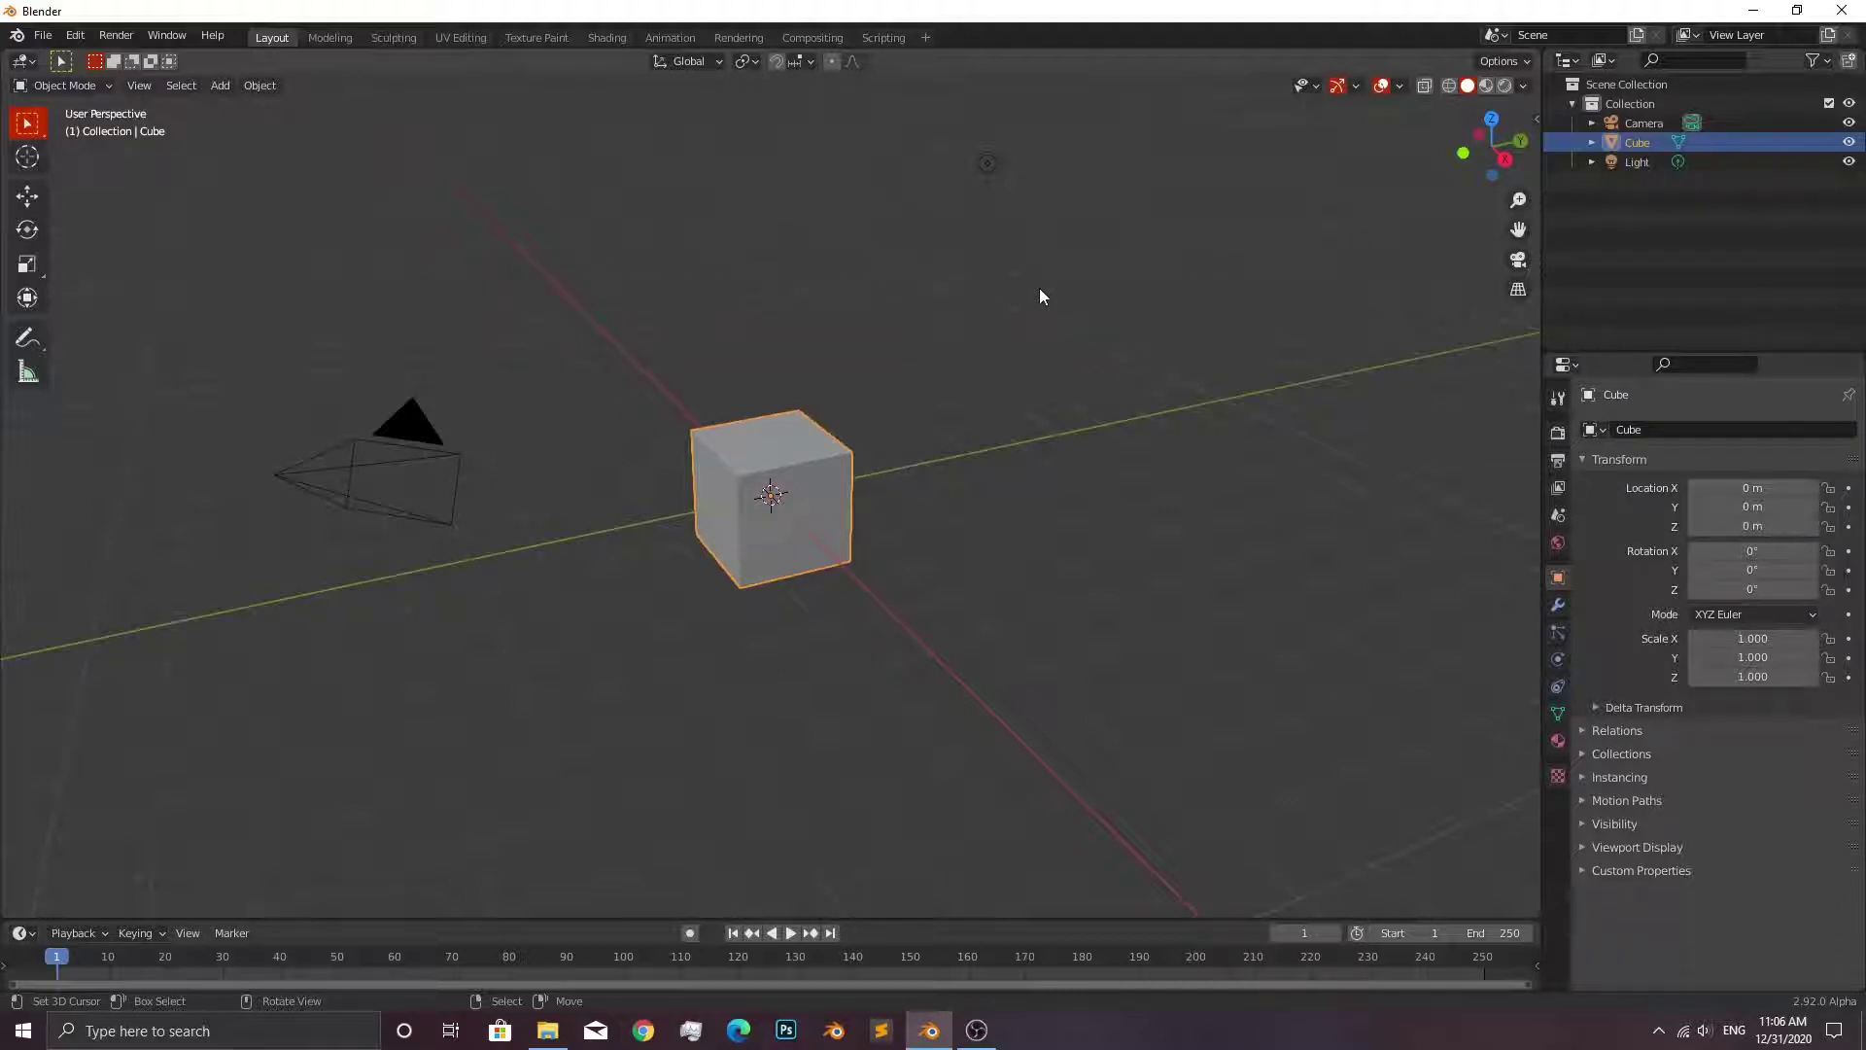
Delete the default cube, camera and light, and switch to Top view.
key(a)
key(Delete)
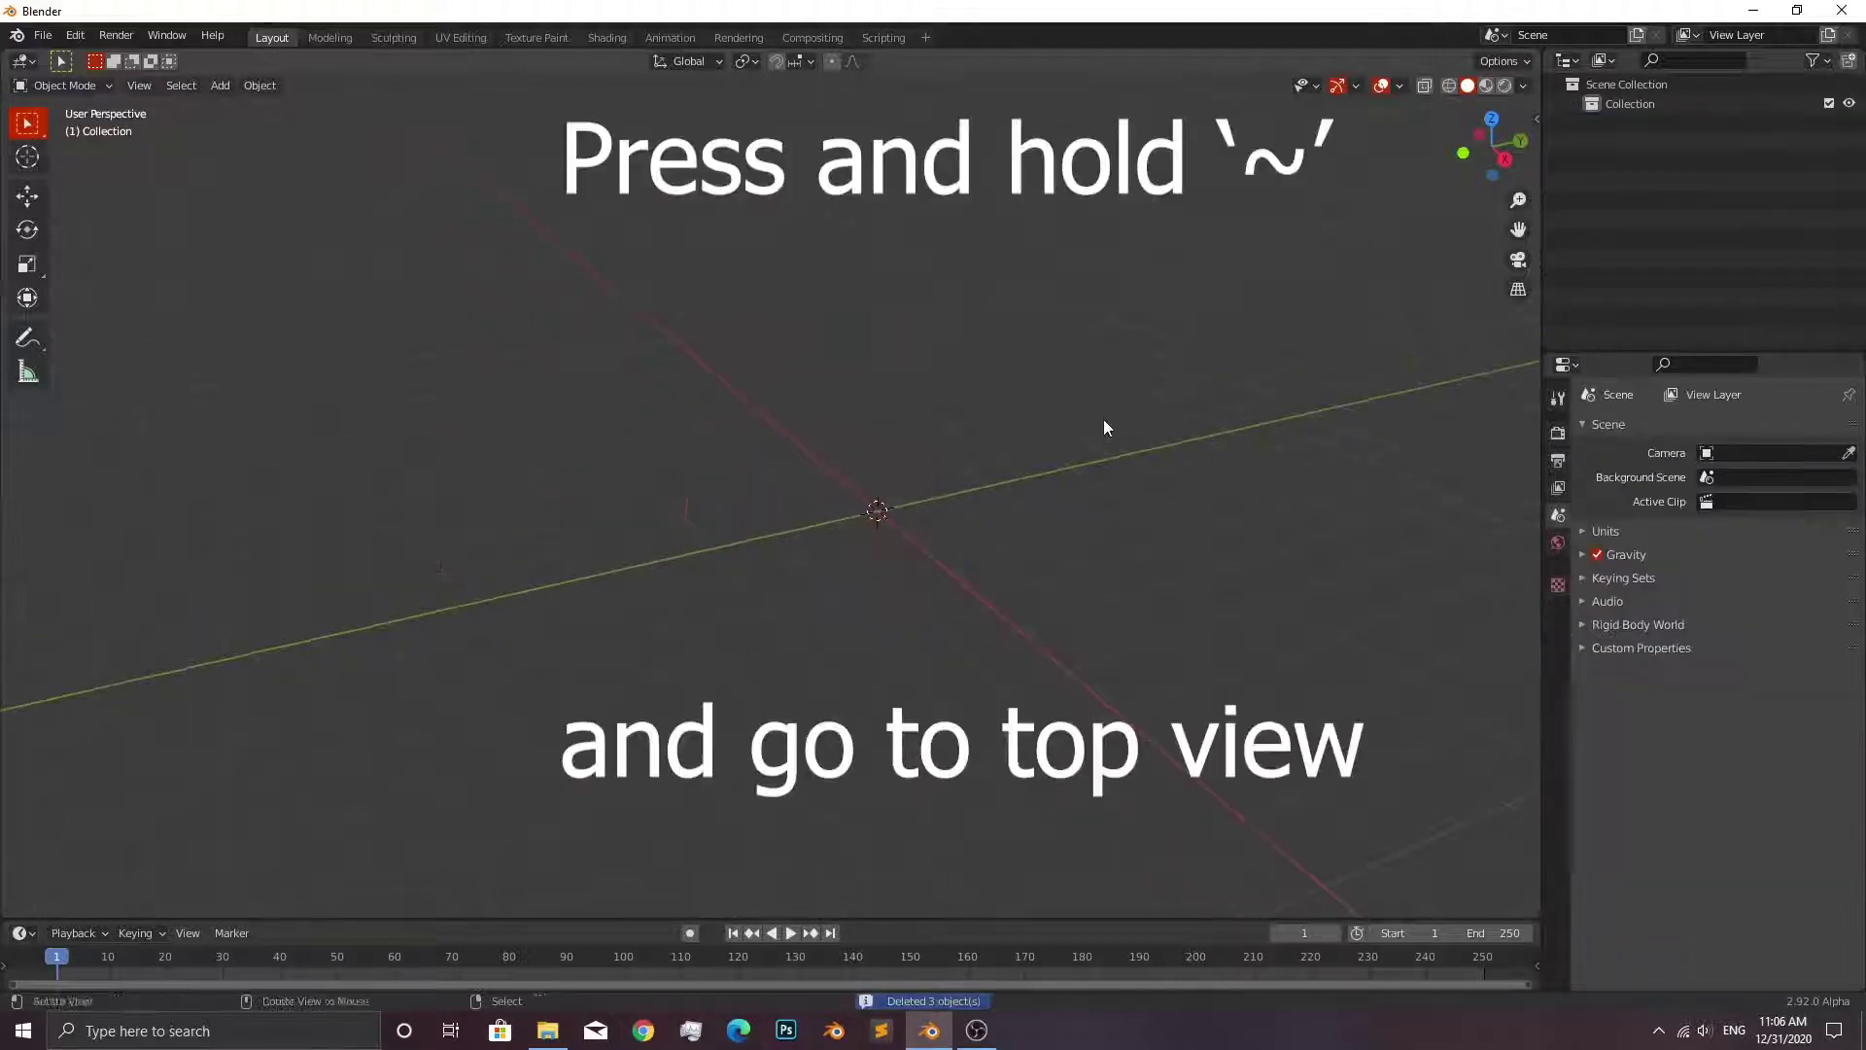
middle_drag(1104, 425, 1075, 441)
key(grave)
click(1072, 375)
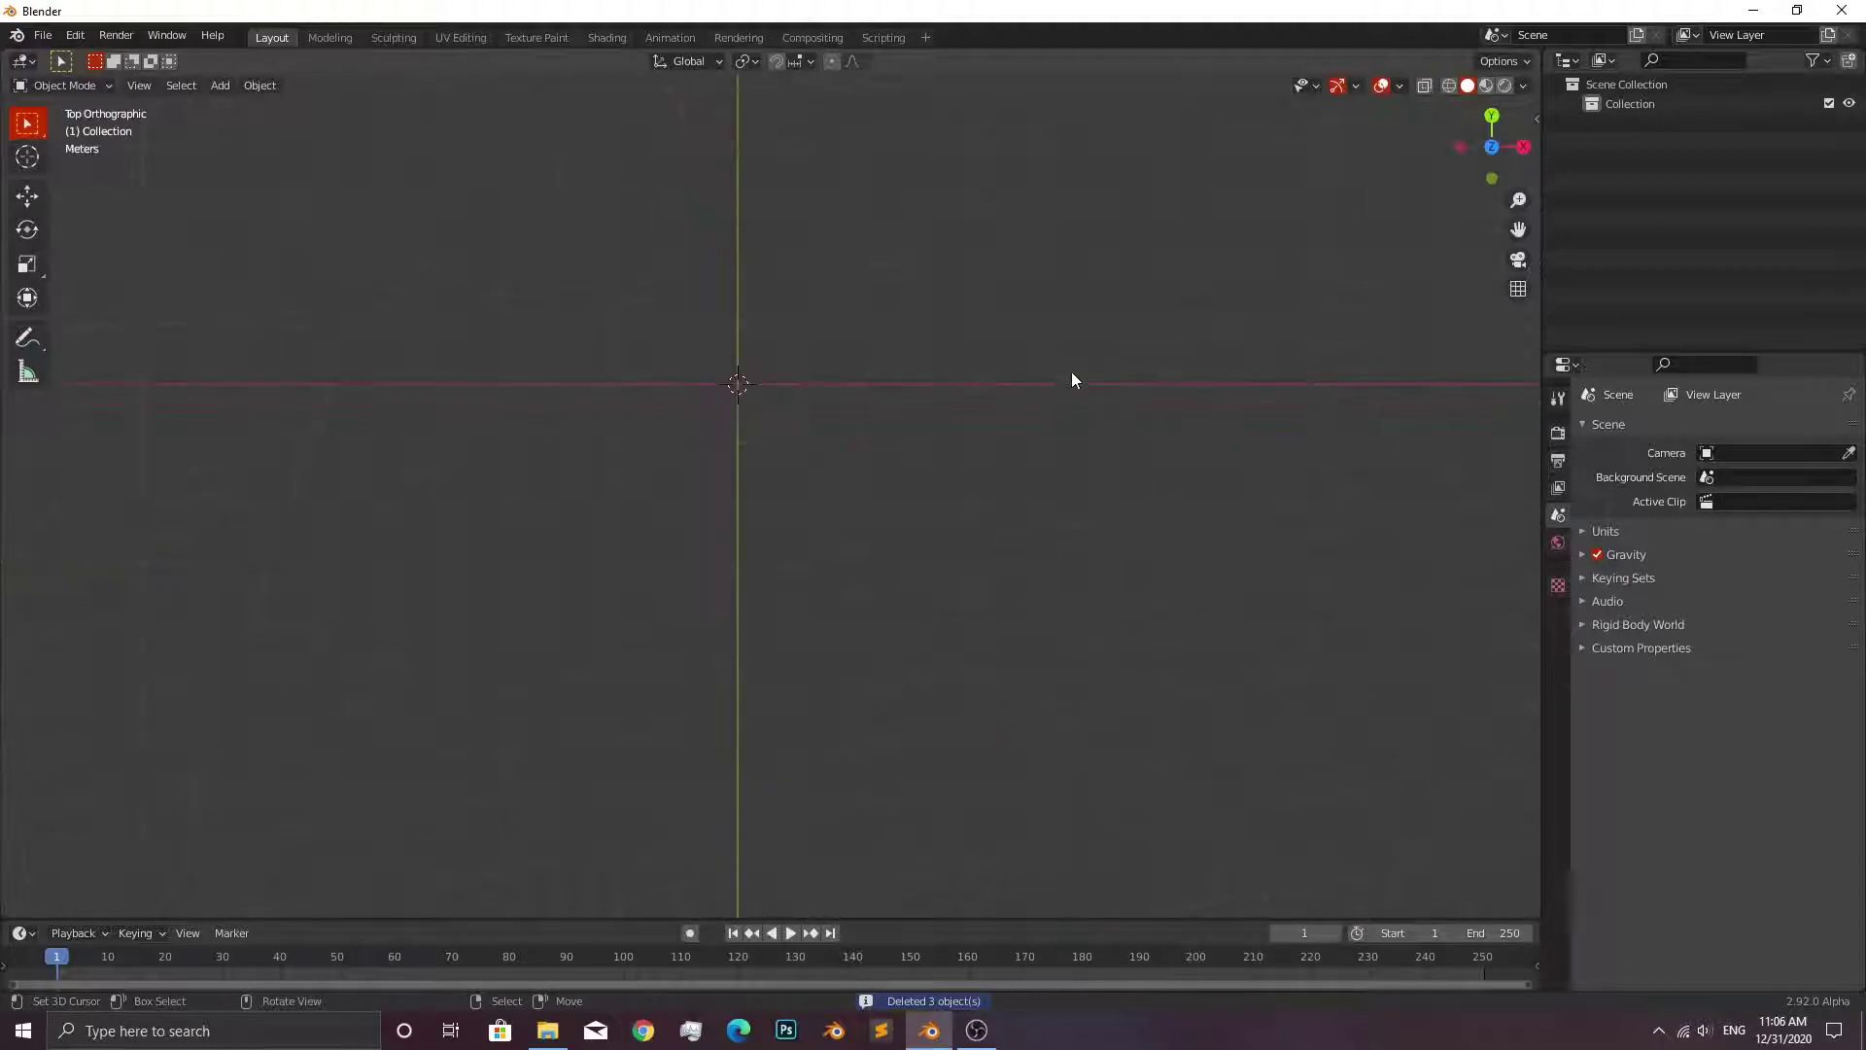
scroll(1022, 472, up, 1)
Add a text object at the origin and change its text to MARVEL.
key(shift+a)
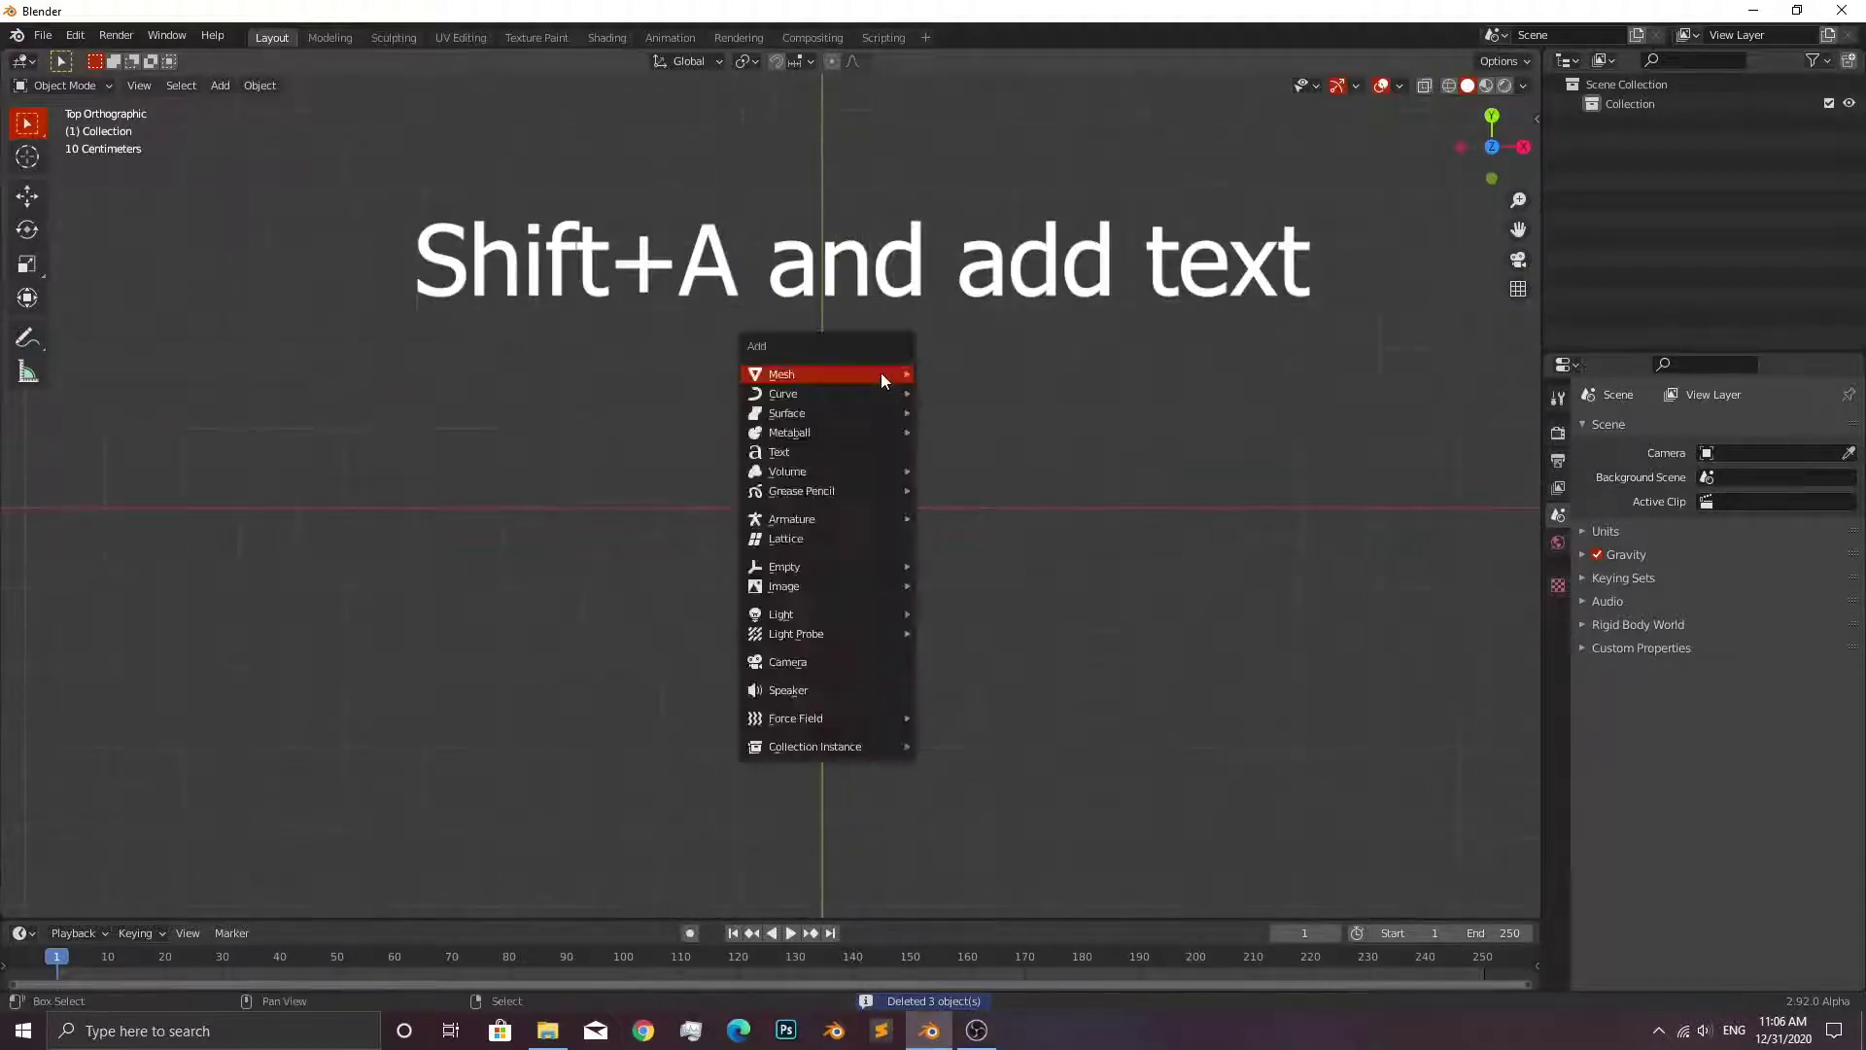
click(817, 450)
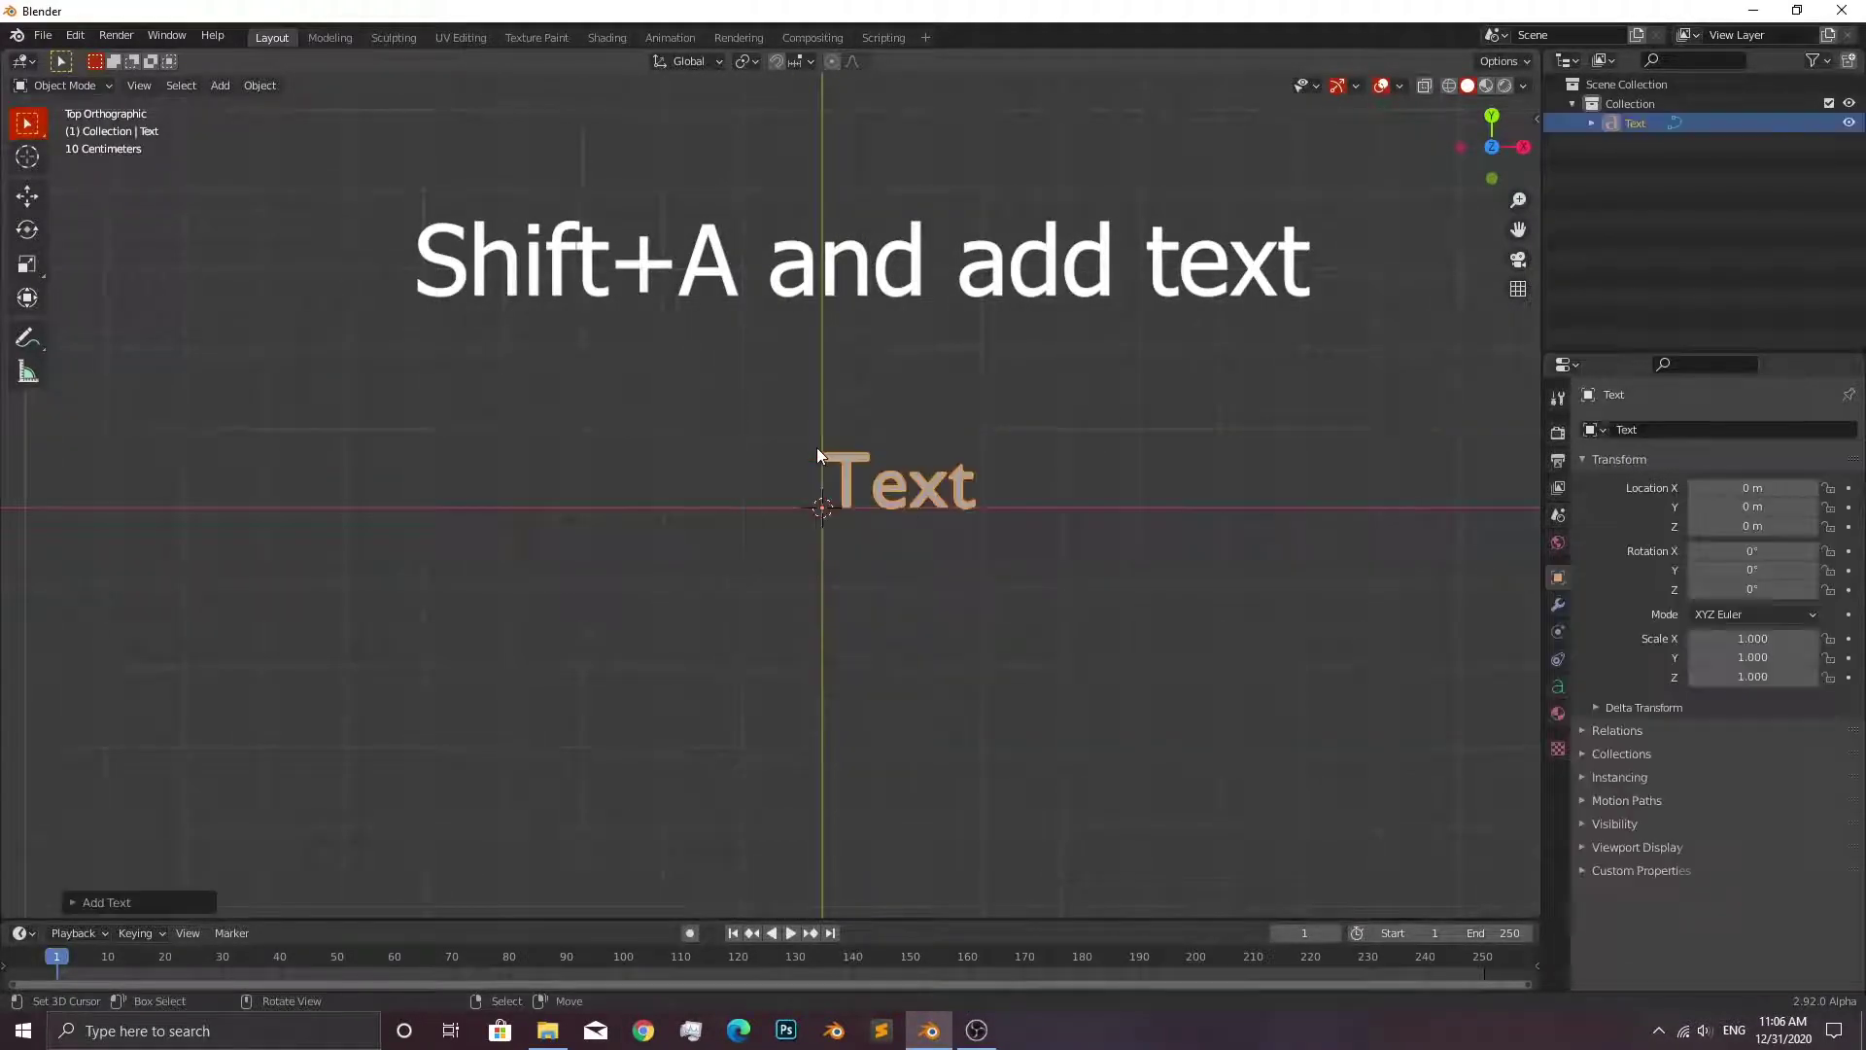
key(Tab)
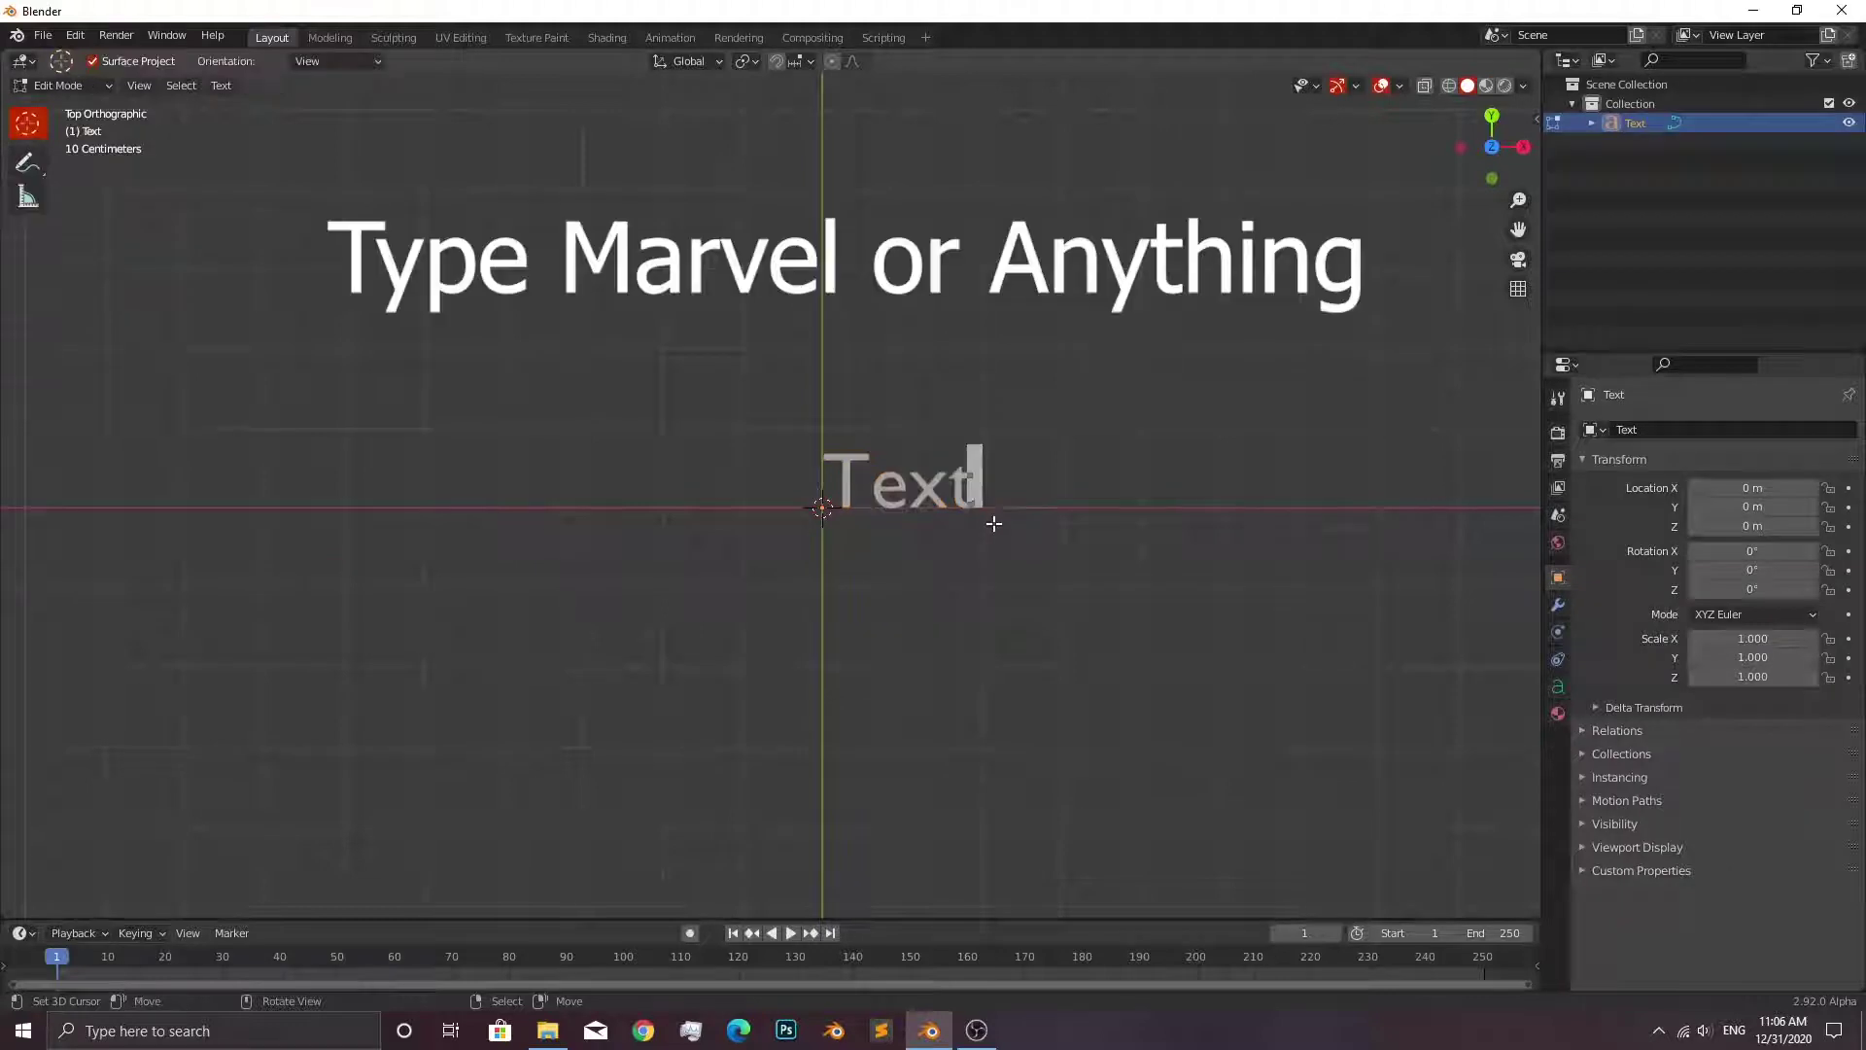
key(BackSpace)
key(BackSpace)
key(BackSpace)
text(MAR)
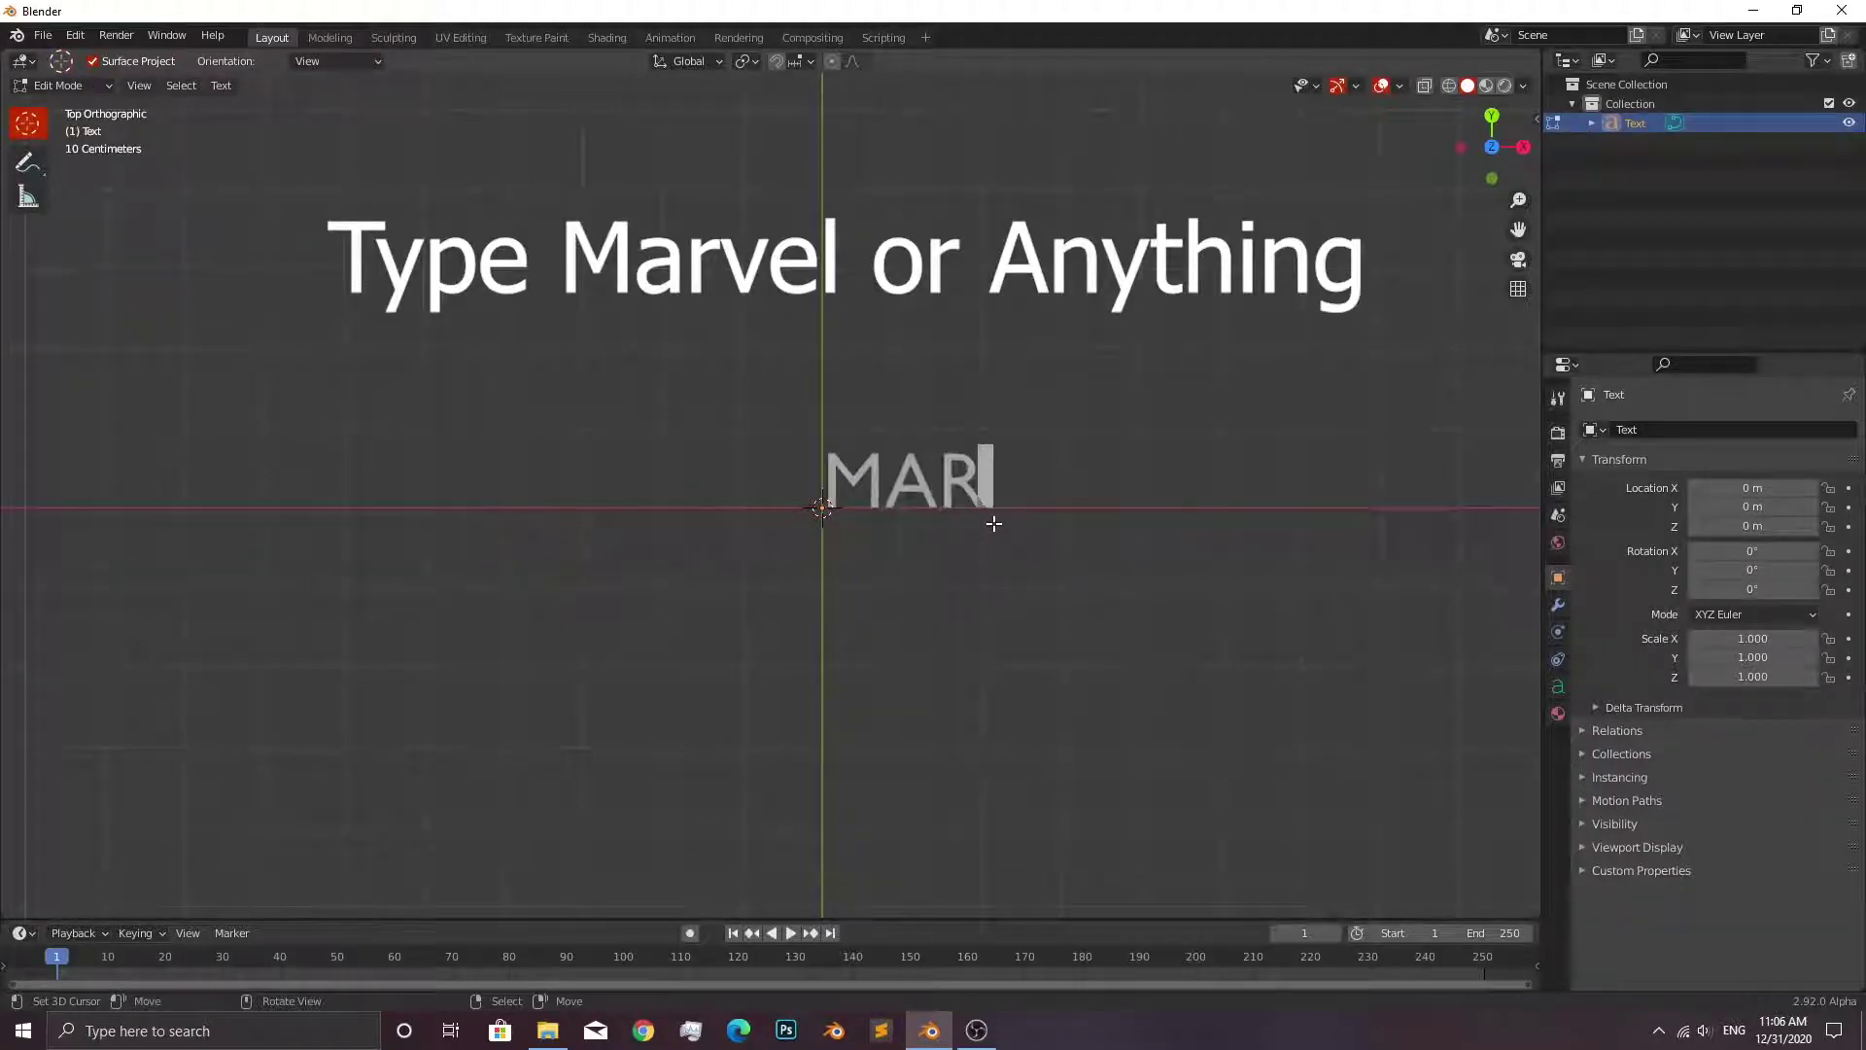
text(VEL)
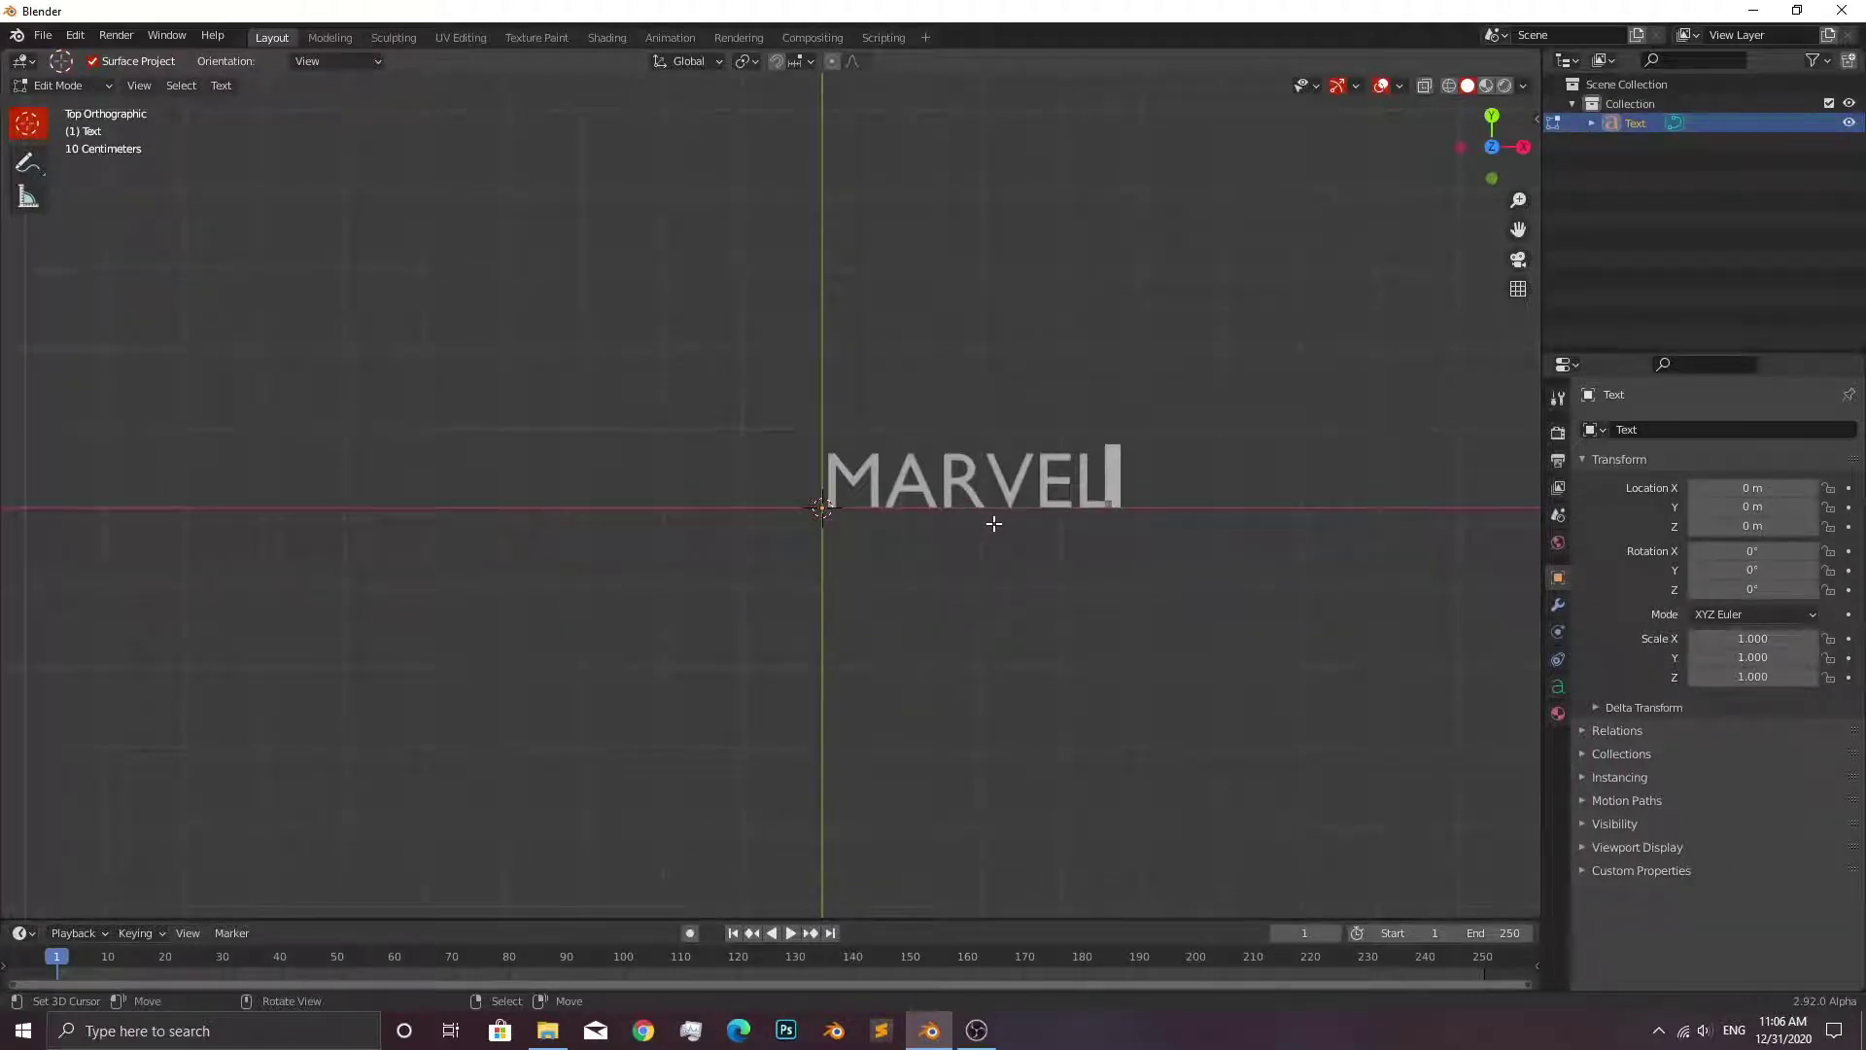
key(Tab)
Load the Marvel font file as the text's font.
shift+middle_drag(1038, 538, 1163, 580)
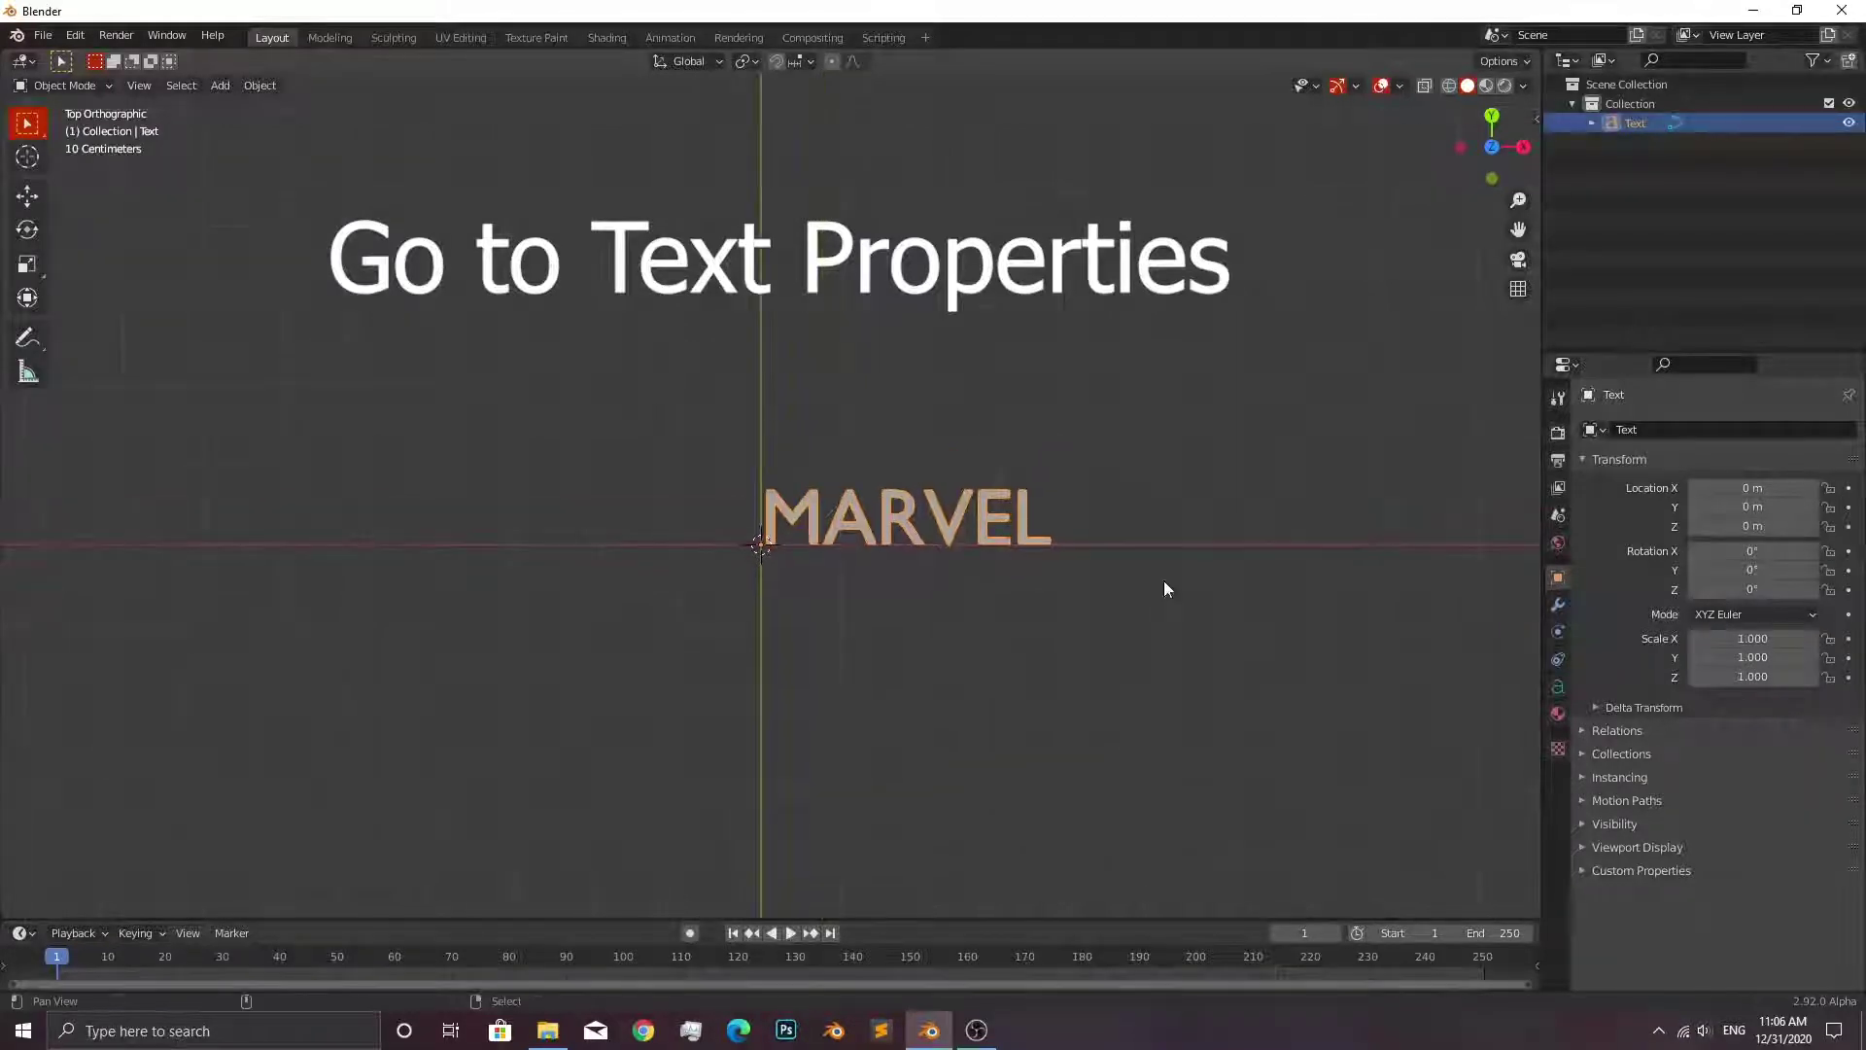
click(1557, 686)
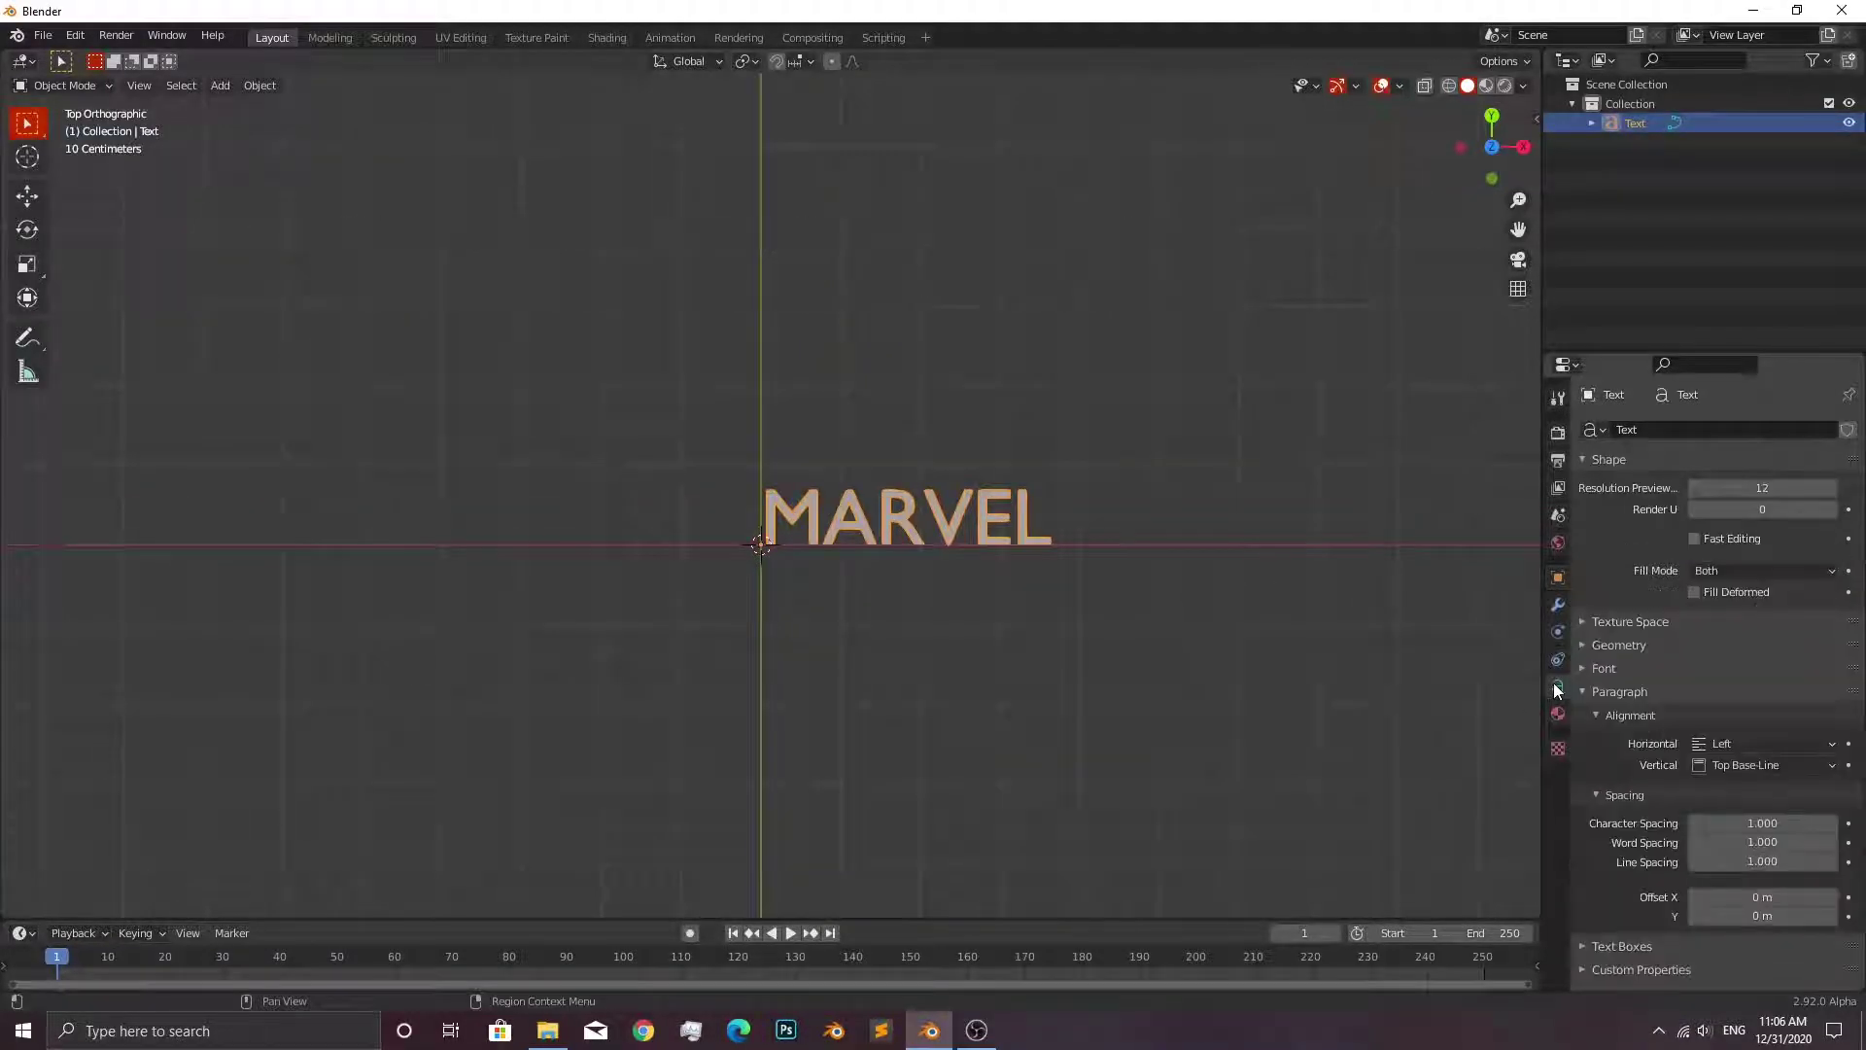
click(1621, 668)
click(1828, 698)
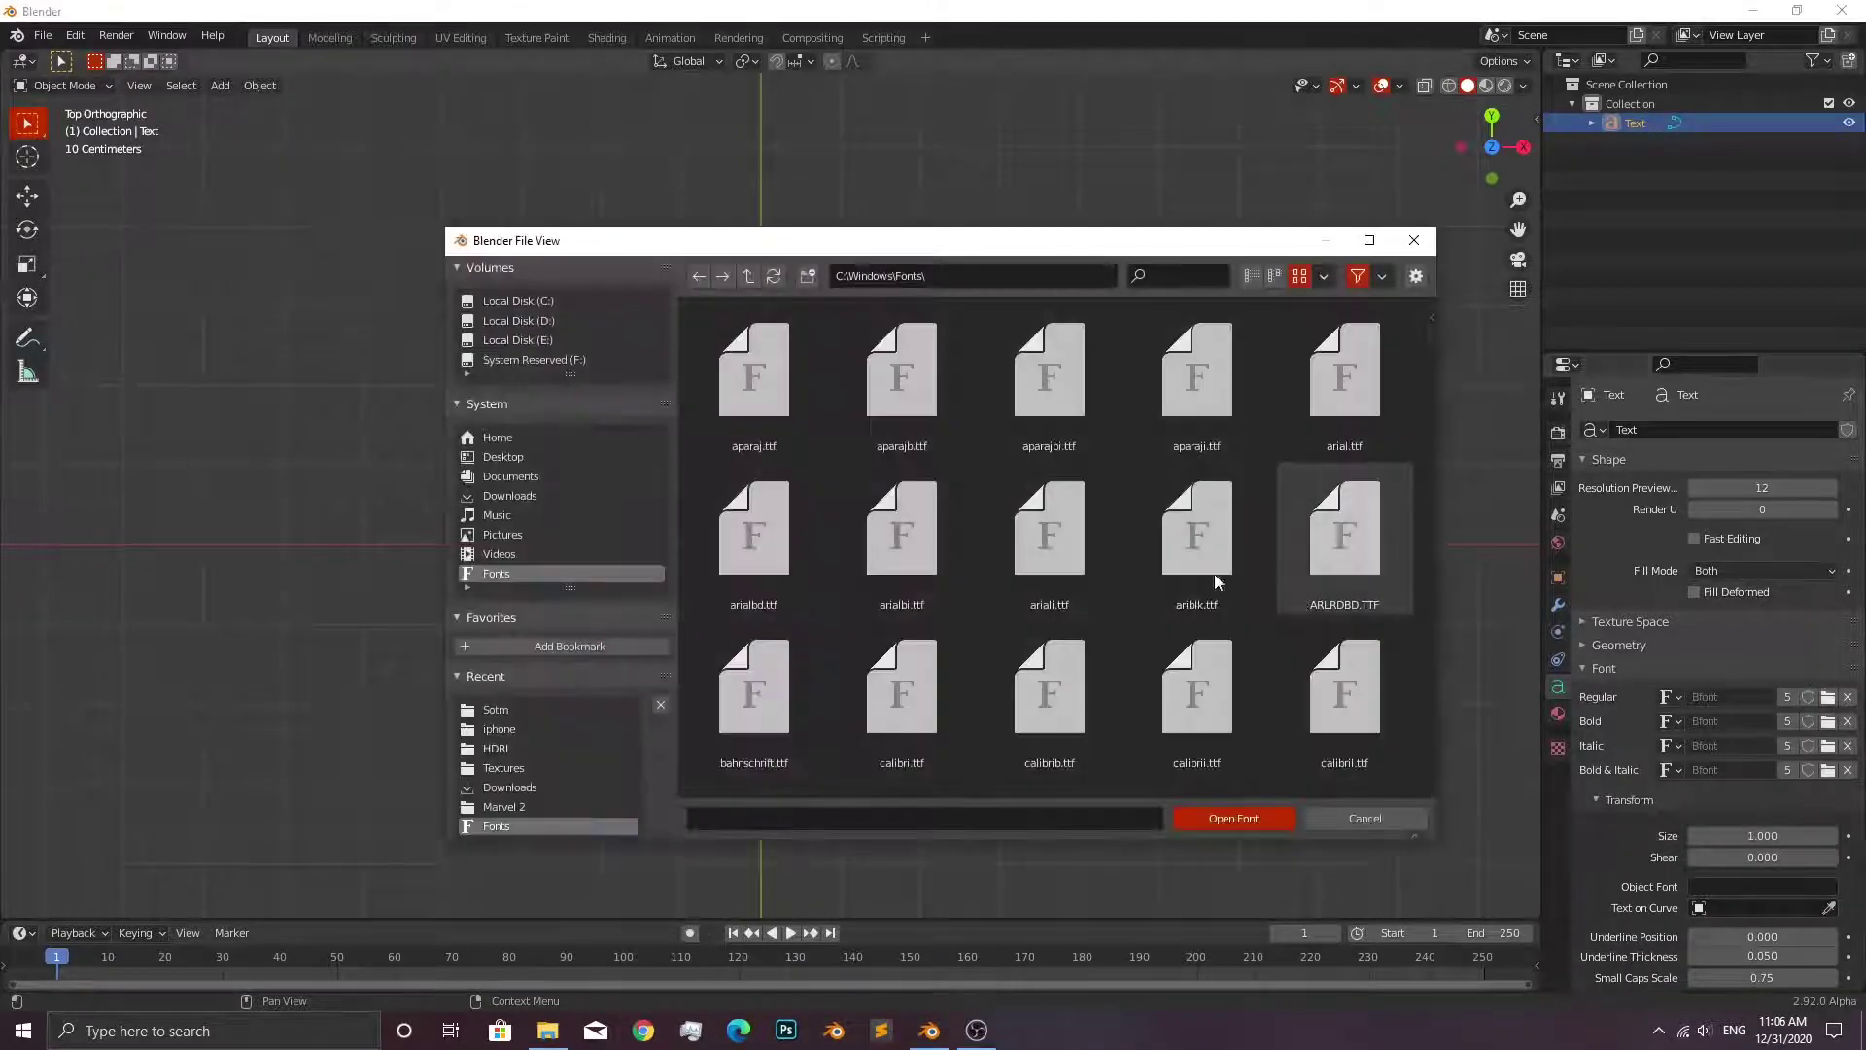
double_click(1345, 537)
click(1621, 668)
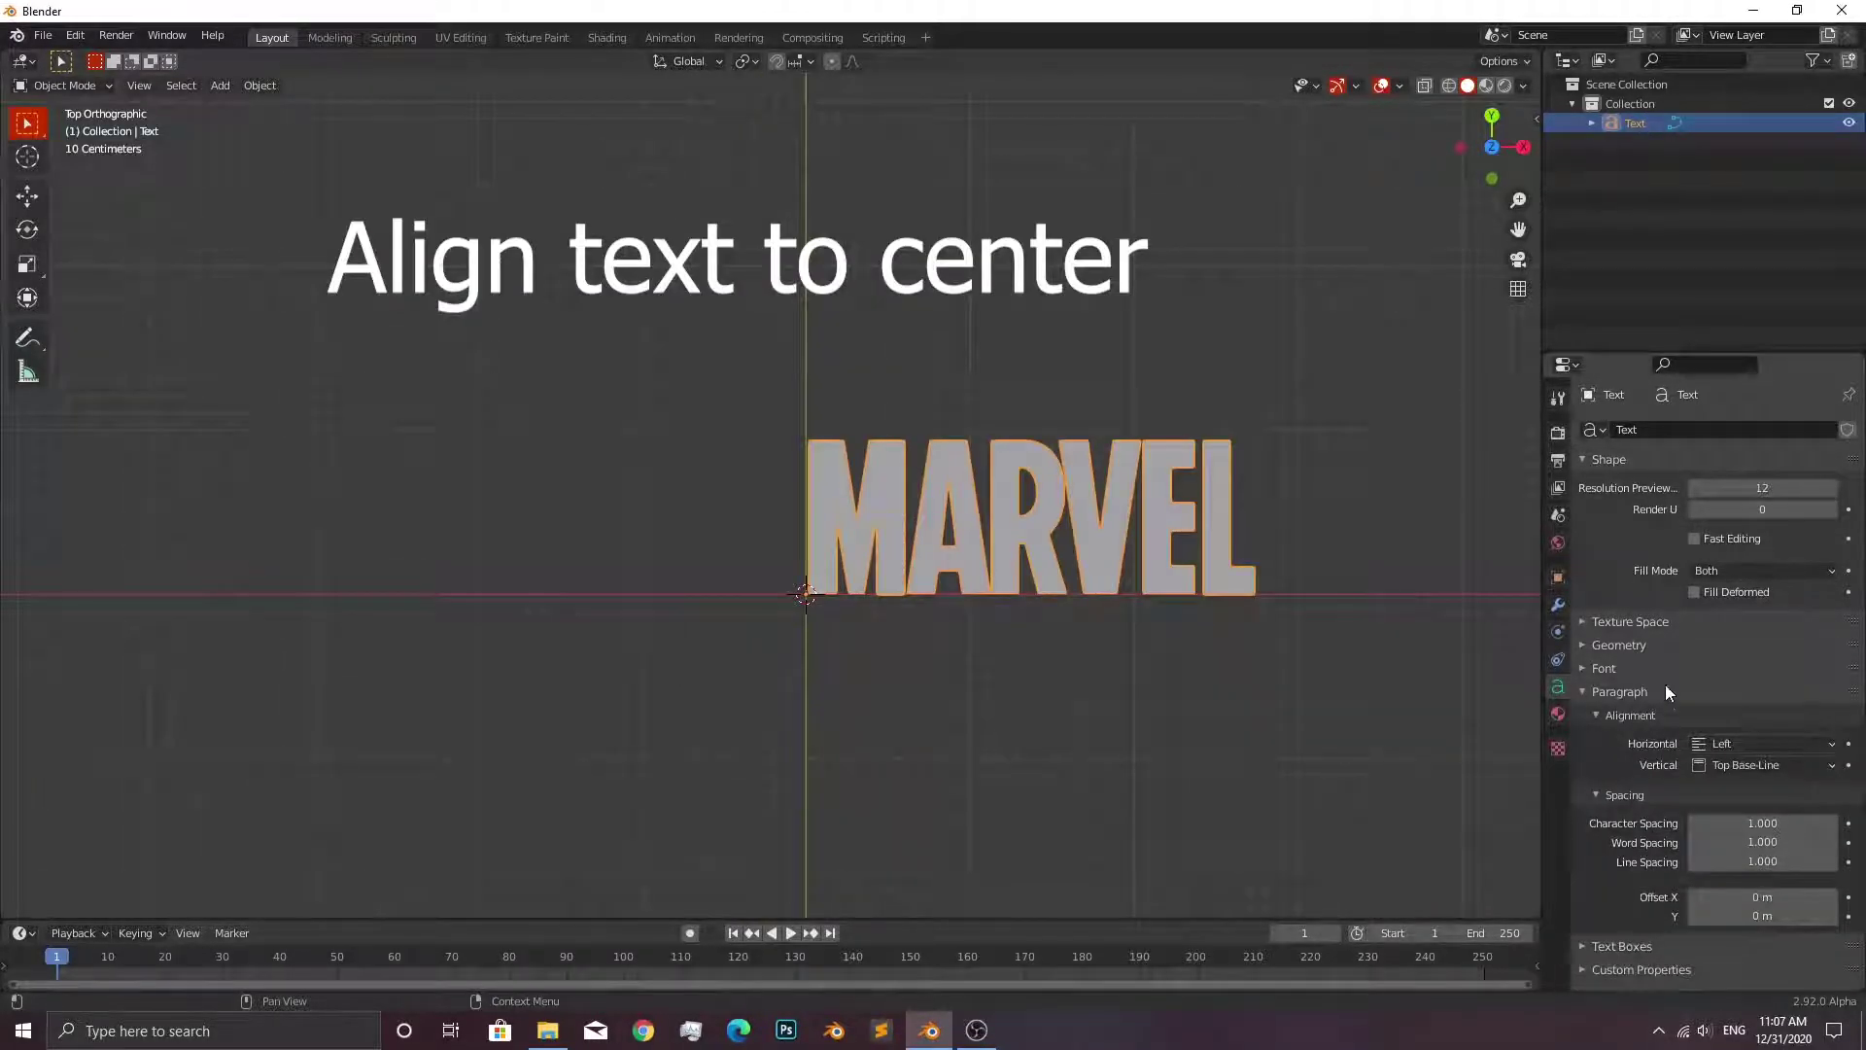
Set the text's horizontal and vertical alignment to Center.
click(1730, 745)
click(1730, 783)
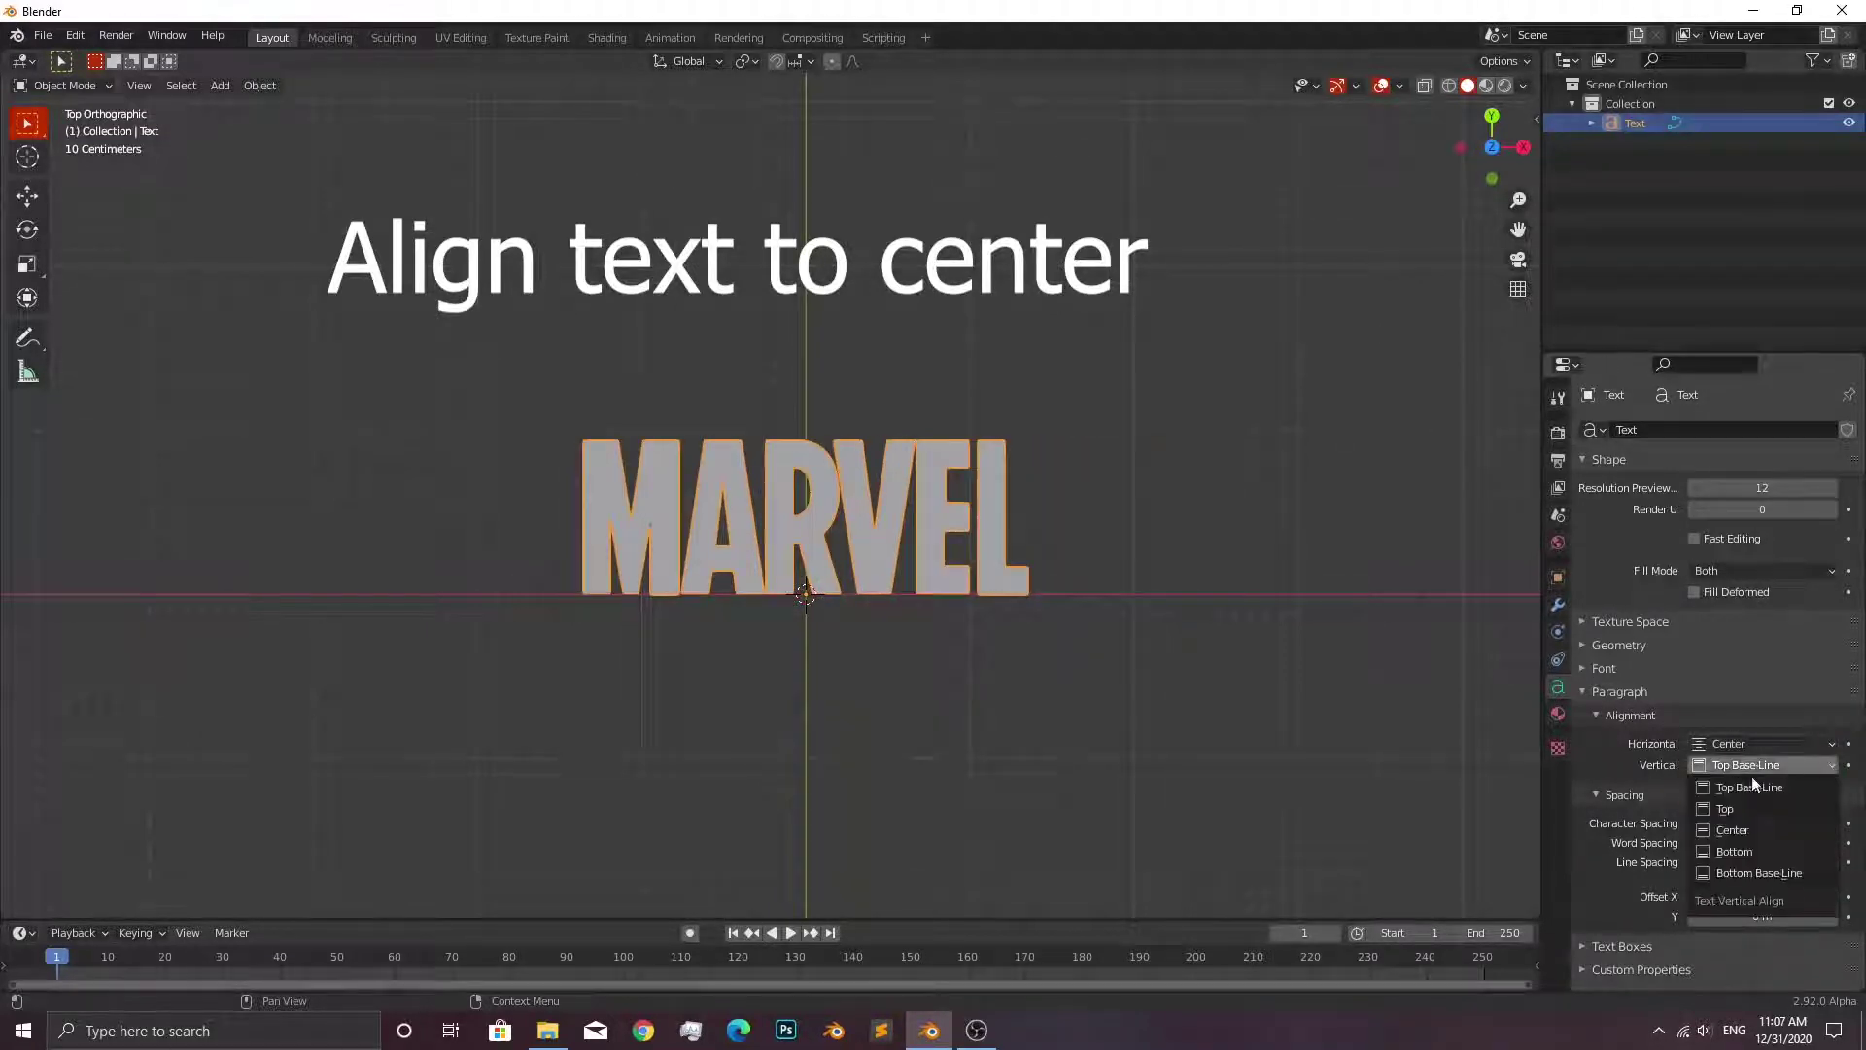
click(1732, 829)
middle_drag(1254, 696, 1361, 544)
click(1619, 691)
In the text's Geometry settings, set Extrude to 0.08 m and Bevel Depth to 0.01 m.
click(1627, 459)
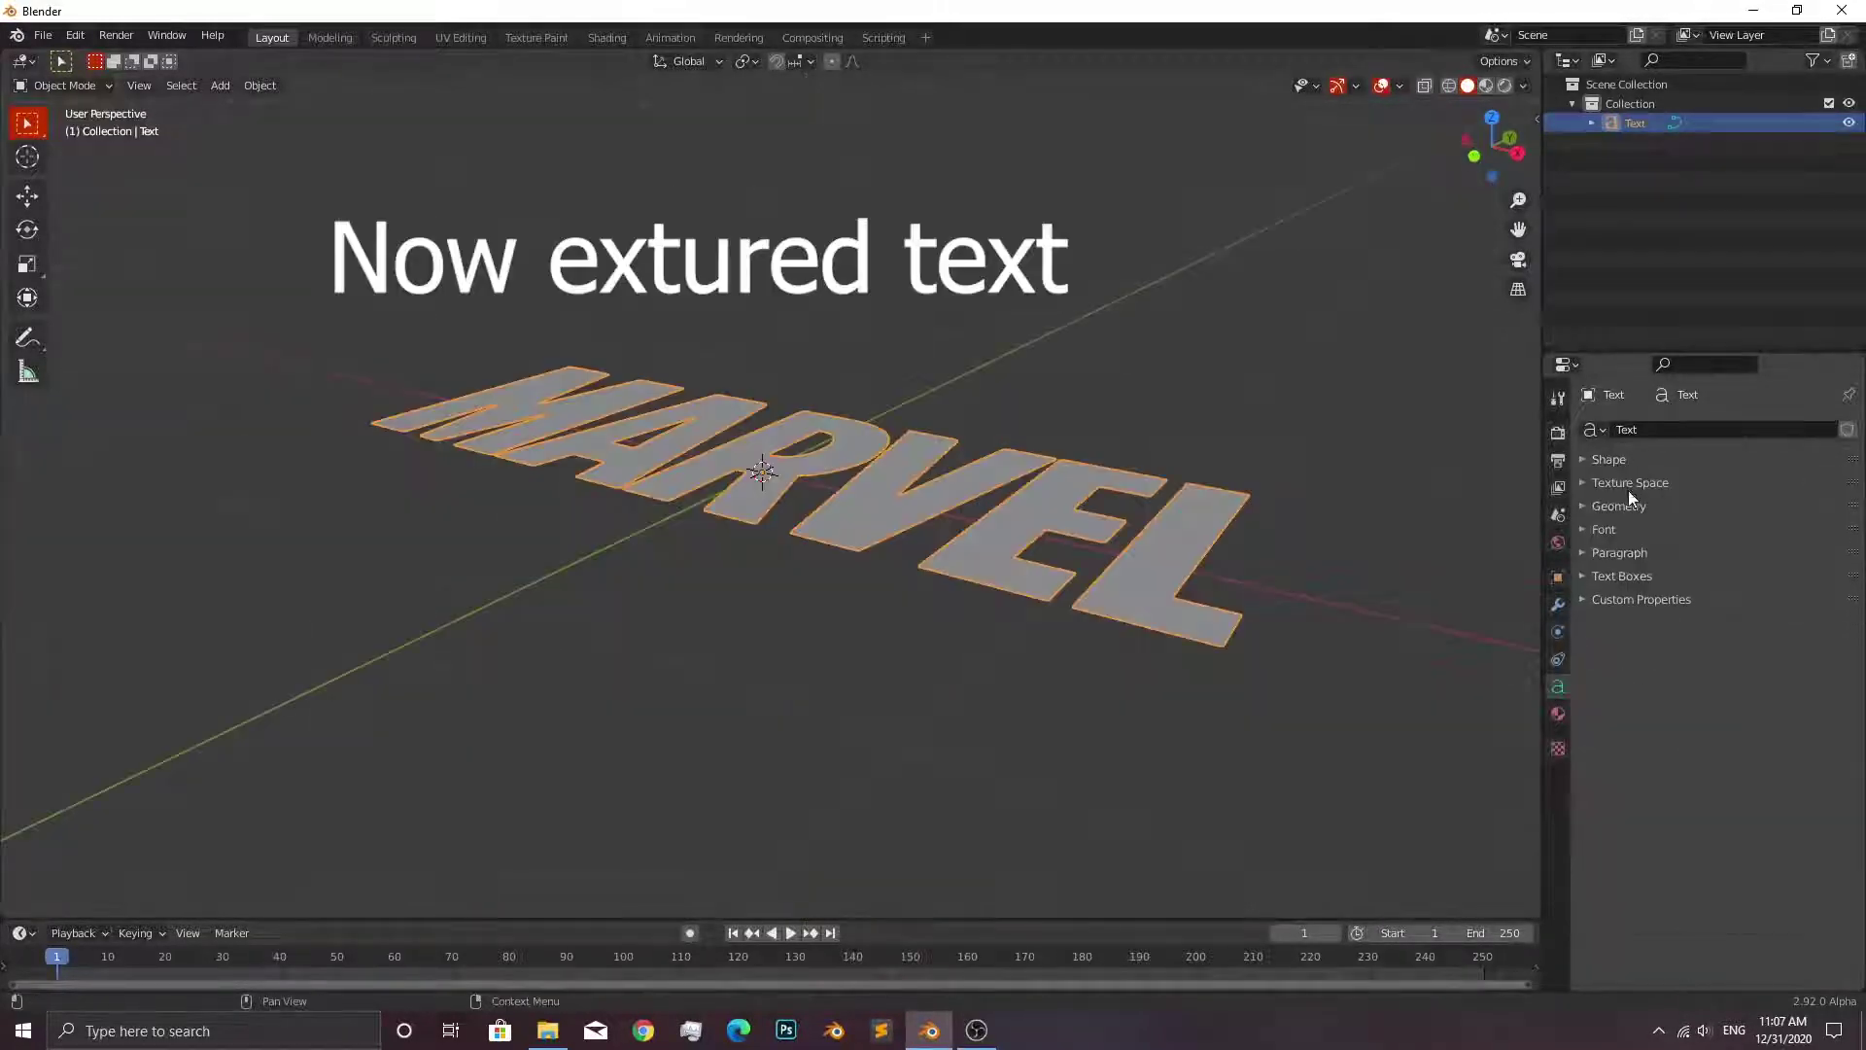
click(1631, 506)
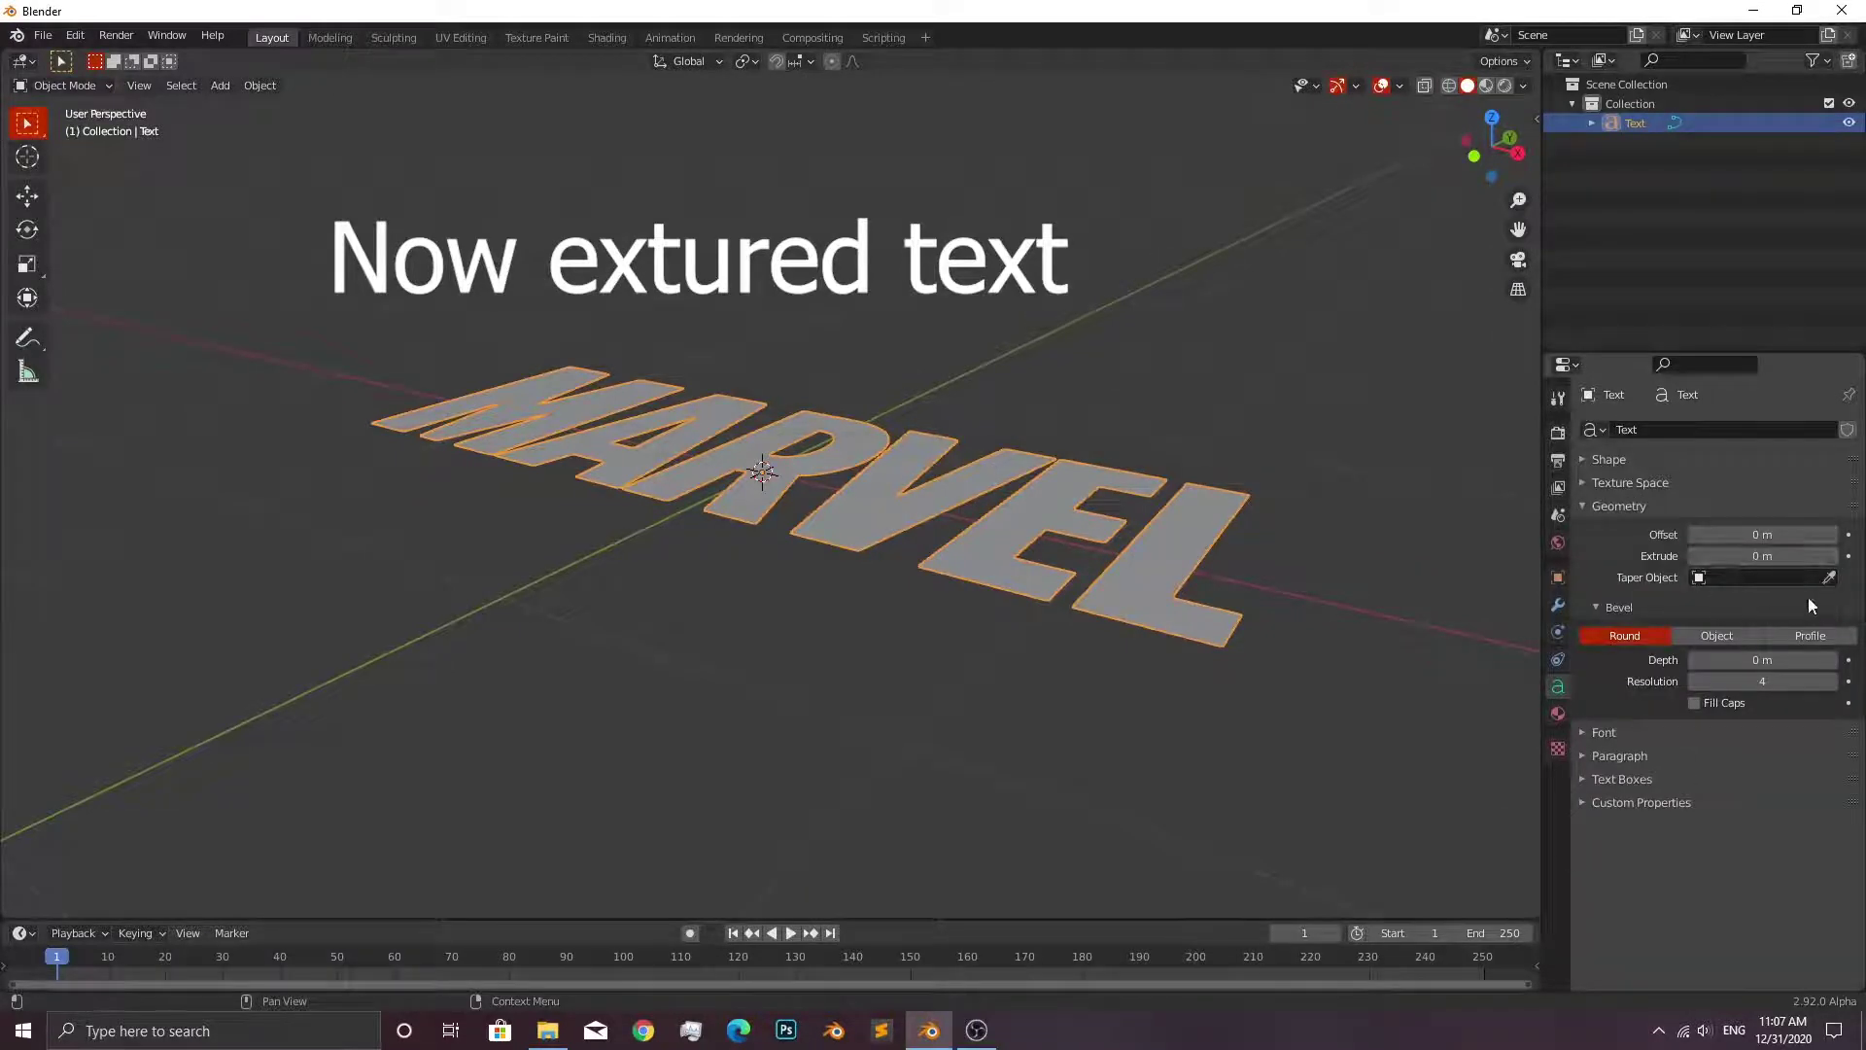
drag(1797, 555, 1836, 561)
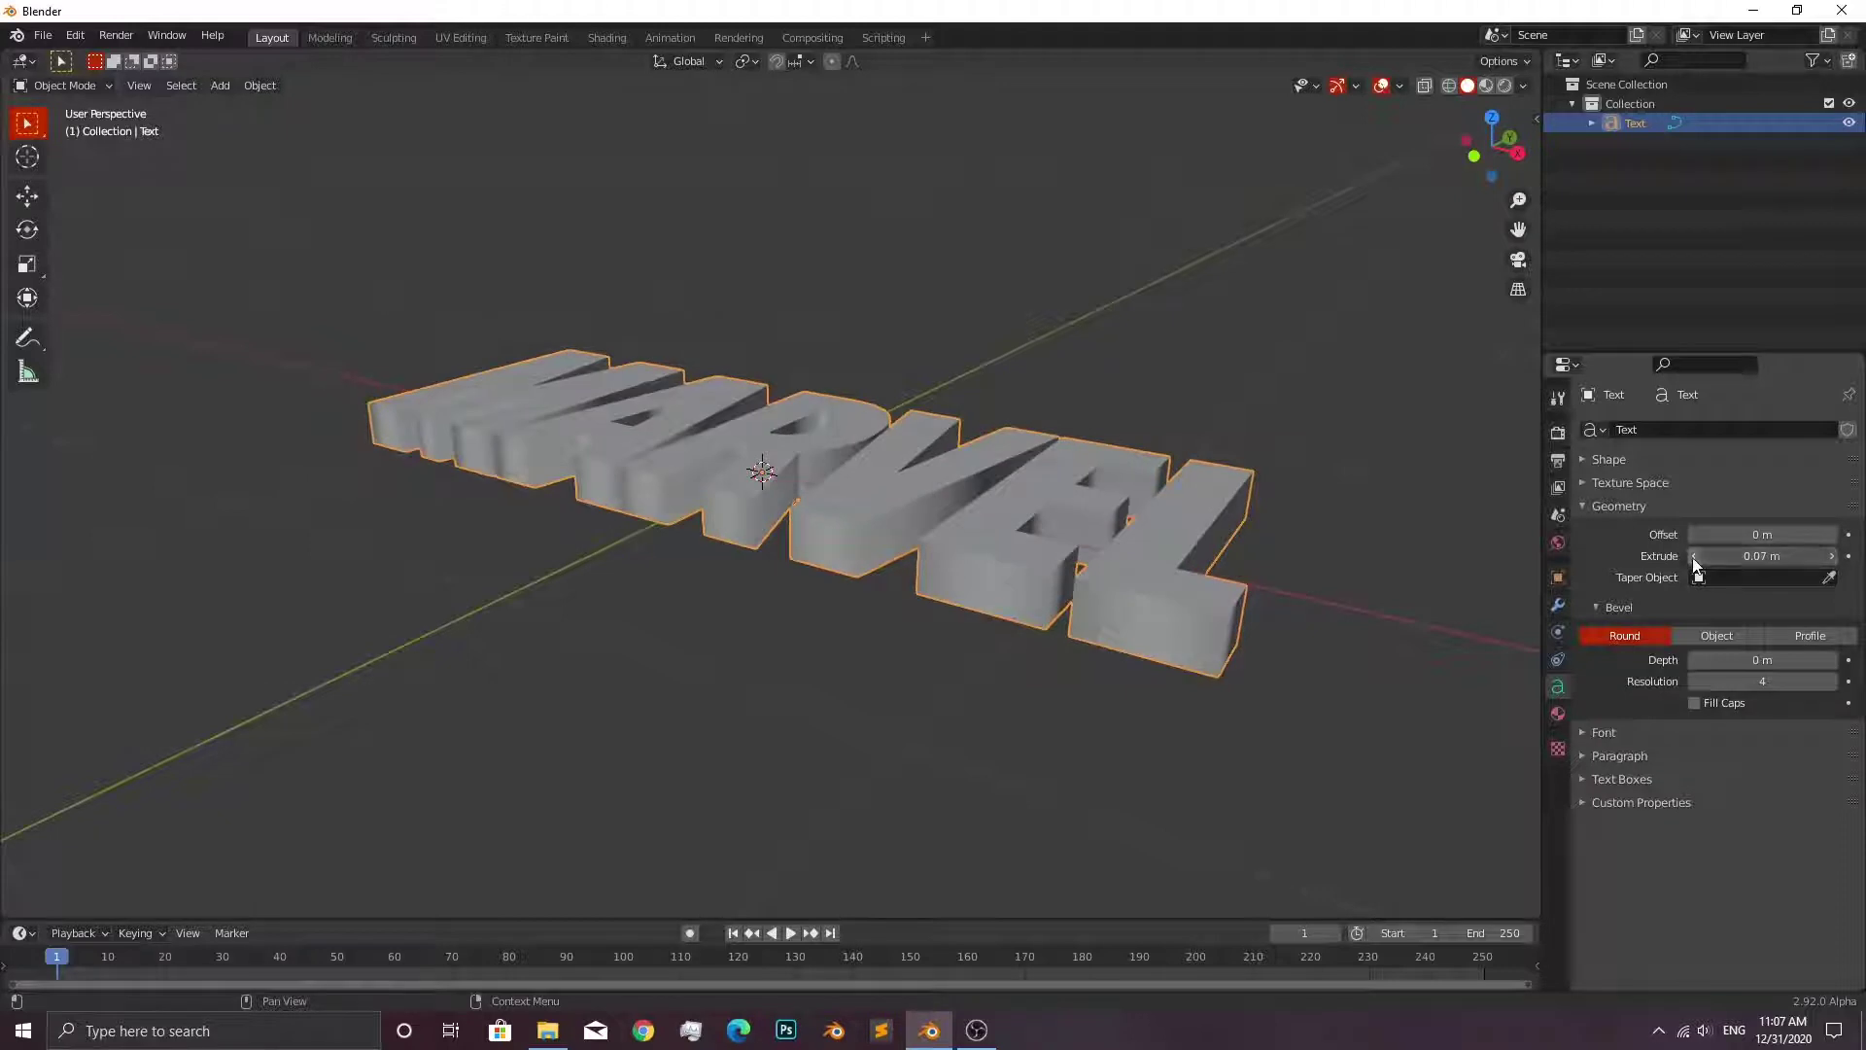
drag(1706, 555, 1686, 556)
mouse_move(1452, 572)
middle_down()
mouse_move(1392, 570)
mouse_move(1485, 557)
middle_up()
drag(1831, 561, 1828, 584)
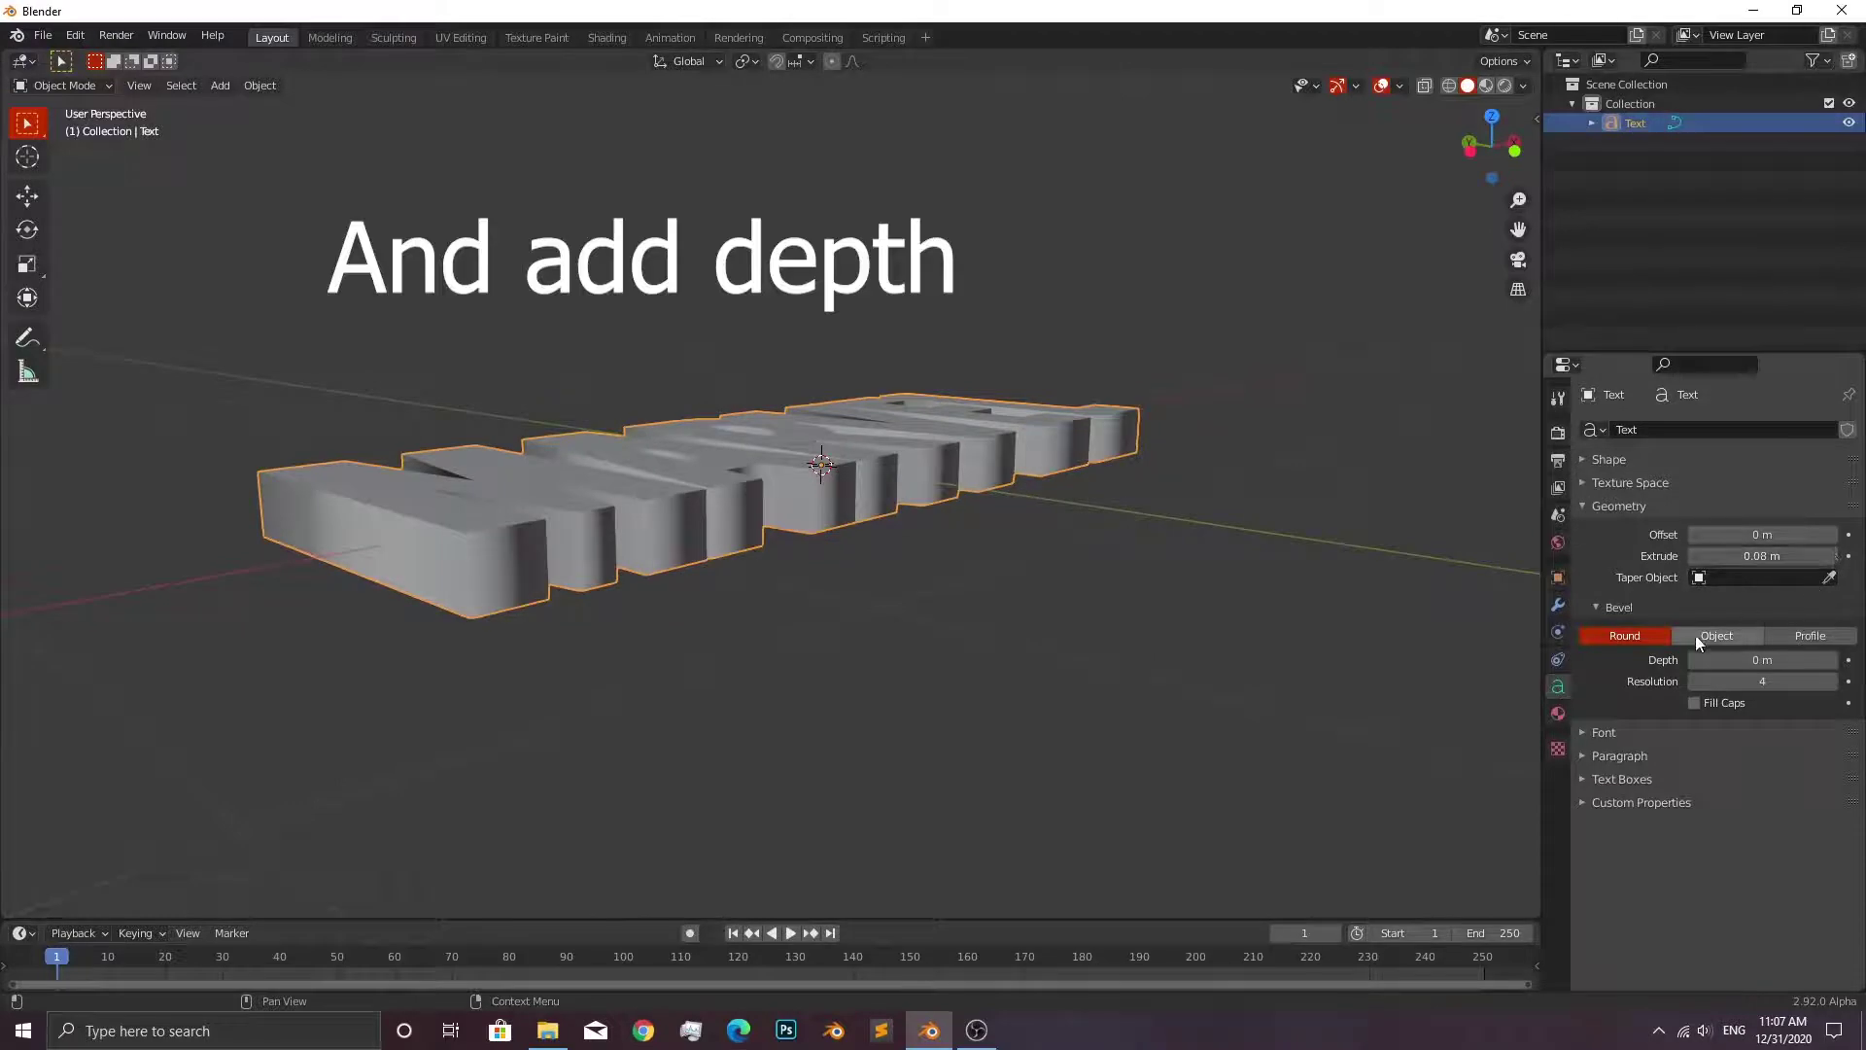
click(1831, 664)
middle_drag(1572, 661, 1180, 692)
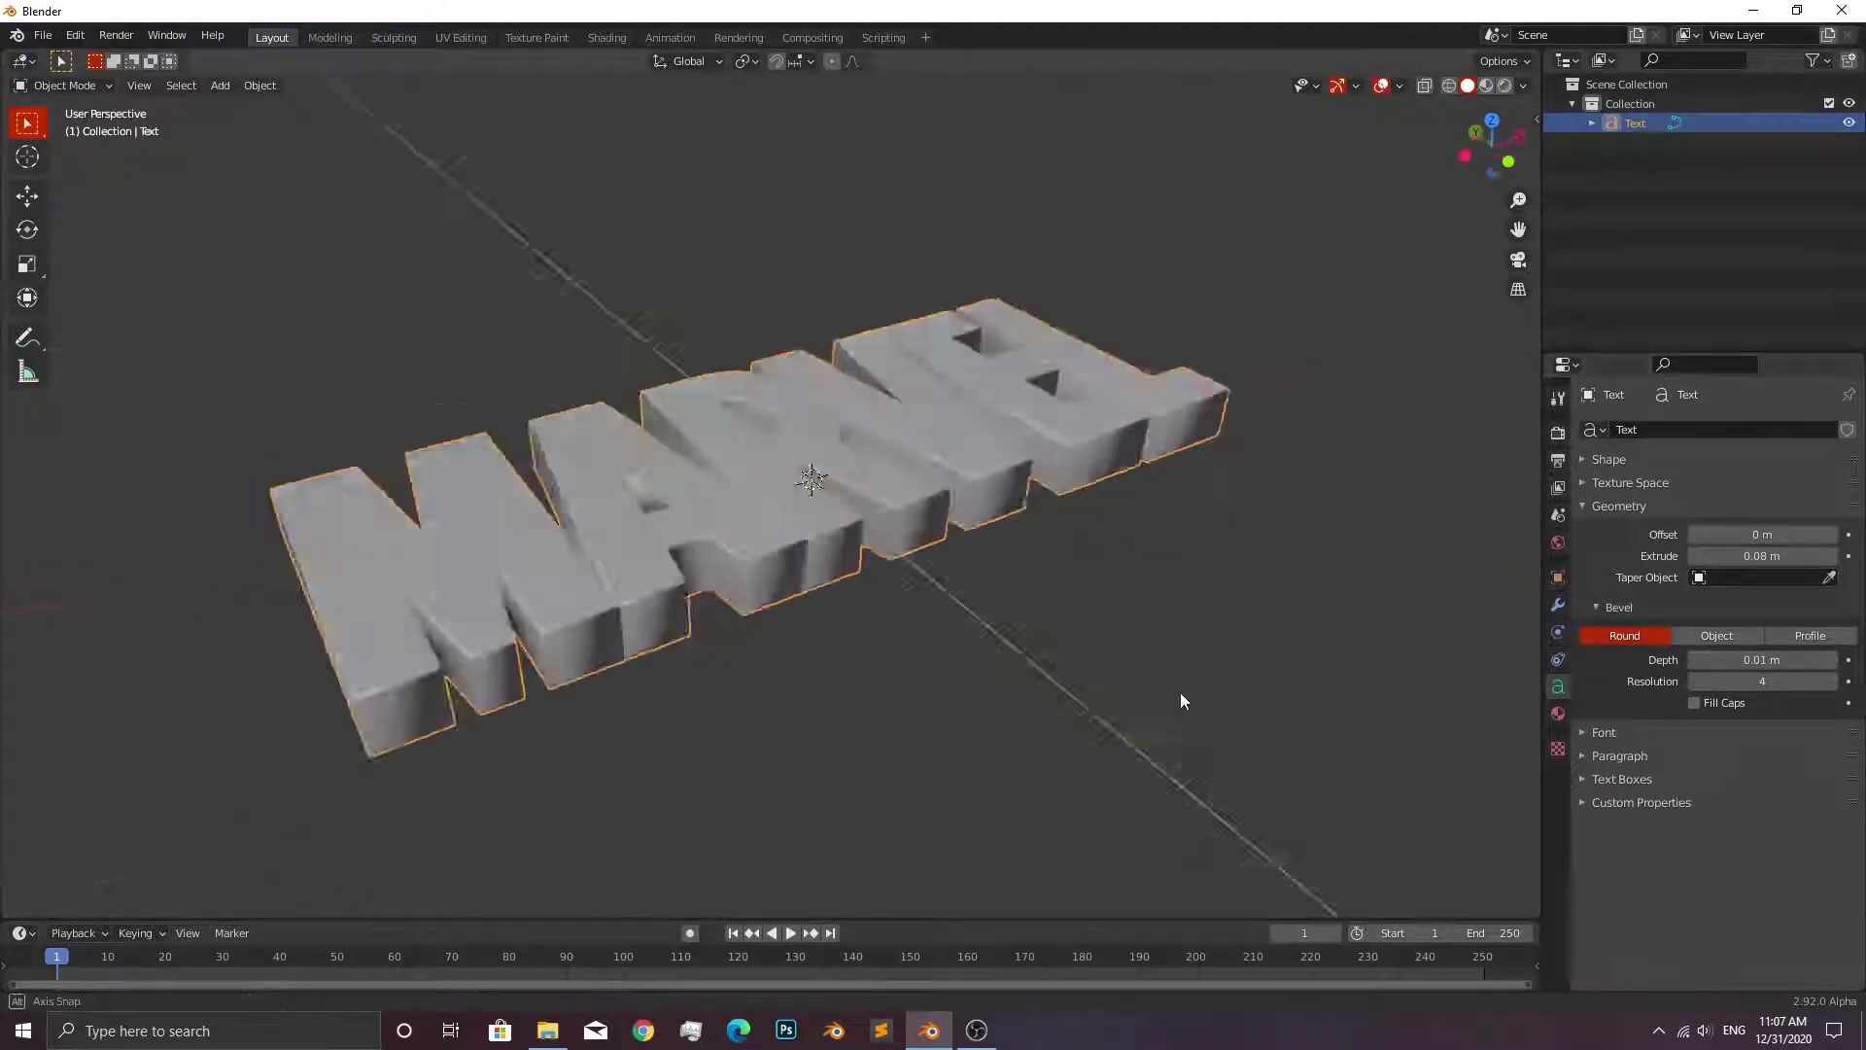
click(1176, 653)
alt+middle_drag(1172, 614, 1133, 583)
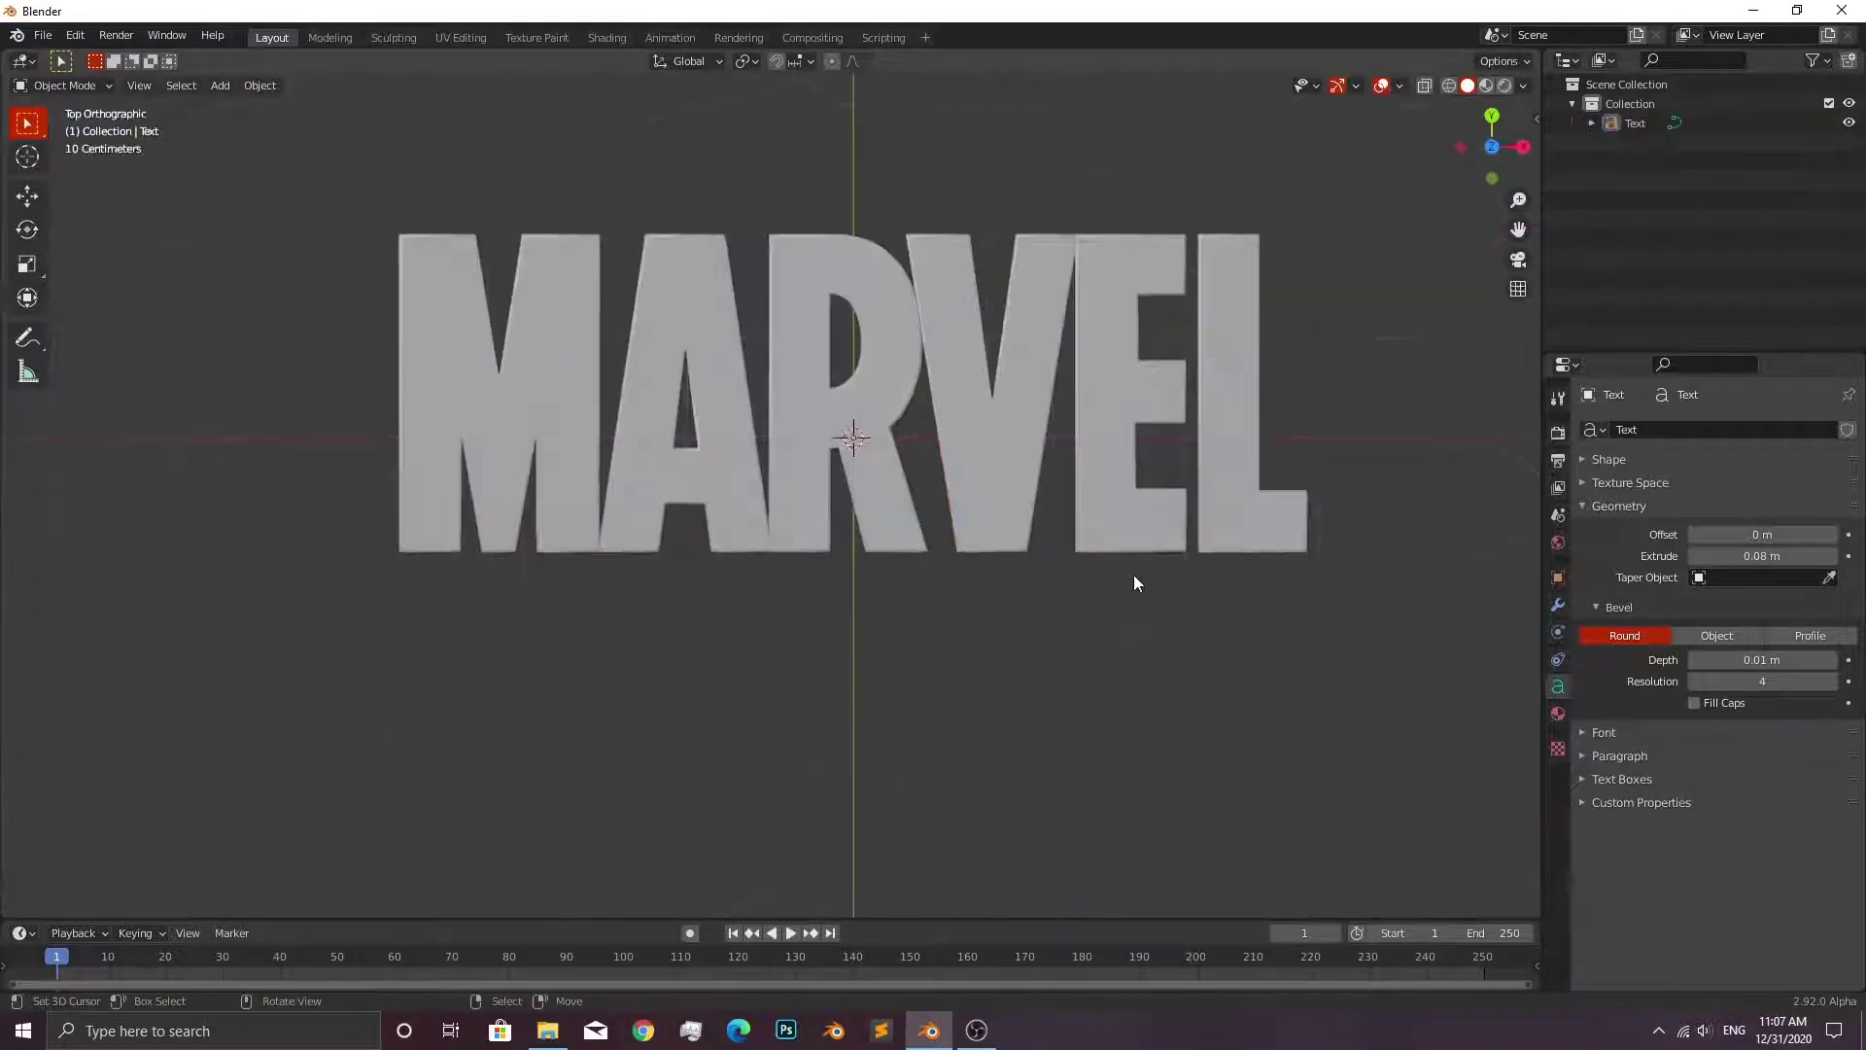
Convert the MARVEL text object to a mesh.
click(1114, 472)
key(w)
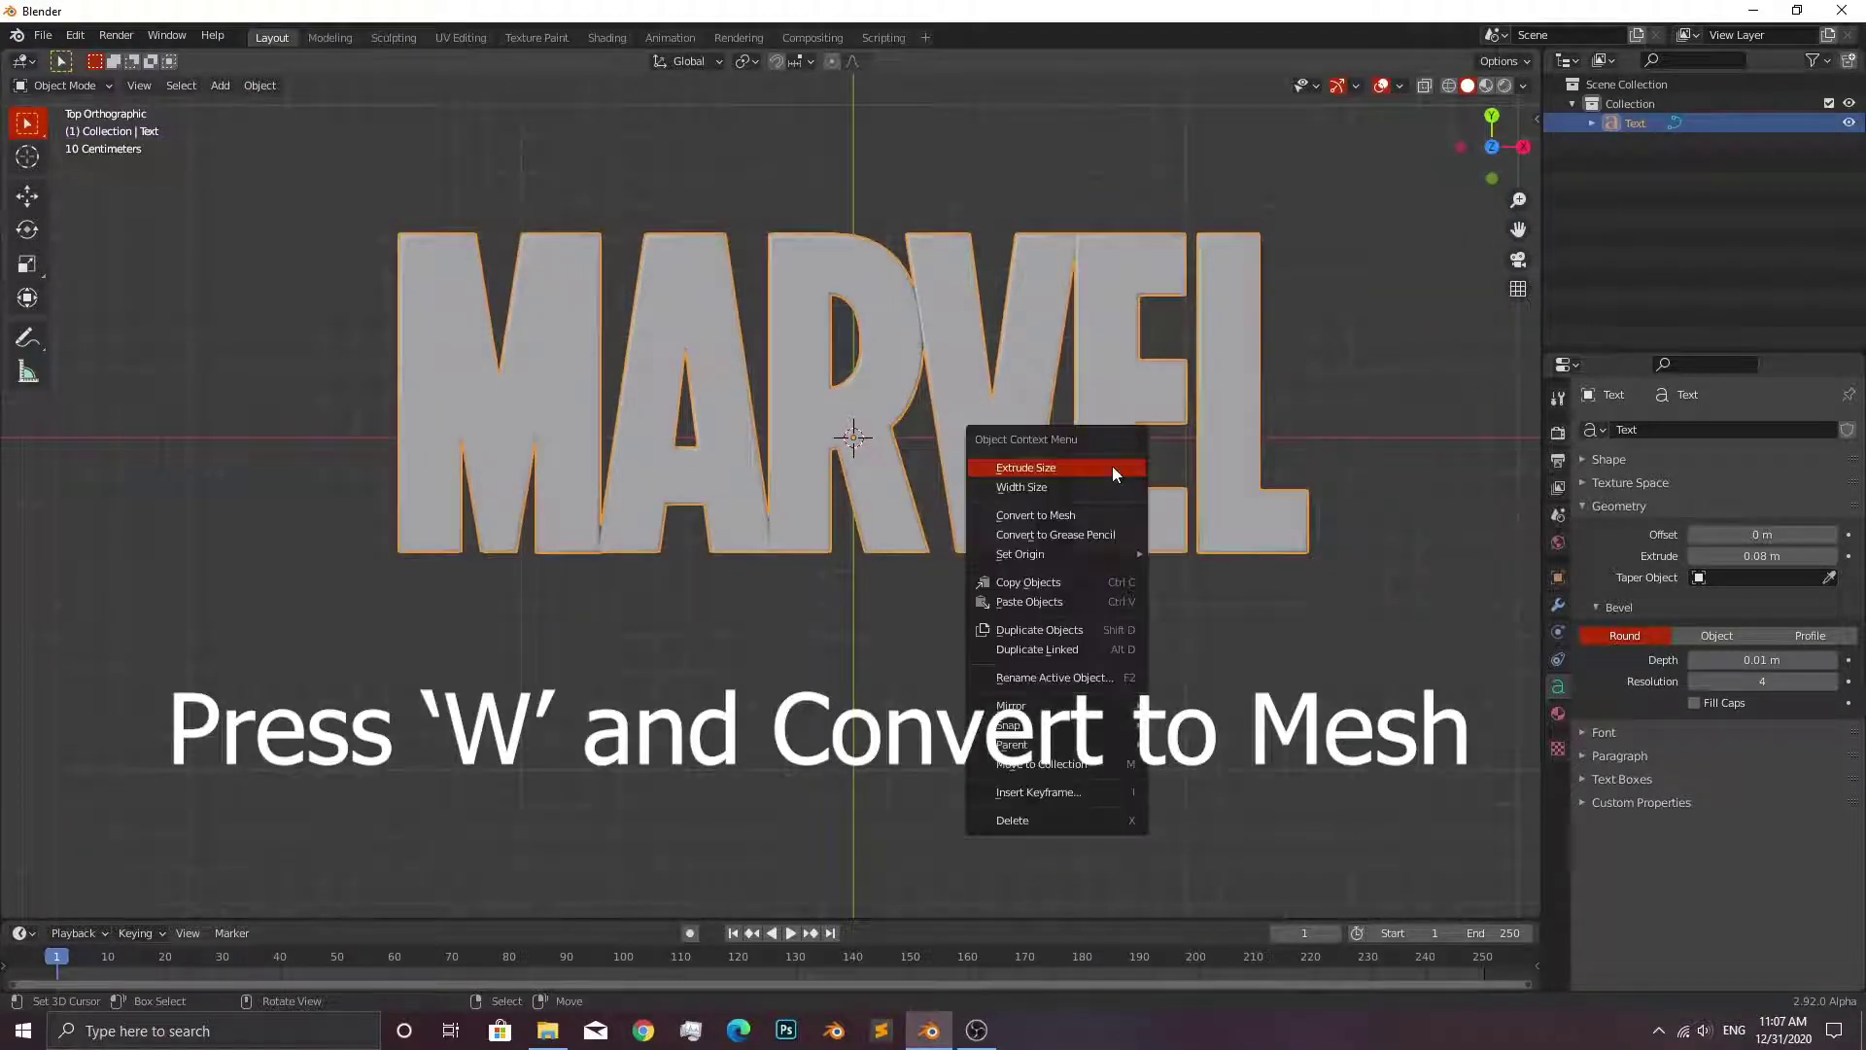
click(1079, 511)
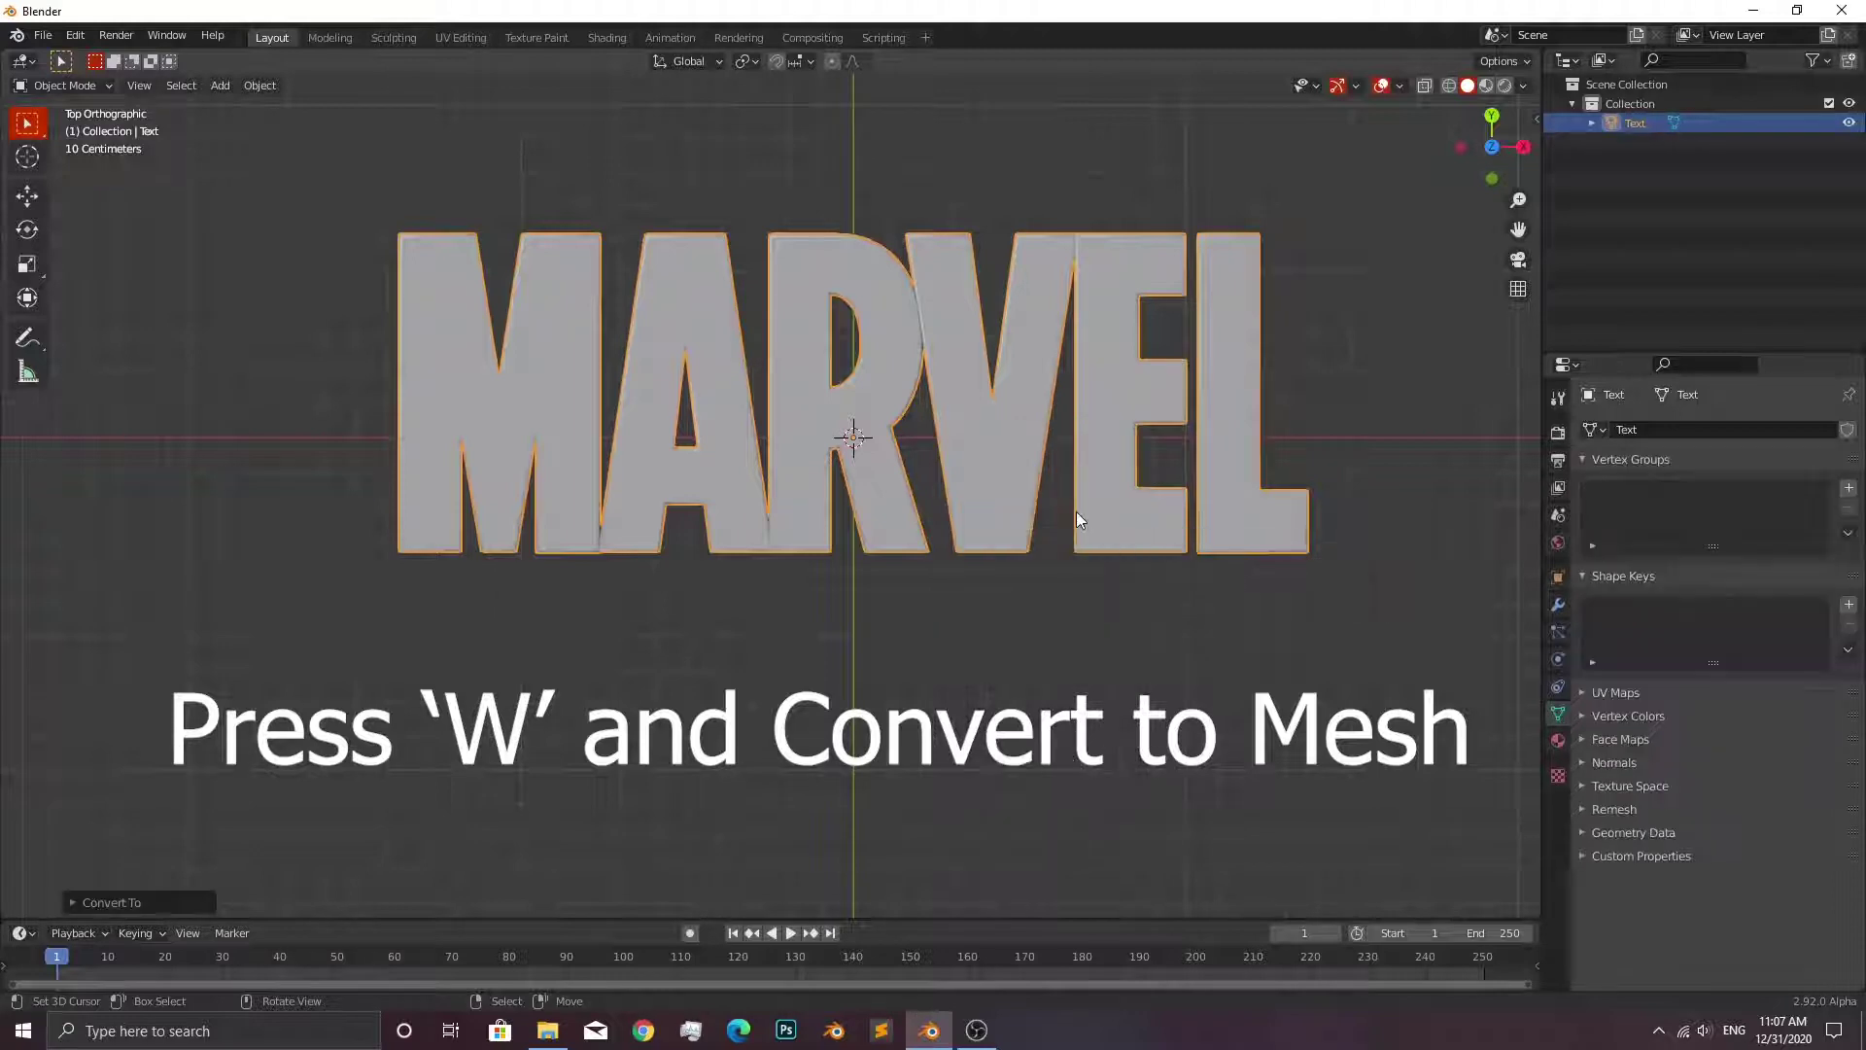
mouse_move(1216, 595)
middle_down()
mouse_move(1147, 469)
mouse_move(1164, 483)
middle_up()
Apply Limited Dissolve to all of the mesh's geometry in Edit Mode.
key(Tab)
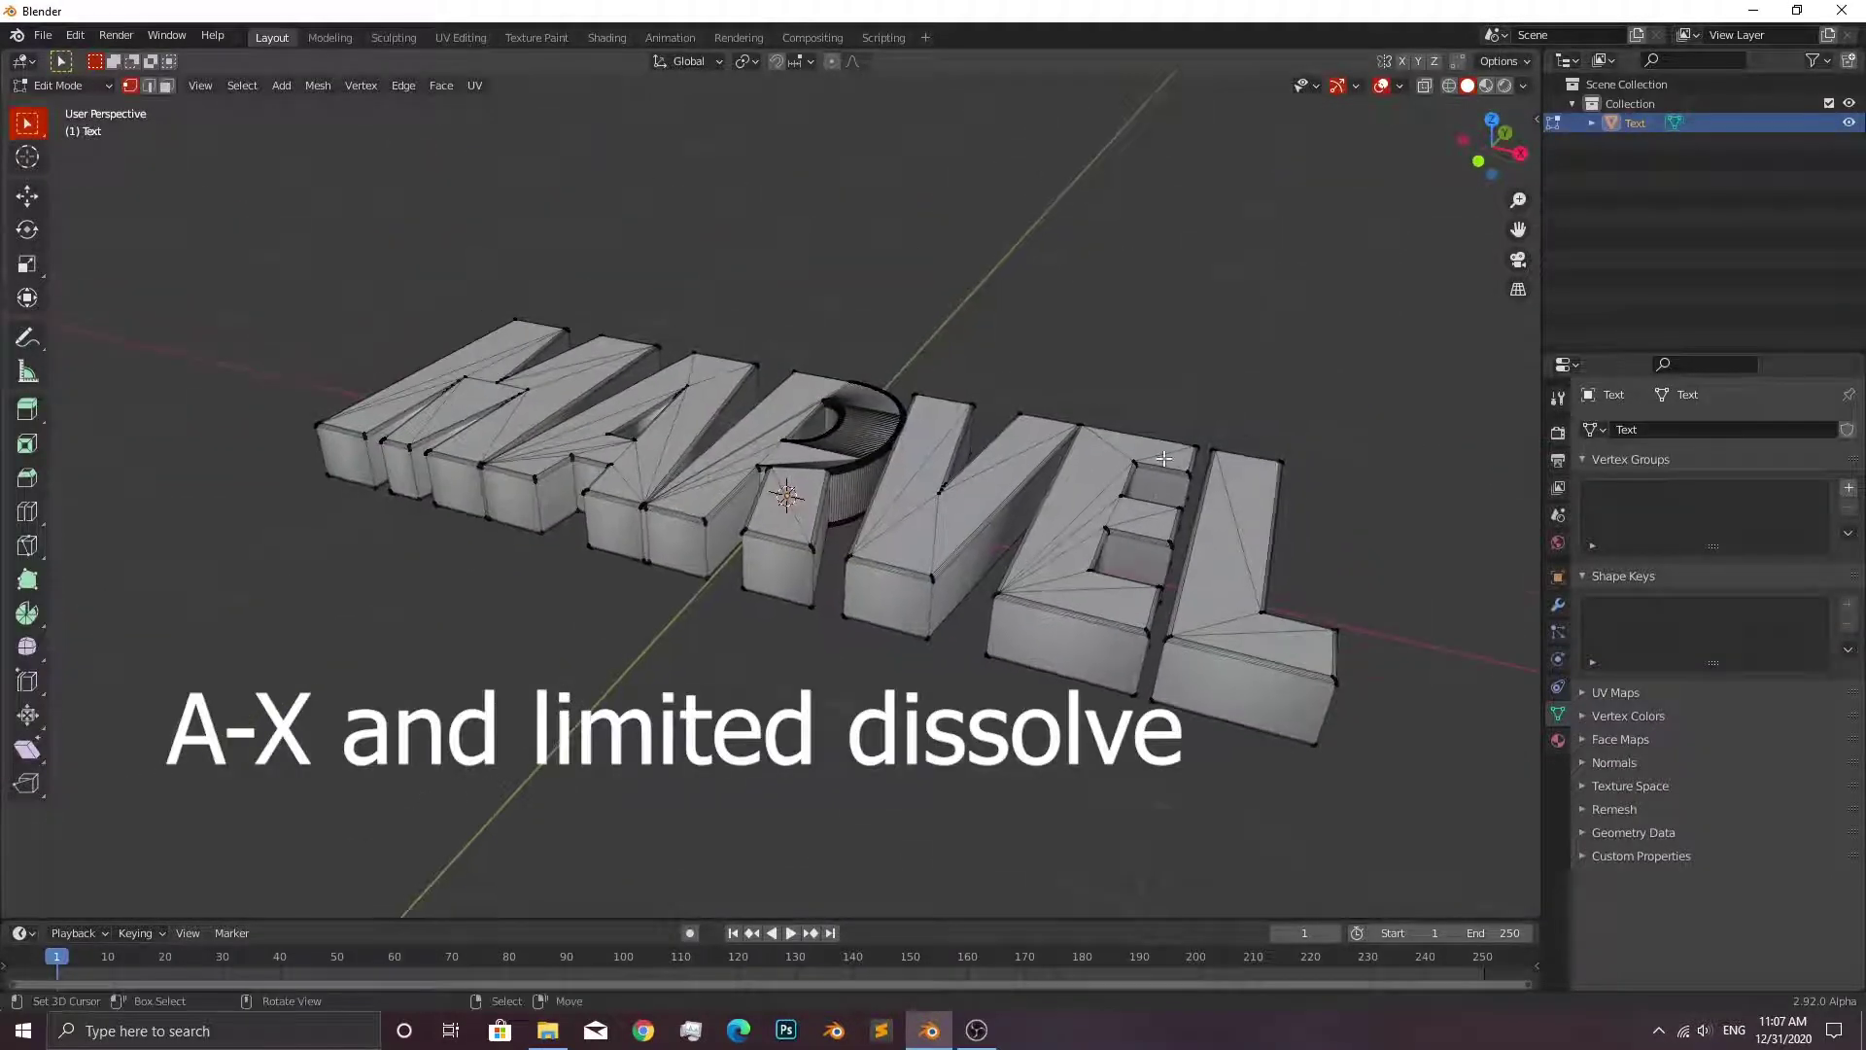
key(a)
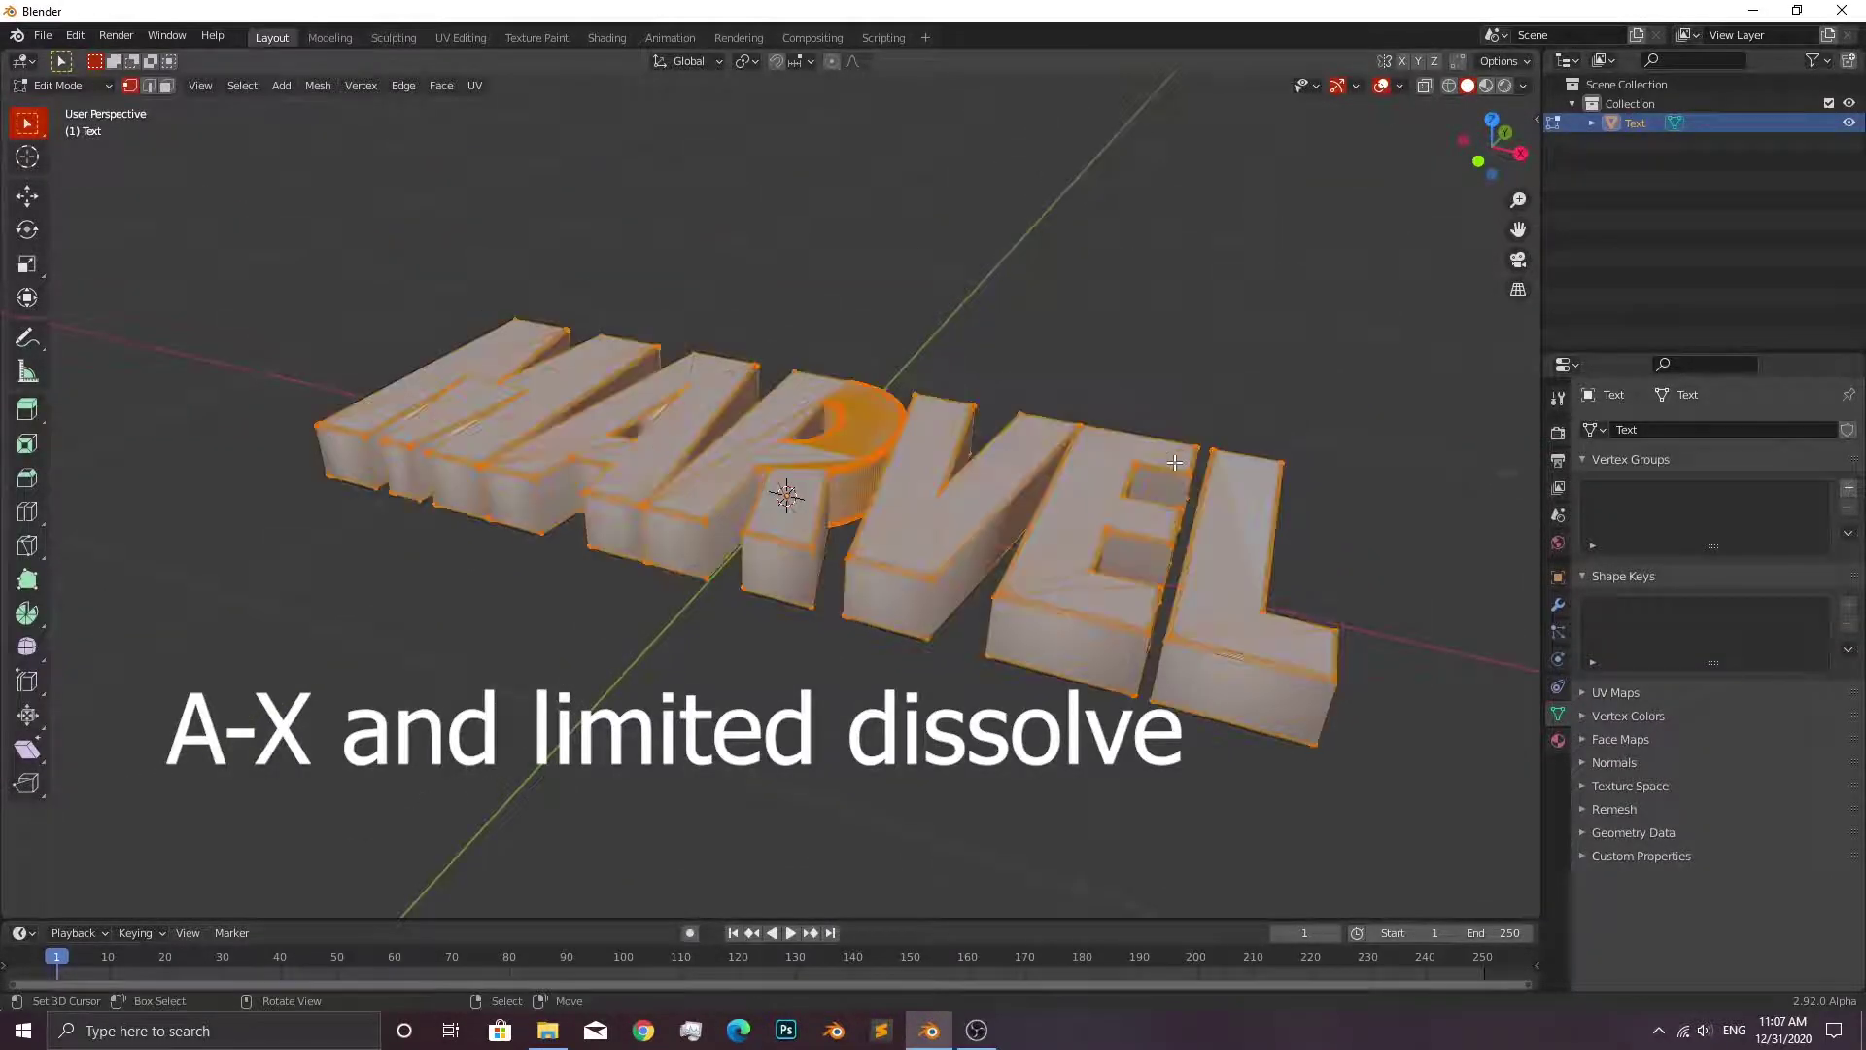
key(x)
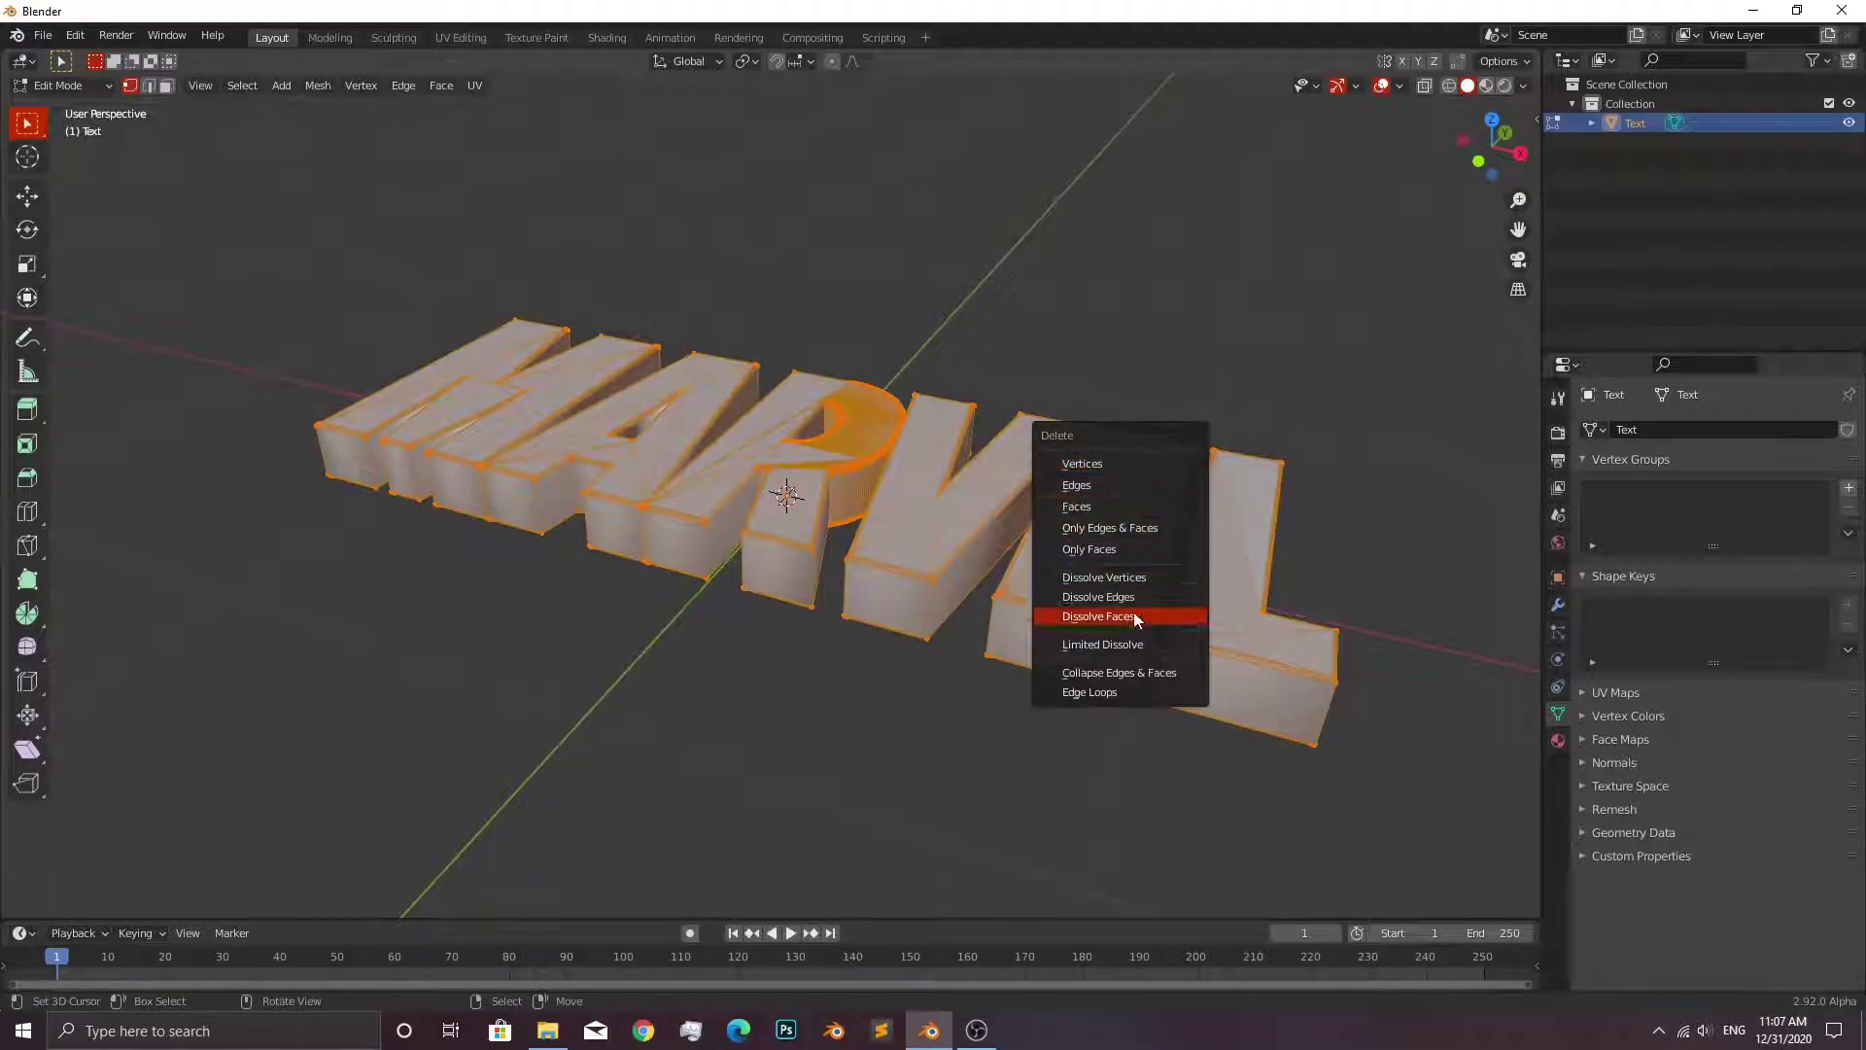
click(1130, 645)
key(Tab)
mouse_move(1104, 620)
middle_down()
mouse_move(1075, 573)
mouse_move(1021, 566)
mouse_move(982, 471)
mouse_move(1023, 521)
mouse_move(1066, 508)
mouse_move(900, 525)
middle_up()
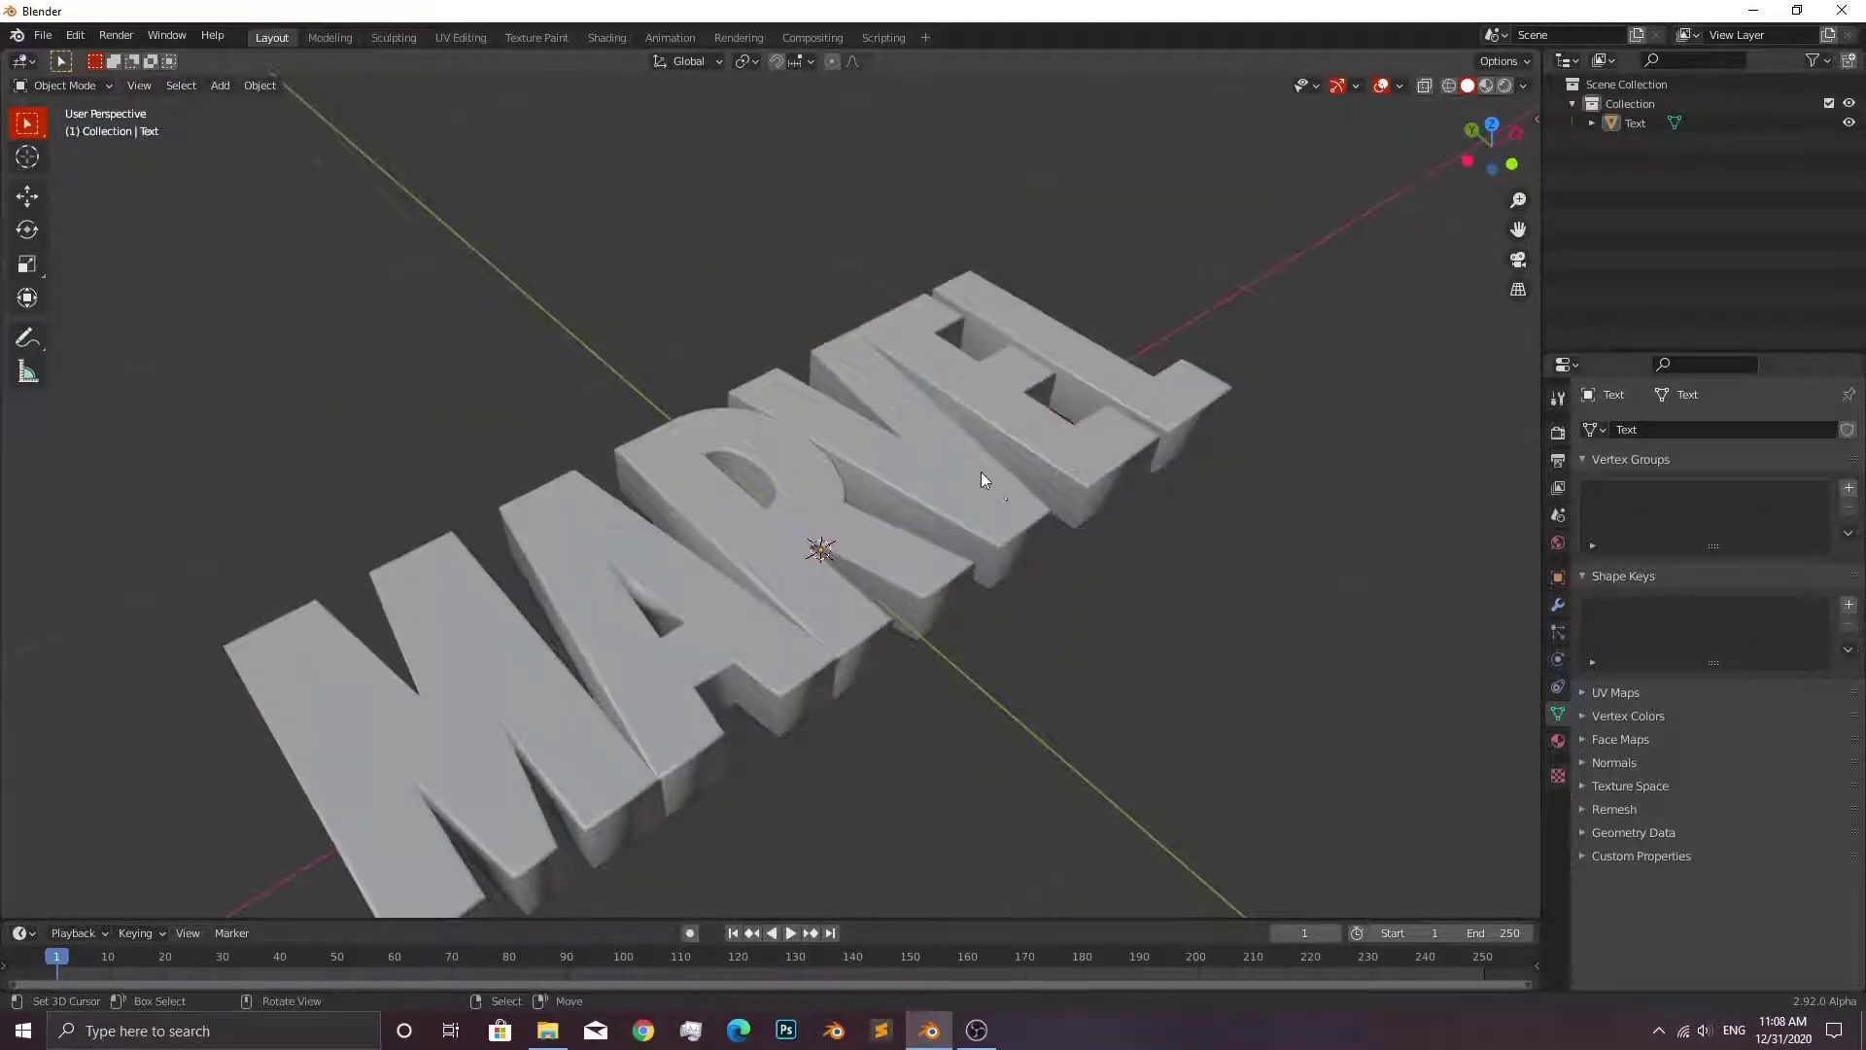
click(981, 471)
right_click(982, 470)
key(Escape)
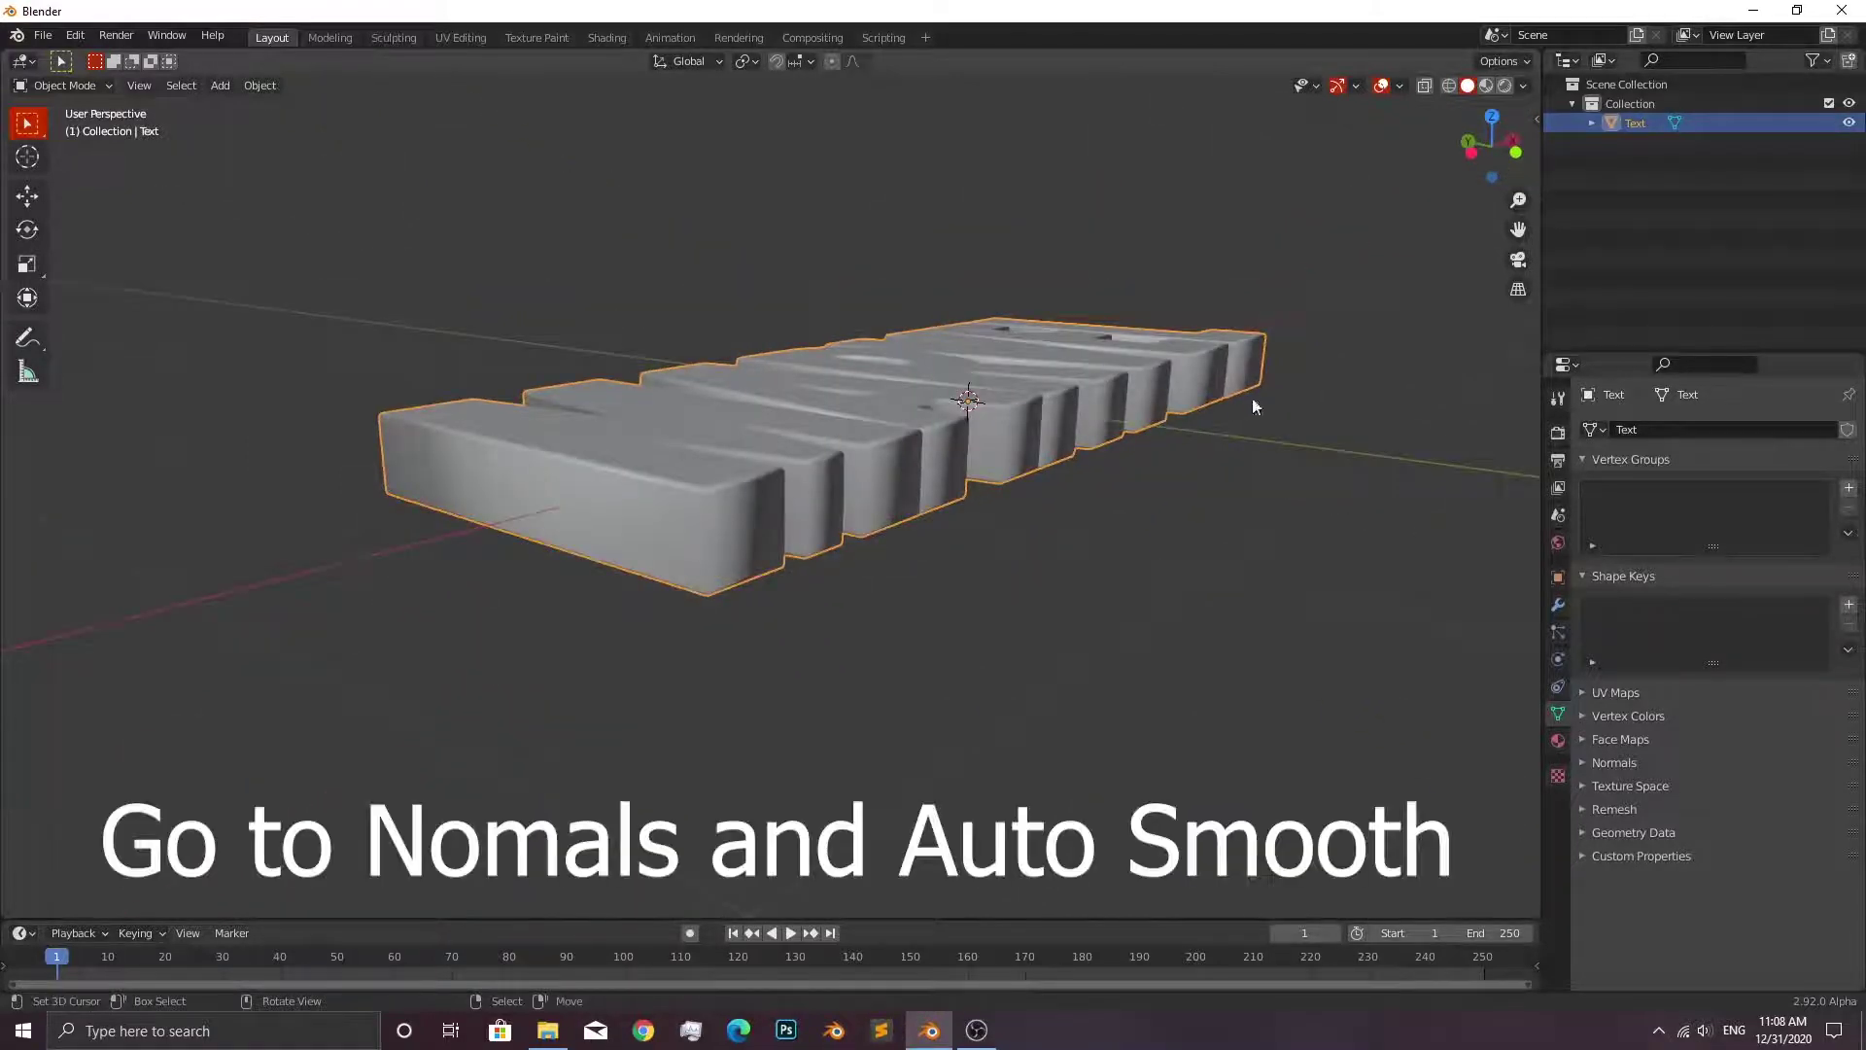
Enable Auto Smooth at 30° in the MARVEL mesh's Normals settings.
click(1637, 762)
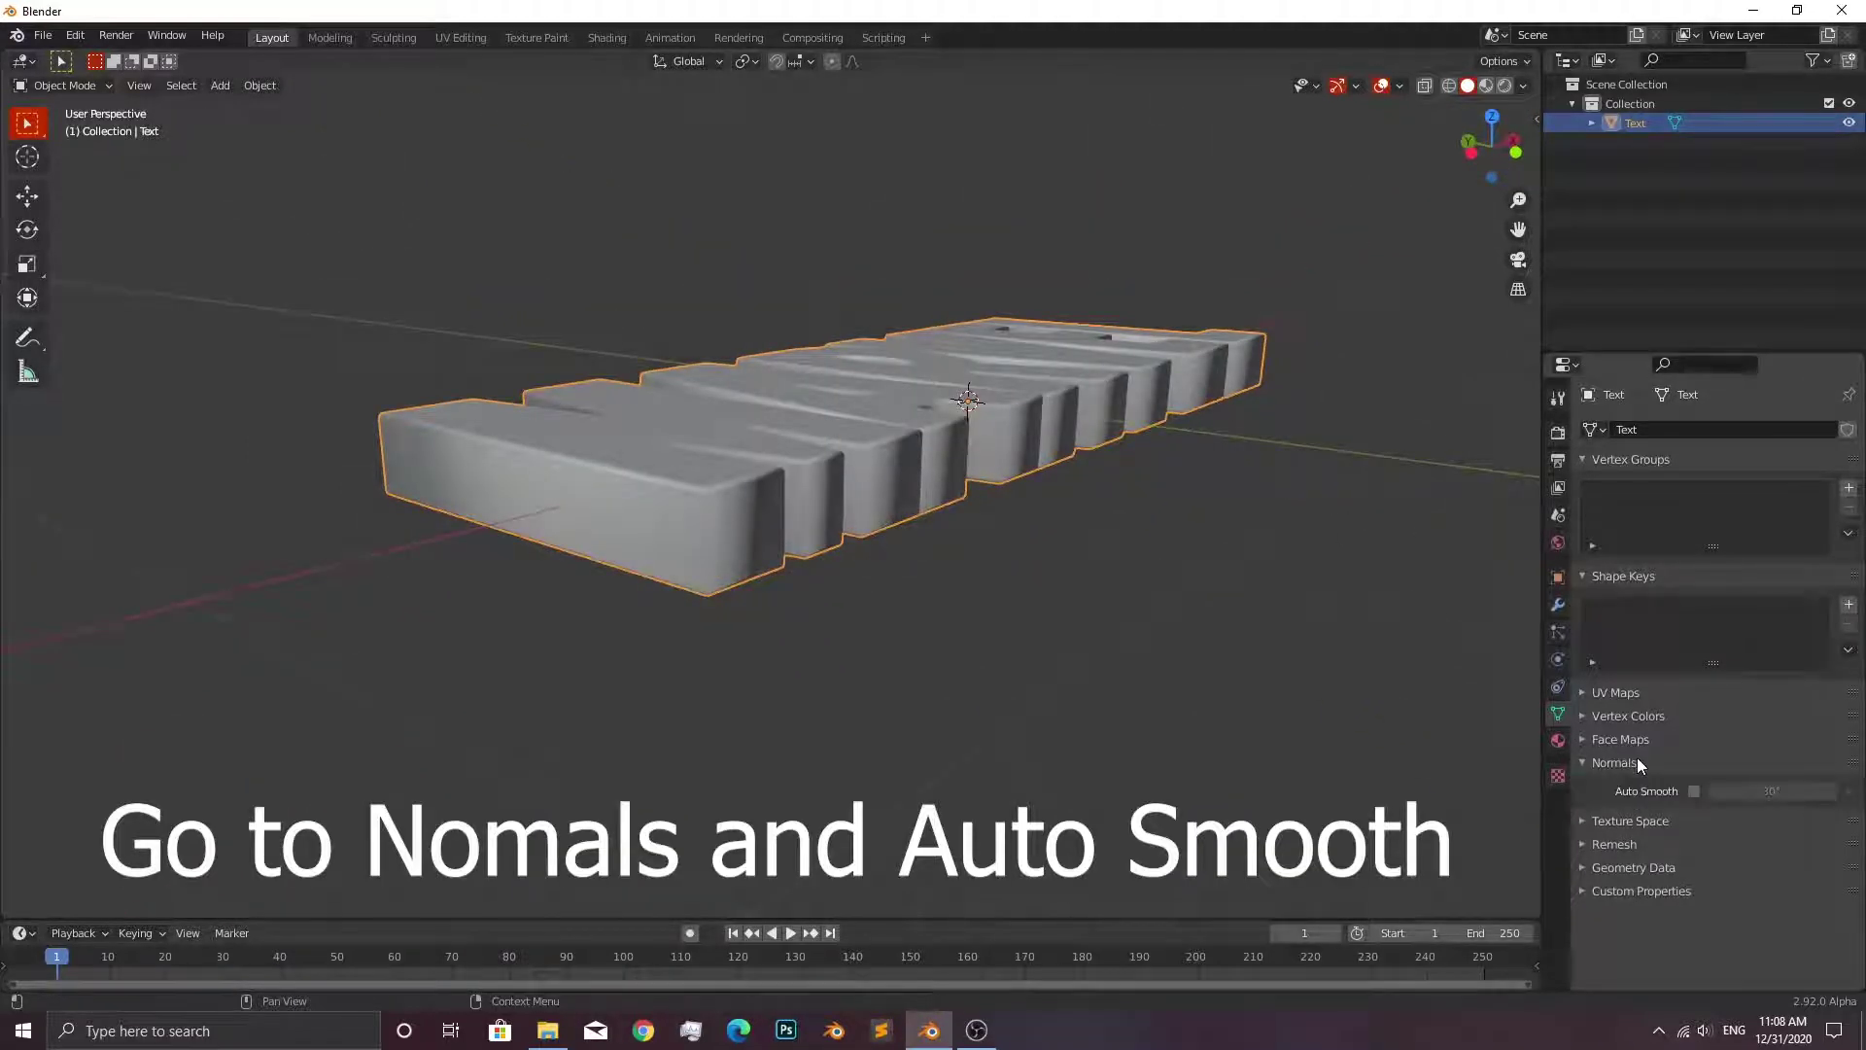
click(1693, 791)
mouse_move(1306, 634)
middle_down()
mouse_move(1056, 567)
mouse_move(952, 576)
mouse_move(1121, 643)
mouse_move(1124, 467)
mouse_move(1070, 421)
mouse_move(1036, 499)
middle_up()
click(953, 576)
Raise the MARVEL mesh about 0.09 m along Z so it sits on the grid.
scroll(1074, 516, up, 1)
scroll(1048, 449, up, 4)
click(1036, 500)
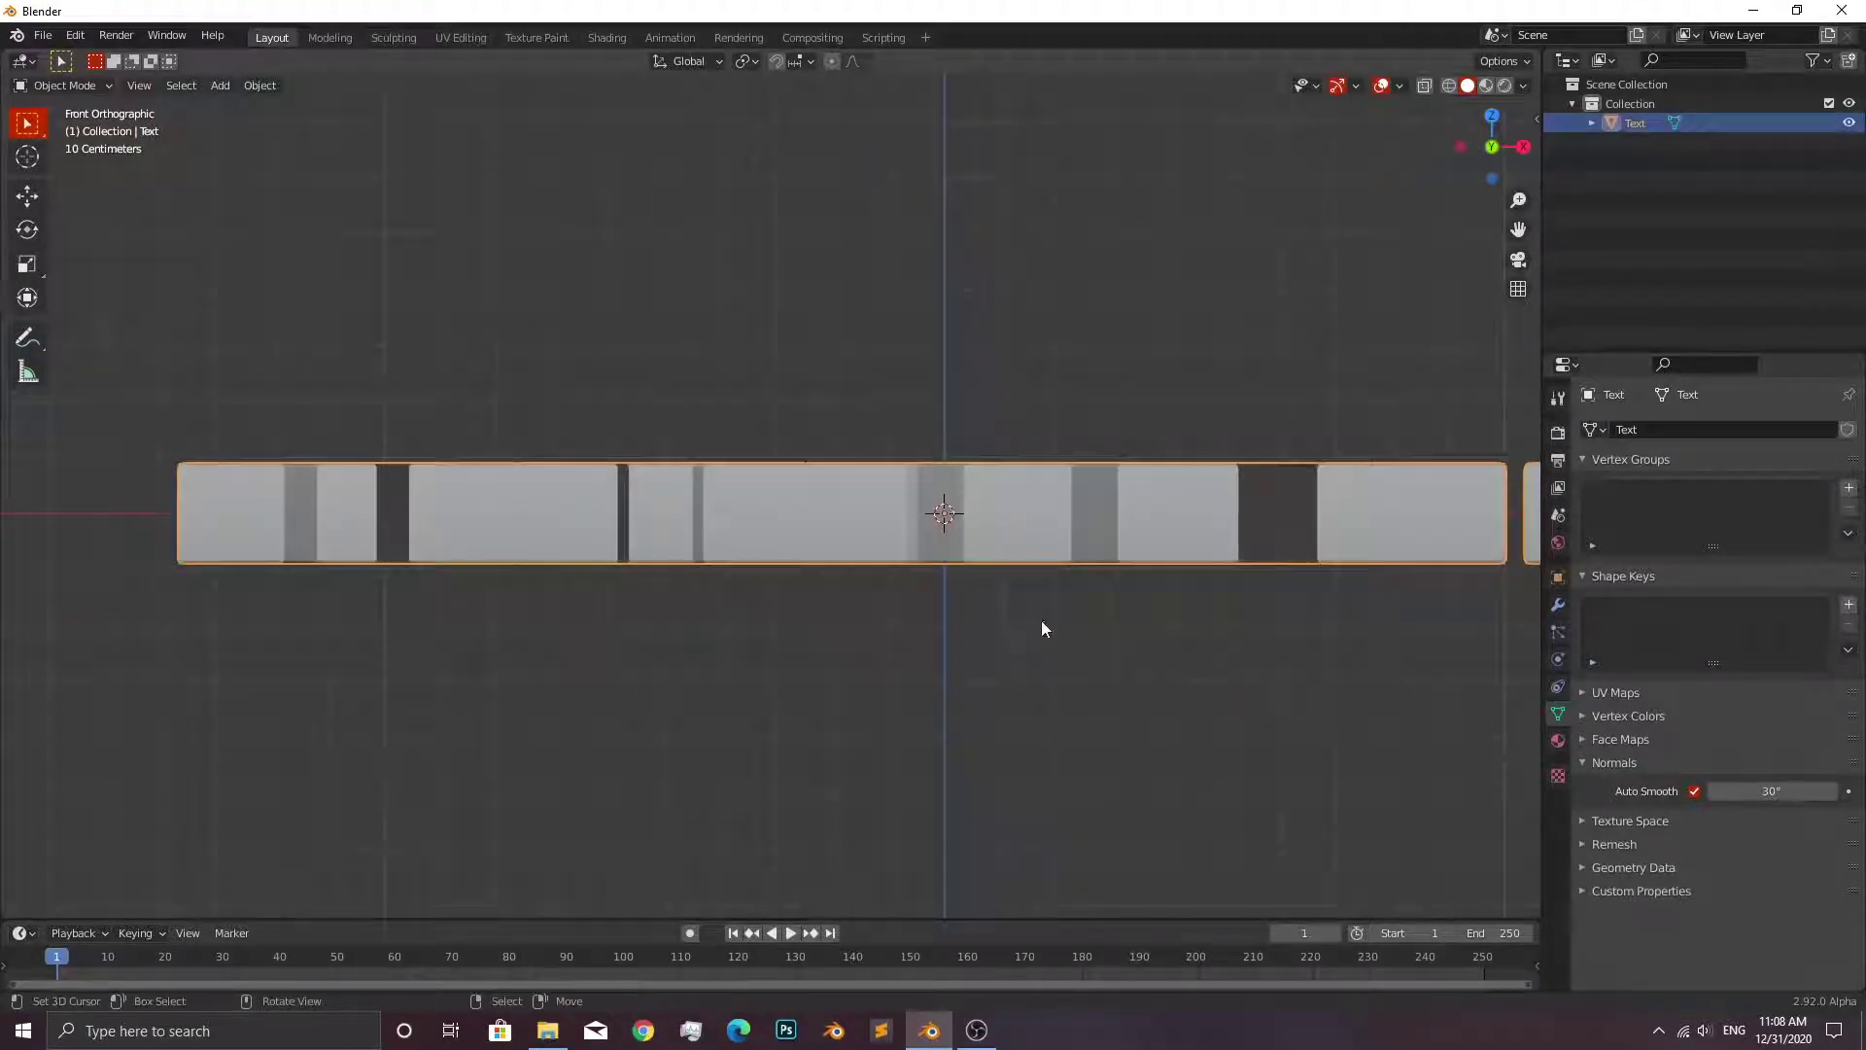
key(g)
key(z)
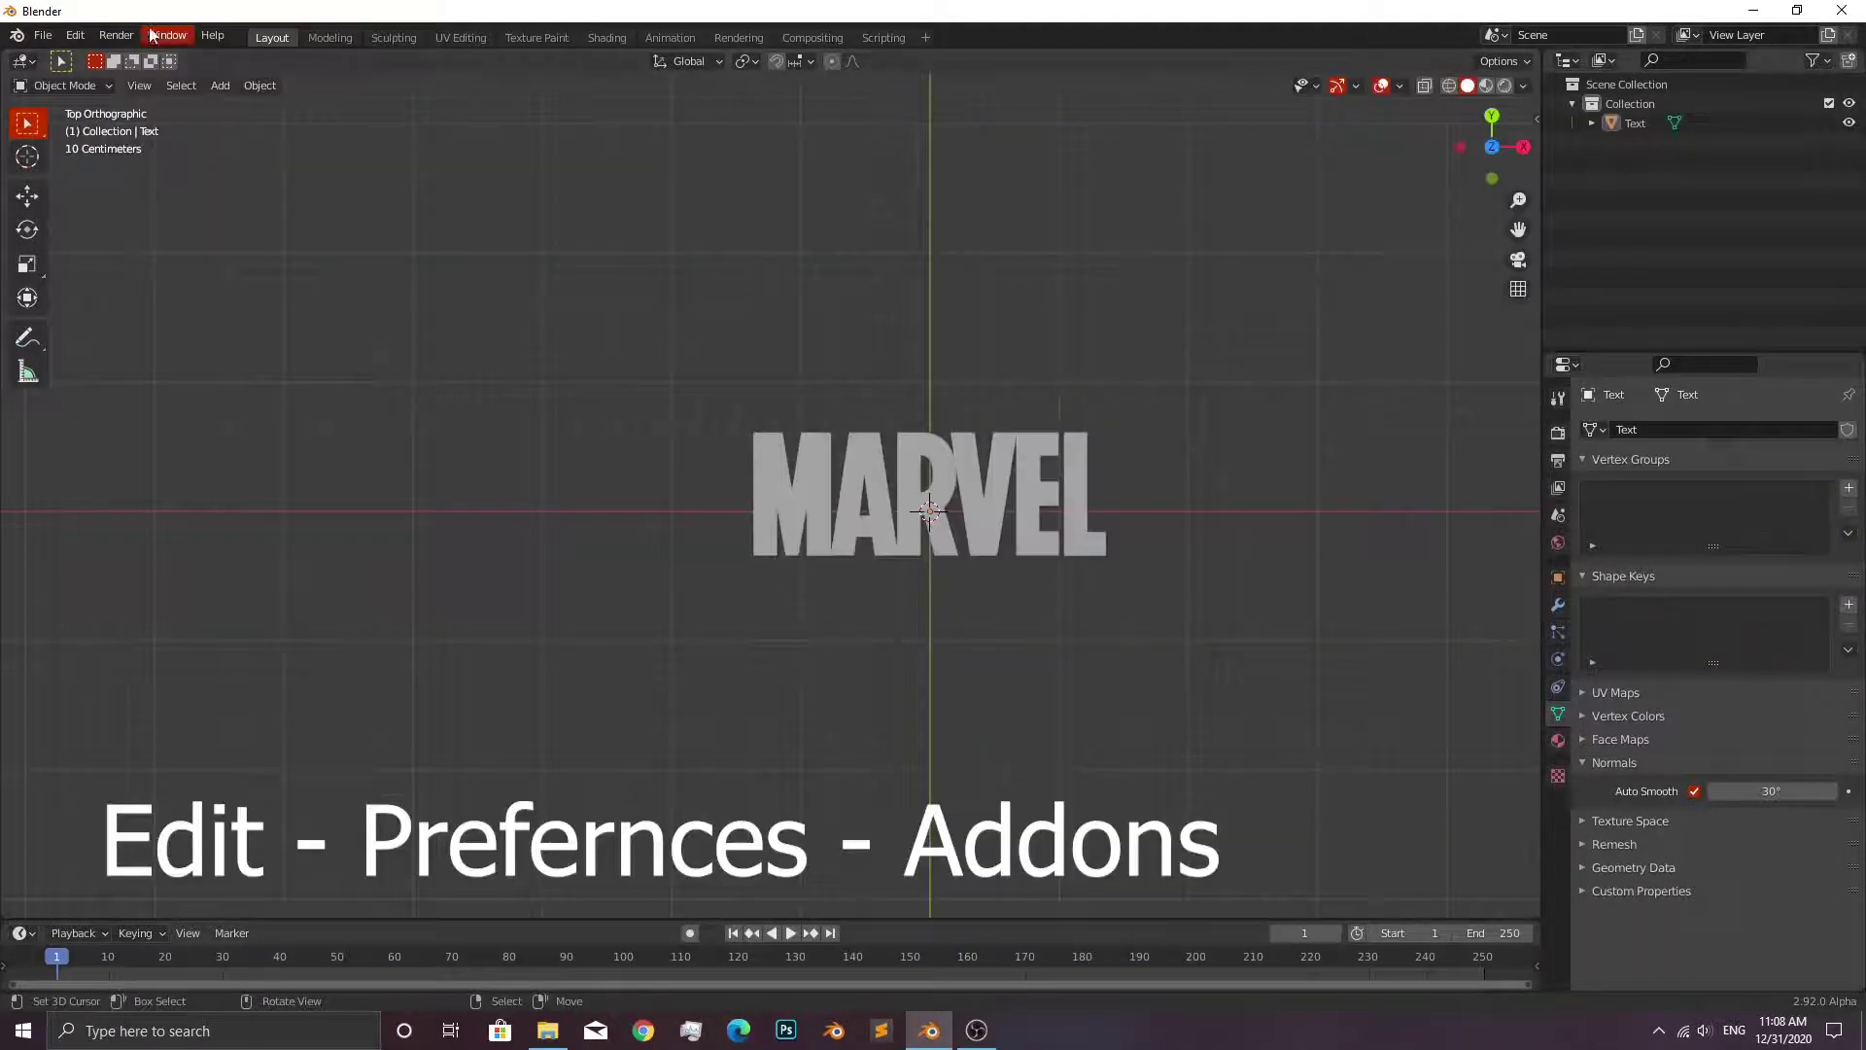
click(76, 36)
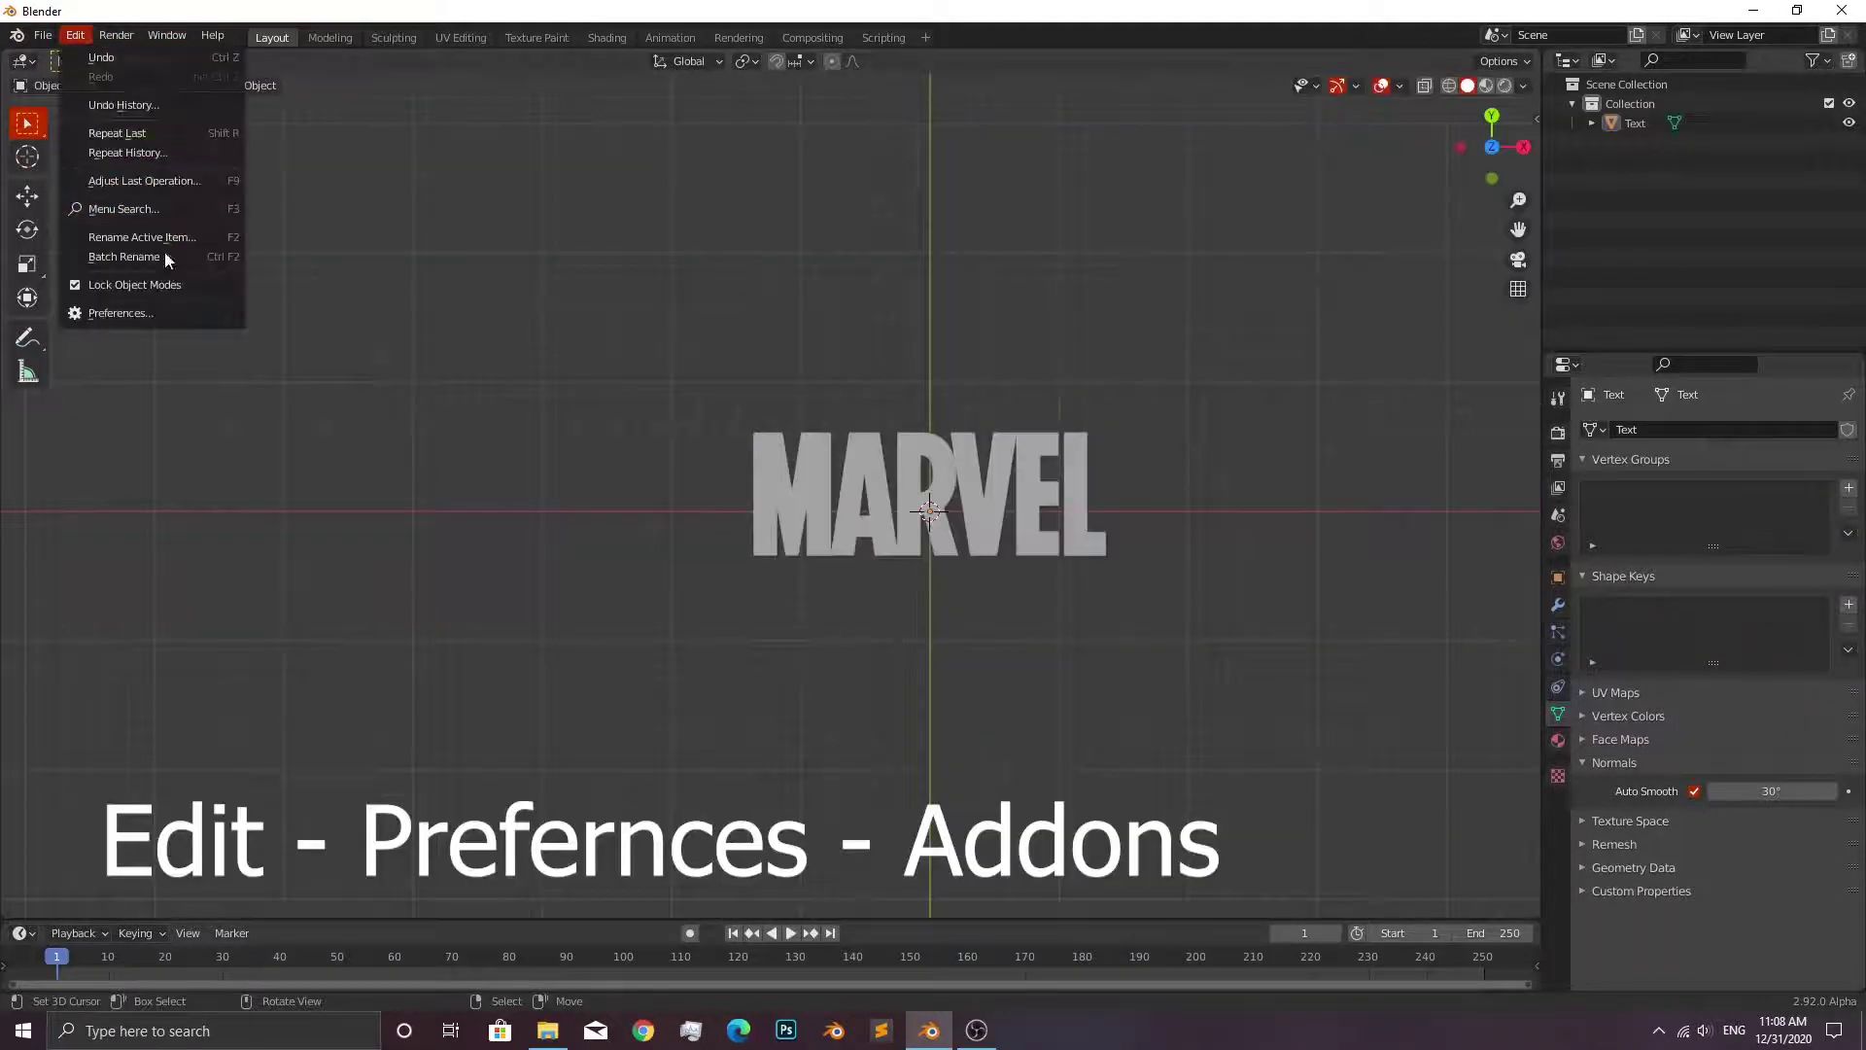
Search 'image' in Preferences Add-ons, enable Import Images as Planes, and close Preferences.
click(163, 313)
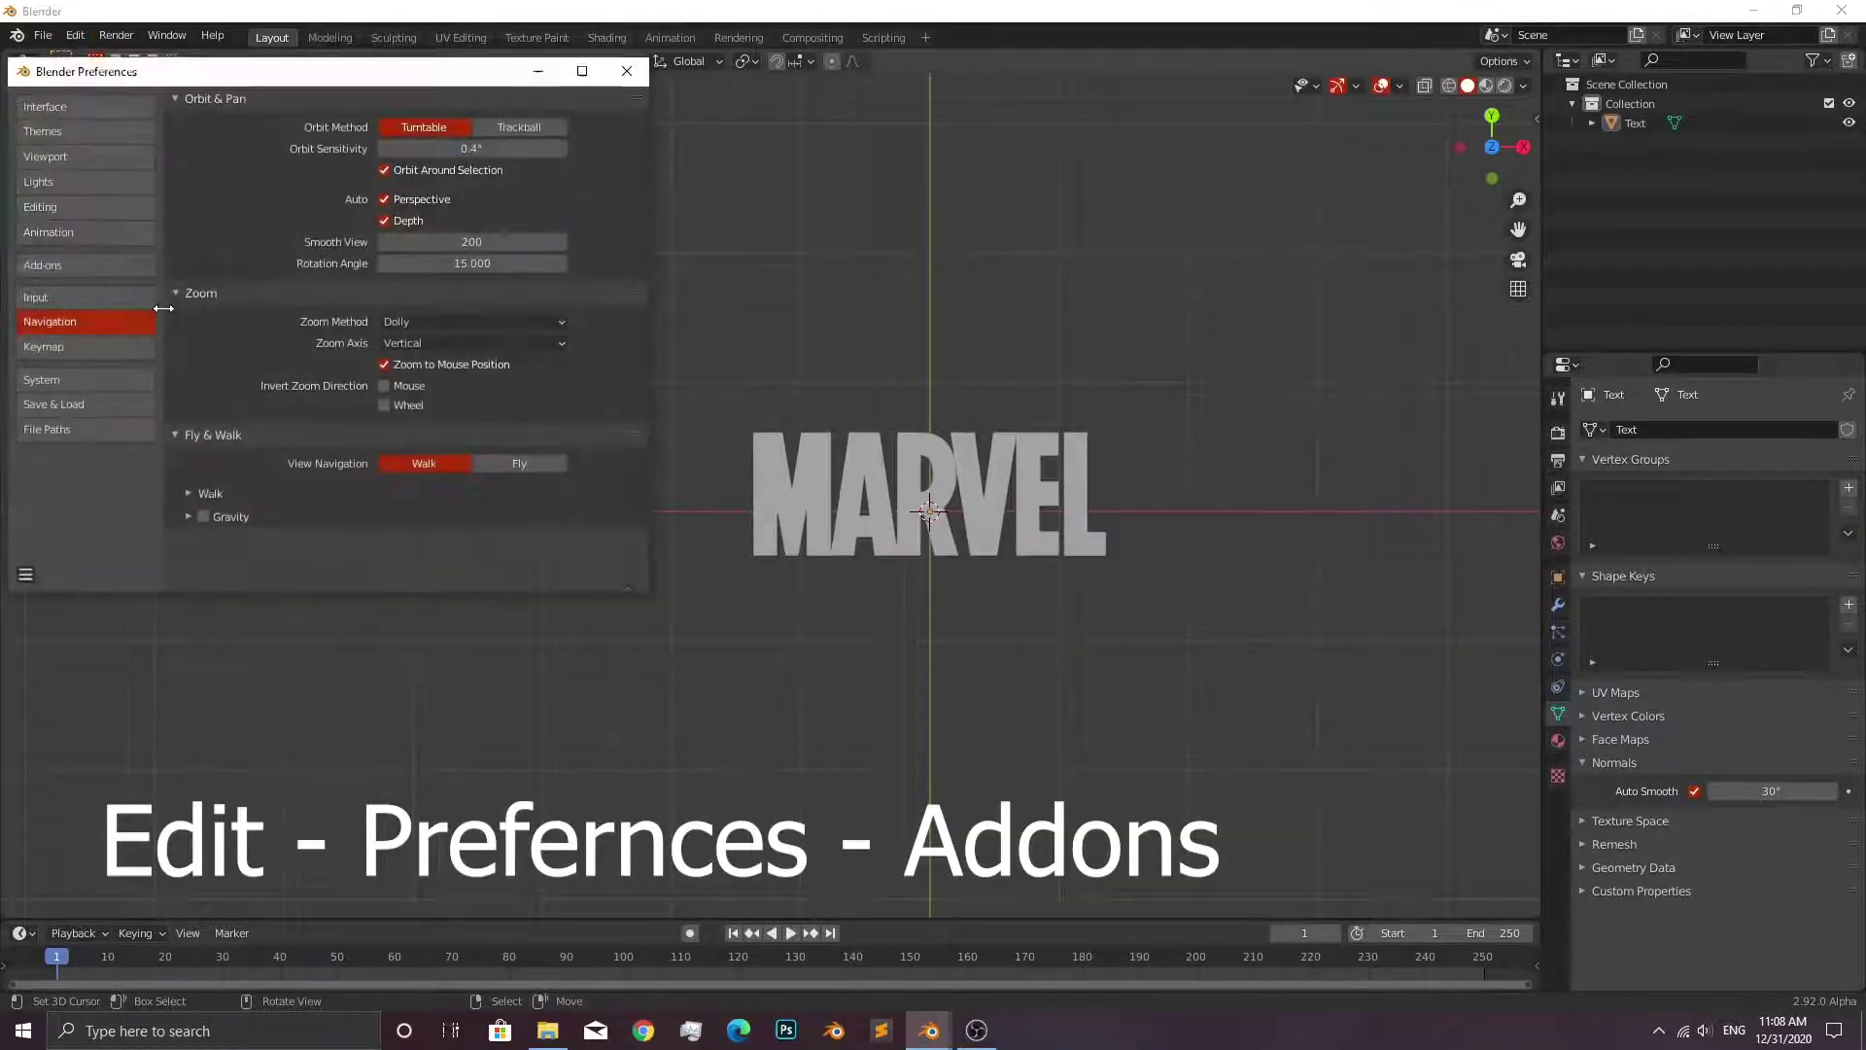
click(68, 260)
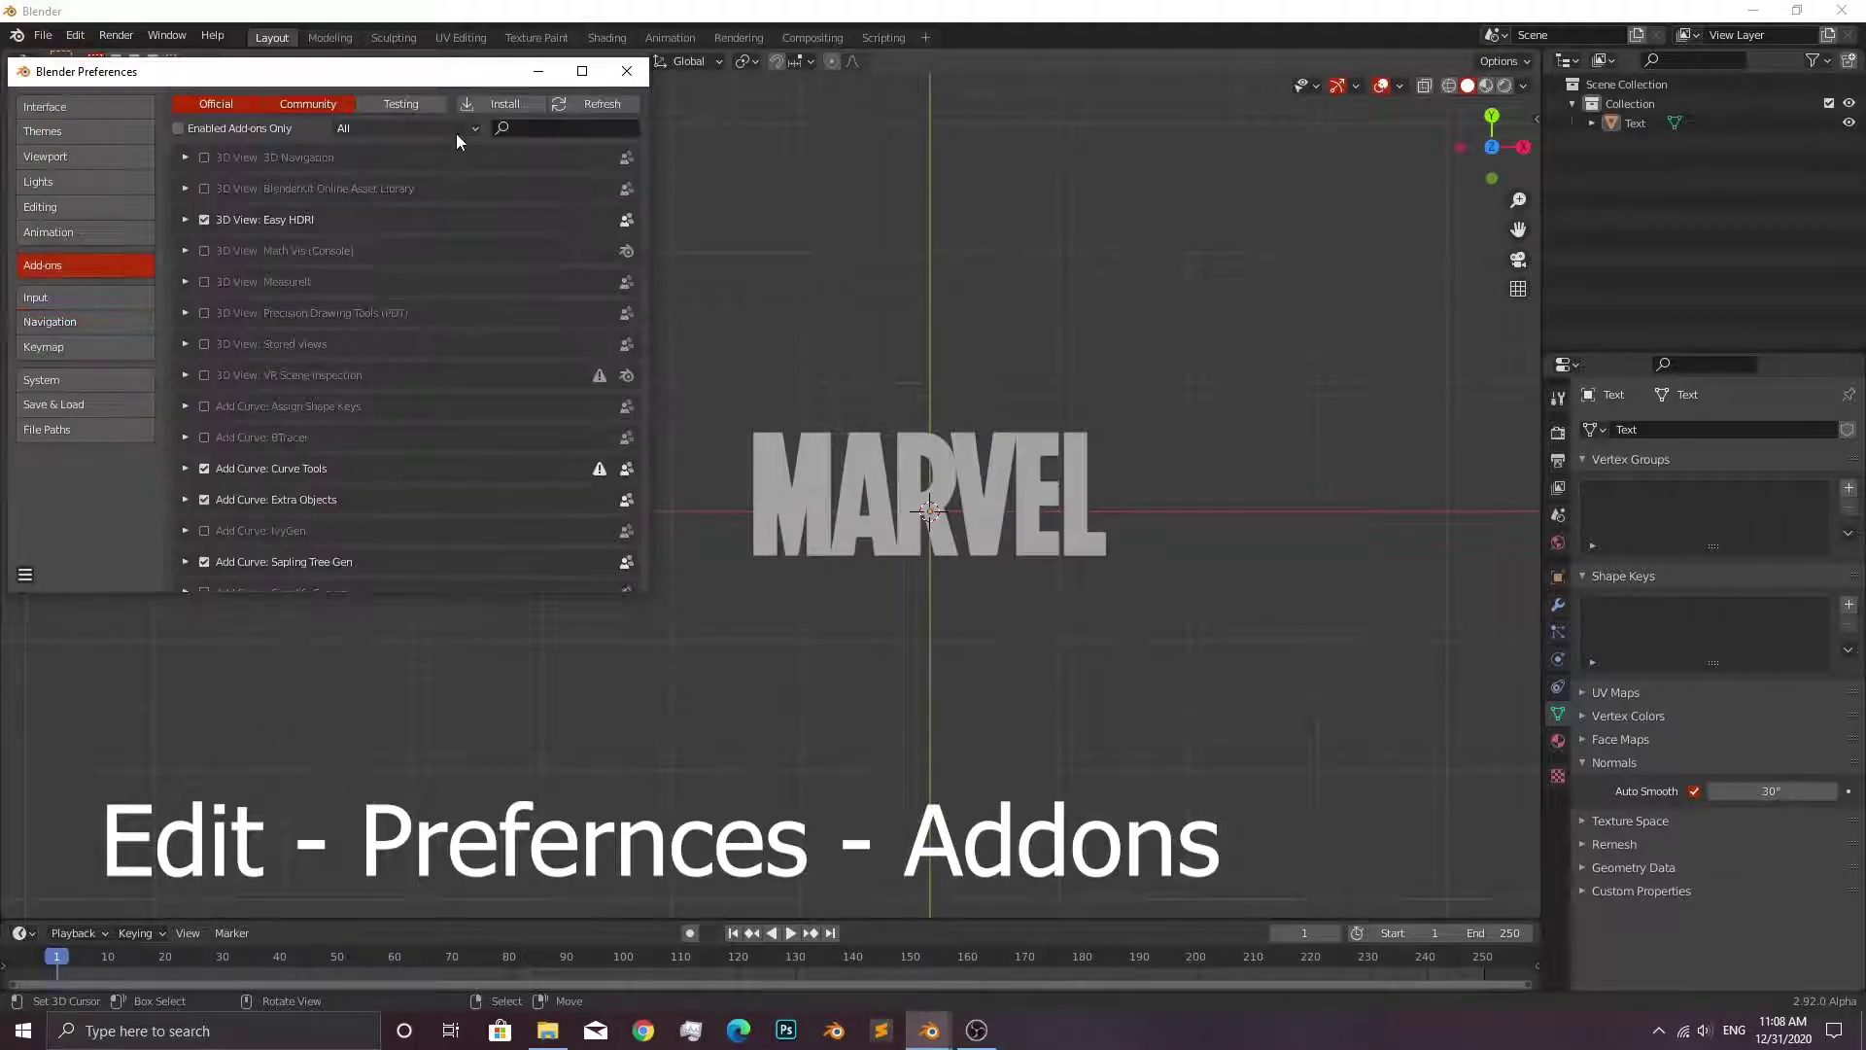
click(538, 124)
text(image)
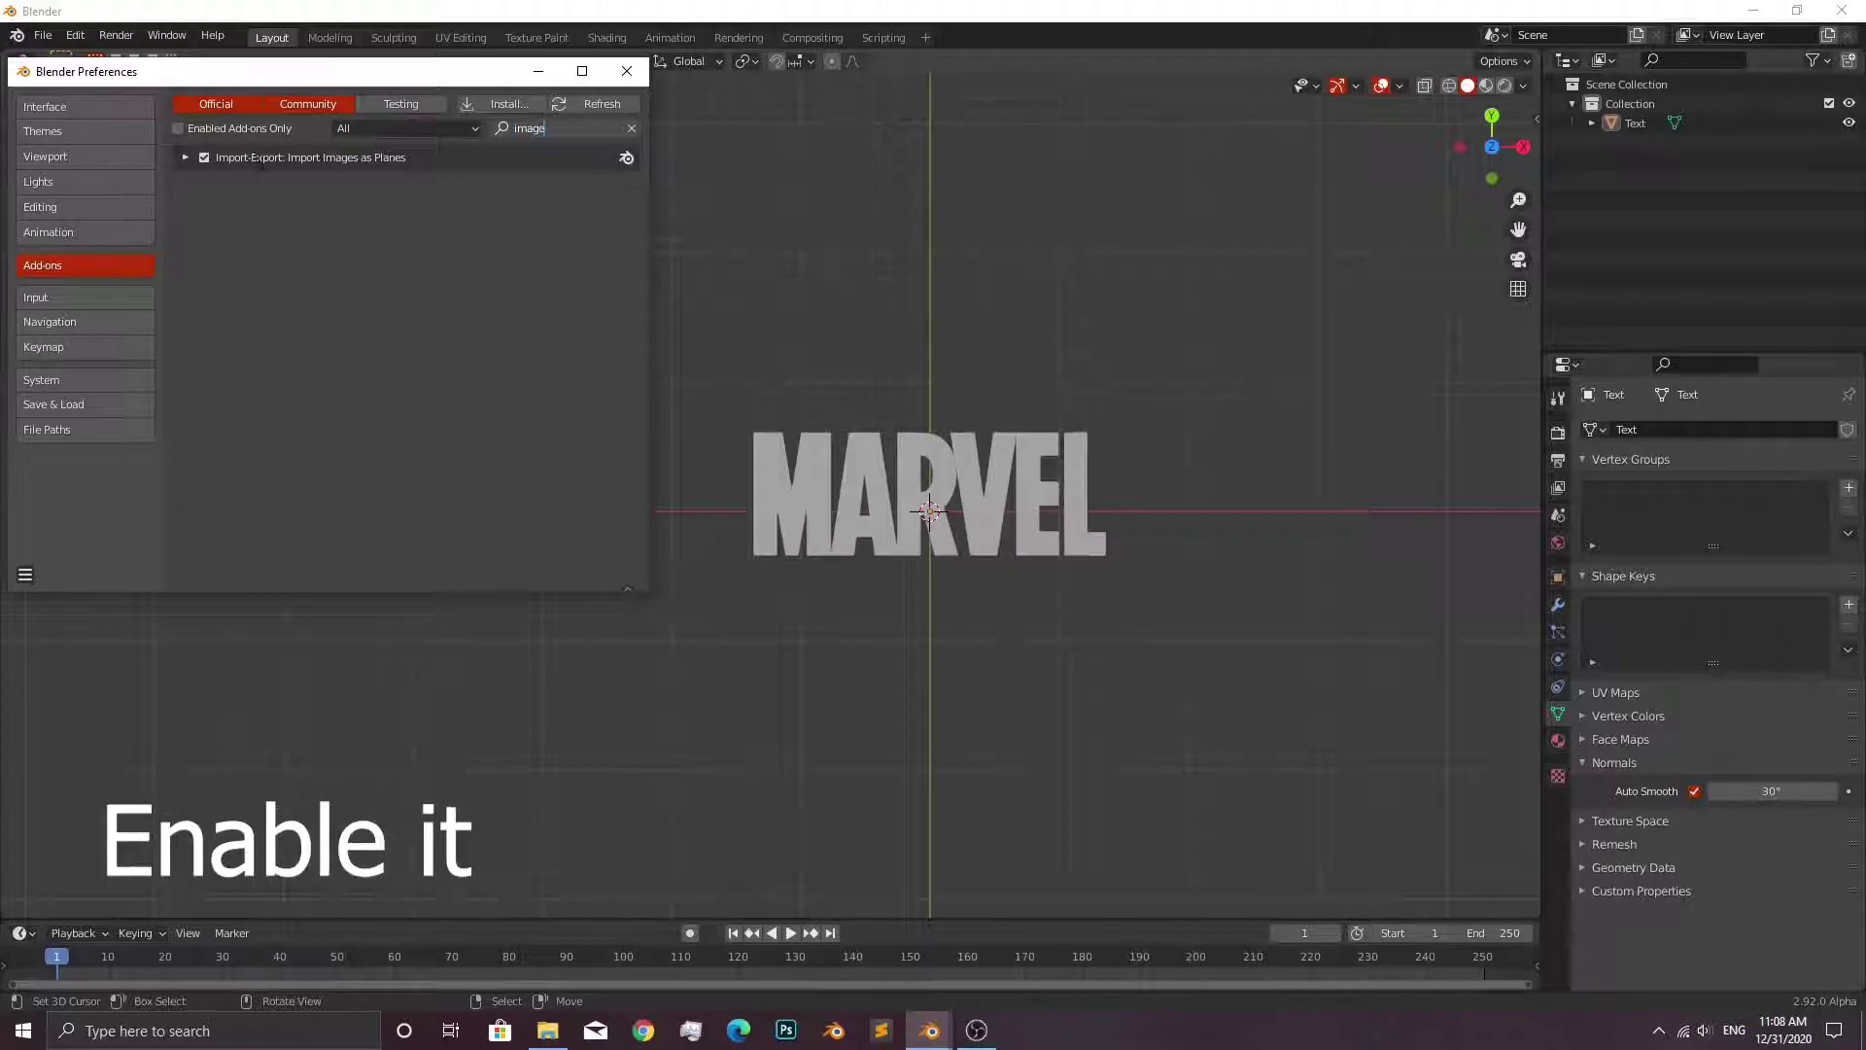
click(622, 73)
Import the red marvel image from the project's textures folder as a plane.
shift+middle_drag(851, 264, 758, 237)
key(shift+a)
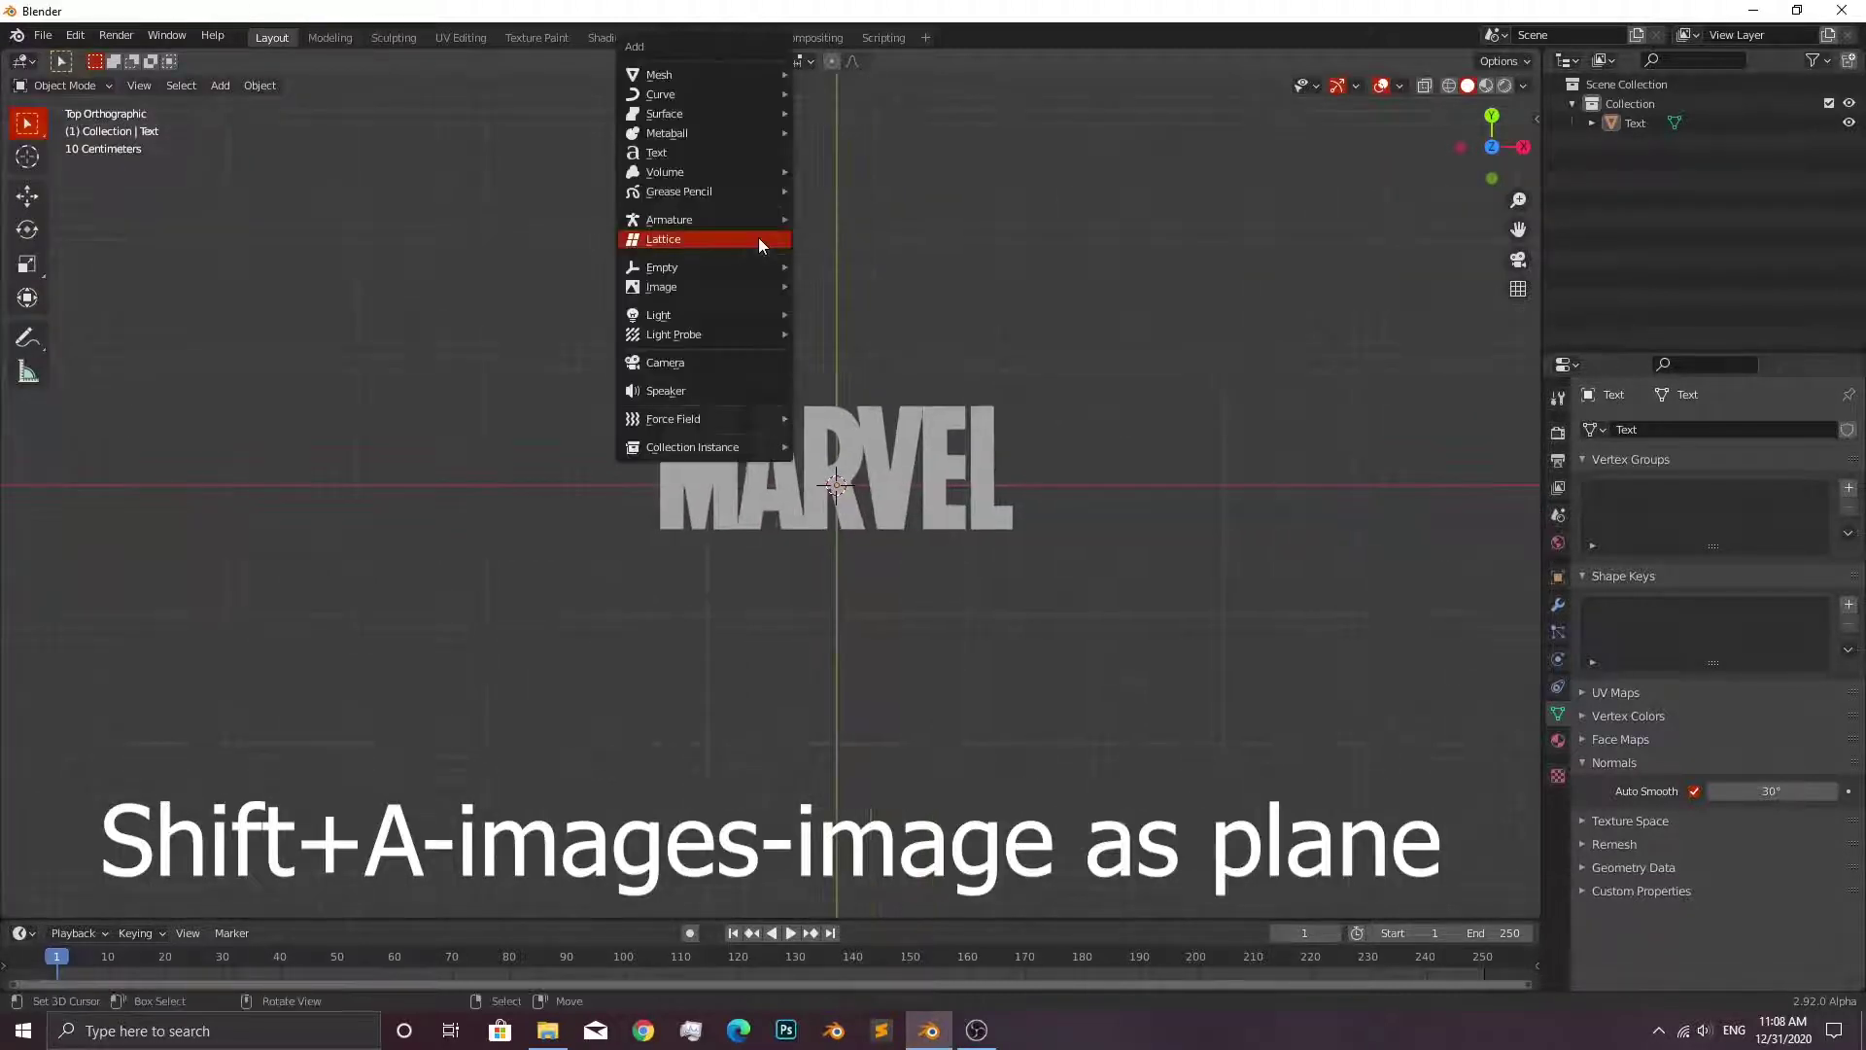
mouse_move(662, 286)
click(857, 321)
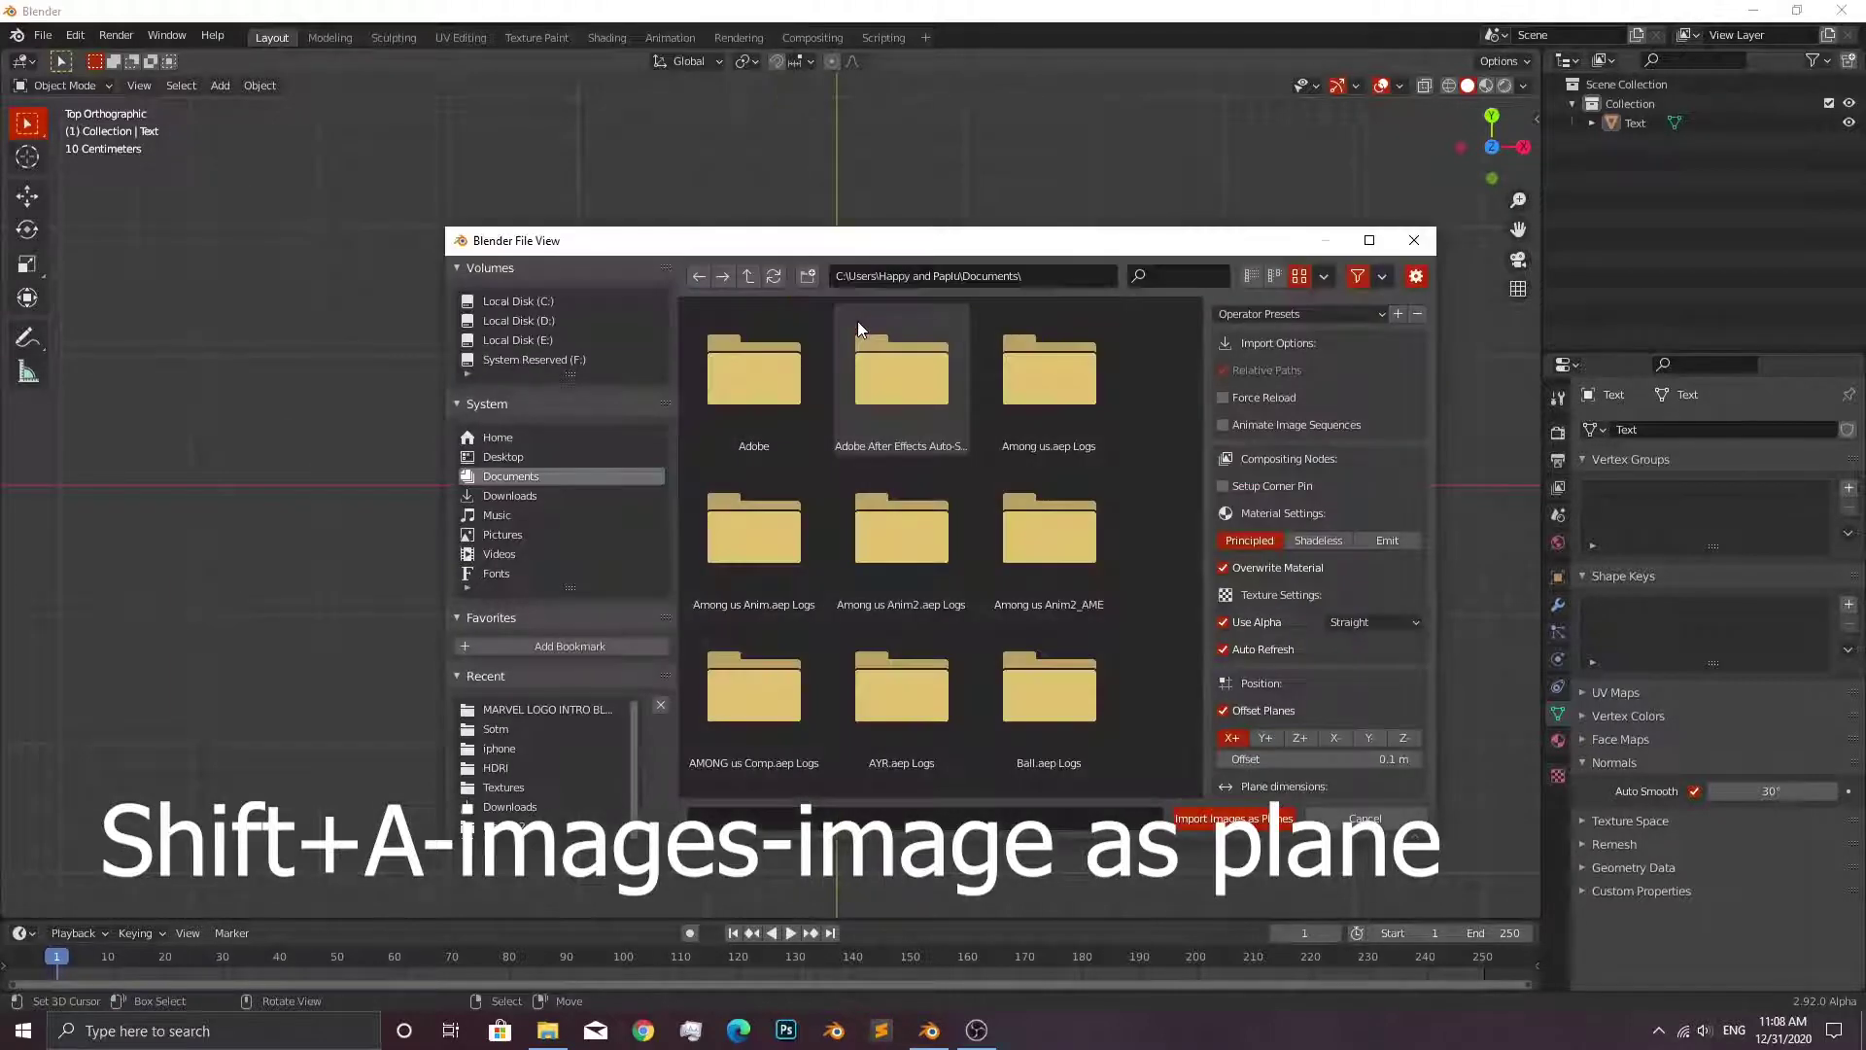
click(592, 706)
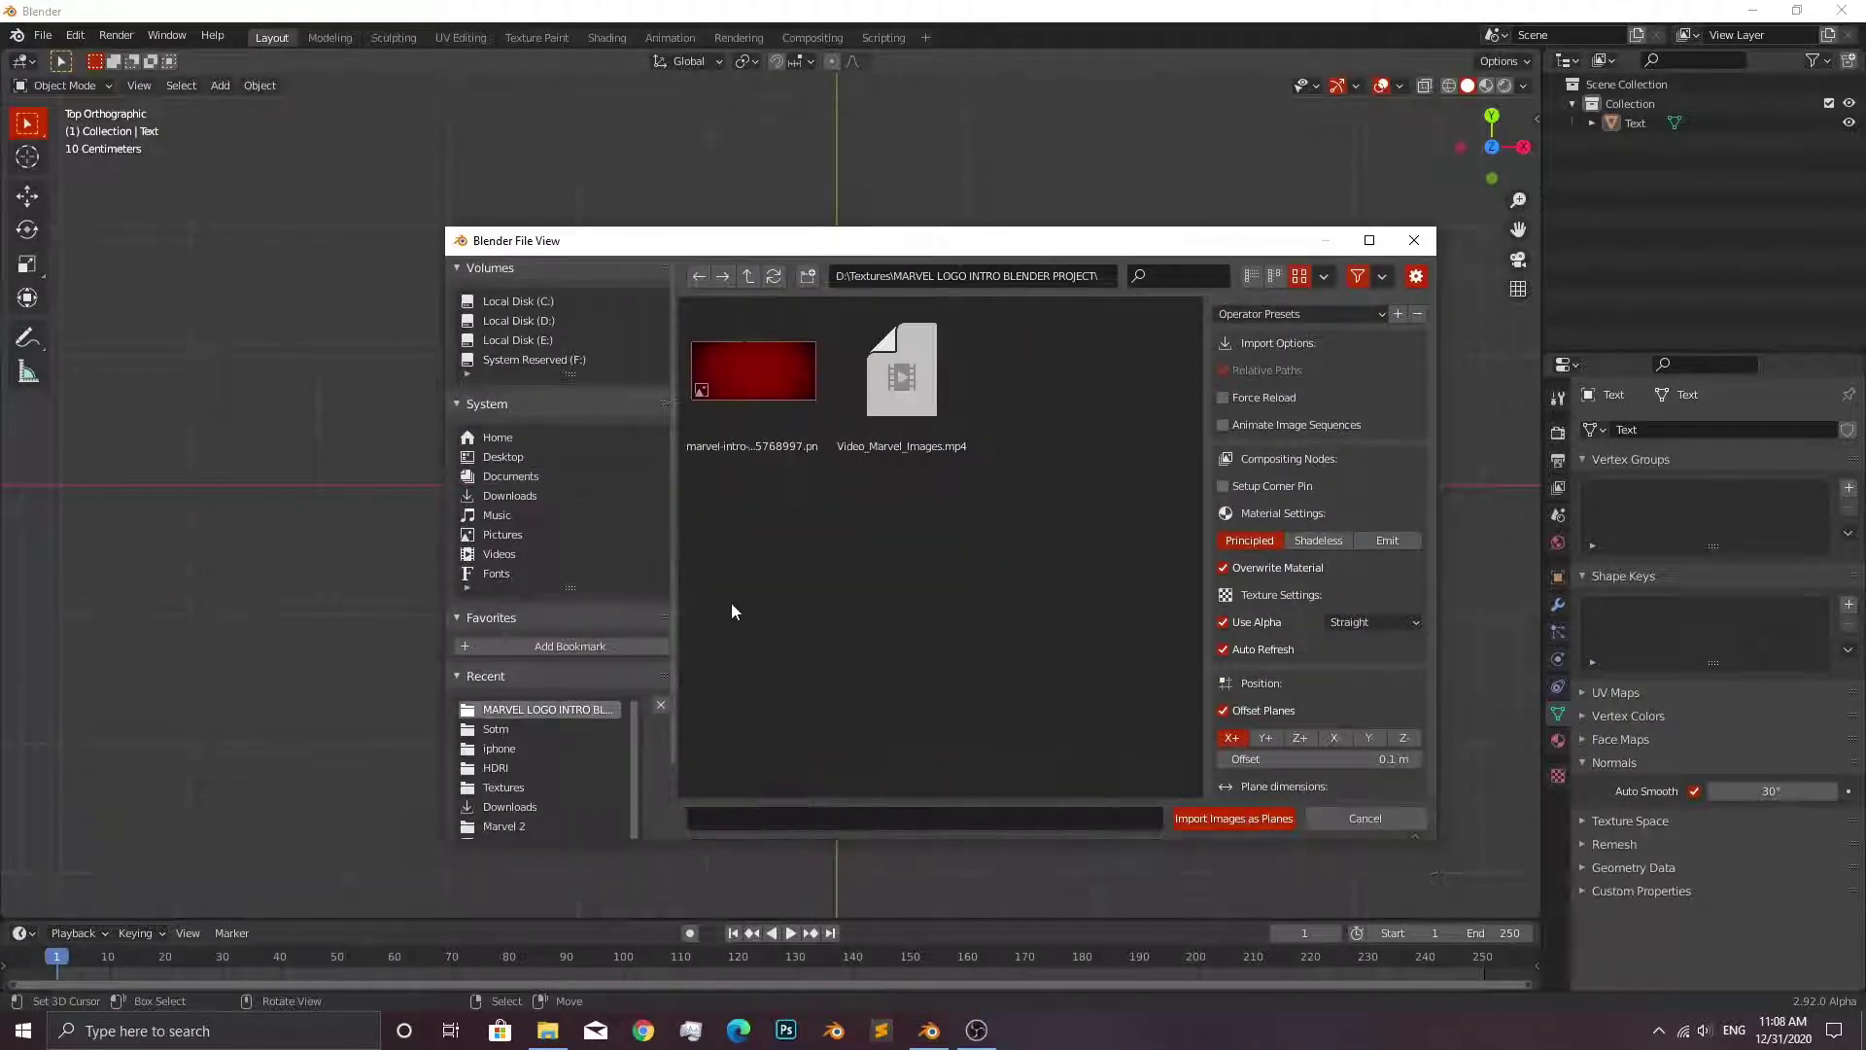
double_click(784, 381)
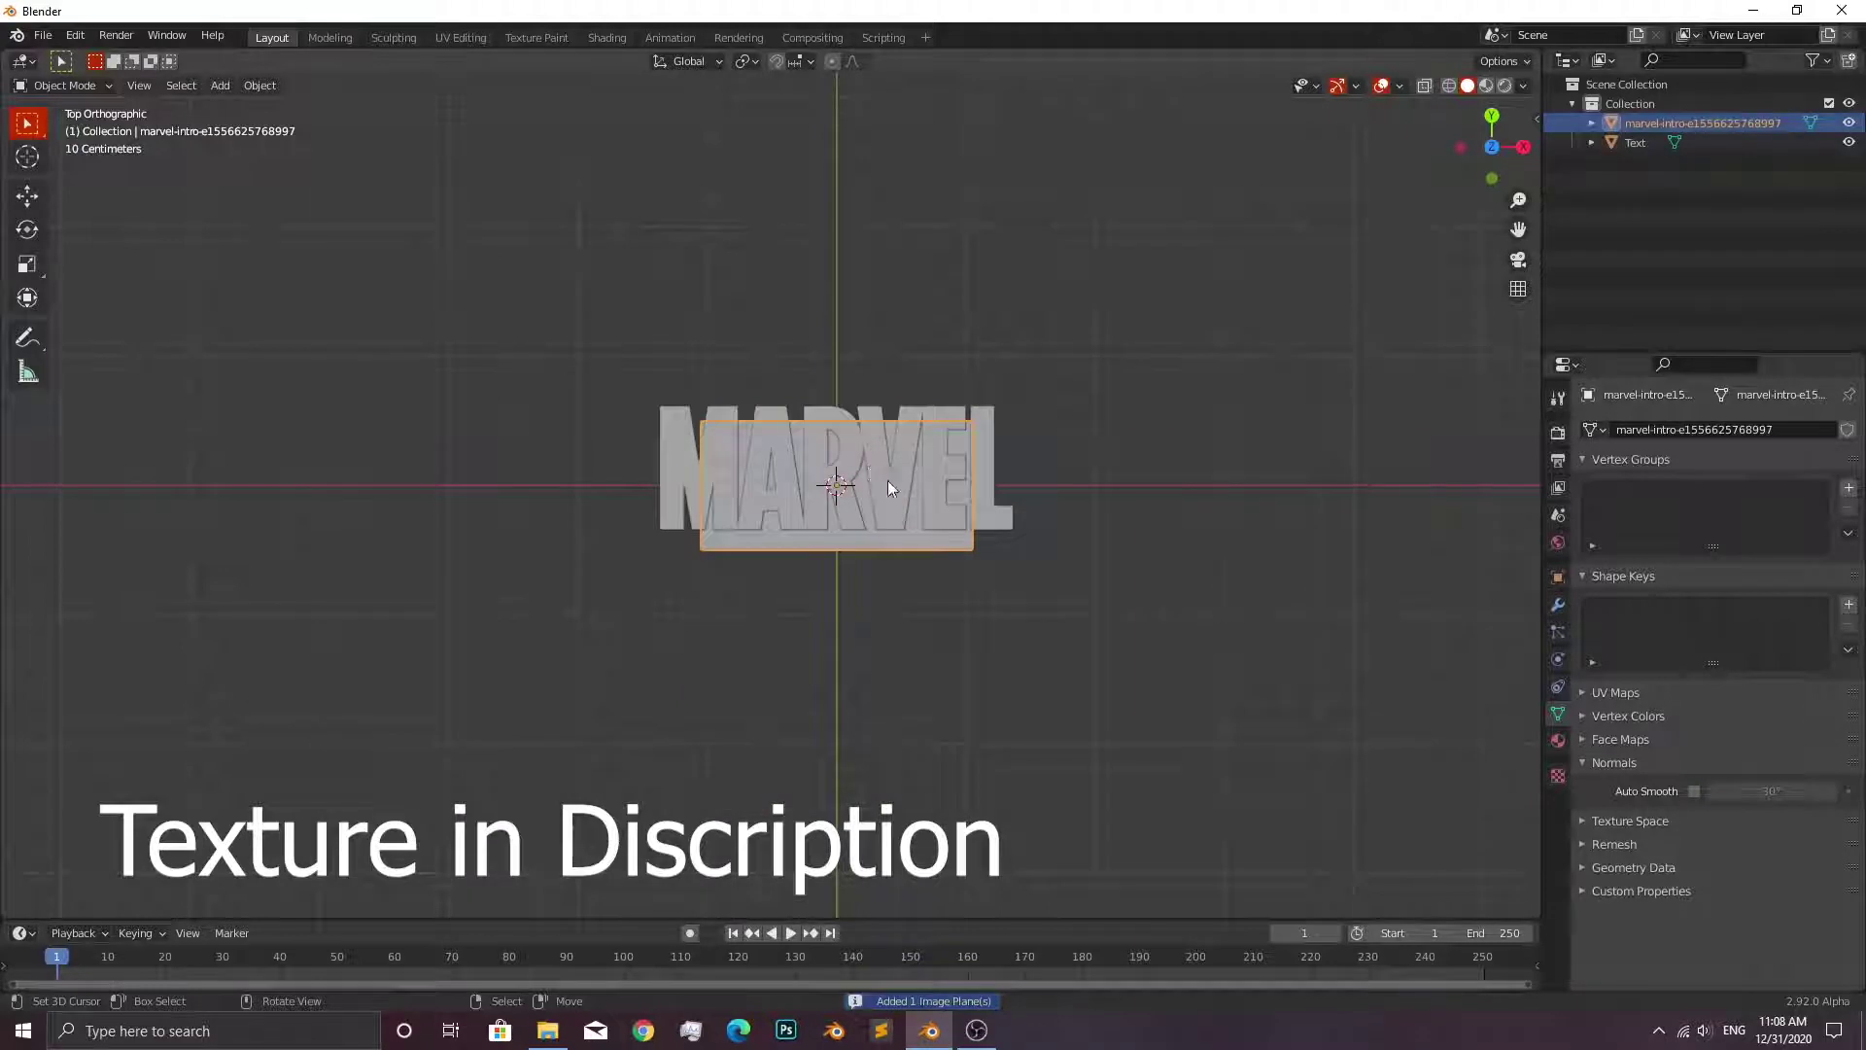
Scale up the image plane and set viewport shading colour to Texture.
key(s)
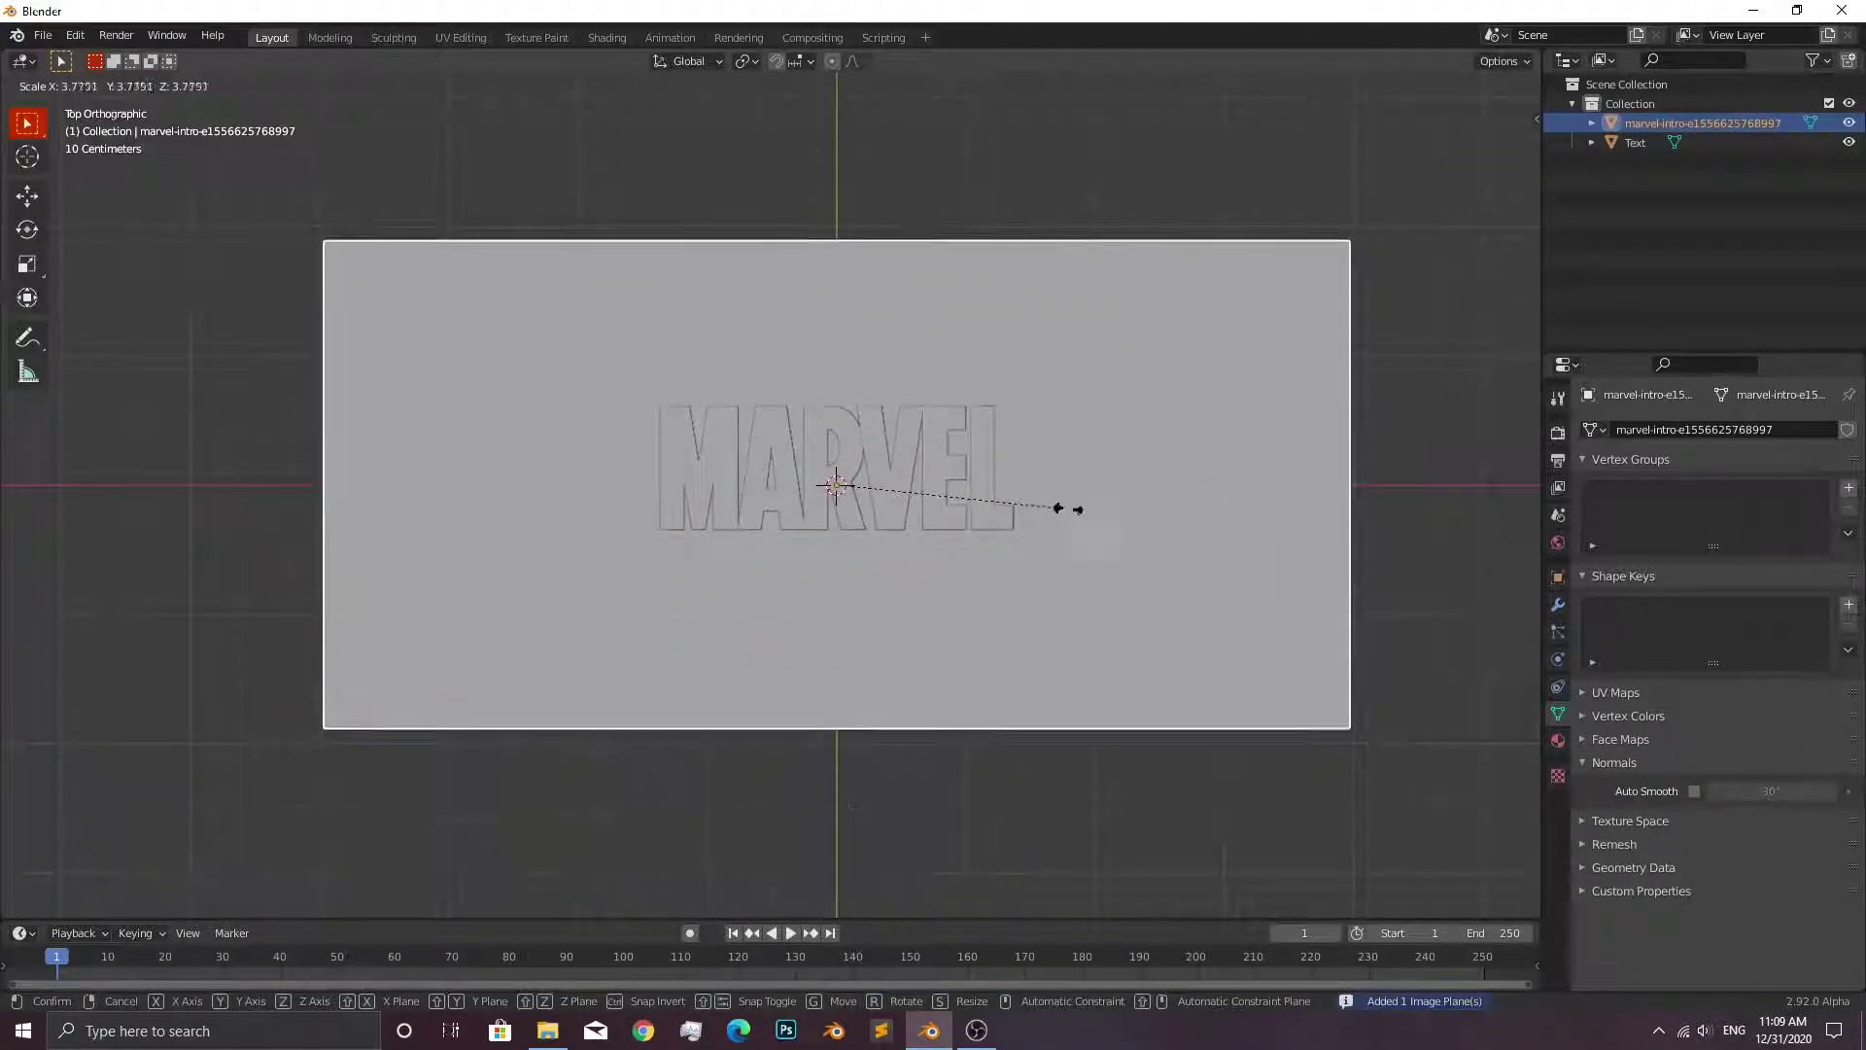
click(1077, 510)
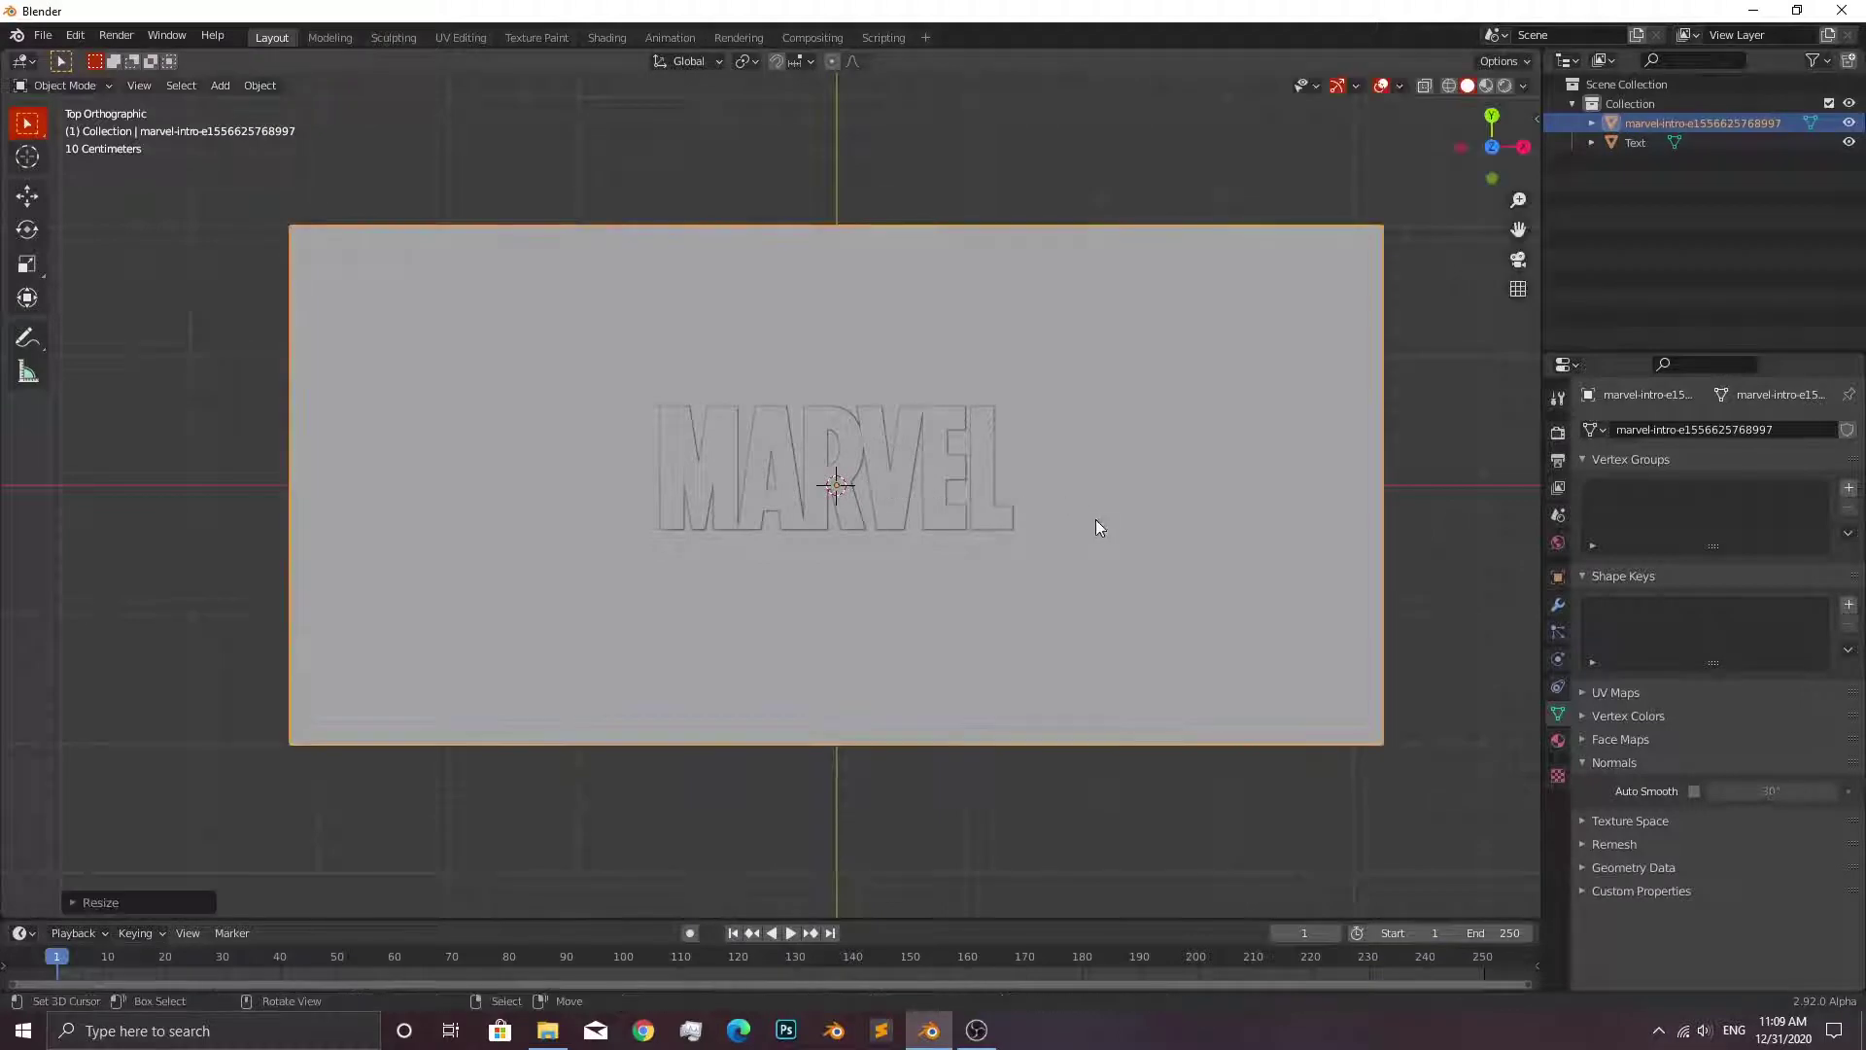
click(1523, 85)
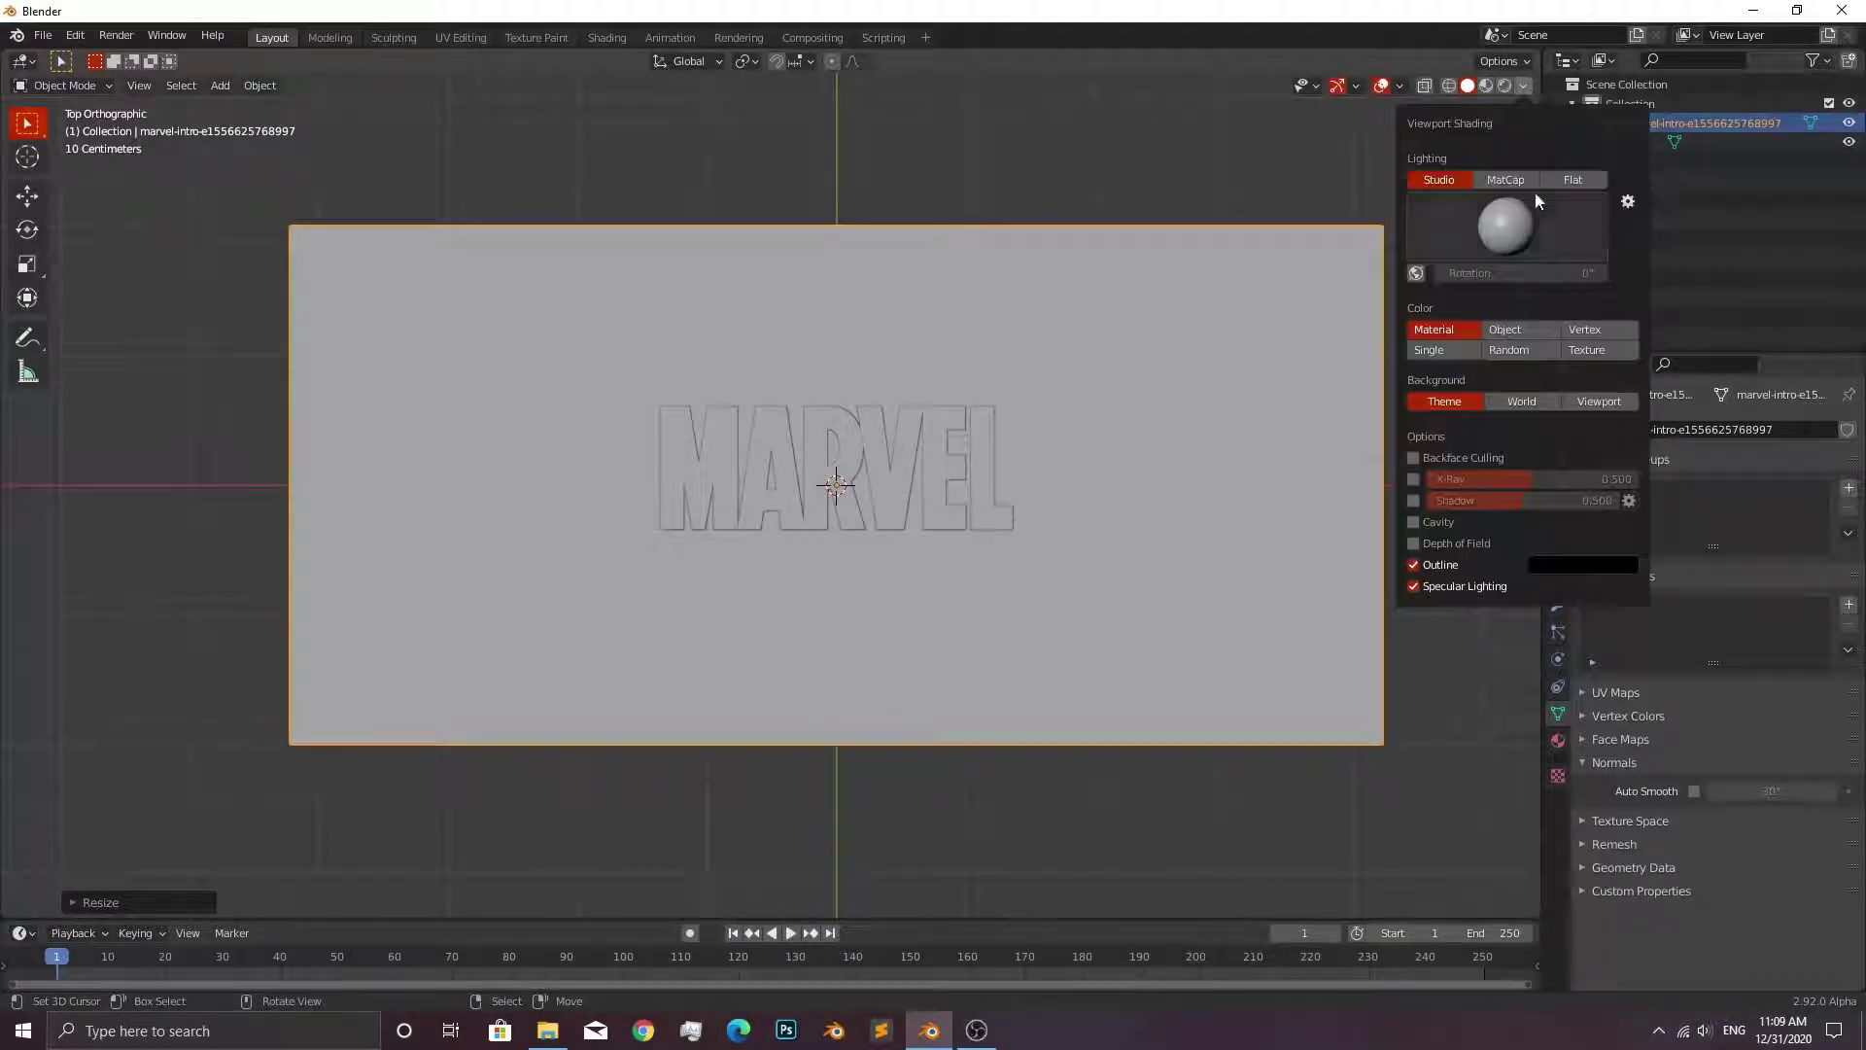
click(1586, 350)
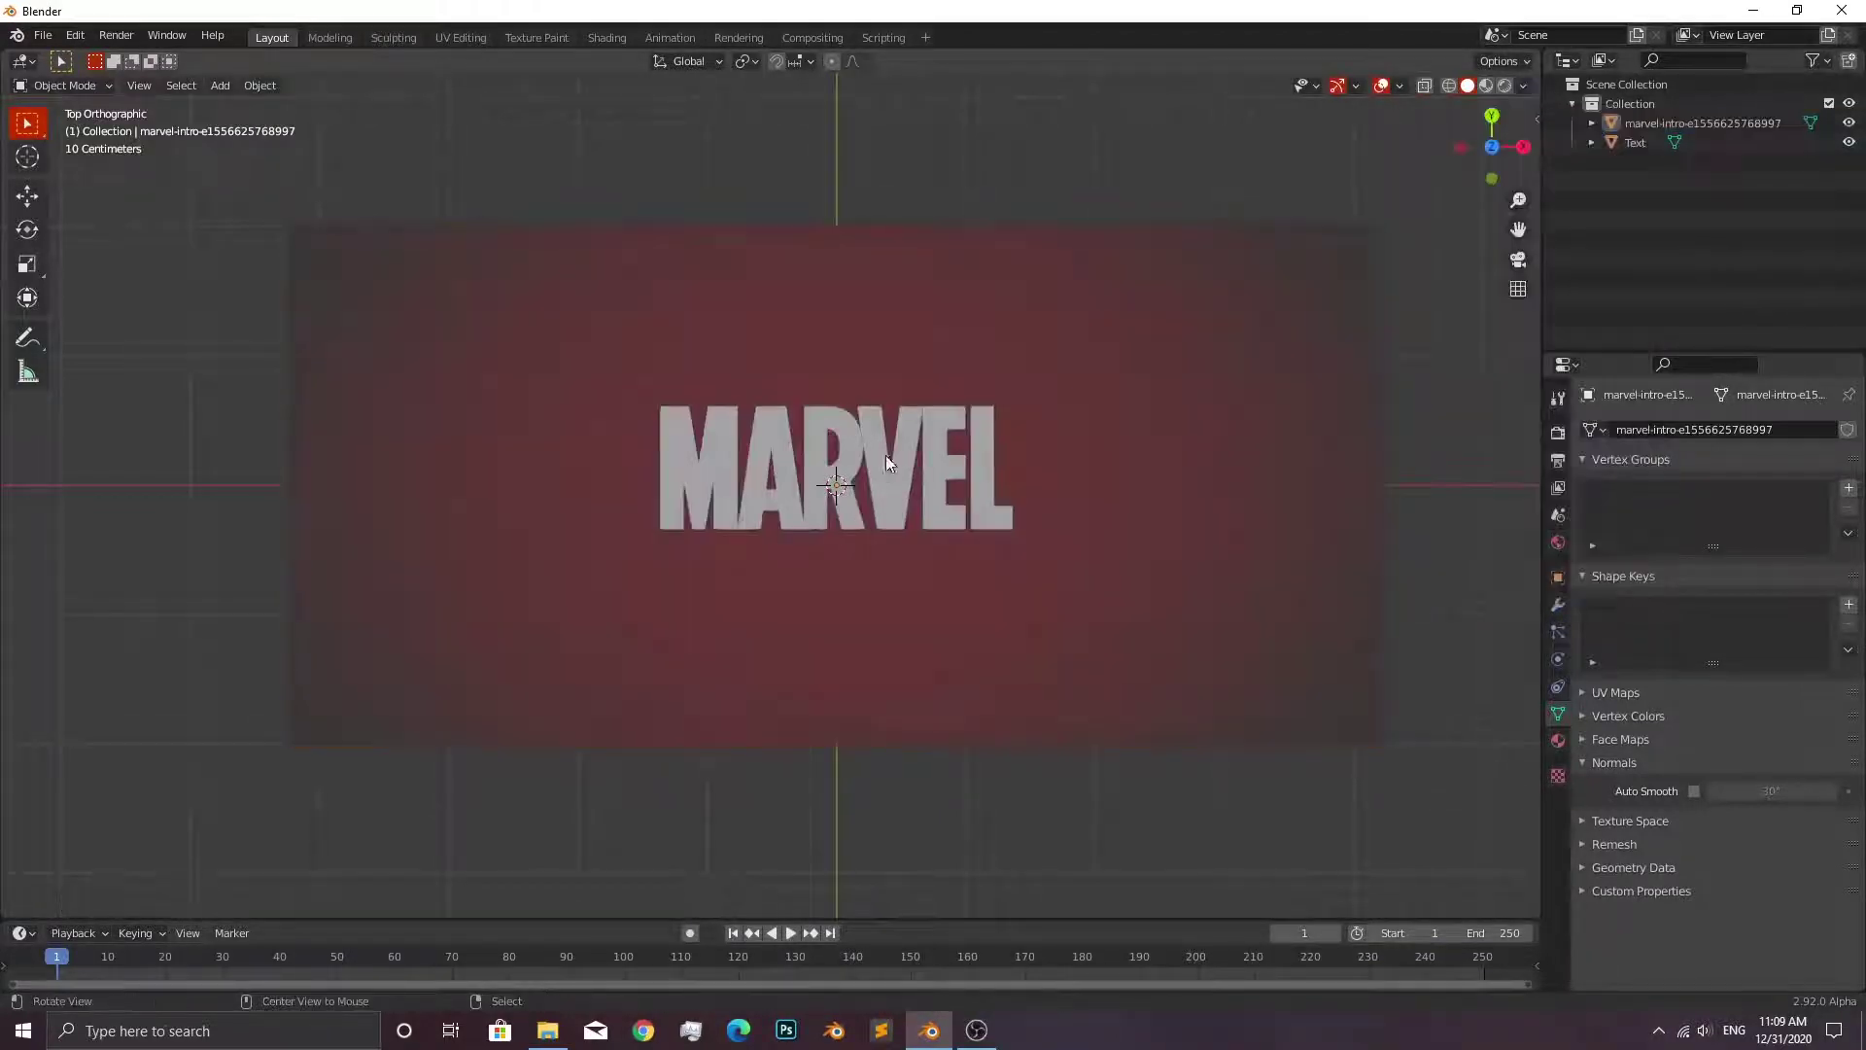
From top view, stretch the red image plane along the Y axis.
mouse_move(884, 455)
middle_down()
mouse_move(981, 365)
mouse_move(982, 425)
middle_up()
key(grave)
click(964, 343)
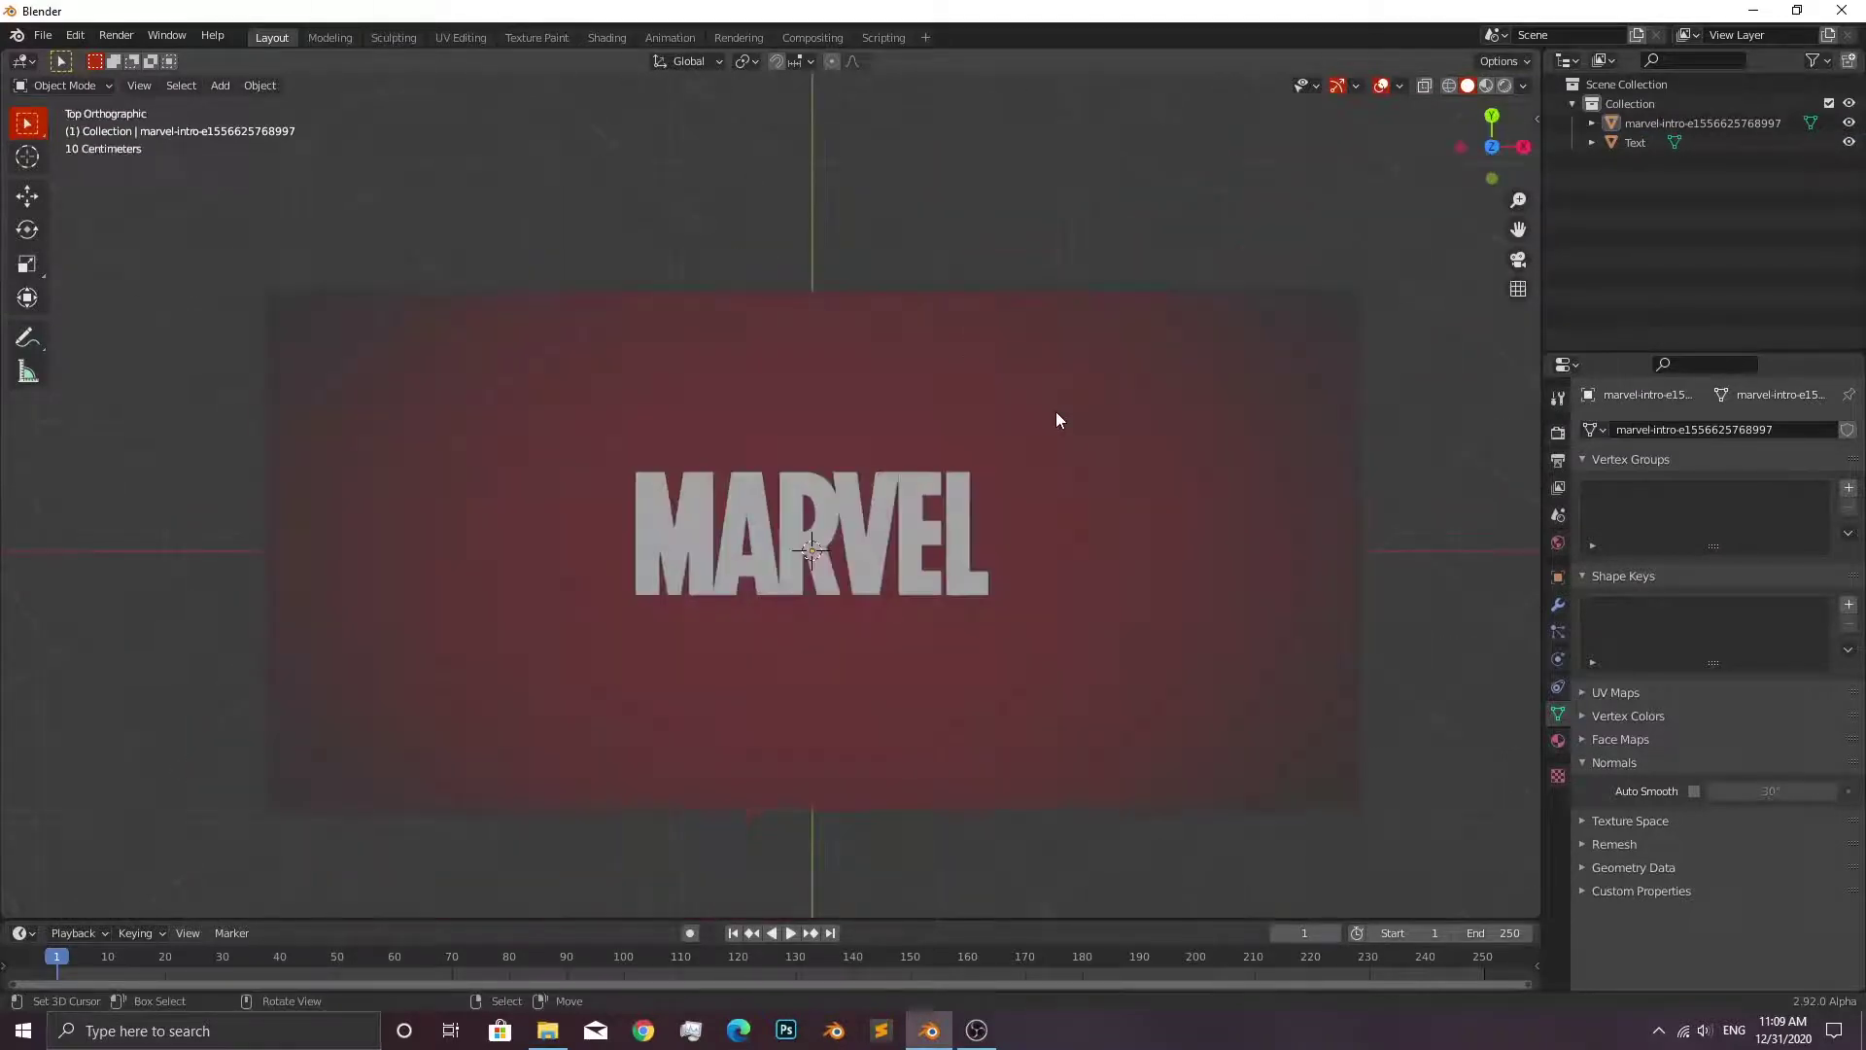
click(1108, 428)
key(s)
key(y)
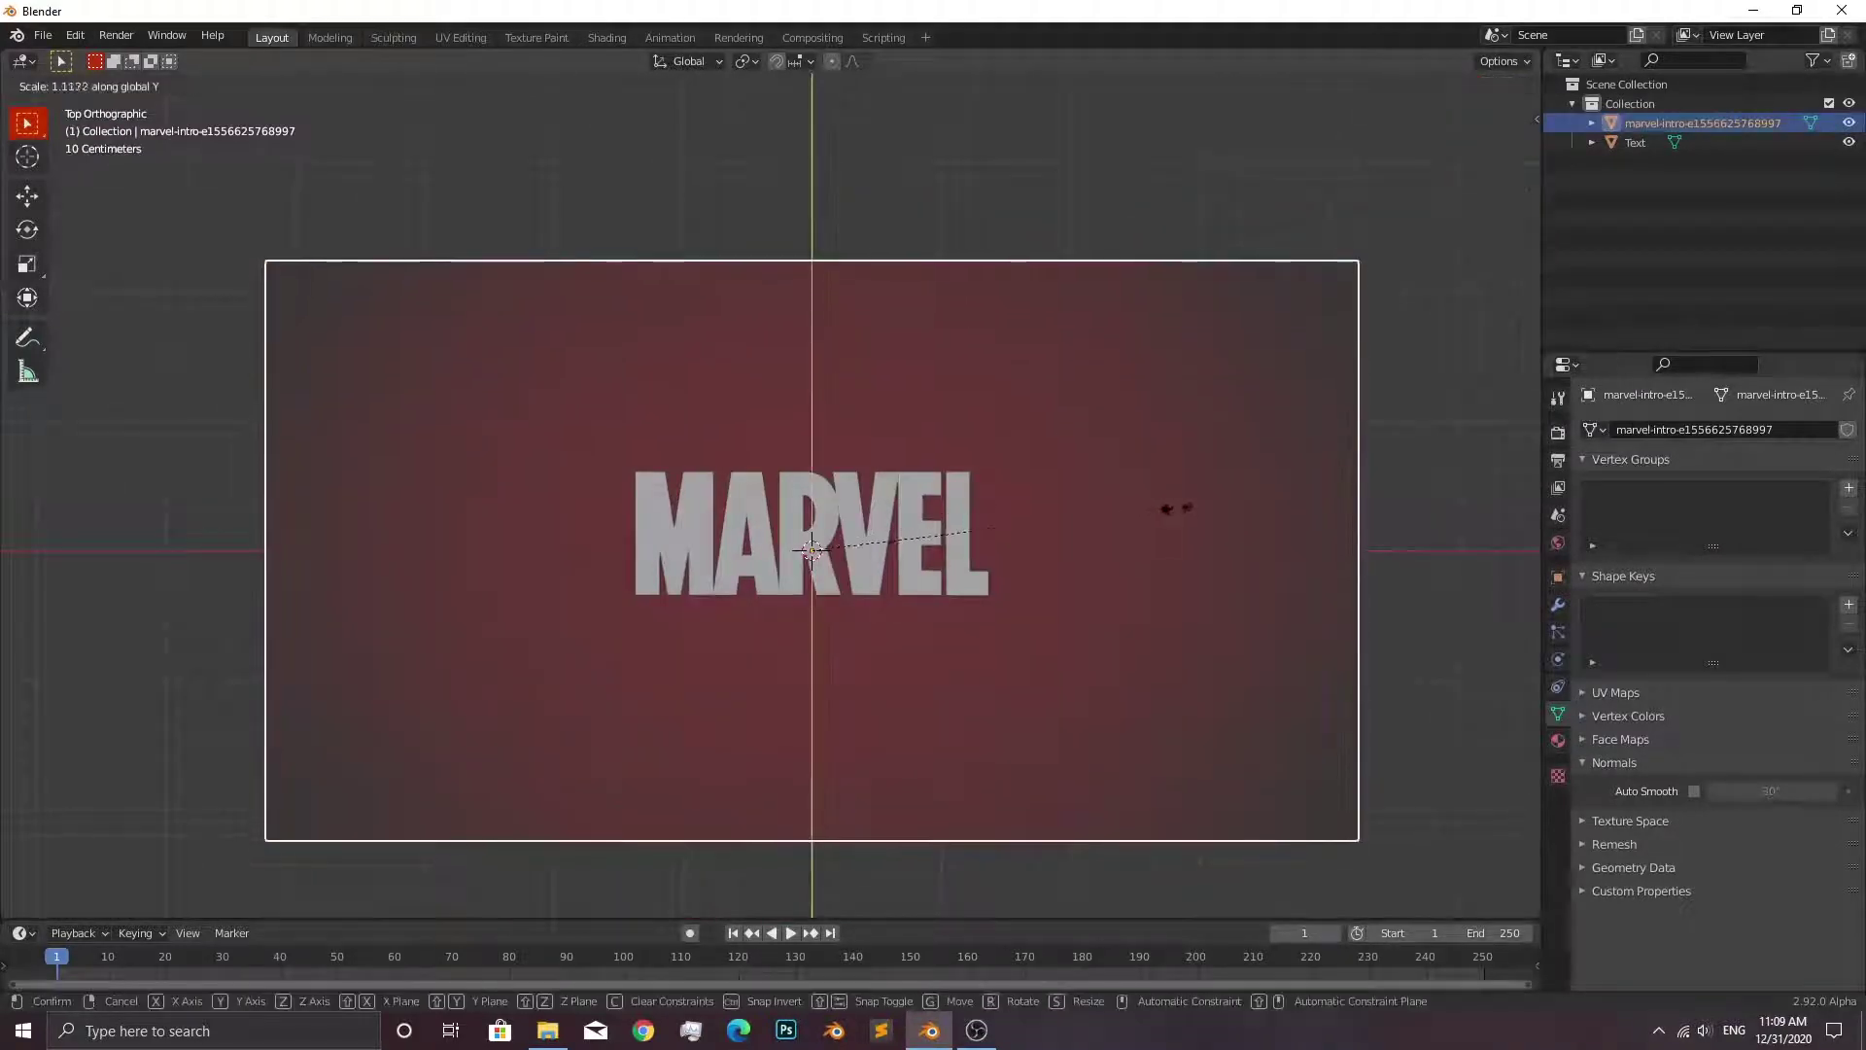
click(1222, 523)
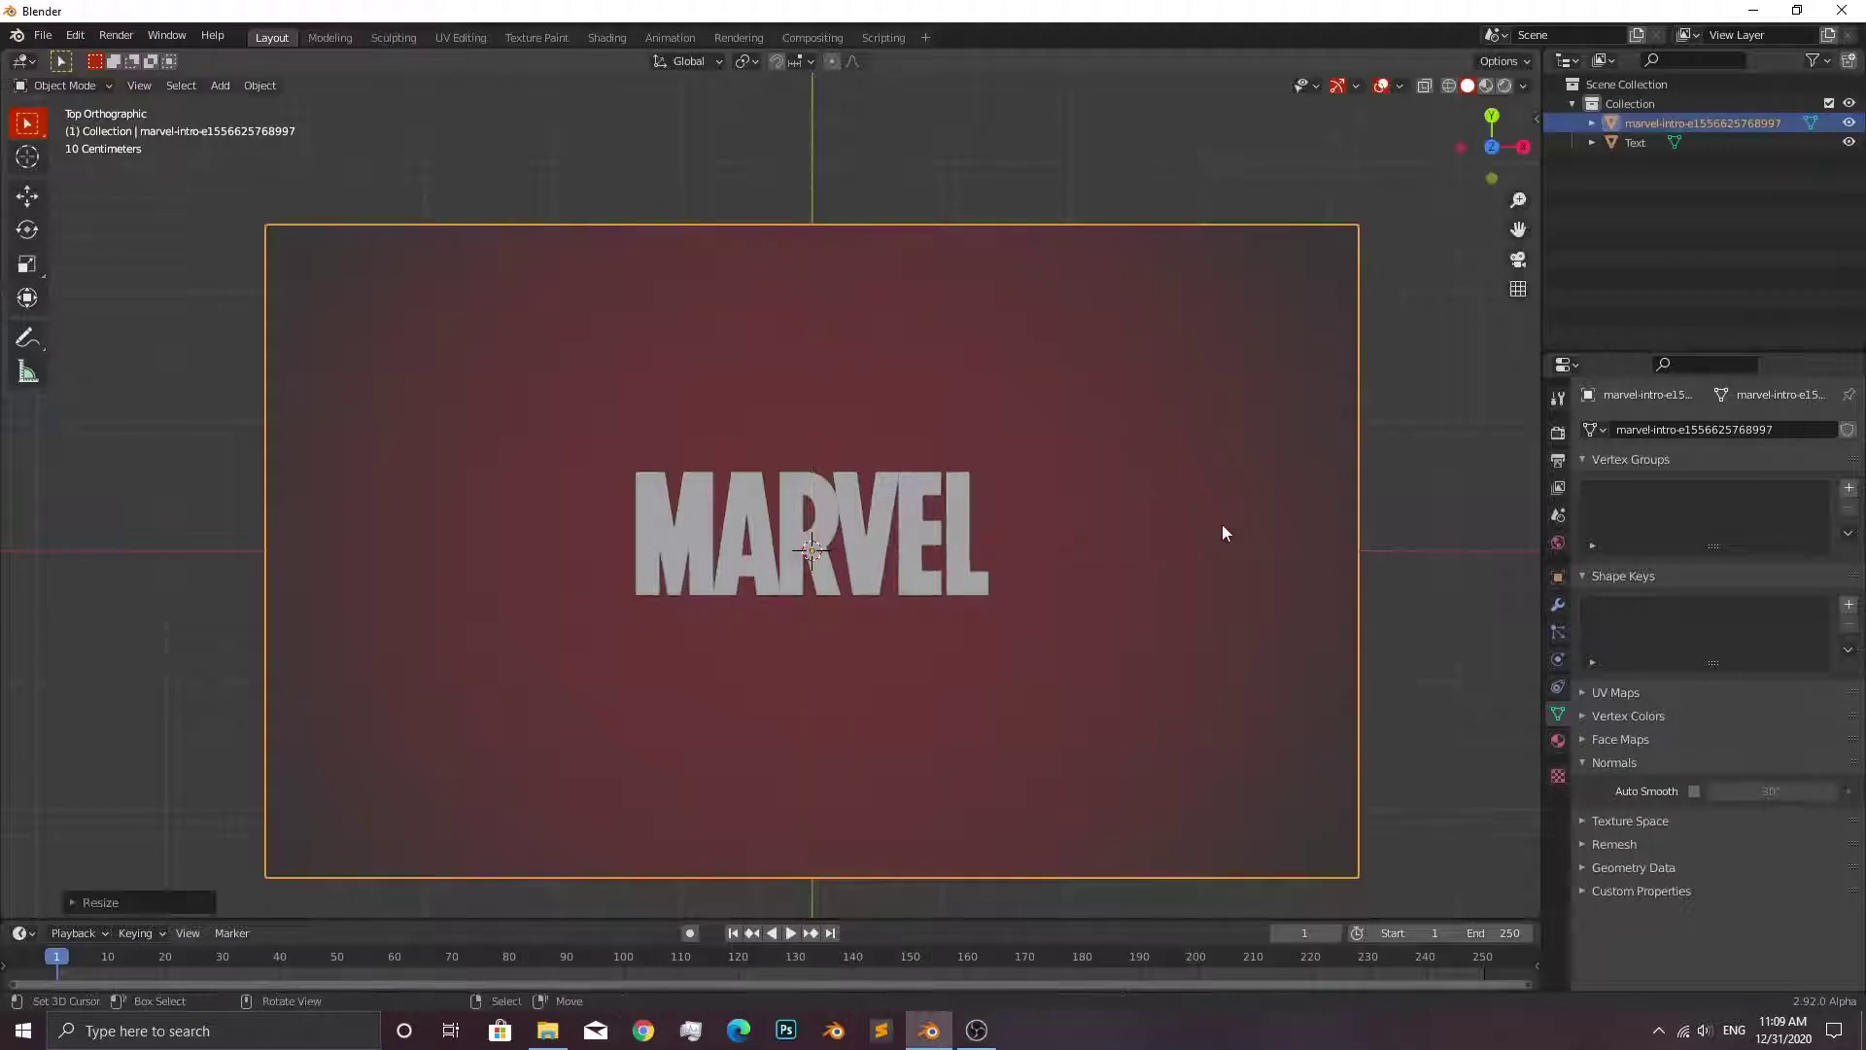
key(alt+a)
mouse_move(1017, 532)
middle_down()
mouse_move(1087, 441)
mouse_move(1066, 512)
mouse_move(1128, 387)
middle_up()
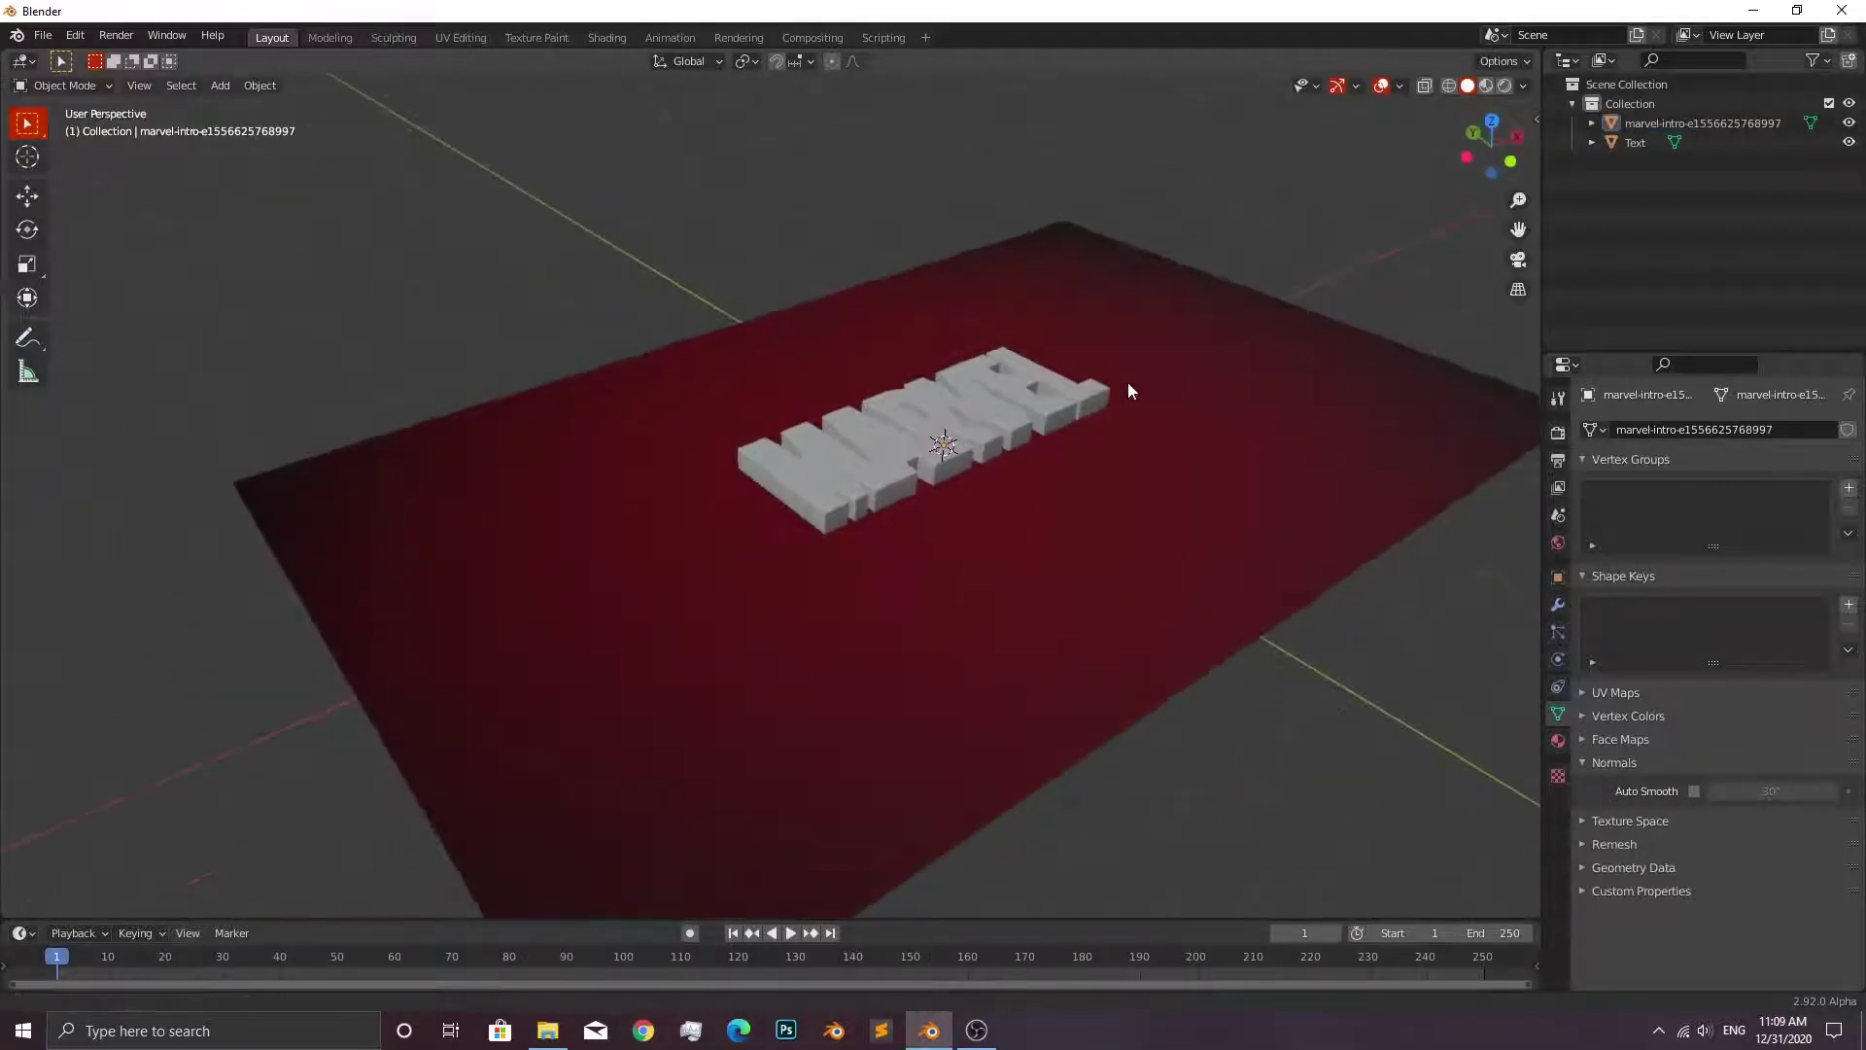
click(1242, 481)
click(1558, 604)
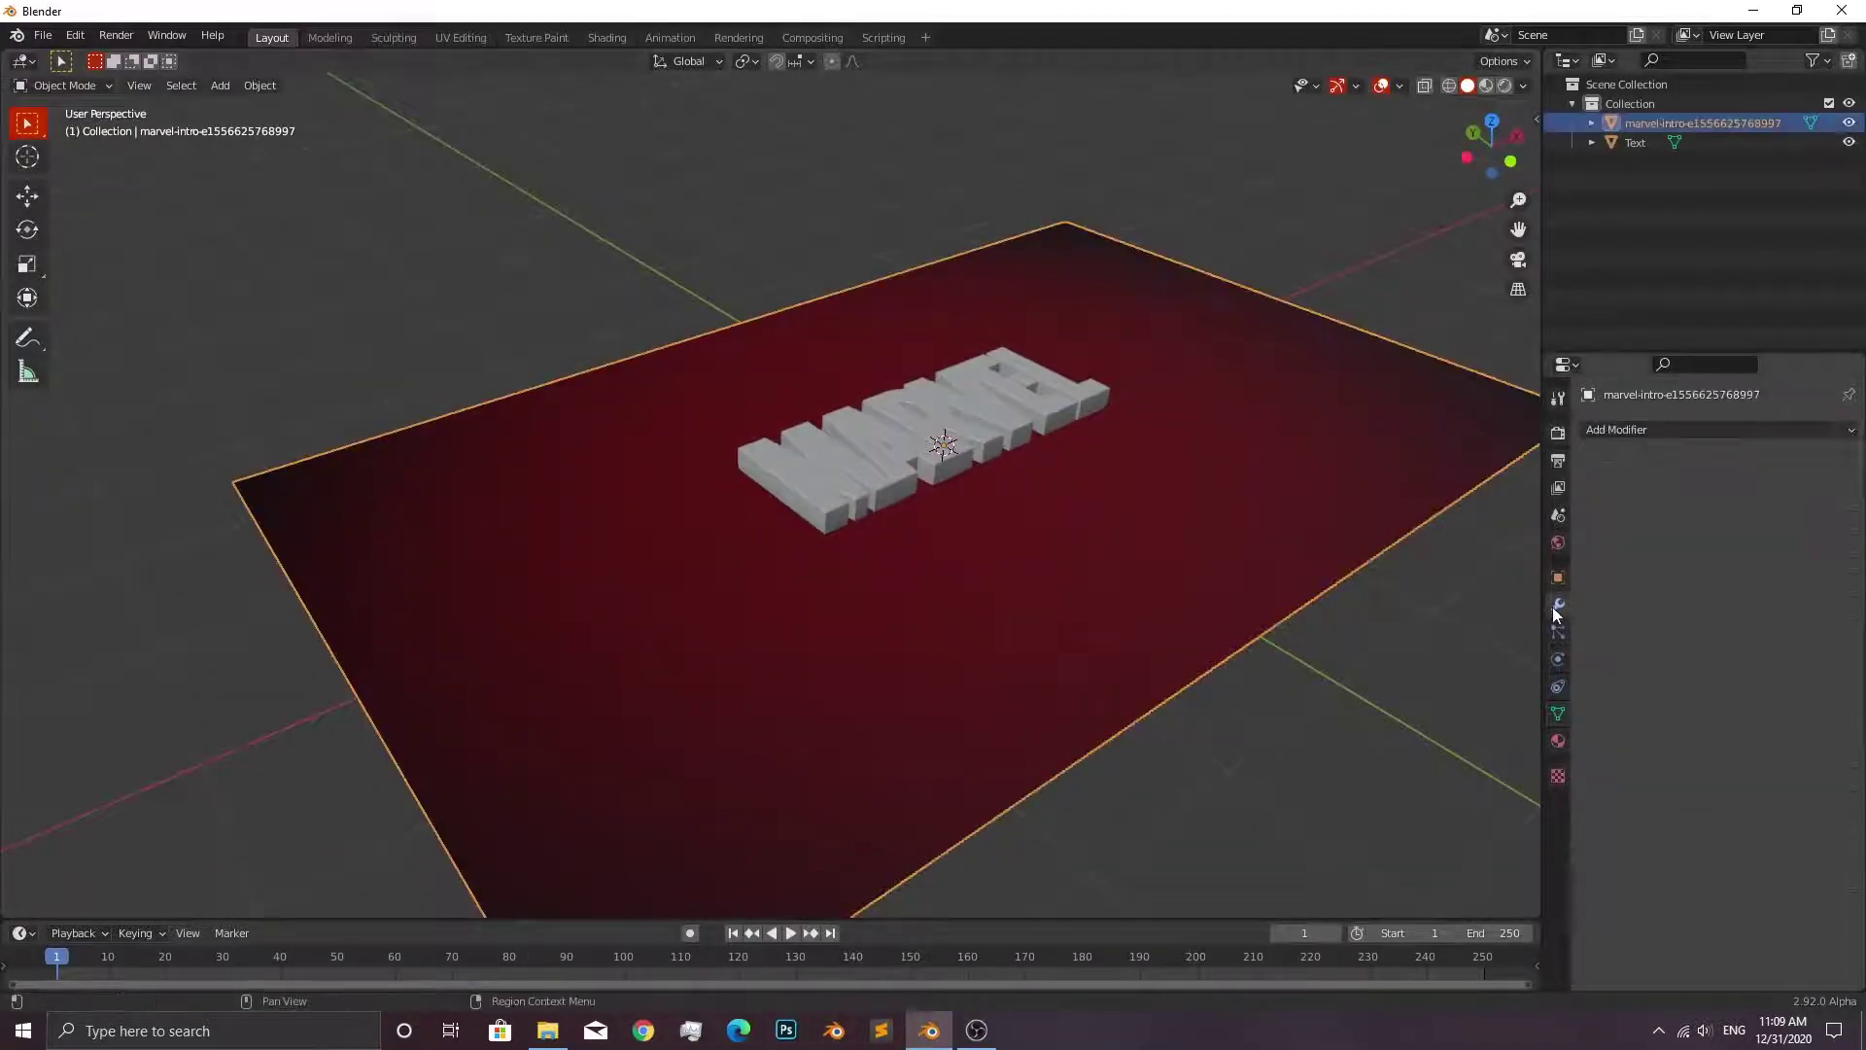
Add an Array modifier with count 3 and move the plane along X to recentre it.
click(1672, 431)
click(1527, 484)
mouse_move(1528, 484)
middle_down()
mouse_move(1237, 521)
mouse_move(1754, 537)
middle_up()
click(1829, 560)
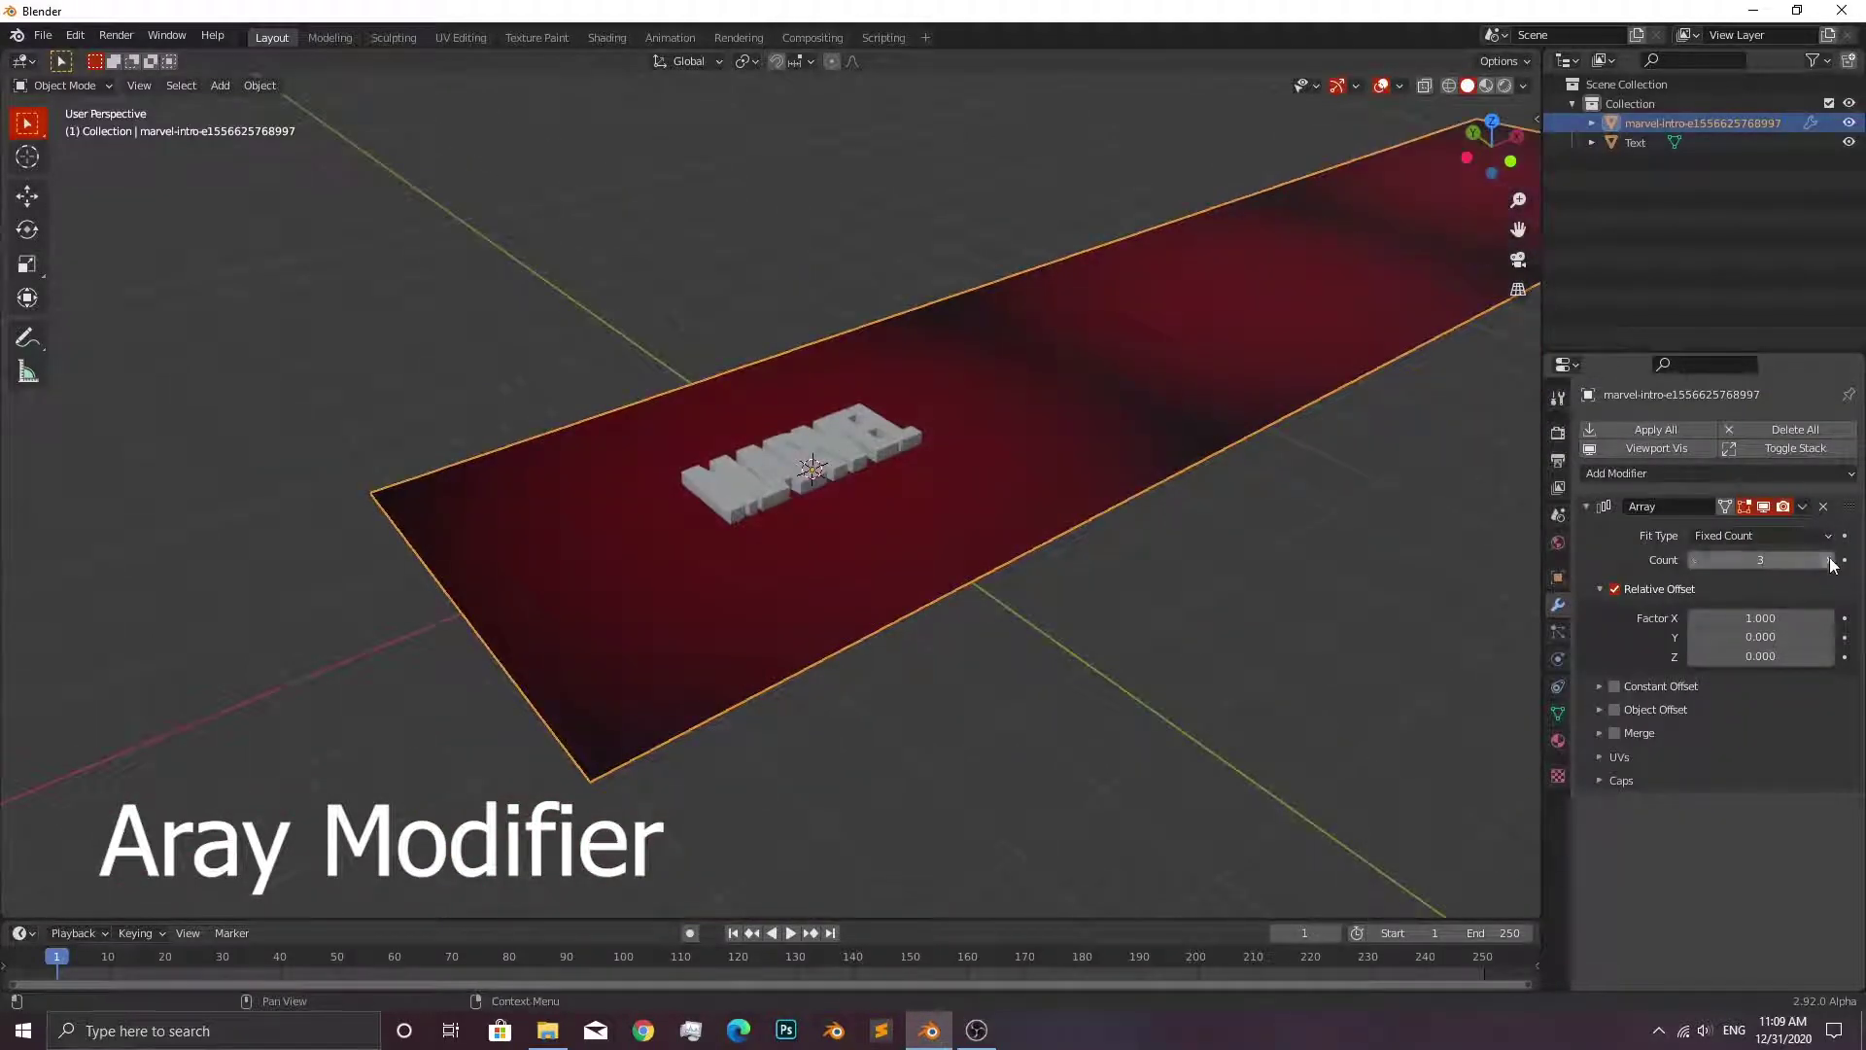
key(g)
key(x)
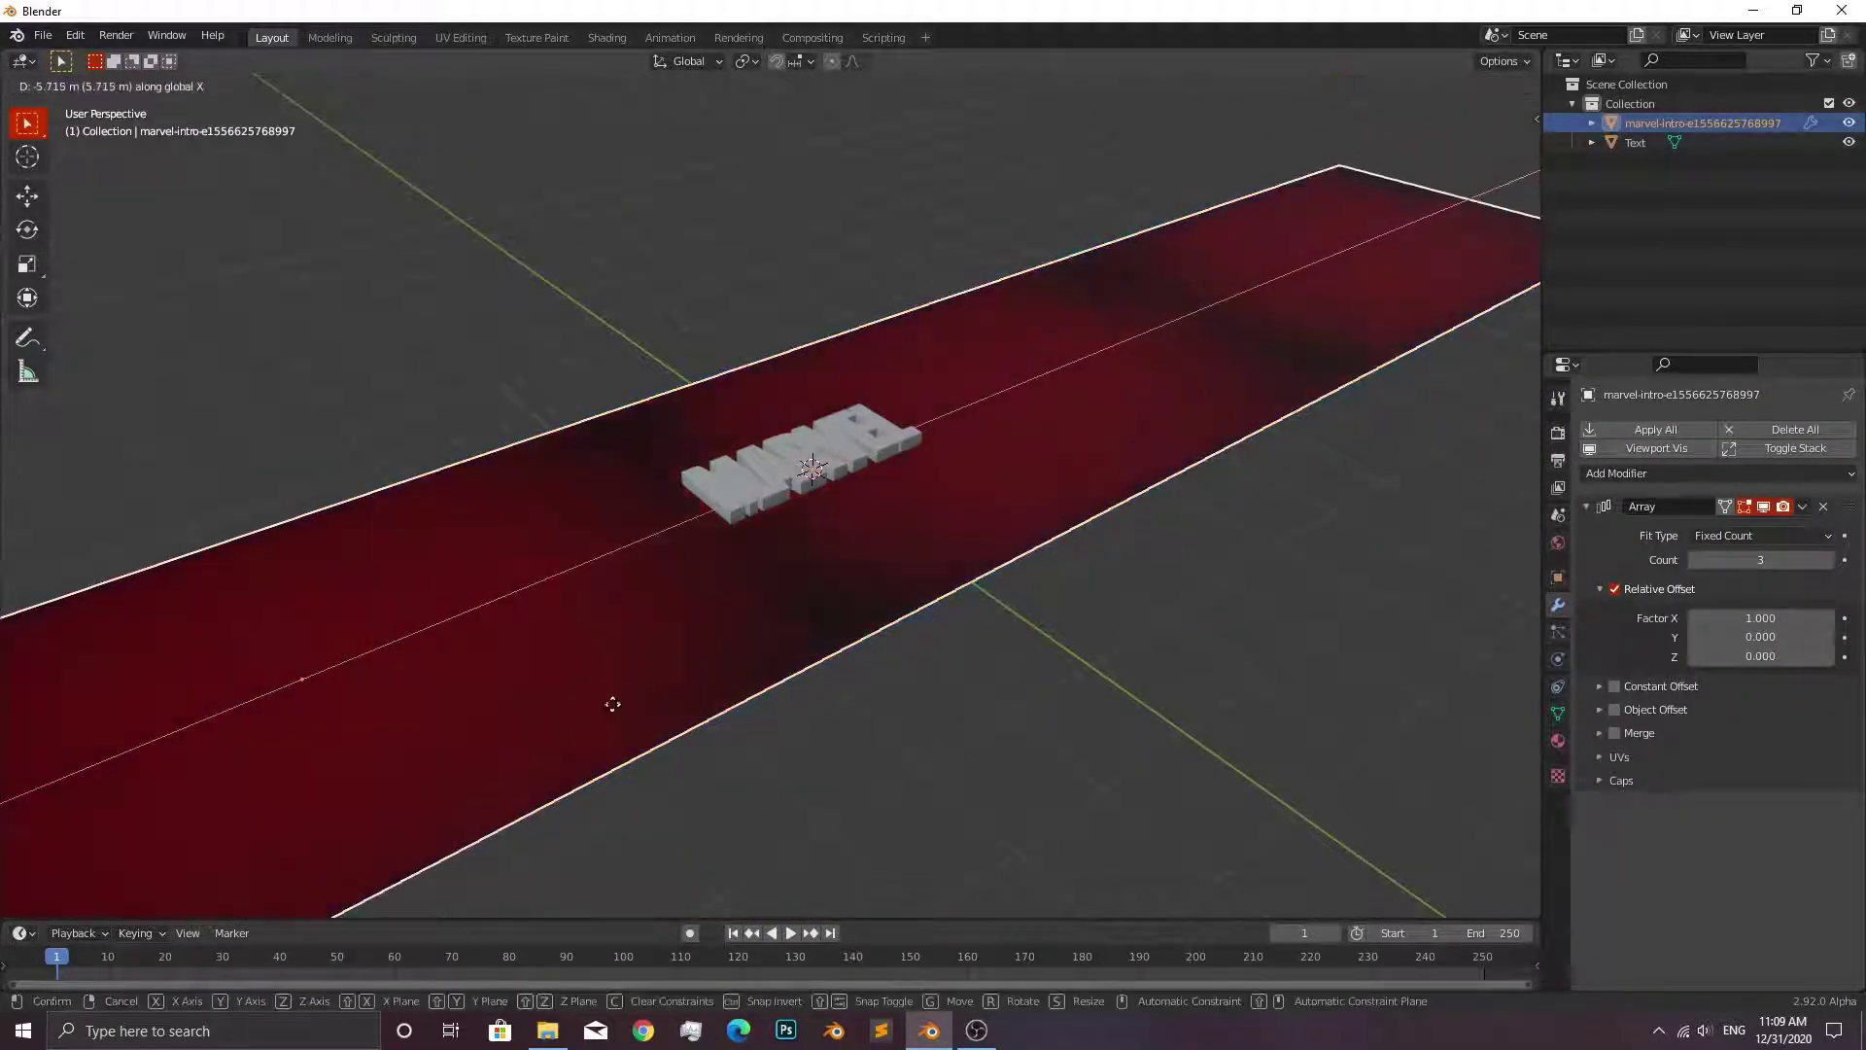
click(375, 809)
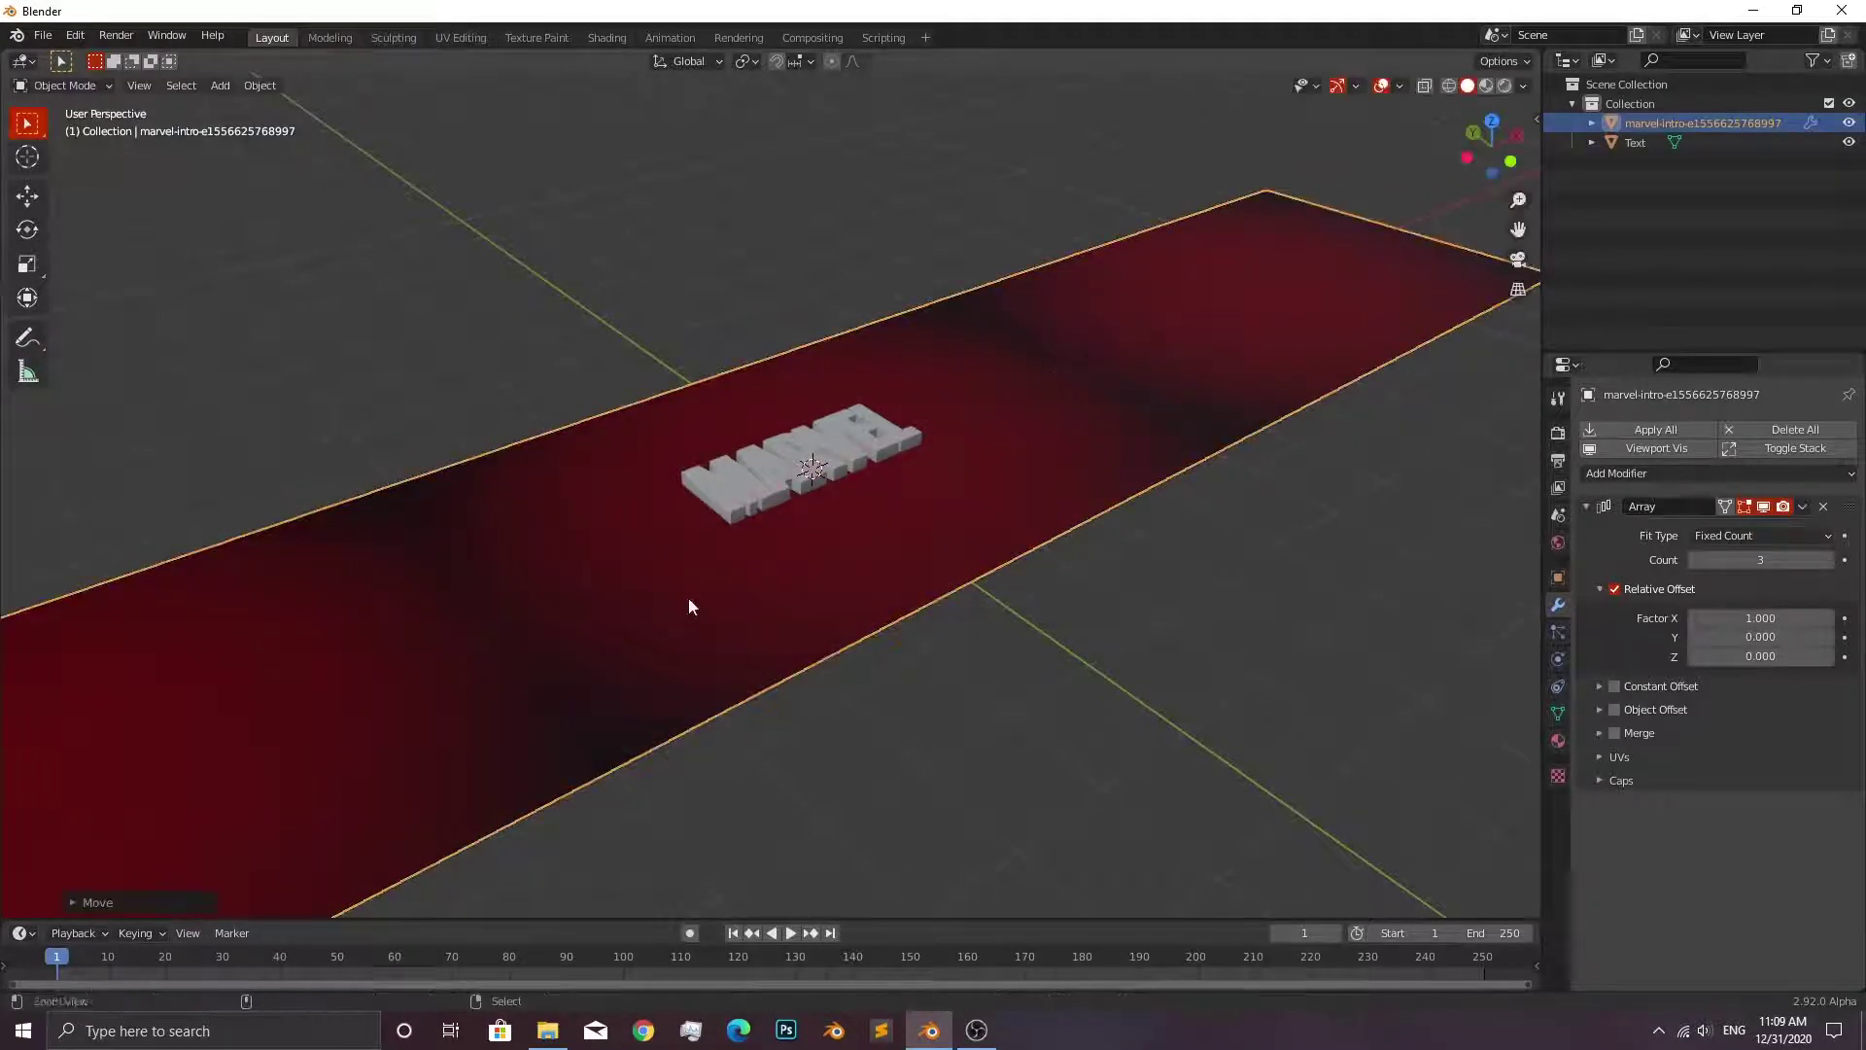
mouse_move(688, 598)
middle_down()
mouse_move(892, 754)
mouse_move(1000, 663)
mouse_move(1116, 633)
middle_up()
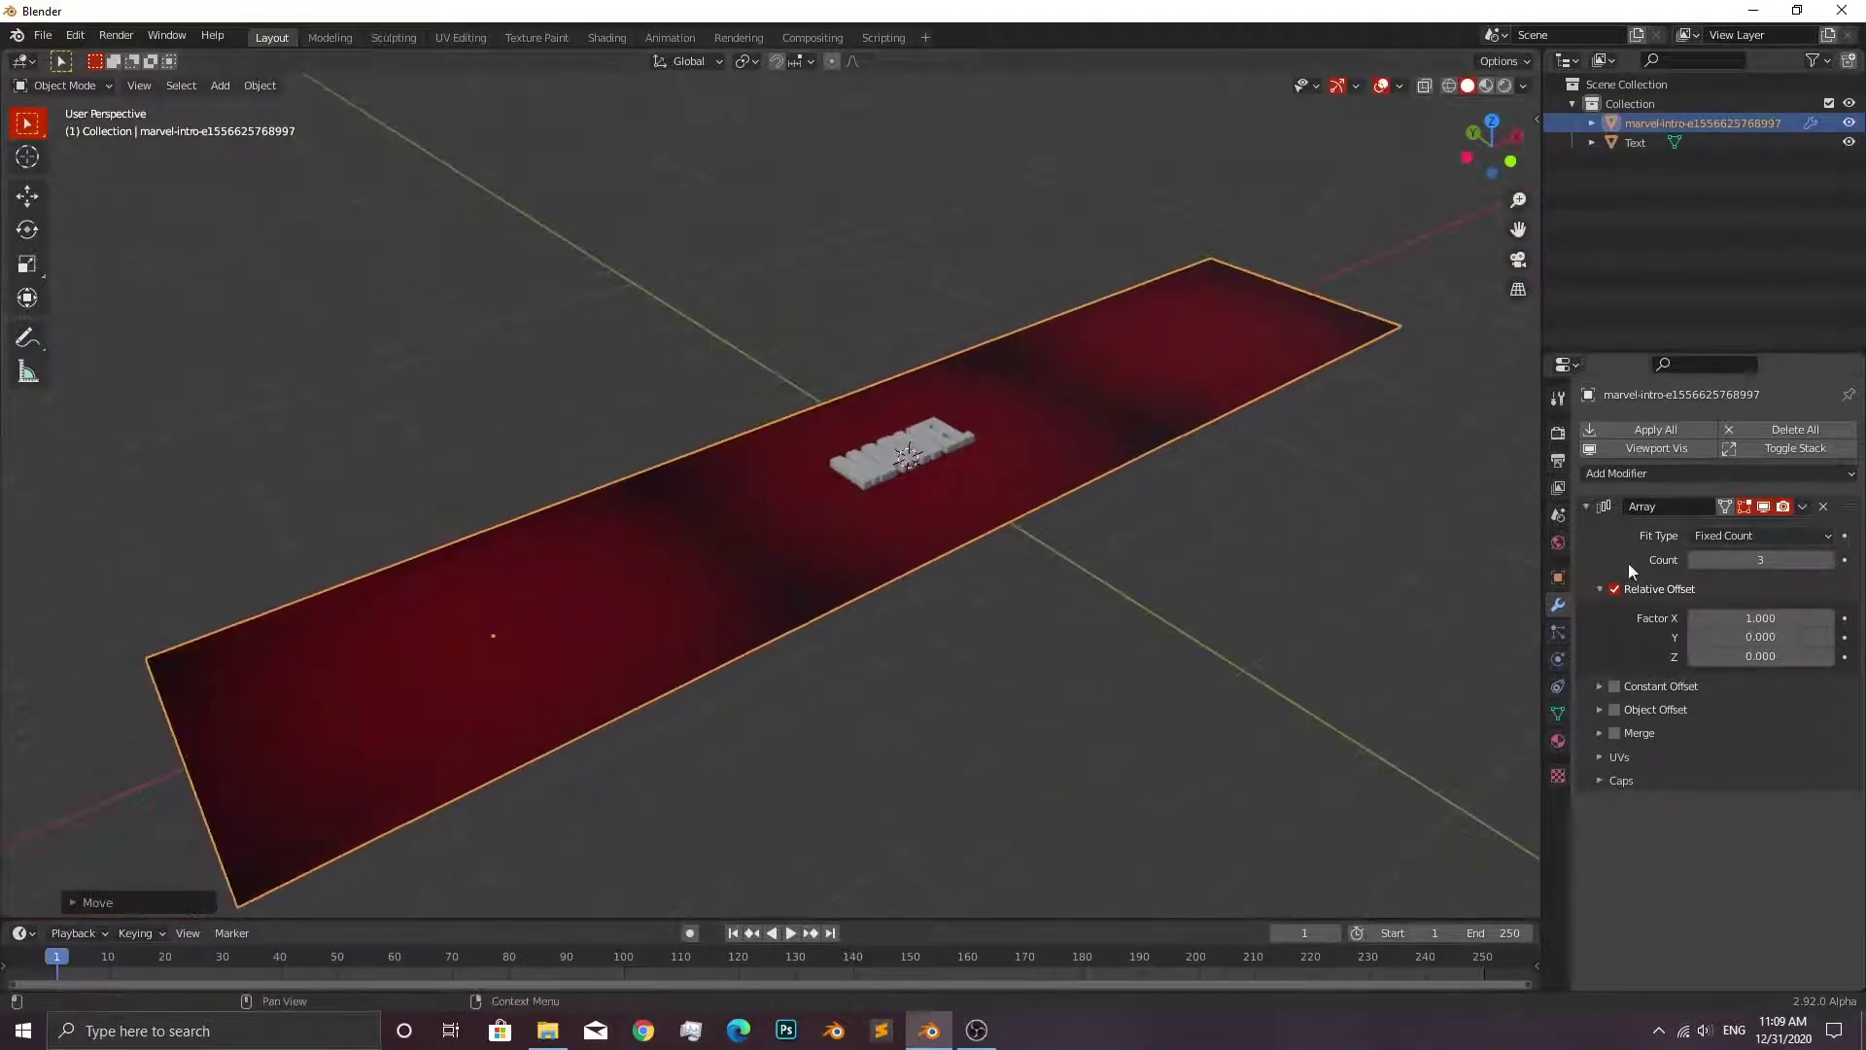
Duplicate the Array modifier and set its offset to X 0, Y 1.
click(1585, 506)
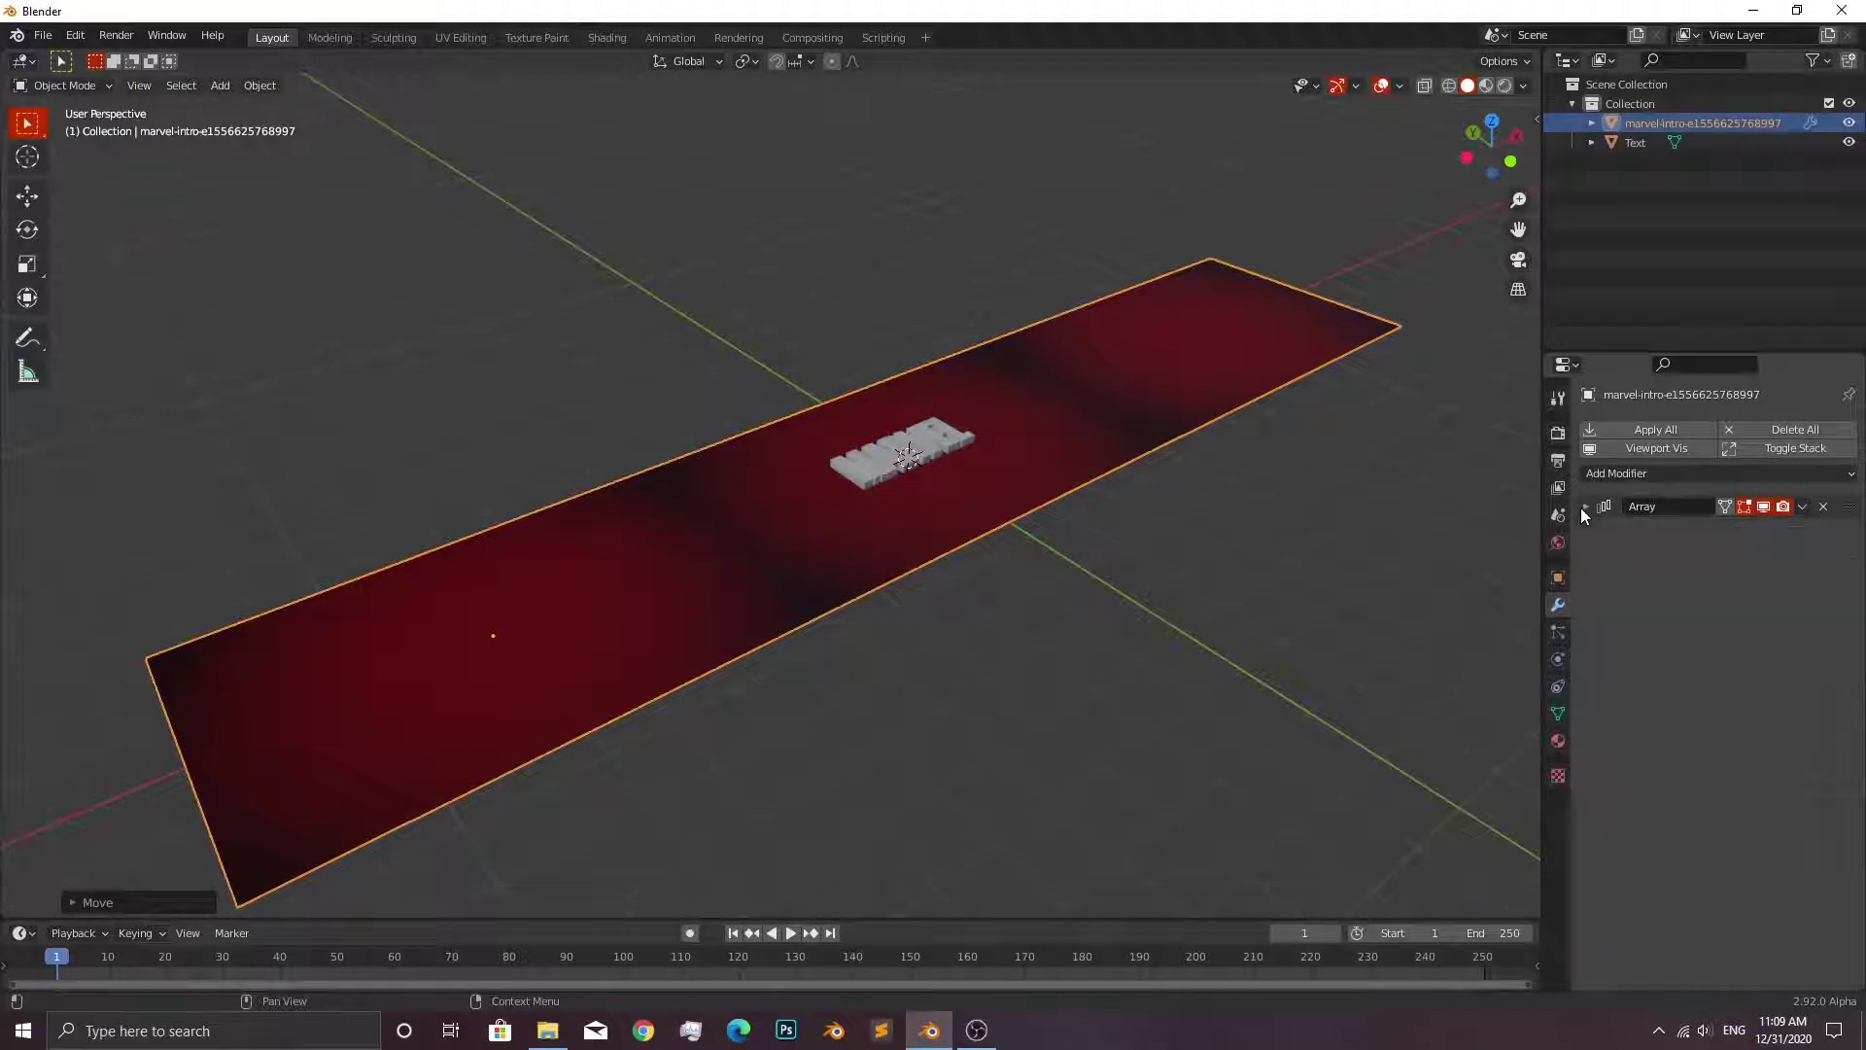
key(shift+d)
key(shift+d)
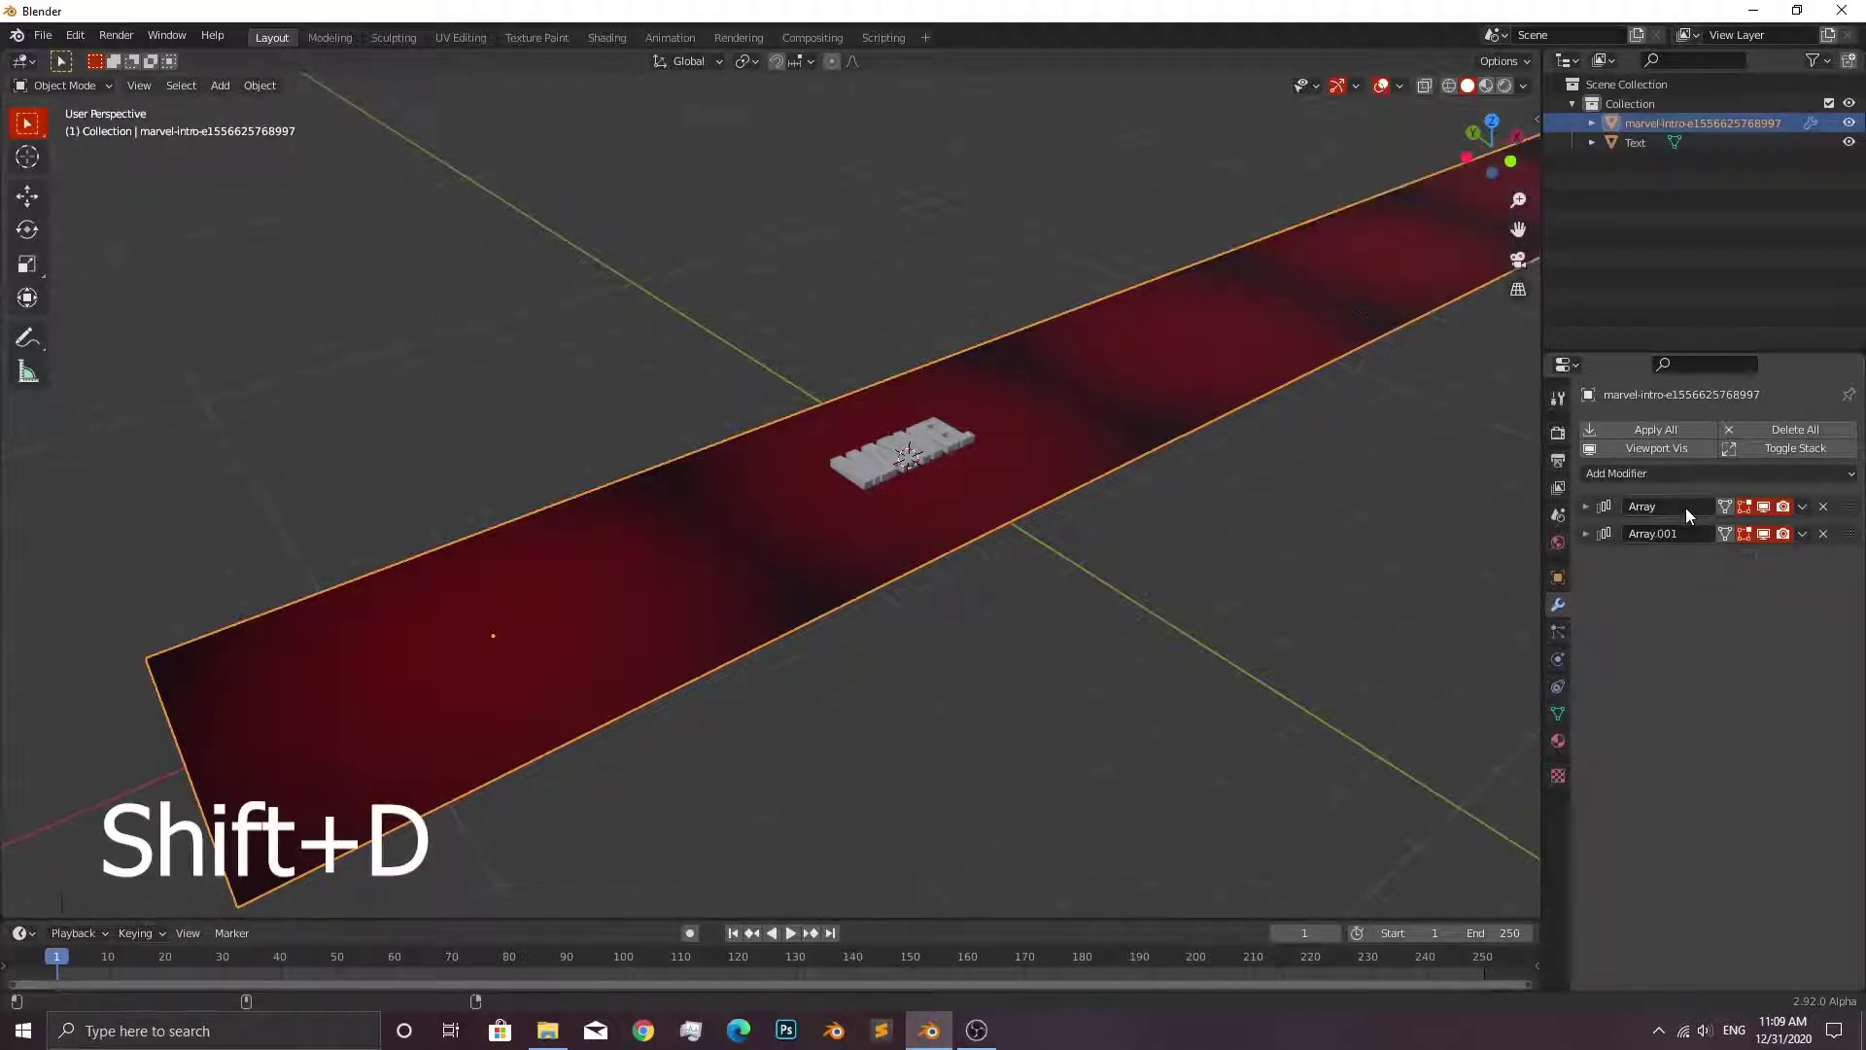
click(1595, 531)
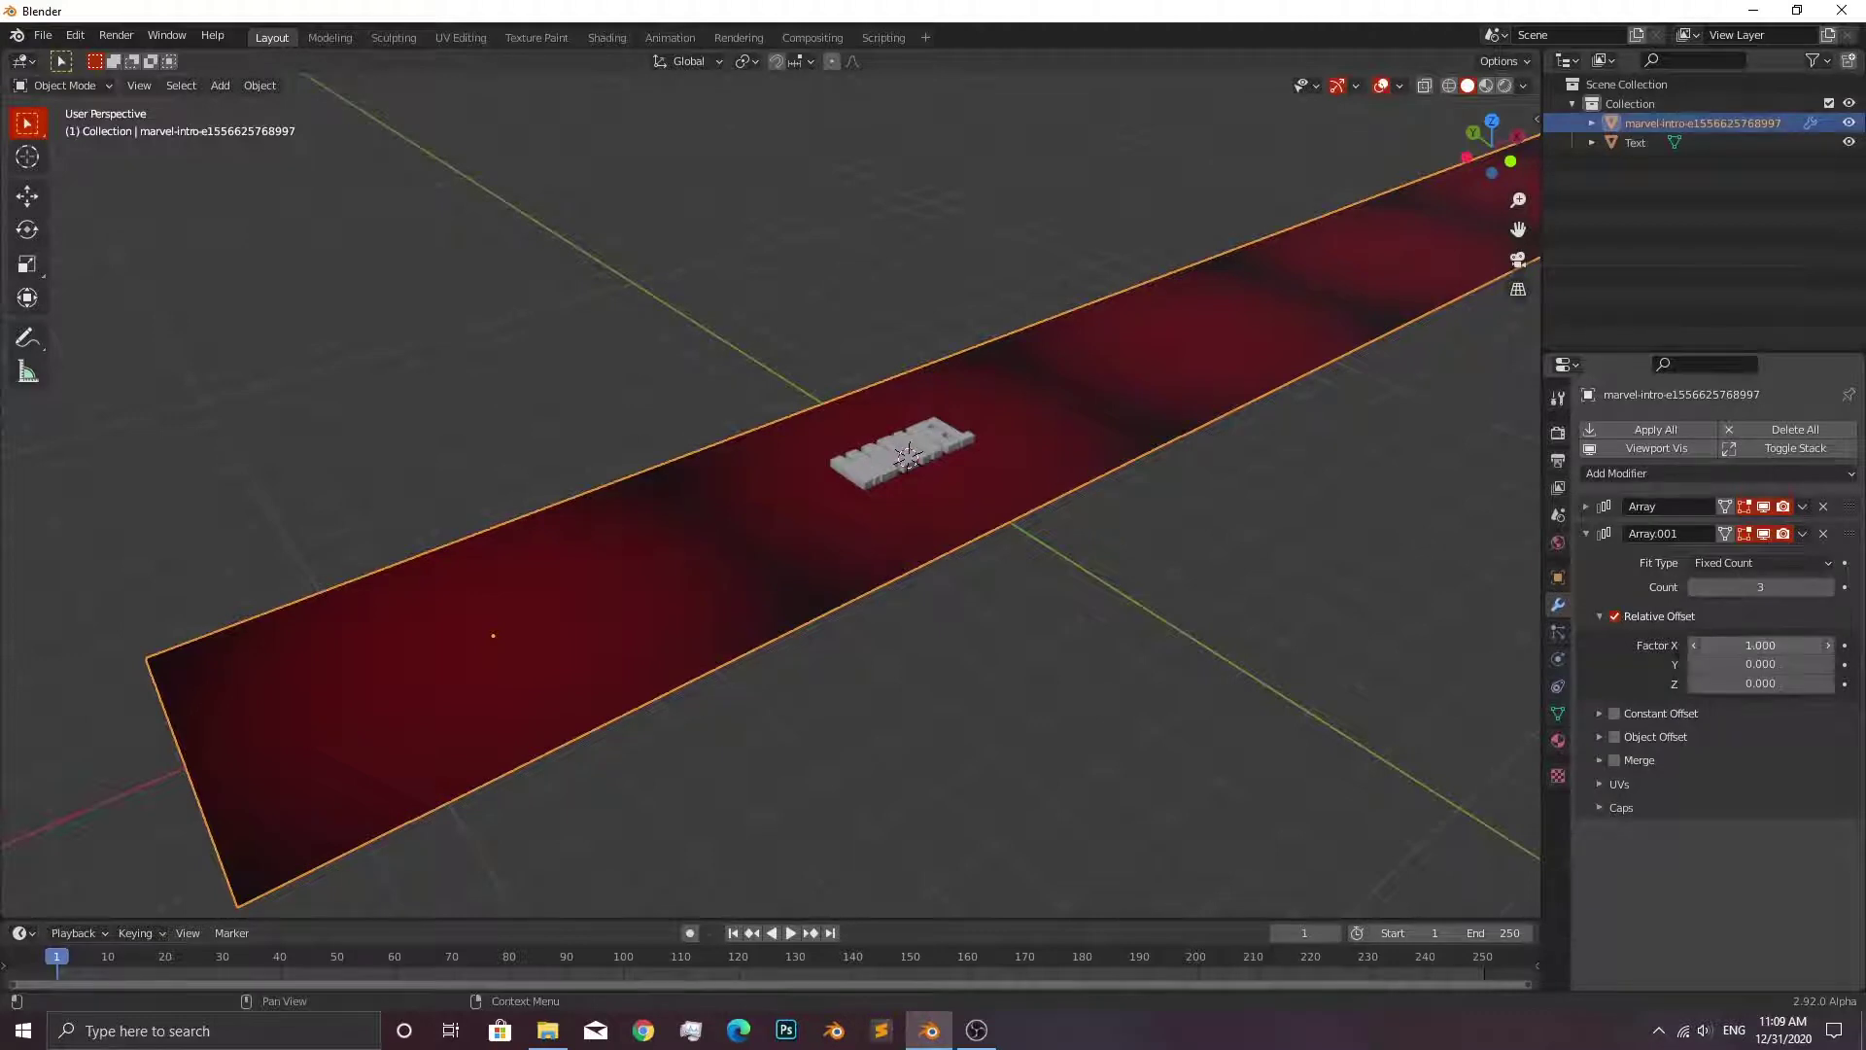
key(BackSpace)
key(Return)
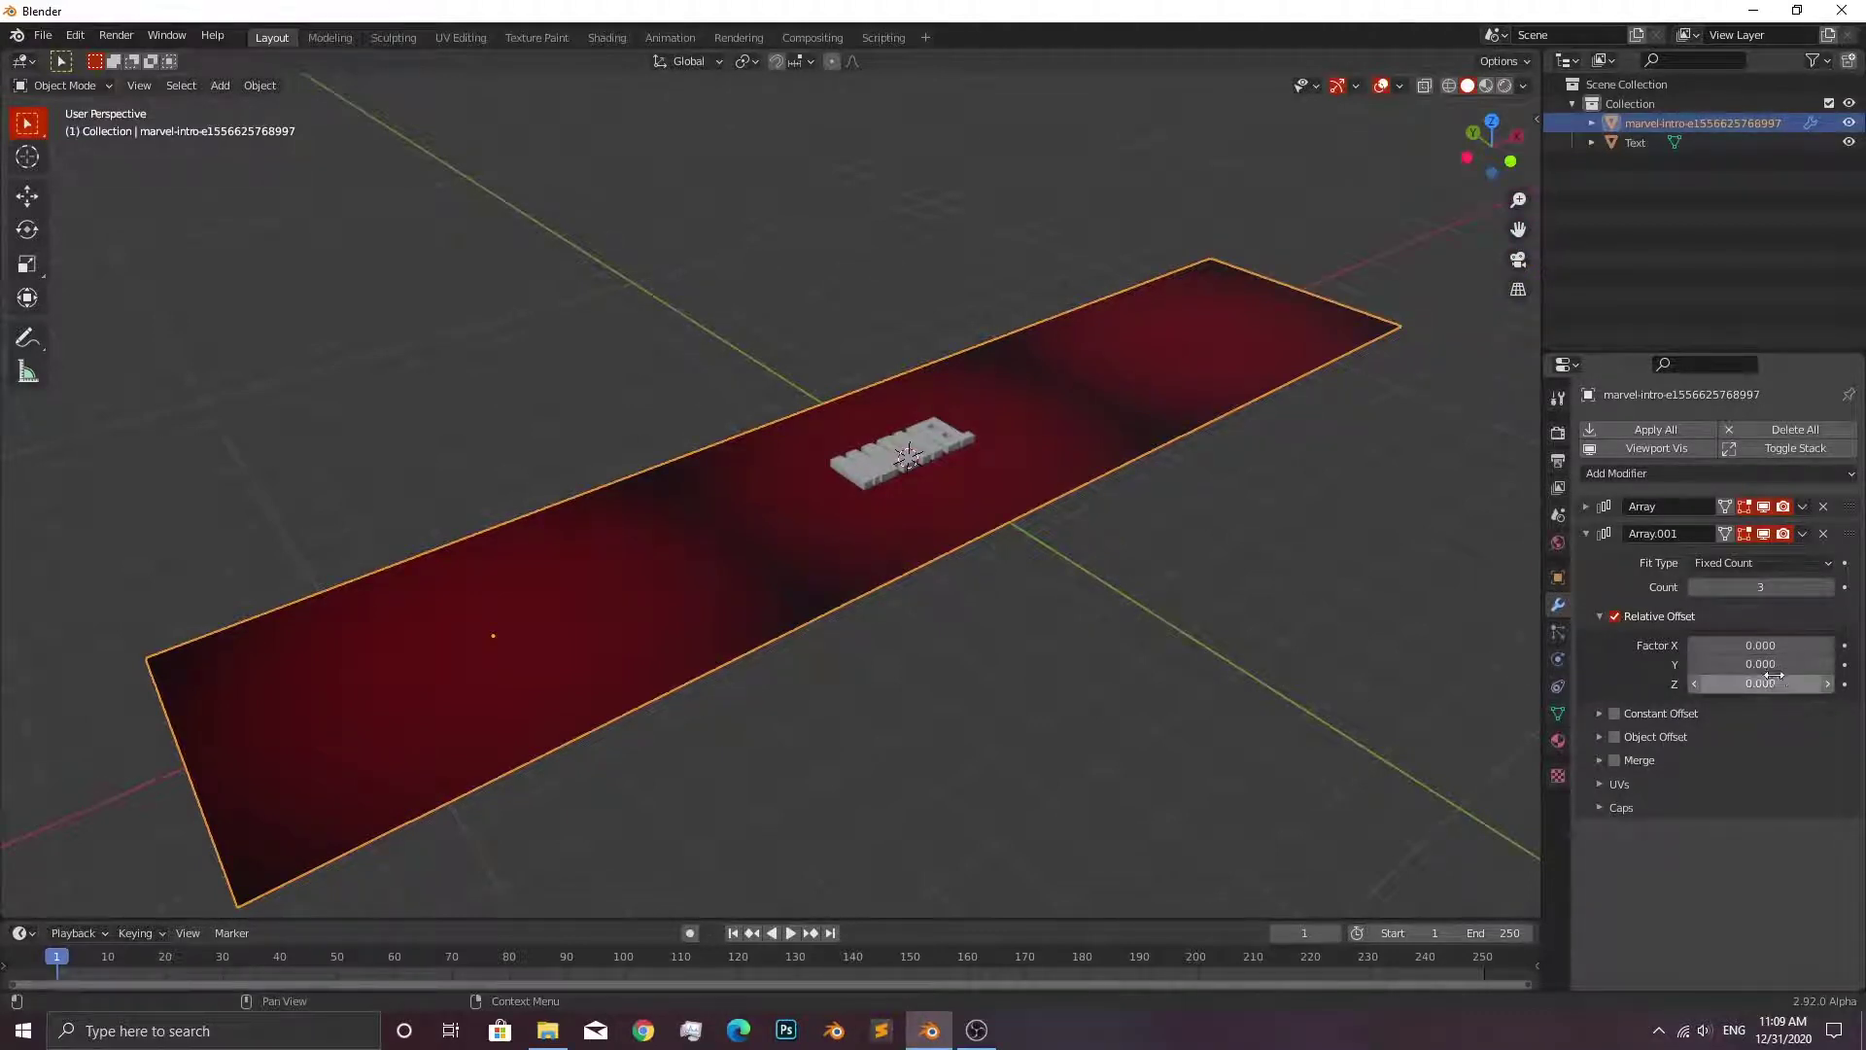
double_click(1770, 666)
text(1)
key(Return)
Move the plane along Y to centre the tiled floor under MARVEL.
key(g)
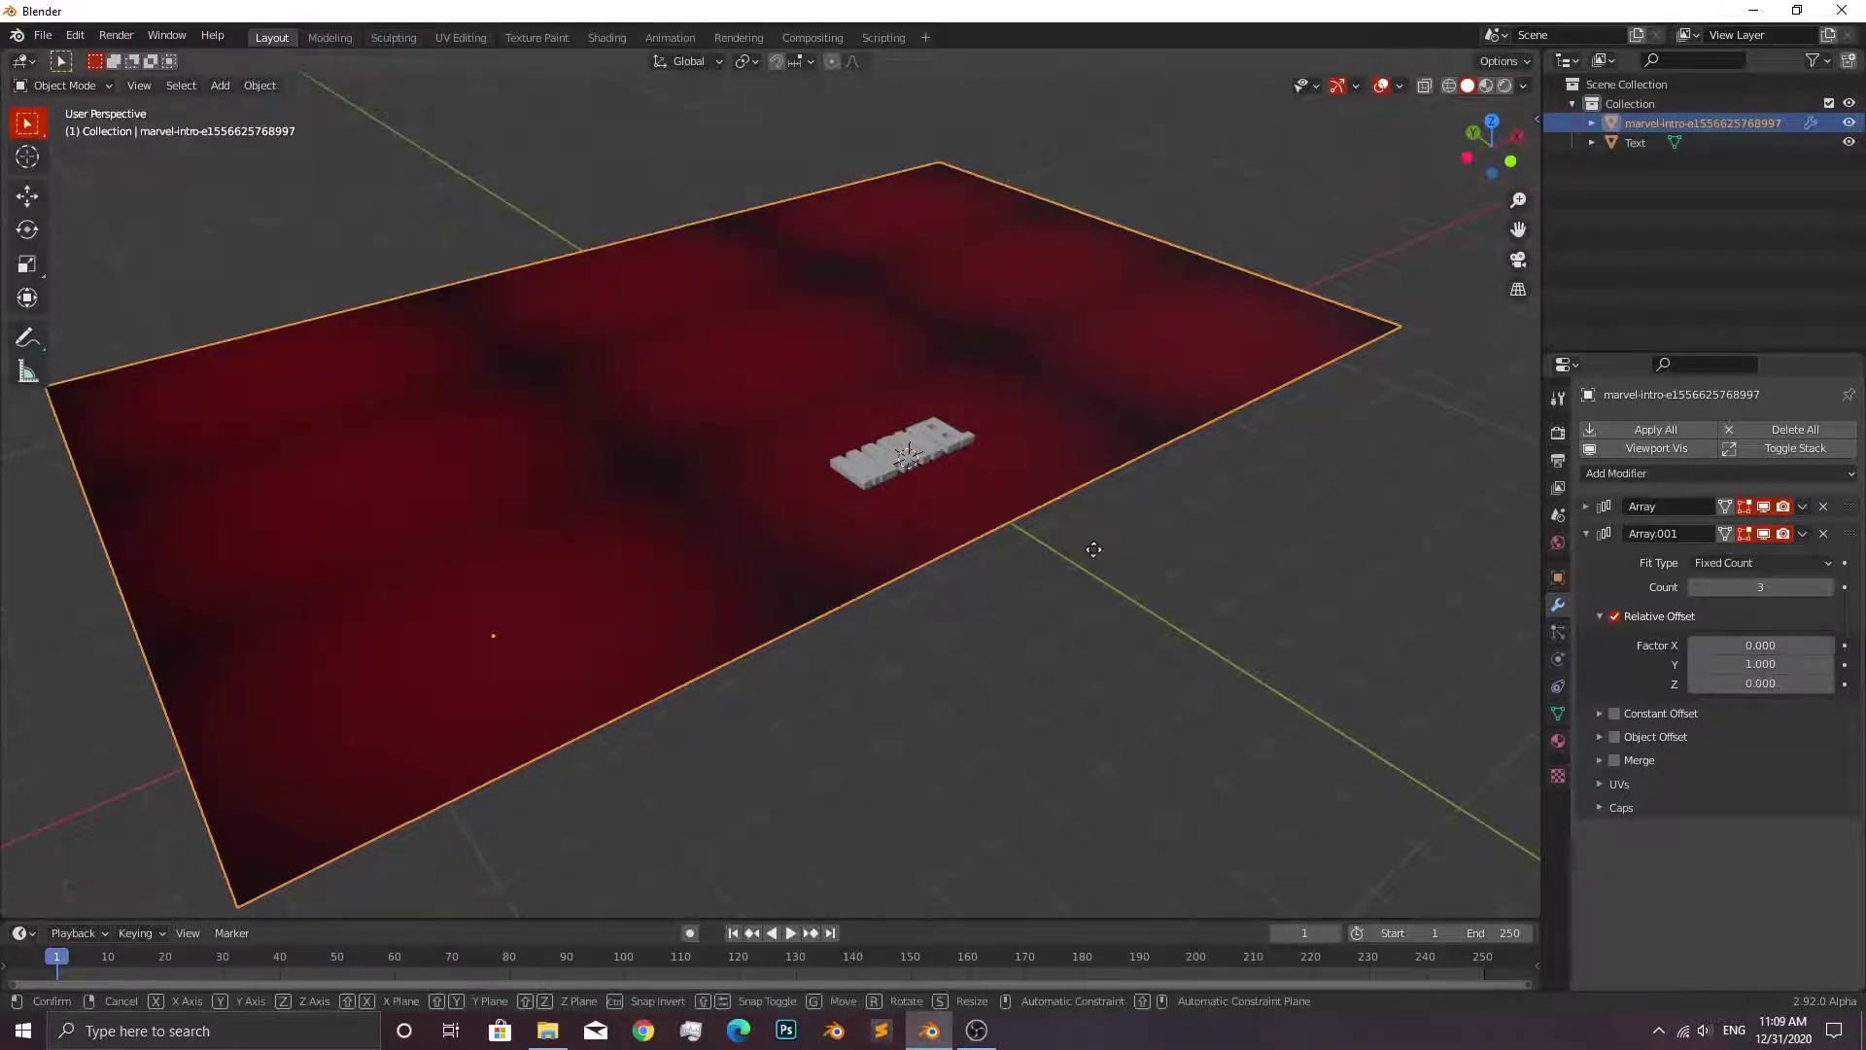
key(y)
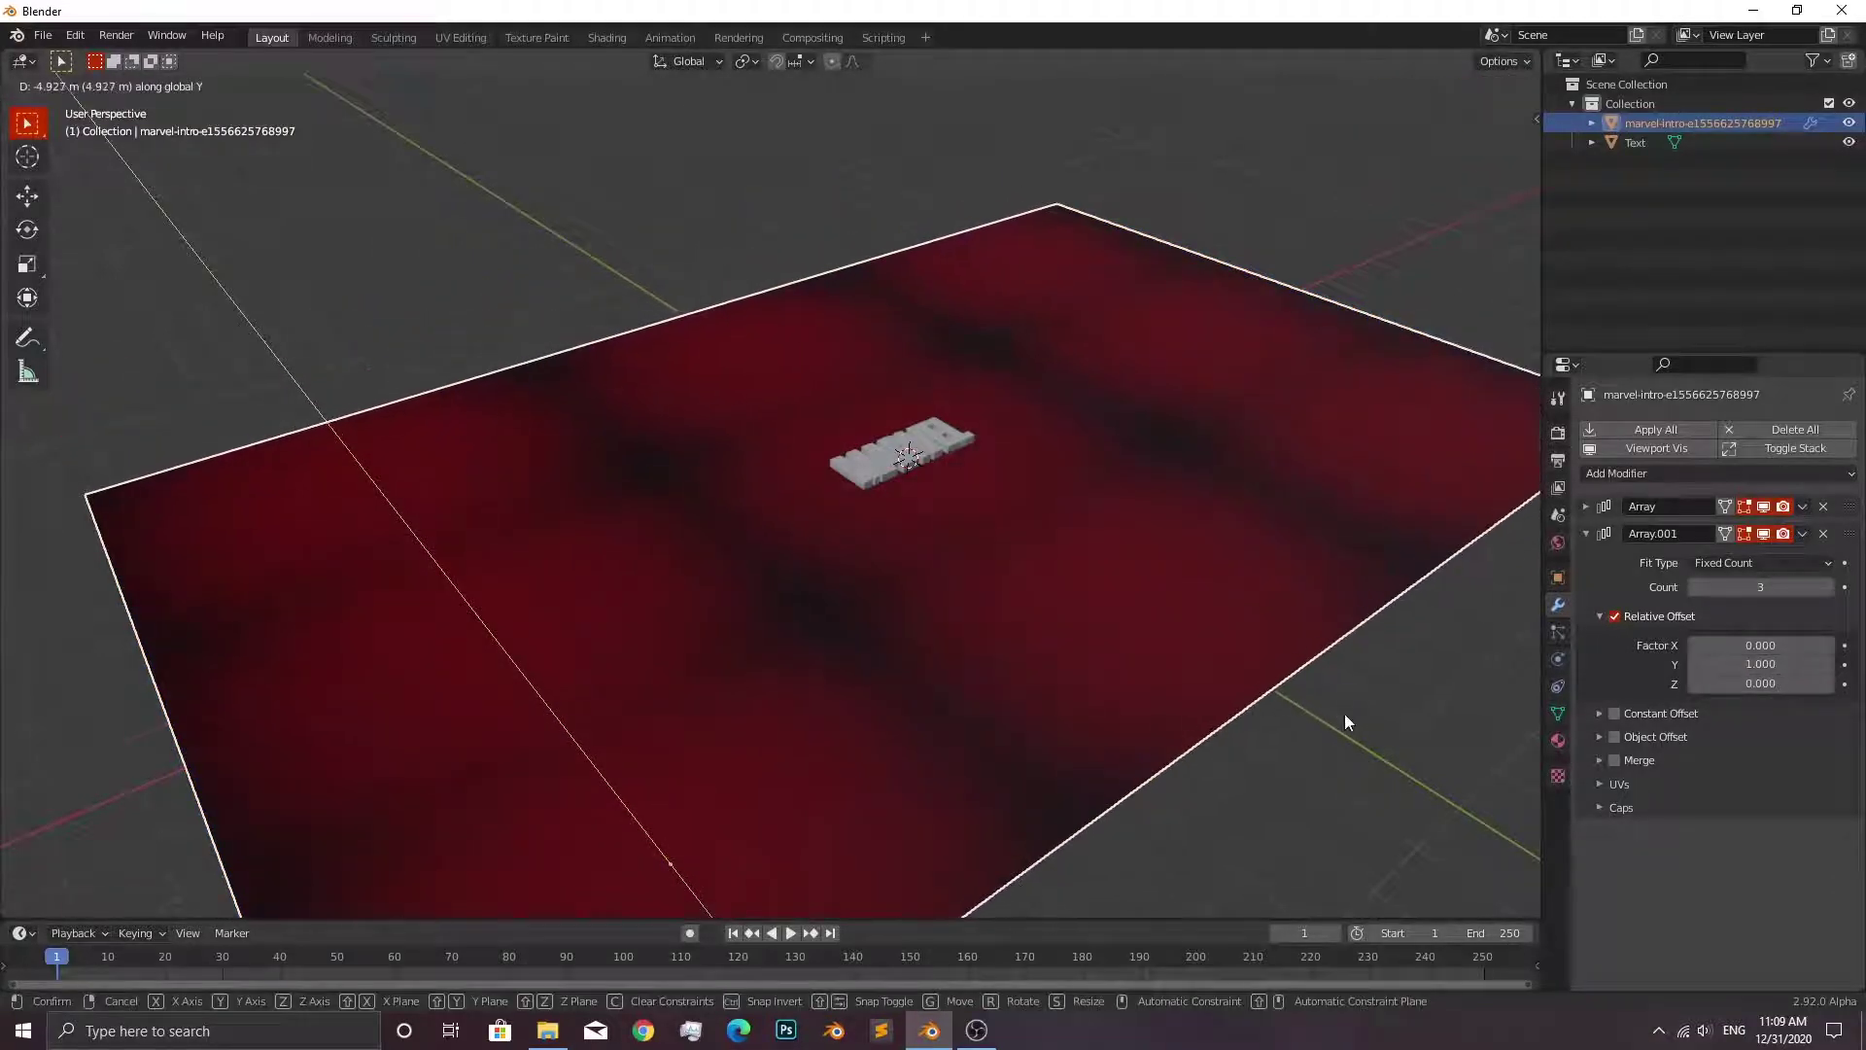
click(1344, 722)
mouse_move(1190, 628)
middle_down()
mouse_move(1158, 679)
mouse_move(1047, 655)
mouse_move(1186, 568)
mouse_move(1163, 607)
mouse_move(1191, 537)
middle_up()
scroll(979, 496, up, 4)
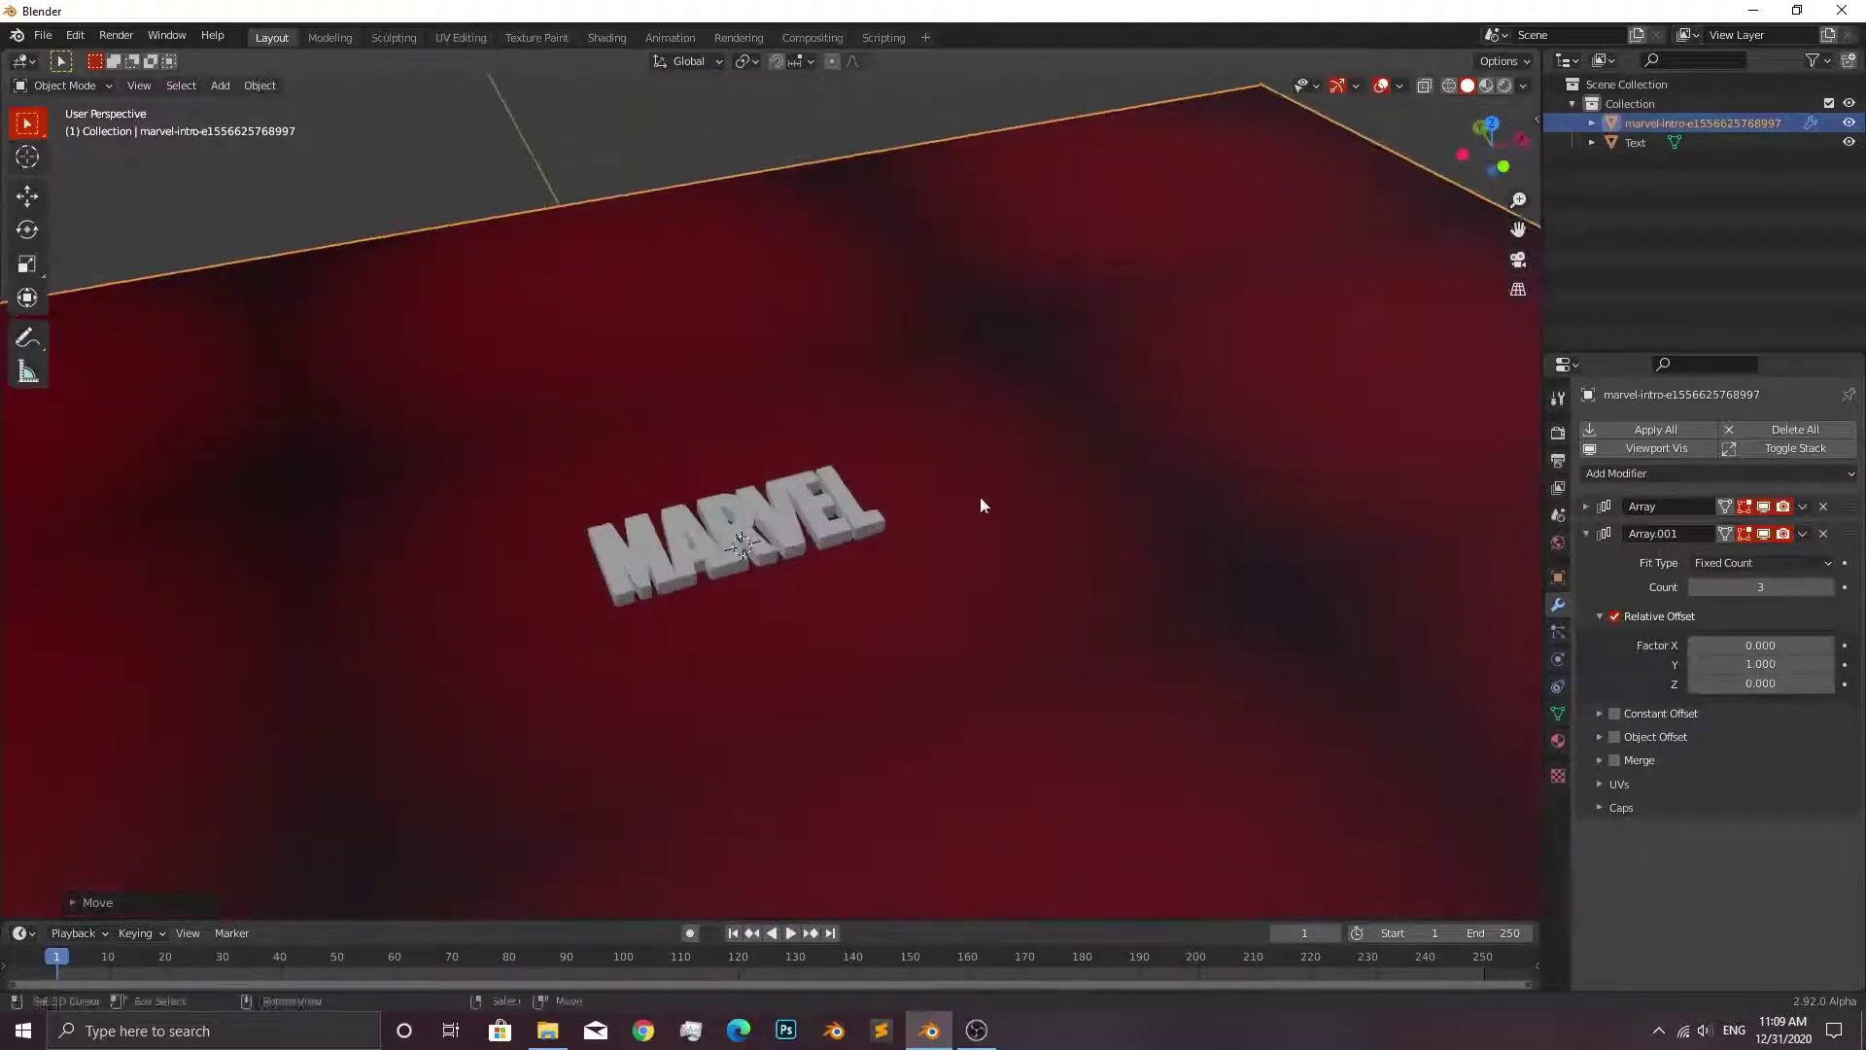
mouse_move(981, 498)
middle_down()
mouse_move(1066, 483)
mouse_move(1027, 535)
mouse_move(1008, 505)
mouse_move(891, 537)
mouse_move(1140, 570)
mouse_move(1092, 583)
middle_up()
middle_drag(1108, 504, 1101, 560)
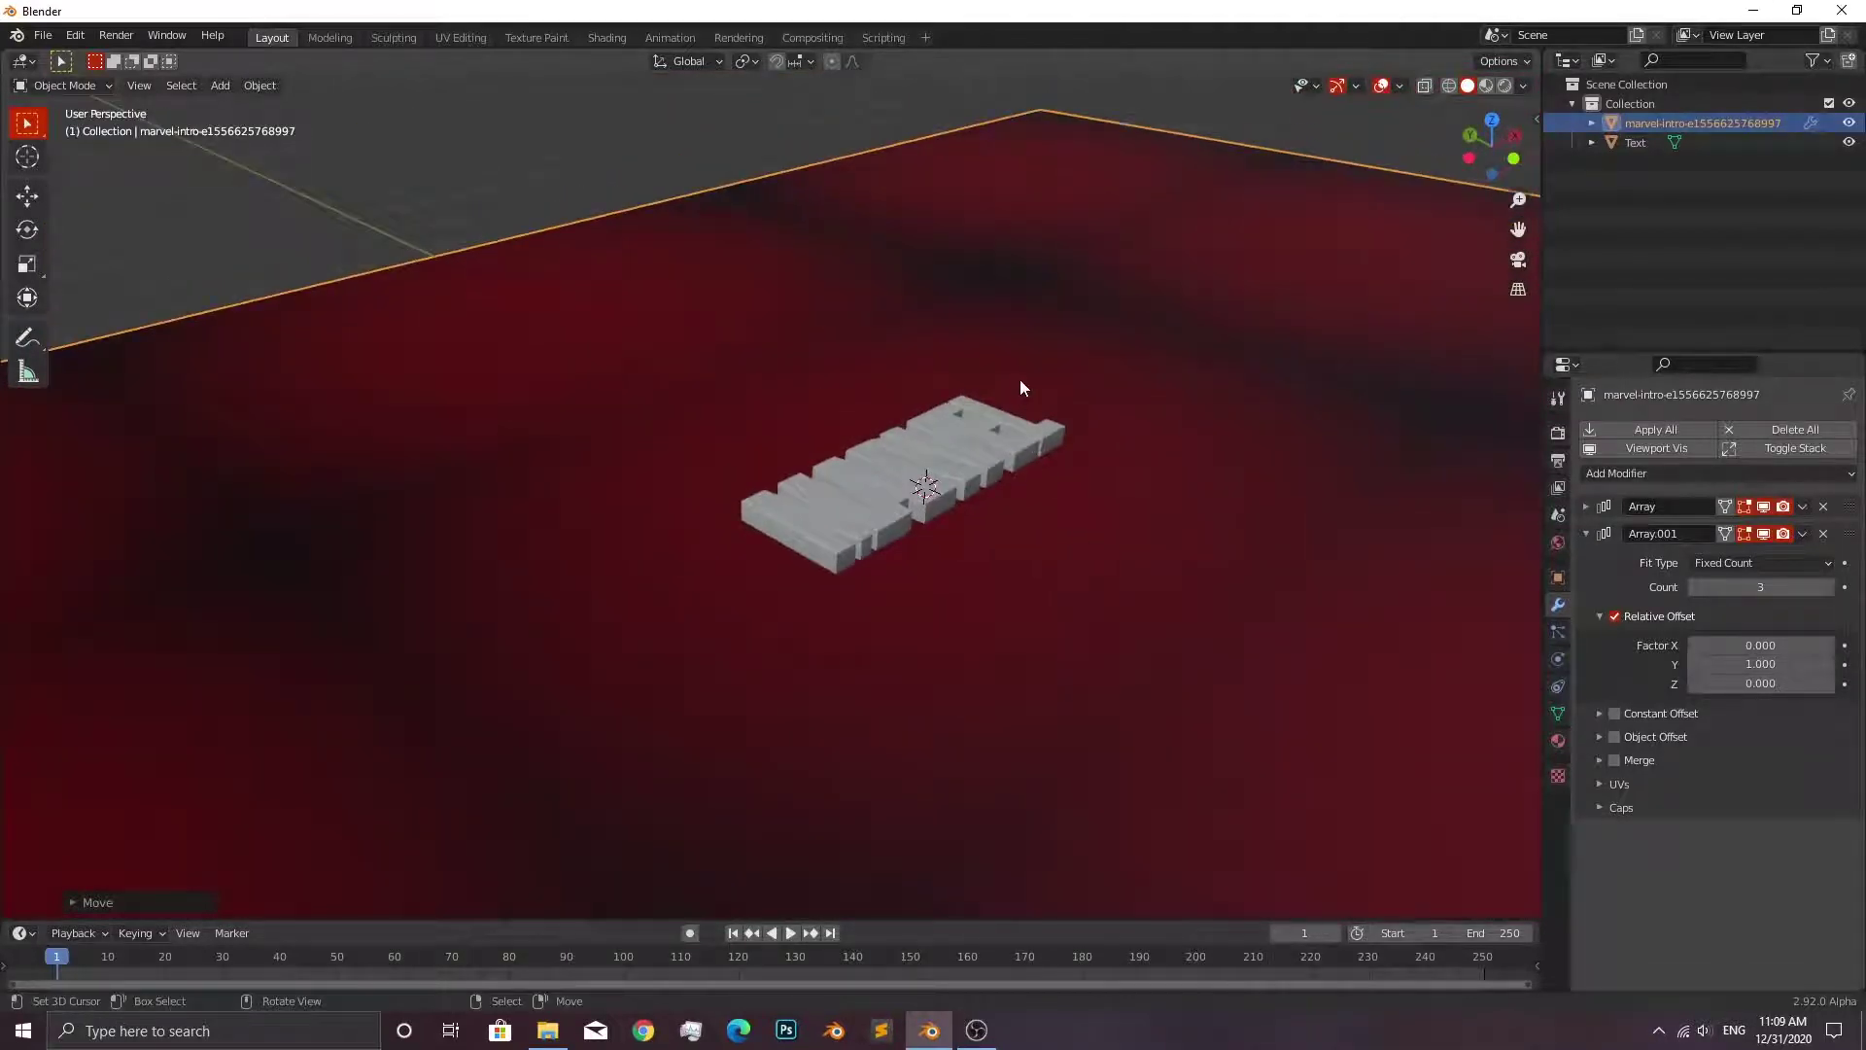
mouse_move(1020, 387)
middle_down()
mouse_move(1021, 403)
mouse_move(1019, 366)
middle_up()
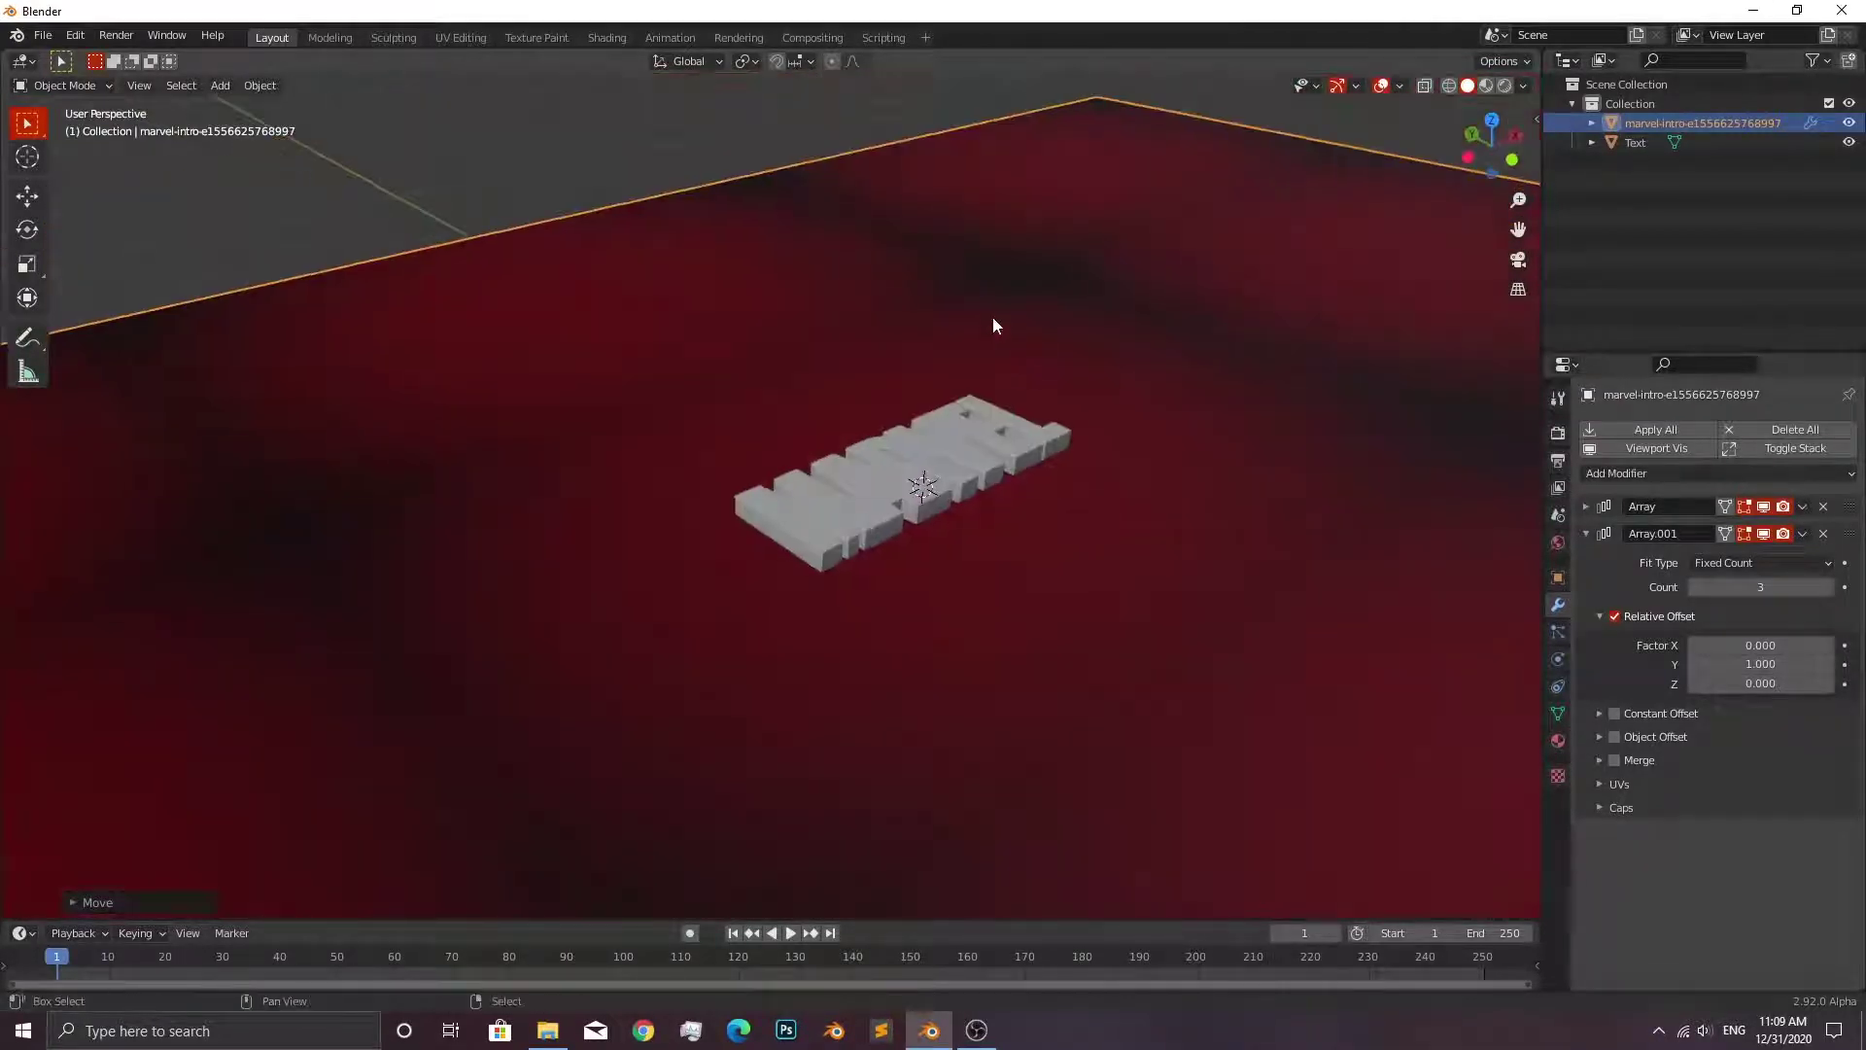
key(shift+a)
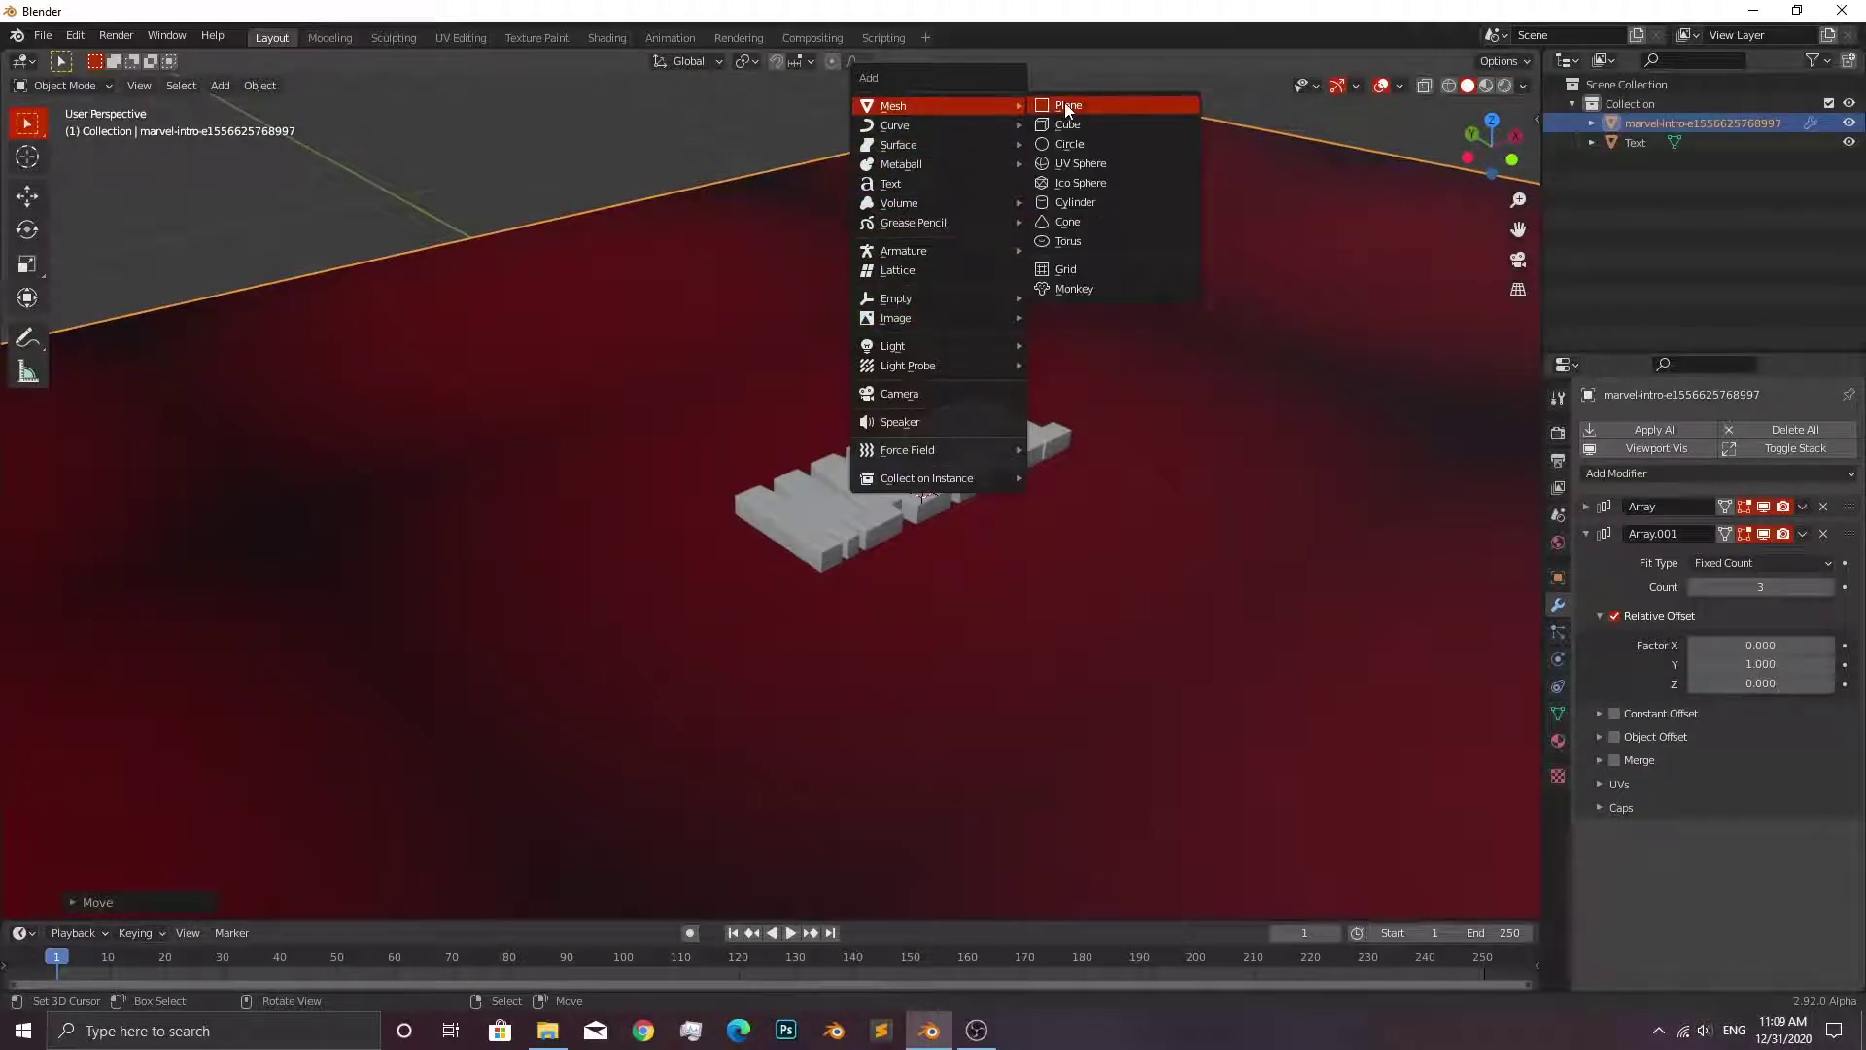
Add a plane and raise it along Z above the MARVEL text.
click(1066, 107)
middle_drag(1012, 337, 1016, 472)
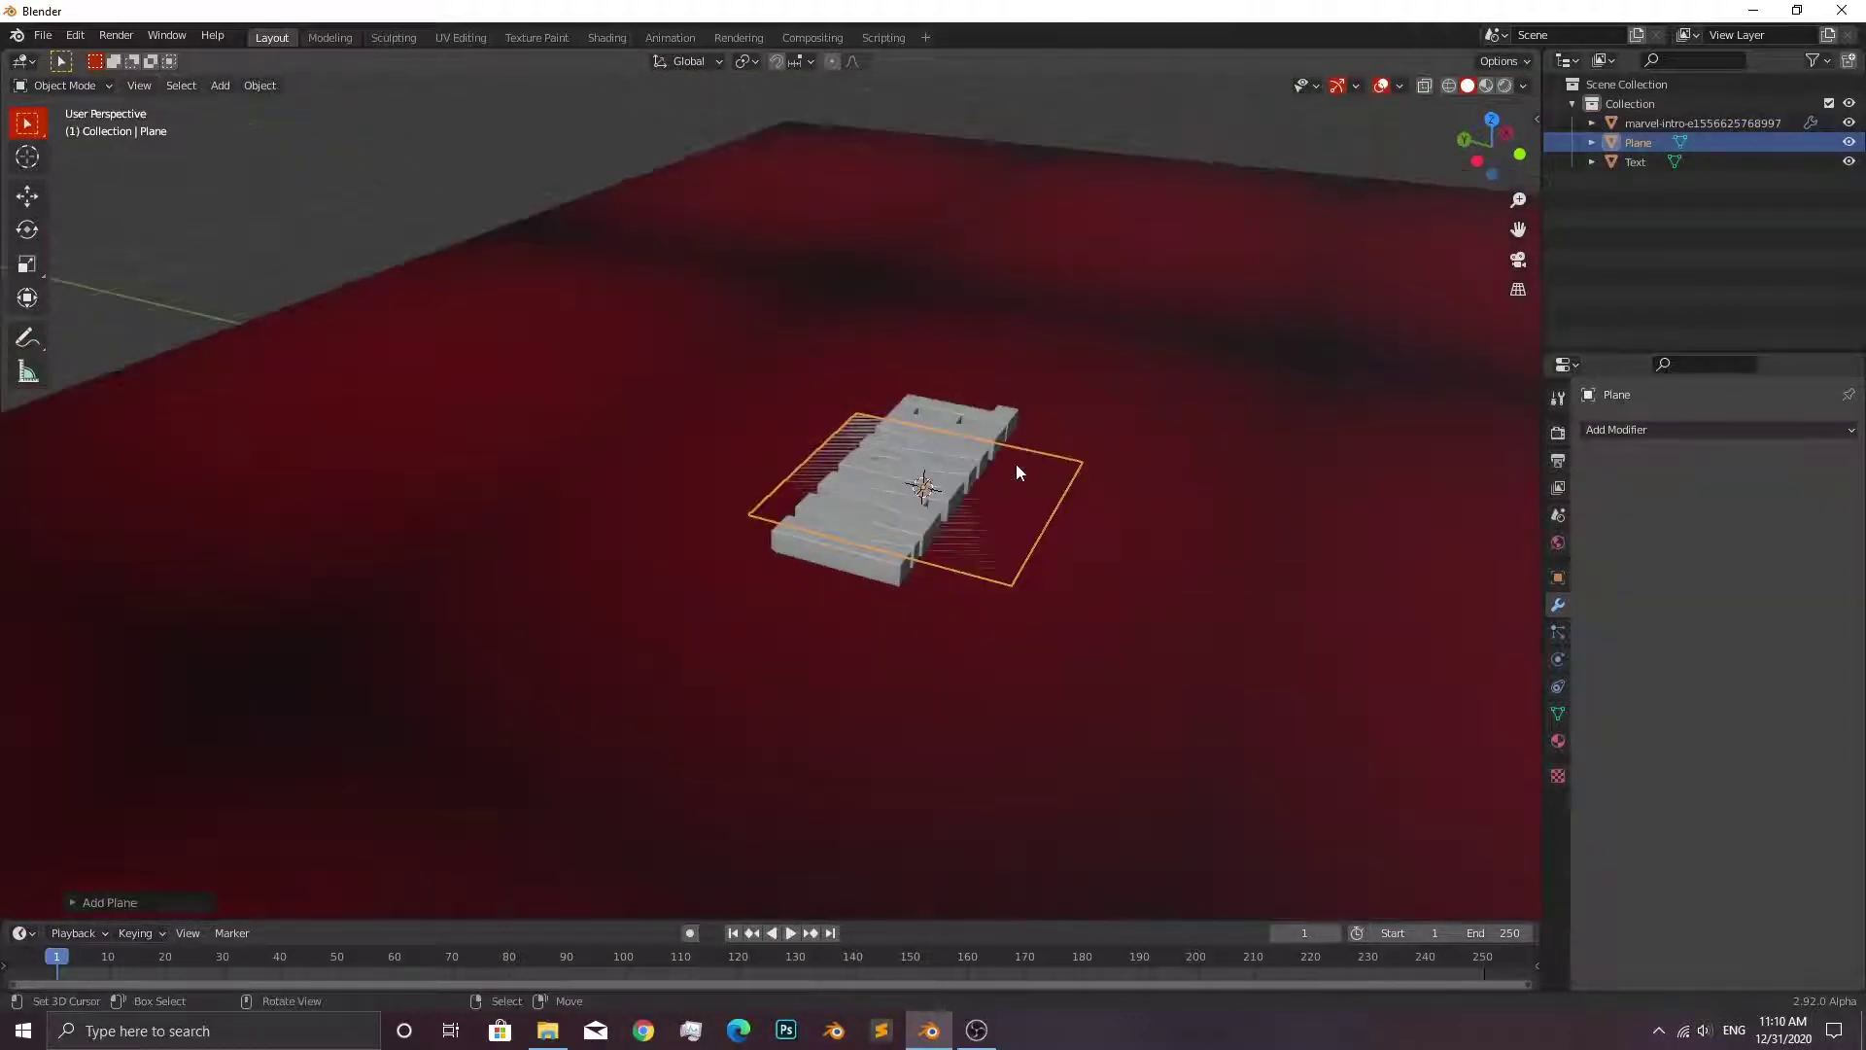
key(g)
key(z)
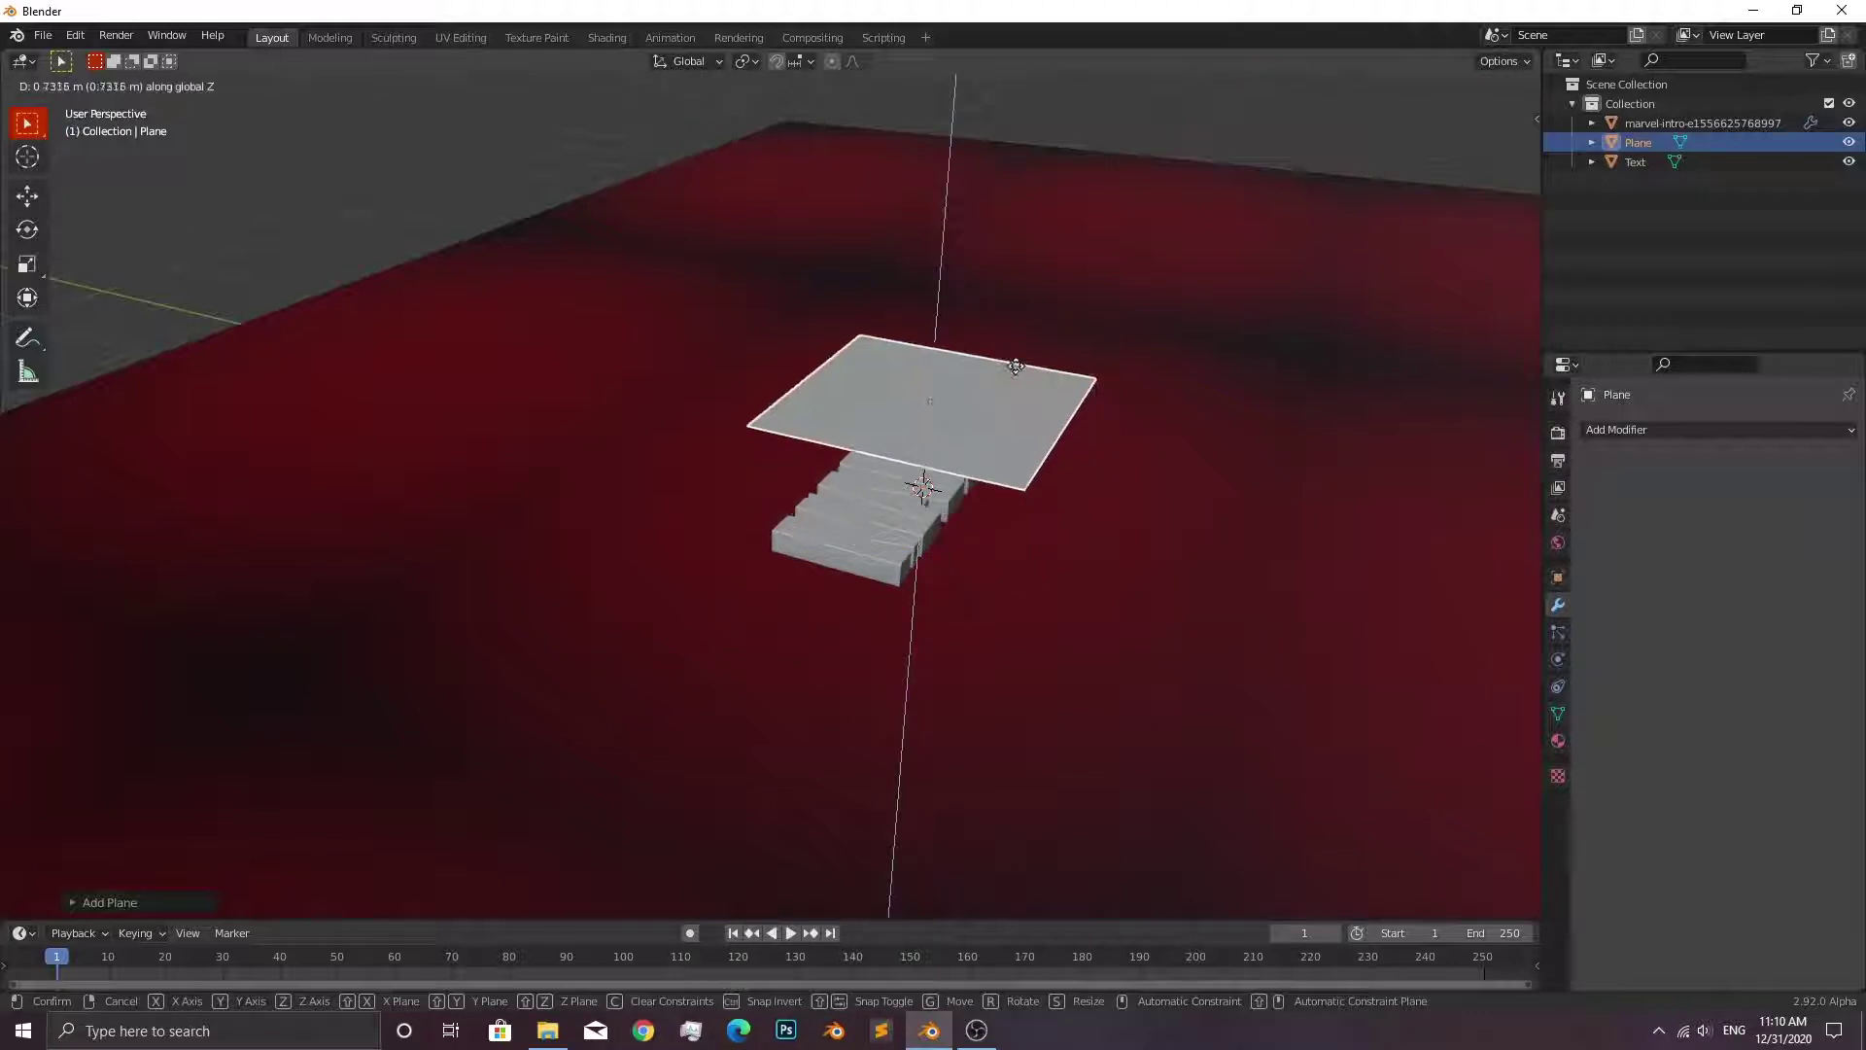
click(1016, 365)
mouse_move(1016, 366)
middle_down()
mouse_move(1001, 400)
mouse_move(1028, 529)
mouse_move(1008, 521)
mouse_move(1021, 446)
middle_up()
scroll(1020, 447, up, 2)
Snap the 3D cursor to the plane's top edge and set the origin there.
key(Tab)
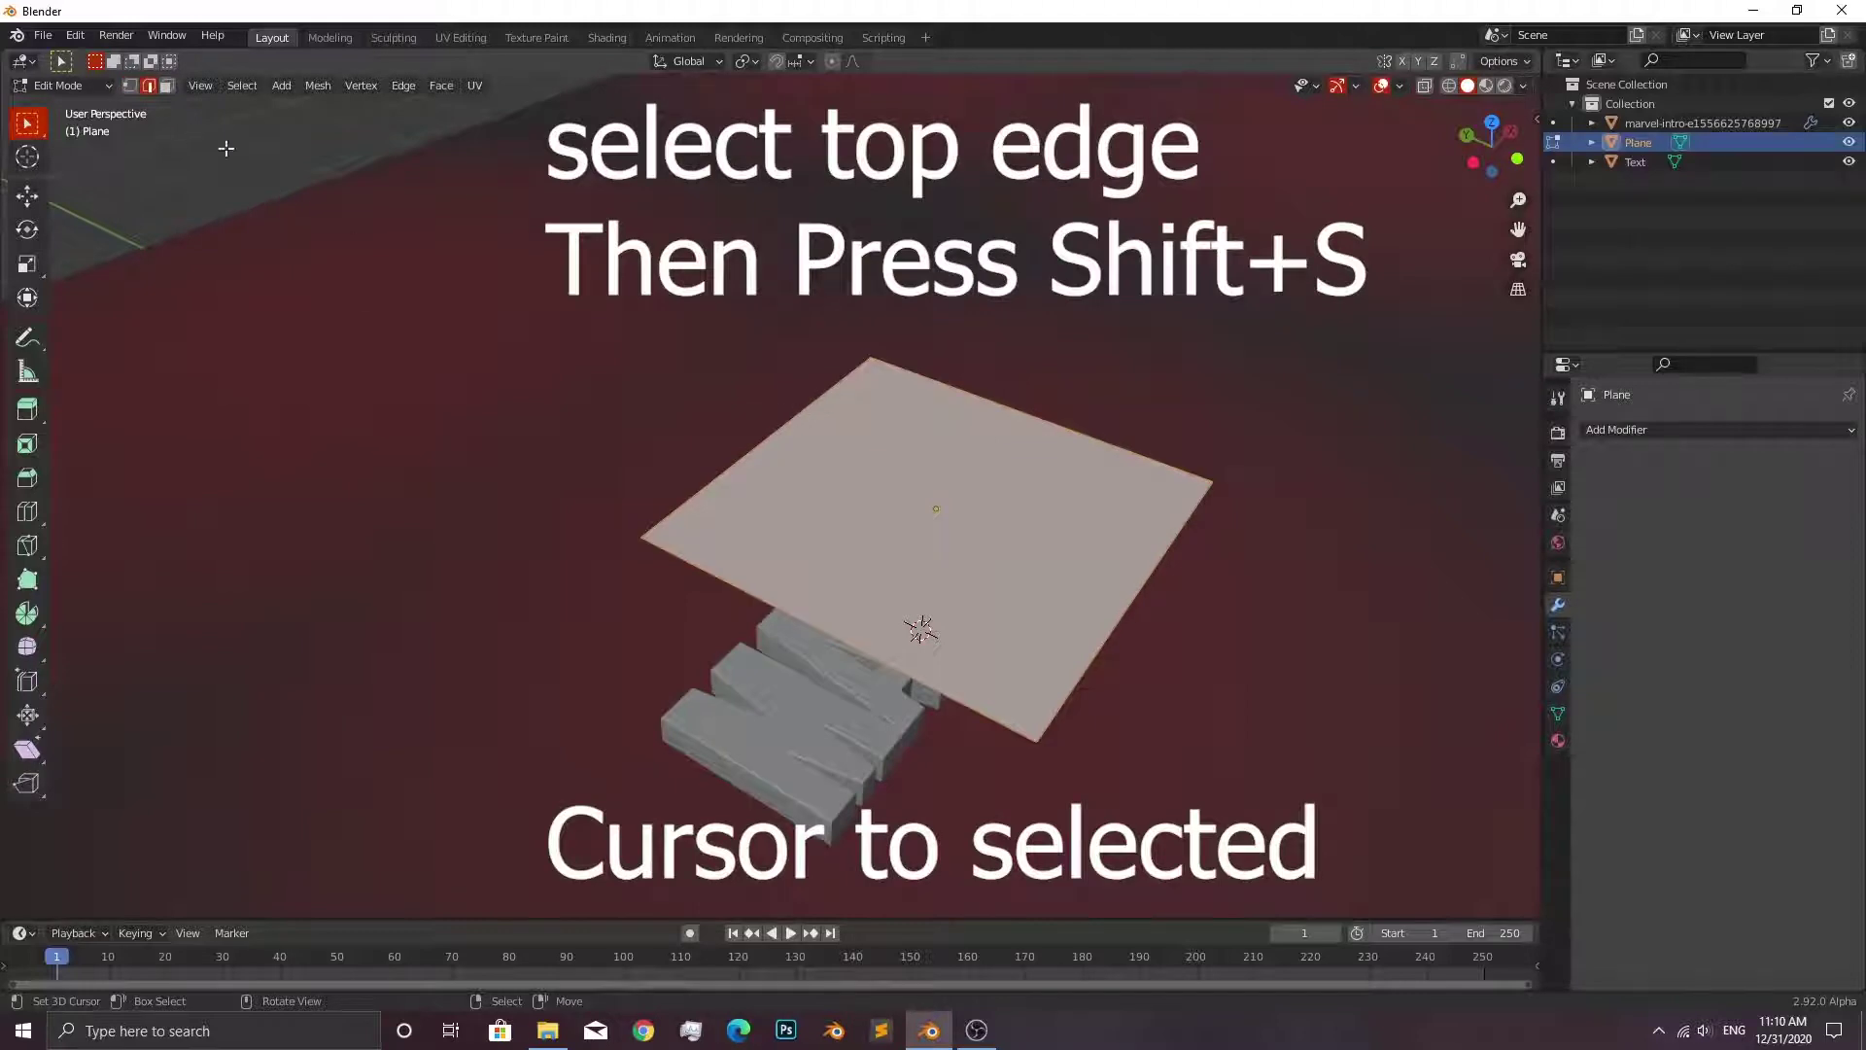
click(809, 385)
middle_drag(809, 385, 917, 443)
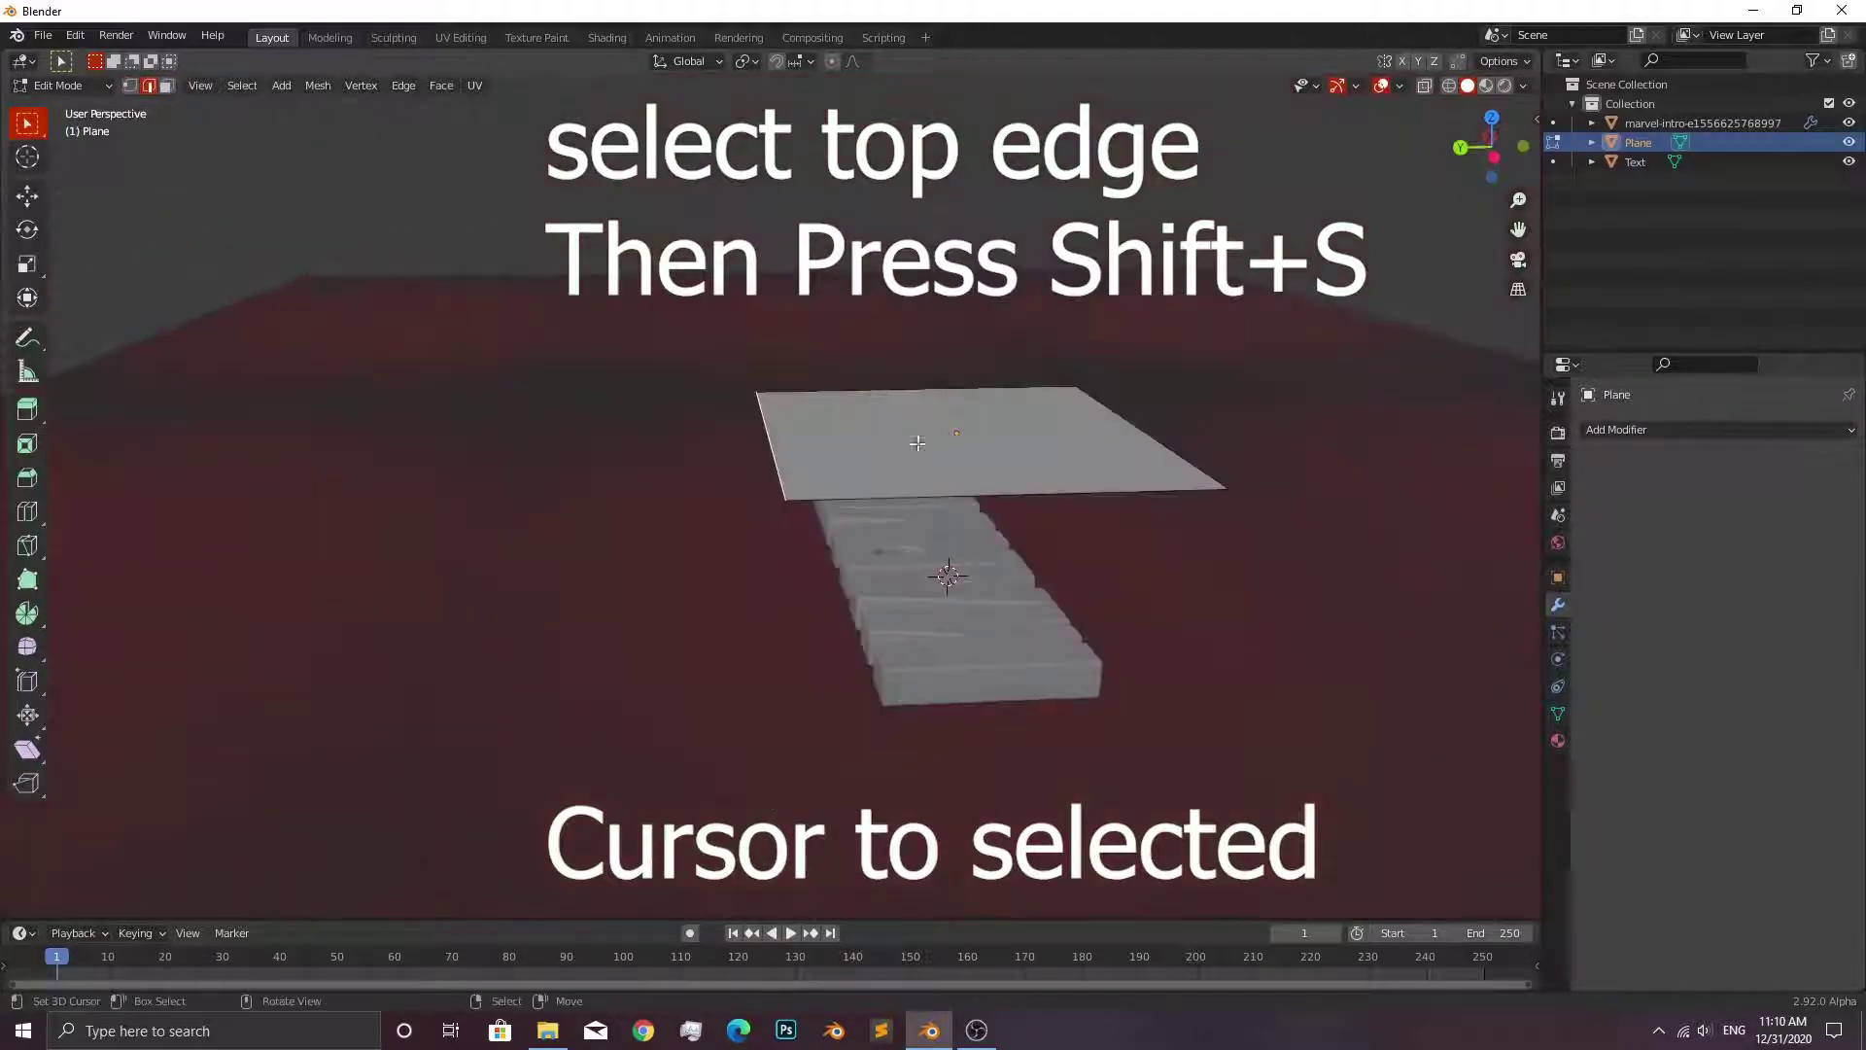
key(shift+s)
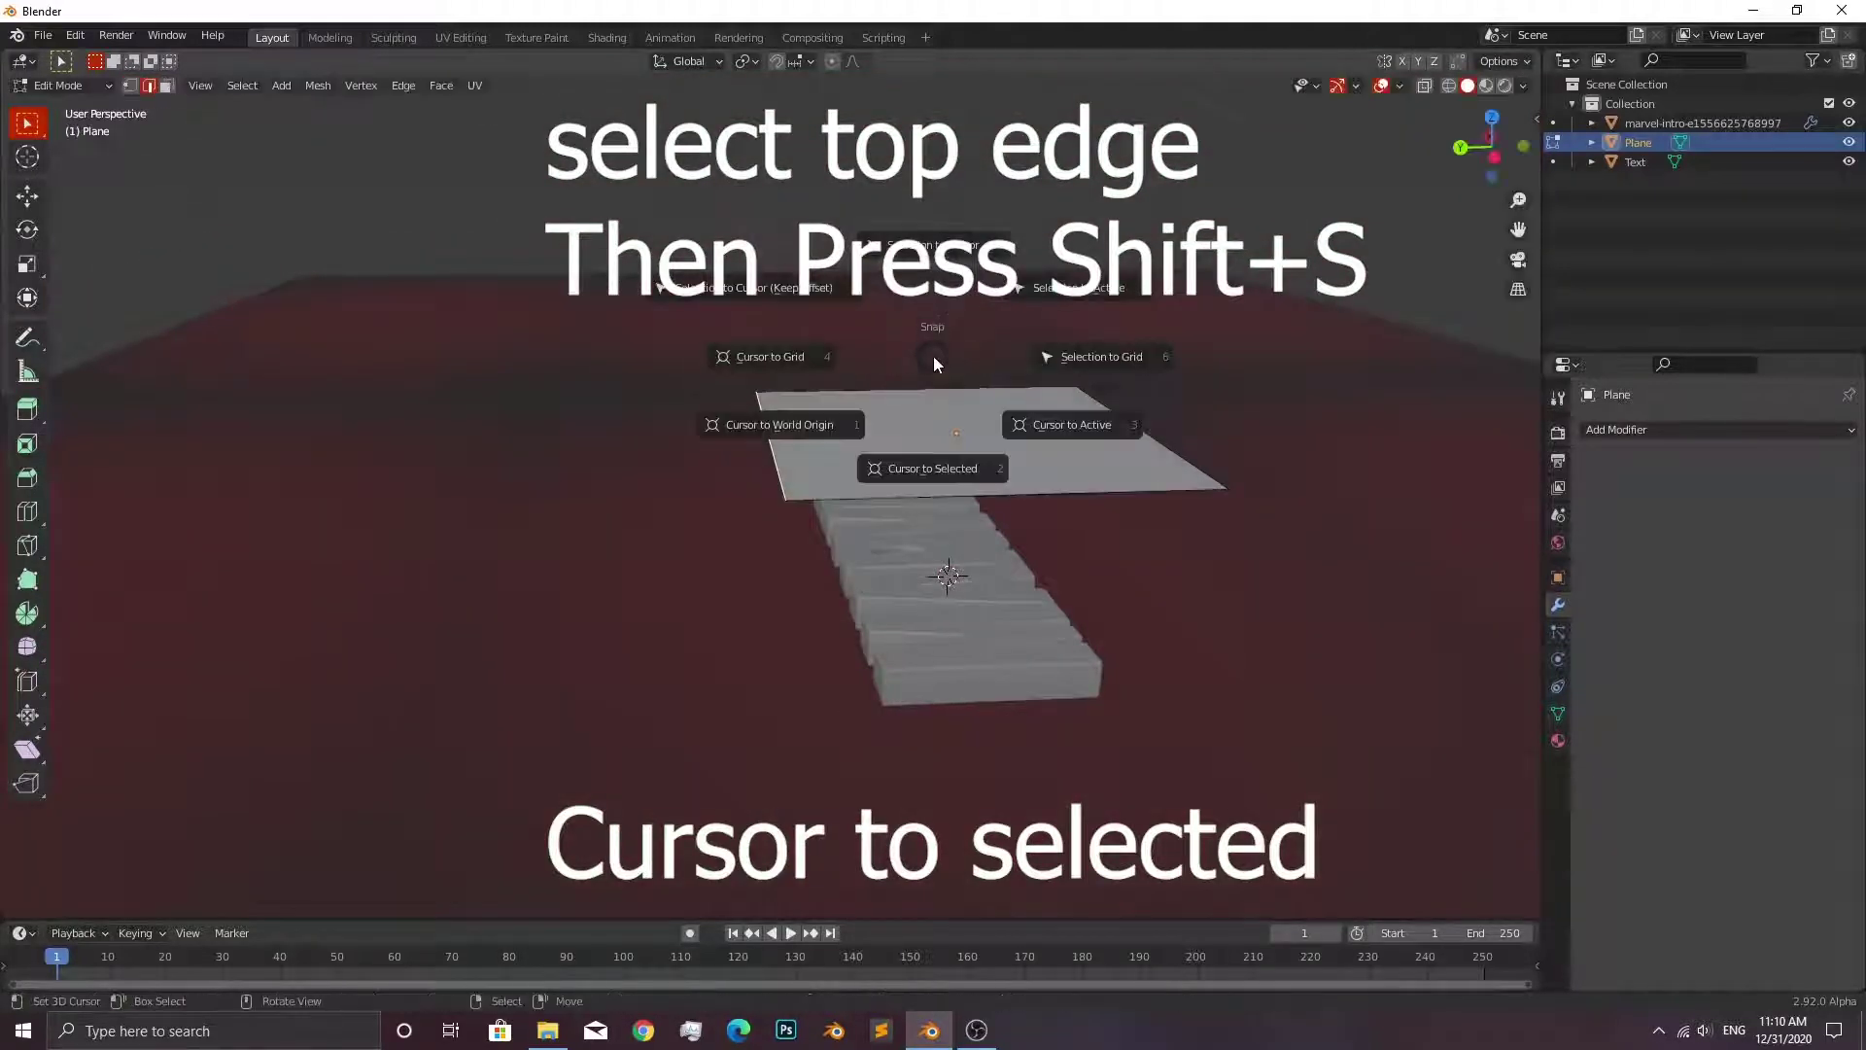
click(931, 425)
key(Tab)
key(w)
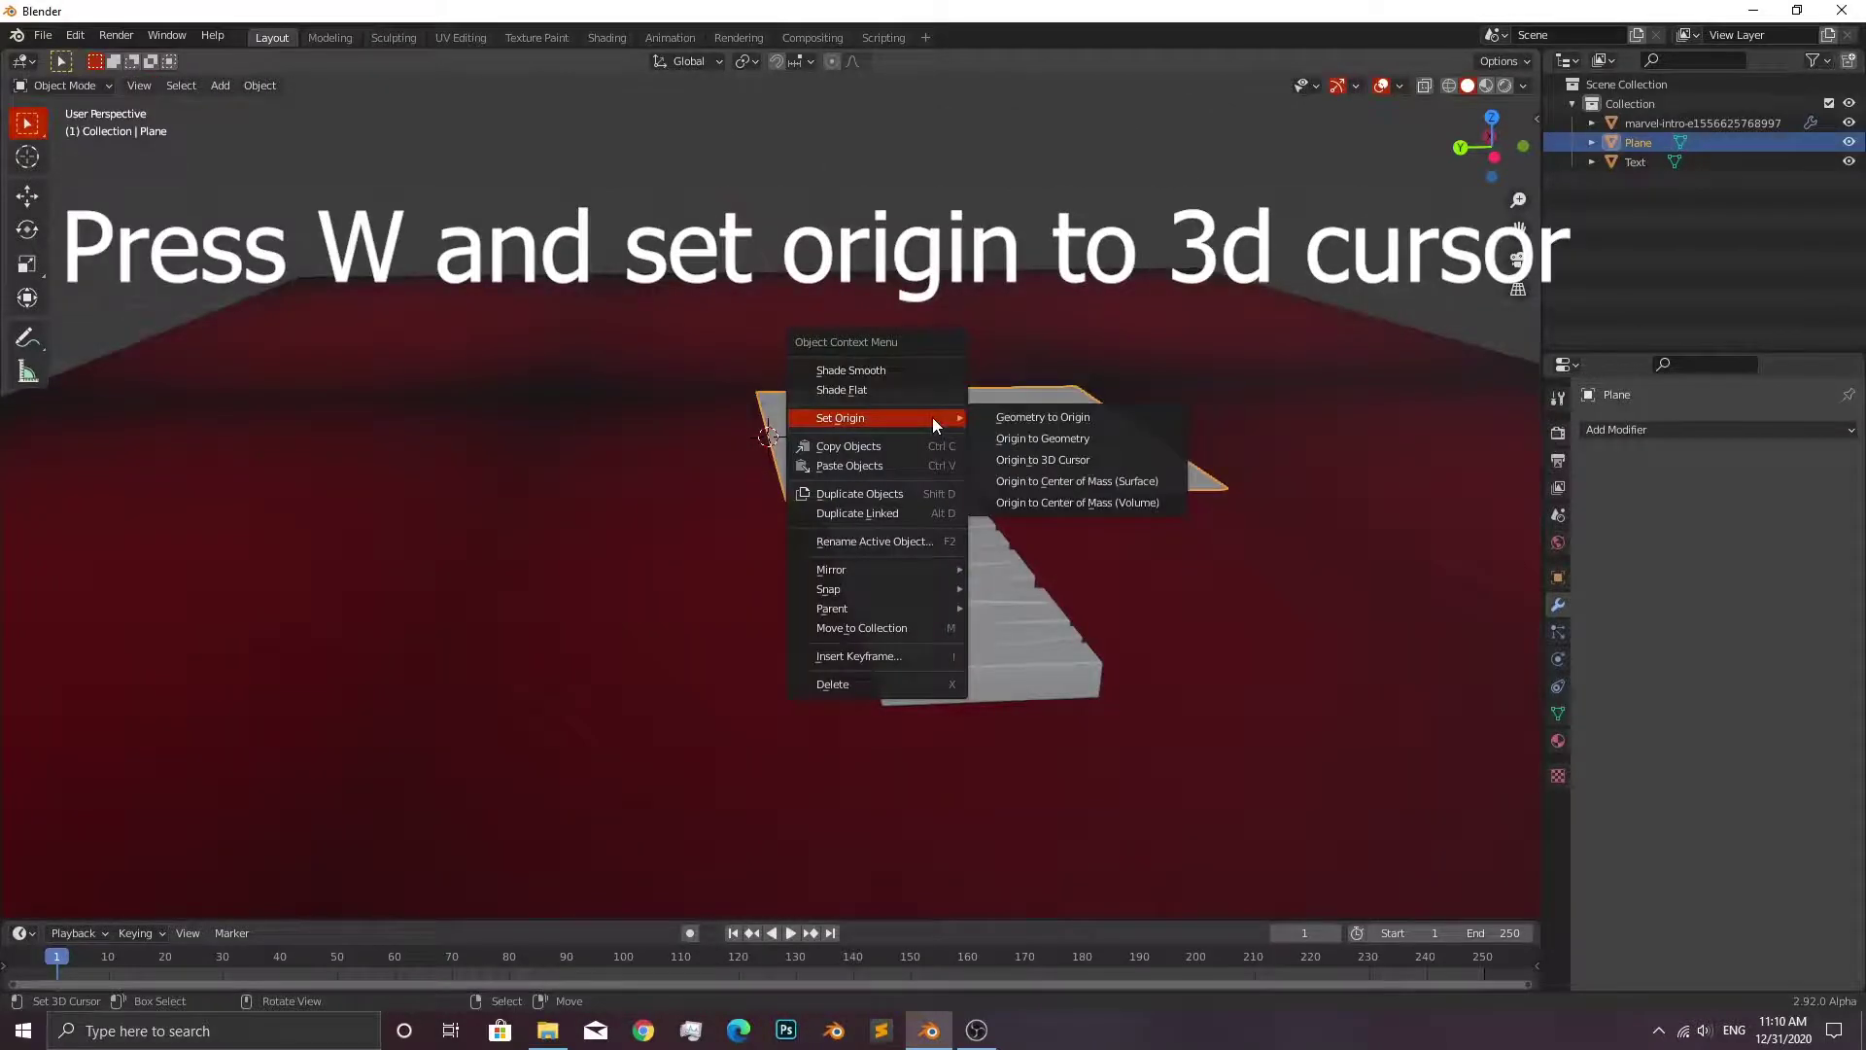
click(1053, 459)
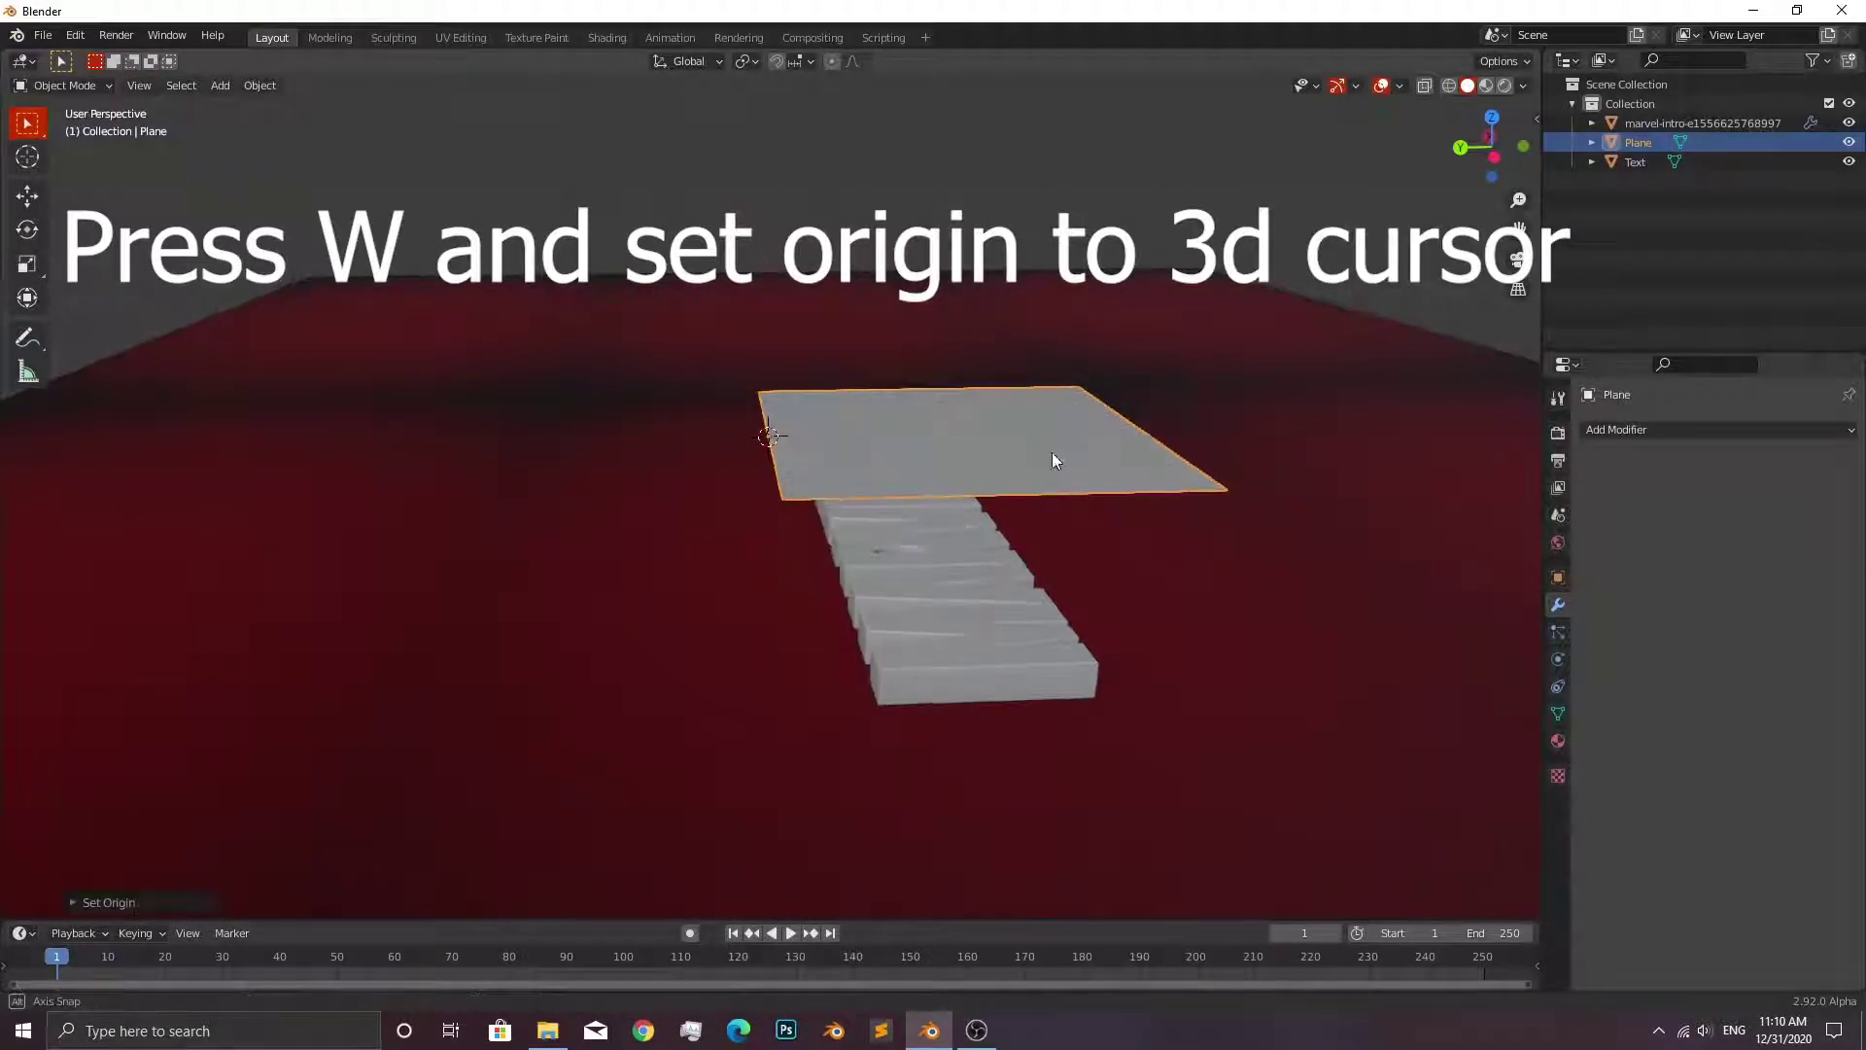
Rotate the plane -90° about the X axis to stand it upright.
mouse_move(1051, 451)
middle_down()
mouse_move(1108, 418)
mouse_move(1117, 498)
middle_up()
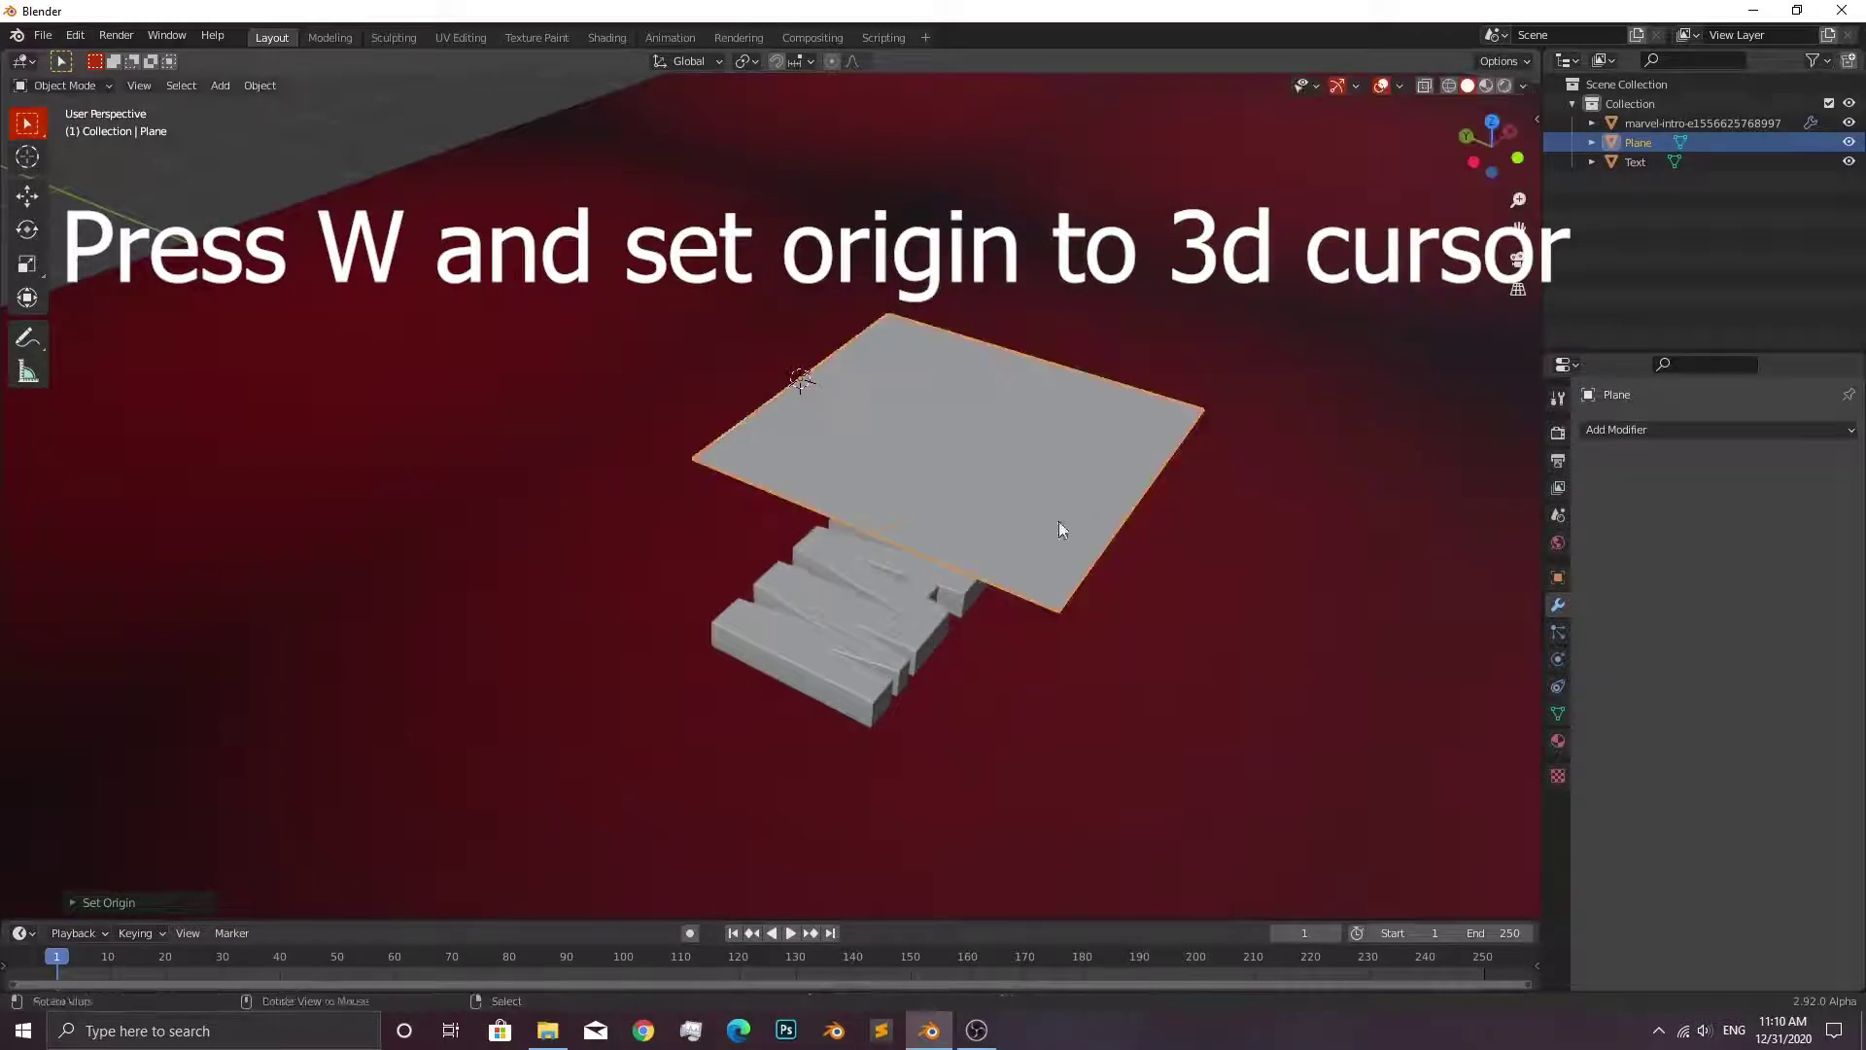
text(r9)
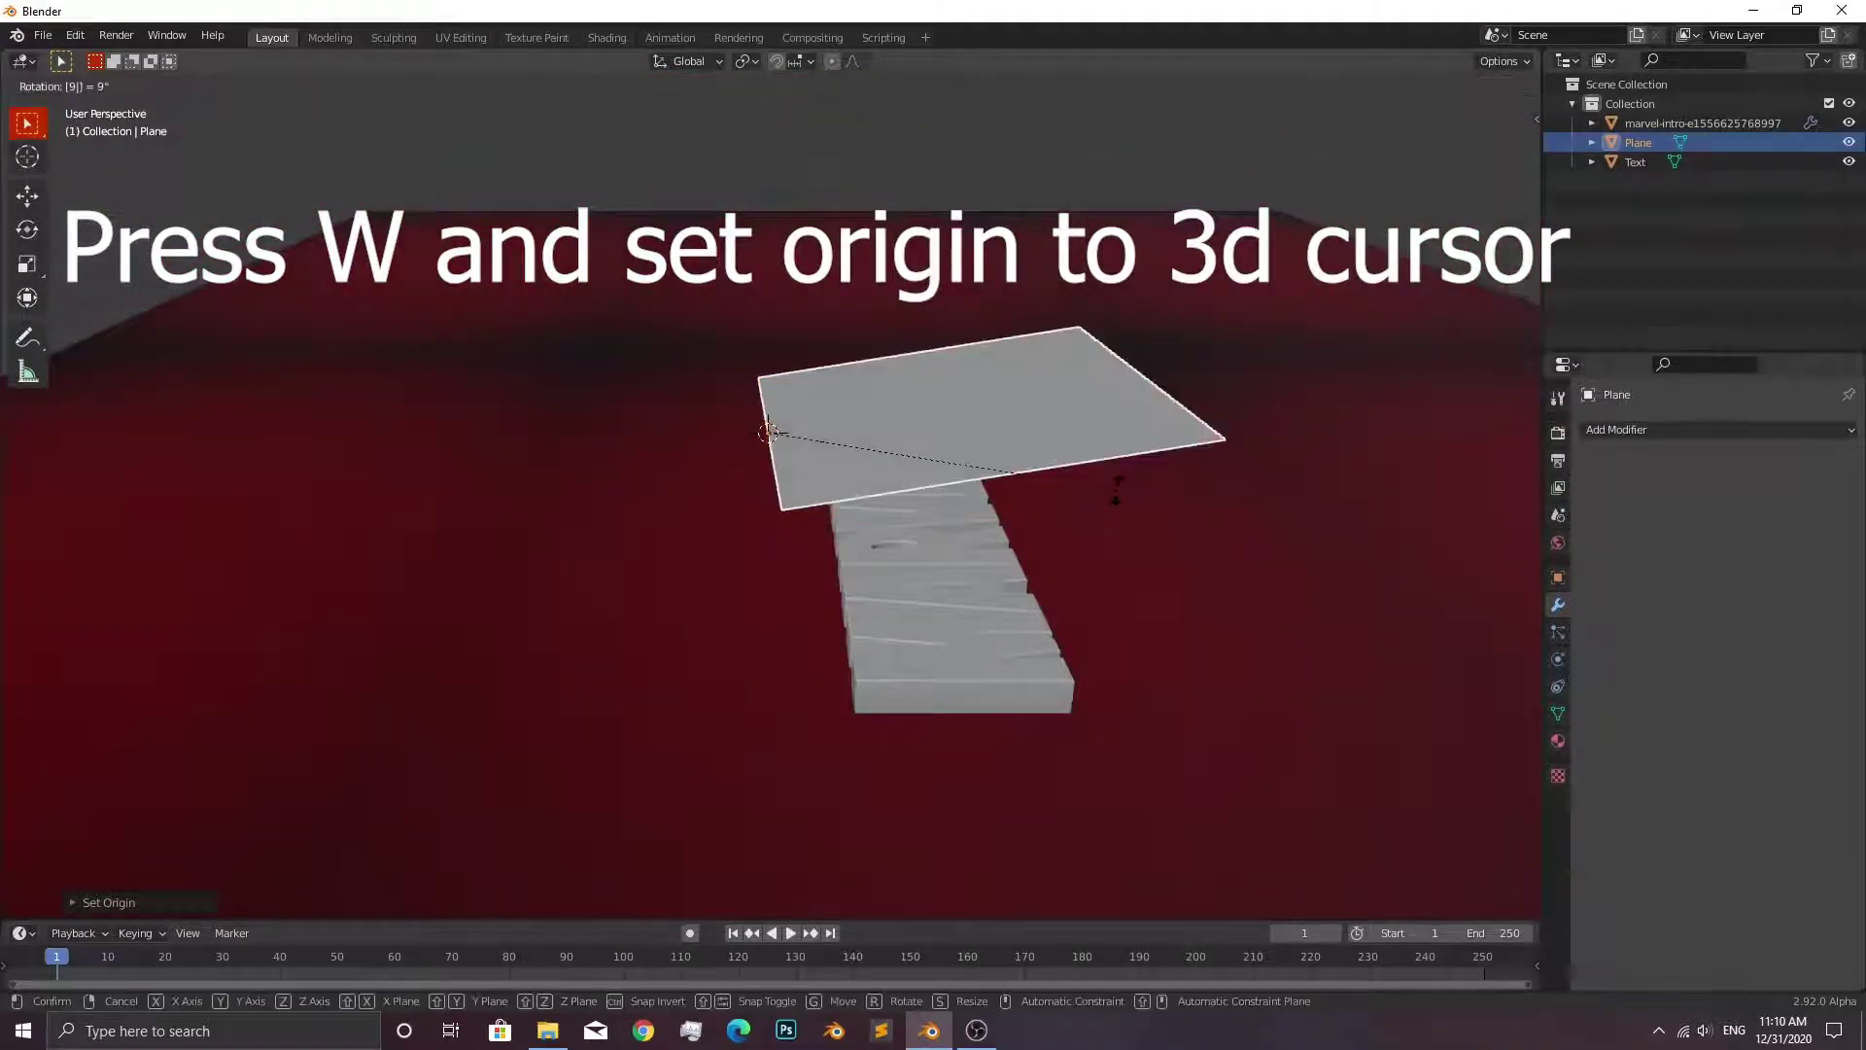
text(0x)
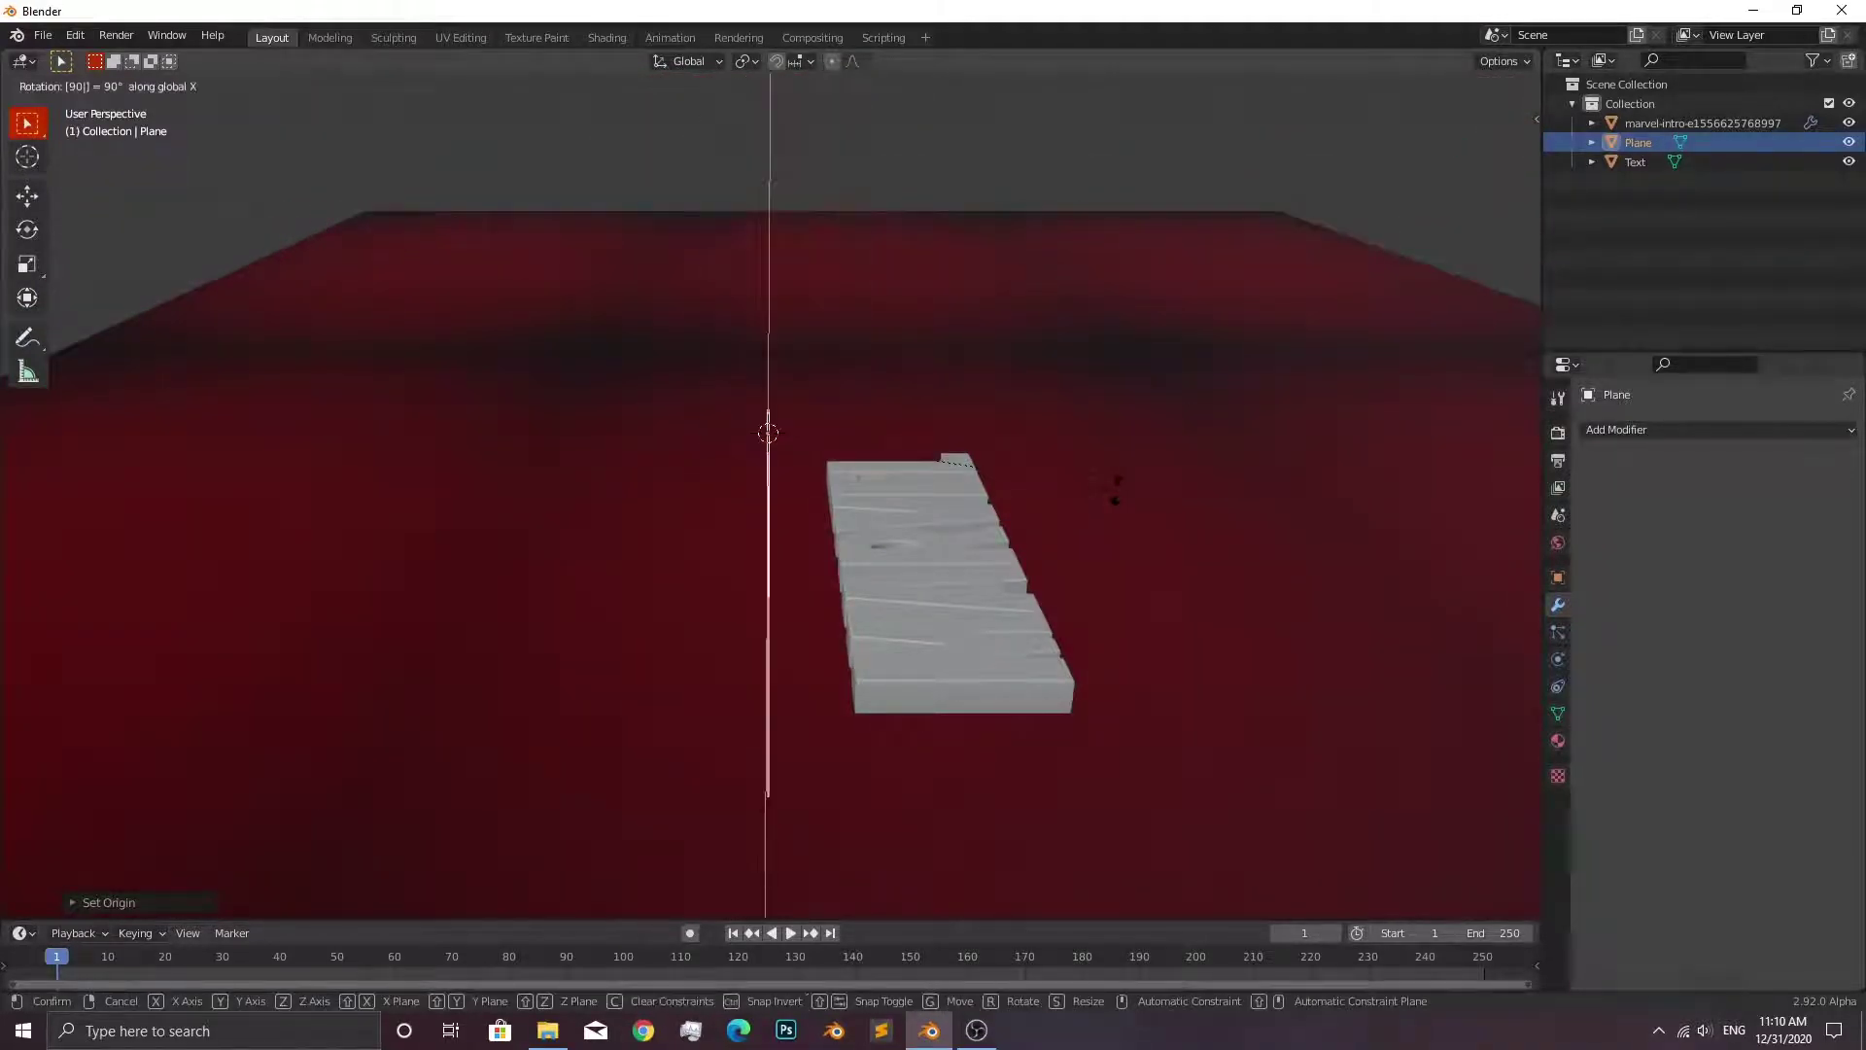
text(r)
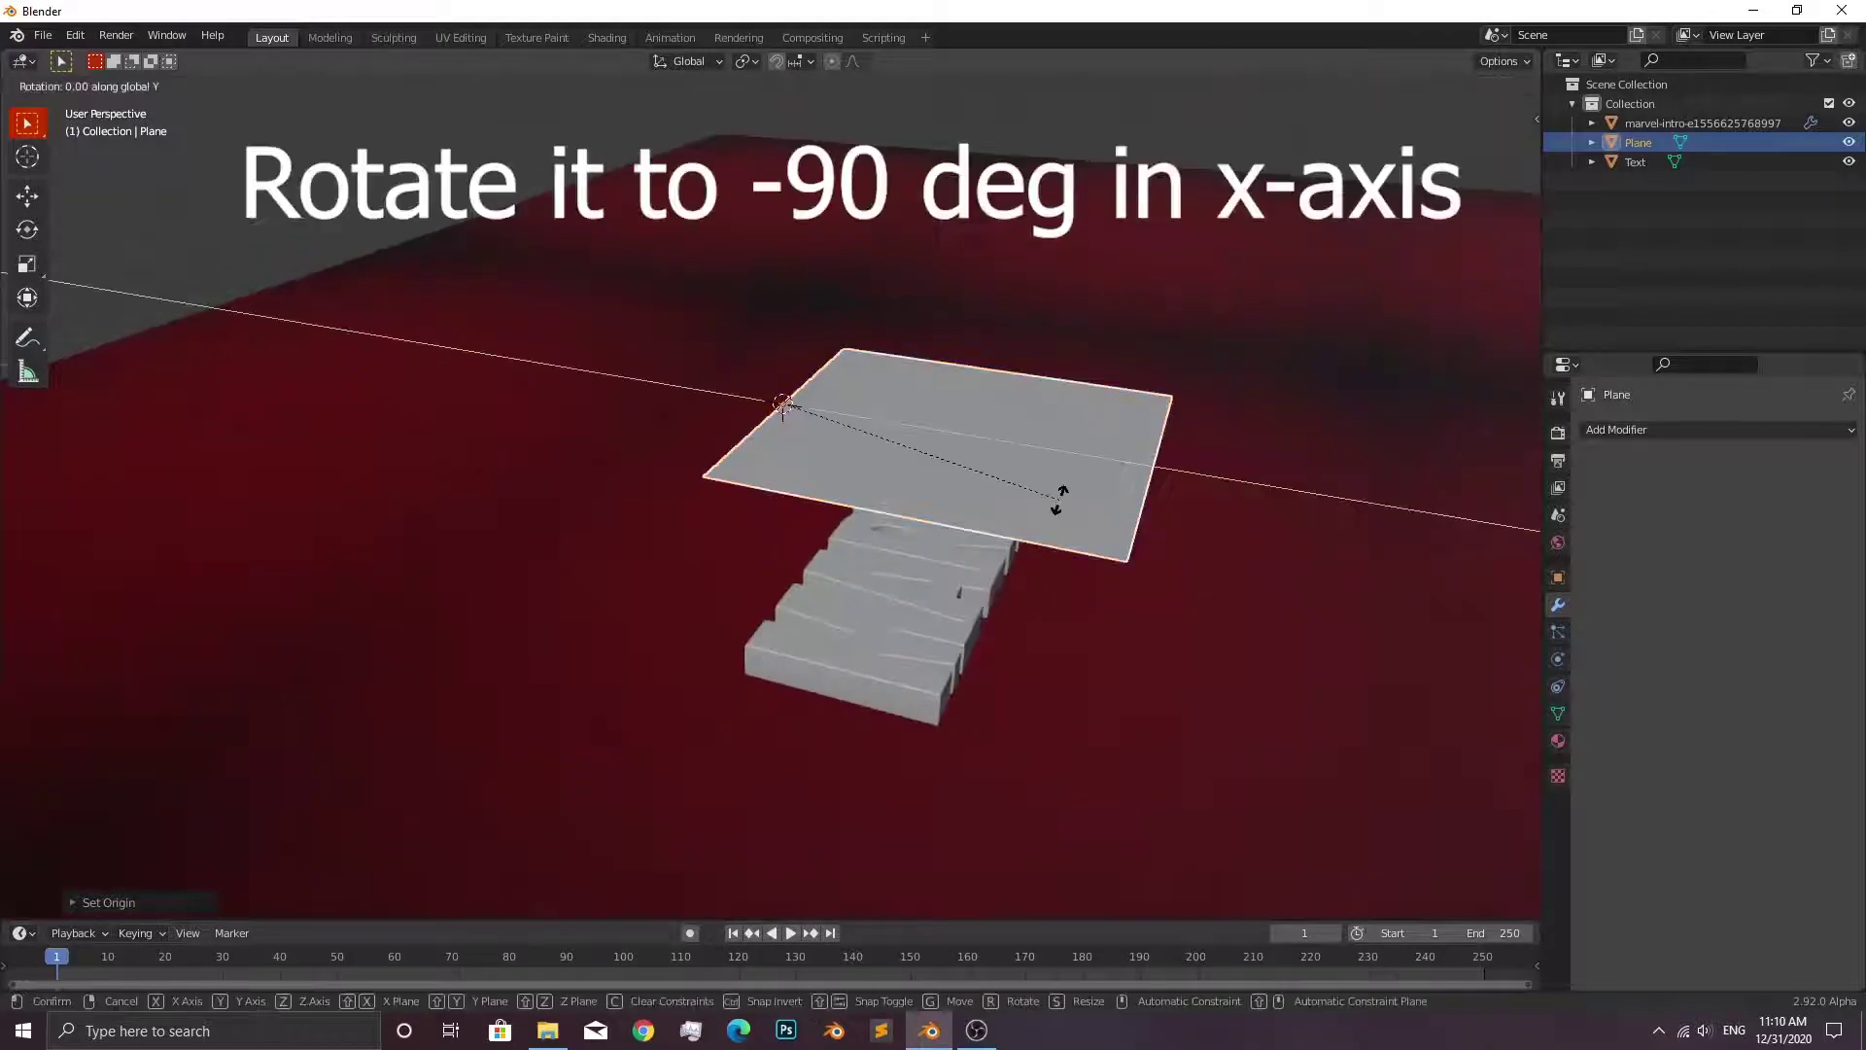
text(90y)
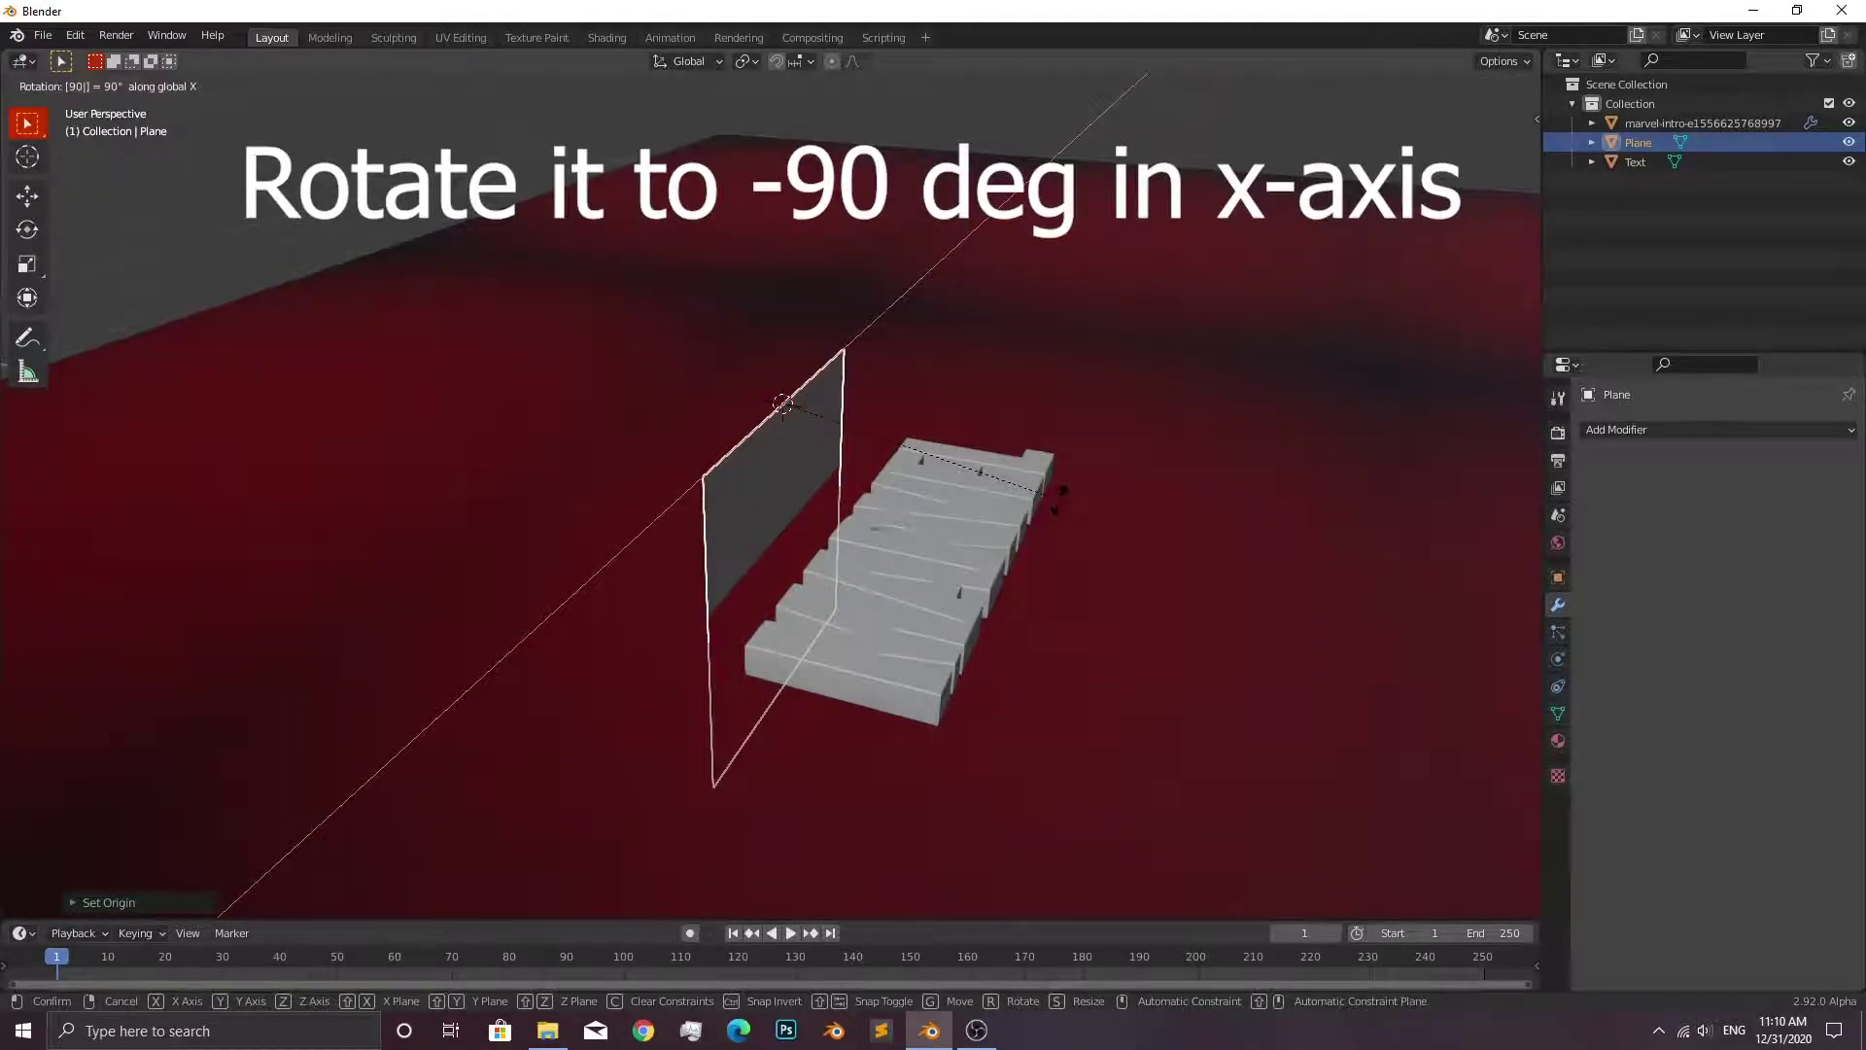
key(minus)
key(Return)
Lower the plane along Z onto the floor, resize it, and apply its transforms.
mouse_move(1059, 499)
middle_down()
mouse_move(1038, 465)
mouse_move(1063, 443)
mouse_move(1118, 476)
mouse_move(1121, 401)
mouse_move(1036, 486)
middle_up()
key(g)
key(x)
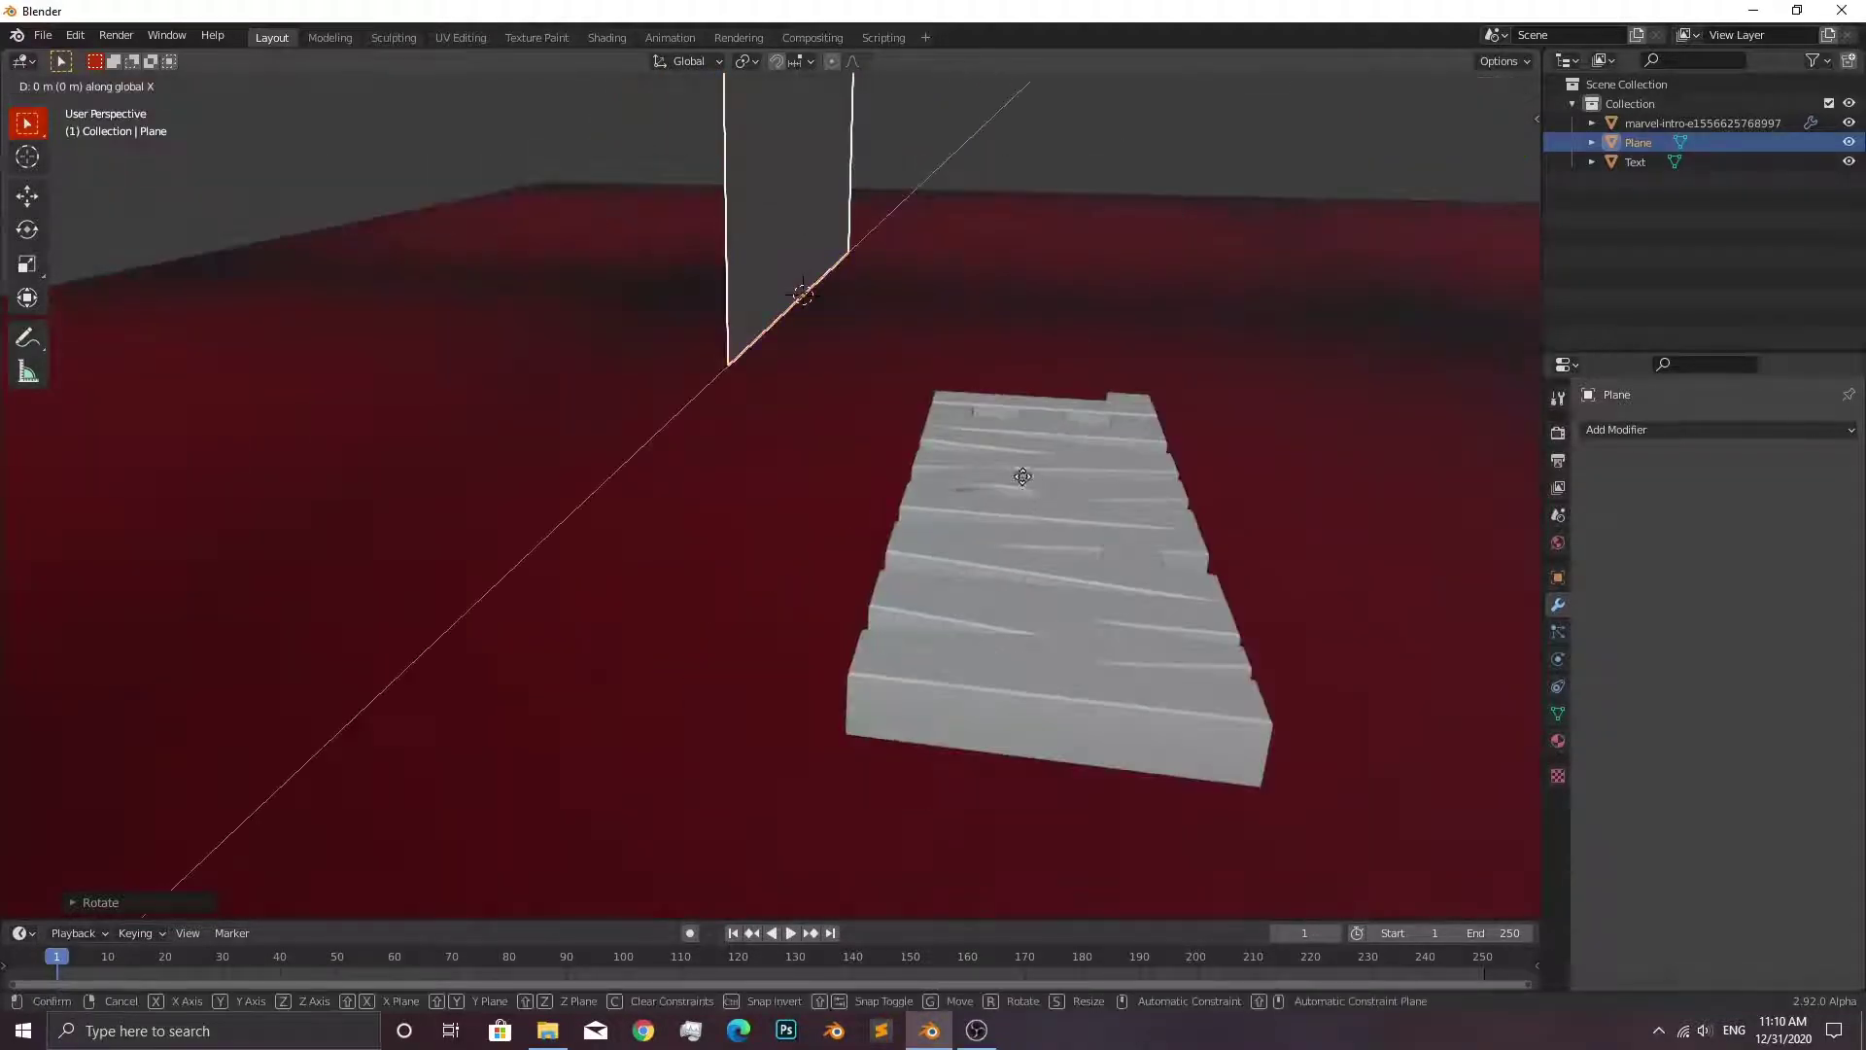
key(z)
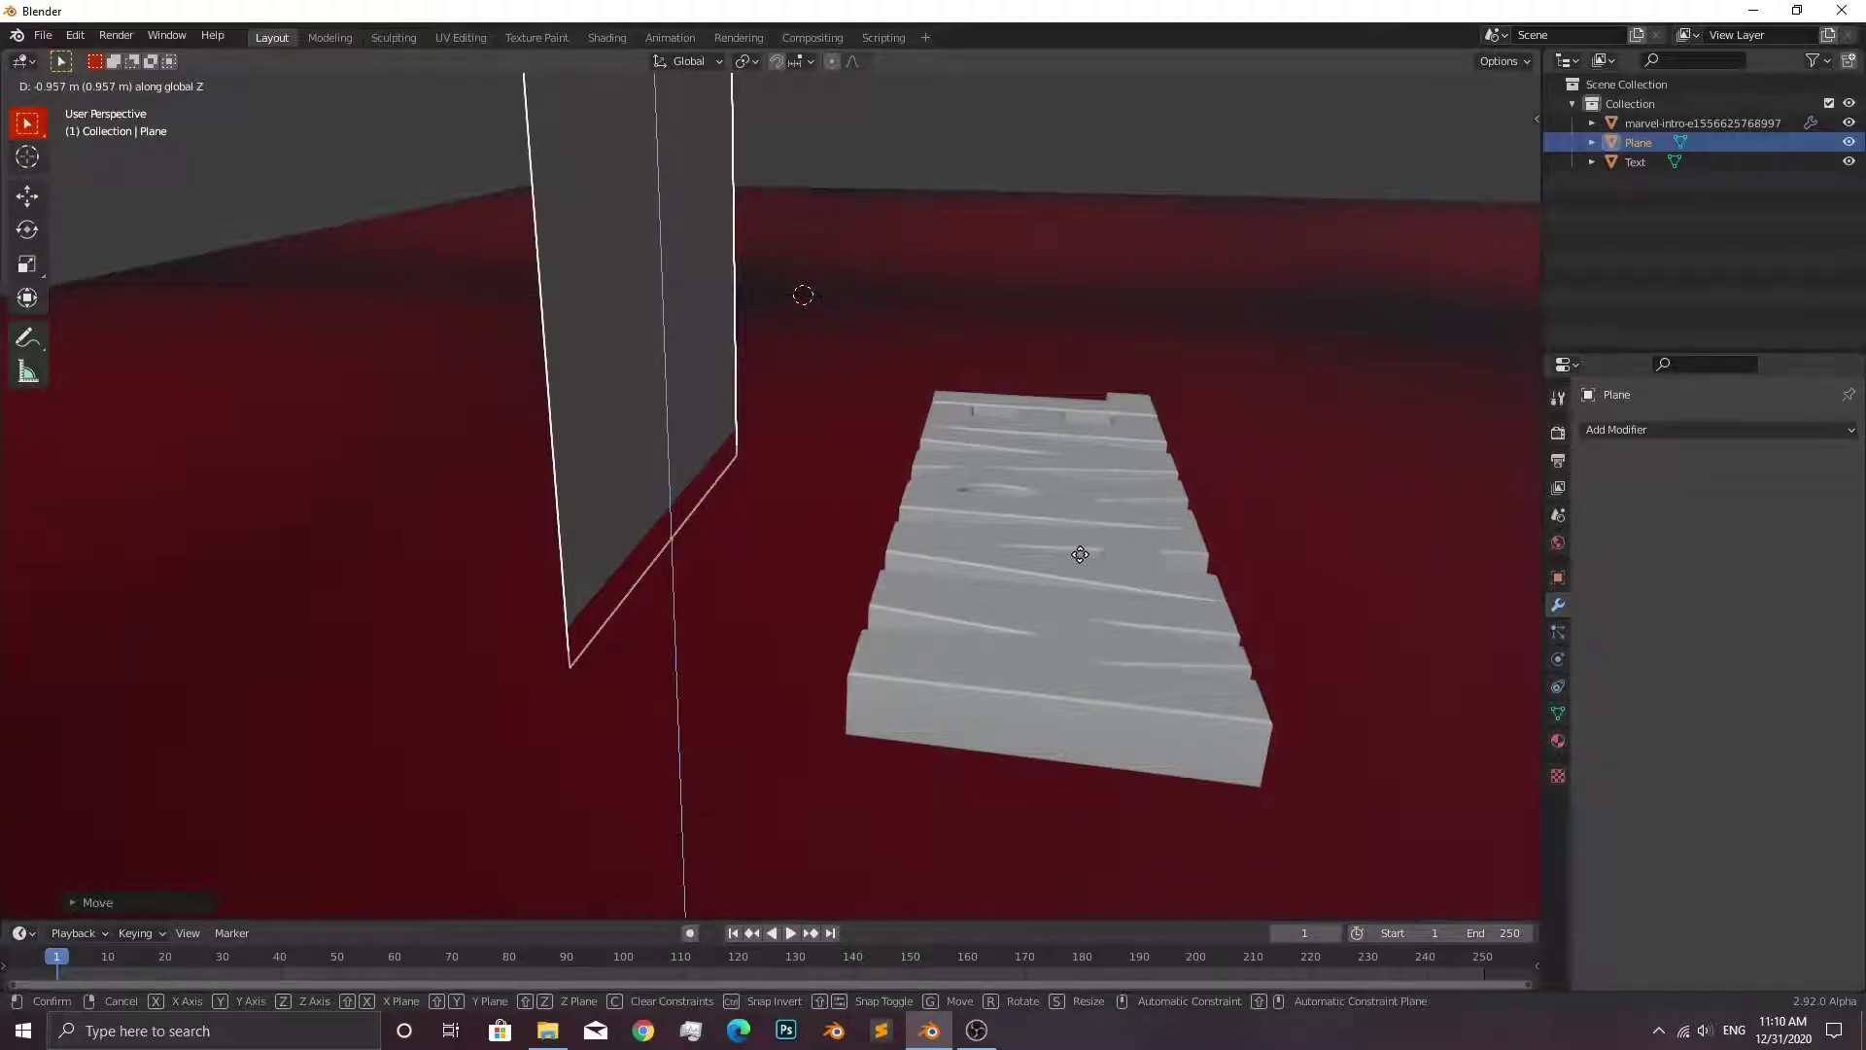
click(1080, 554)
mouse_move(1081, 523)
middle_down()
mouse_move(778, 512)
mouse_move(964, 509)
mouse_move(797, 447)
mouse_move(889, 377)
mouse_move(941, 437)
mouse_move(797, 409)
mouse_move(783, 276)
mouse_move(861, 329)
middle_up()
key(s)
click(1001, 521)
key(ctrl+a)
click(888, 377)
Stand the plane upright with a 90° X rotation, widen it along X, and apply scale.
text(rx90)
key(Escape)
text(rx90)
key(Return)
key(s)
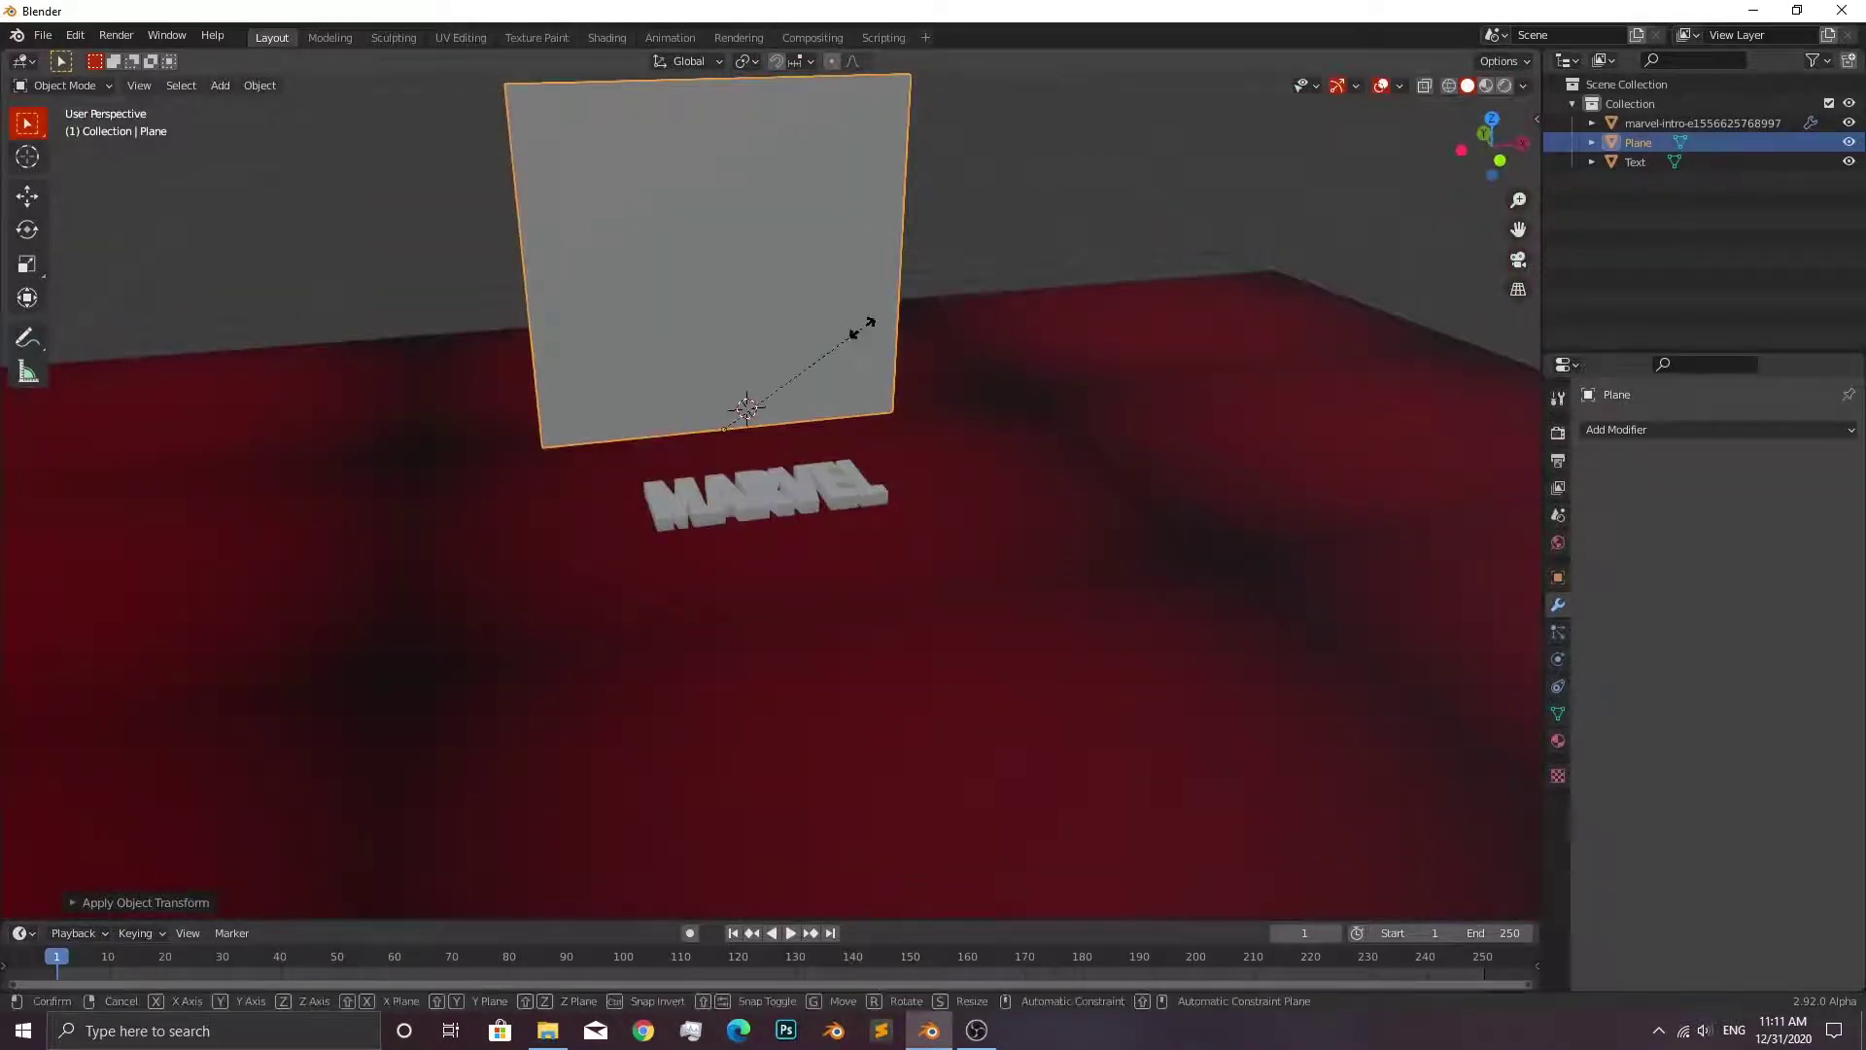
key(x)
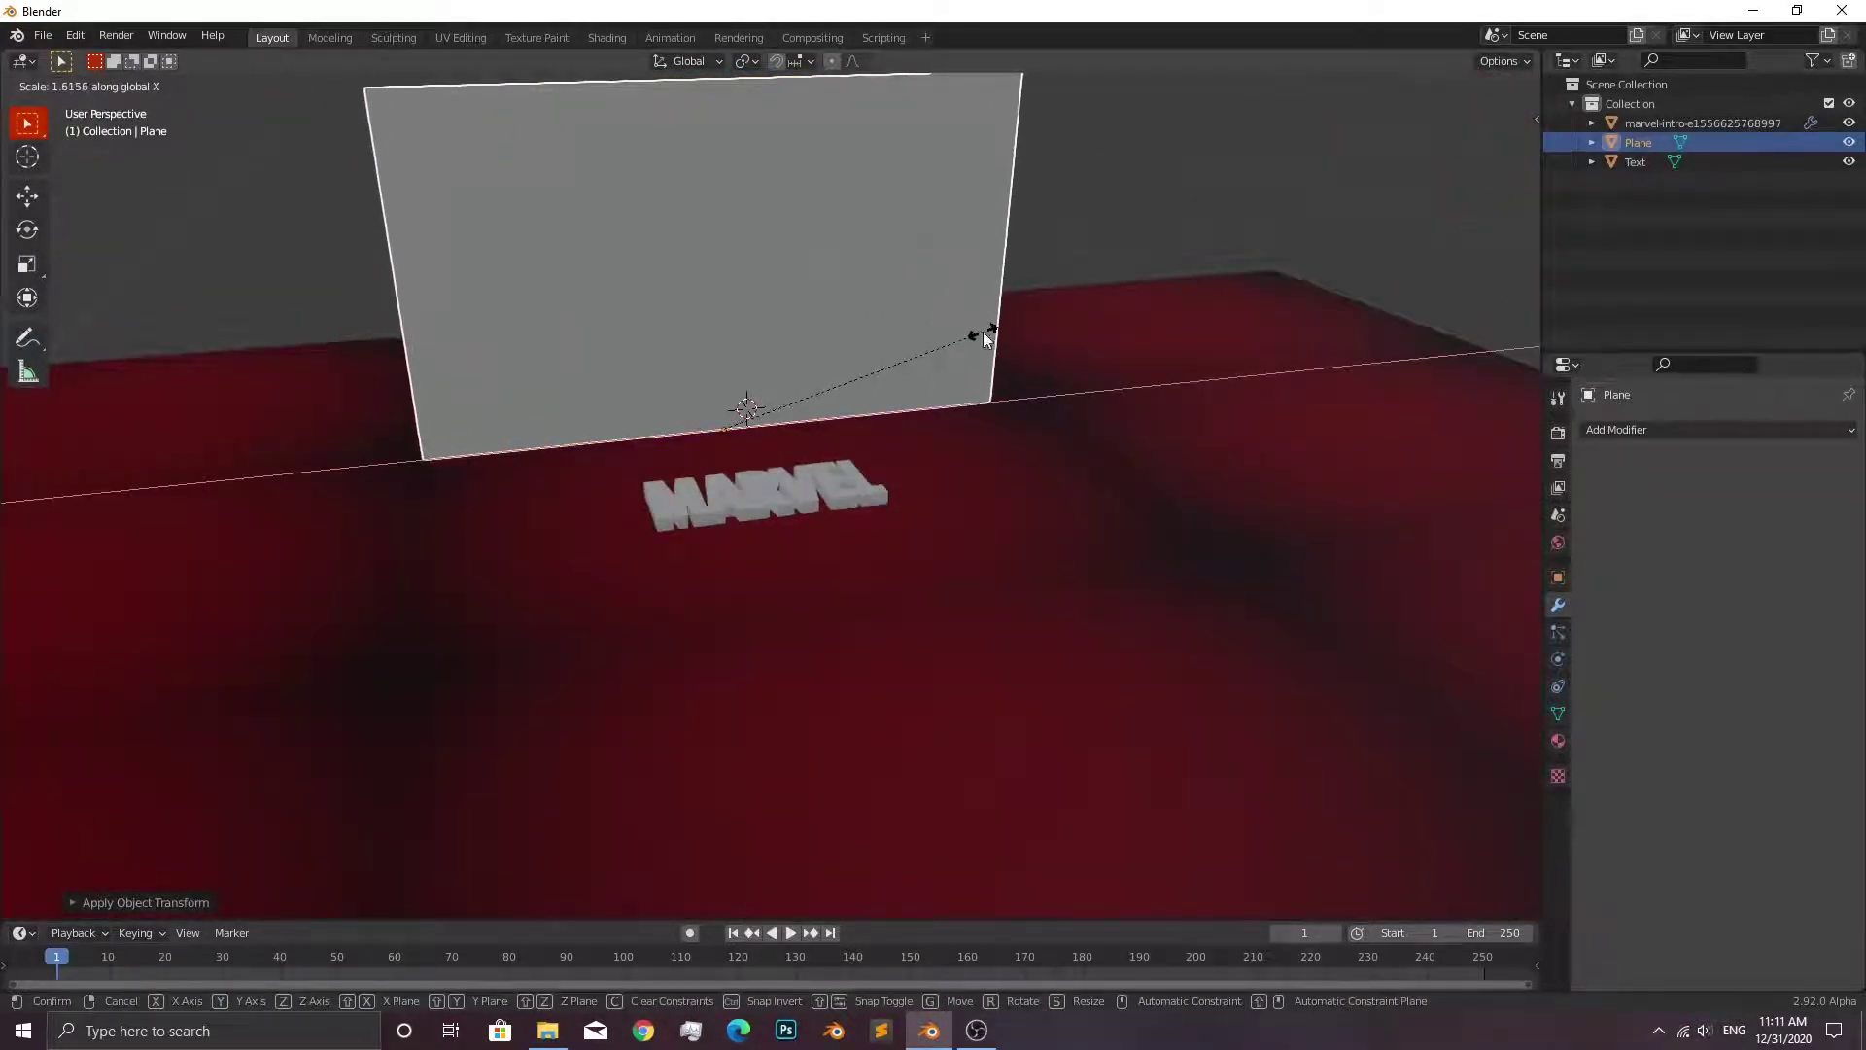
click(983, 330)
key(ctrl+a)
middle_drag(958, 334, 993, 358)
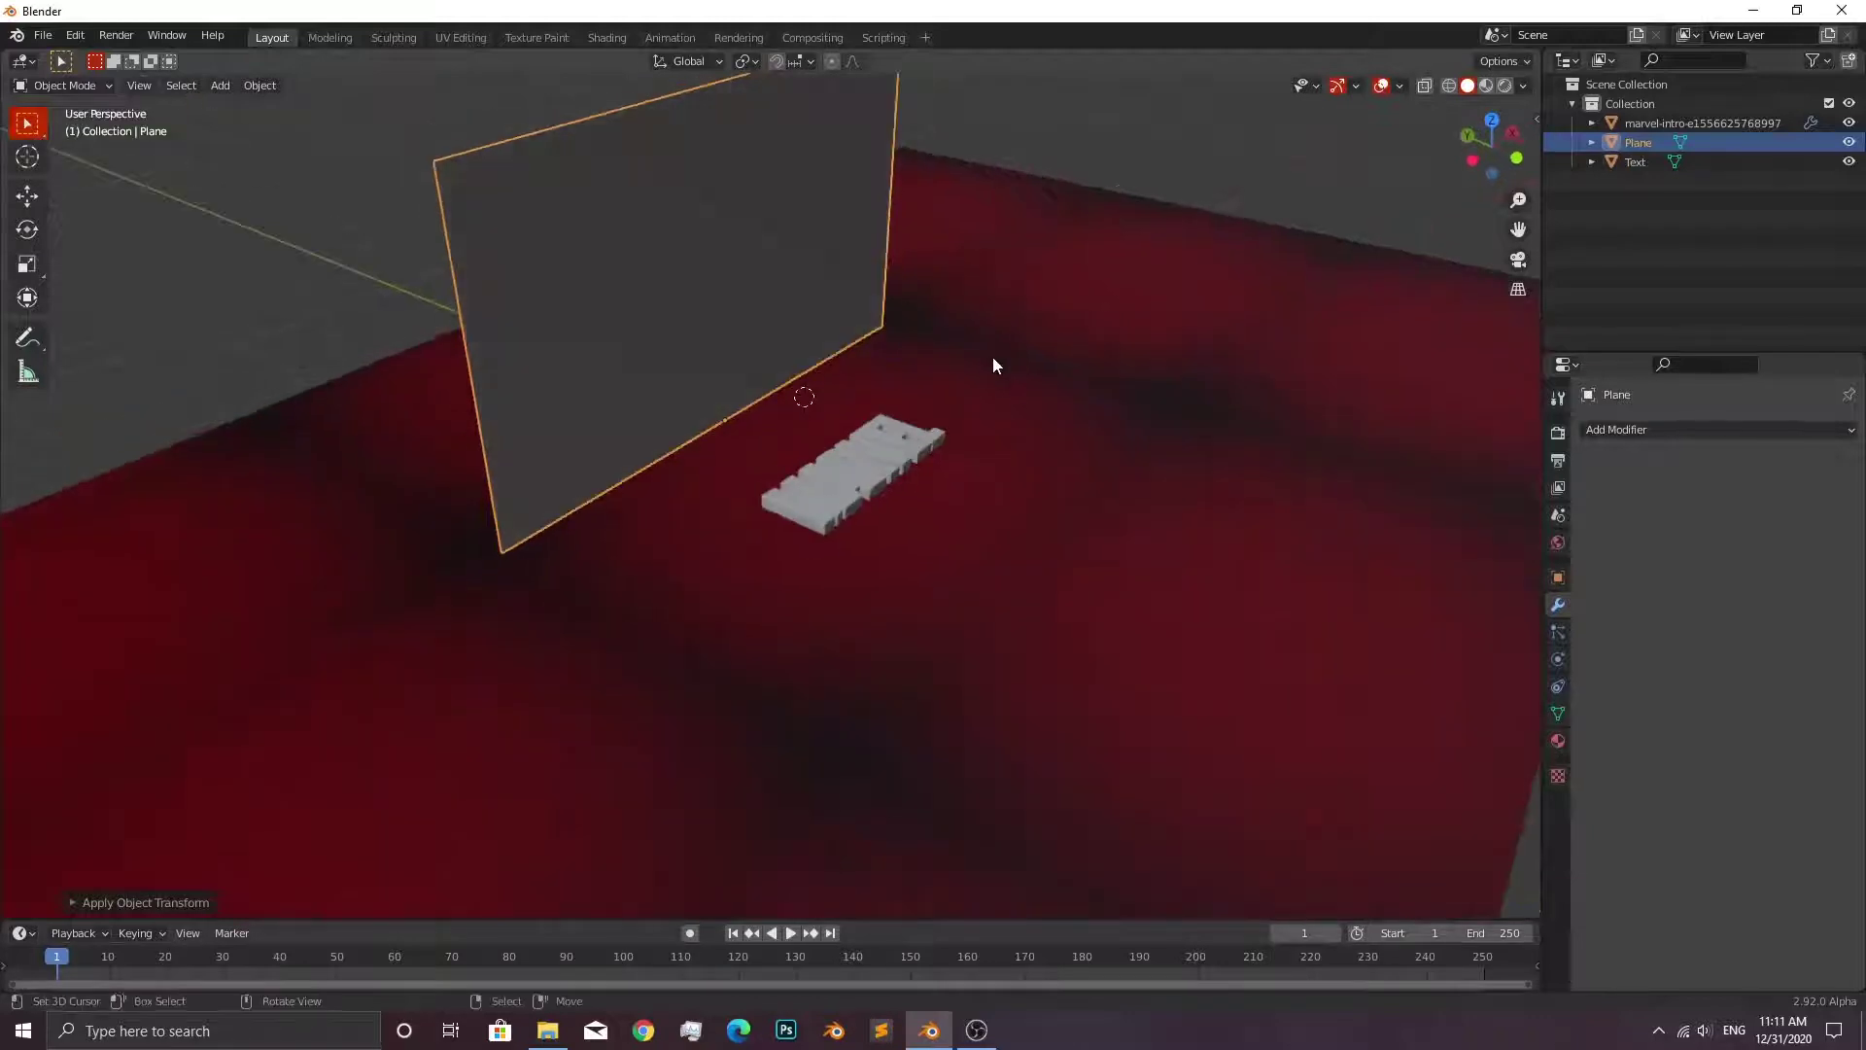
Cancel the stray X rotation and orbit closer to the MARVEL text and backdrop wall.
text(rx90)
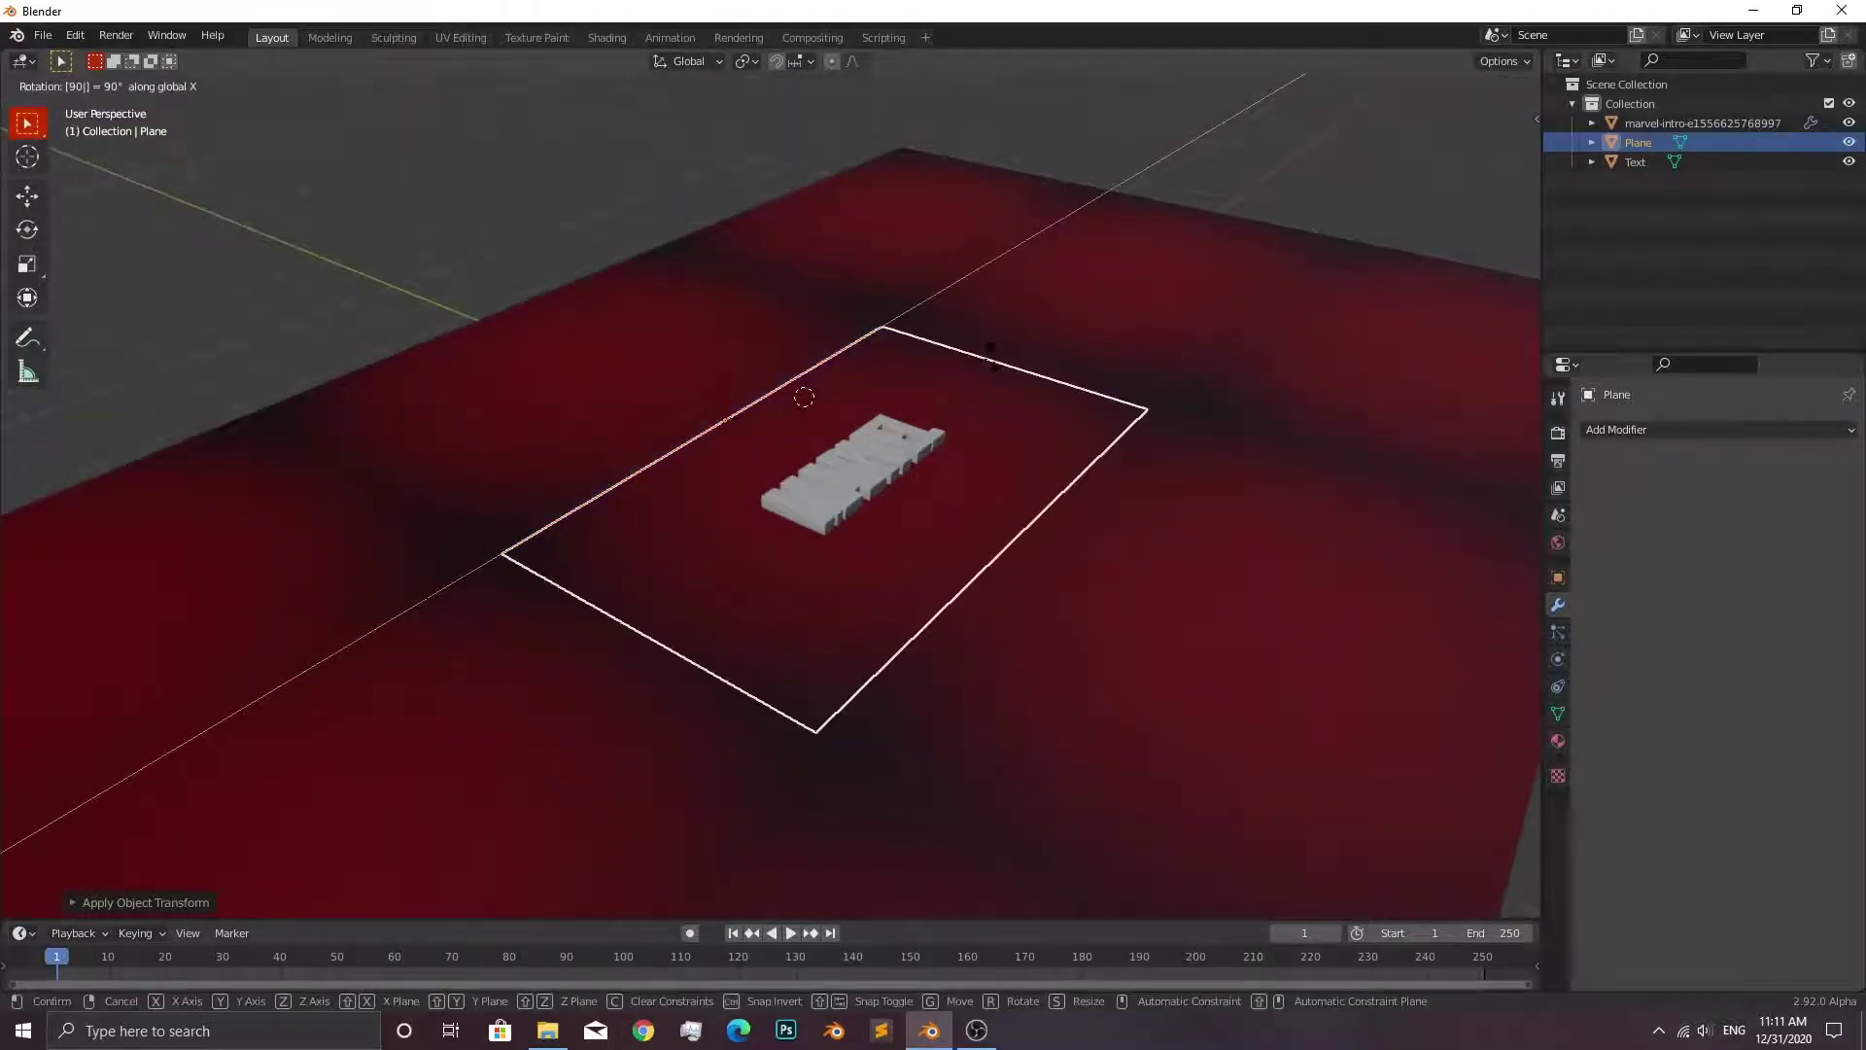
key(Escape)
mouse_move(959, 353)
middle_down()
mouse_move(884, 305)
mouse_move(981, 387)
middle_up()
mouse_move(1018, 489)
middle_down()
mouse_move(1020, 404)
mouse_move(988, 475)
mouse_move(960, 383)
mouse_move(979, 442)
mouse_move(912, 412)
mouse_move(1021, 475)
mouse_move(1004, 483)
mouse_move(1003, 446)
mouse_move(982, 500)
mouse_move(855, 513)
mouse_move(929, 535)
mouse_move(947, 579)
mouse_move(913, 480)
middle_up()
key(shift+a)
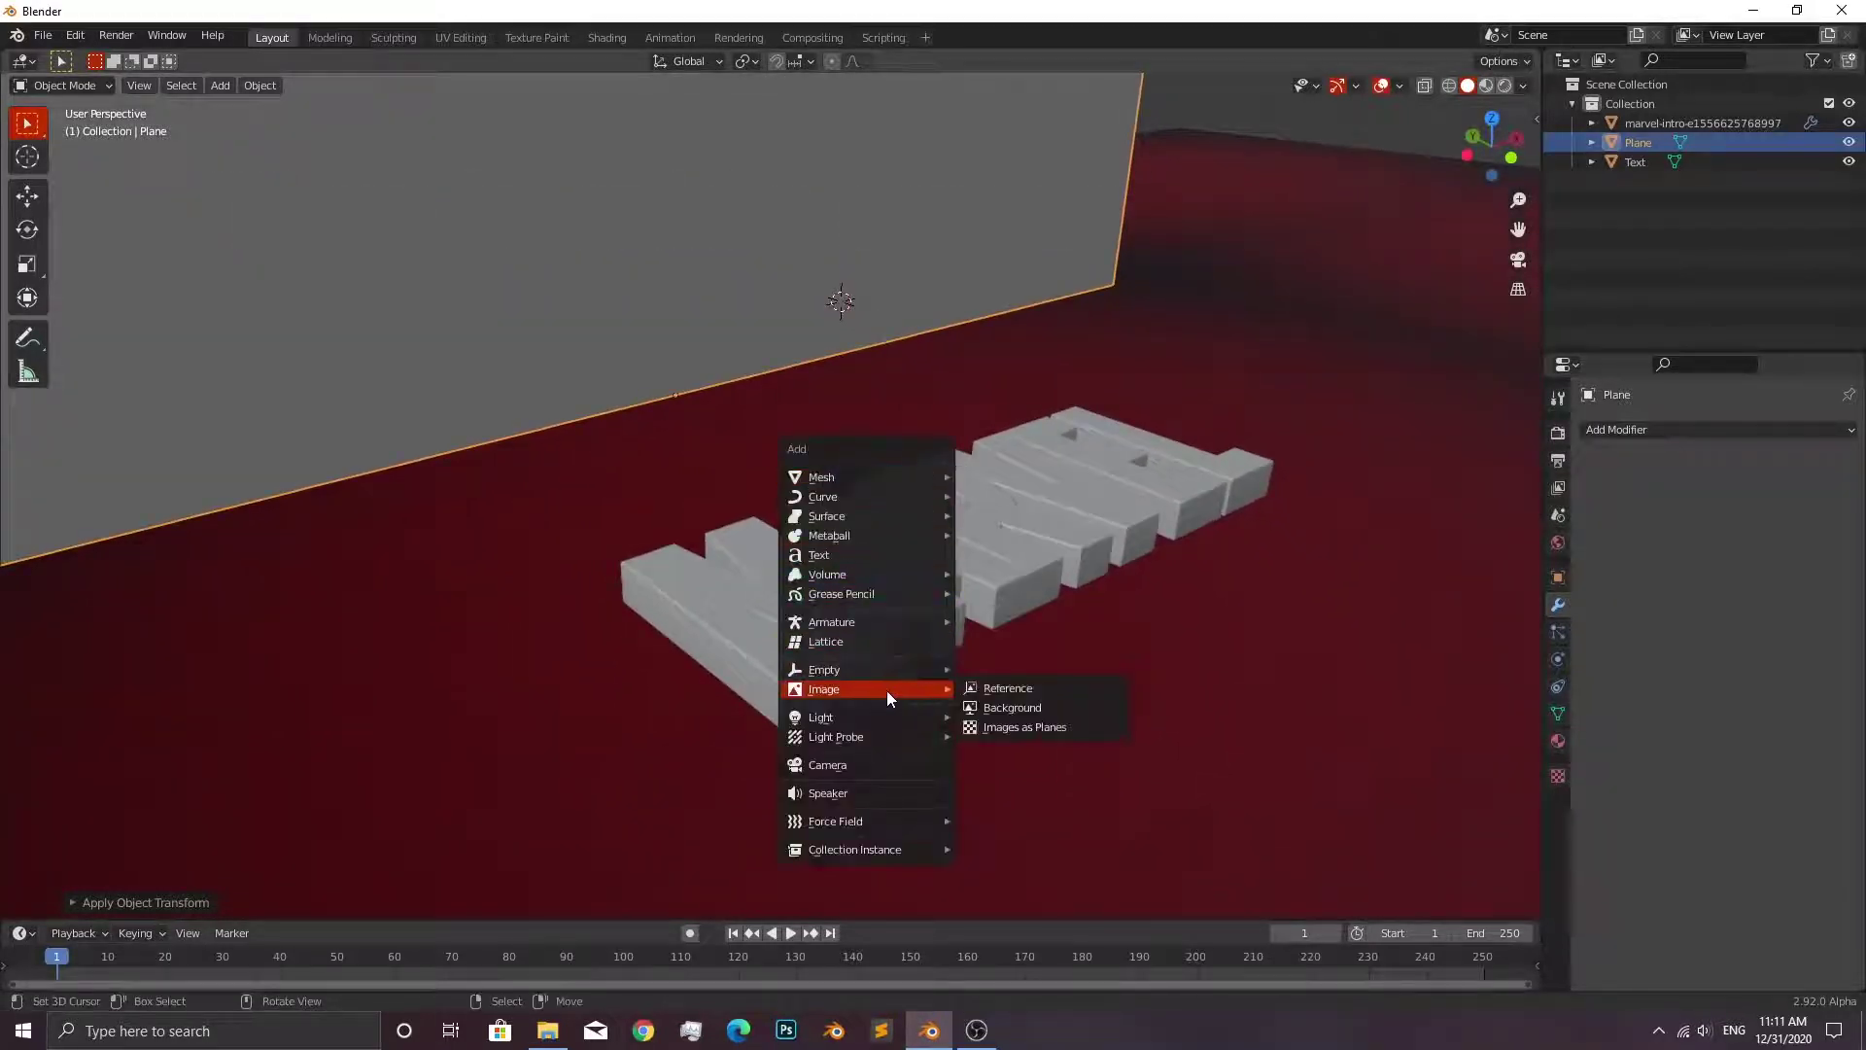
Add a camera, align it to the current view, and reposition it.
click(865, 763)
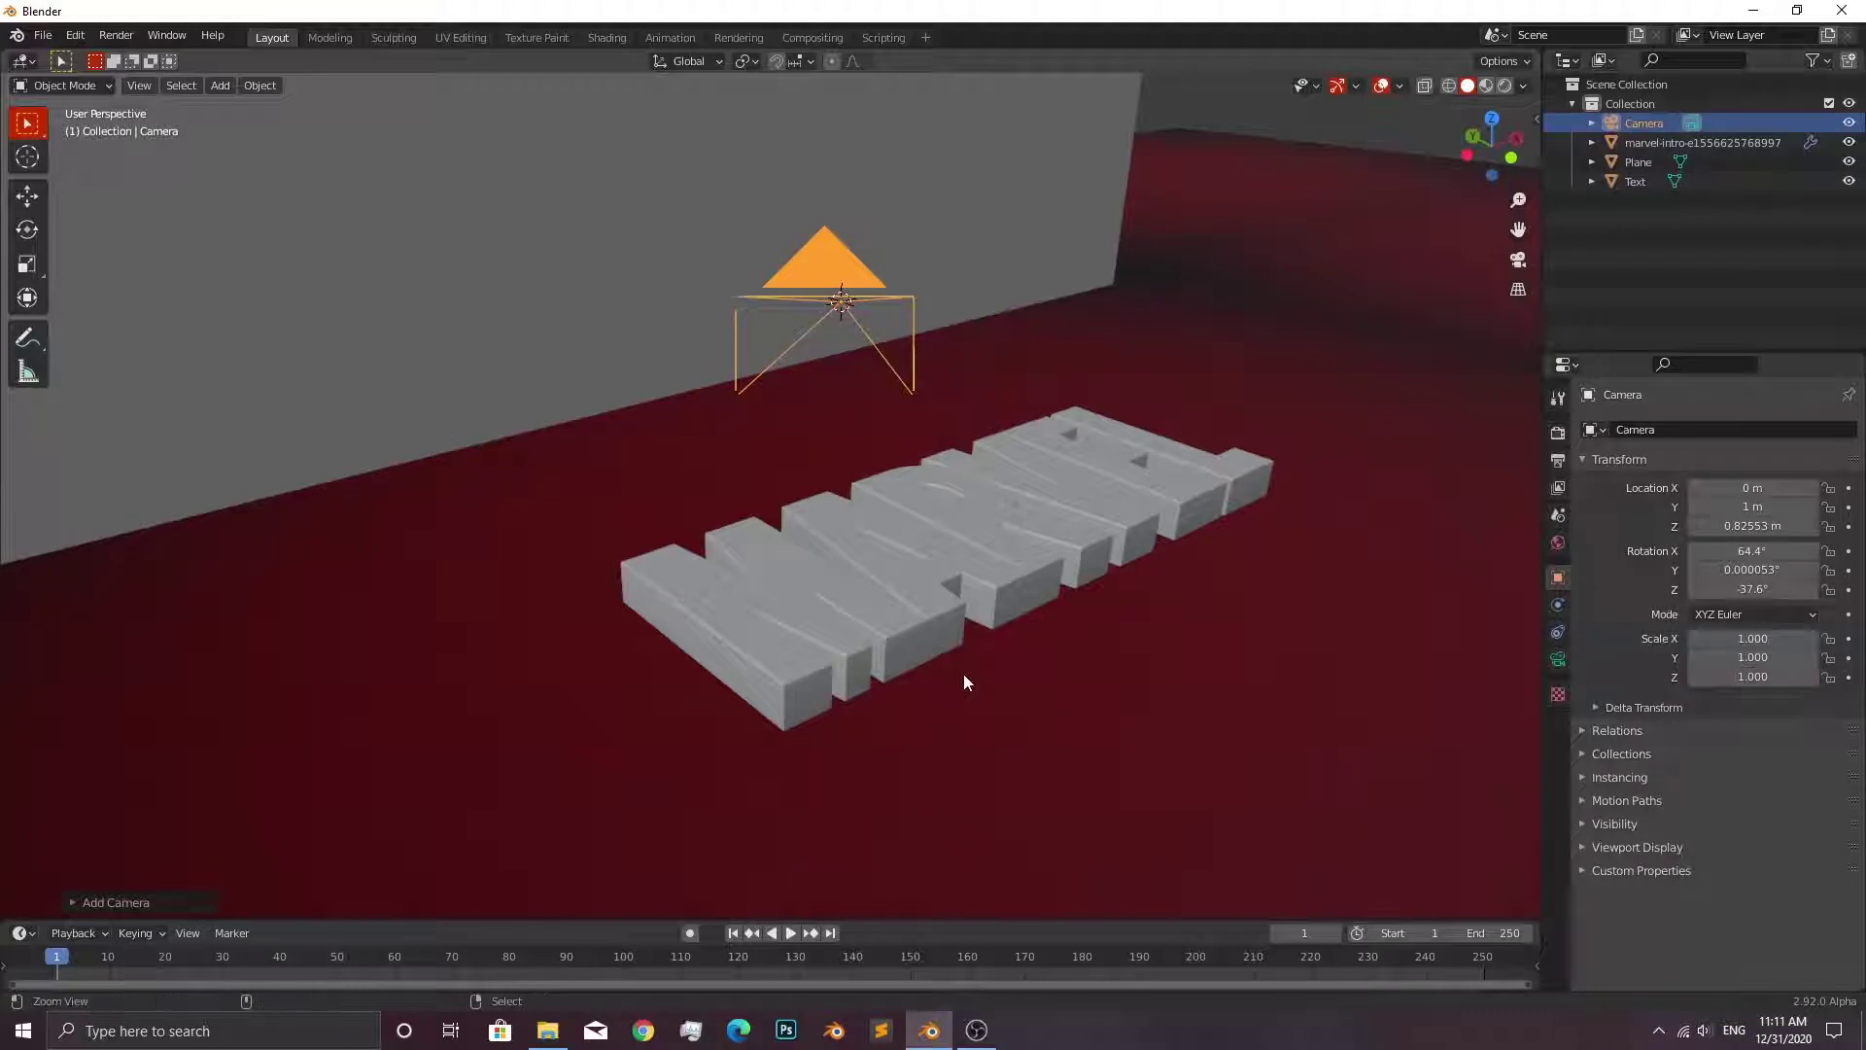
key(ctrl+alt+KP_0)
key(g)
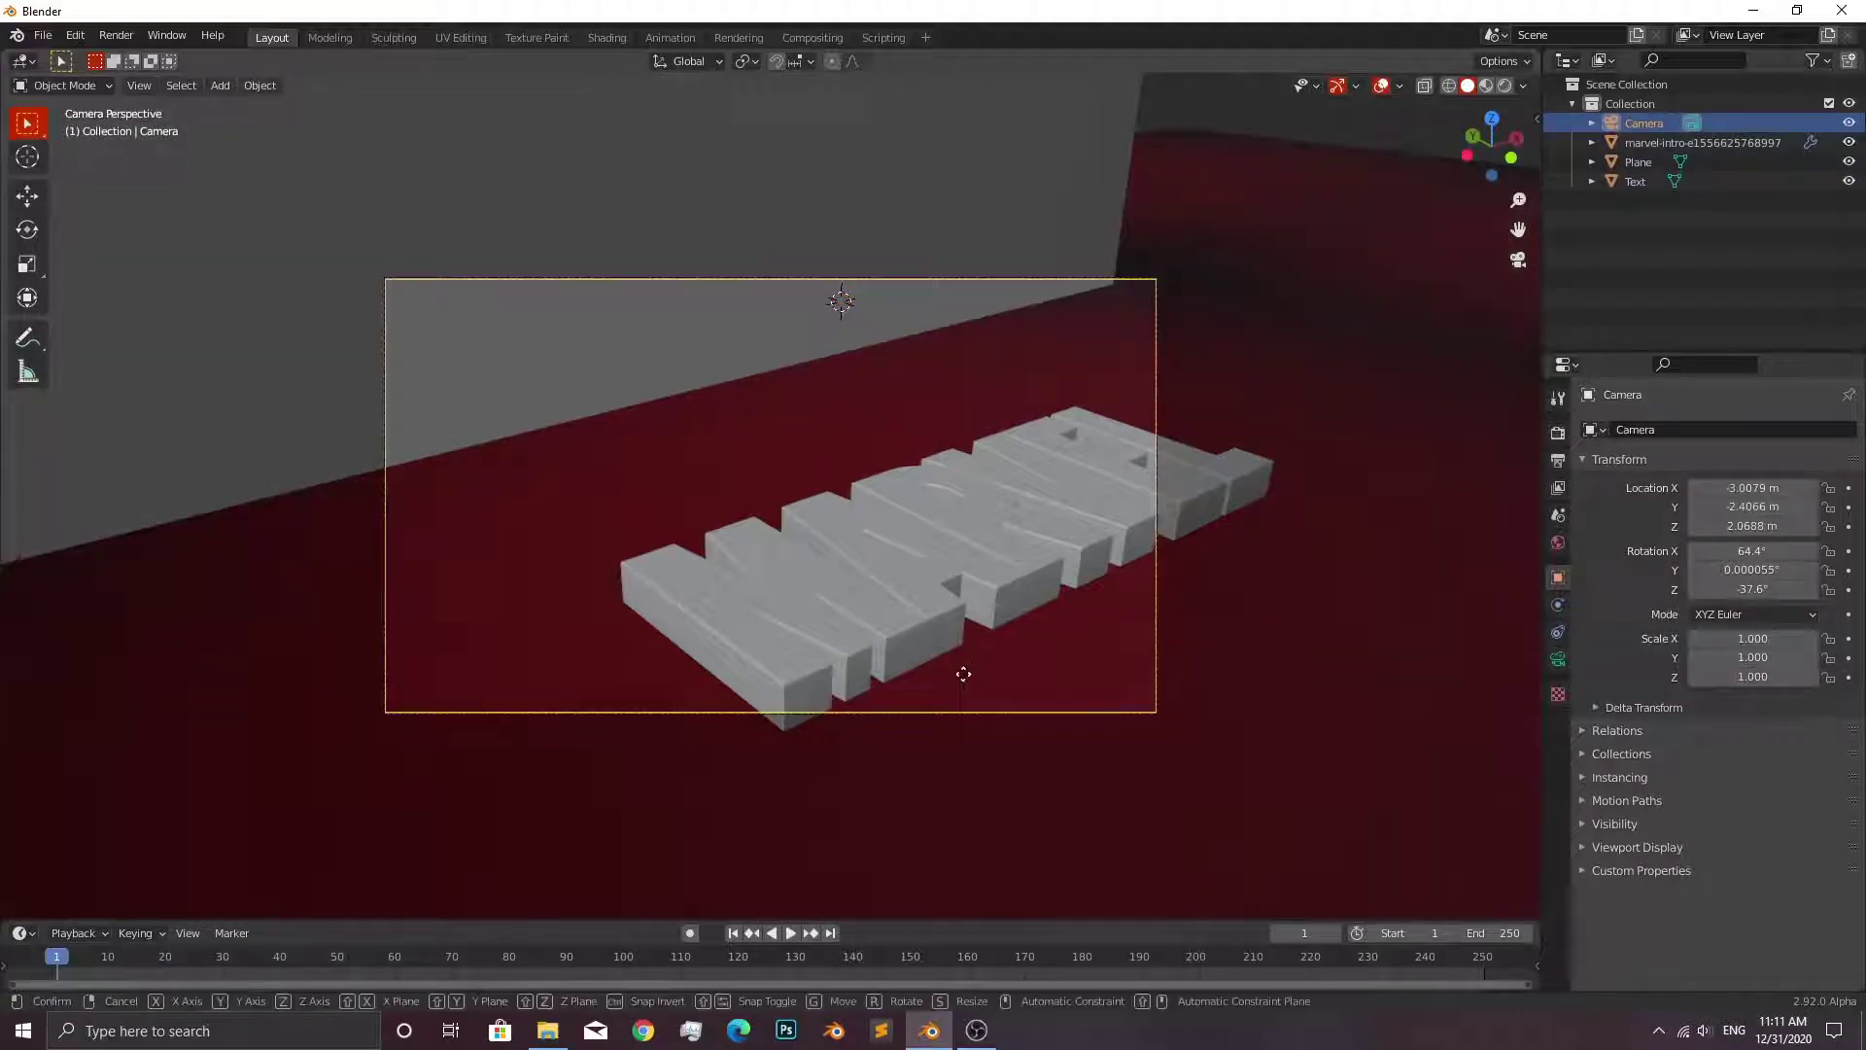
click(1087, 720)
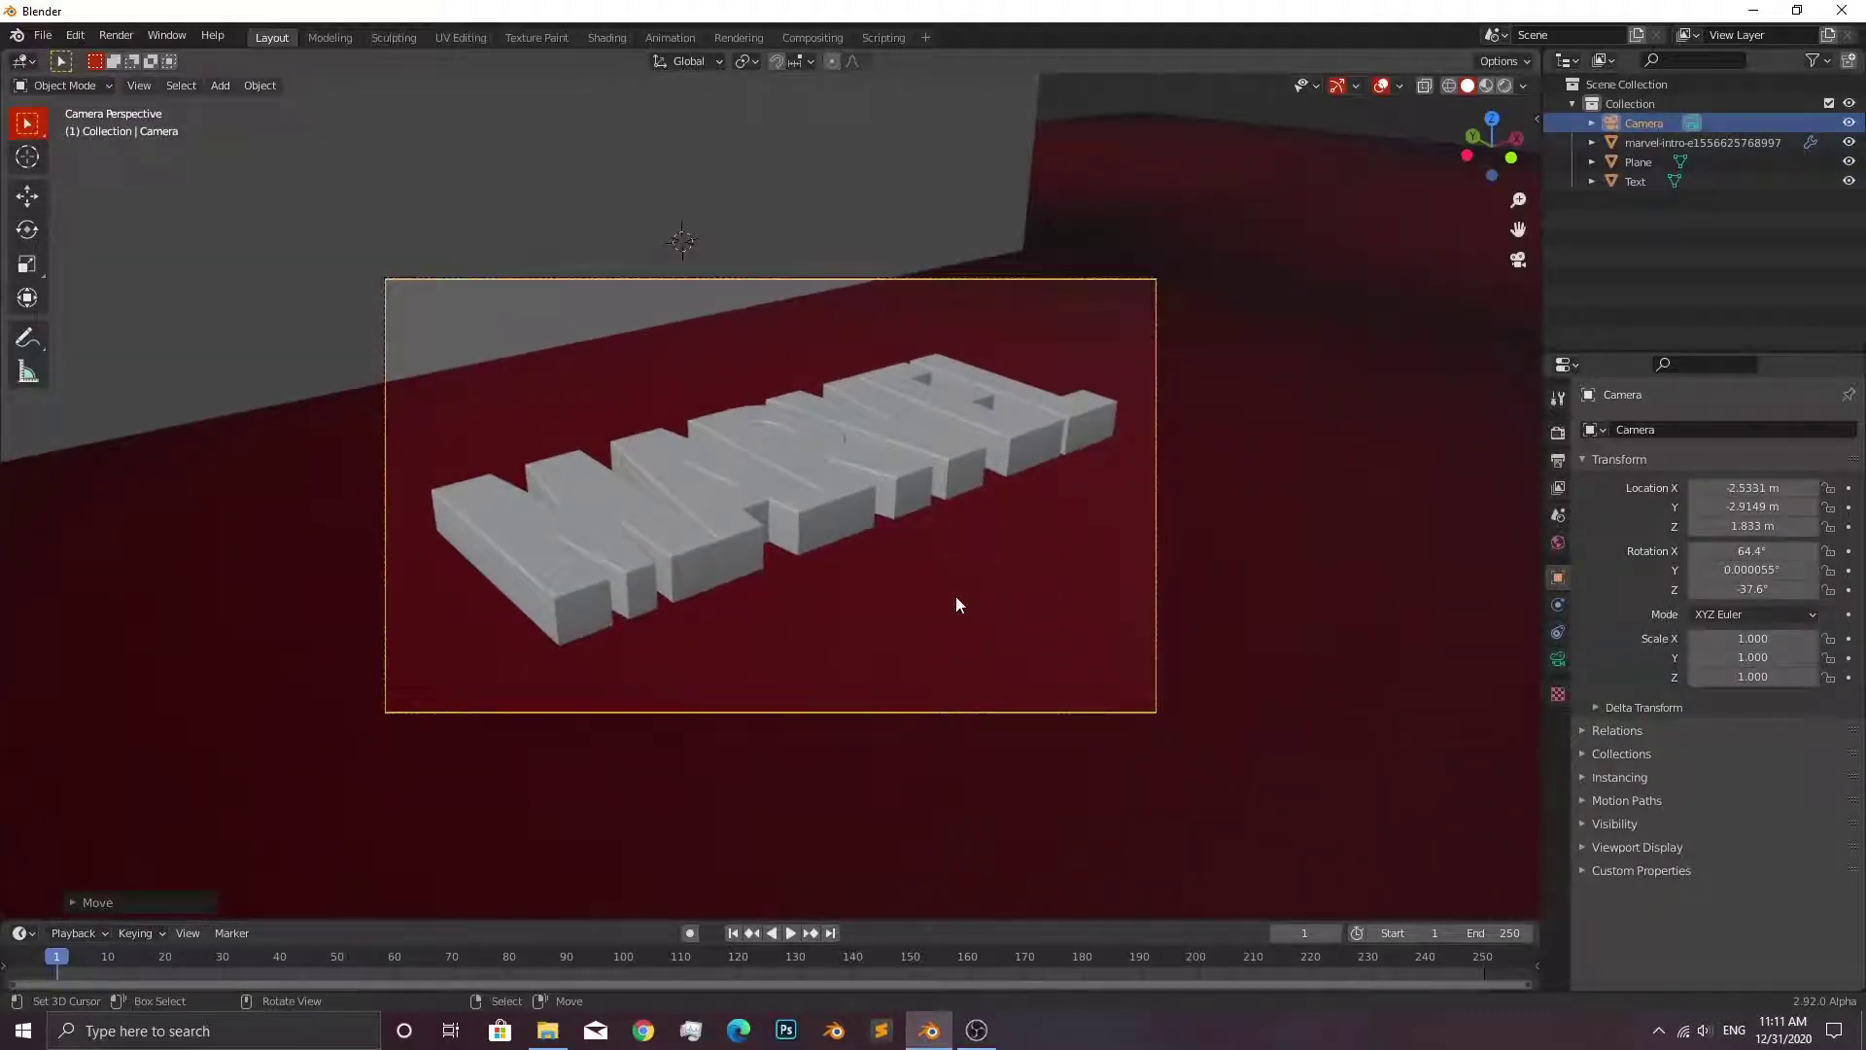
Frame the MARVEL text at an angle, then disable Lock Camera to View.
key(n)
key(n)
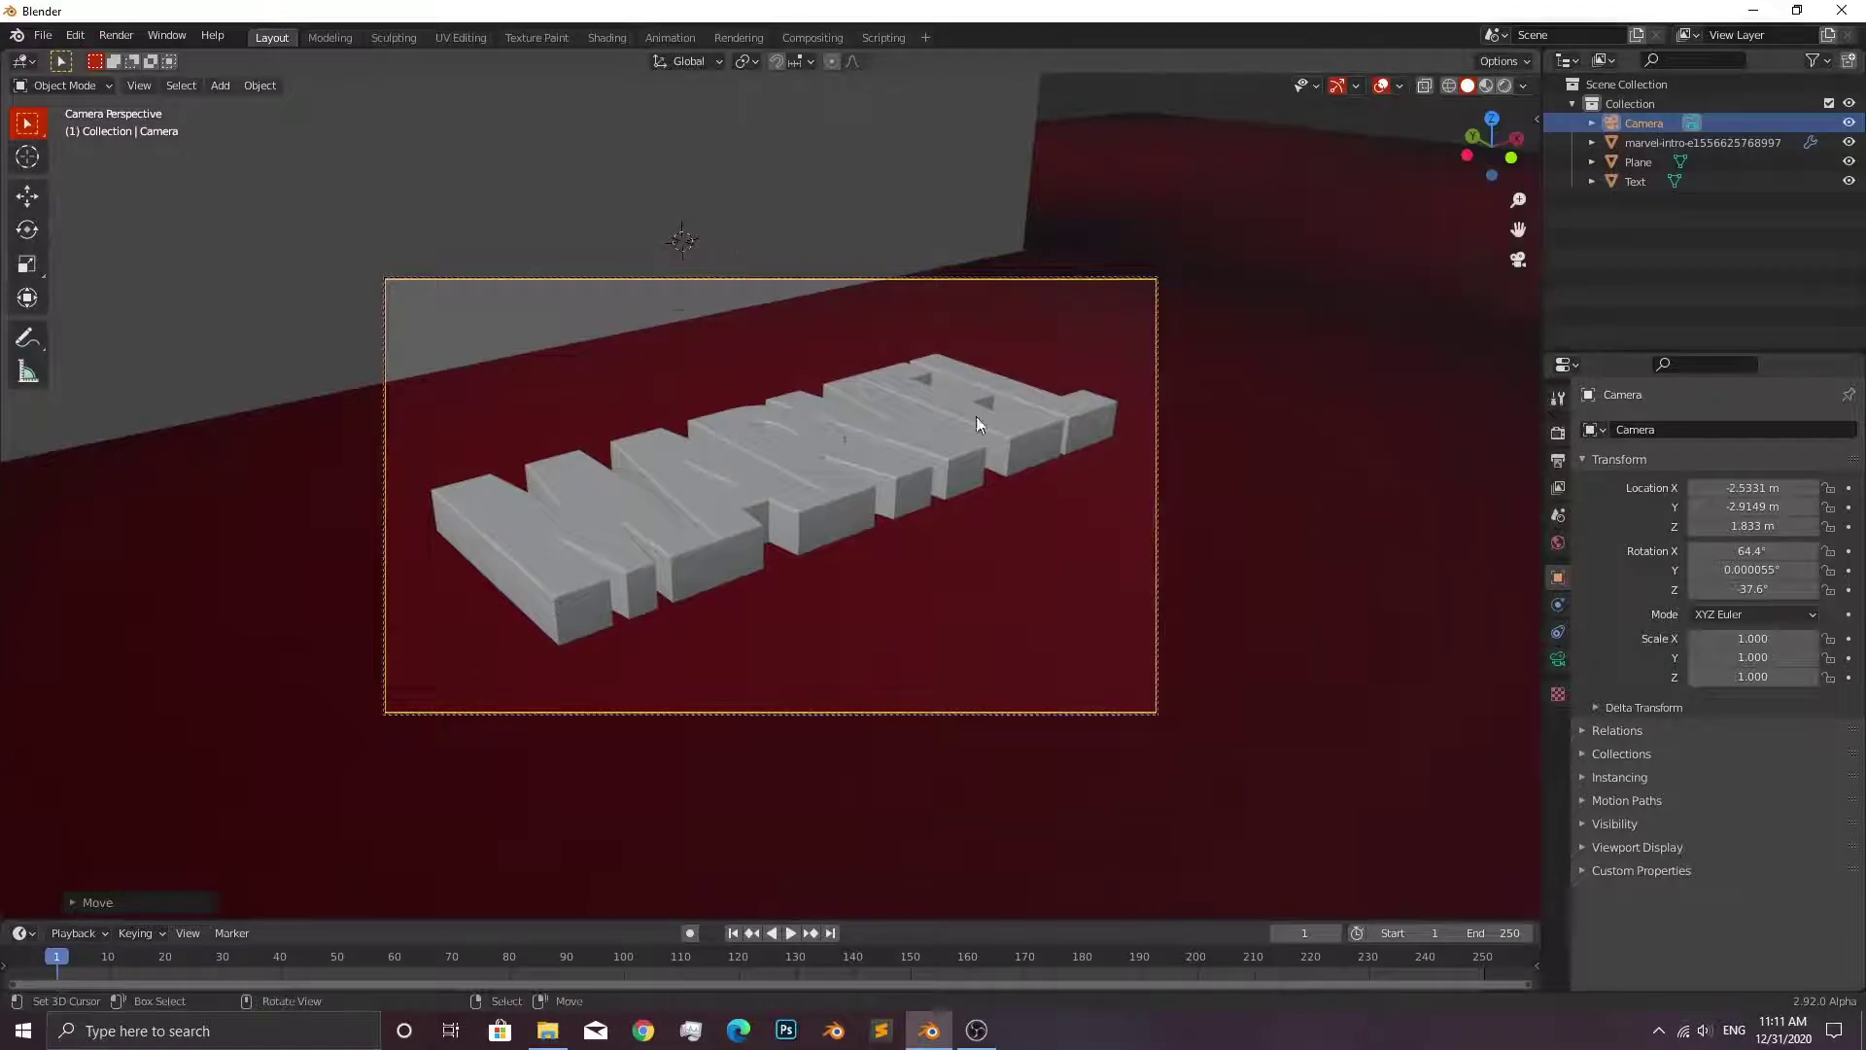
mouse_move(976, 416)
middle_down()
mouse_move(842, 456)
mouse_move(941, 473)
mouse_move(814, 492)
mouse_move(878, 510)
mouse_move(991, 434)
mouse_move(1007, 511)
mouse_move(1152, 459)
mouse_move(801, 548)
mouse_move(1040, 513)
mouse_move(972, 491)
middle_up()
key(n)
key(n)
scroll(962, 473, down, 2)
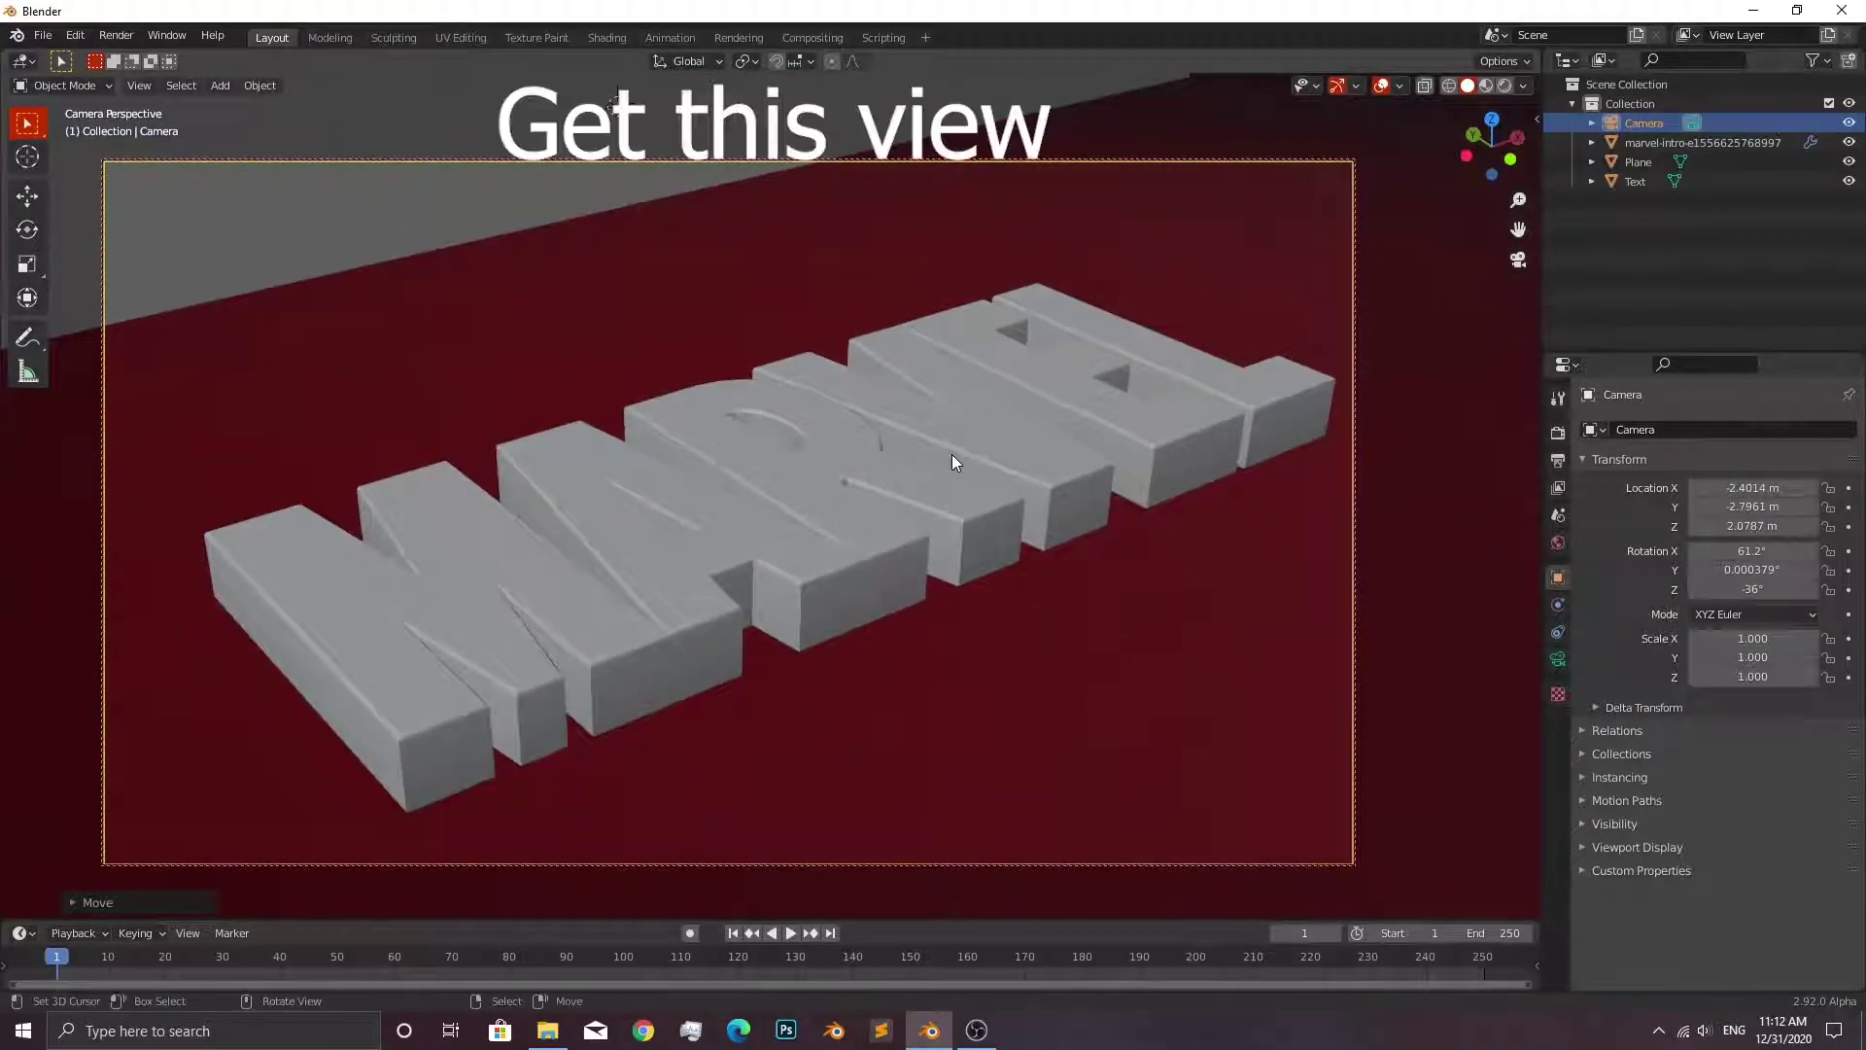
key(n)
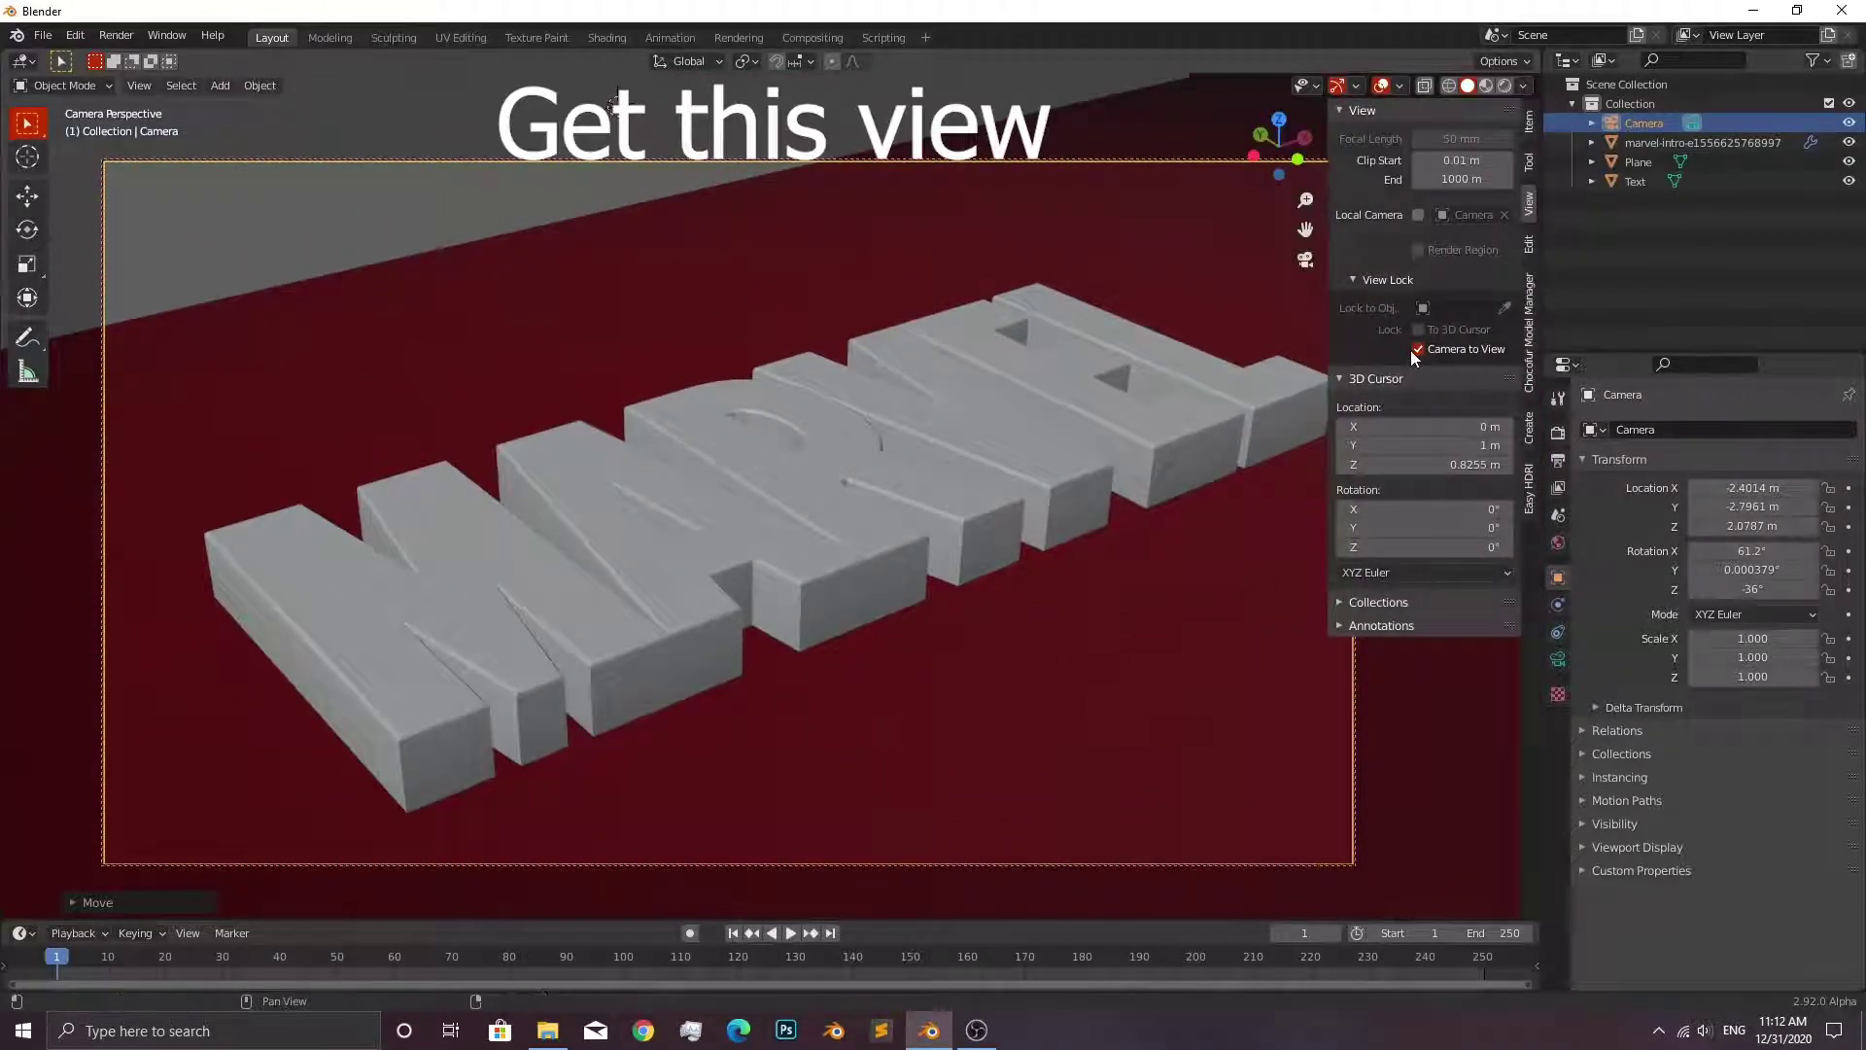
click(1418, 349)
key(n)
scroll(1017, 418, down, 3)
middle_drag(1008, 414, 611, 48)
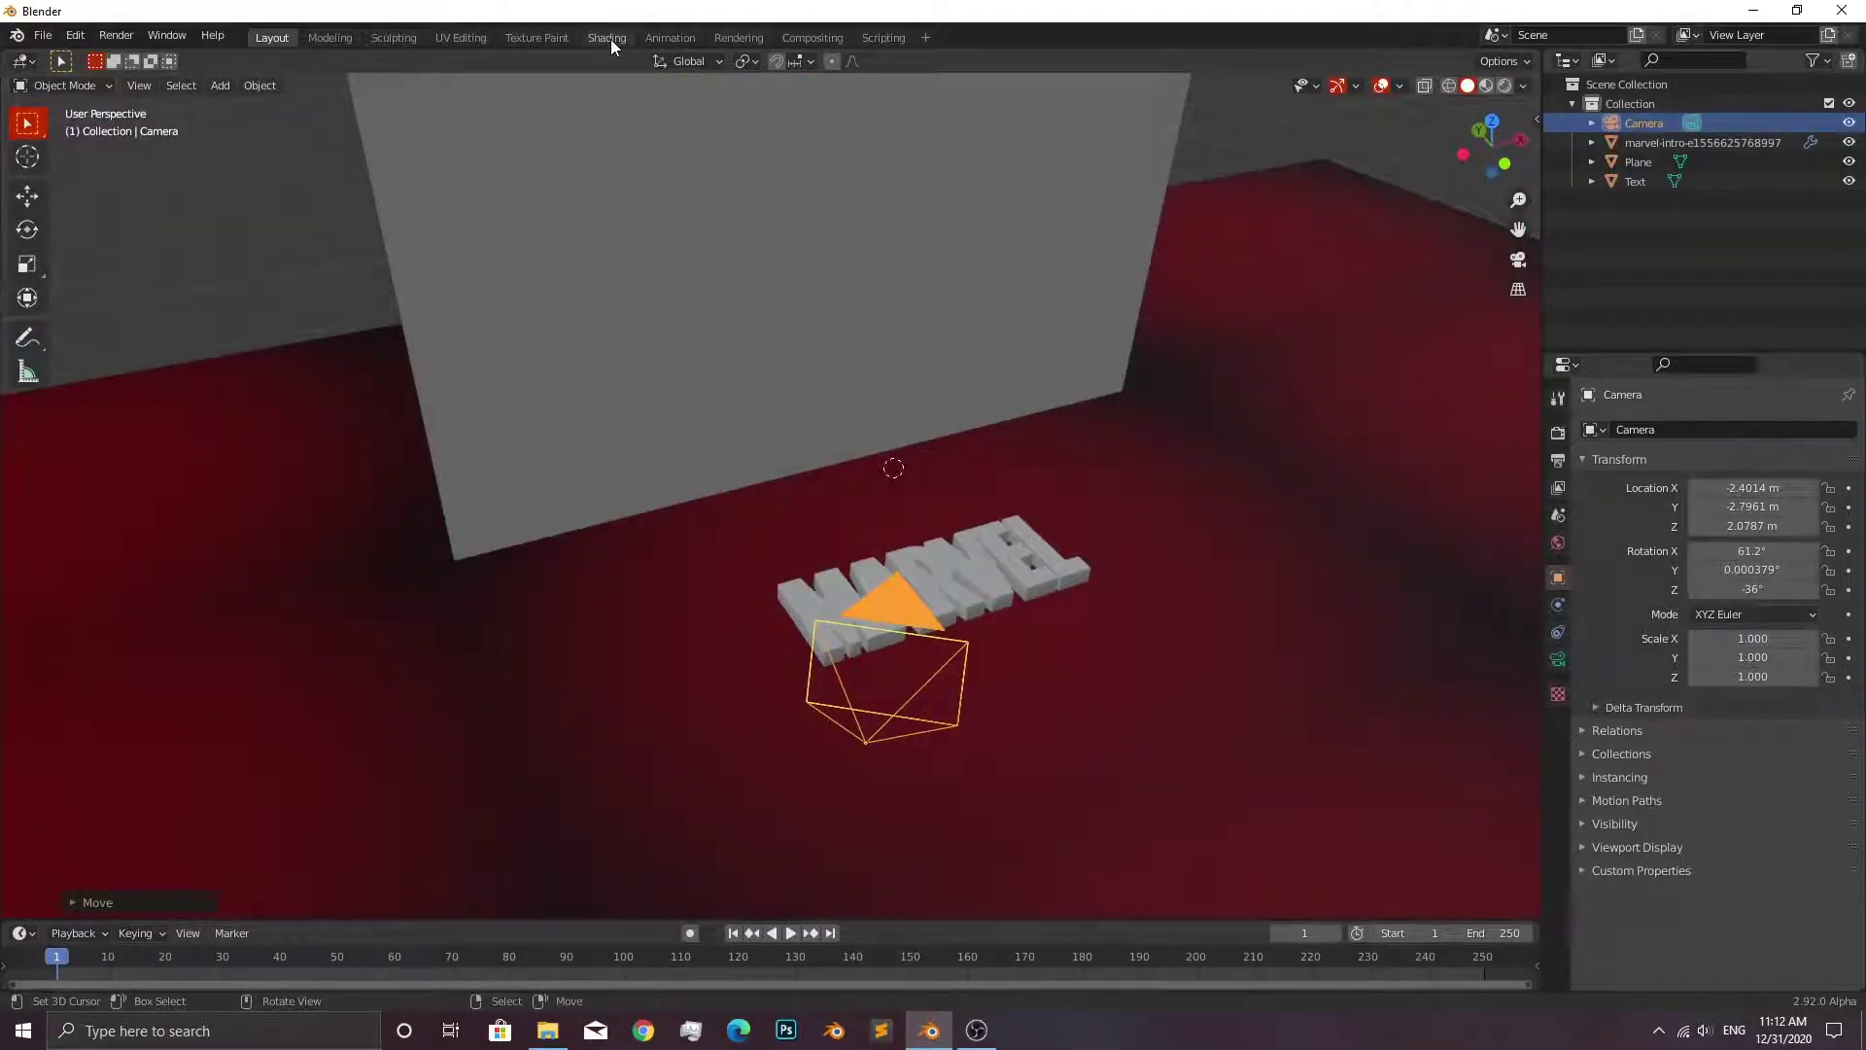
In the Shading workspace, move the Image Texture node left and select the MARVEL Text object.
click(607, 38)
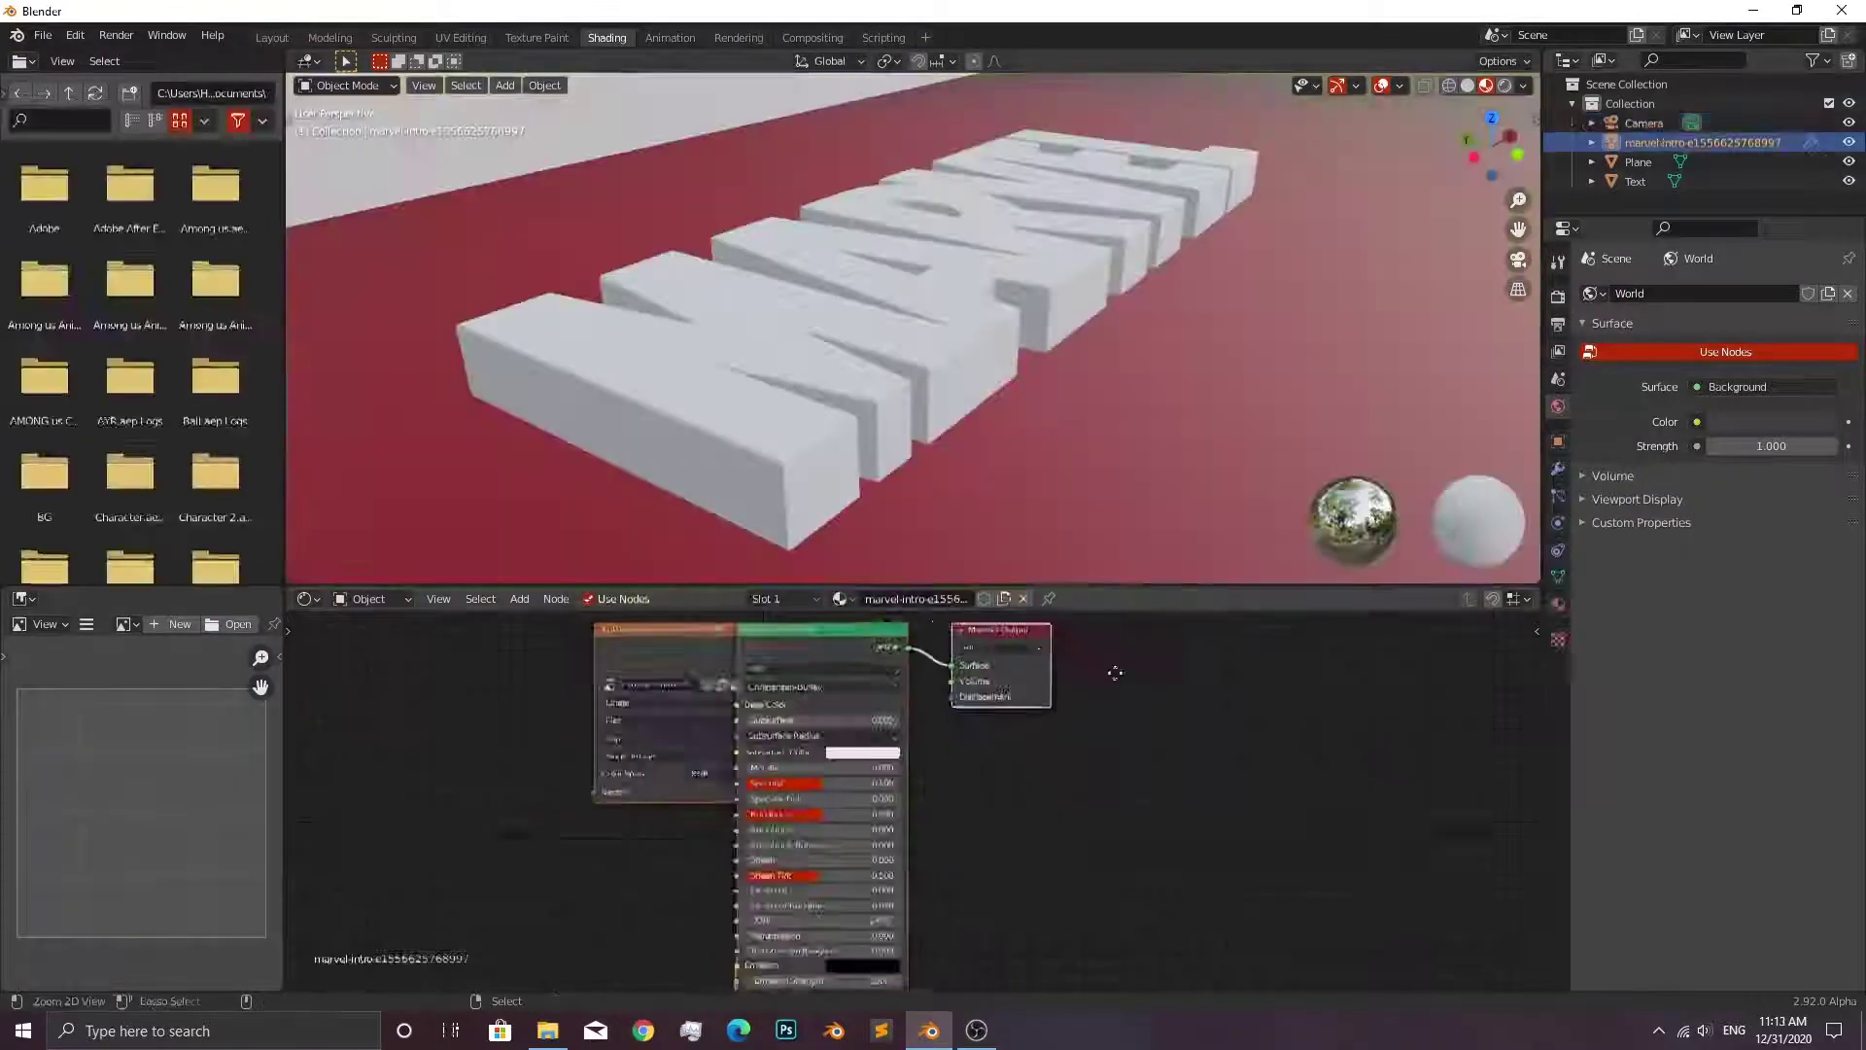
key(g)
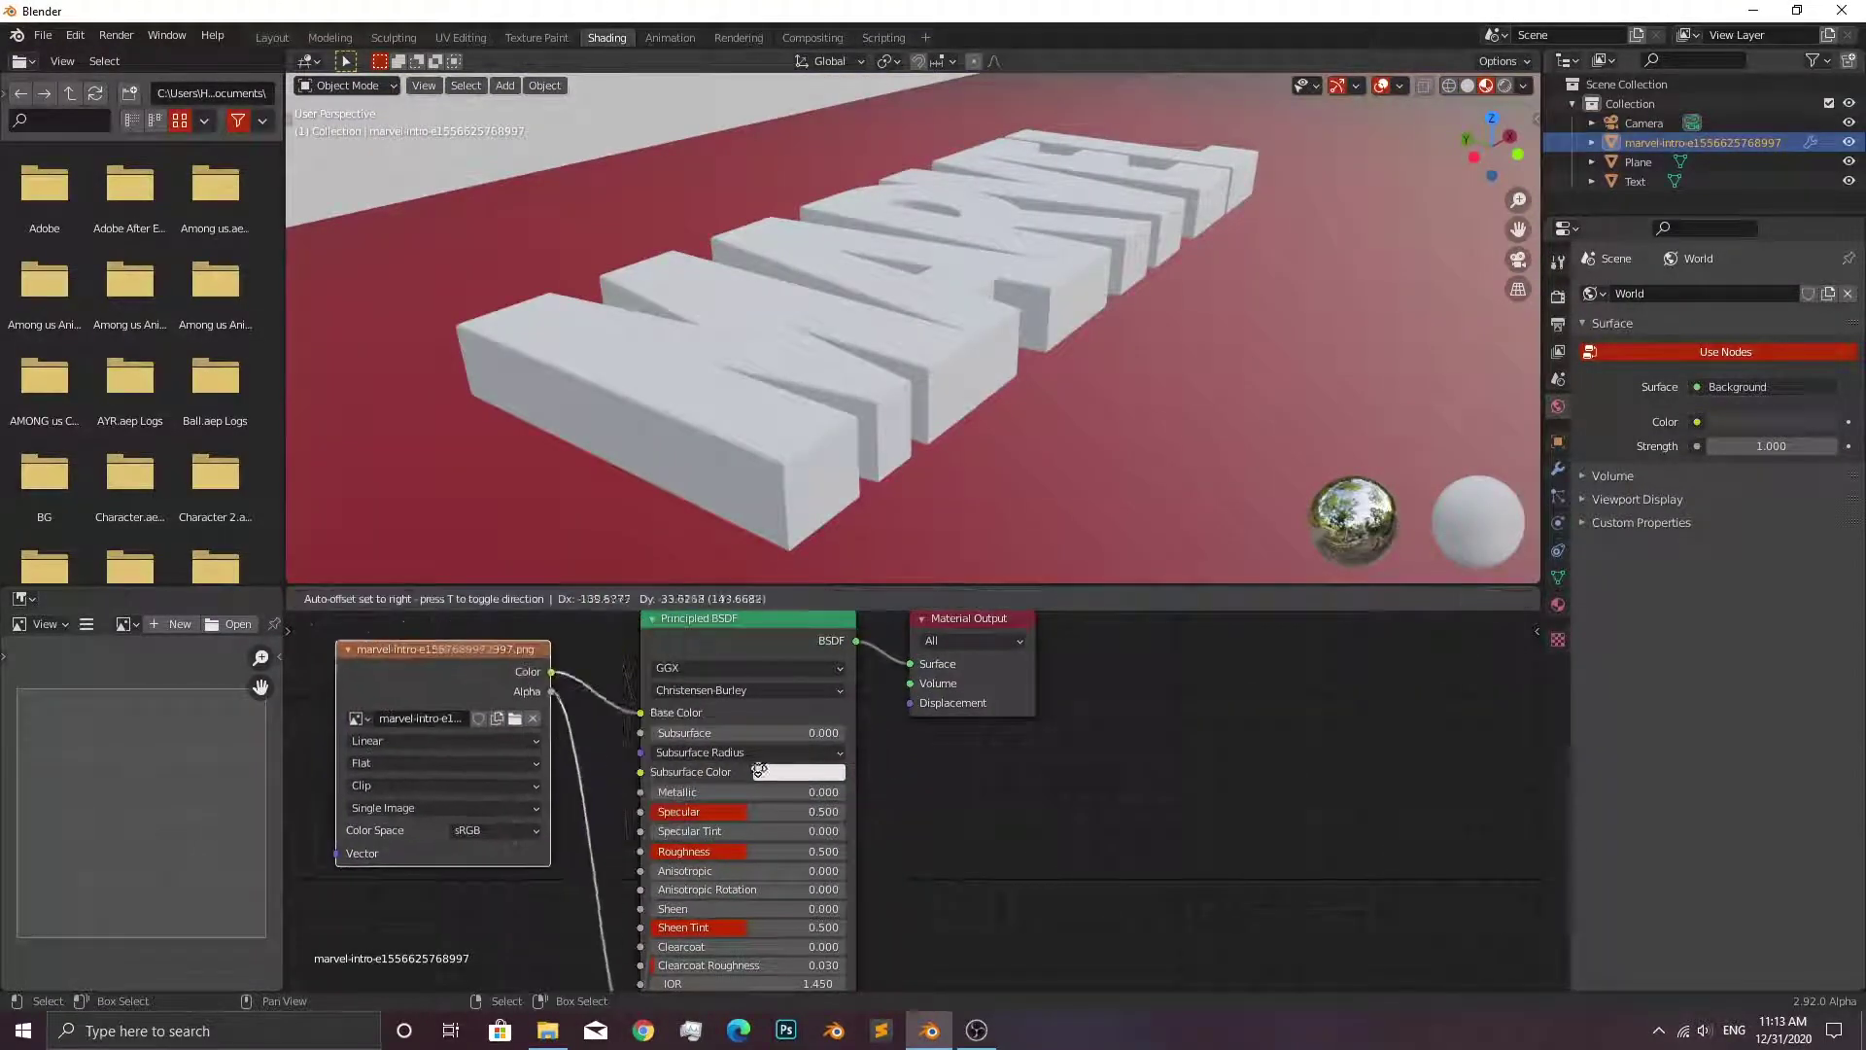
click(710, 763)
middle_drag(888, 777, 1043, 802)
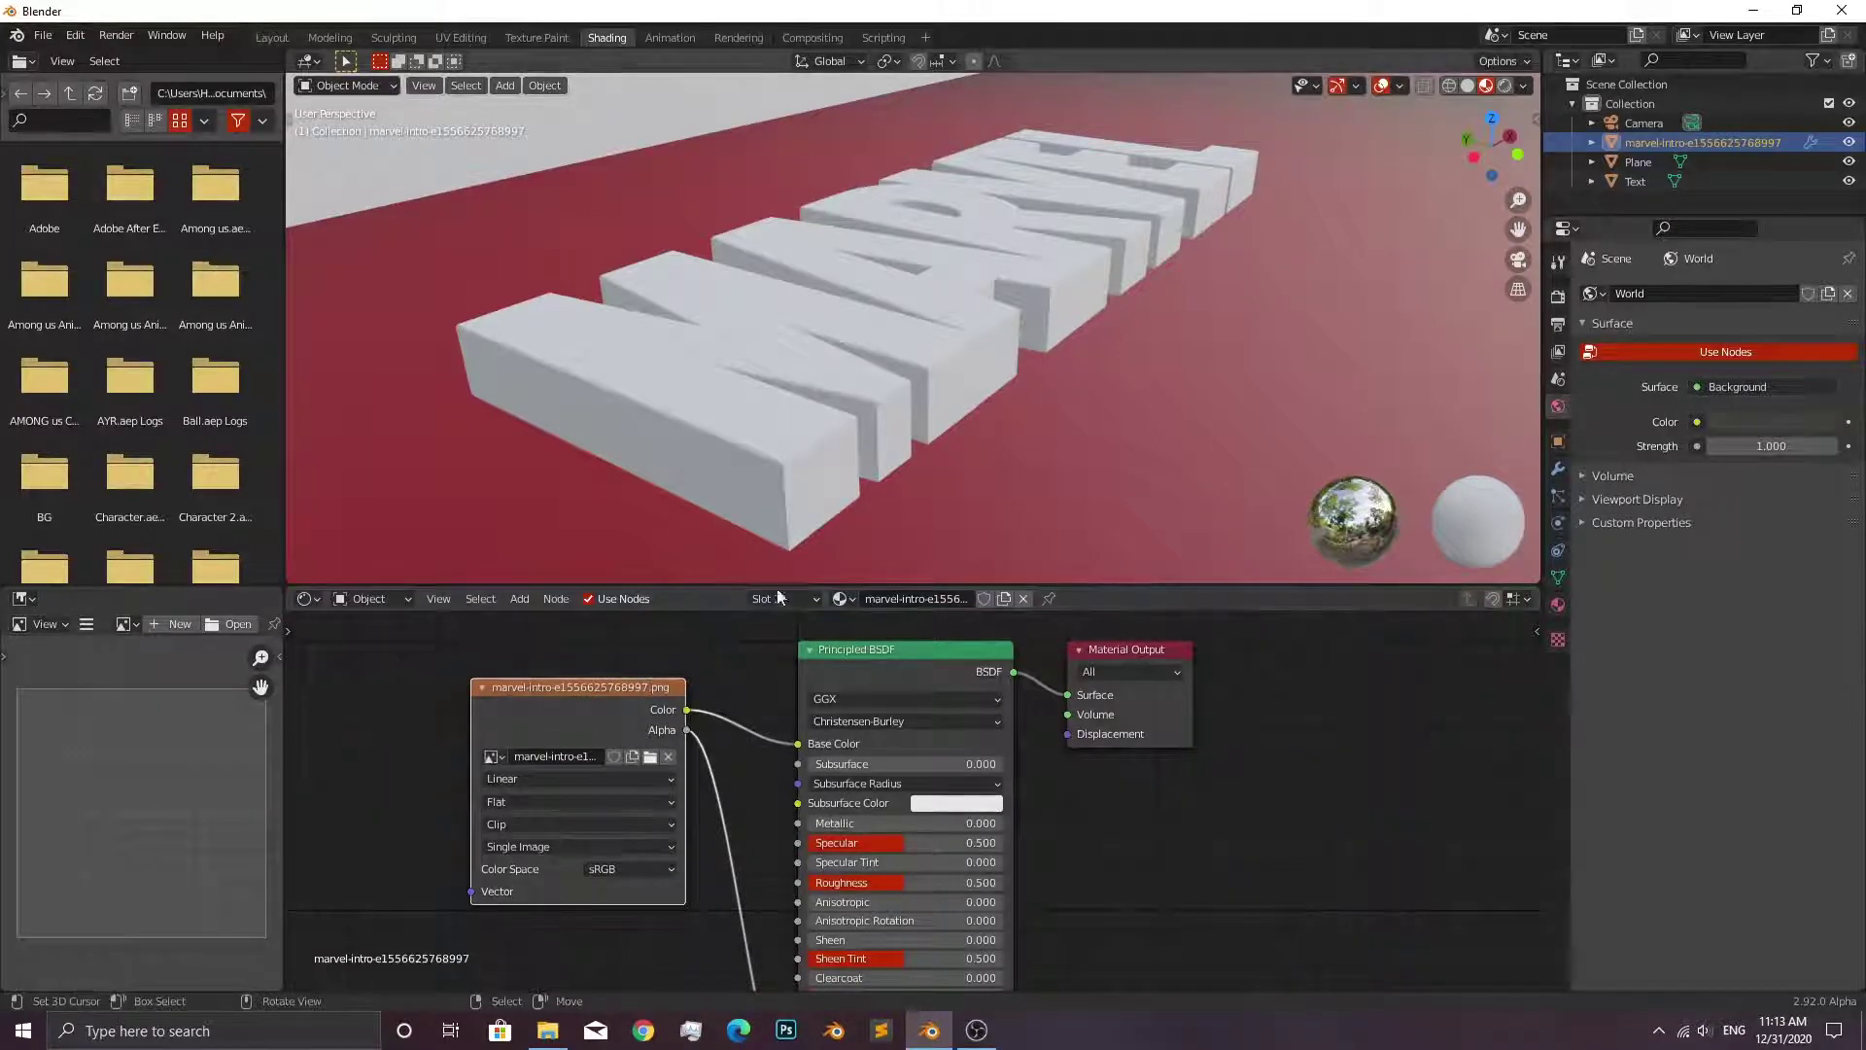
click(791, 500)
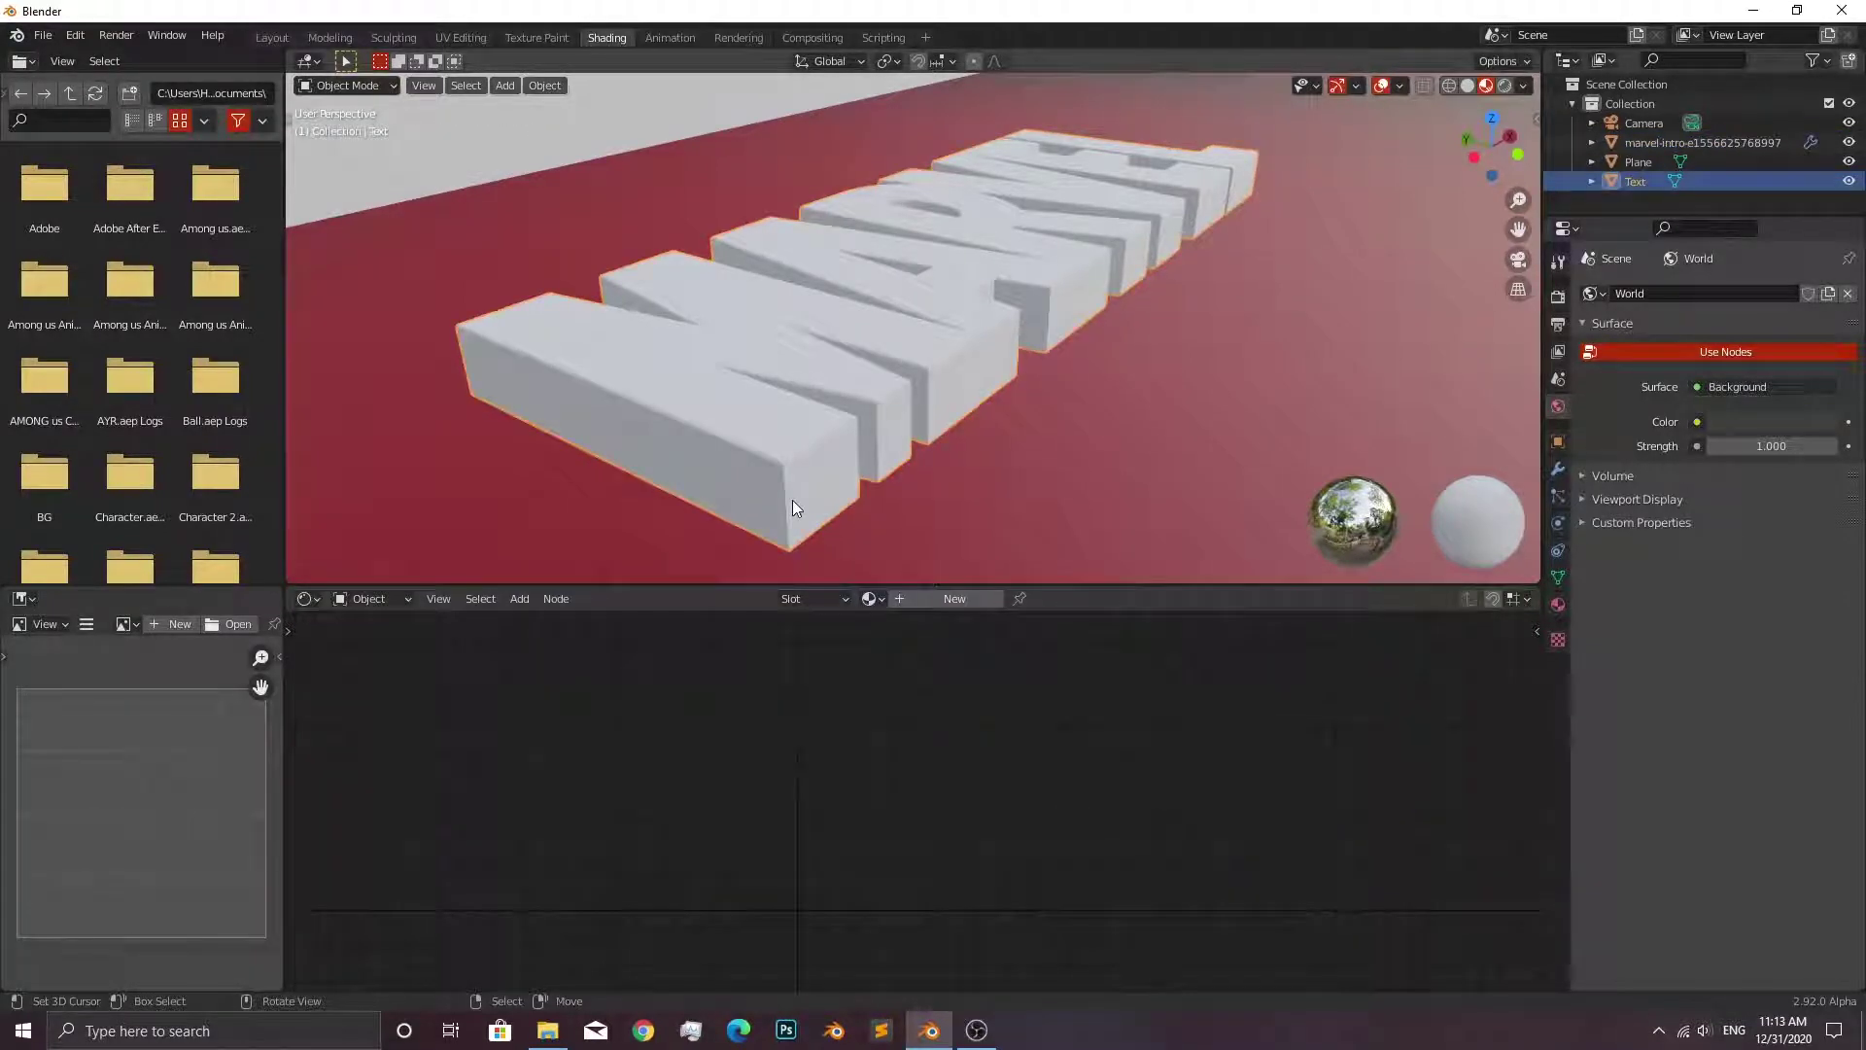
Create a new text material with metallic 0.605 and roughness 0.300.
click(940, 607)
scroll(1061, 828, up, 1)
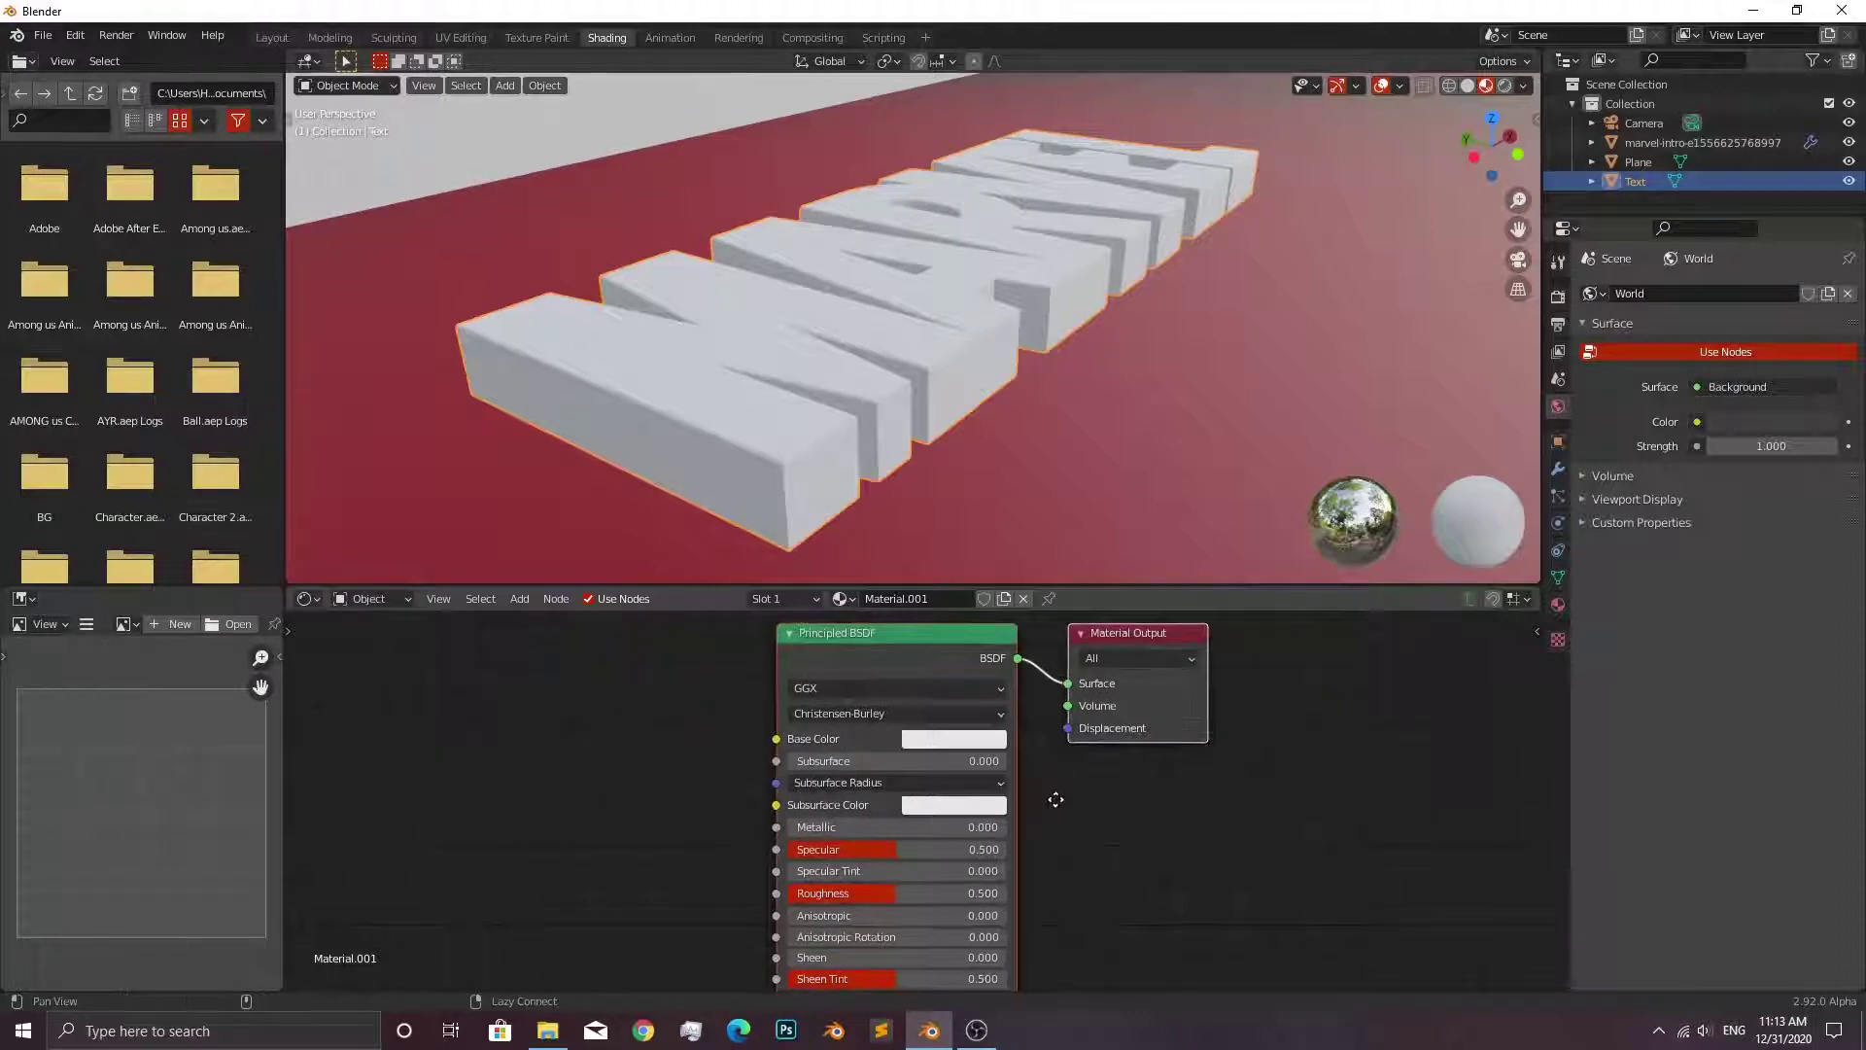
middle_drag(1055, 804, 1004, 742)
drag(836, 746, 904, 747)
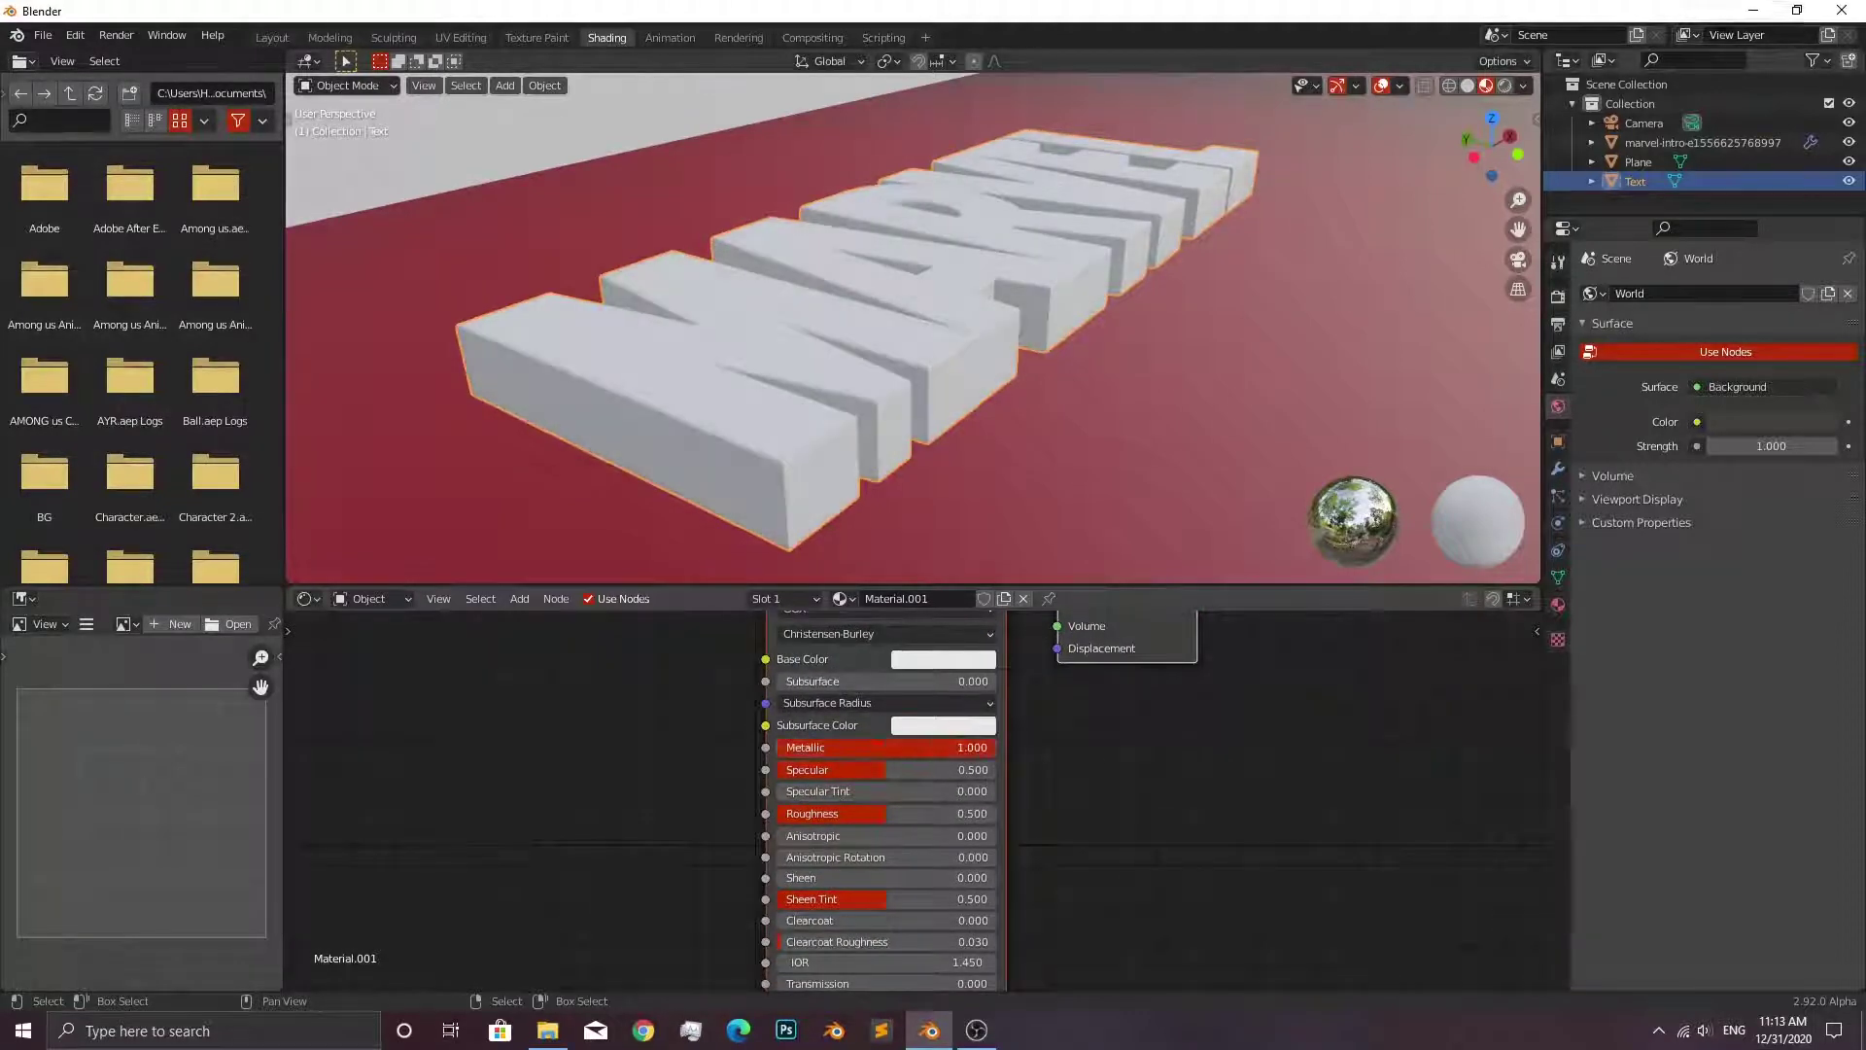
key(alt+a)
mouse_move(1092, 362)
middle_down()
mouse_move(1064, 418)
mouse_move(866, 357)
mouse_move(1096, 345)
middle_up()
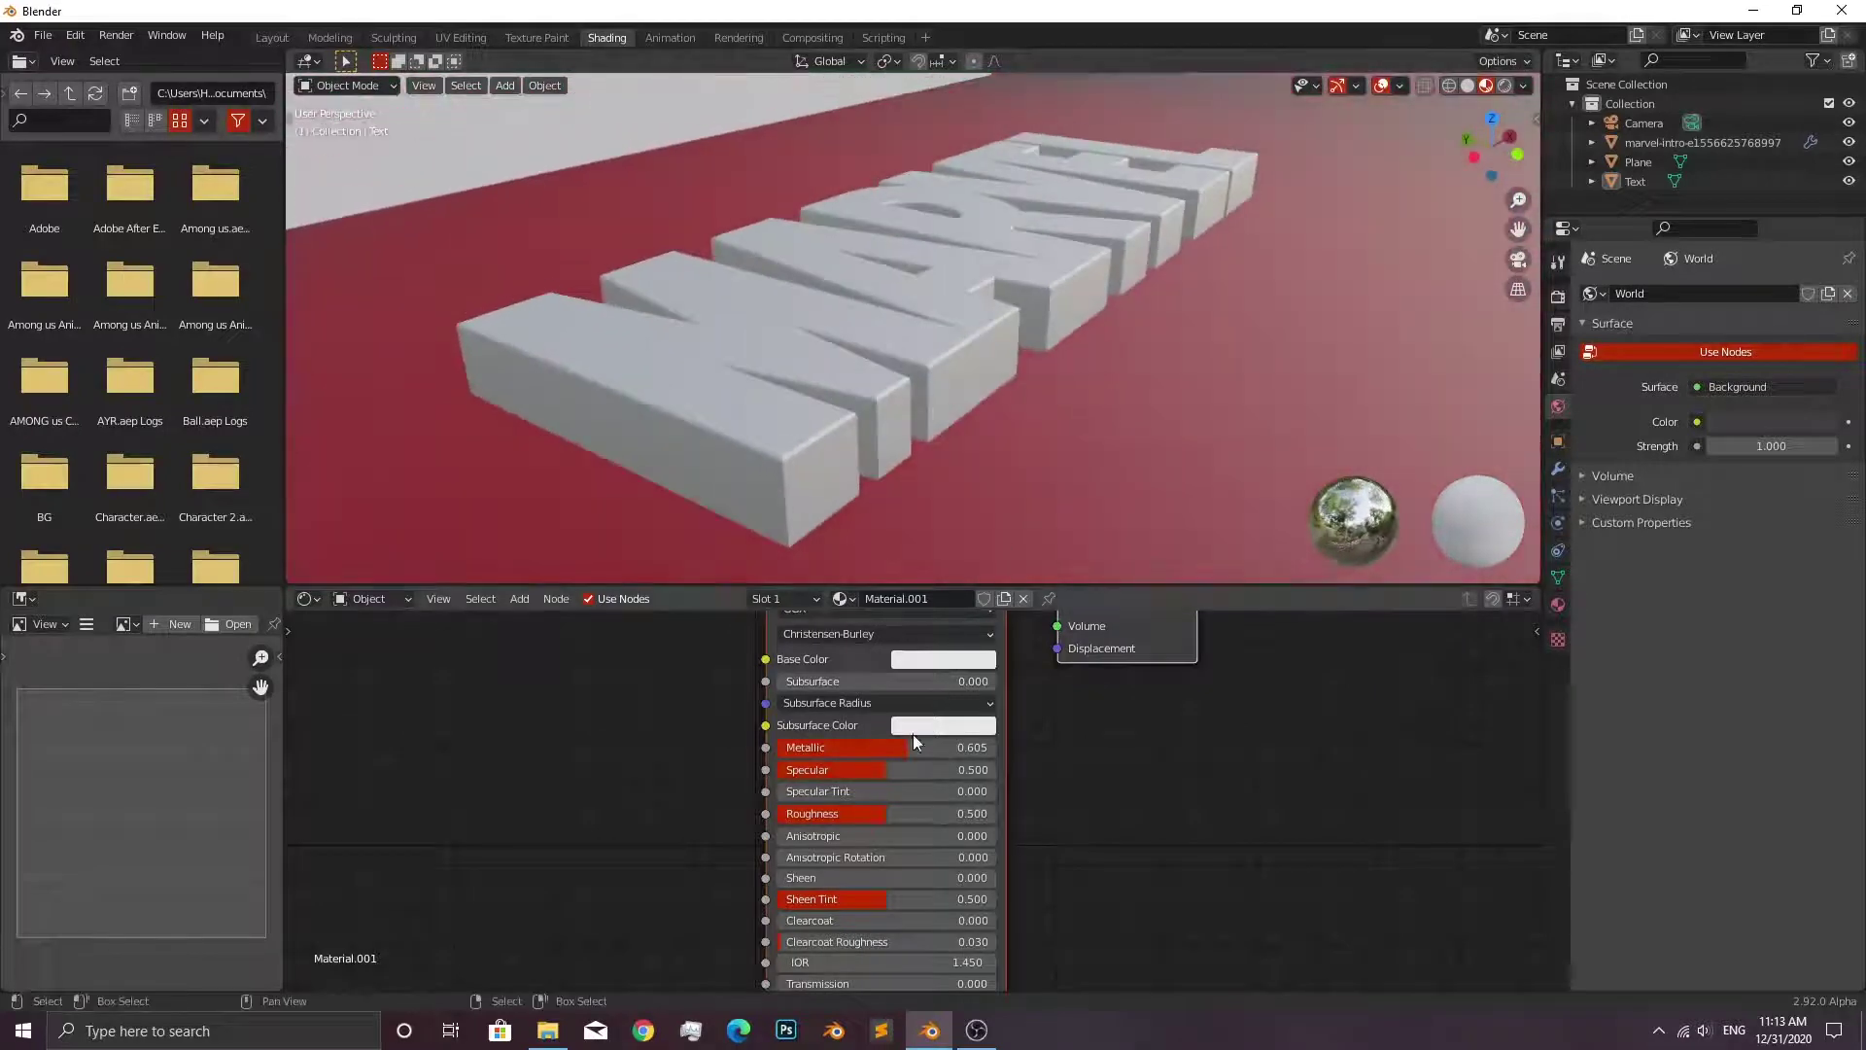
drag(896, 813, 787, 813)
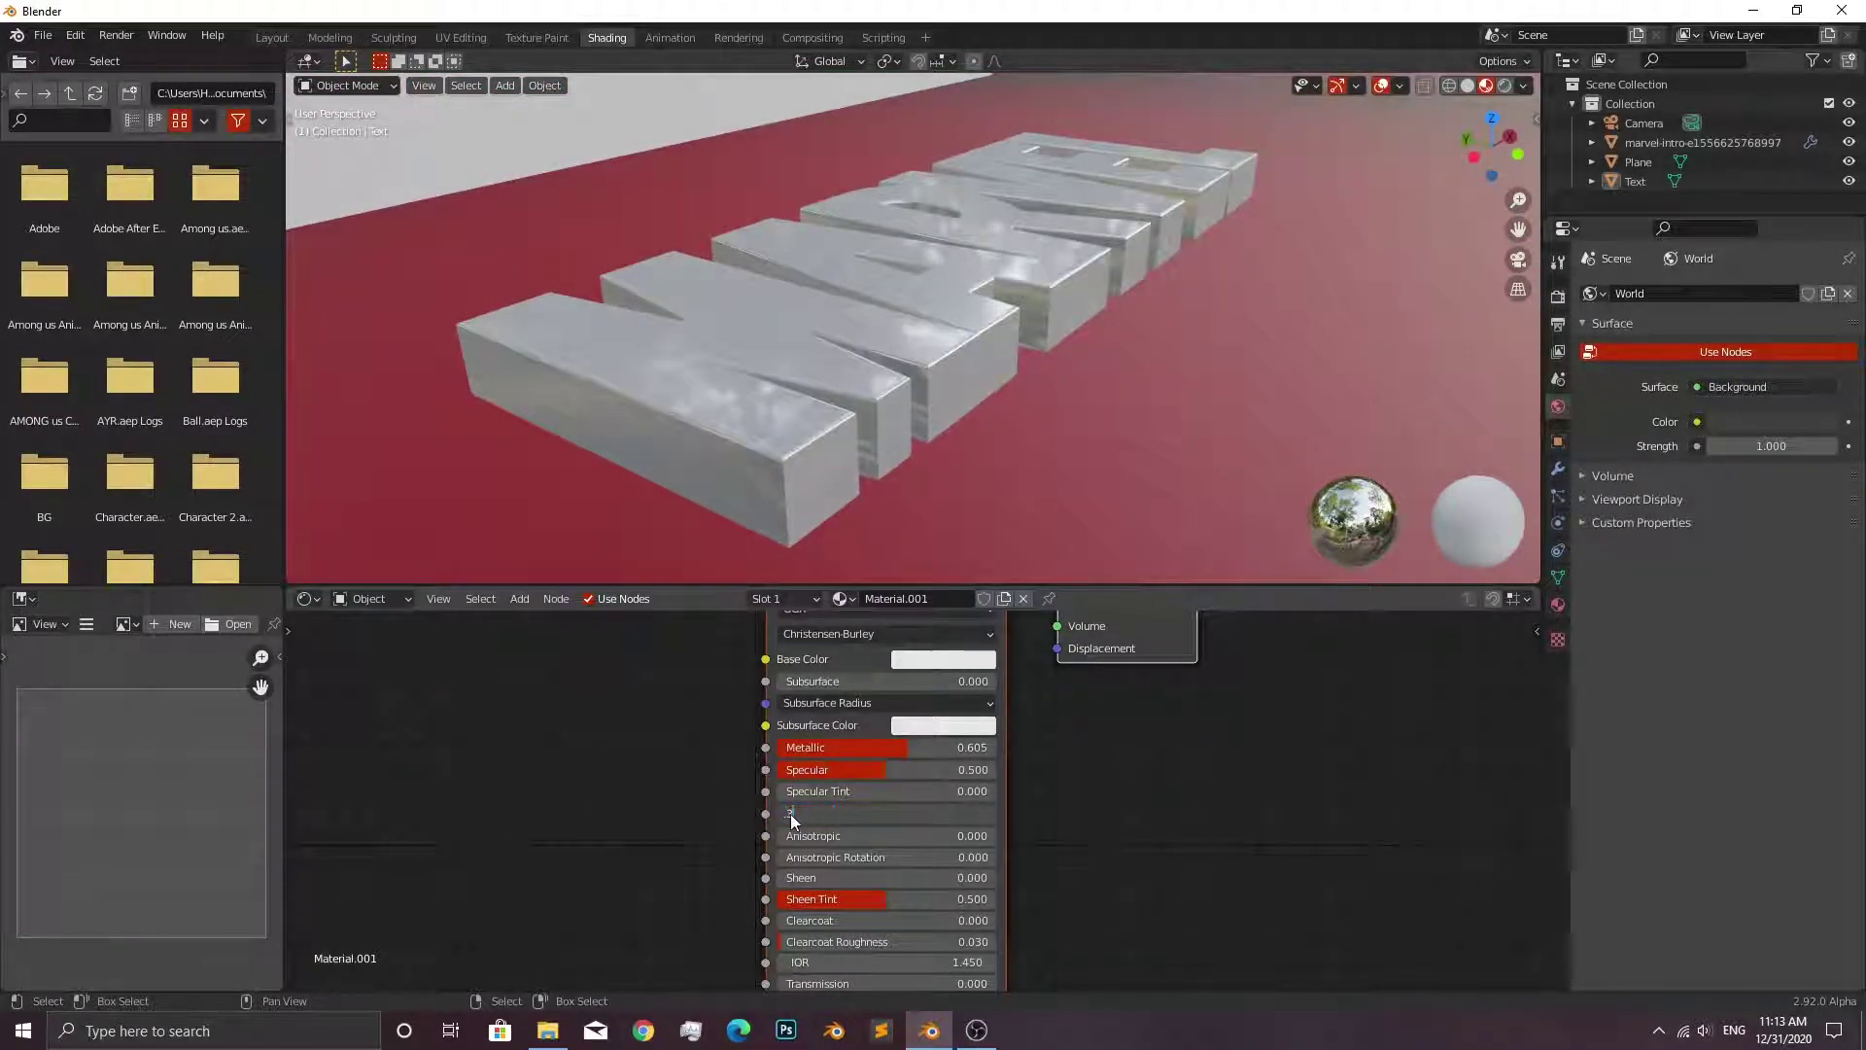
key(Return)
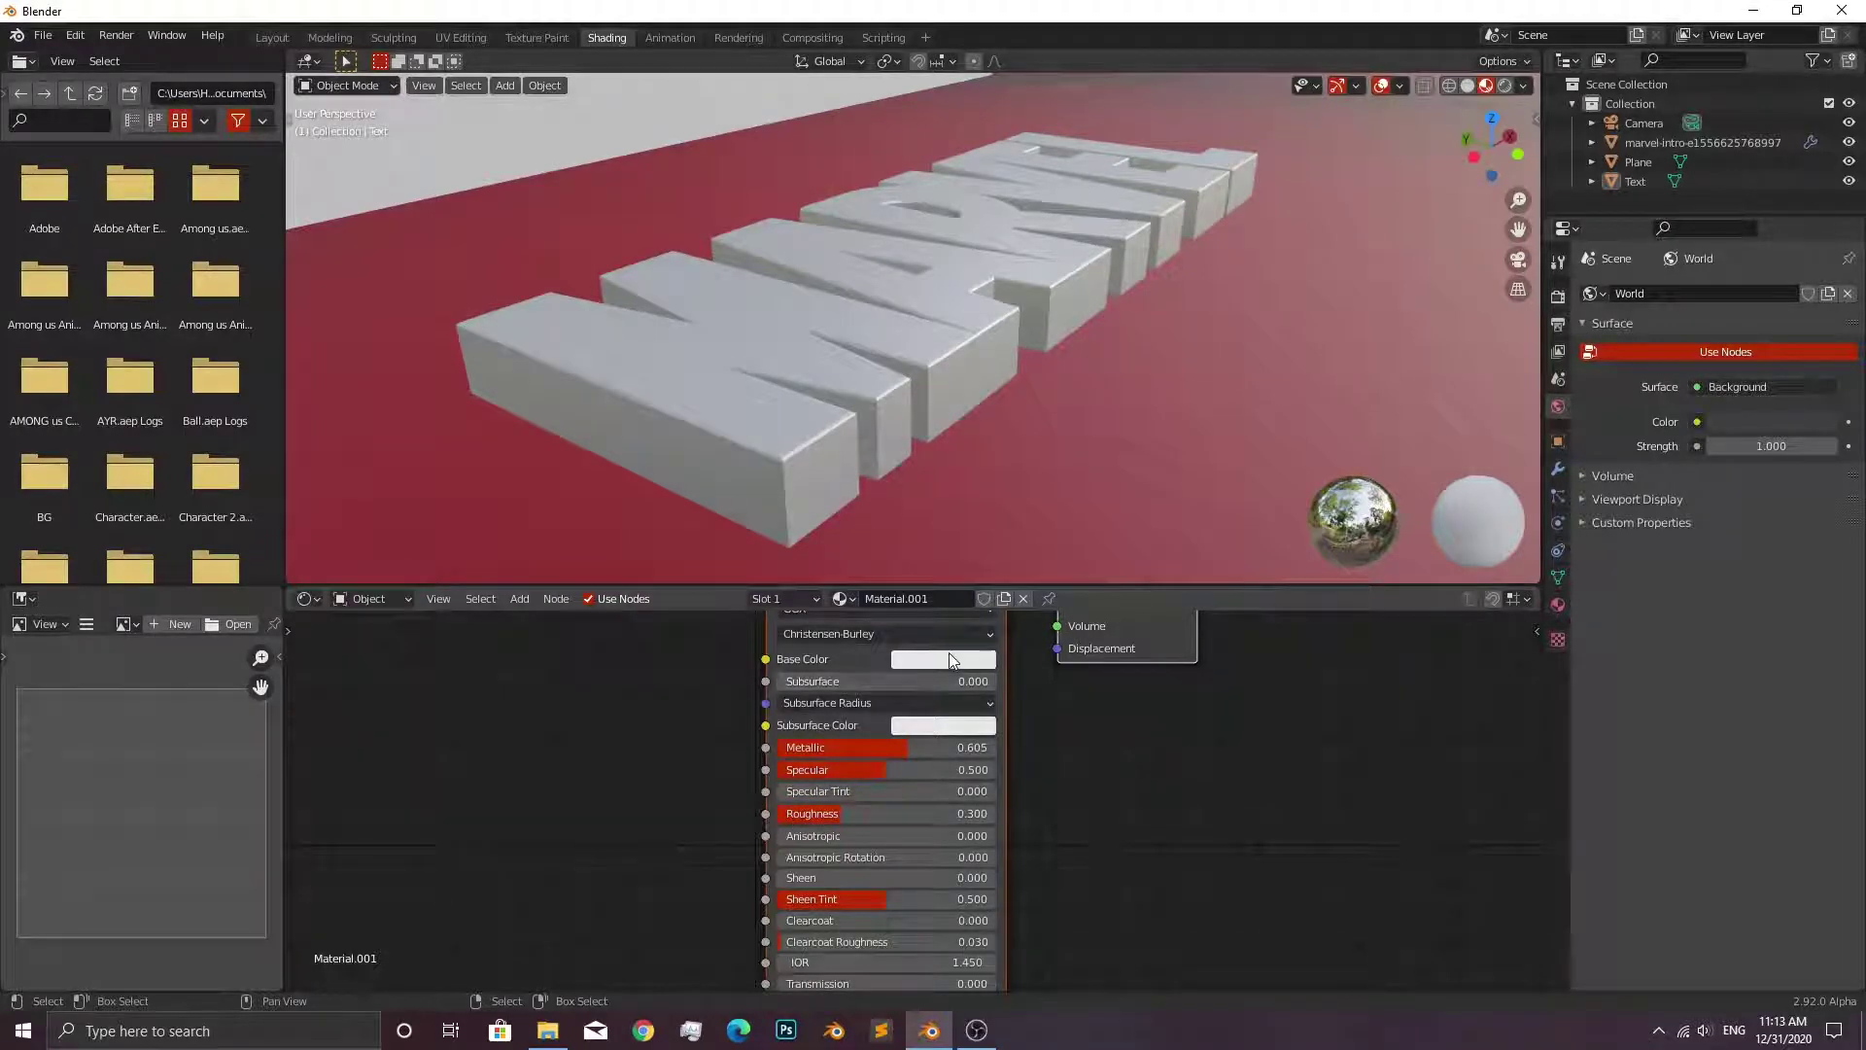
Set the material's base colour to pure white.
click(951, 659)
click(1062, 423)
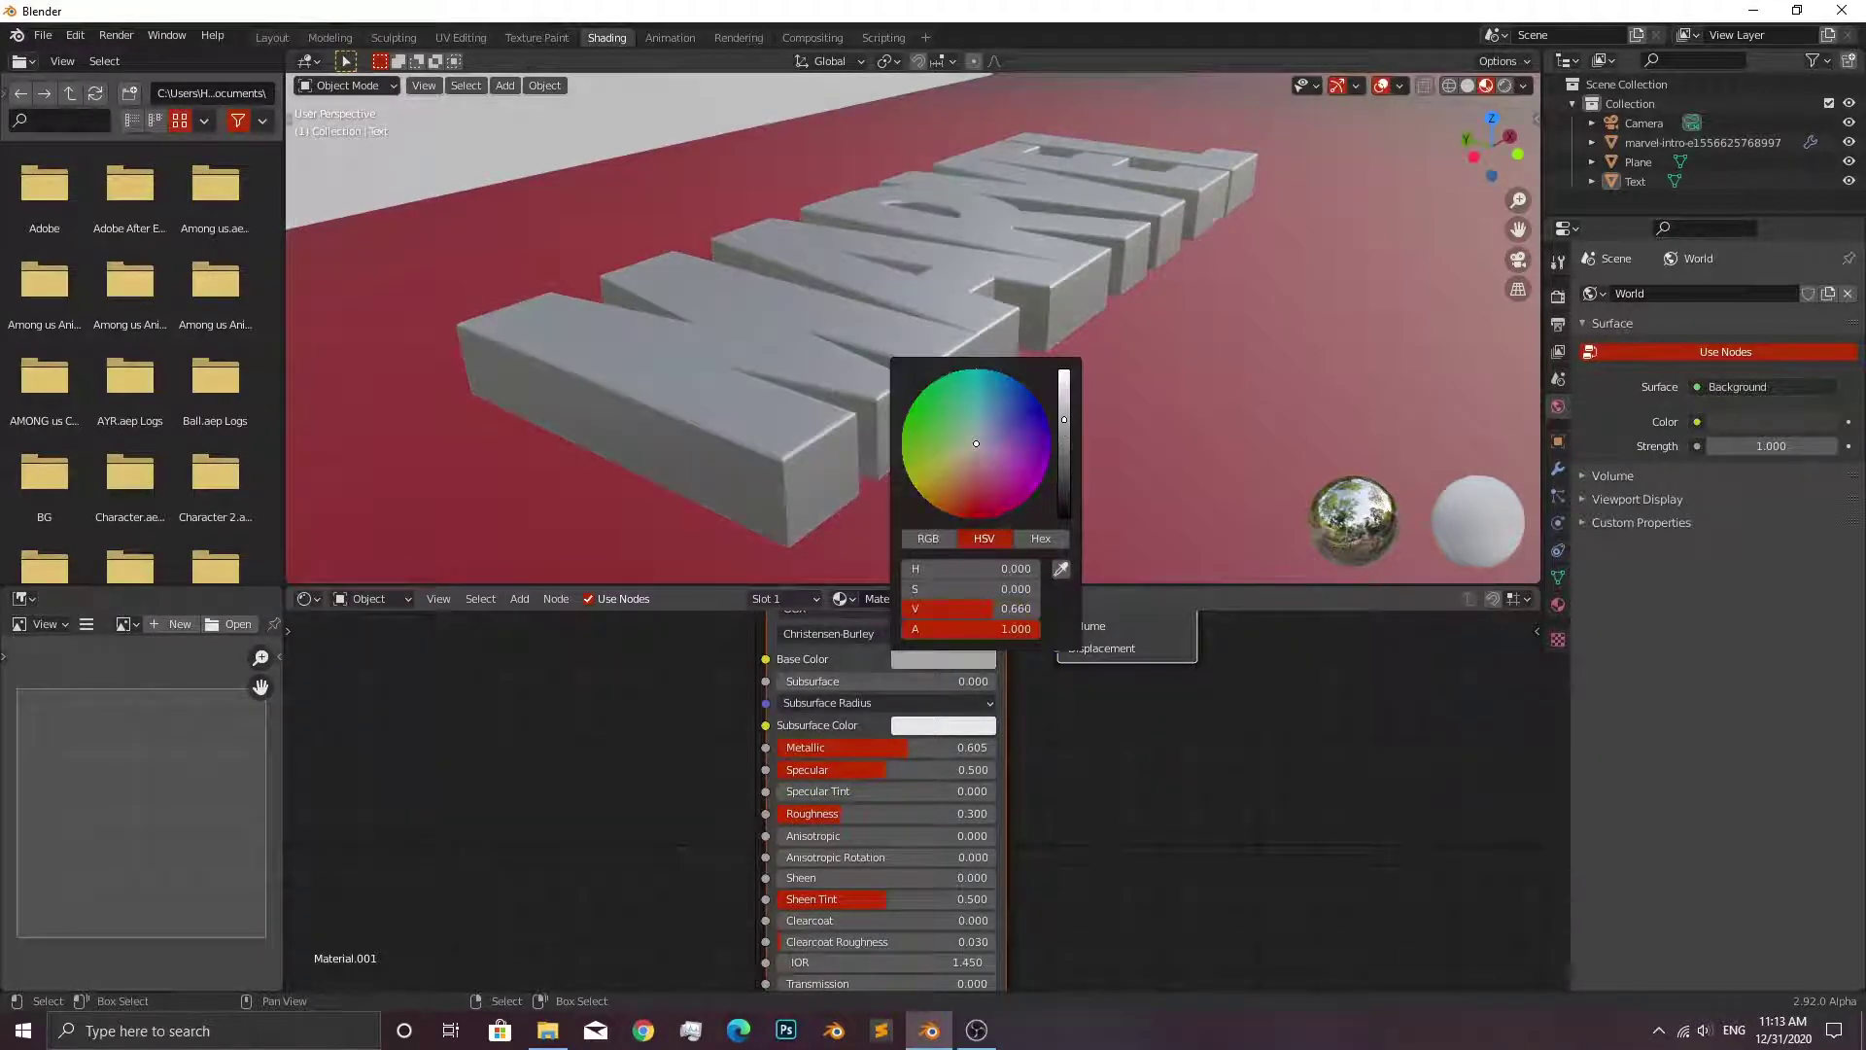
drag(1063, 418, 1063, 372)
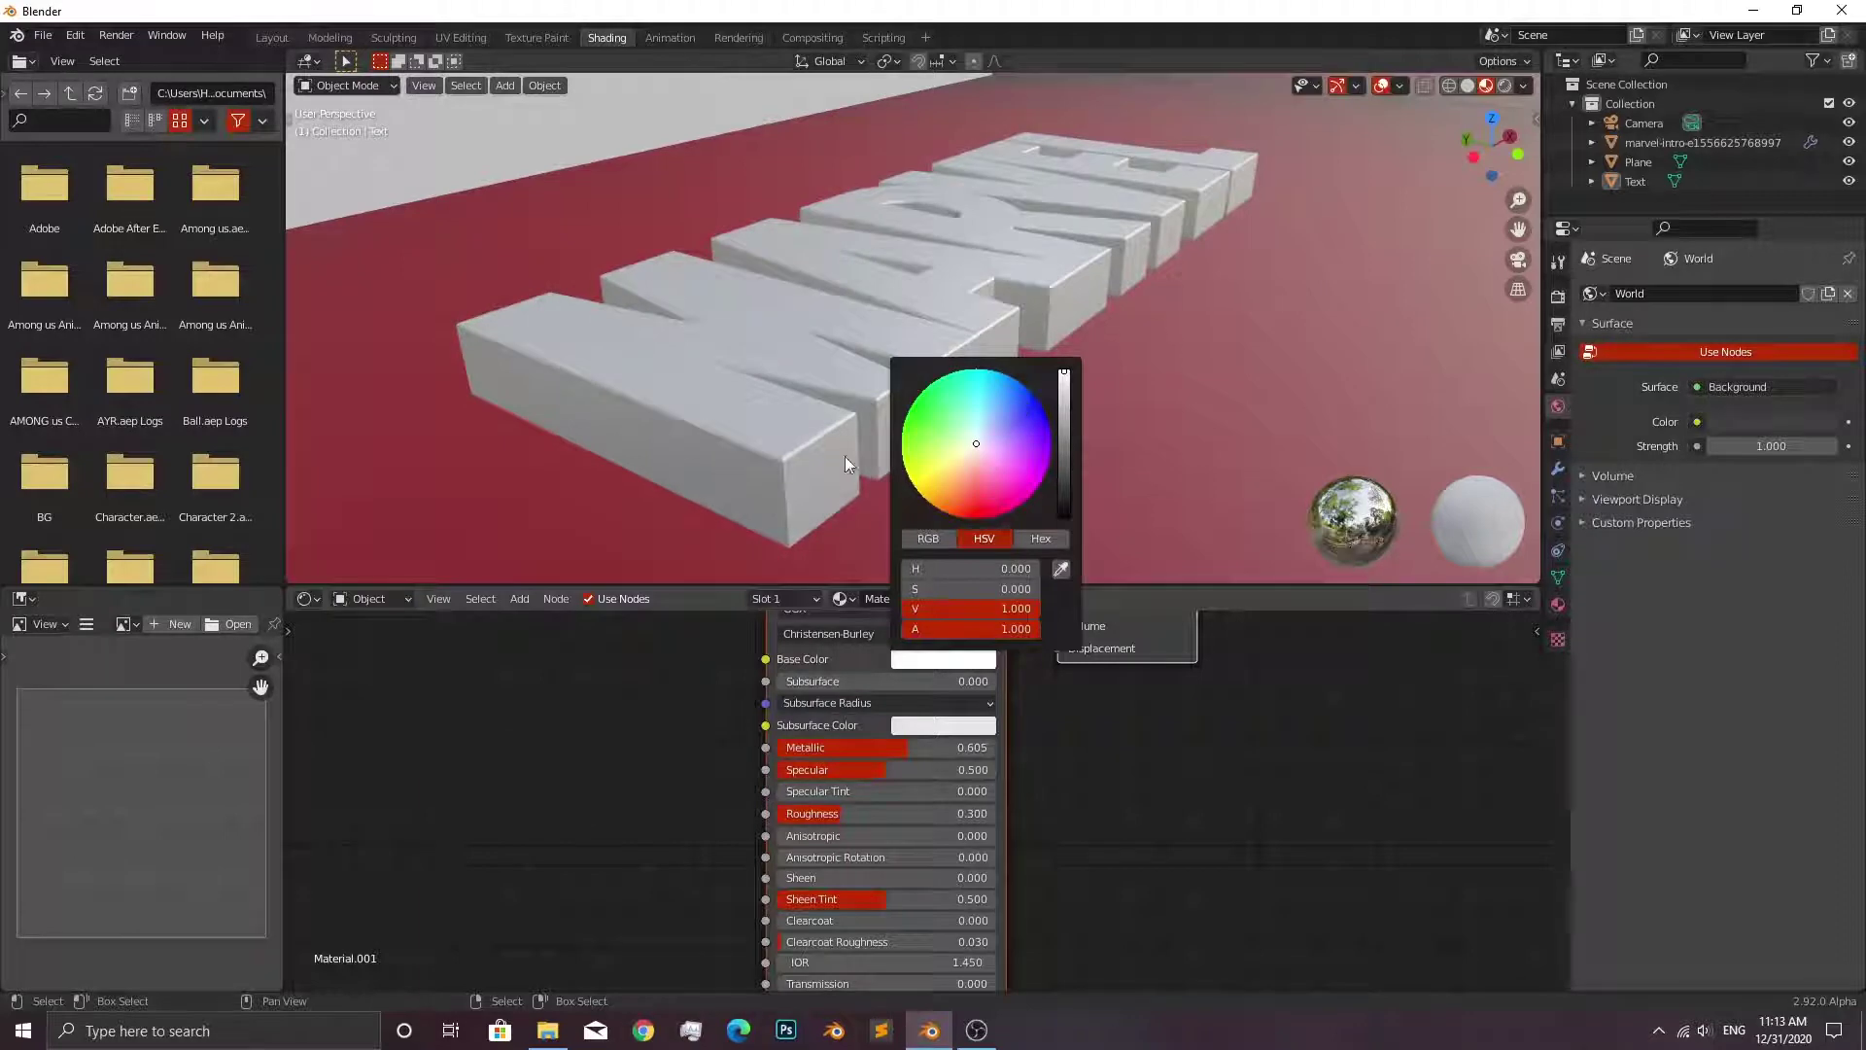
mouse_move(925, 381)
middle_down()
mouse_move(914, 456)
mouse_move(748, 374)
mouse_move(1046, 346)
mouse_move(940, 404)
middle_up()
mouse_move(970, 287)
middle_down()
mouse_move(1023, 364)
mouse_move(1010, 404)
mouse_move(1021, 319)
mouse_move(1012, 396)
mouse_move(845, 317)
mouse_move(985, 299)
mouse_move(853, 331)
mouse_move(1015, 329)
mouse_move(999, 264)
mouse_move(988, 311)
middle_up()
Check the scene through the camera view, then return to the Layout workspace.
click(986, 292)
key(KP_0)
click(904, 352)
click(987, 311)
key(KP_0)
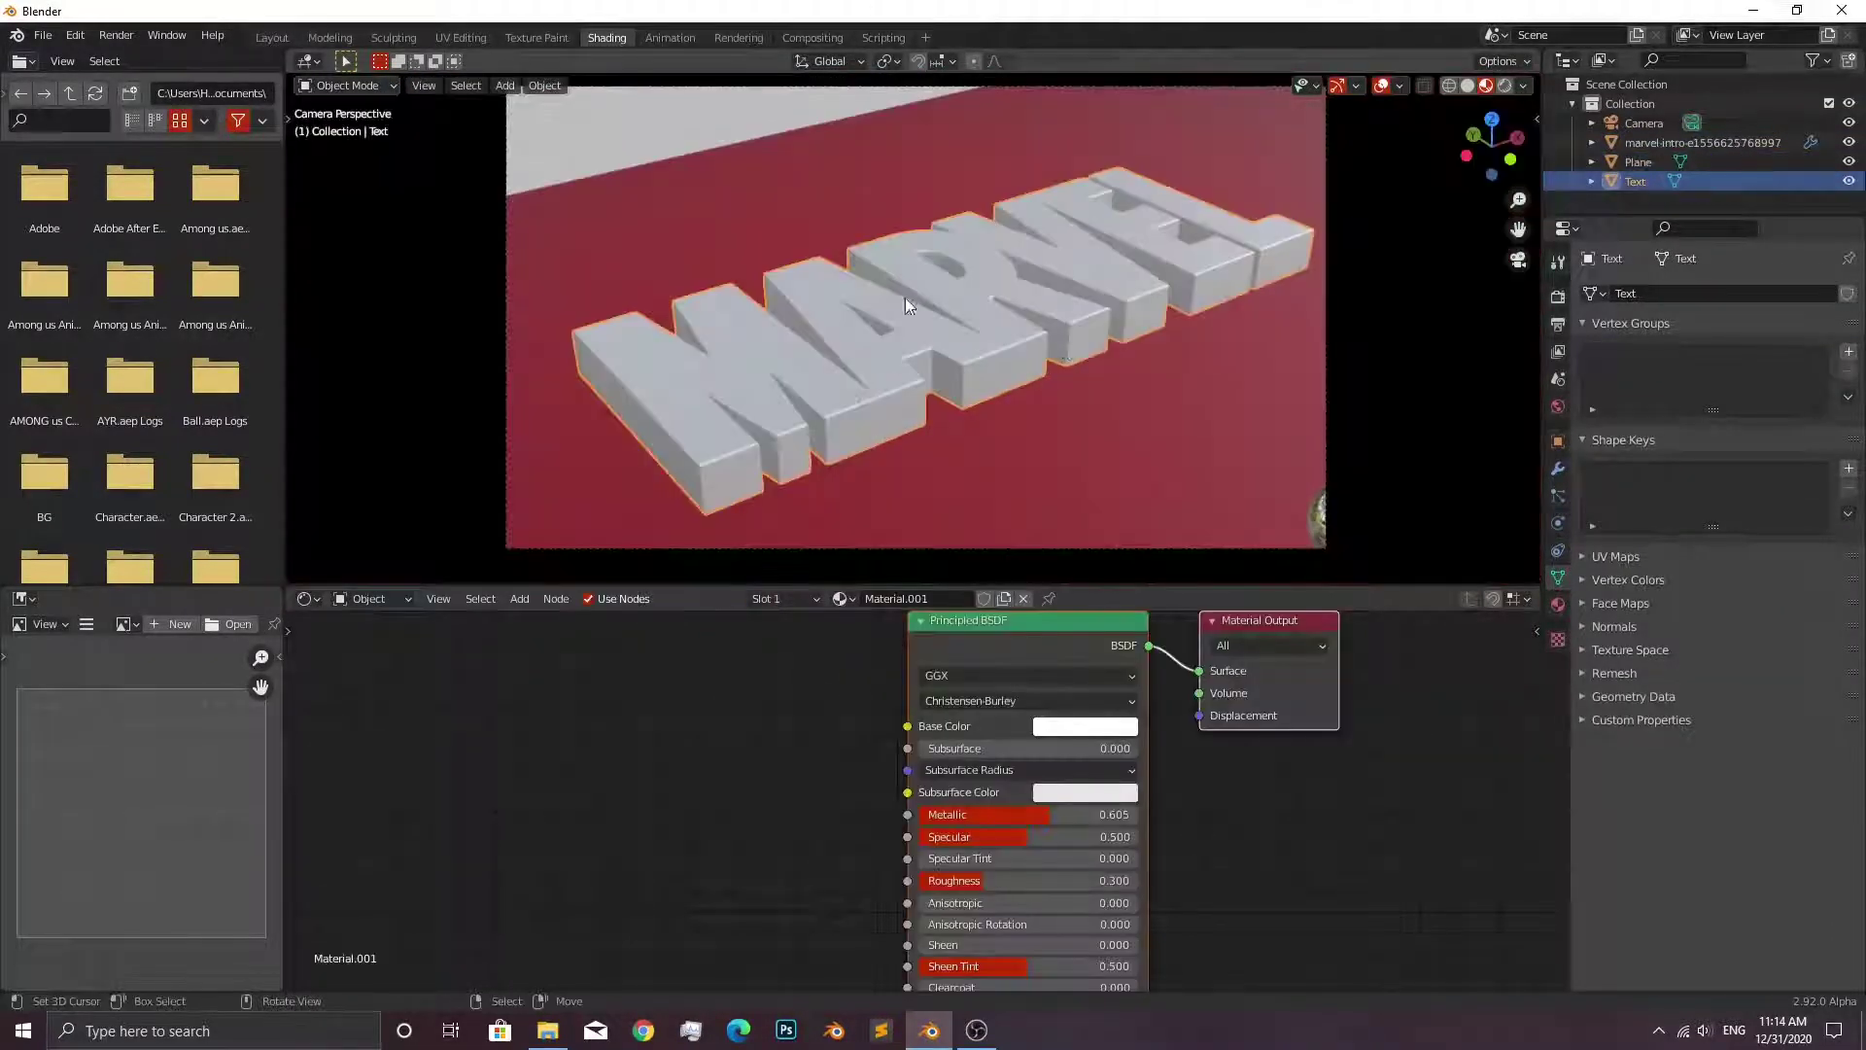
click(289, 39)
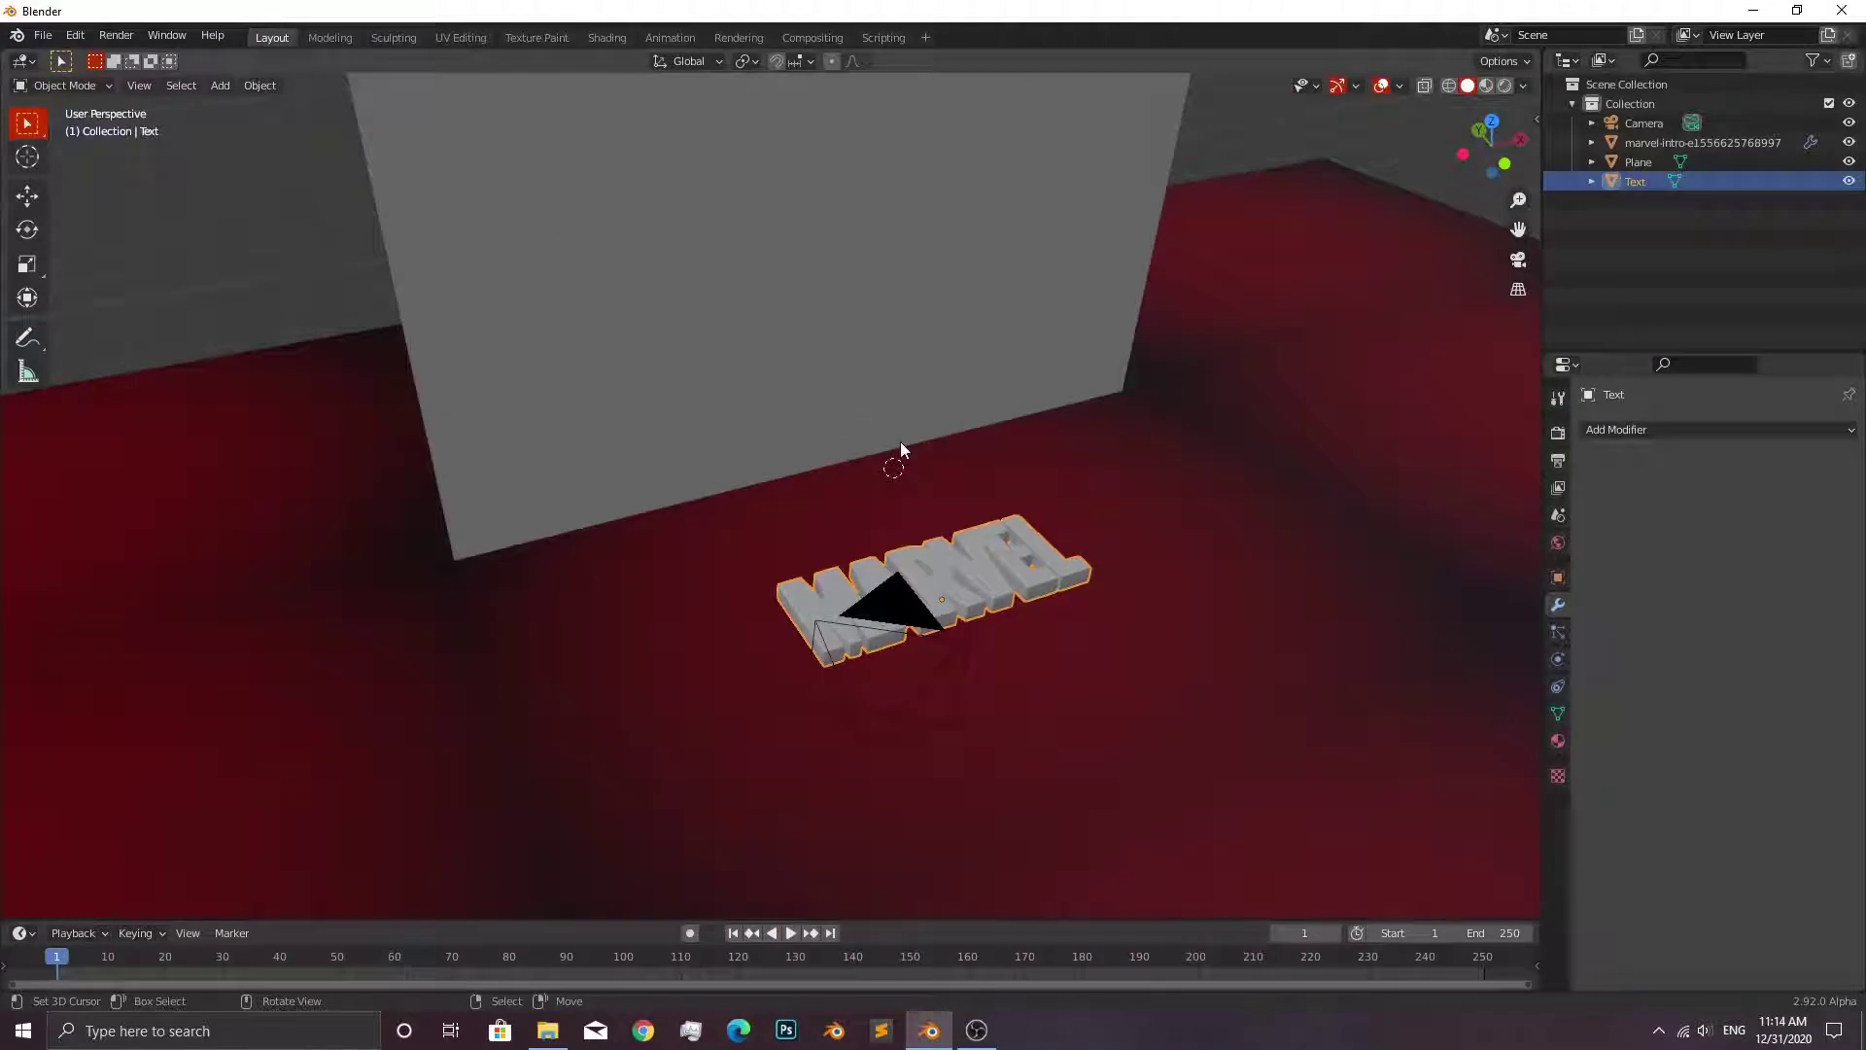
Select the Camera, keyframe its location and rotation at frame 1, then go to frame 100.
key(KP_0)
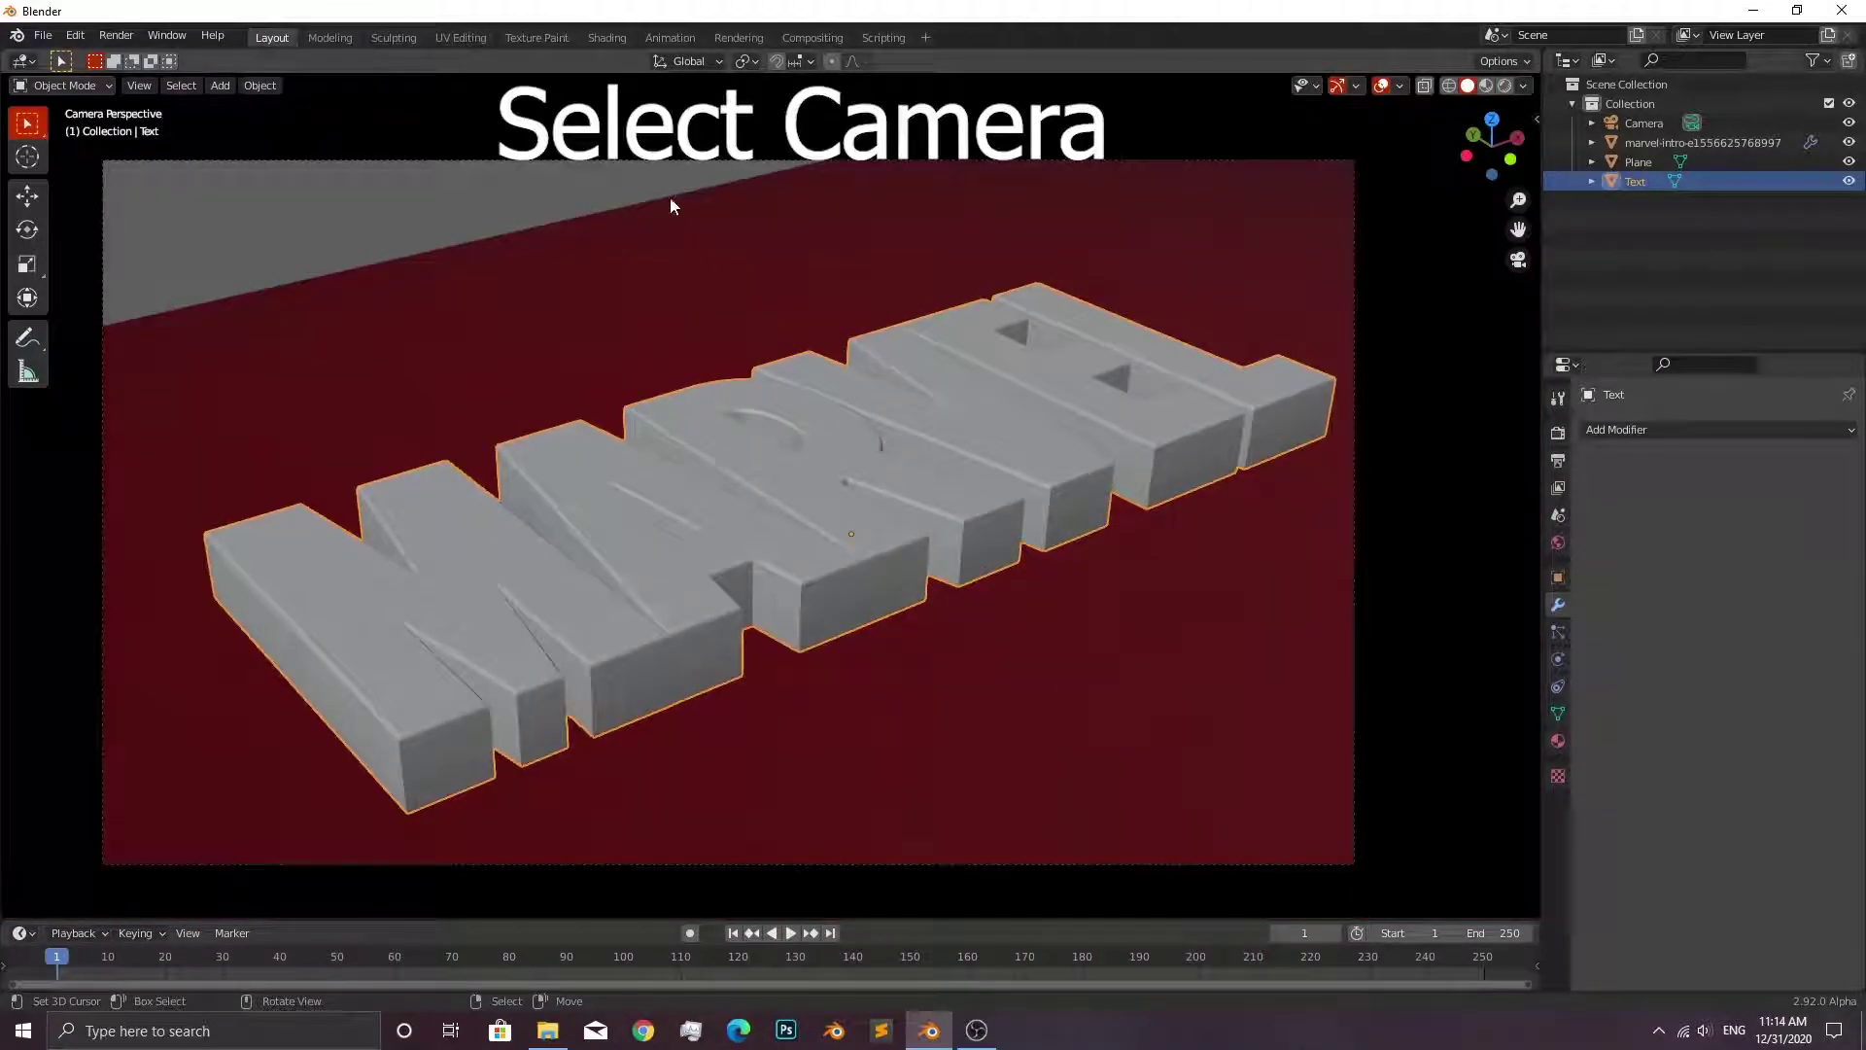
click(651, 162)
click(651, 163)
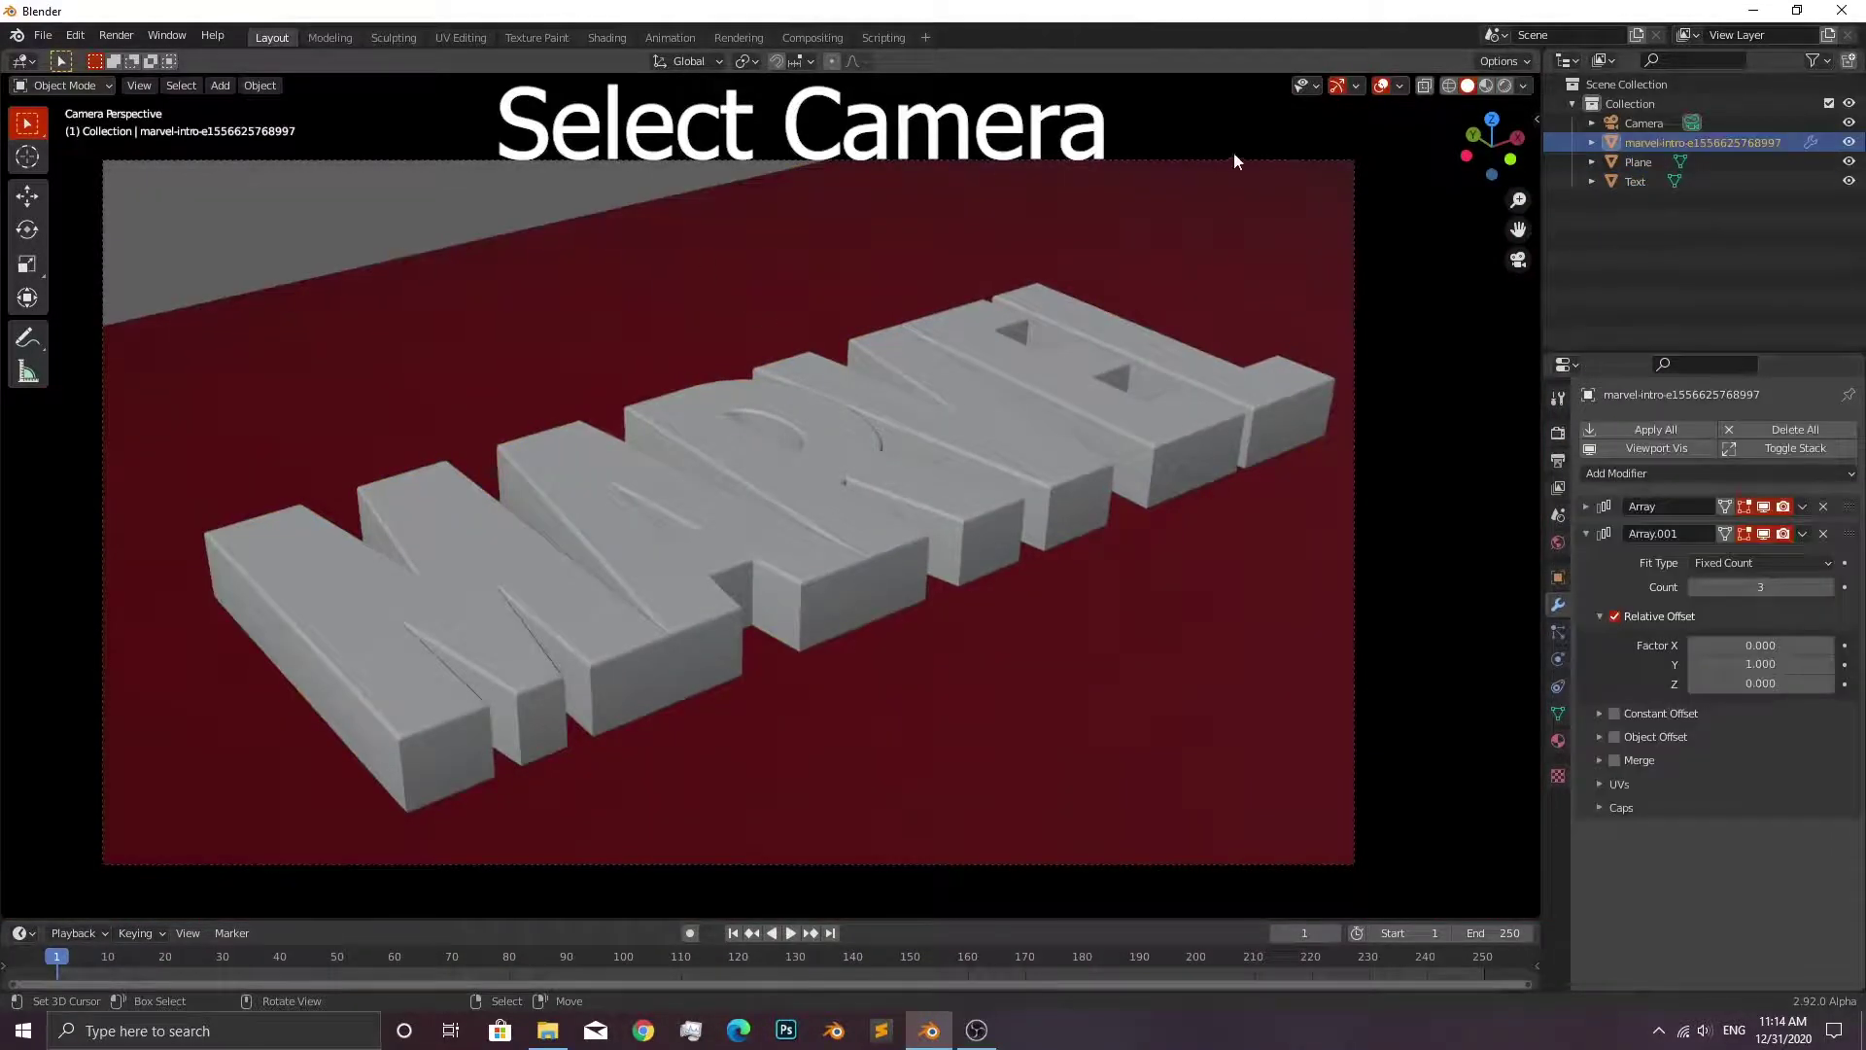
click(1644, 124)
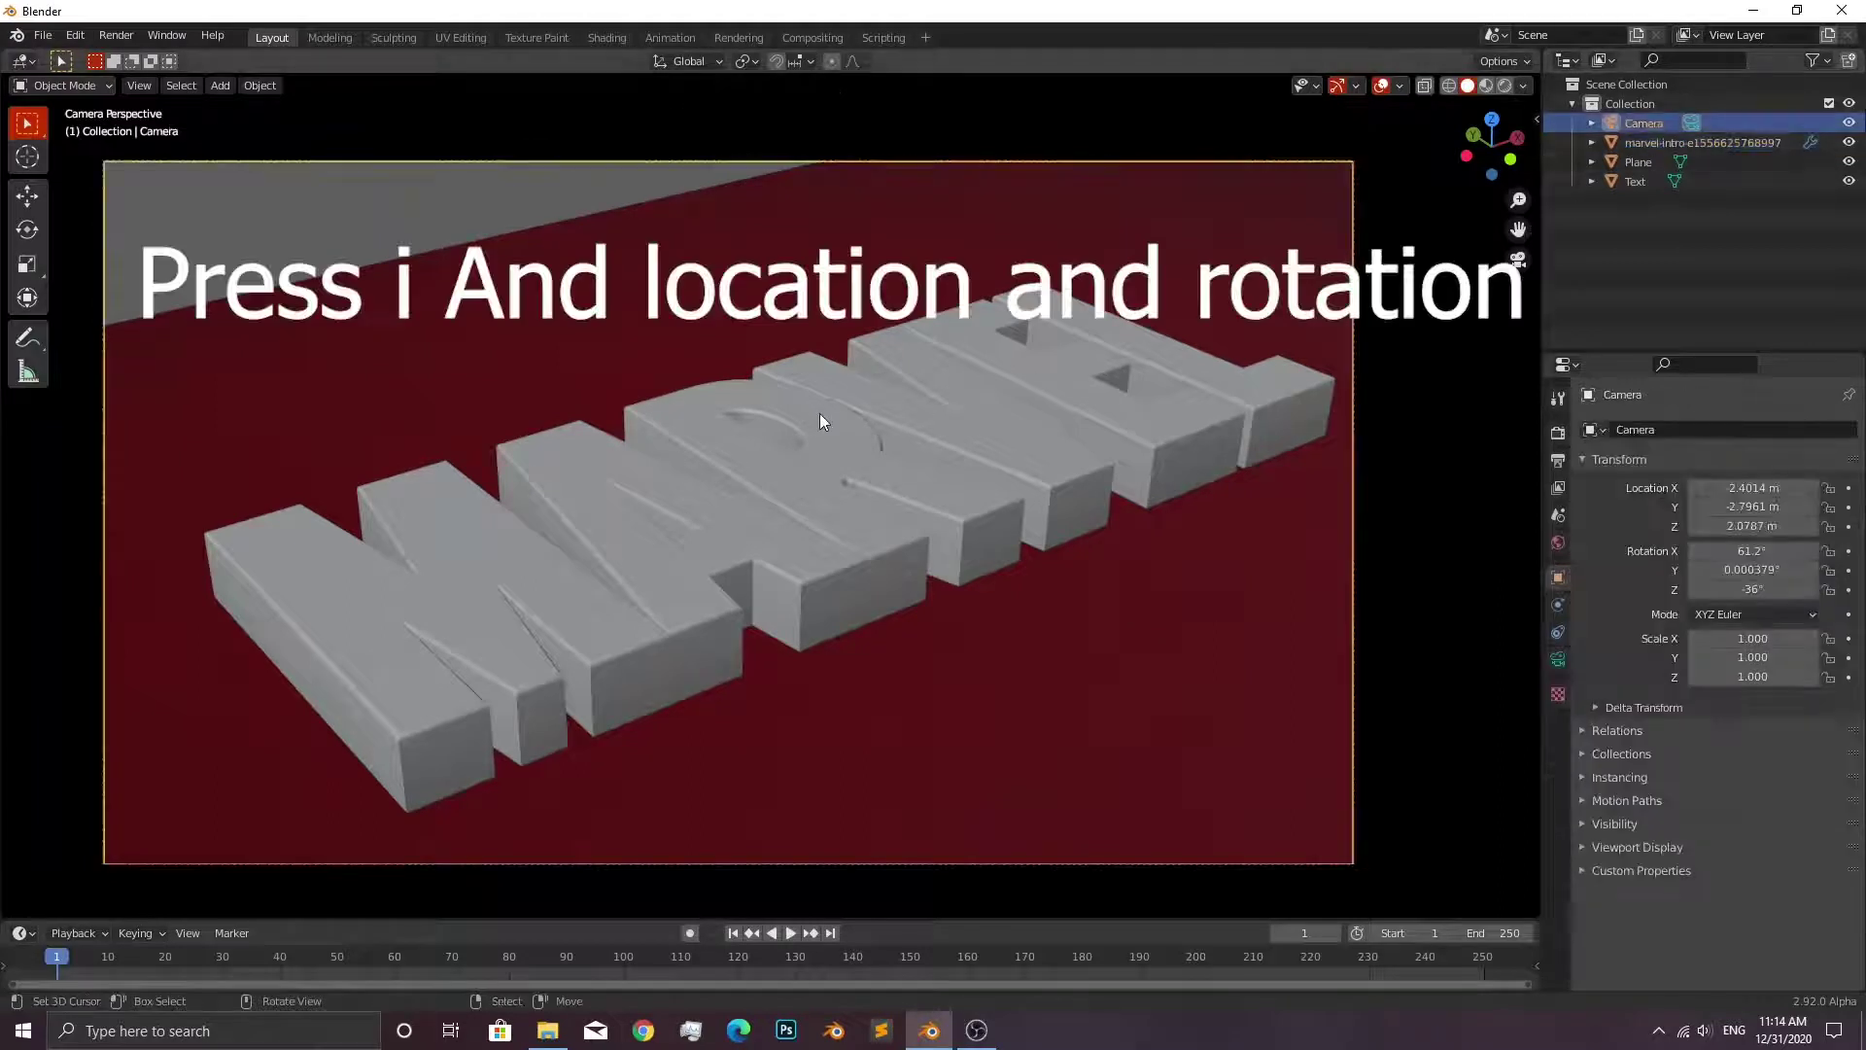
key(i)
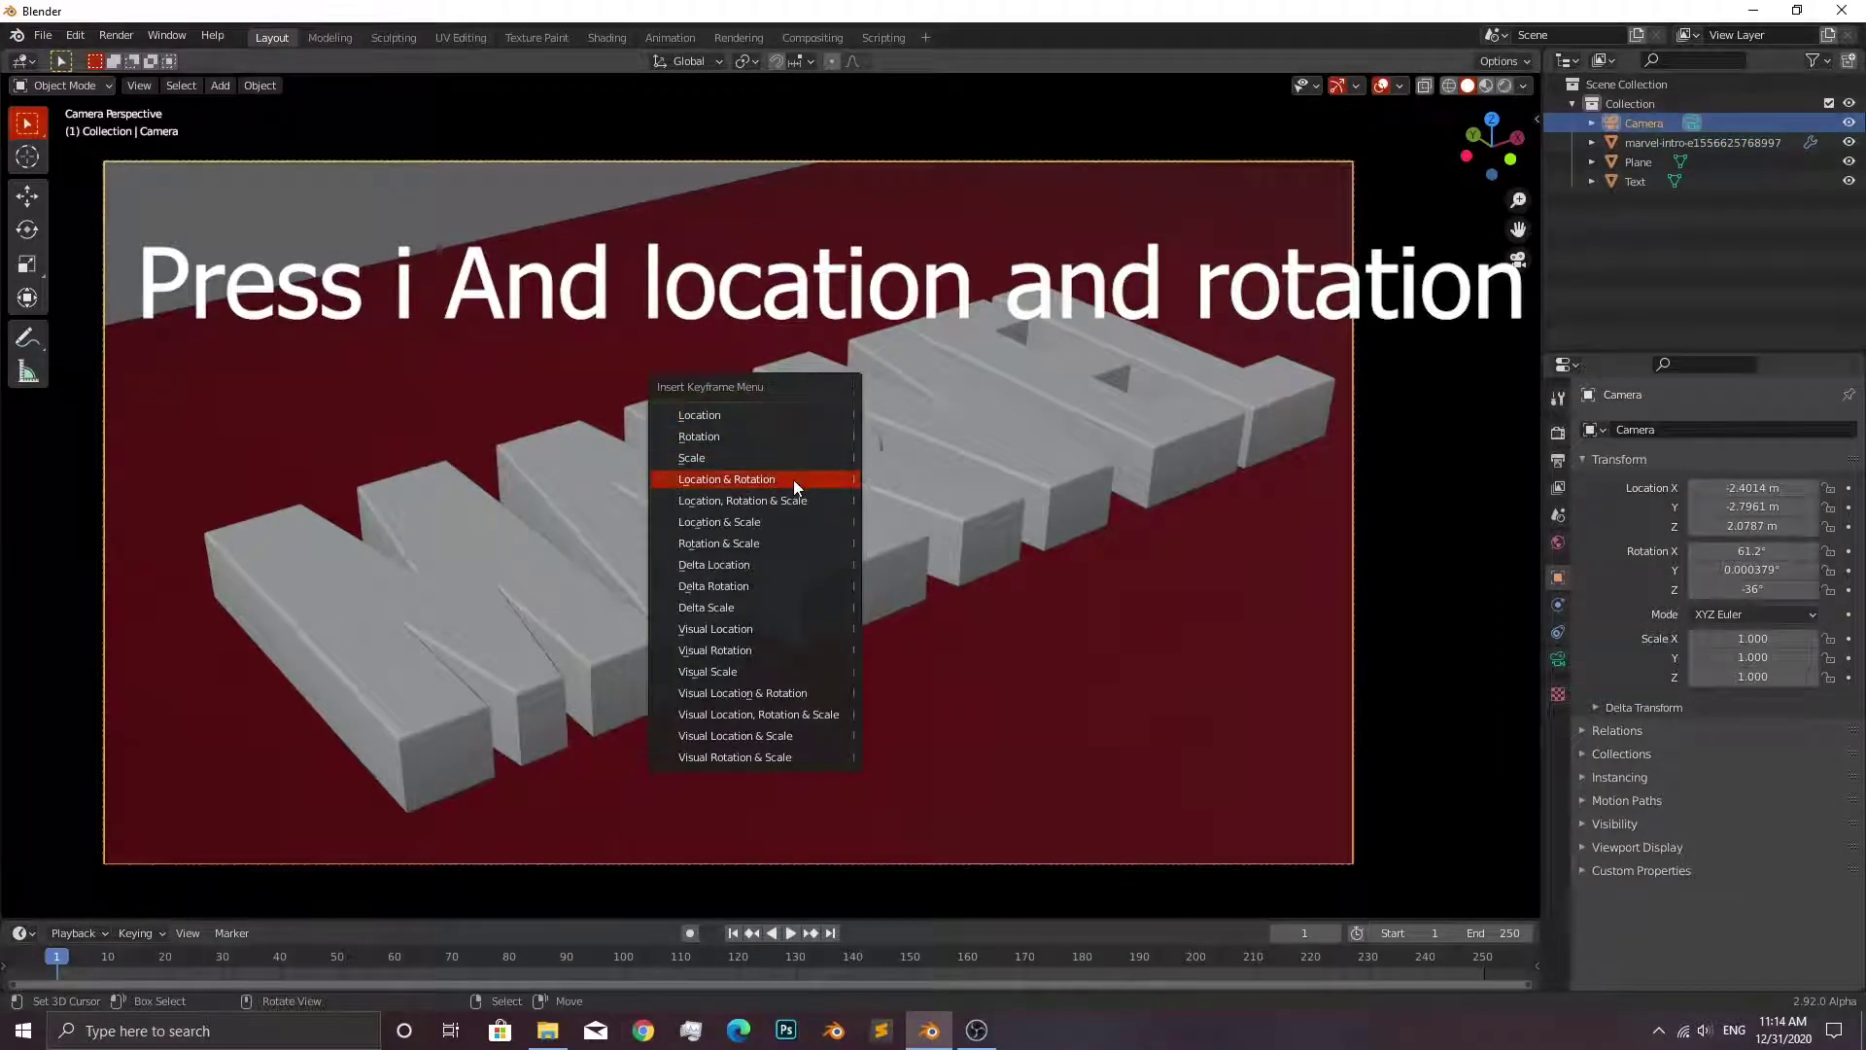
click(760, 480)
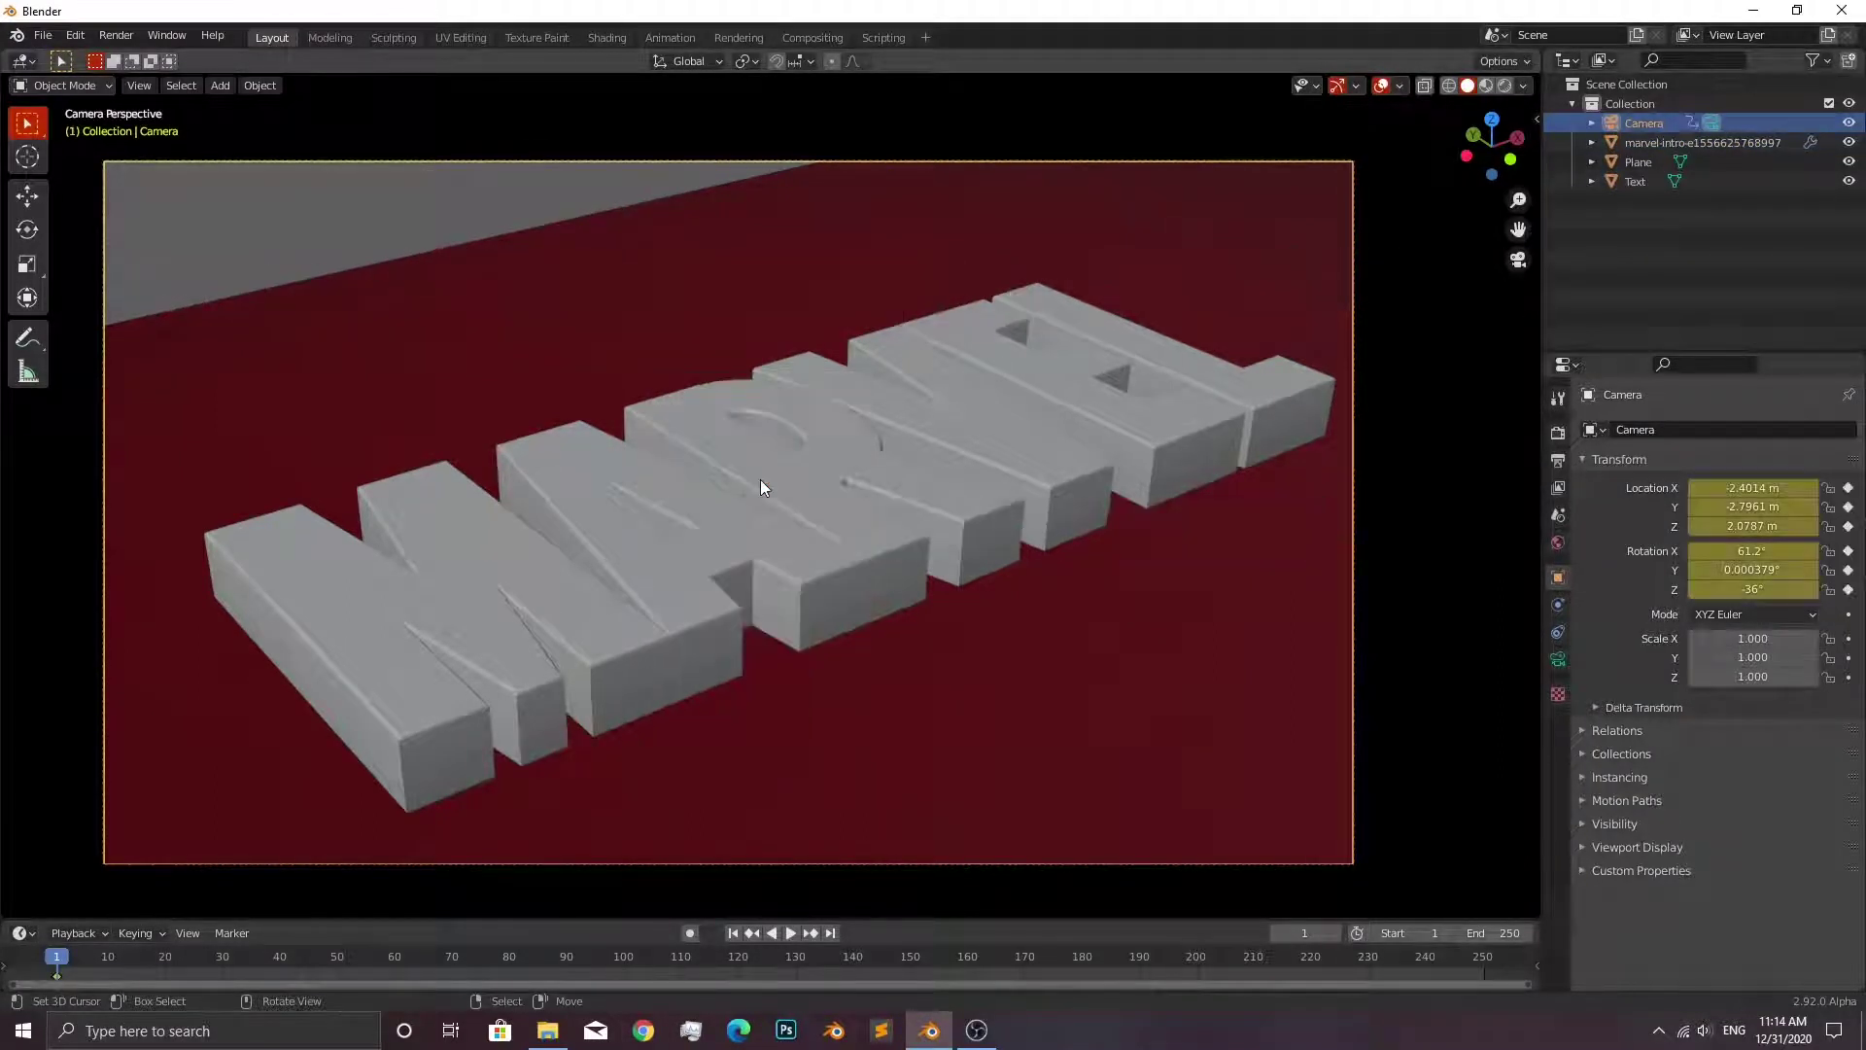
click(627, 957)
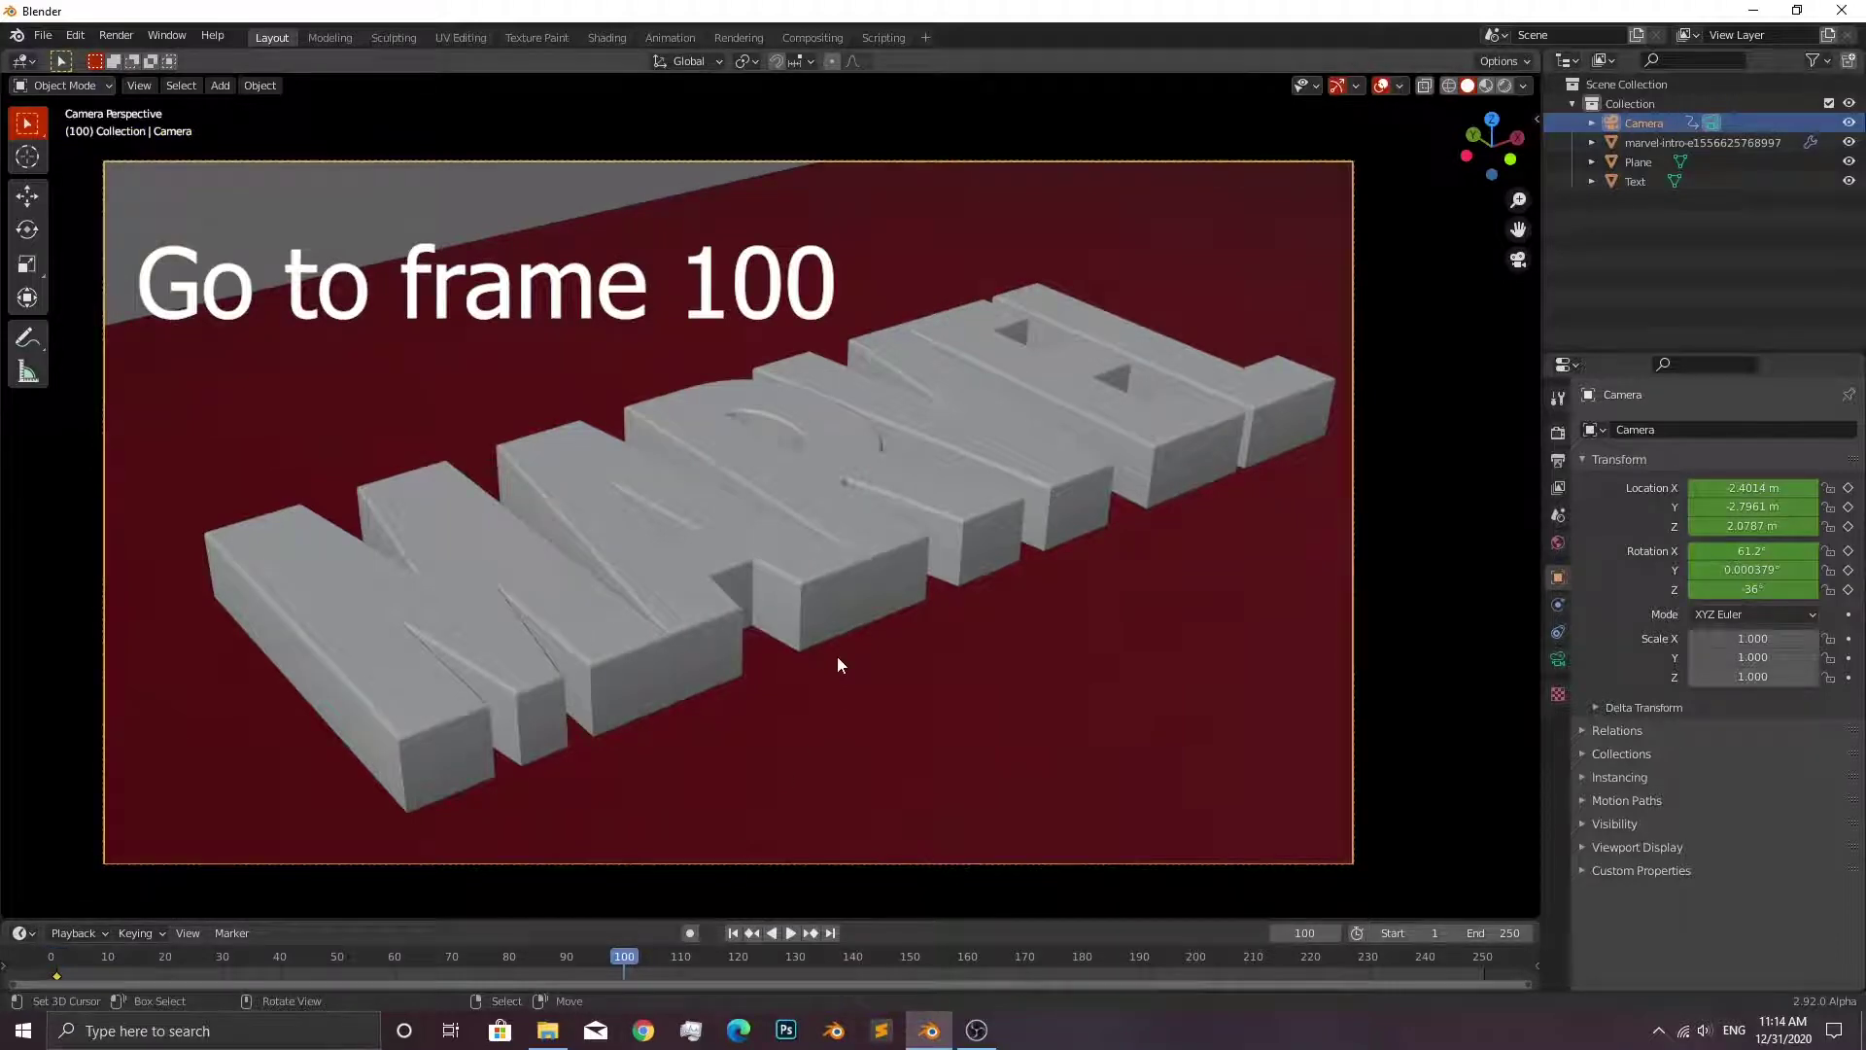
Clear the camera's rotation and location, then raise it straight up along Z.
key(KP_7)
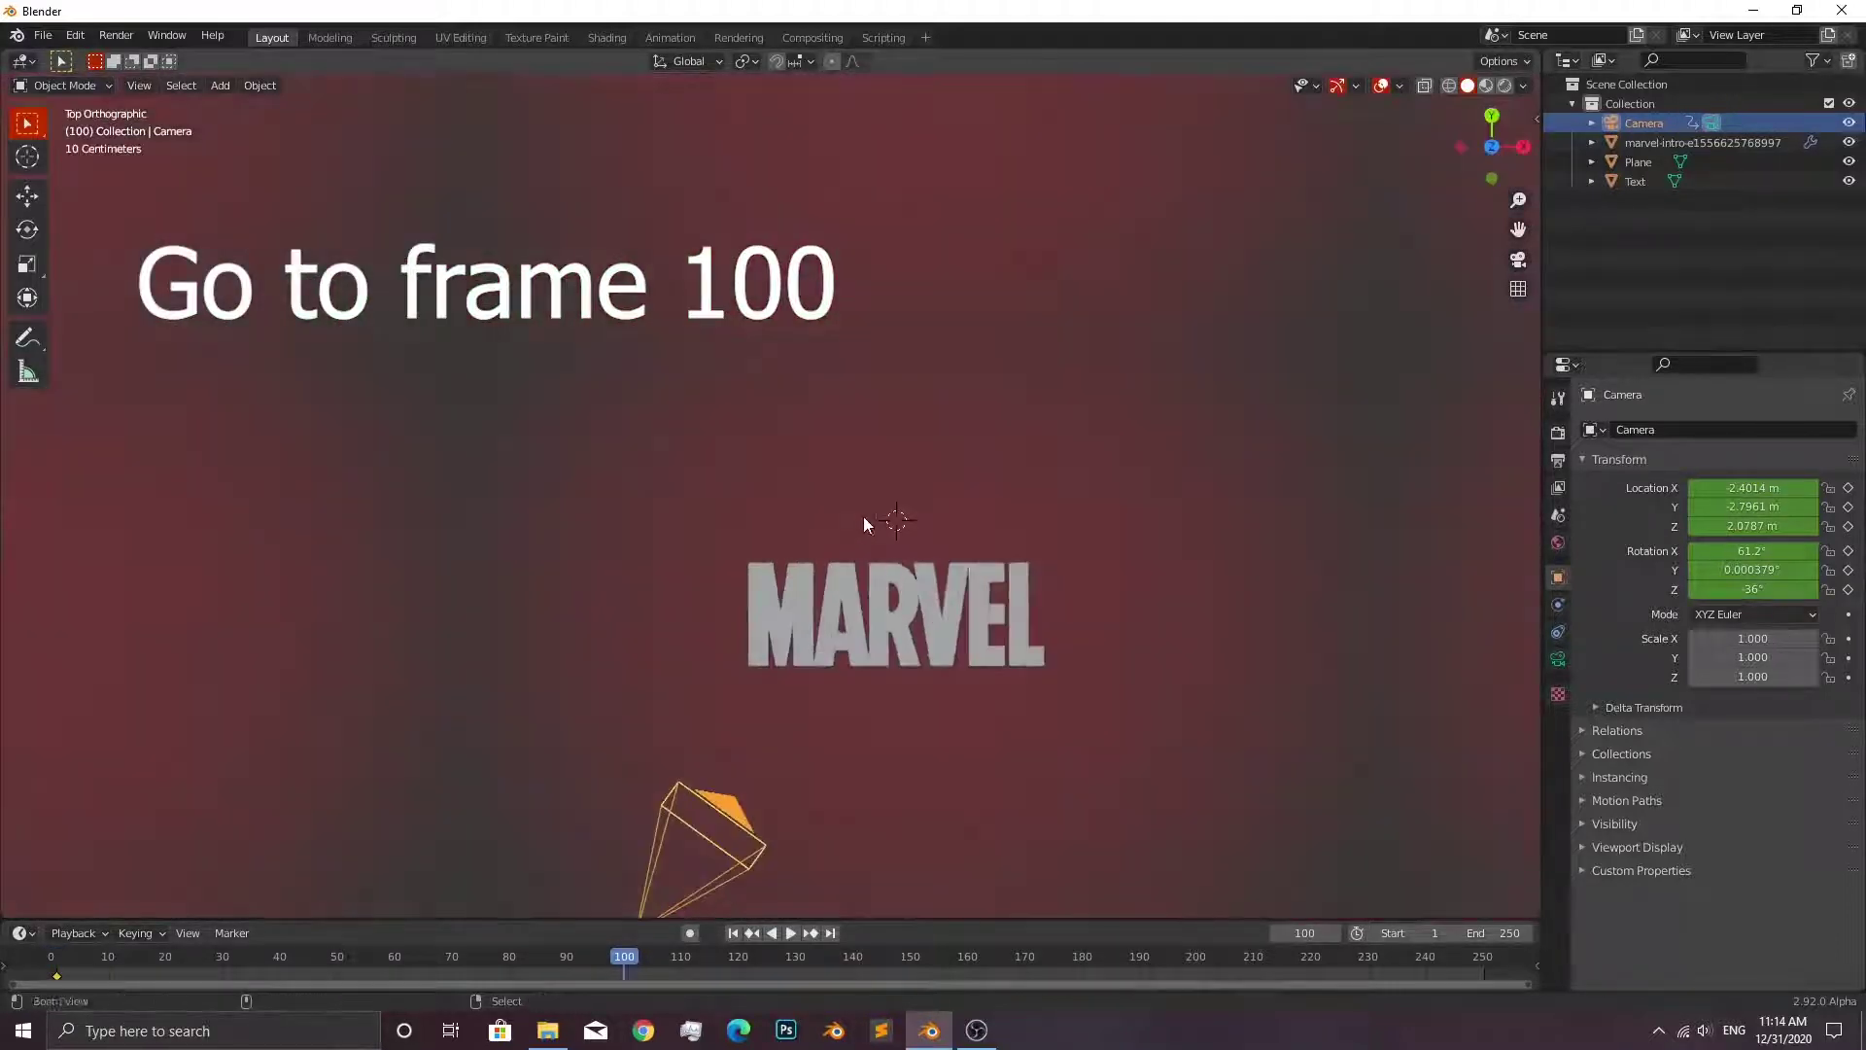
mouse_move(970, 665)
middle_down()
mouse_move(879, 596)
mouse_move(987, 705)
mouse_move(821, 408)
middle_up()
key(alt+r)
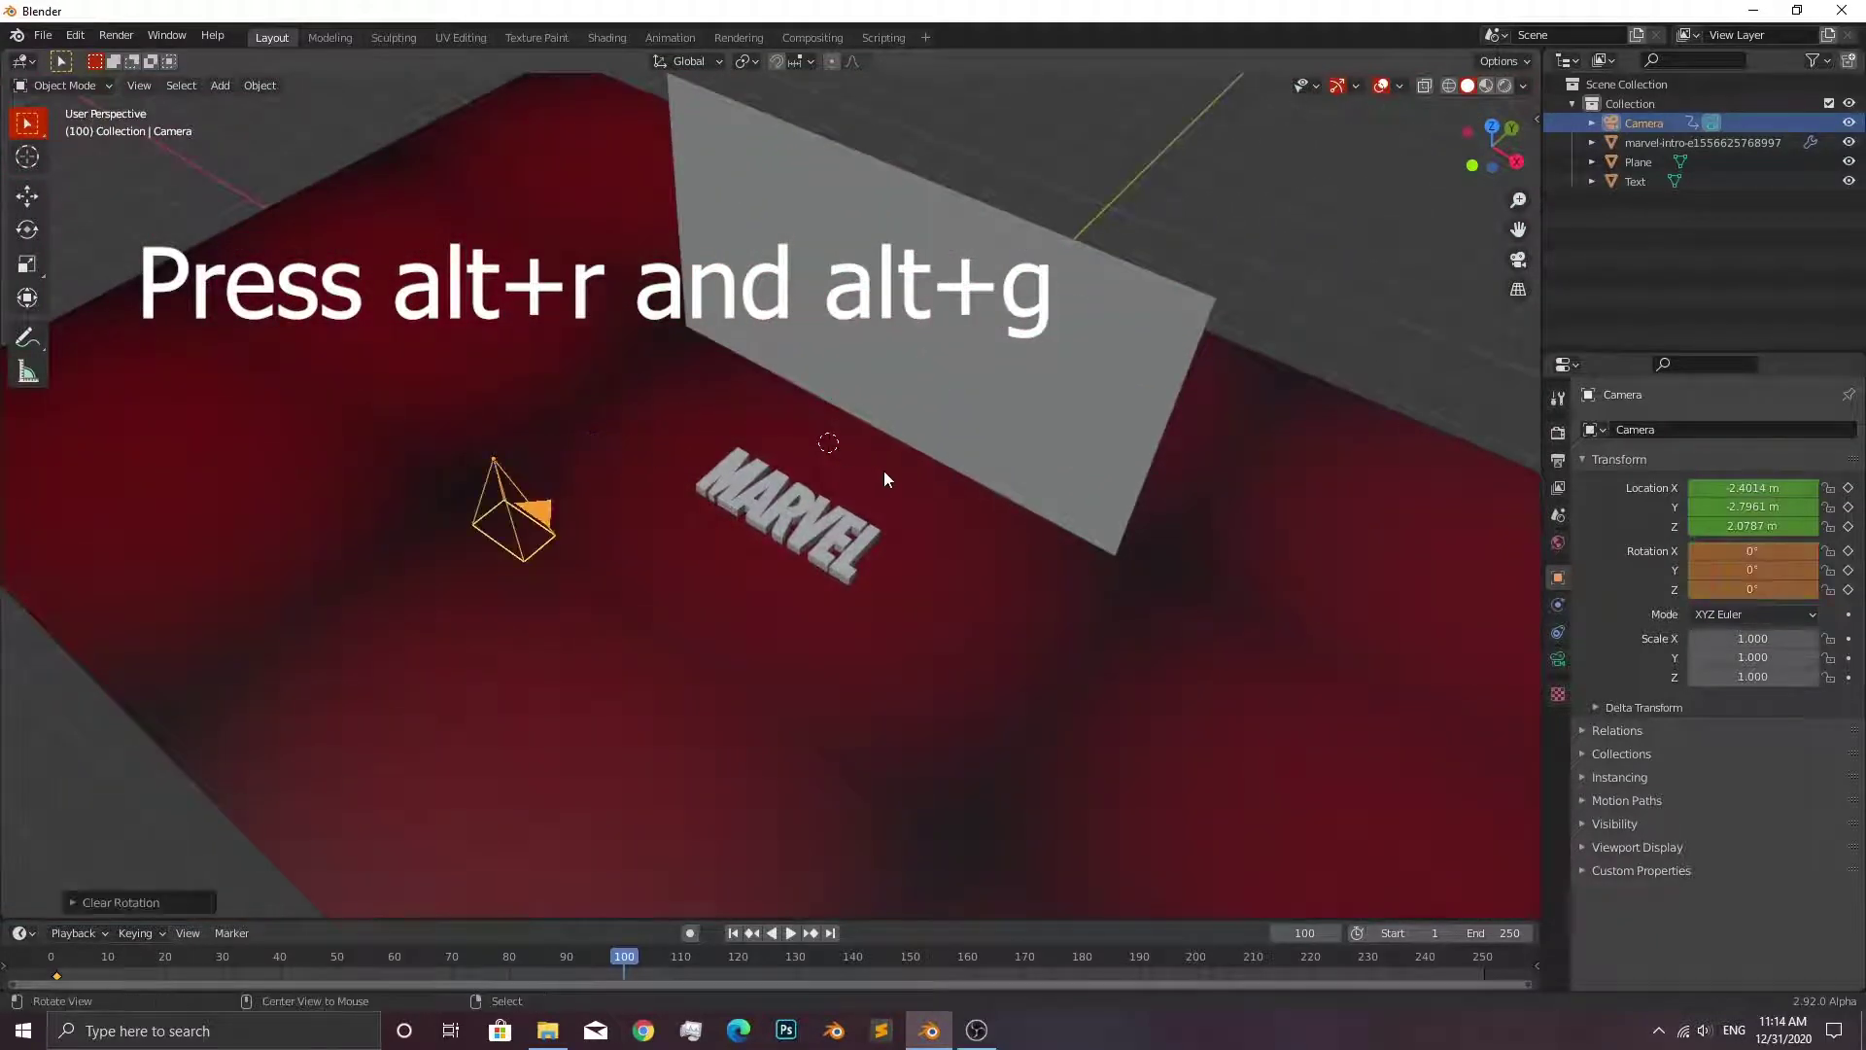
key(alt+g)
middle_drag(927, 584, 871, 517)
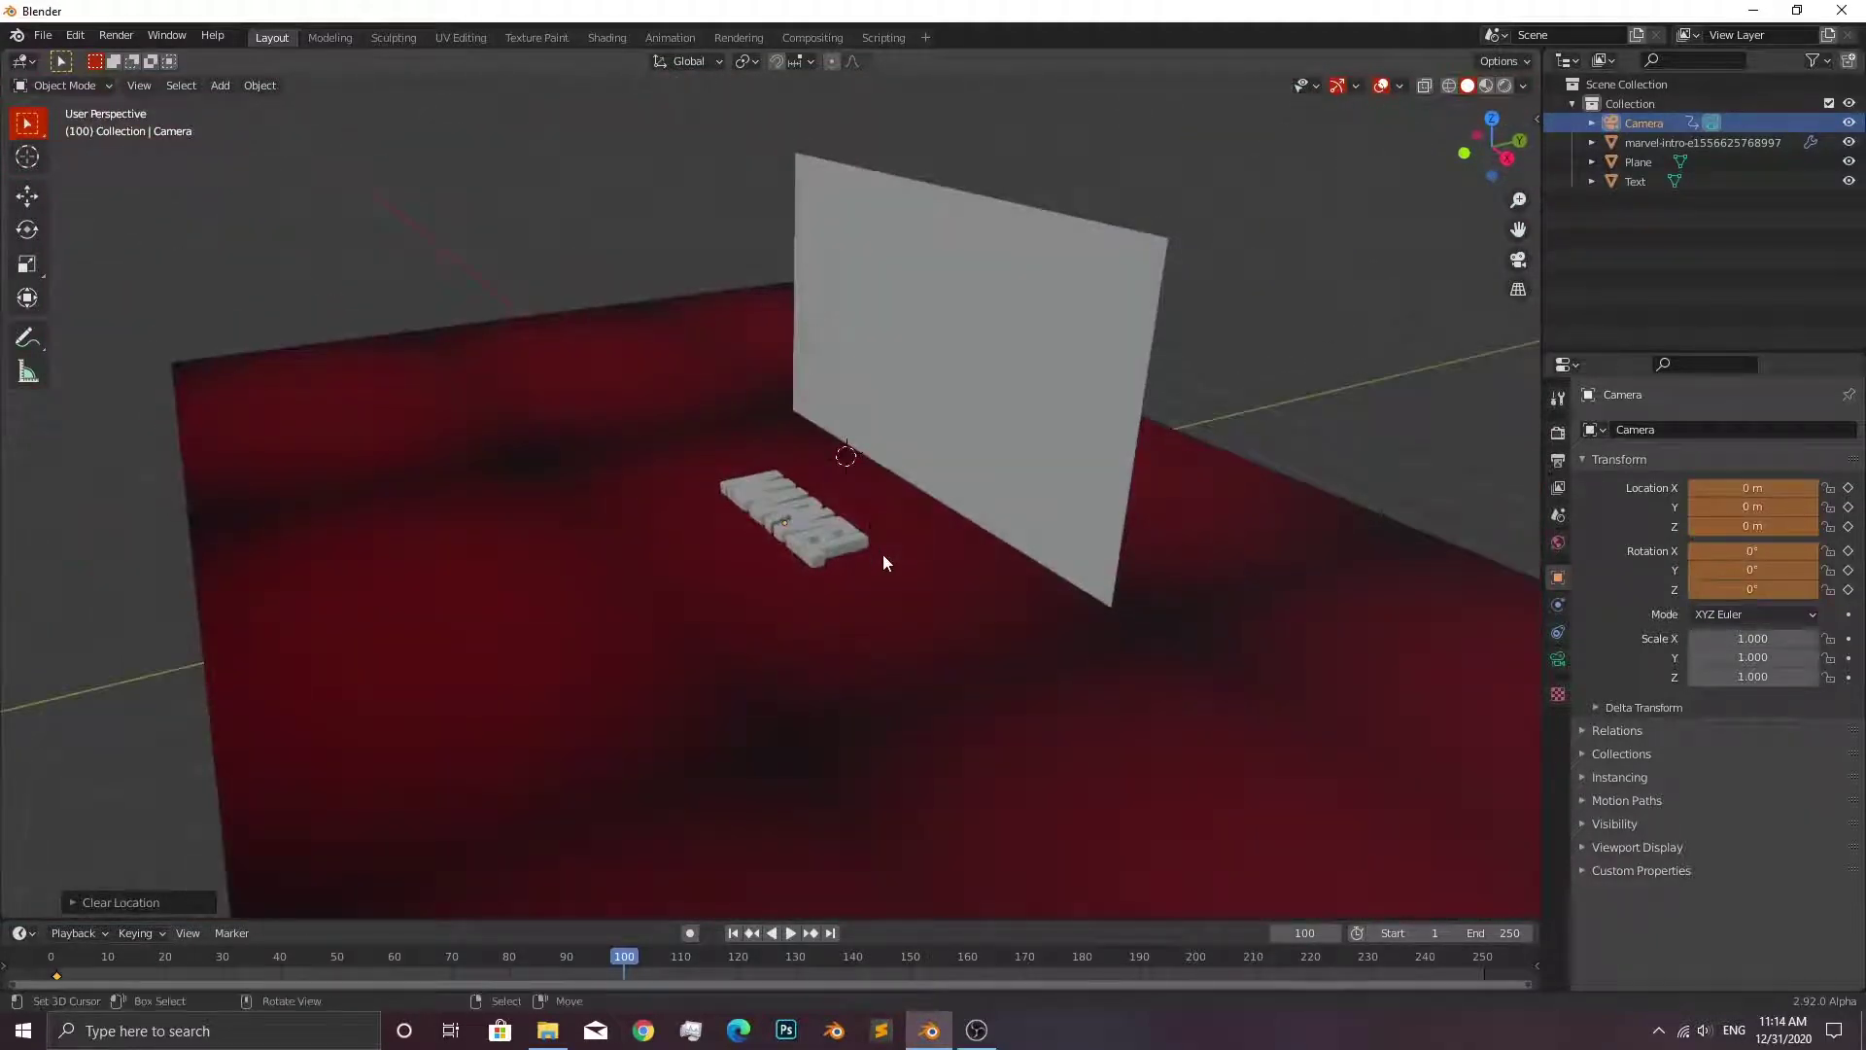
key(g)
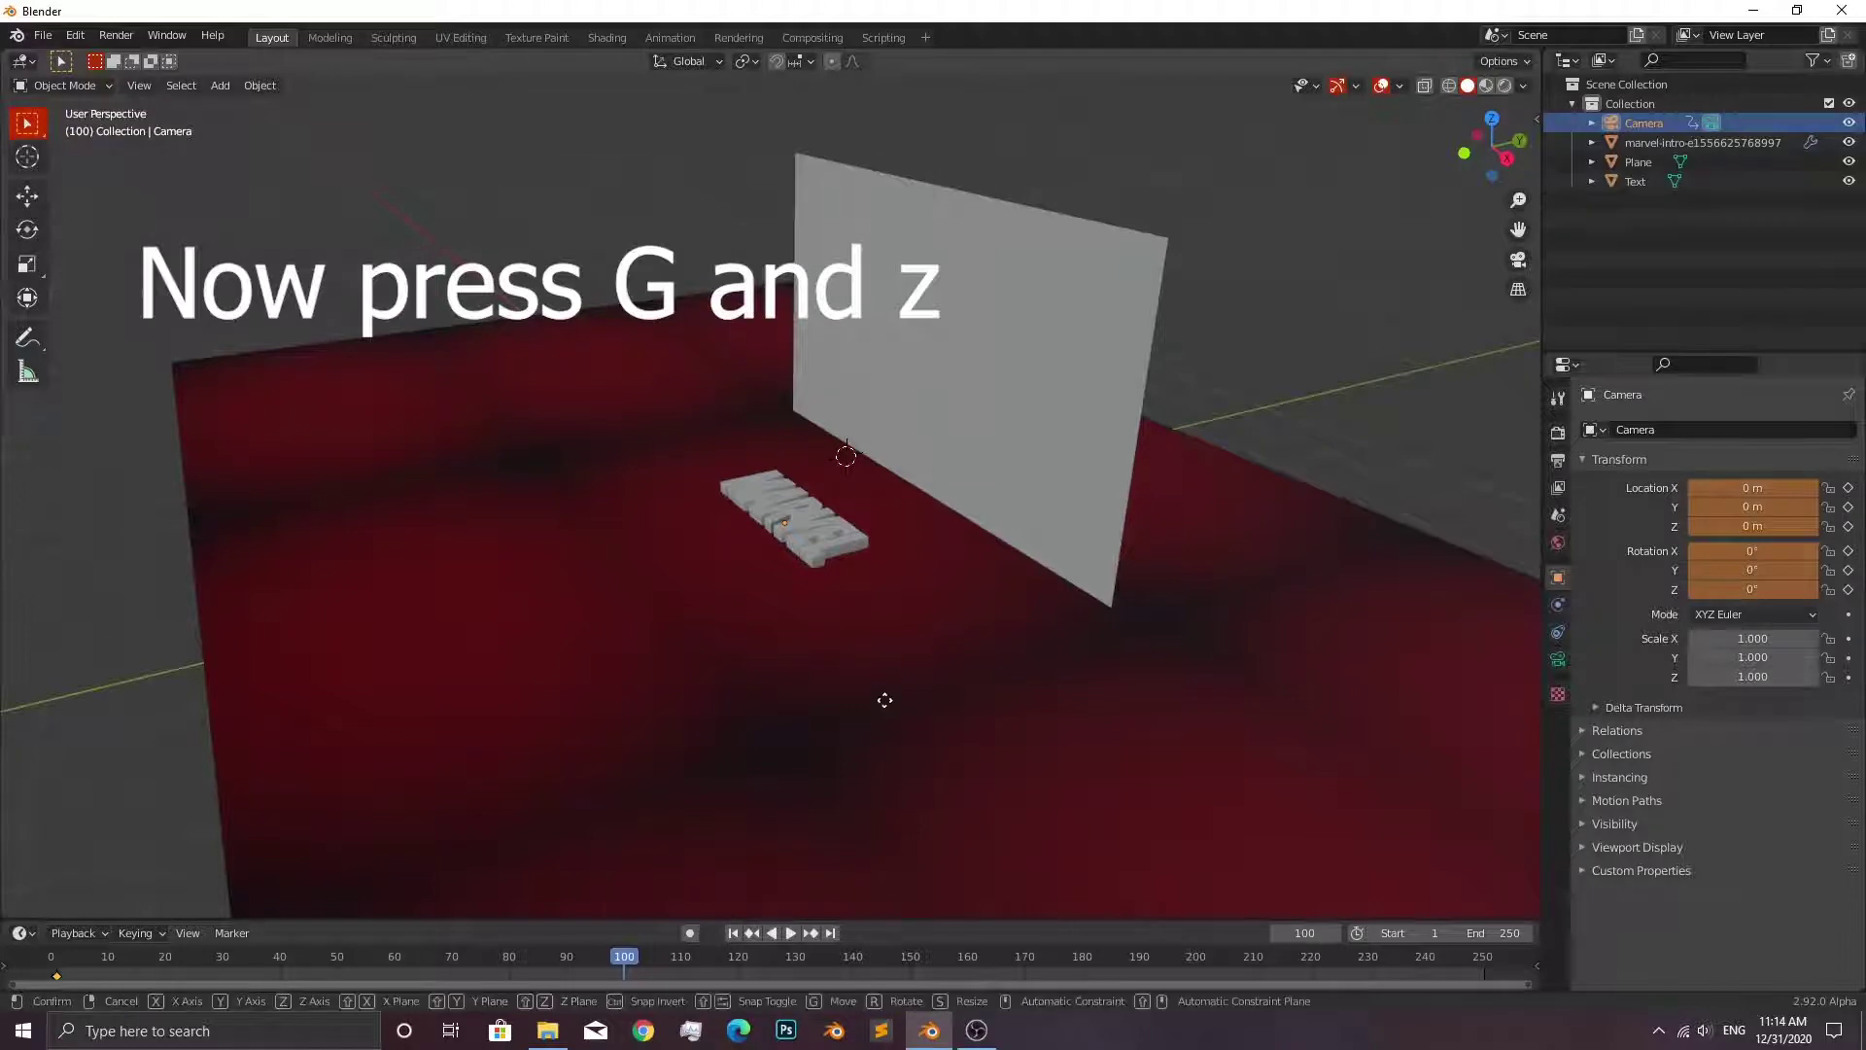
key(z)
click(894, 323)
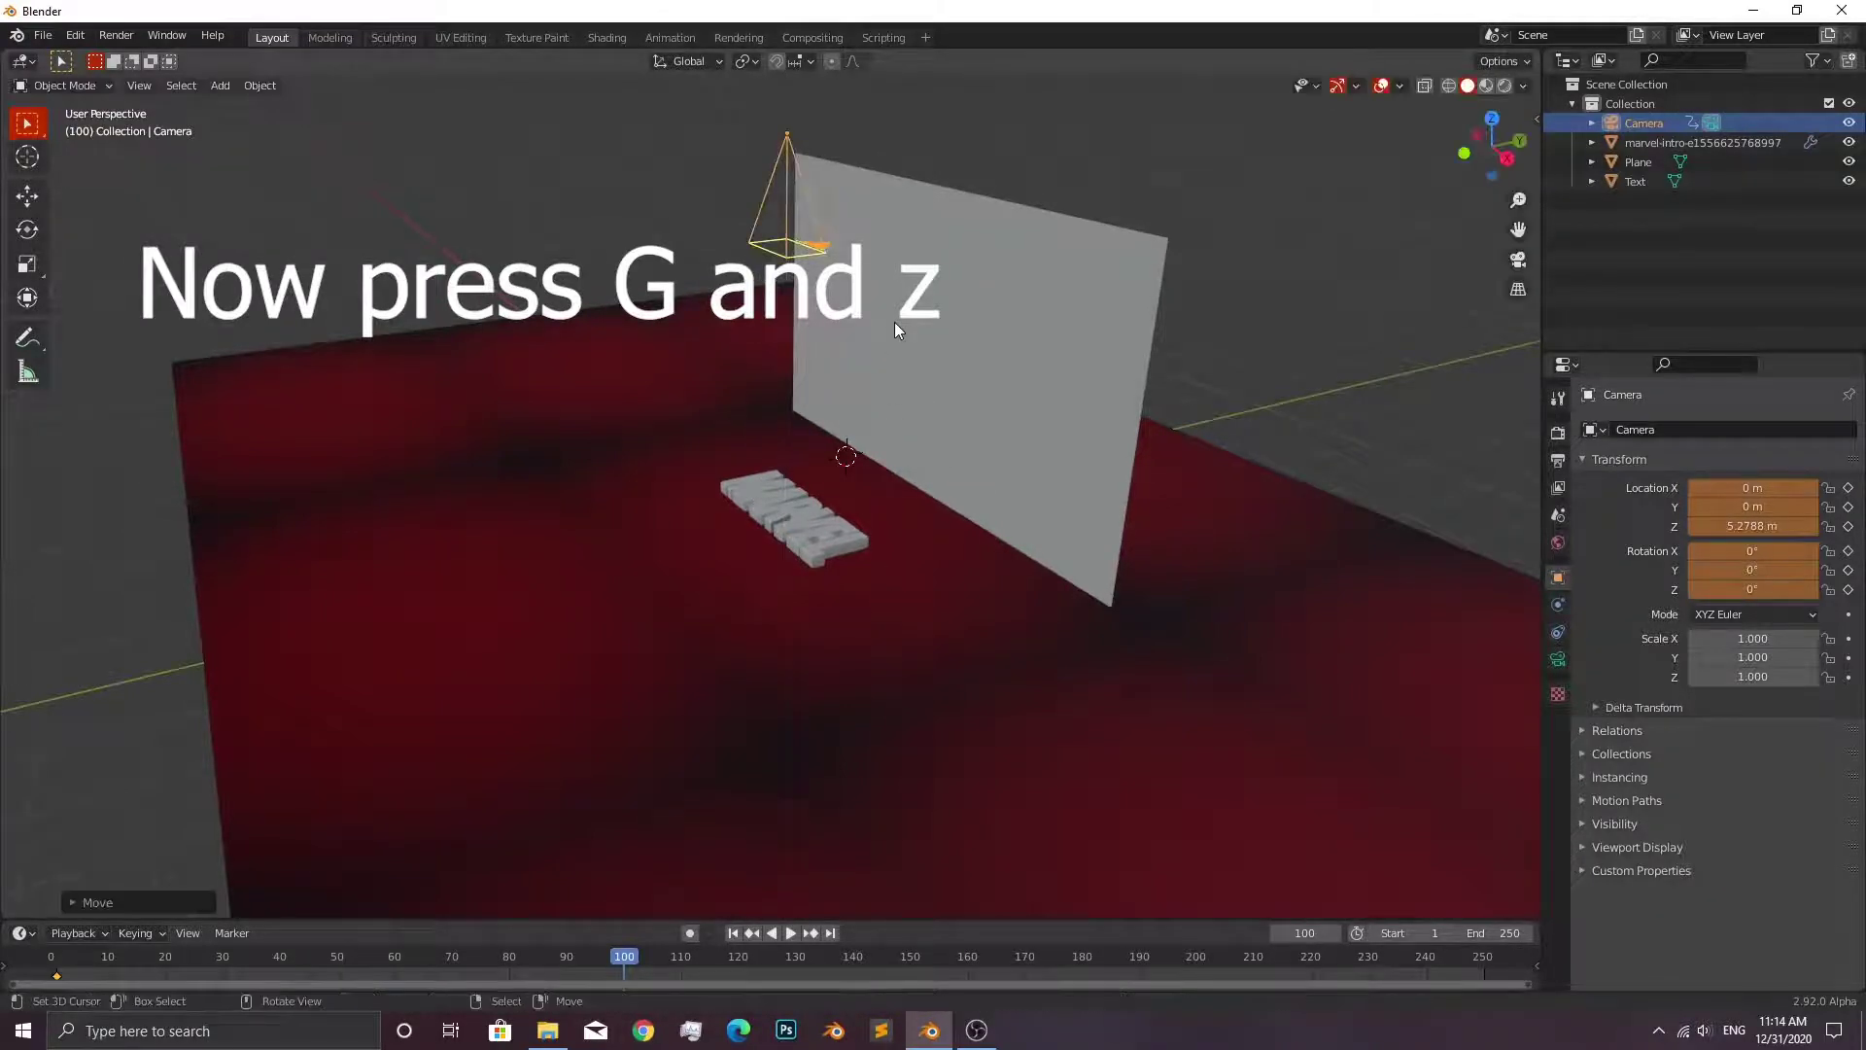
Pull the camera back to frame MARVEL from above, keyframe it at frame 100, and play.
key(KP_0)
key(y)
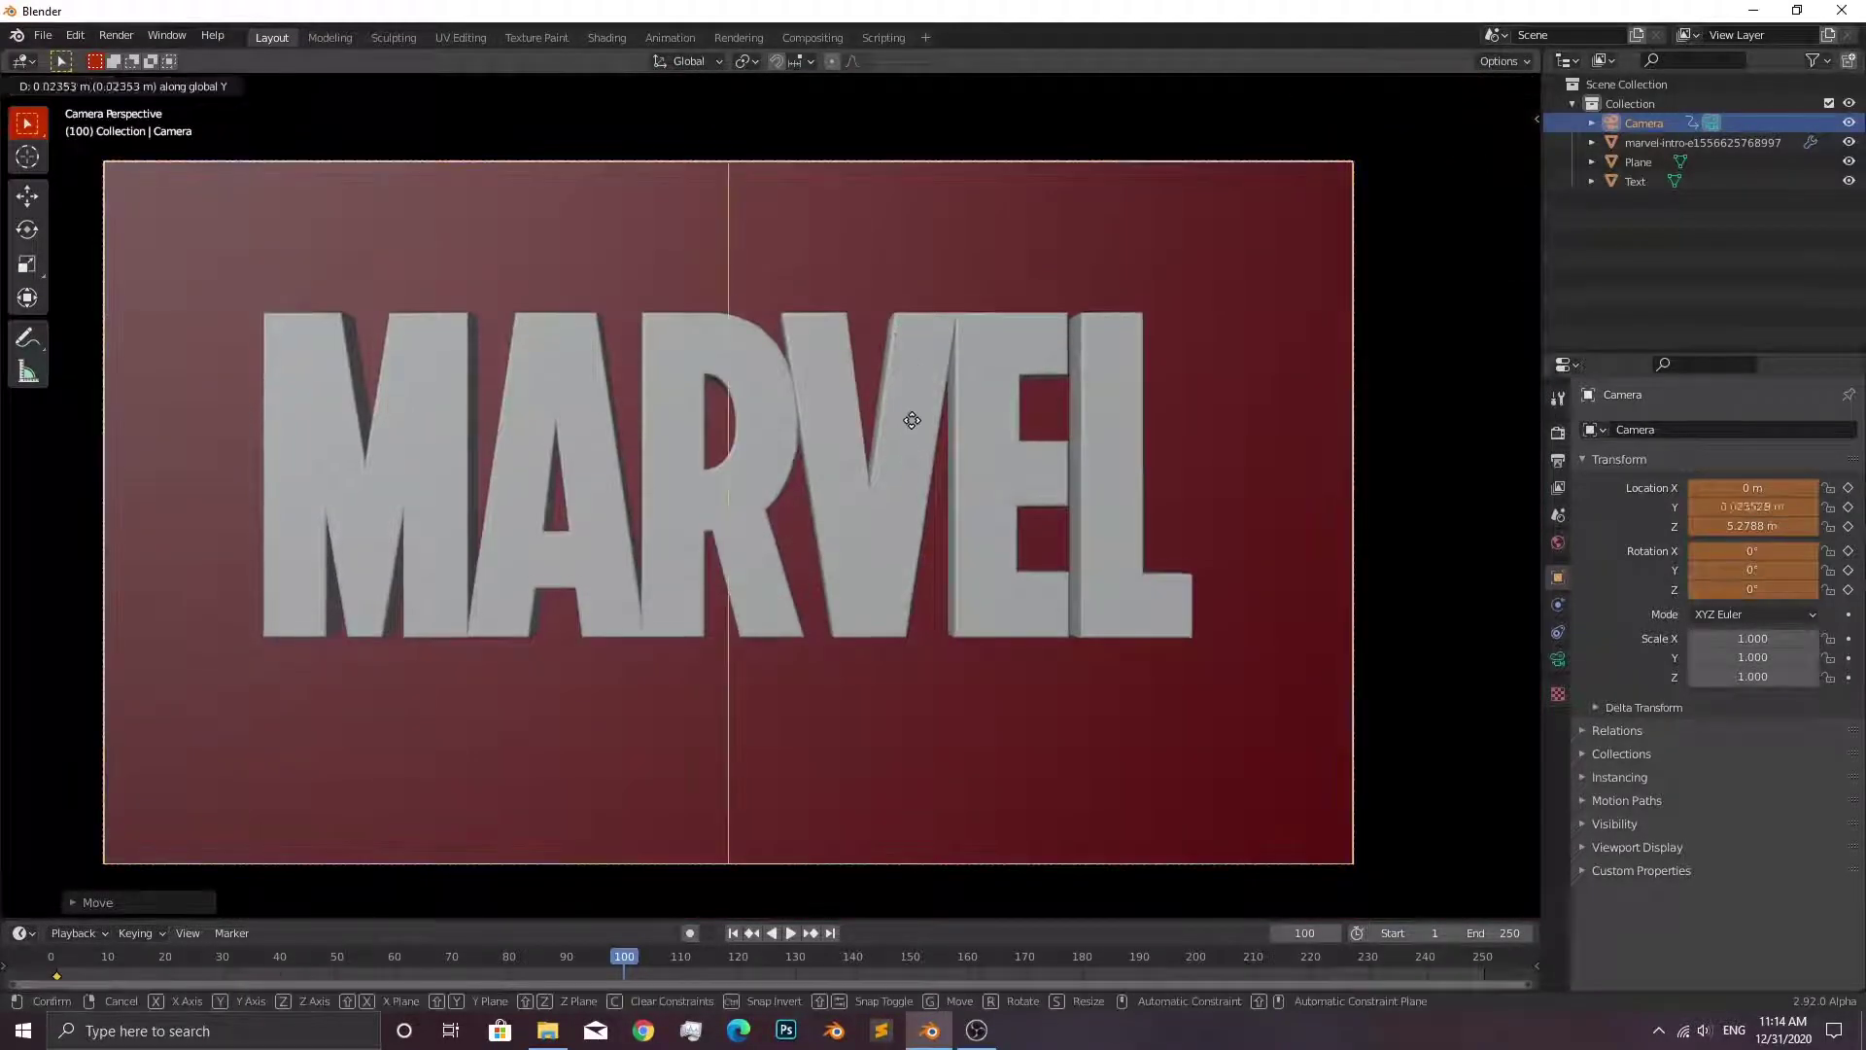
key(z)
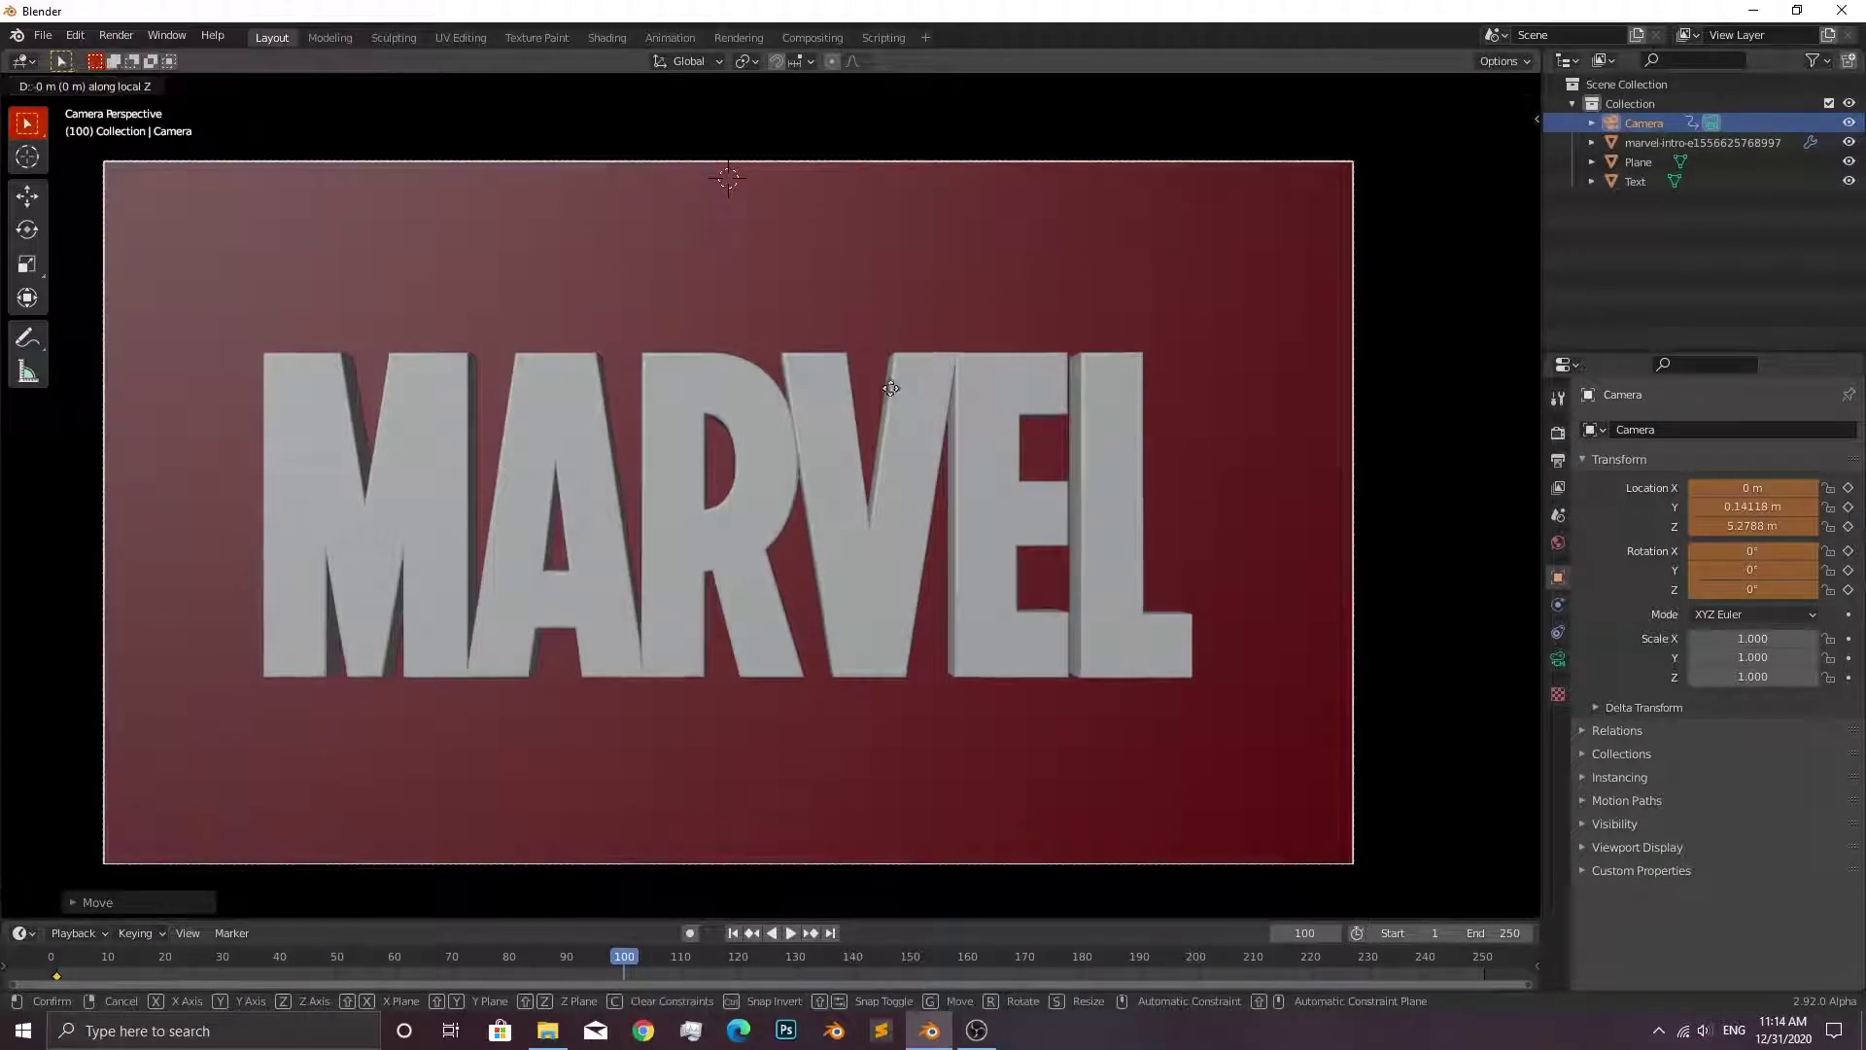
key(z)
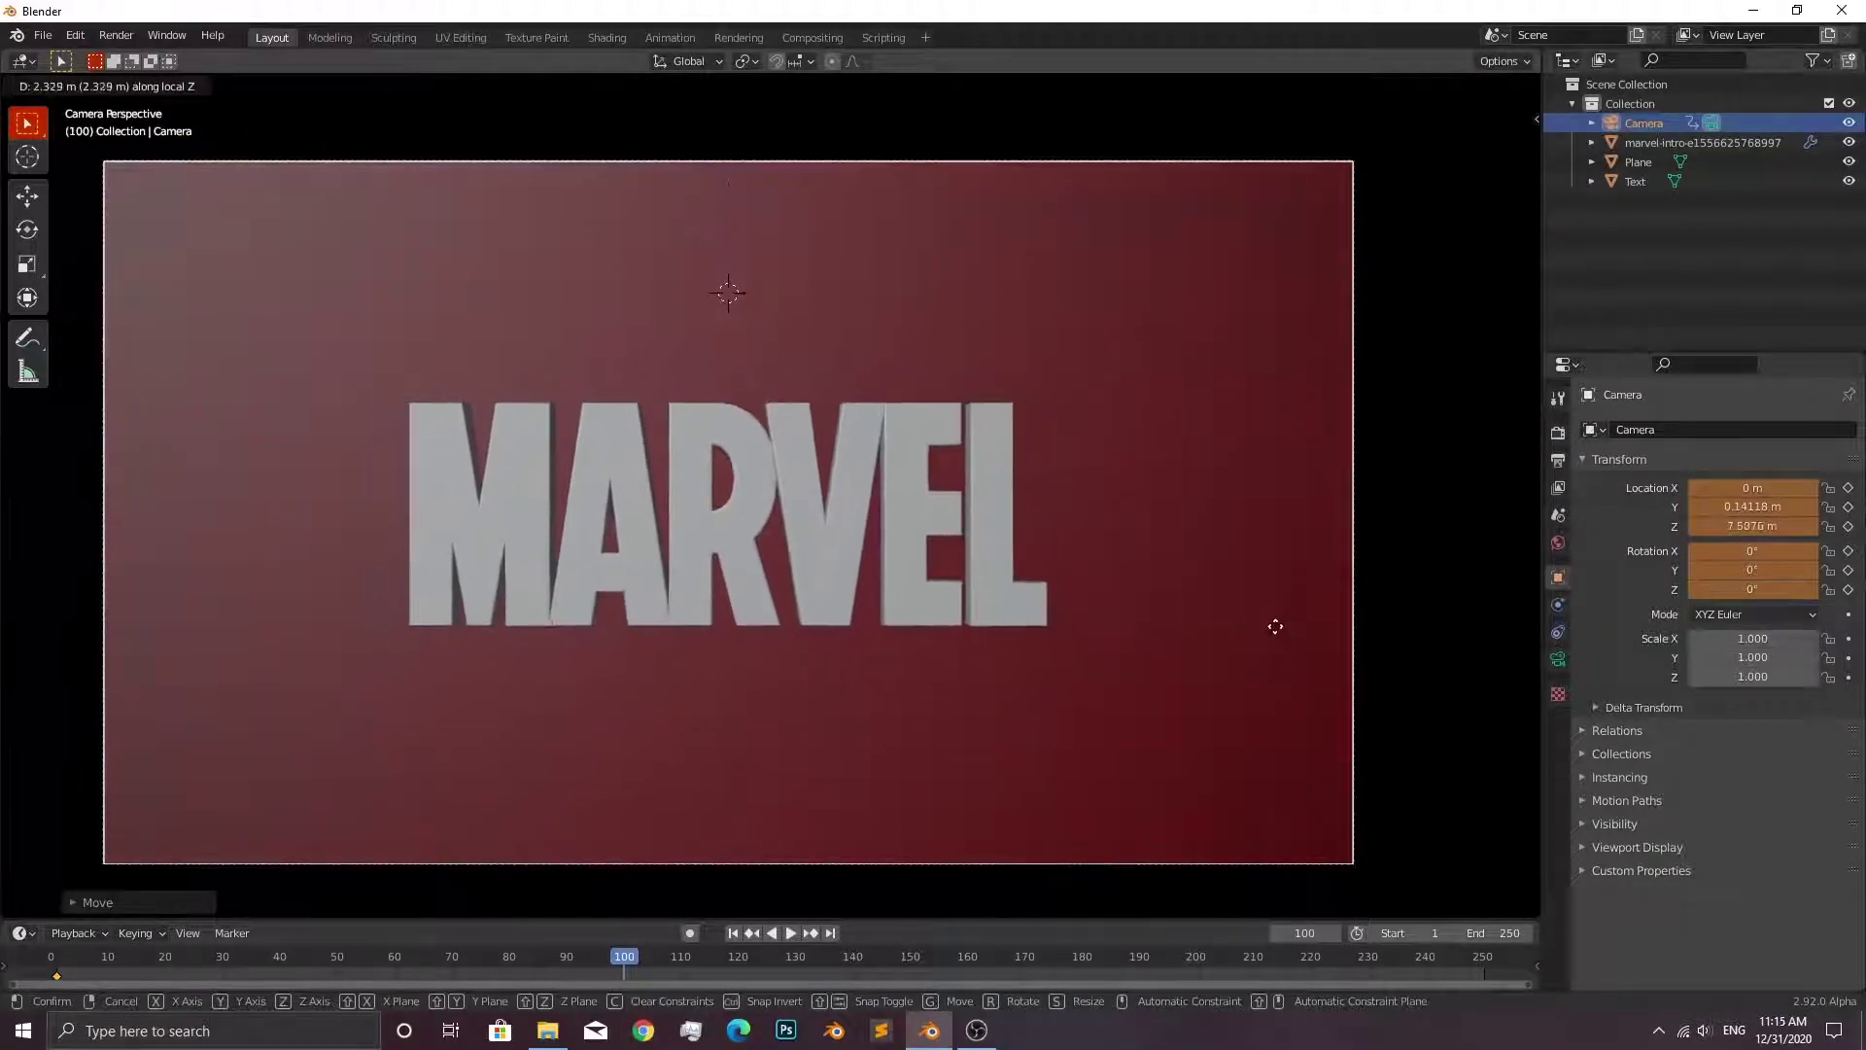
click(1370, 677)
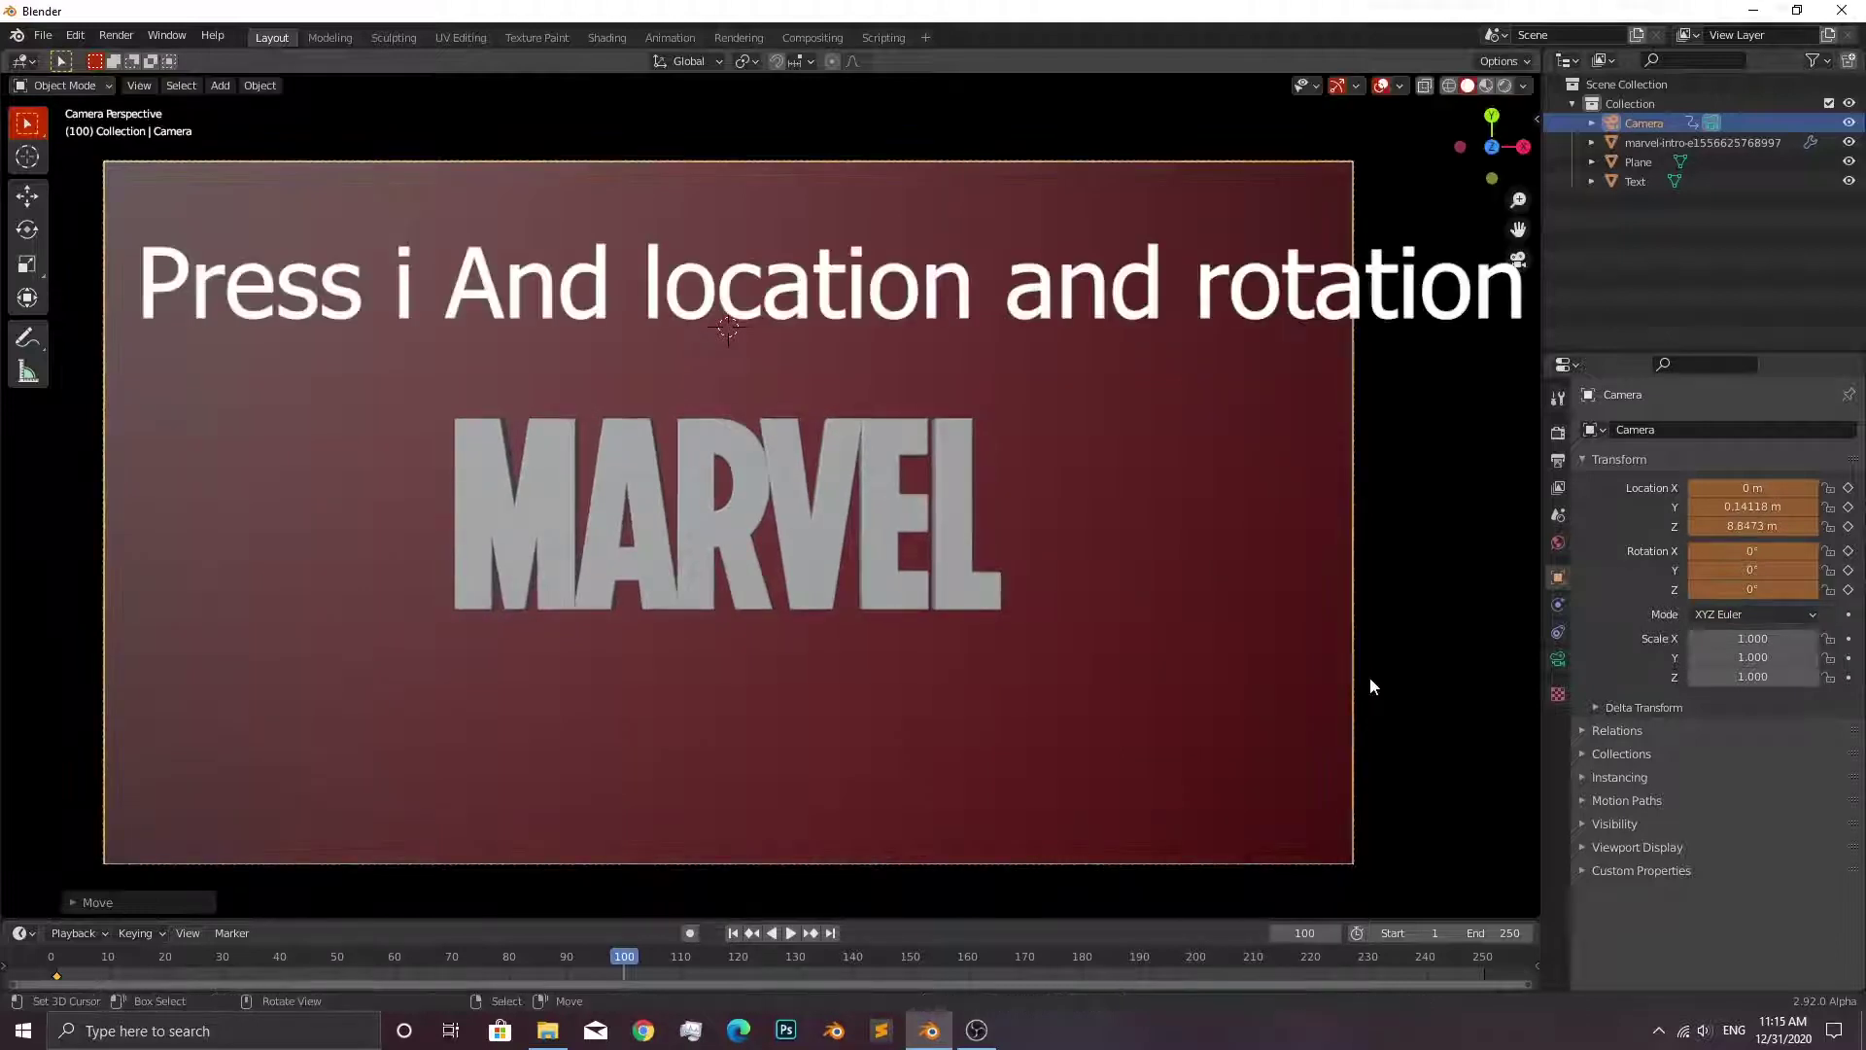
key(i)
click(1197, 542)
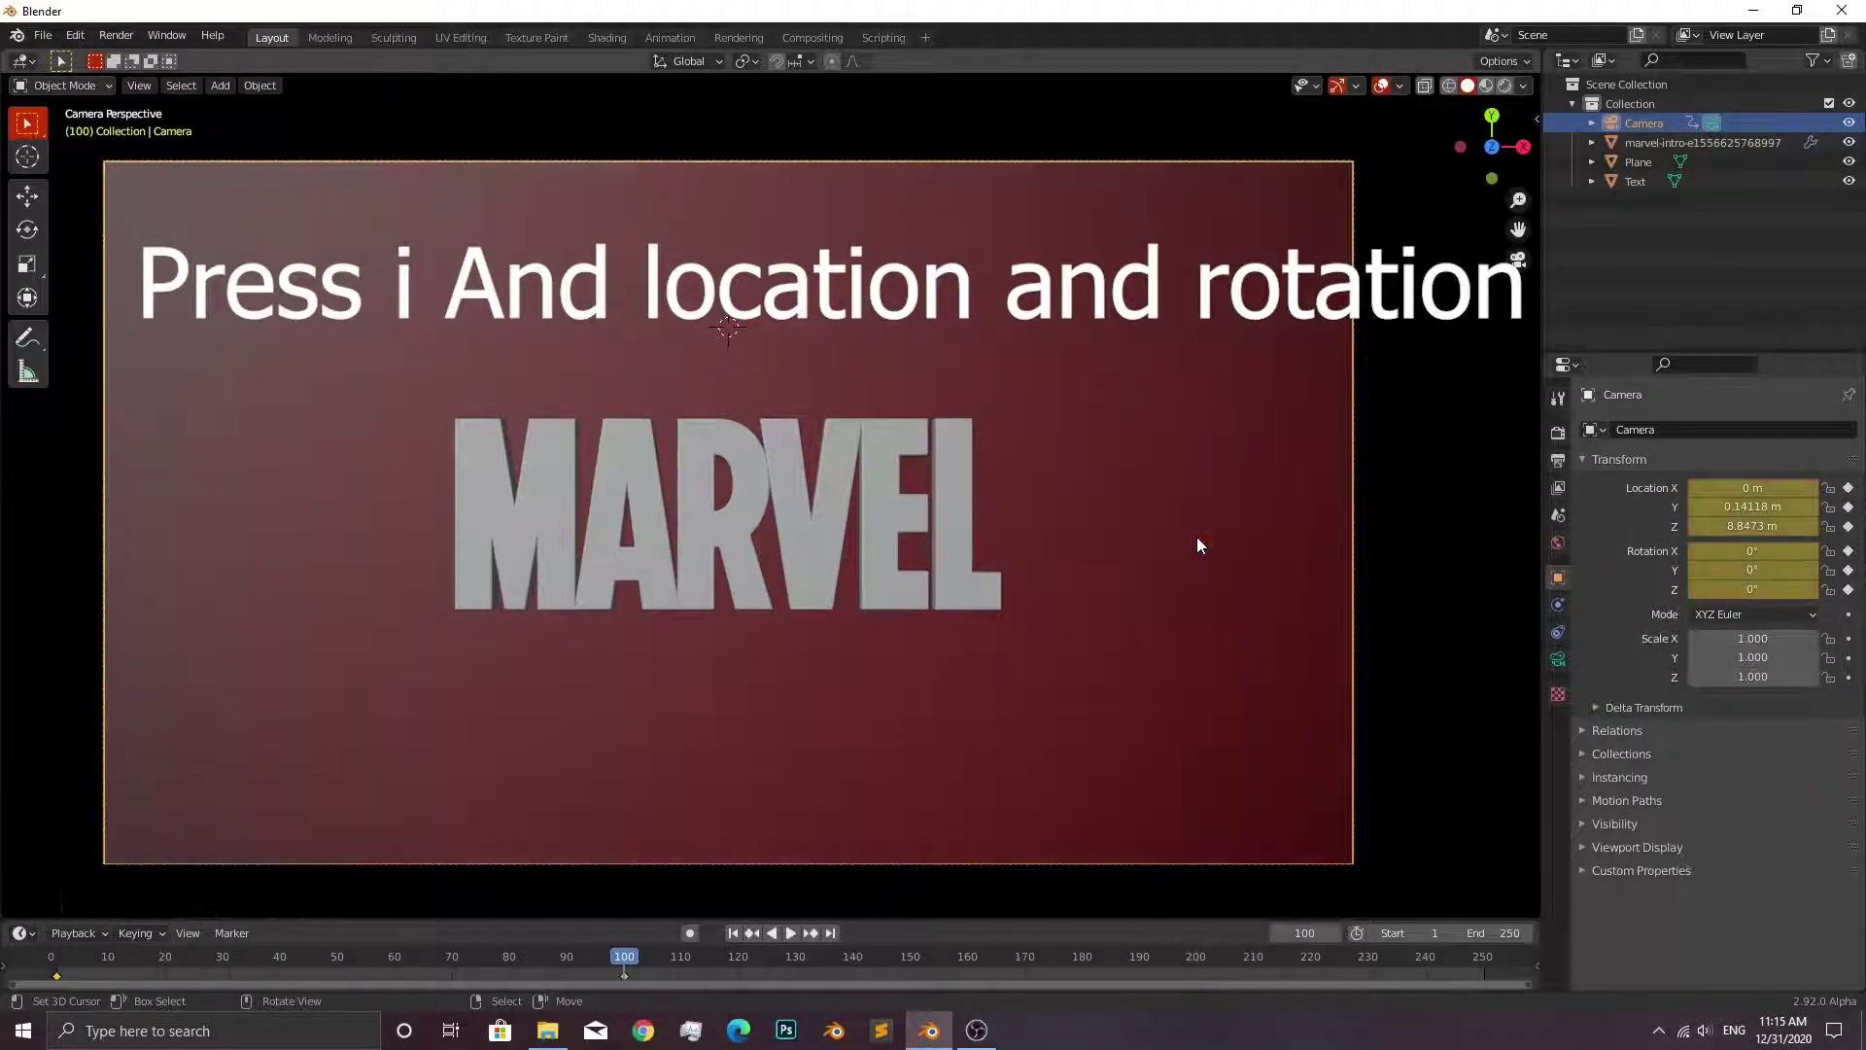
key(shift+Left)
key(space)
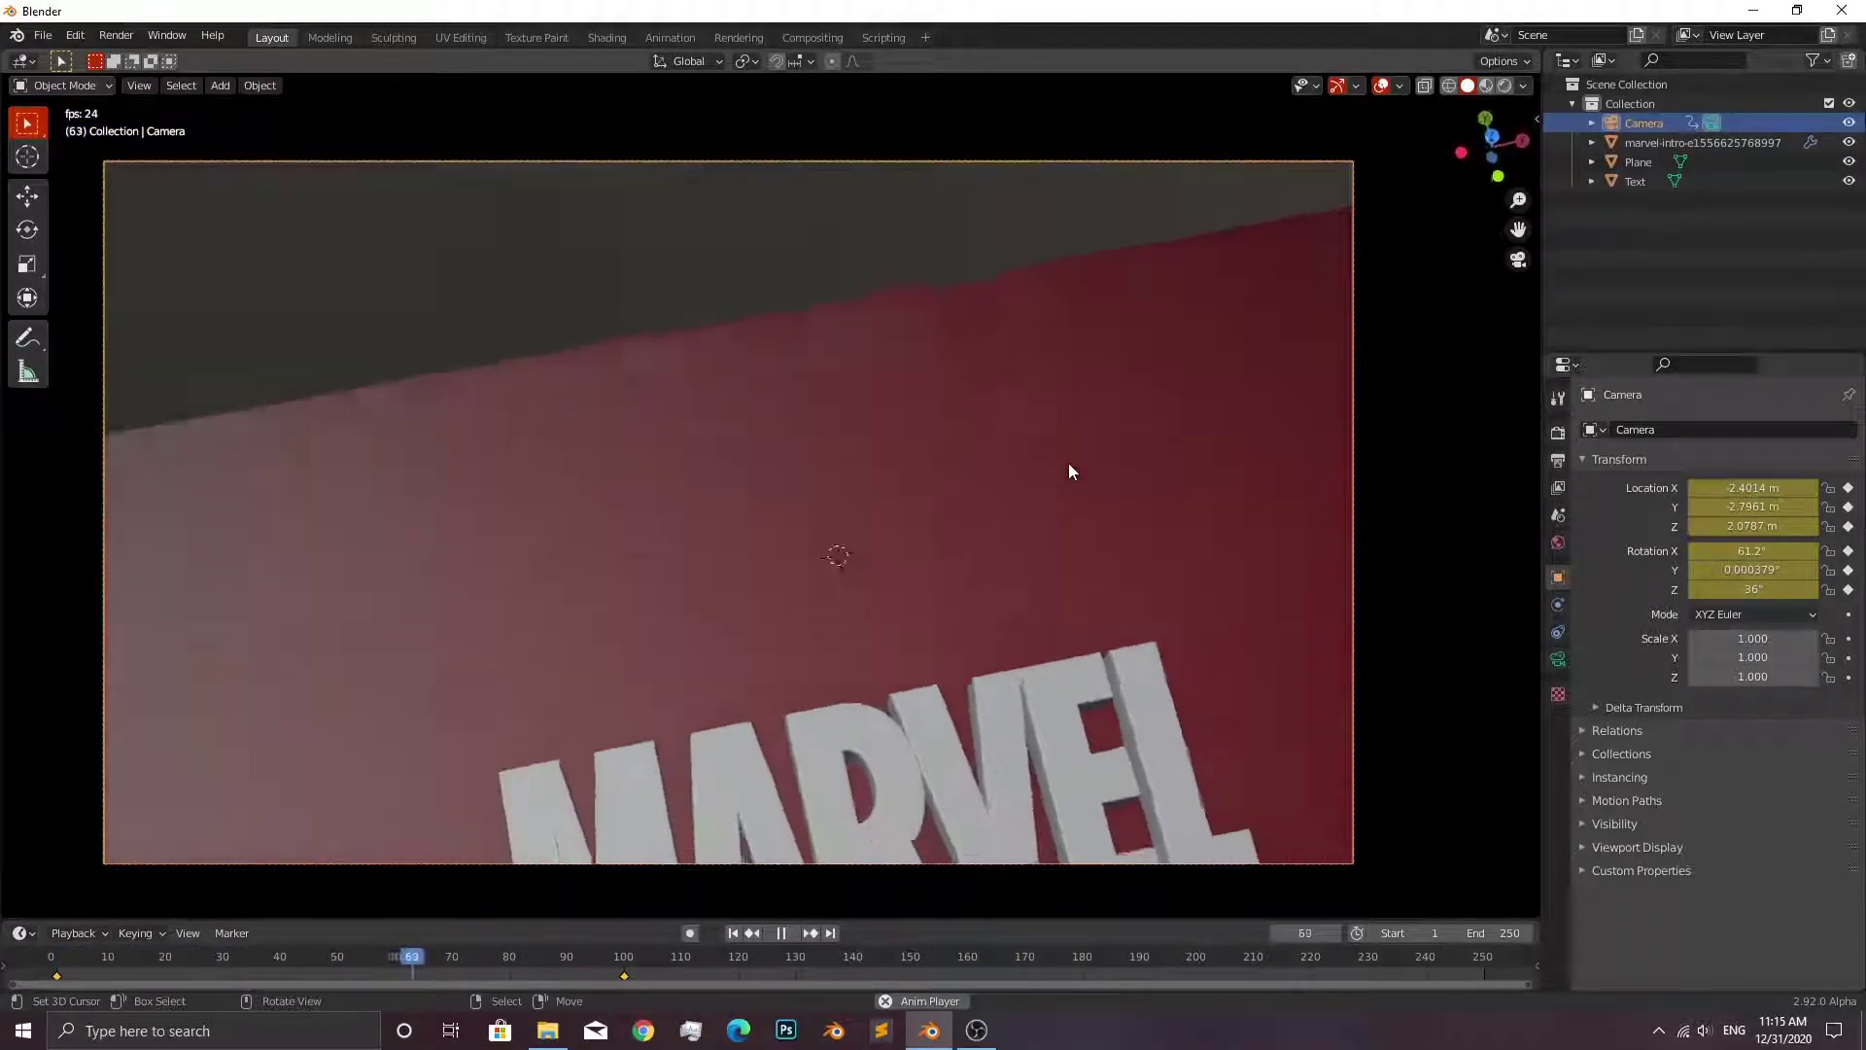
Move the camera at frame 24 and keyframe its location and rotation.
key(shift+Left)
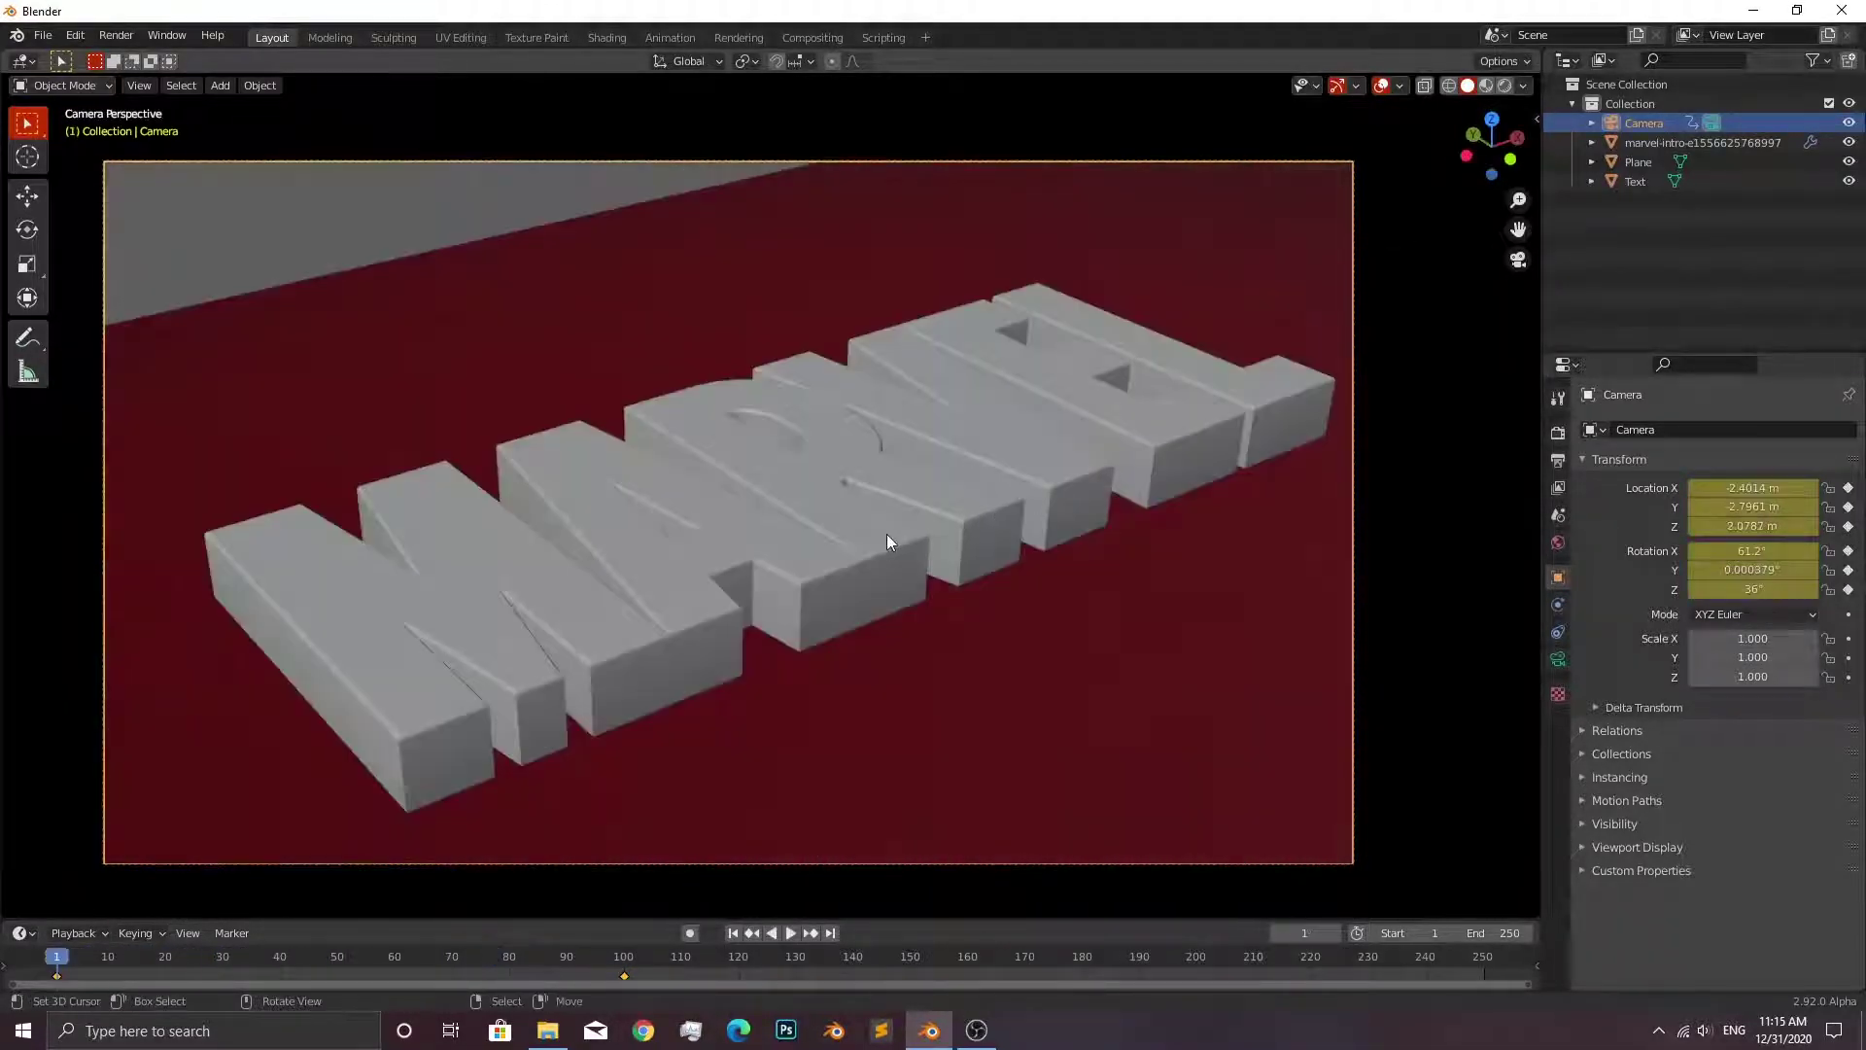
key(space)
key(g)
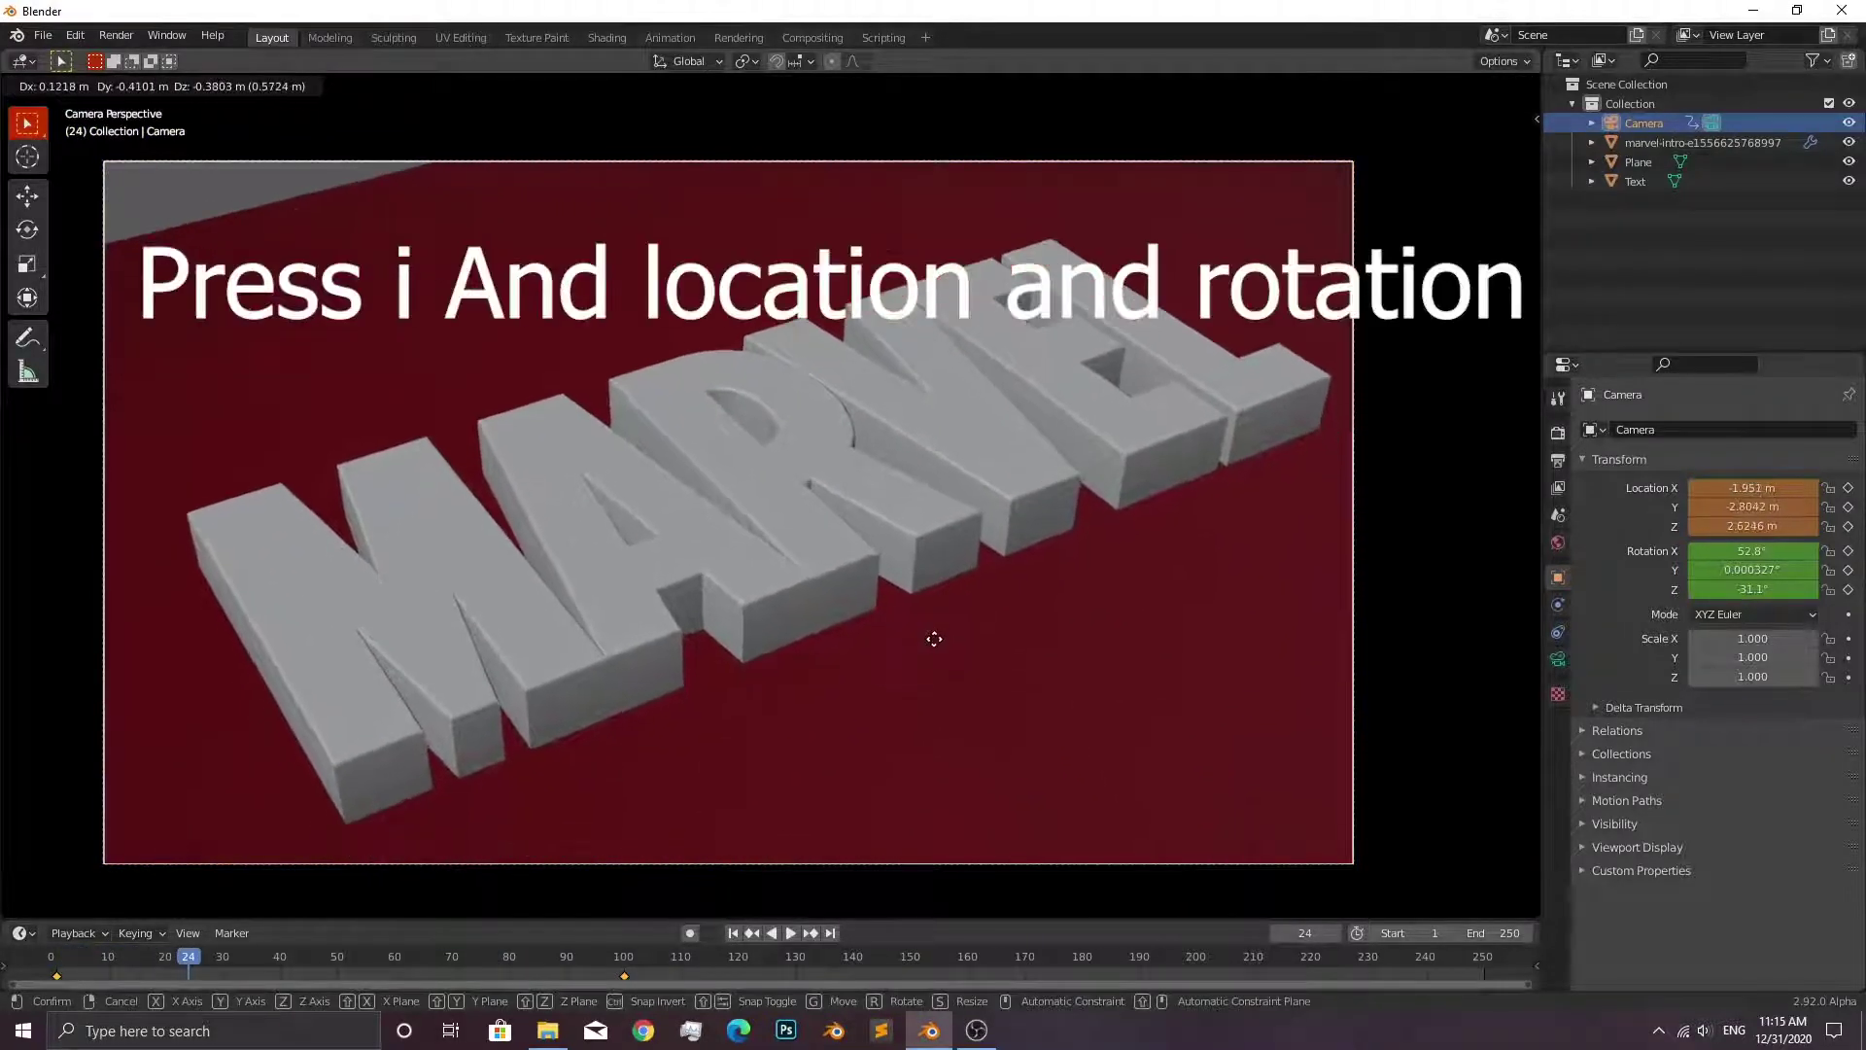
click(934, 639)
key(i)
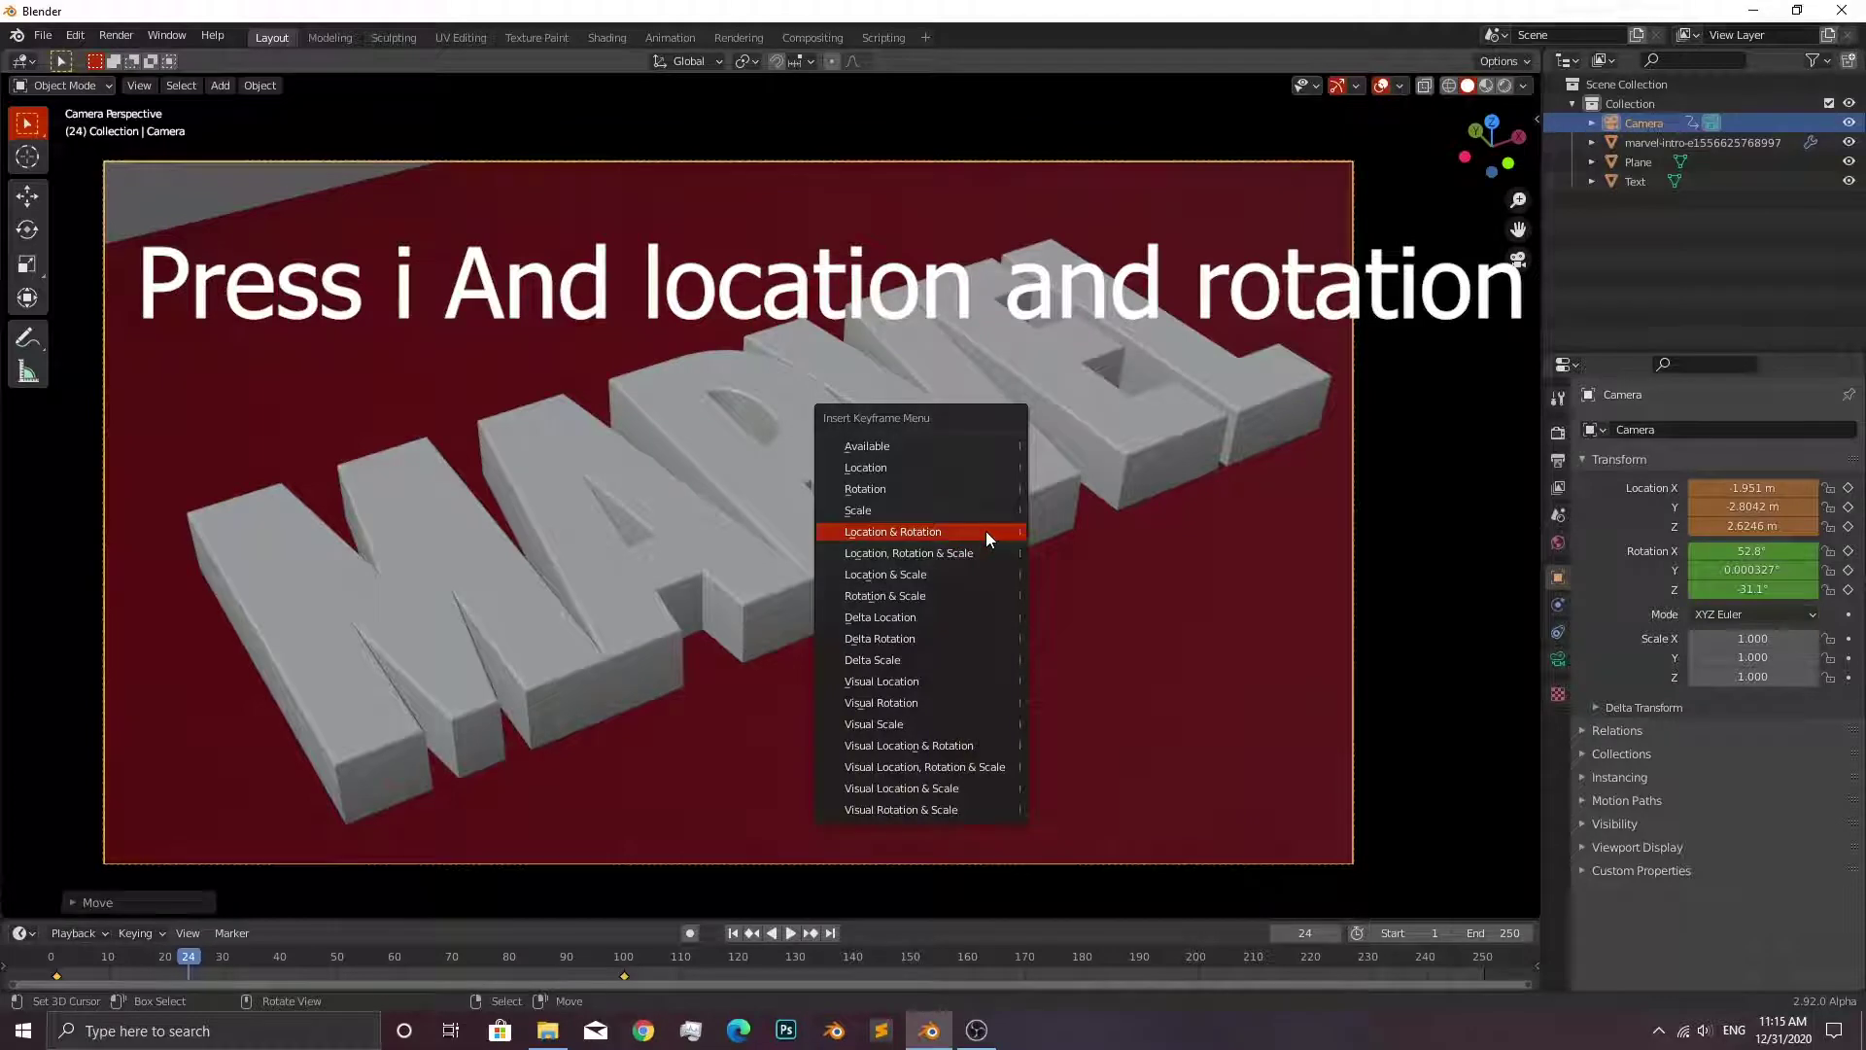
click(986, 531)
Move and keyframe the camera at frame 48, then preview the animation.
key(space)
key(space)
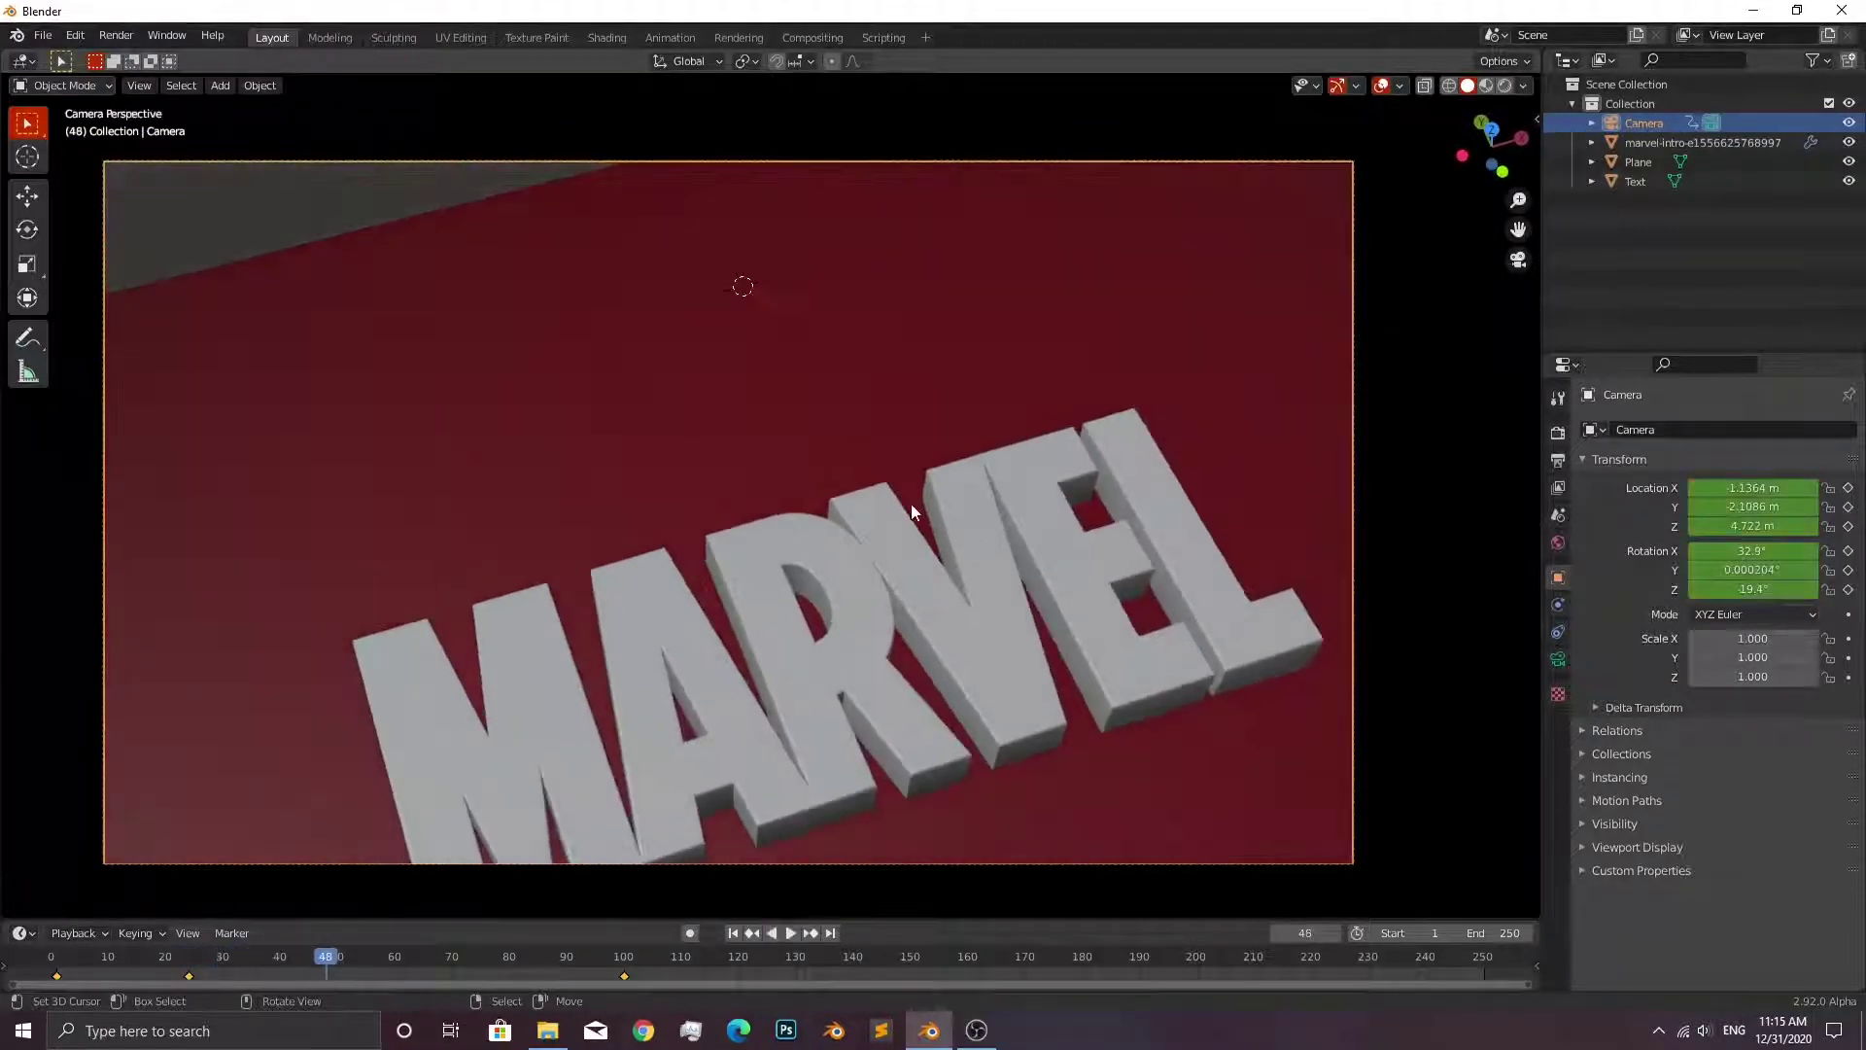
key(g)
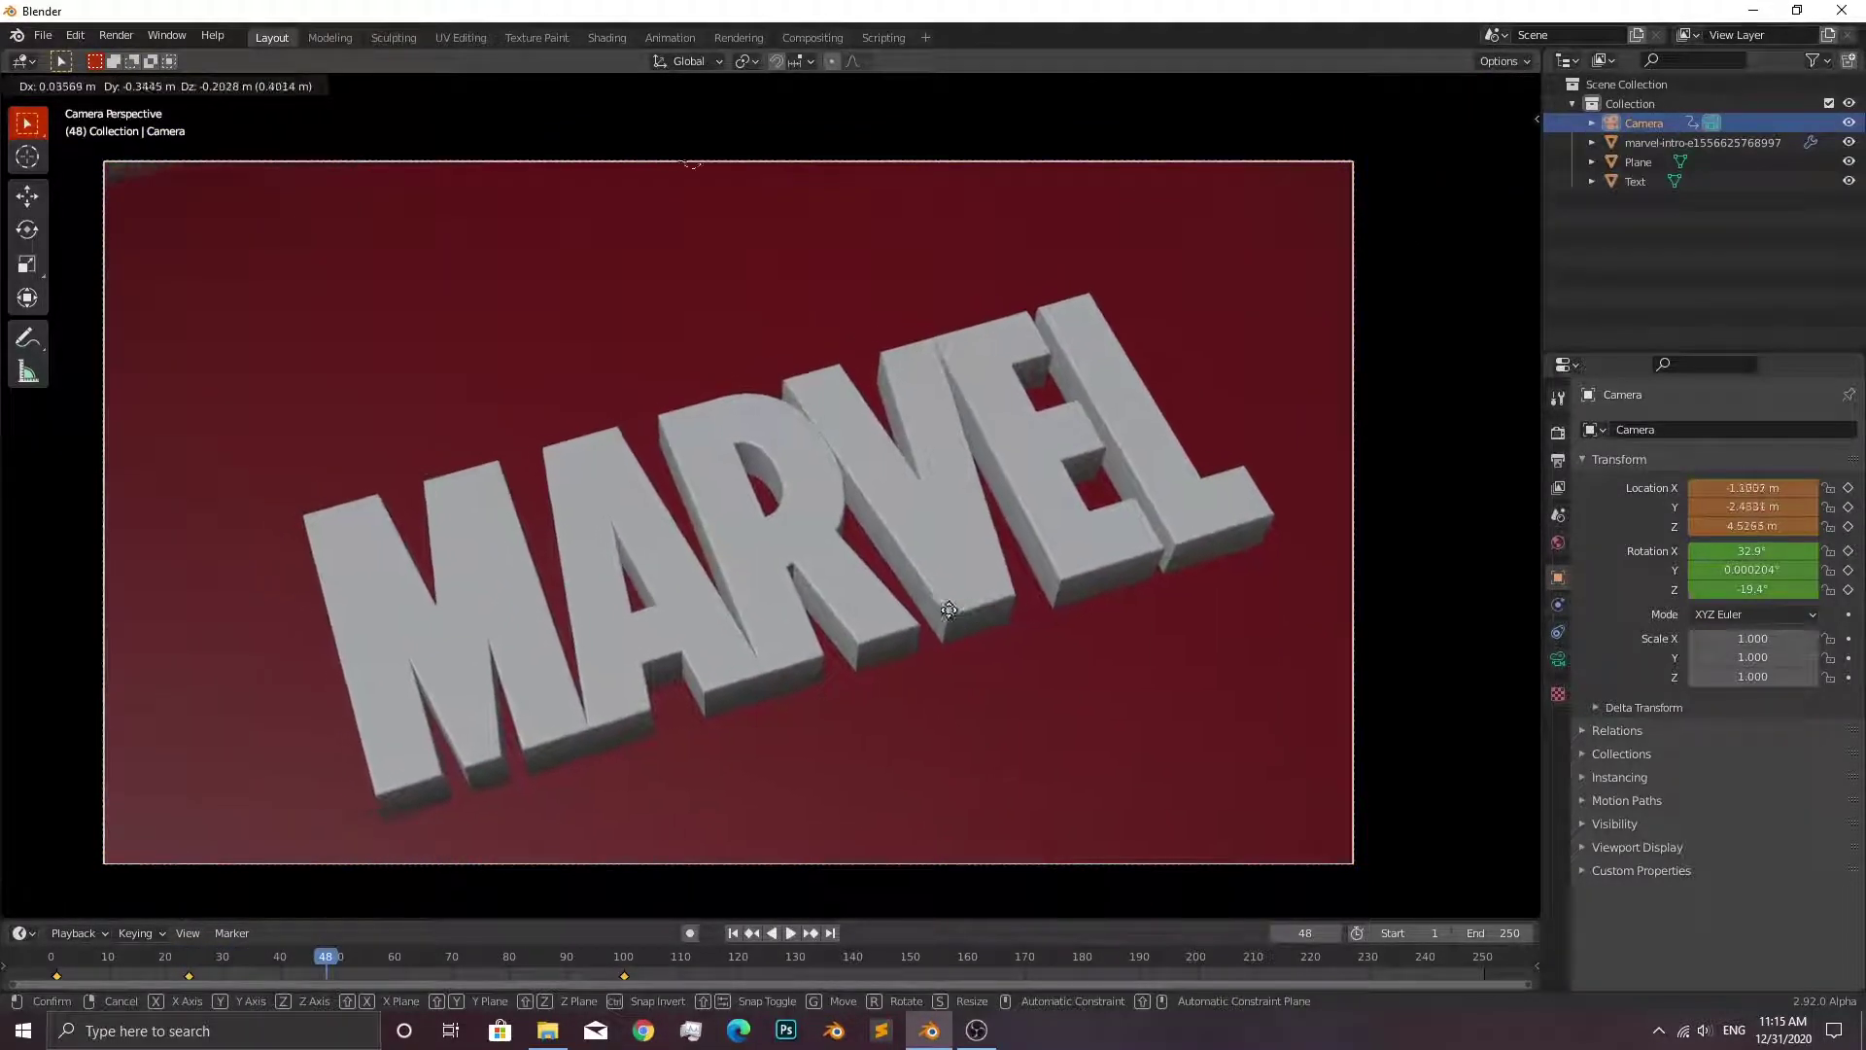
click(968, 608)
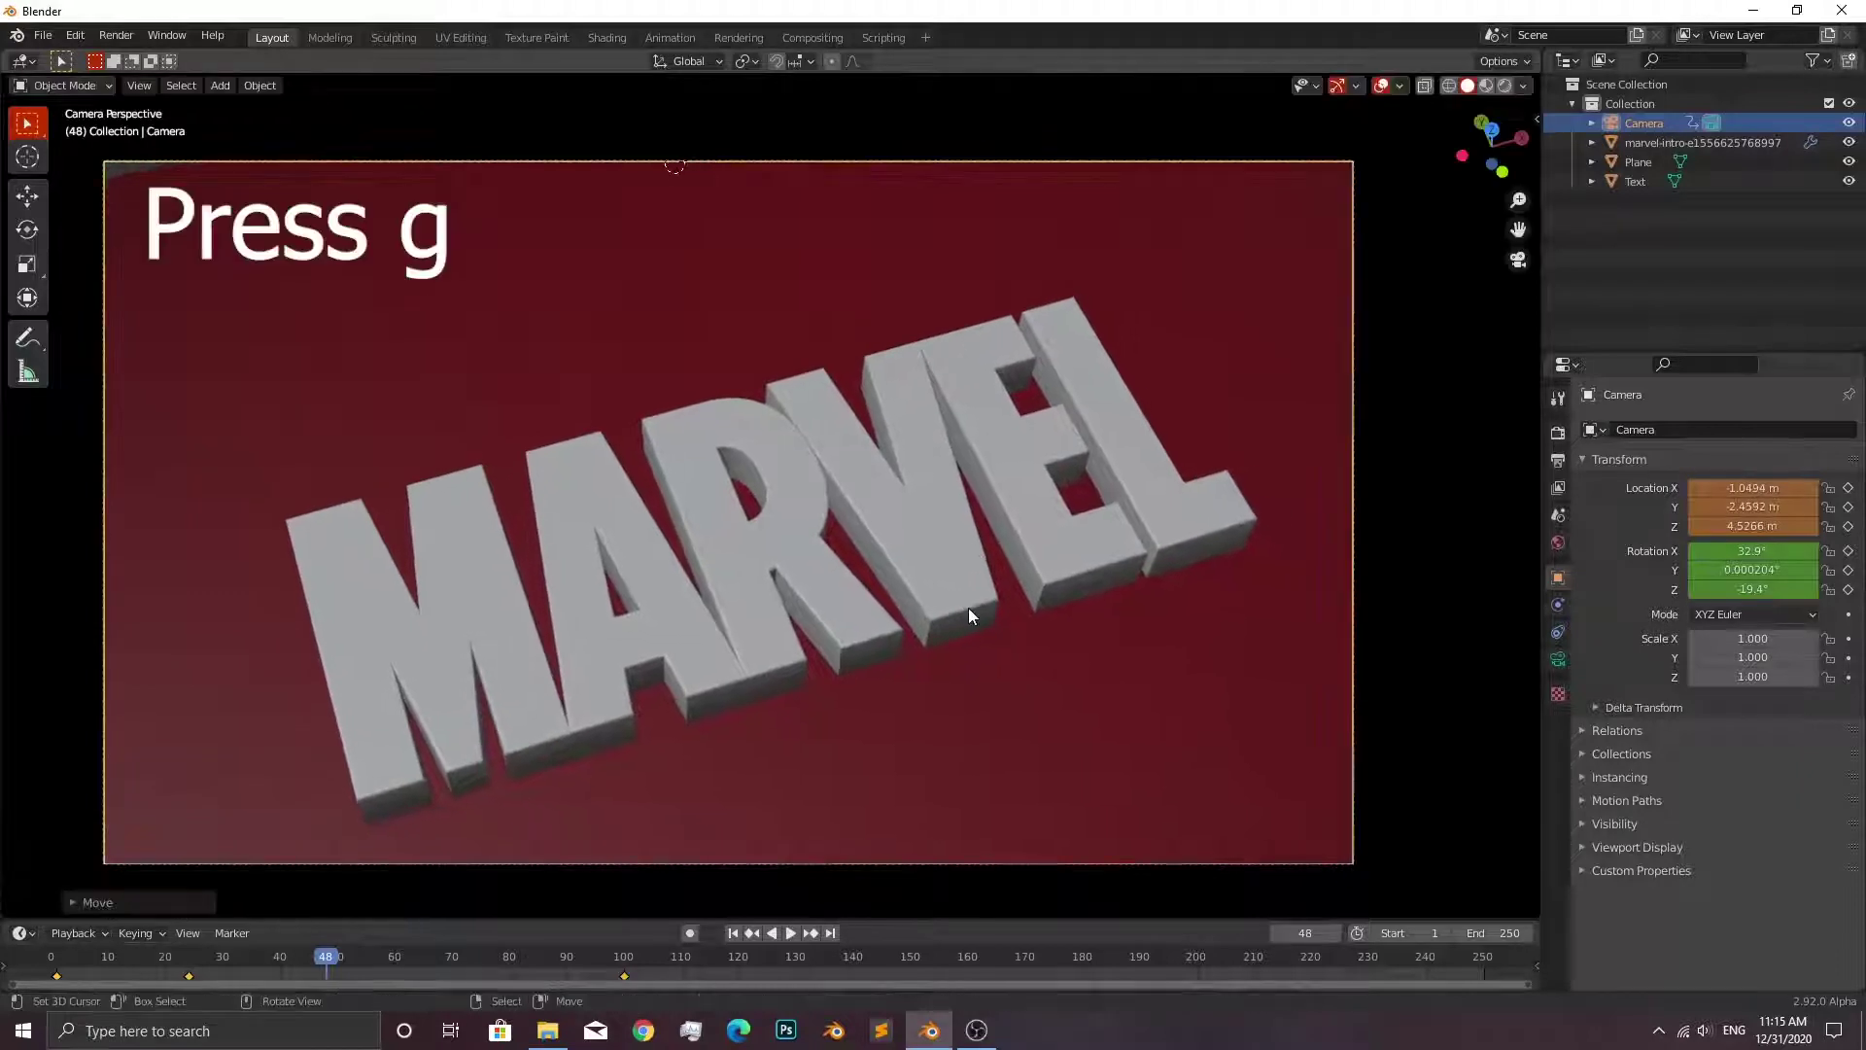
key(i)
click(968, 608)
key(space)
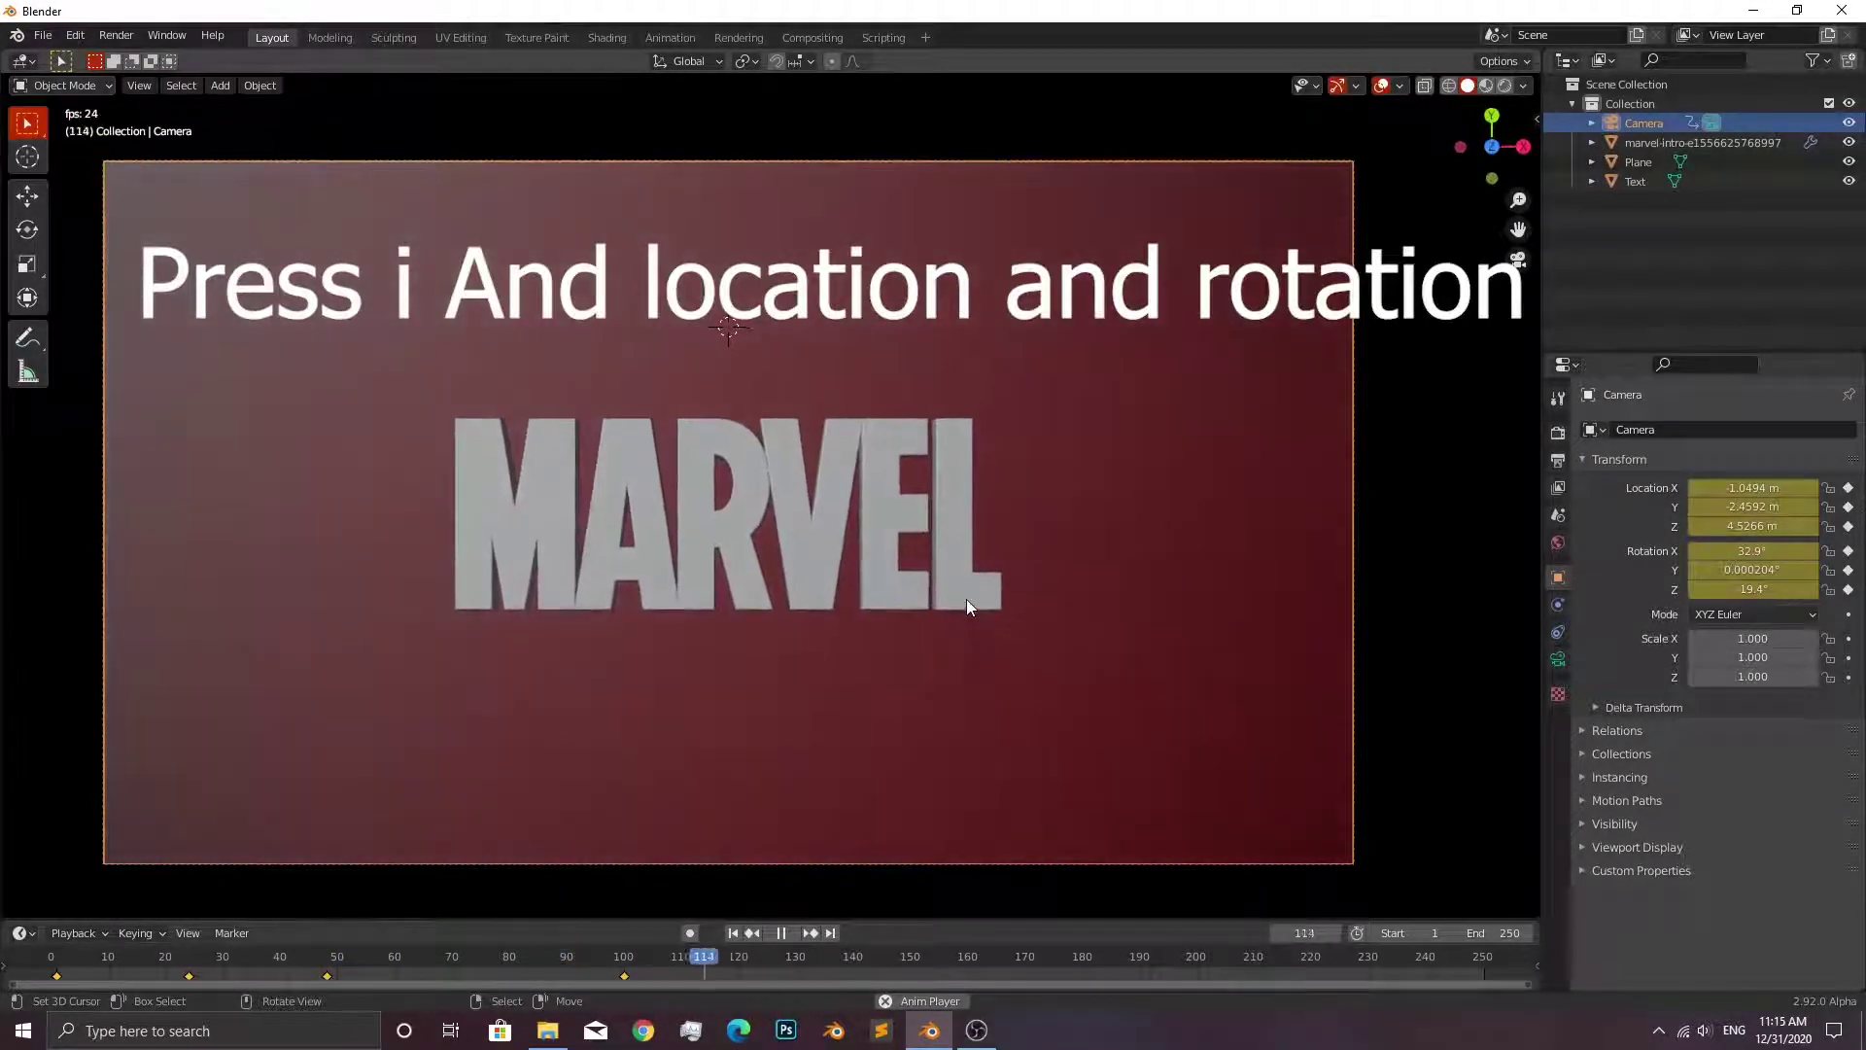
key(space)
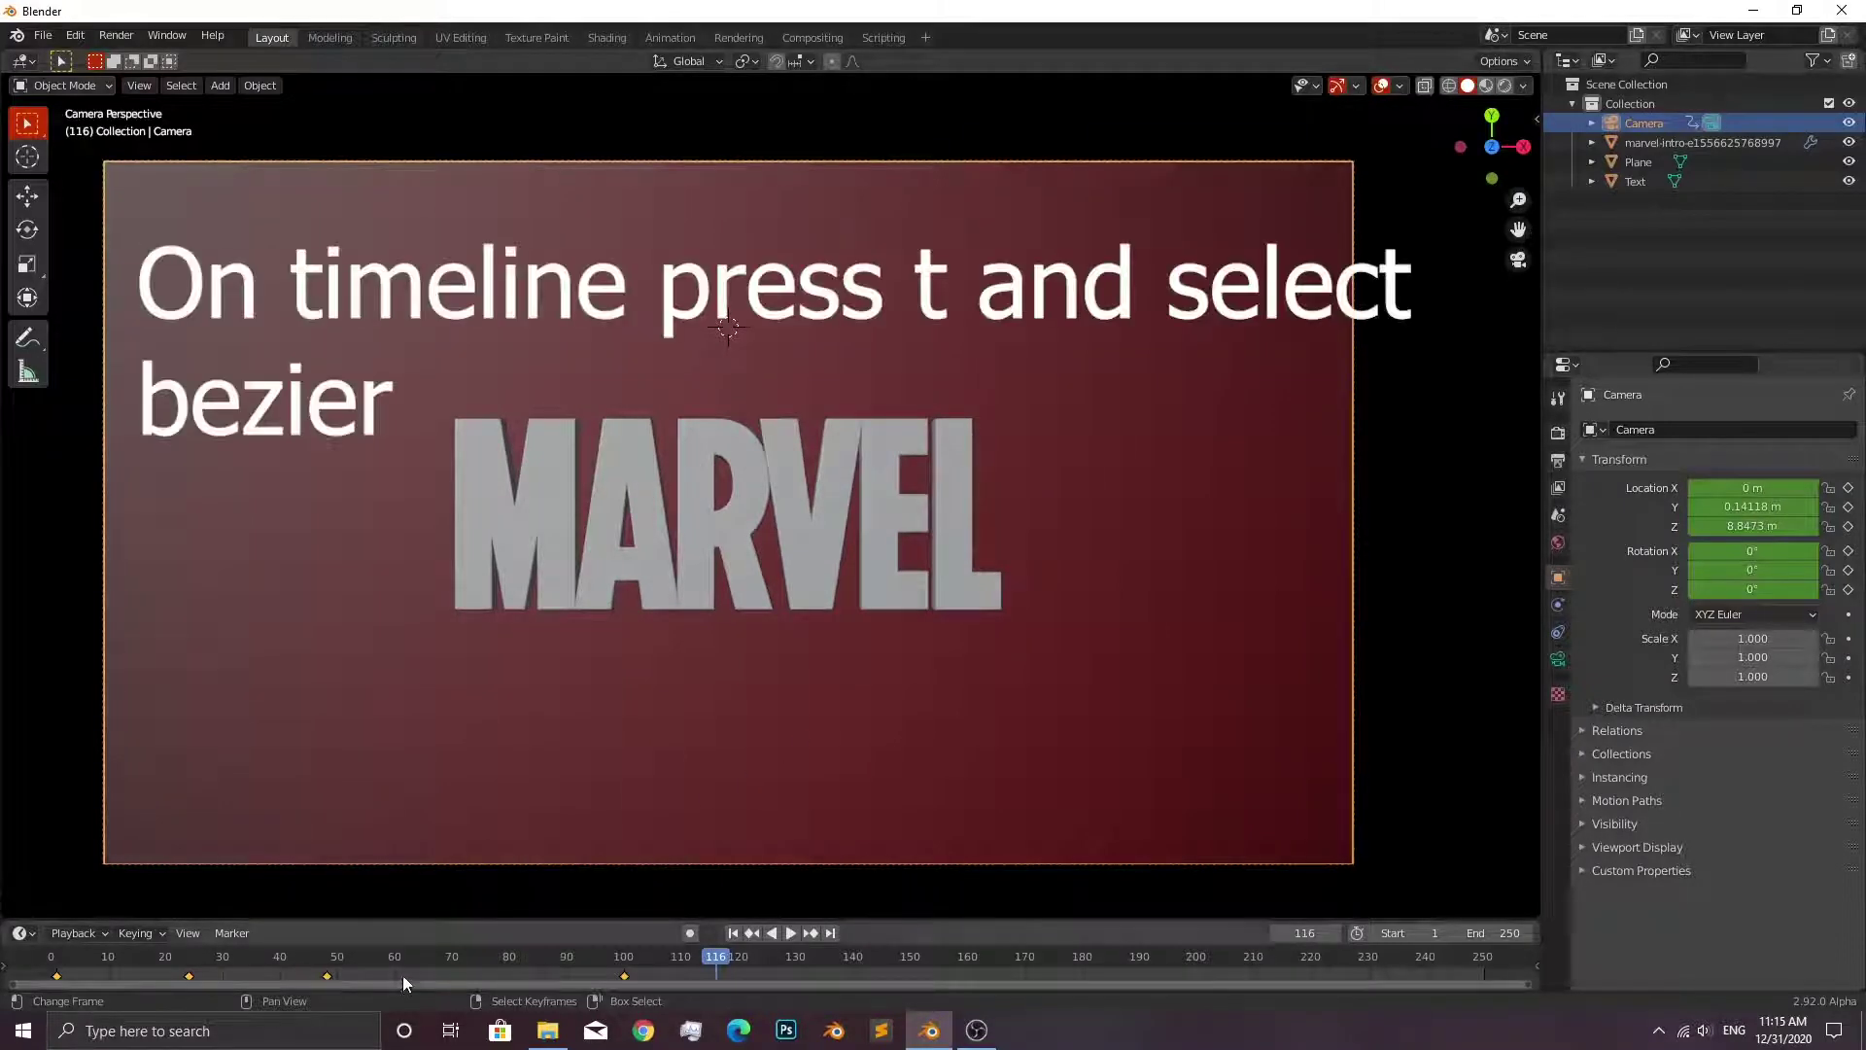
Set the camera keyframes to Bezier interpolation and play the animation from frame 1.
key(t)
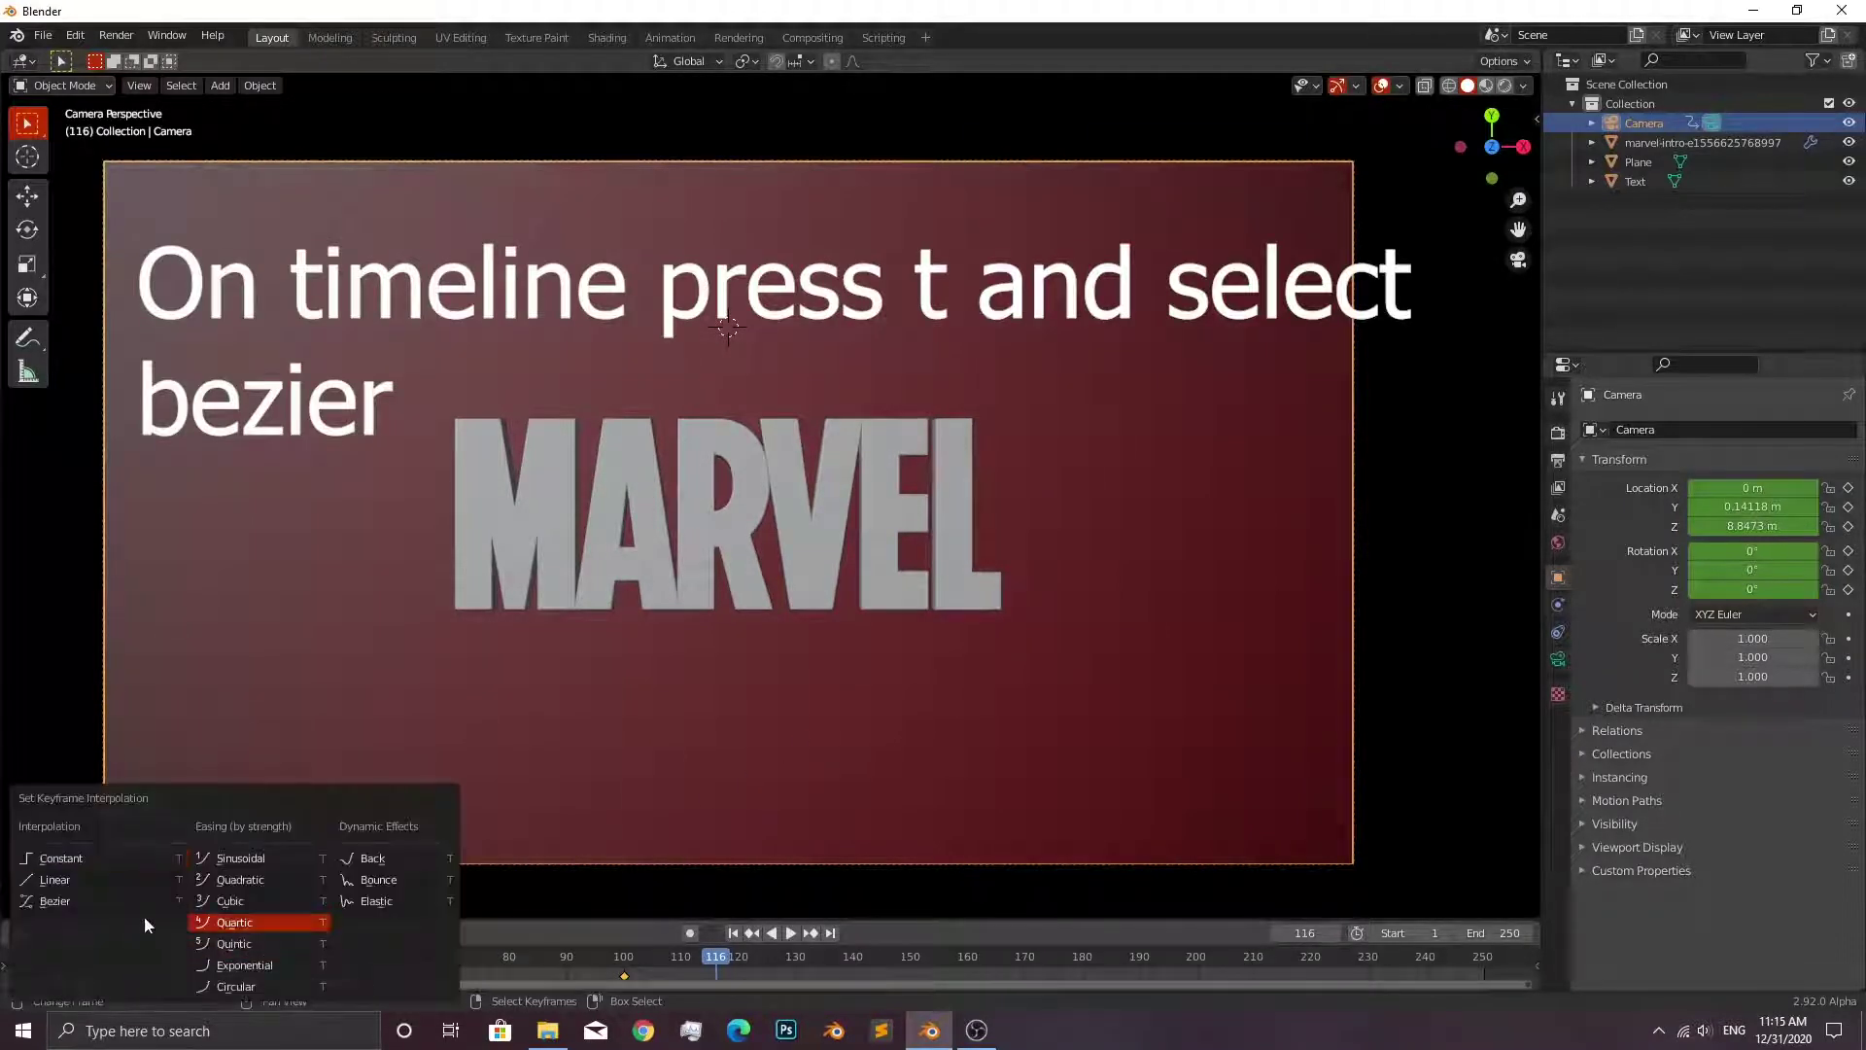
click(58, 901)
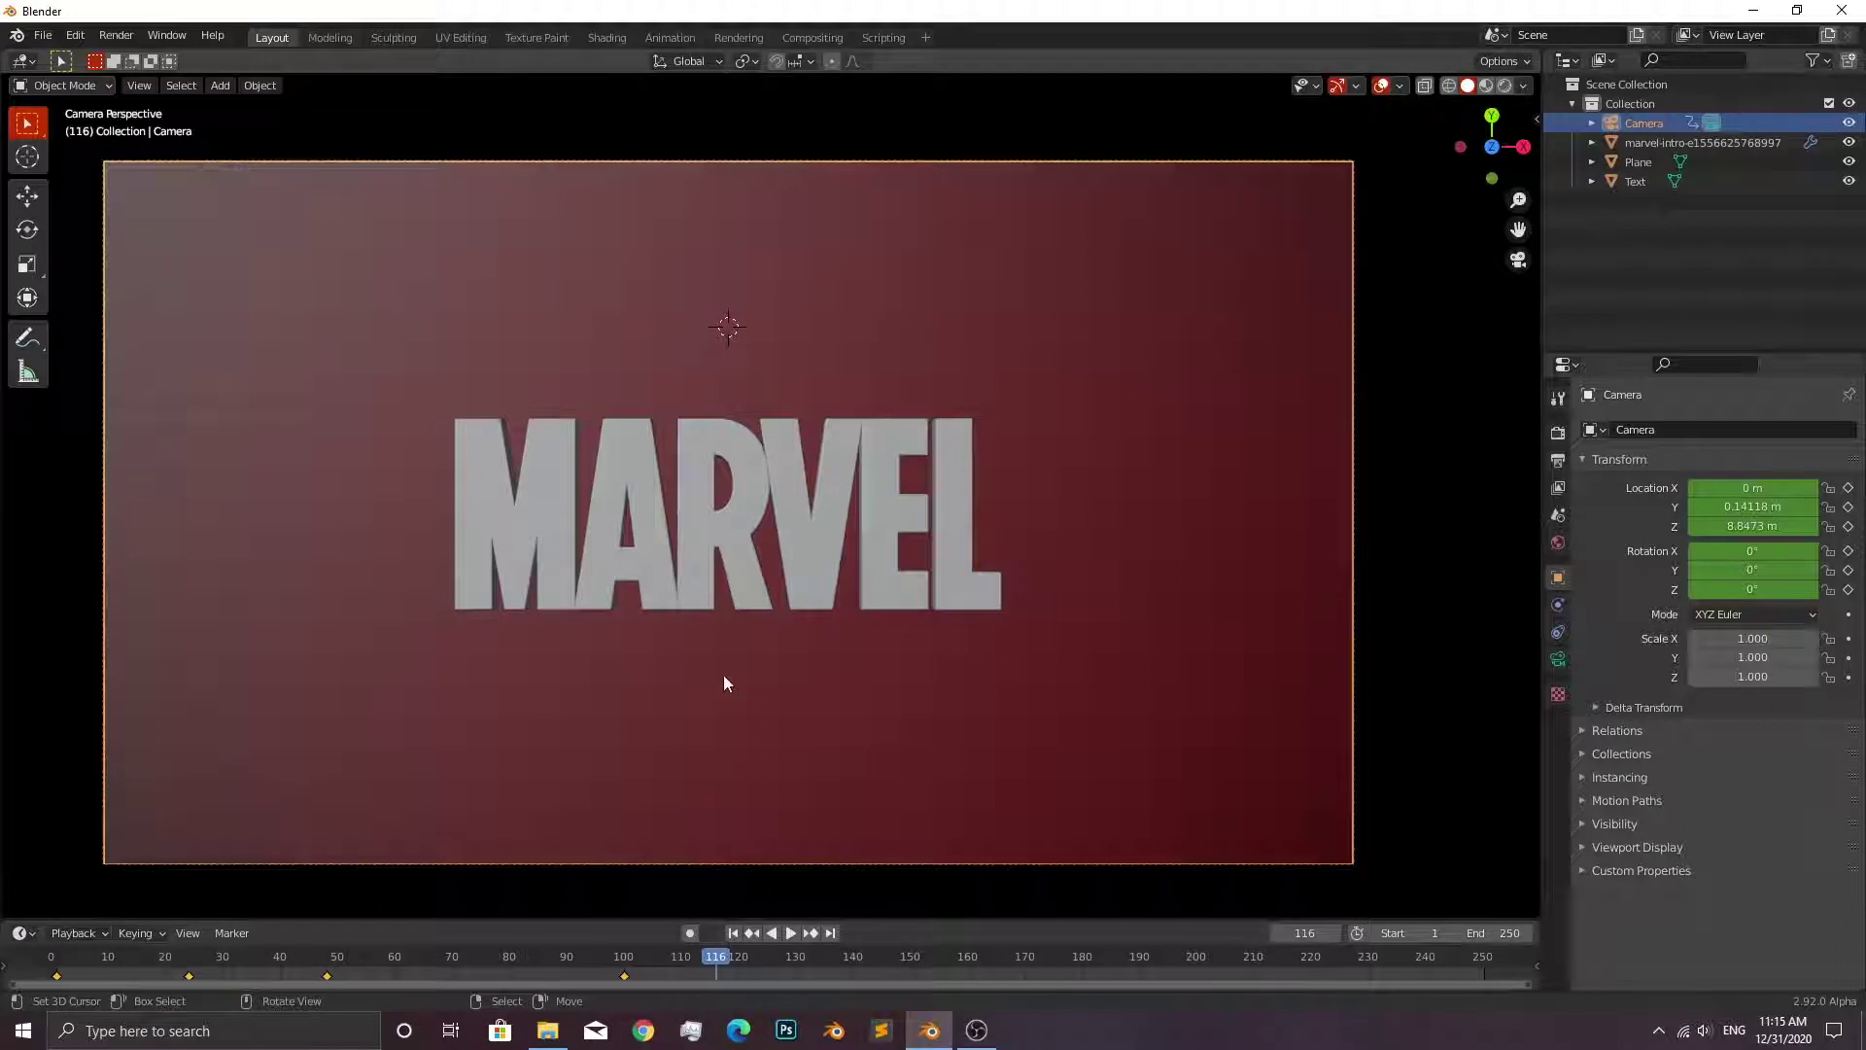
key(shift+Left)
key(space)
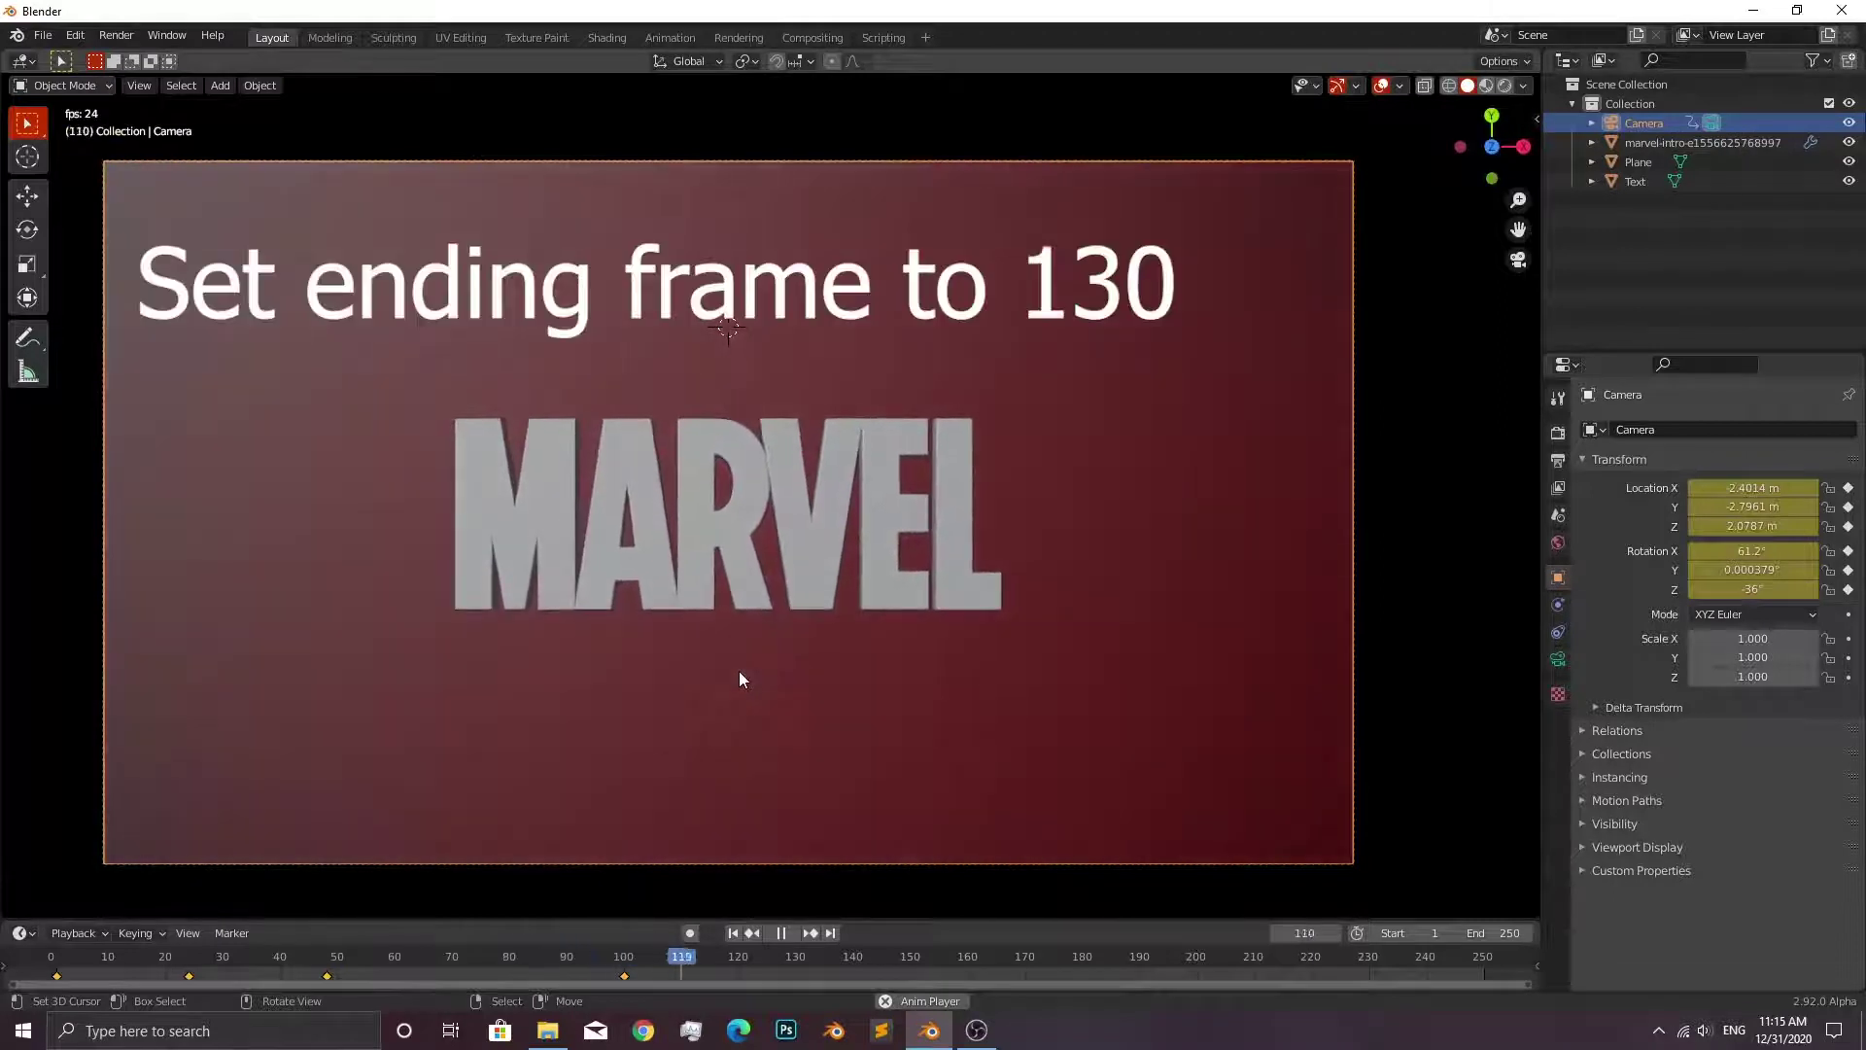
key(space)
Set the scene end frame to 130 and replay the shortened animation.
click(1493, 932)
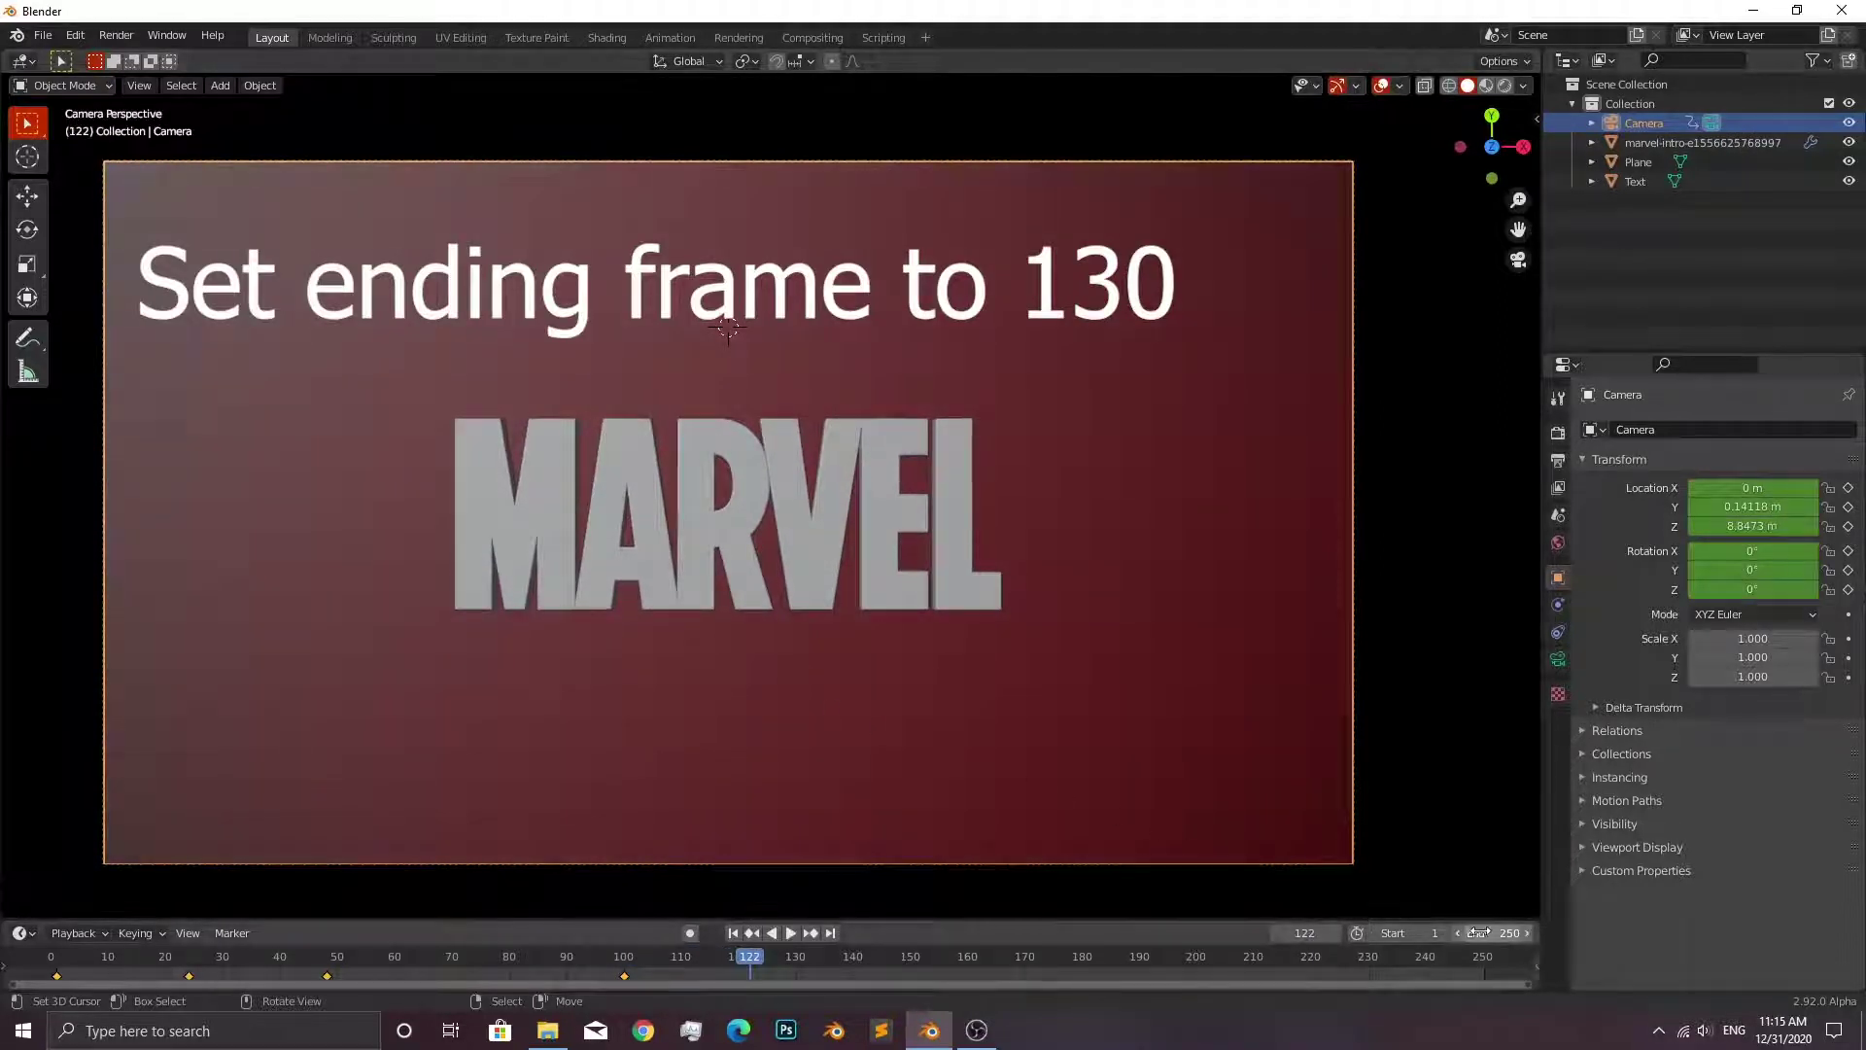
text(130)
key(Return)
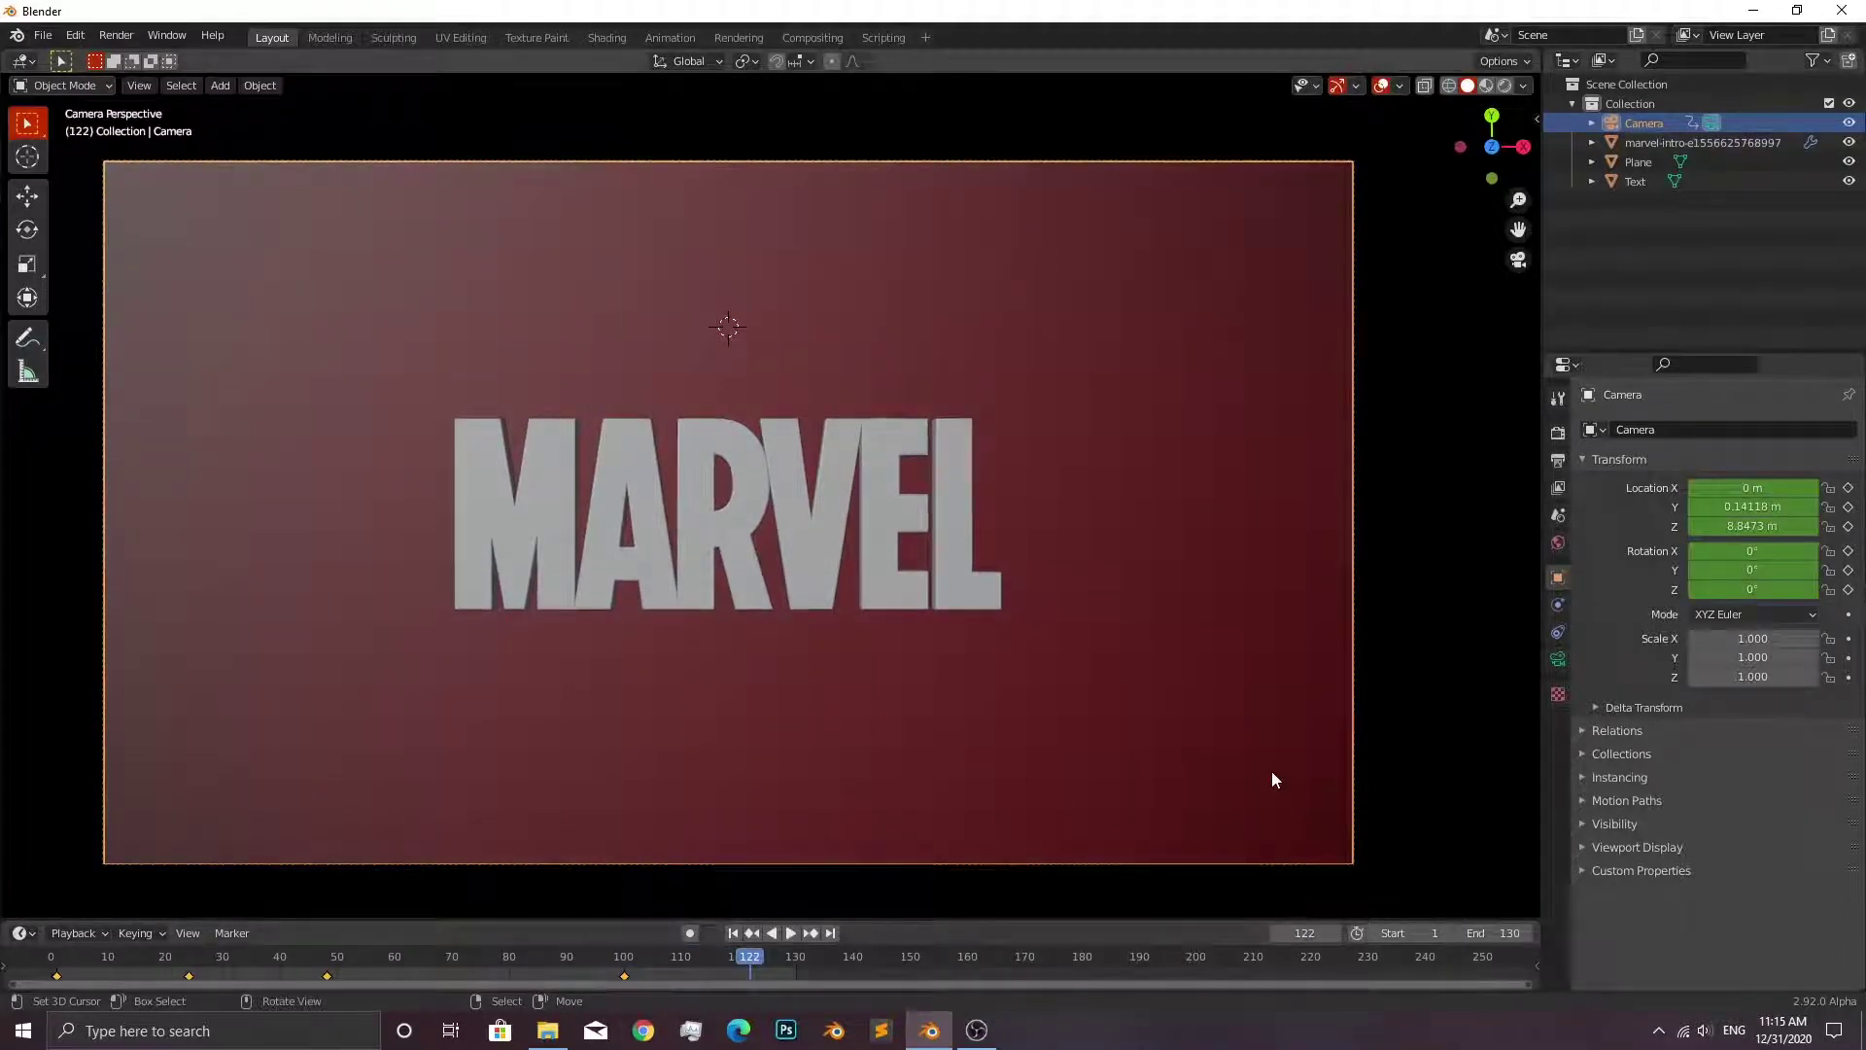
key(shift+Left)
key(space)
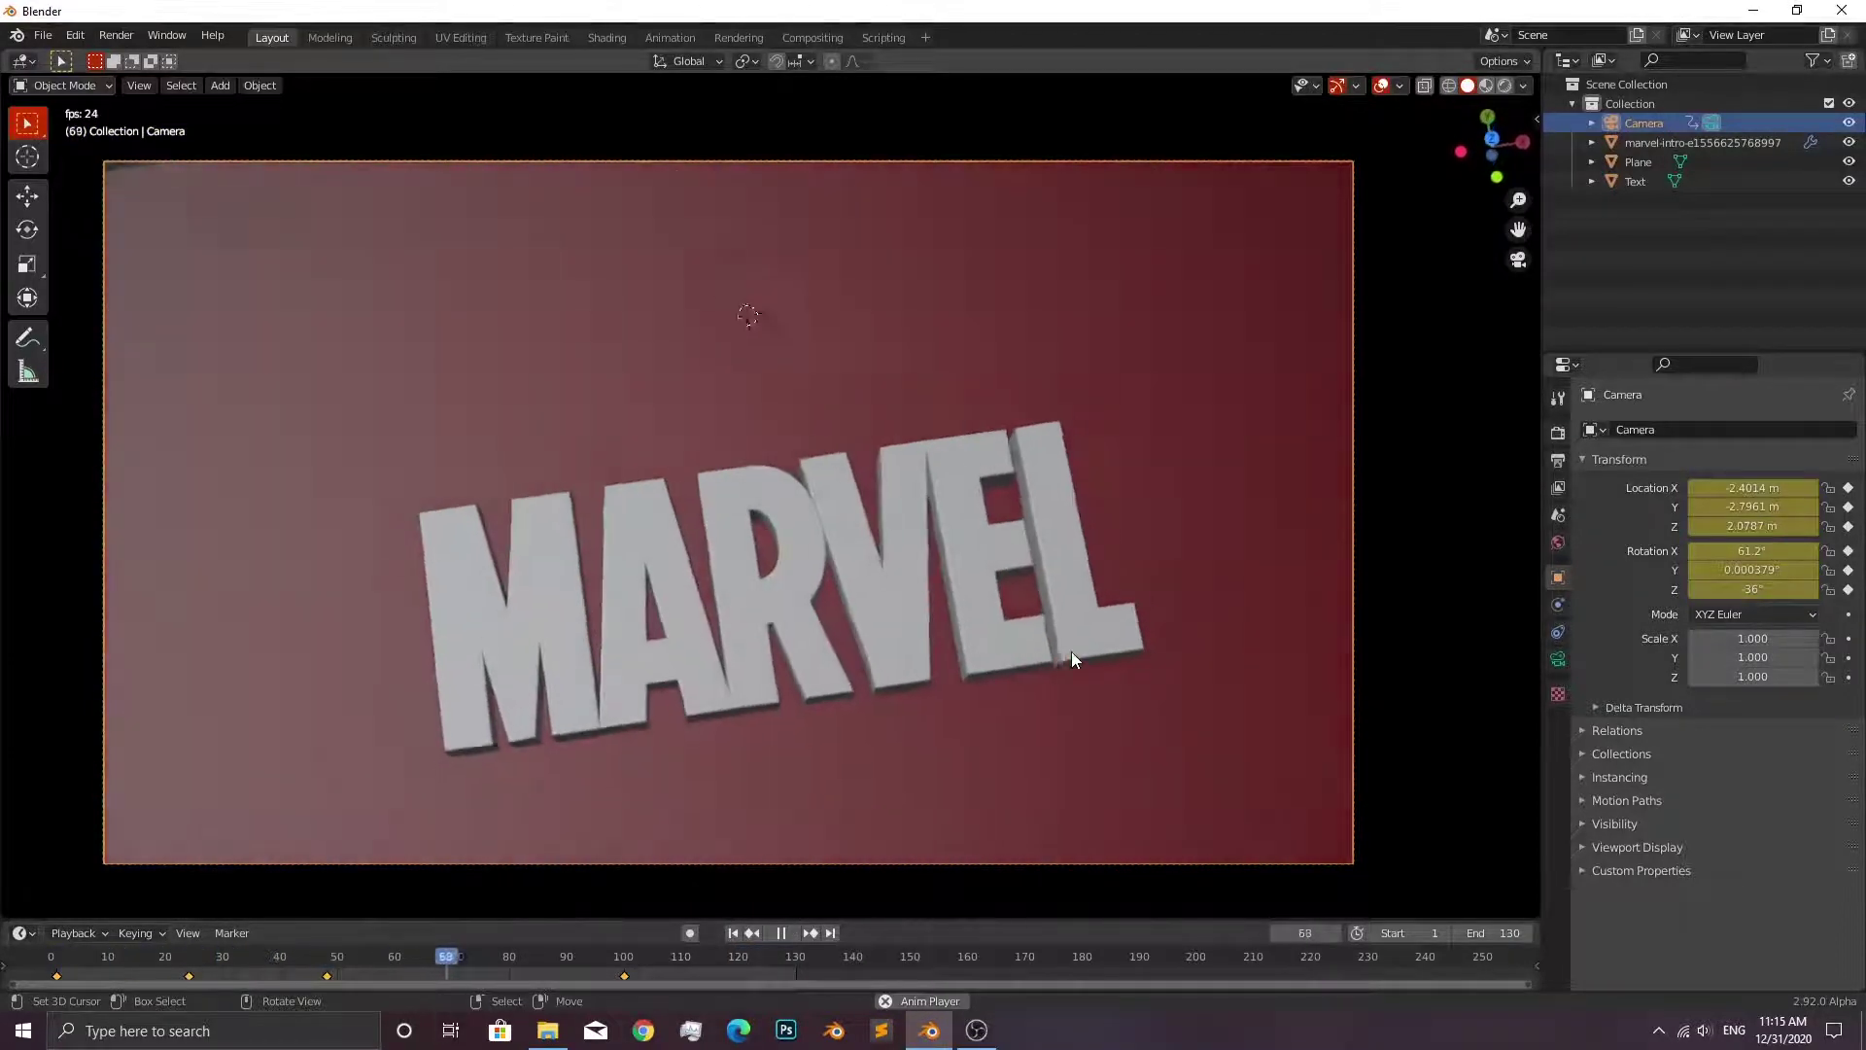
key(space)
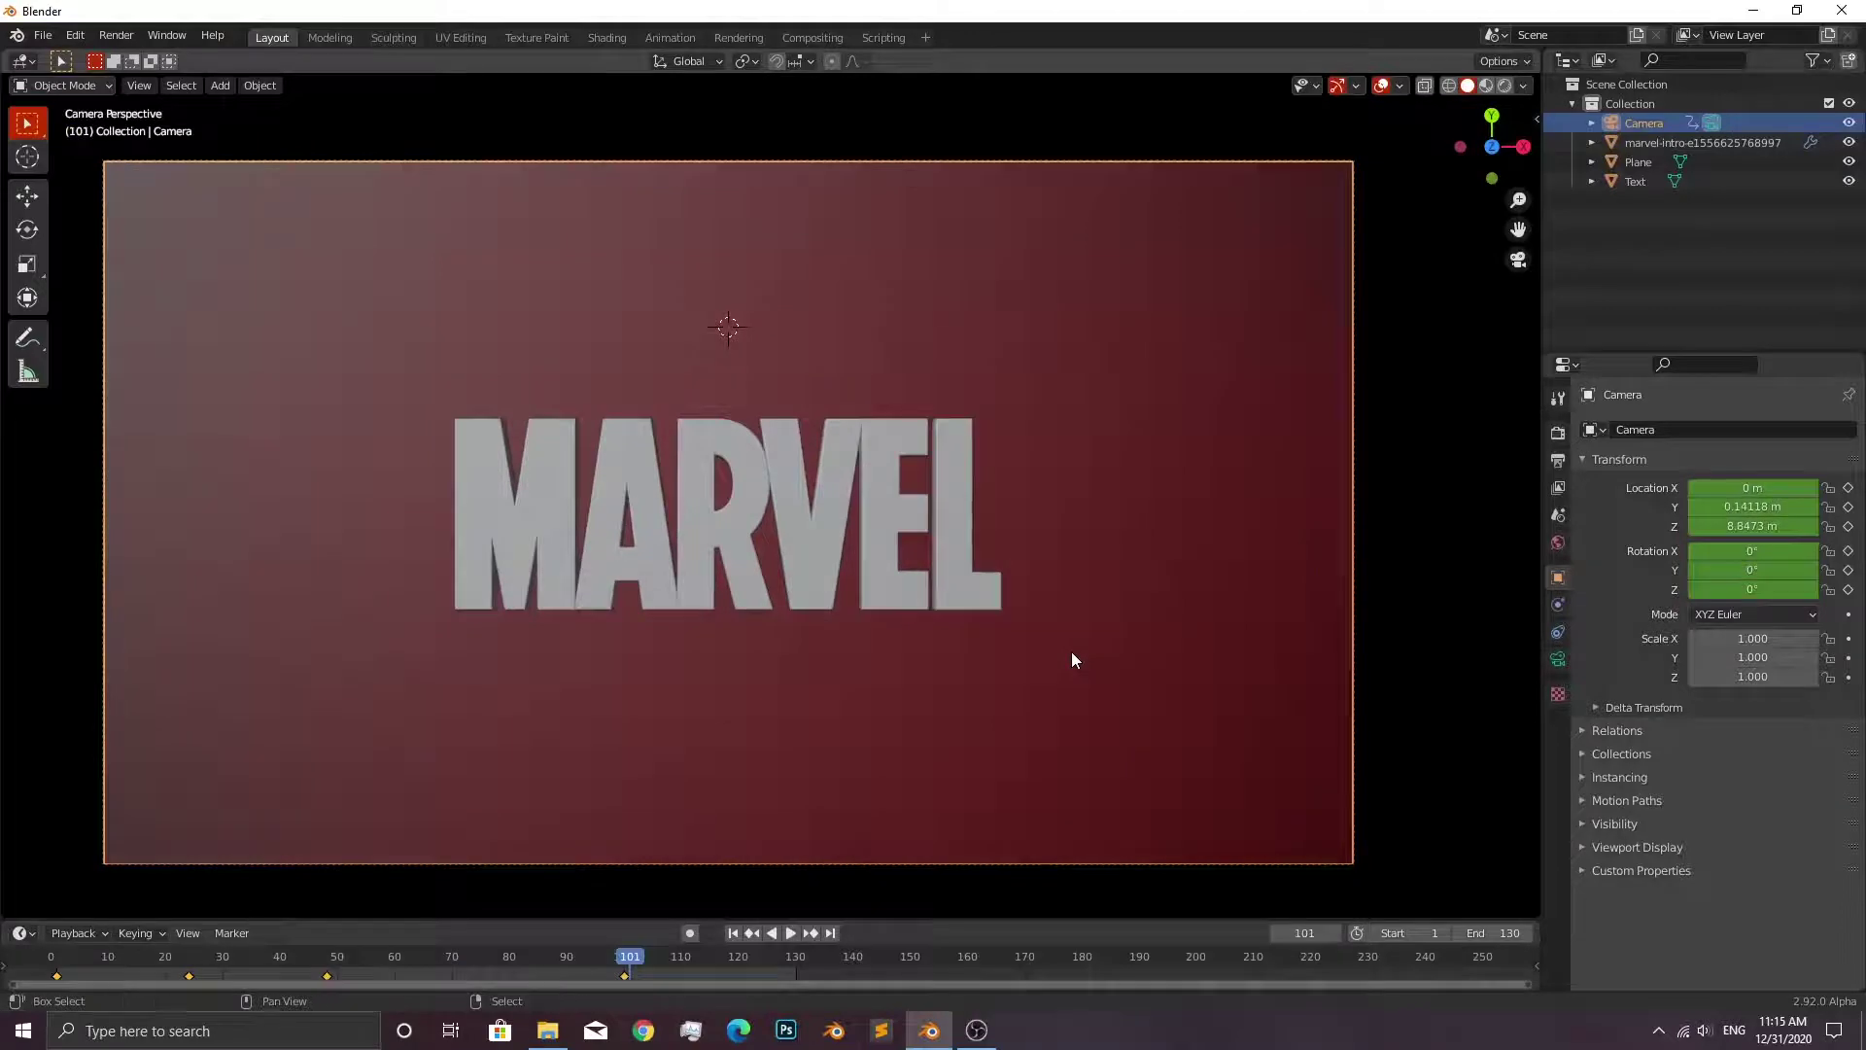
key(shift+Left)
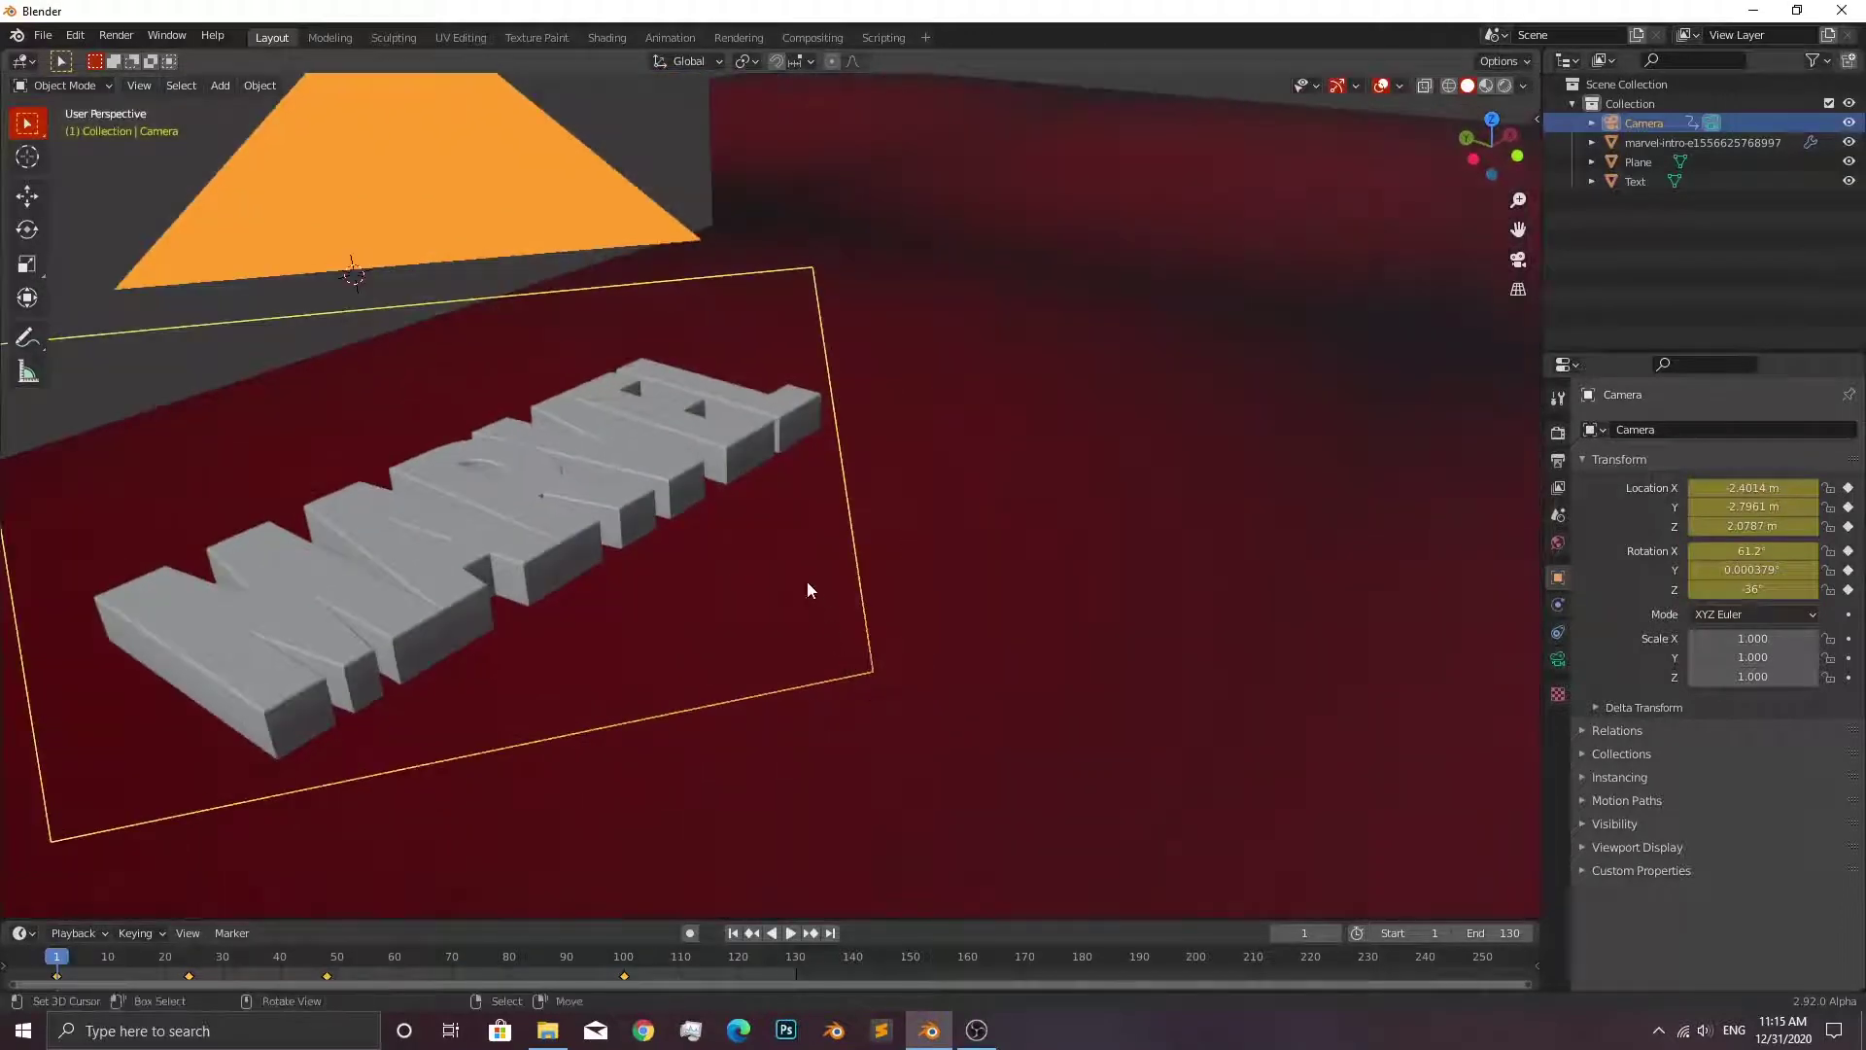
Select the upright plane and keyframe its location and rotation at frame 1.
mouse_move(802, 653)
middle_down()
mouse_move(656, 517)
mouse_move(346, 318)
middle_up()
click(346, 318)
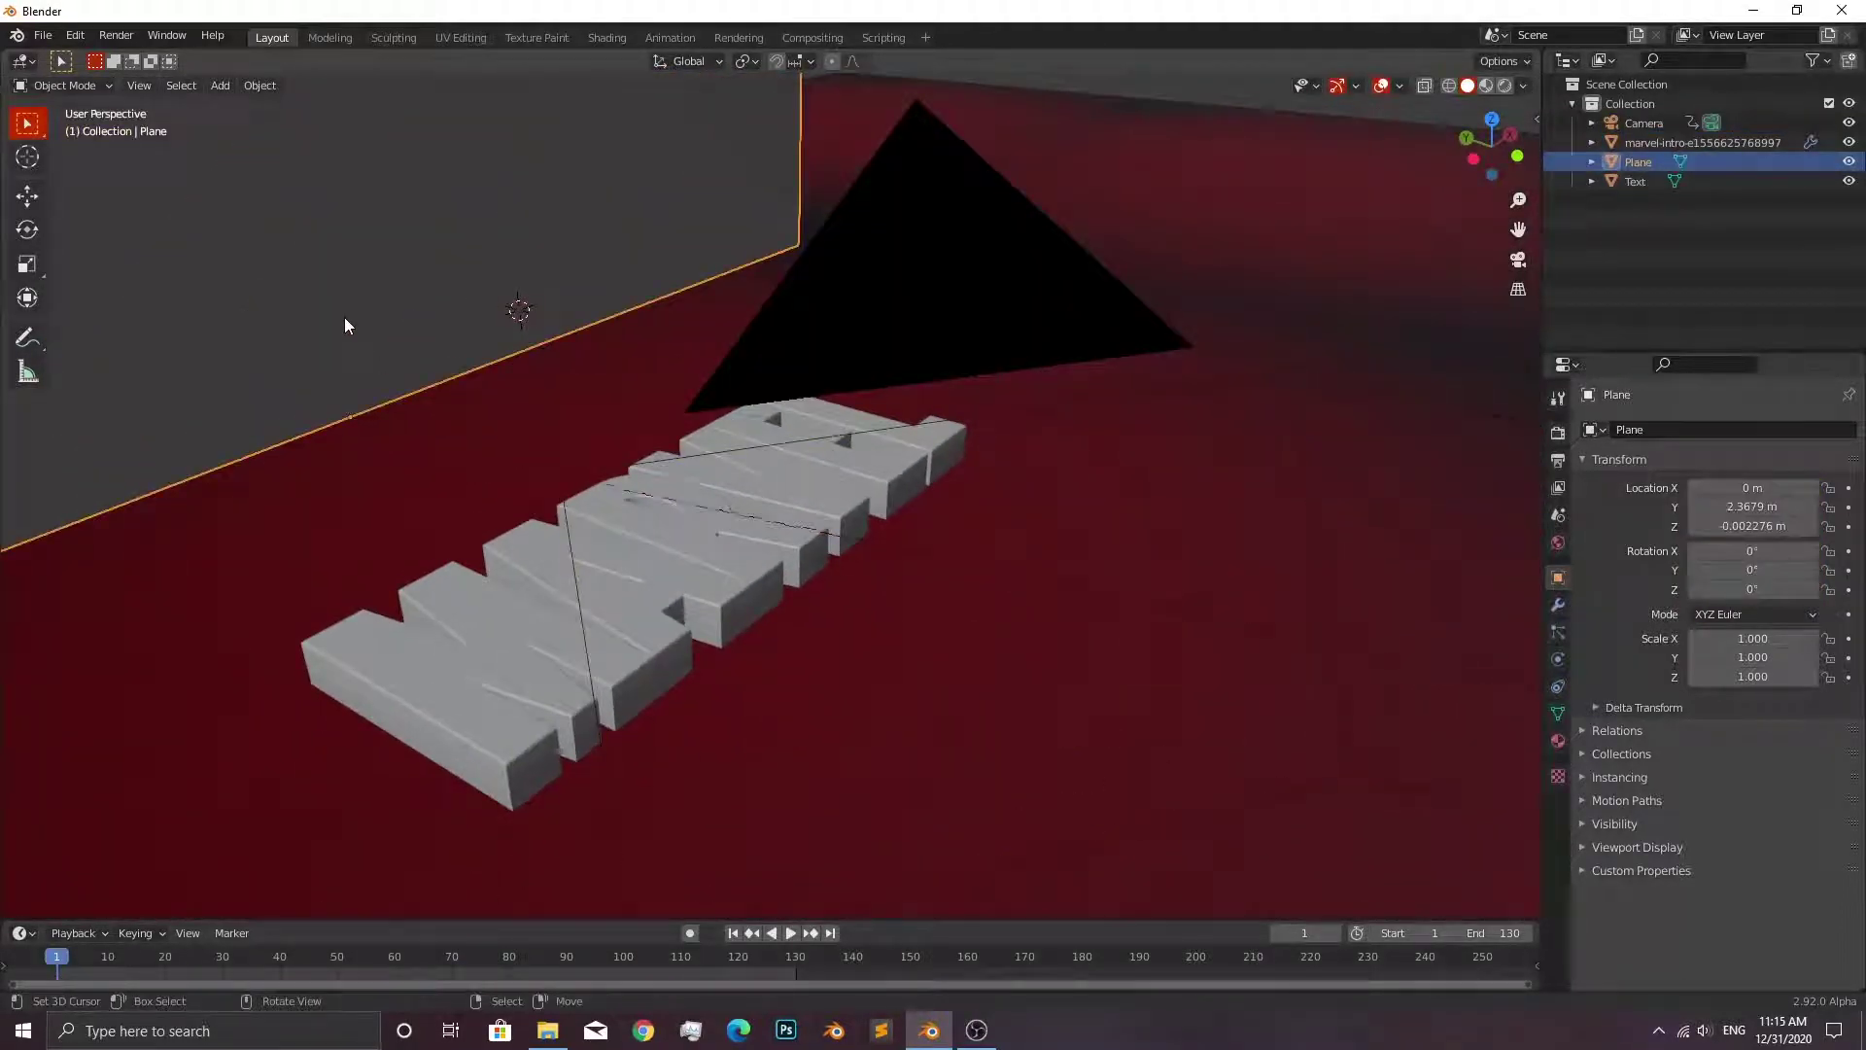
key(KP_Decimal)
mouse_move(662, 471)
middle_down()
mouse_move(756, 453)
mouse_move(831, 511)
mouse_move(813, 488)
mouse_move(929, 458)
mouse_move(908, 489)
middle_up()
key(i)
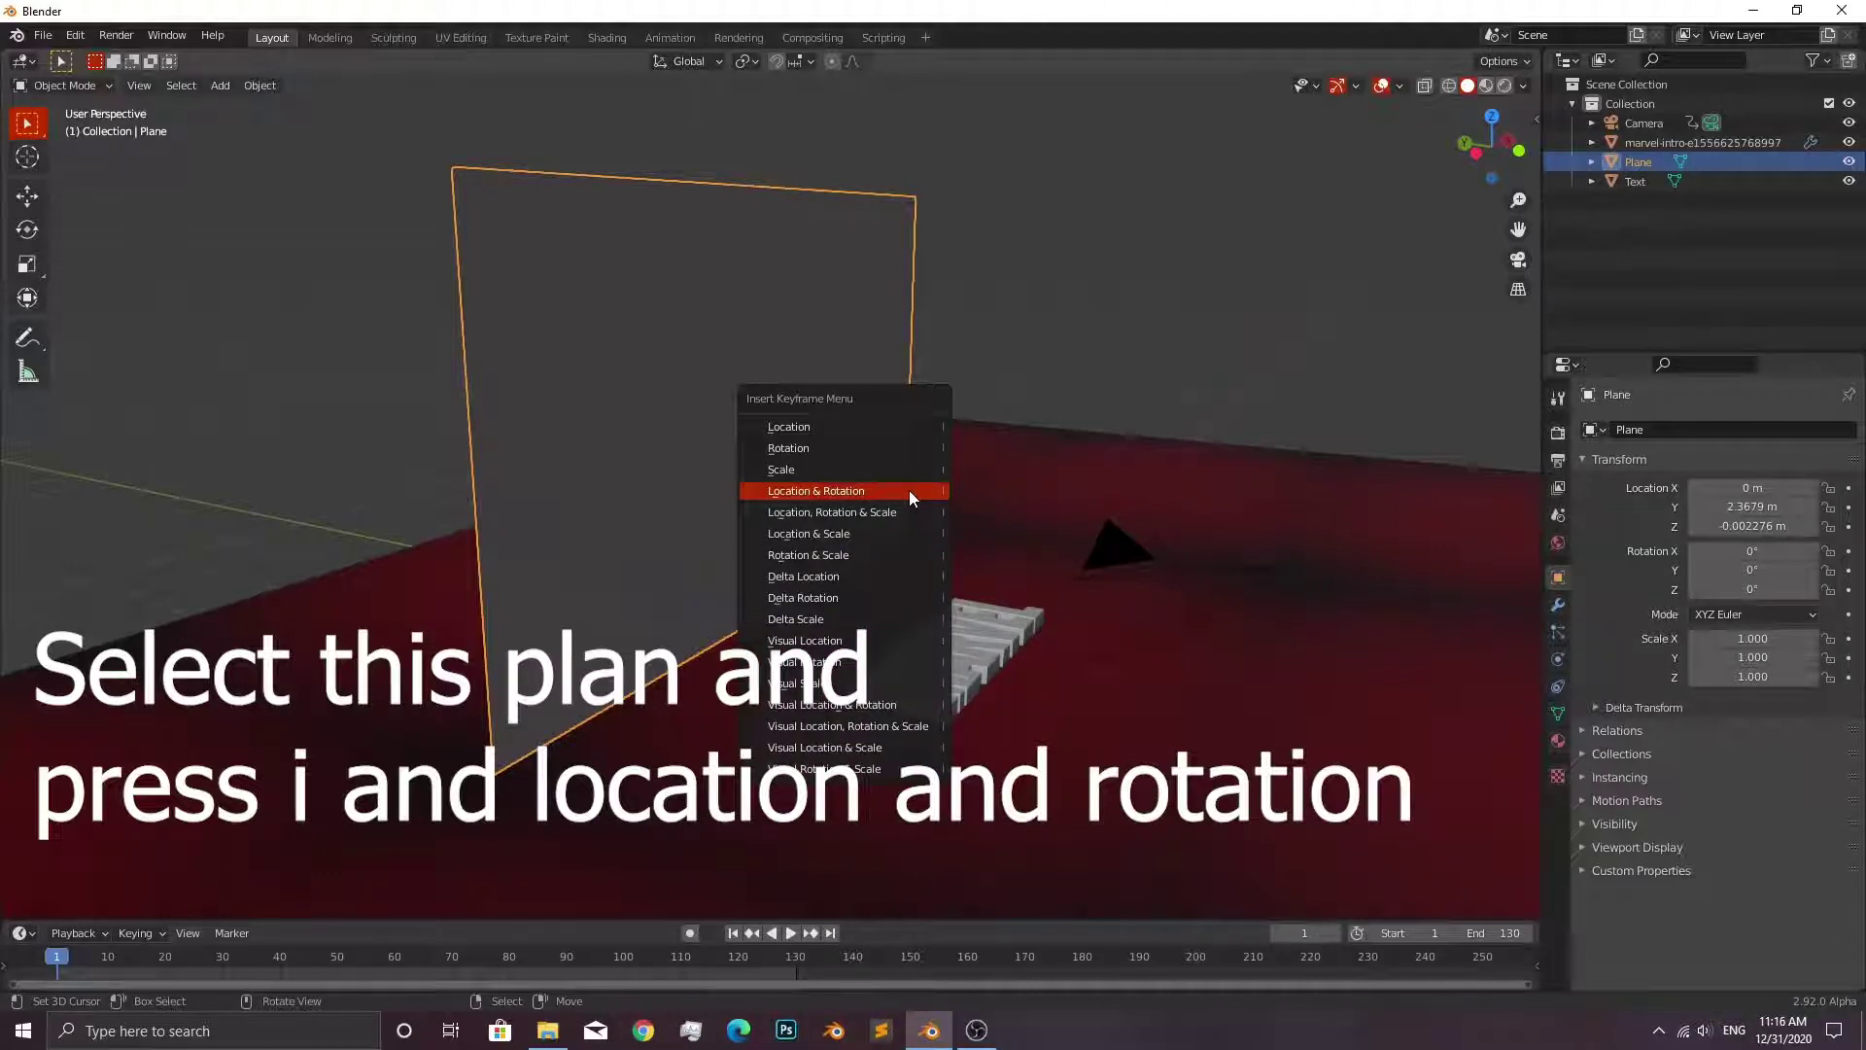
click(909, 490)
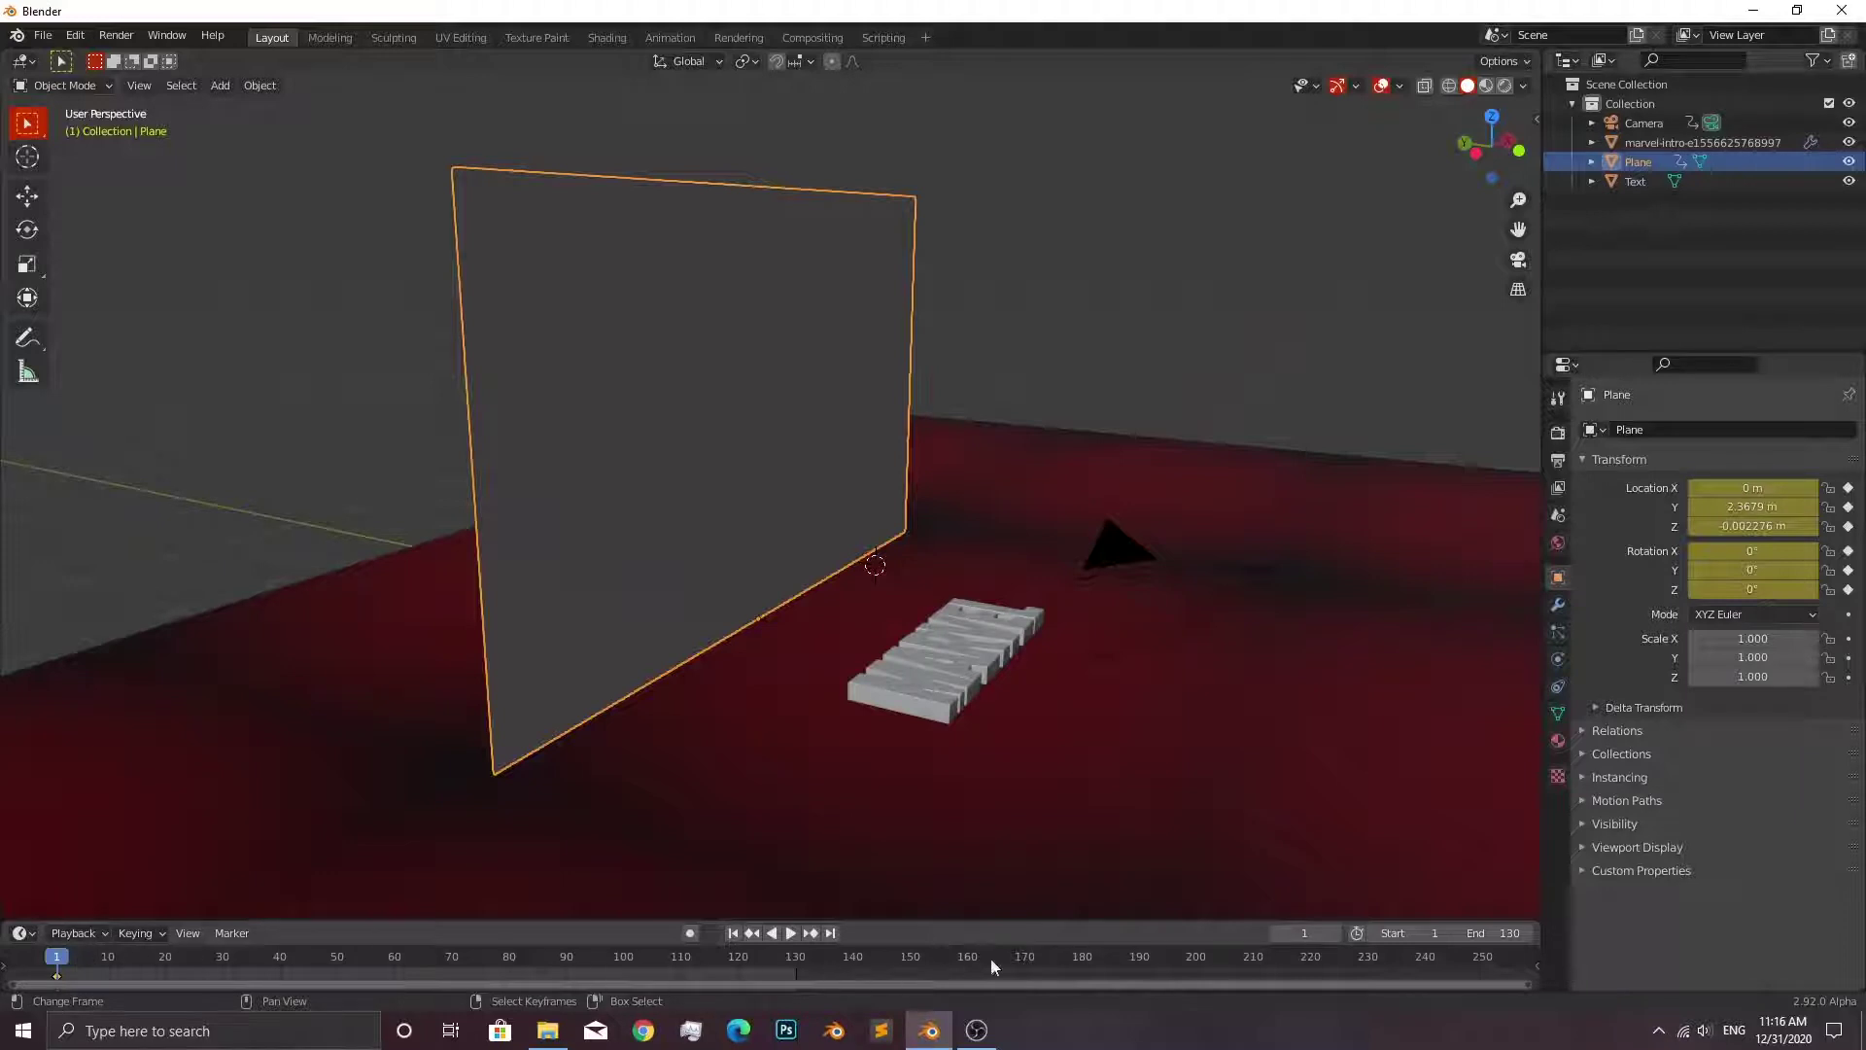
At frame 5, rotate the plane 90° on X to lie flat and keyframe it.
double_click(1304, 932)
text(5)
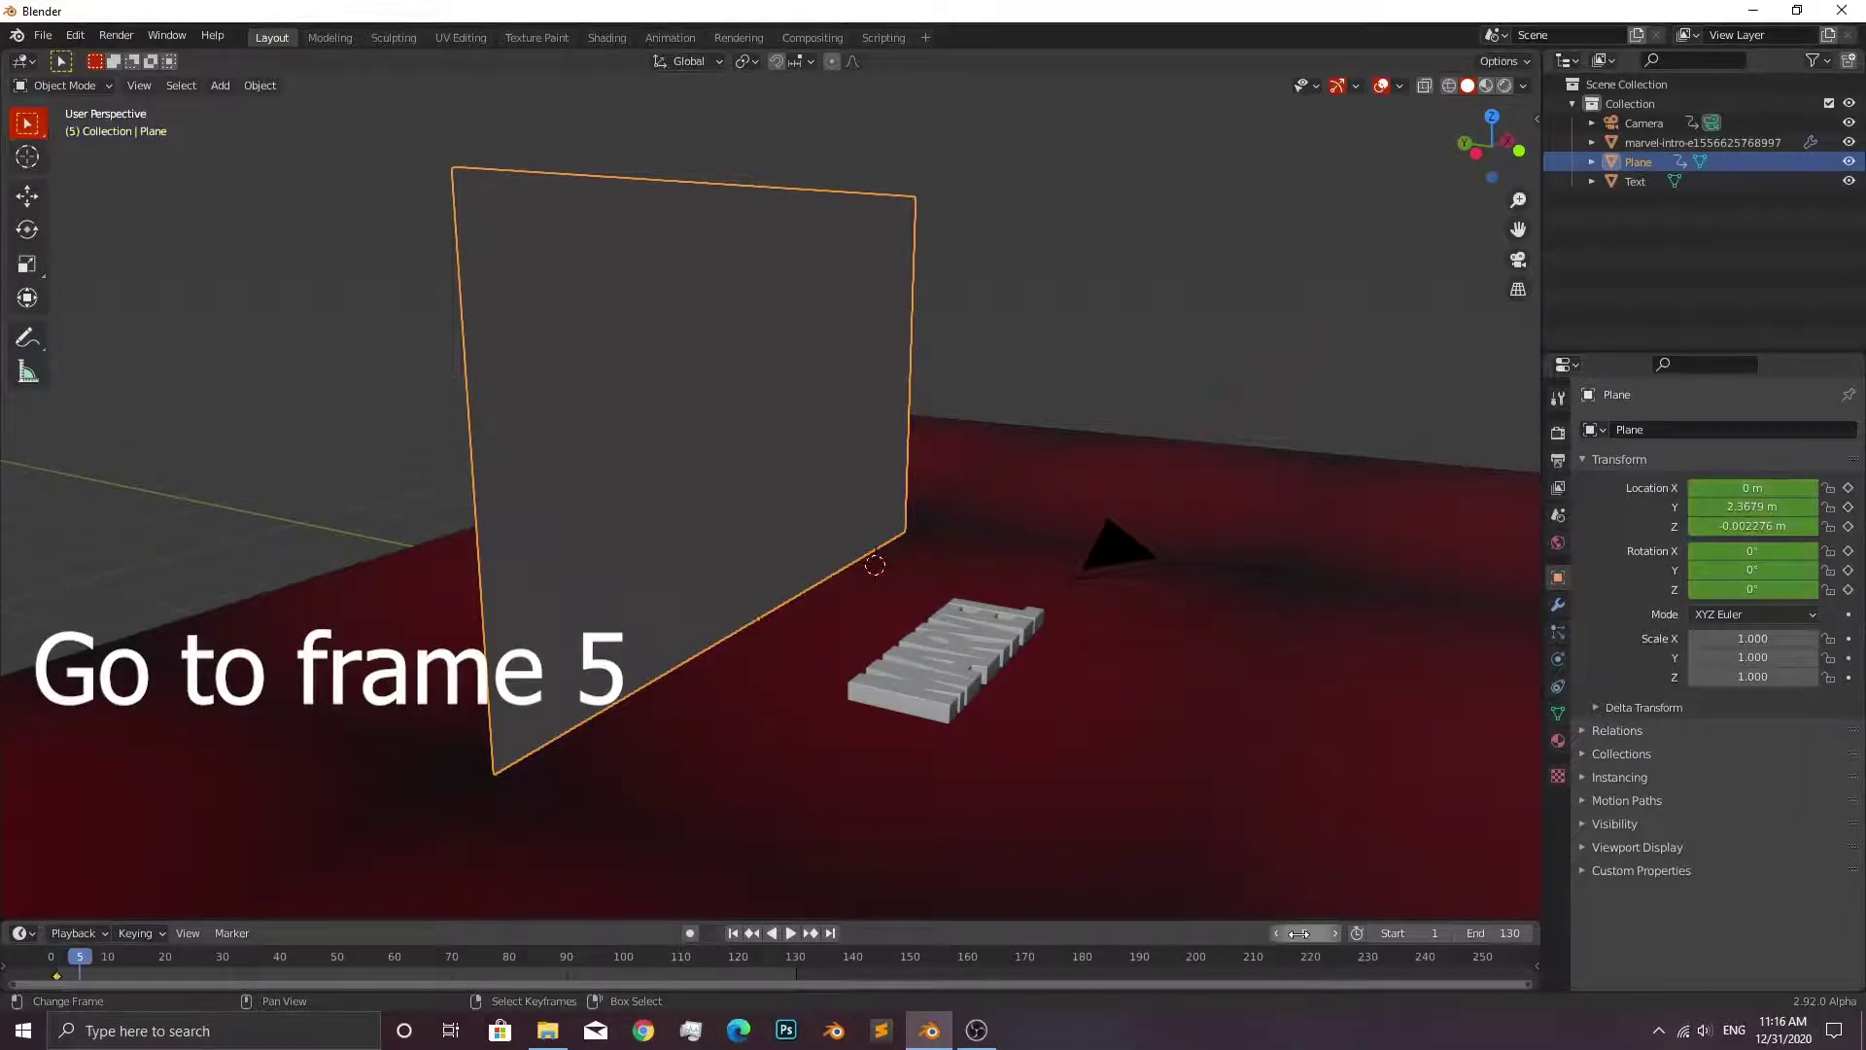
key(Return)
text(rx)
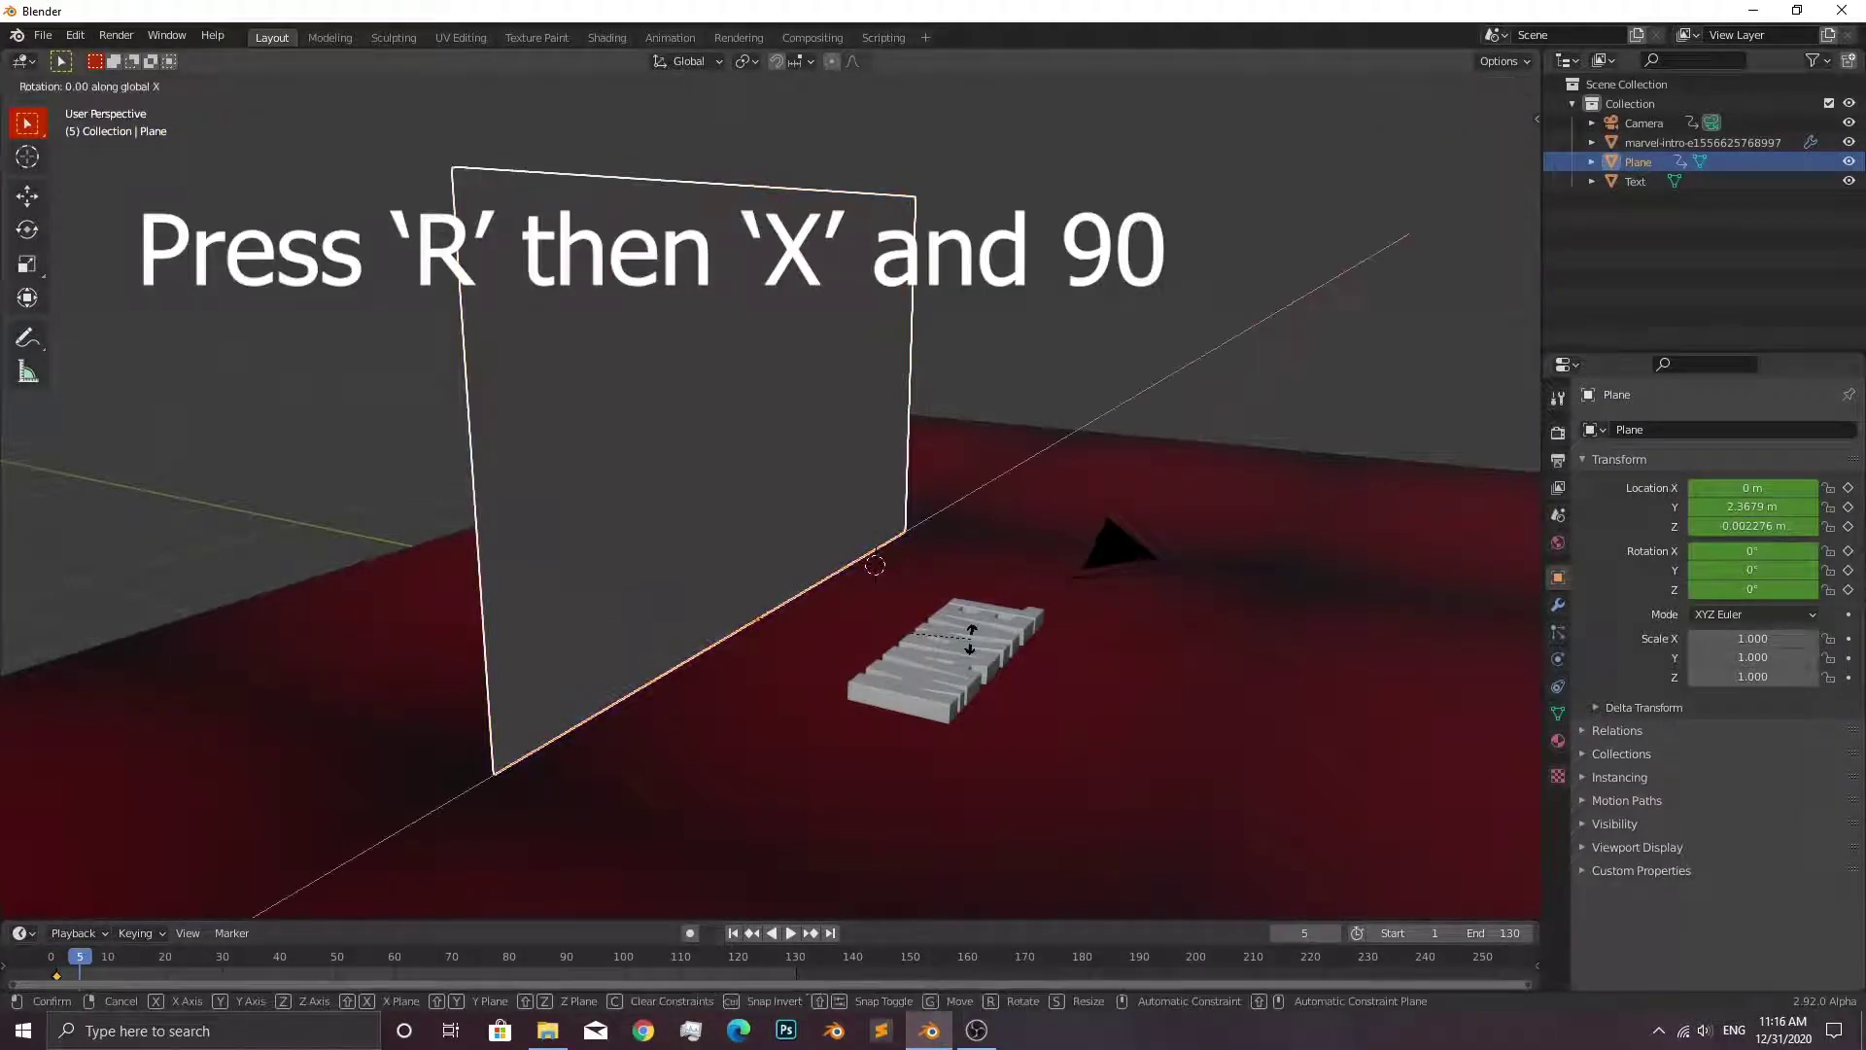
text(90)
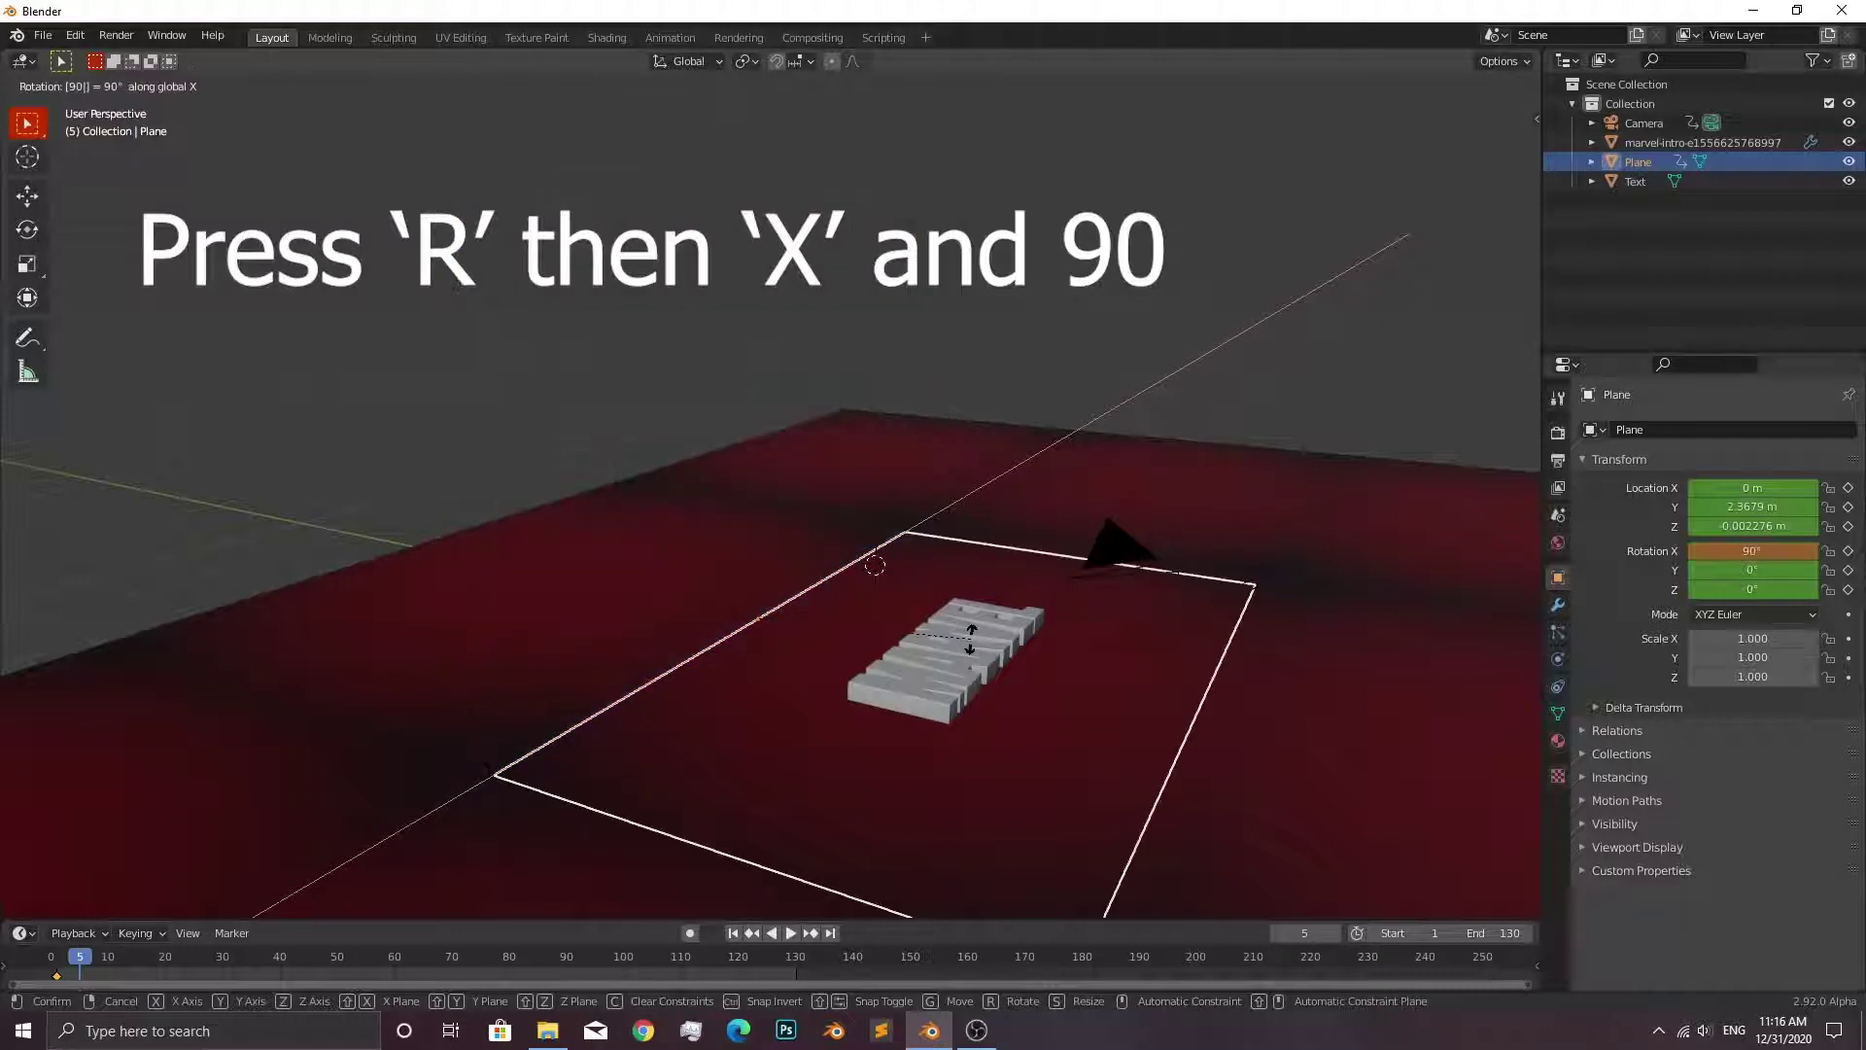
key(Return)
key(i)
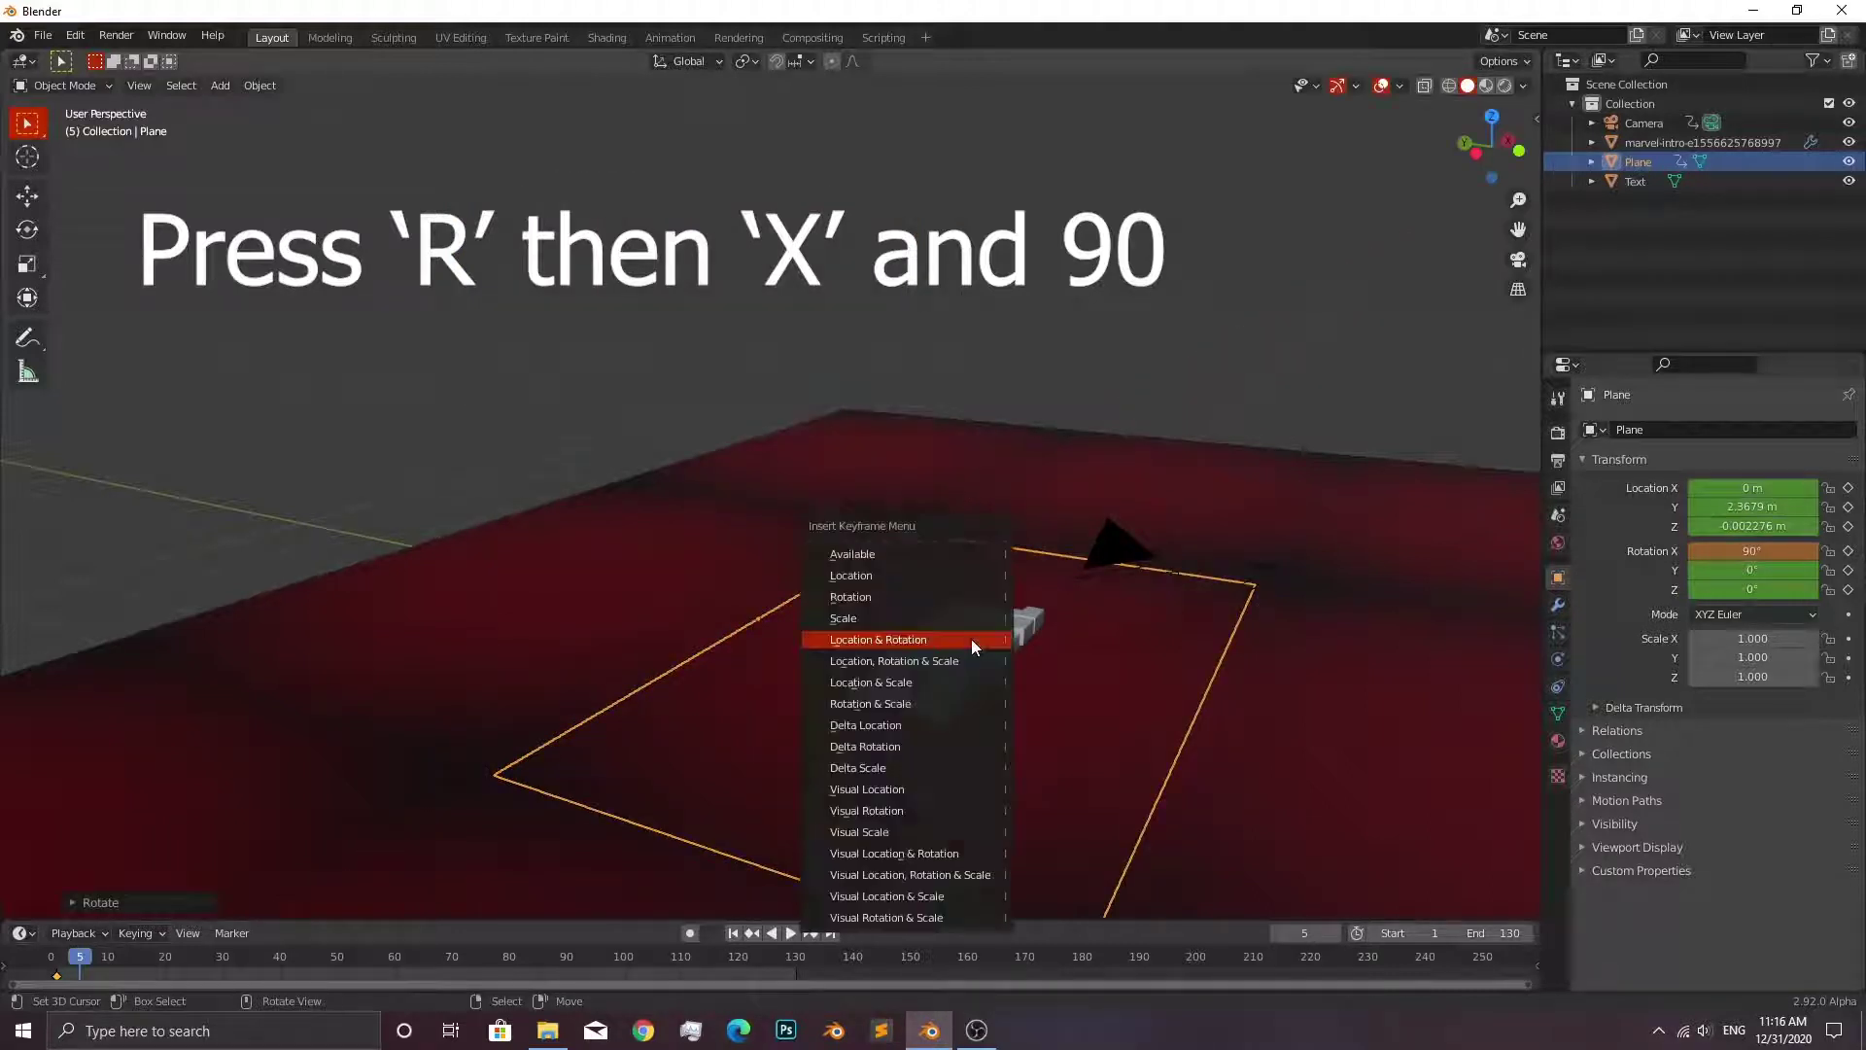
click(971, 639)
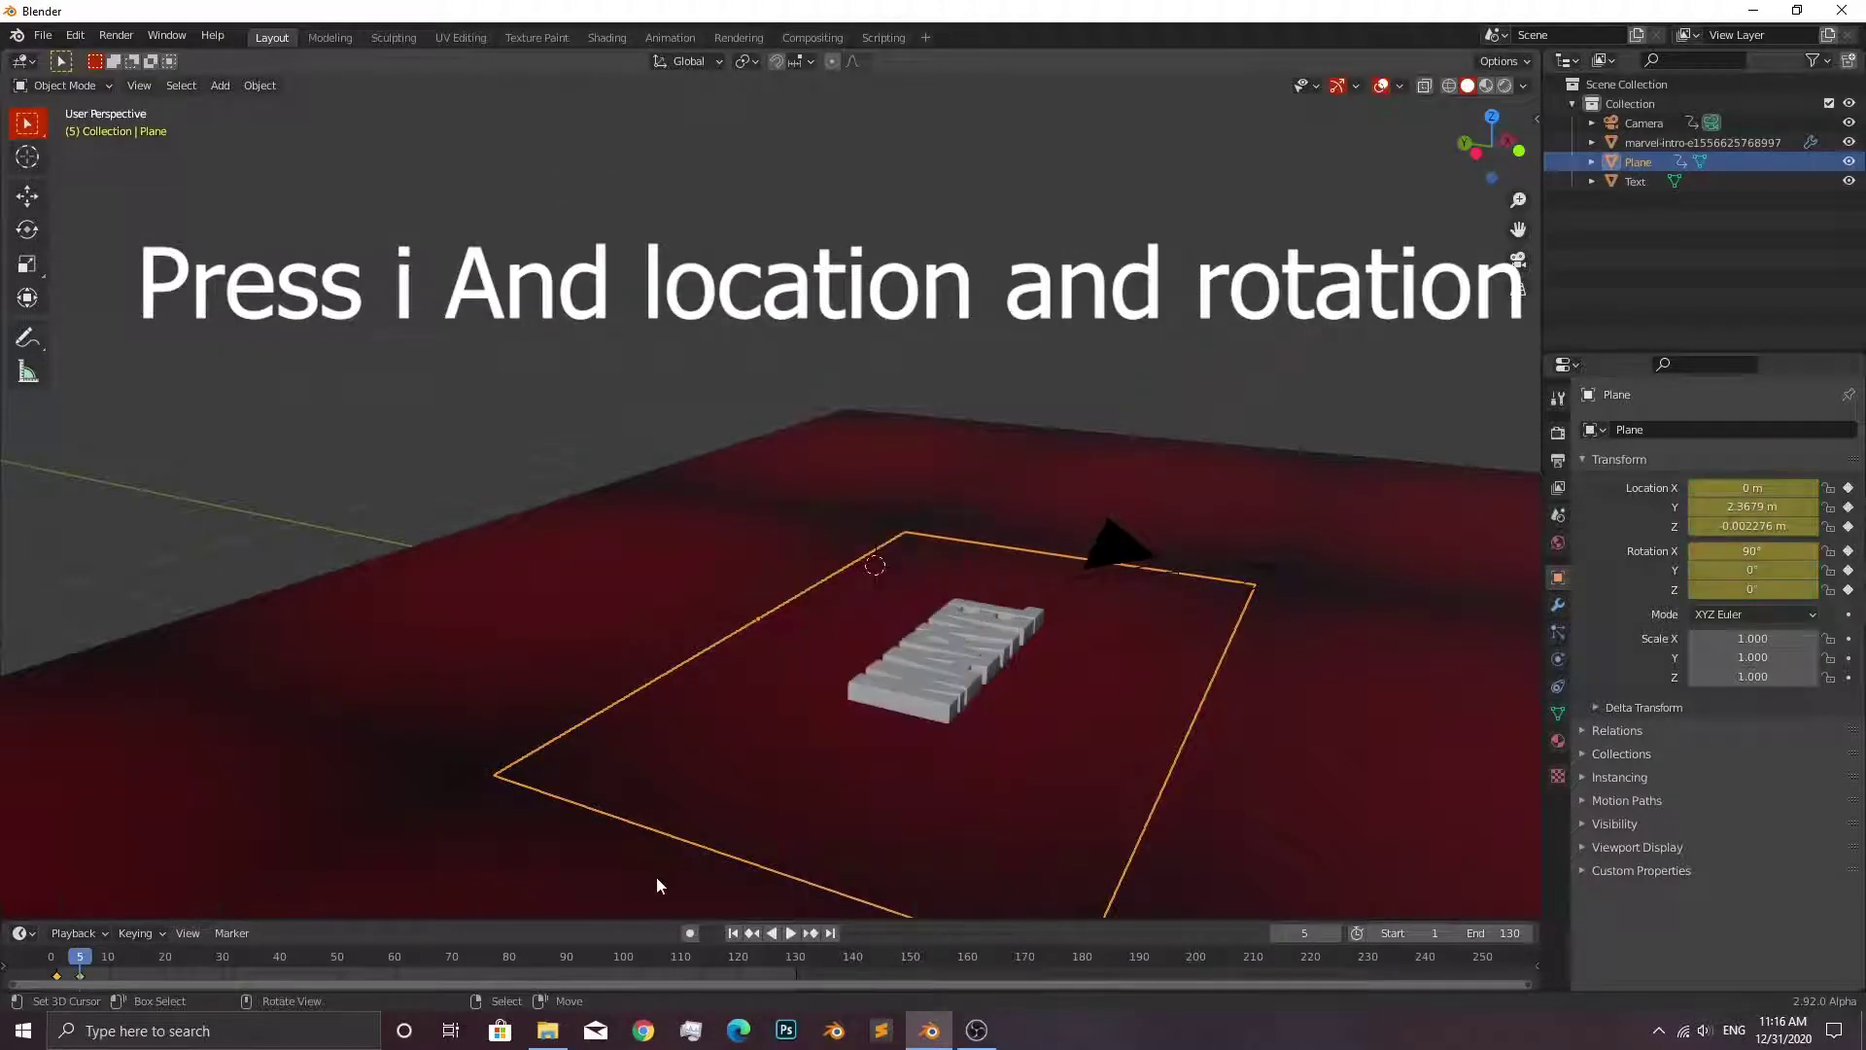
Enlarge the timeline and zoom it to show the early frames.
drag(576, 923, 574, 828)
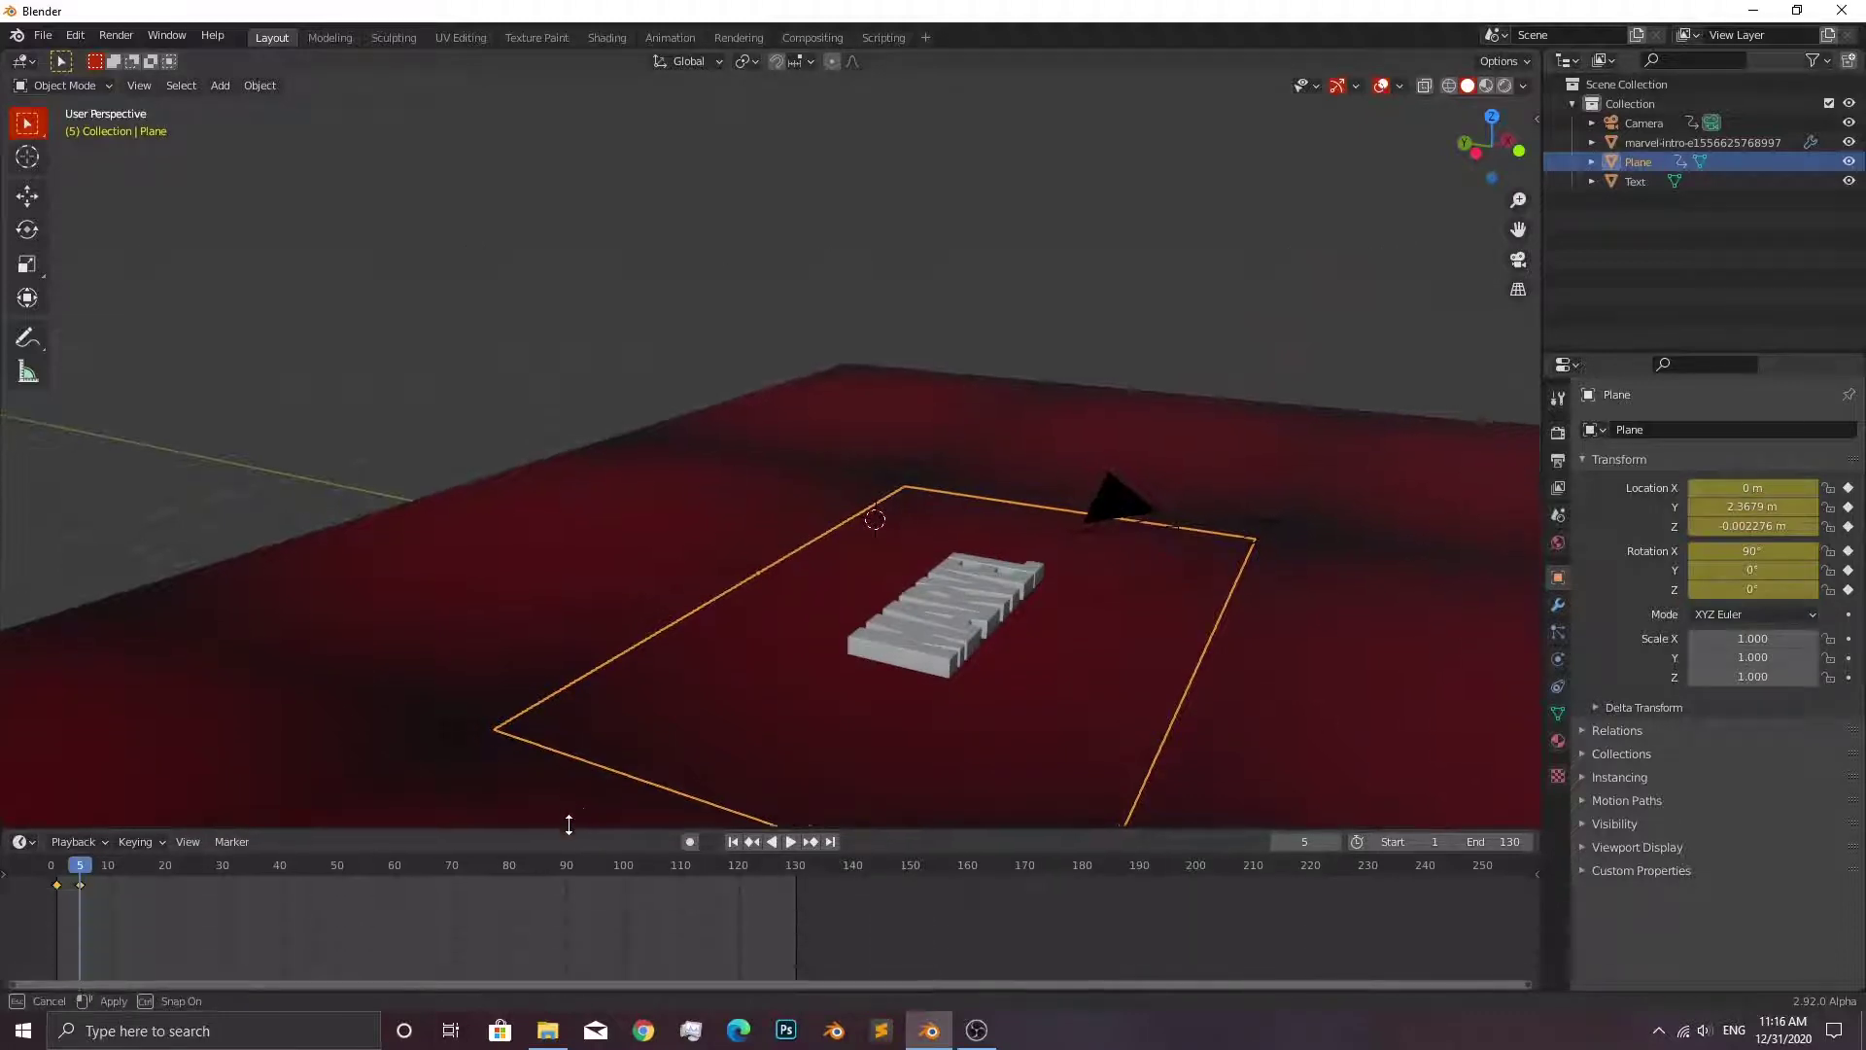
middle_drag(365, 901, 627, 880)
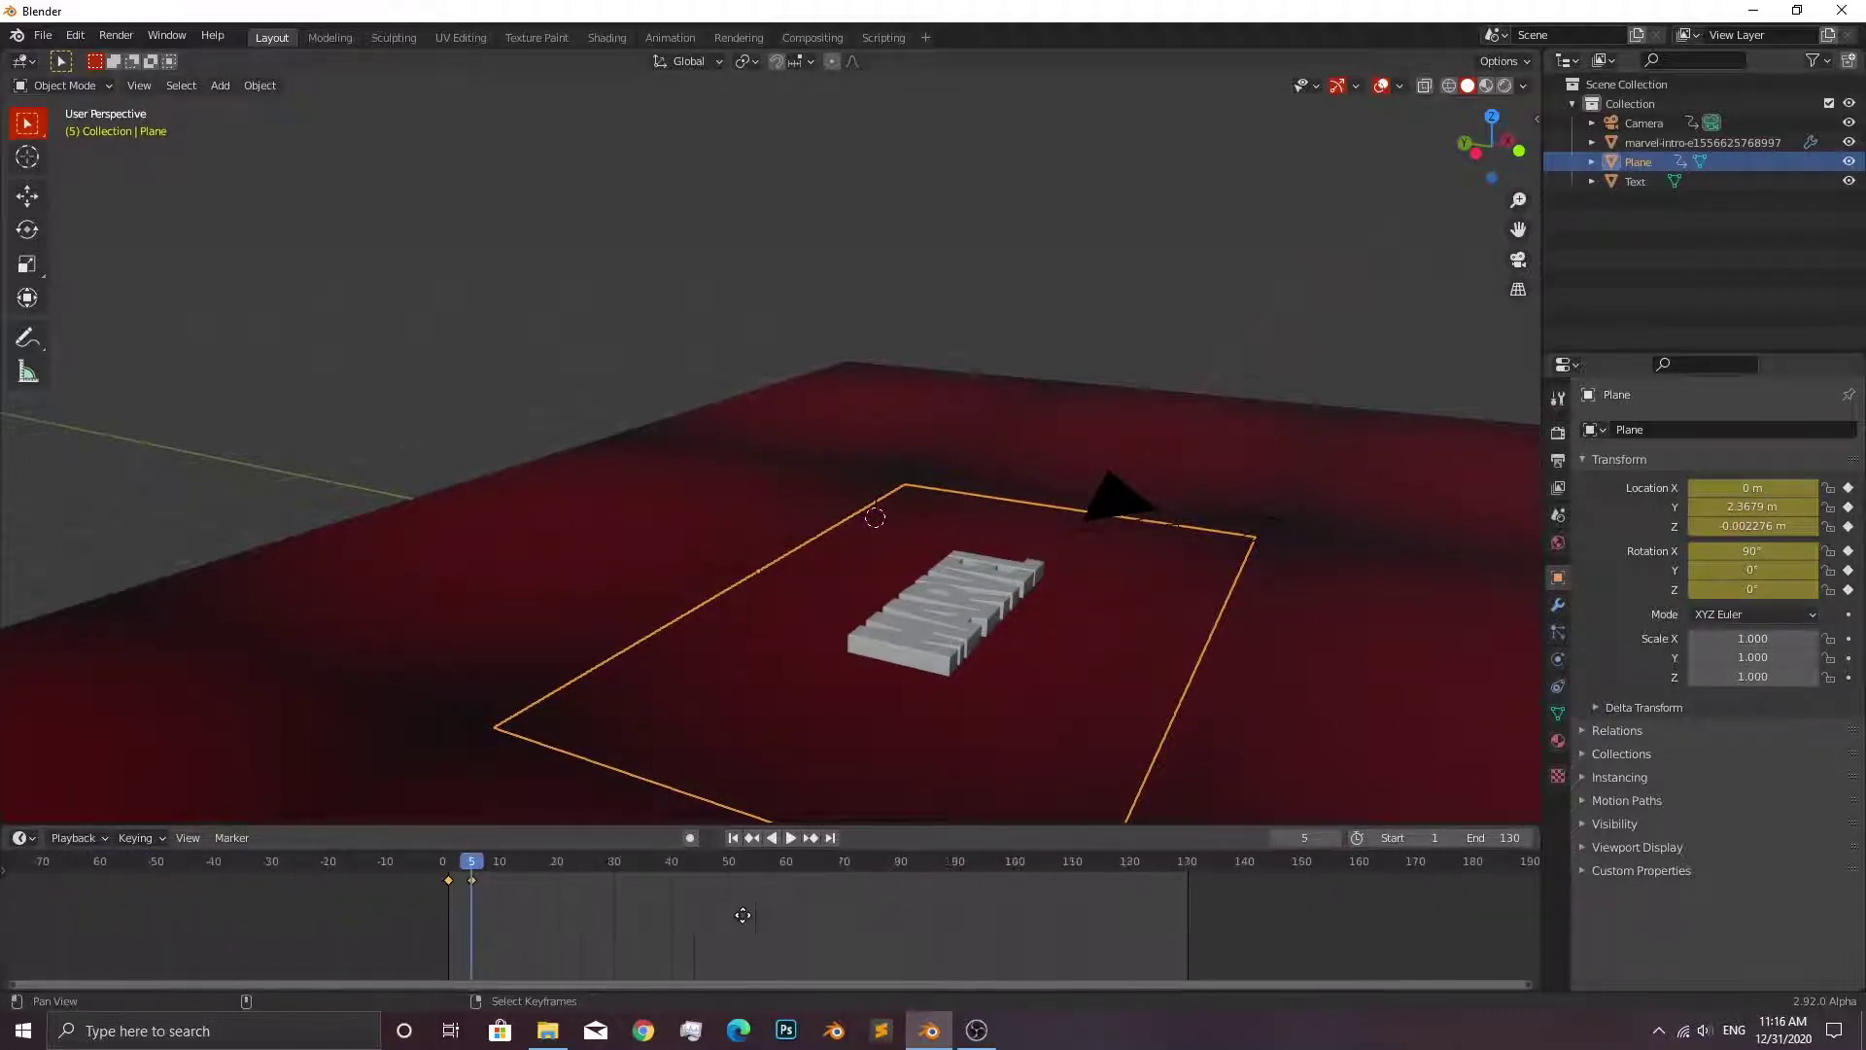
scroll(627, 880, up, 2)
scroll(627, 880, up, 1)
scroll(627, 880, up, 1)
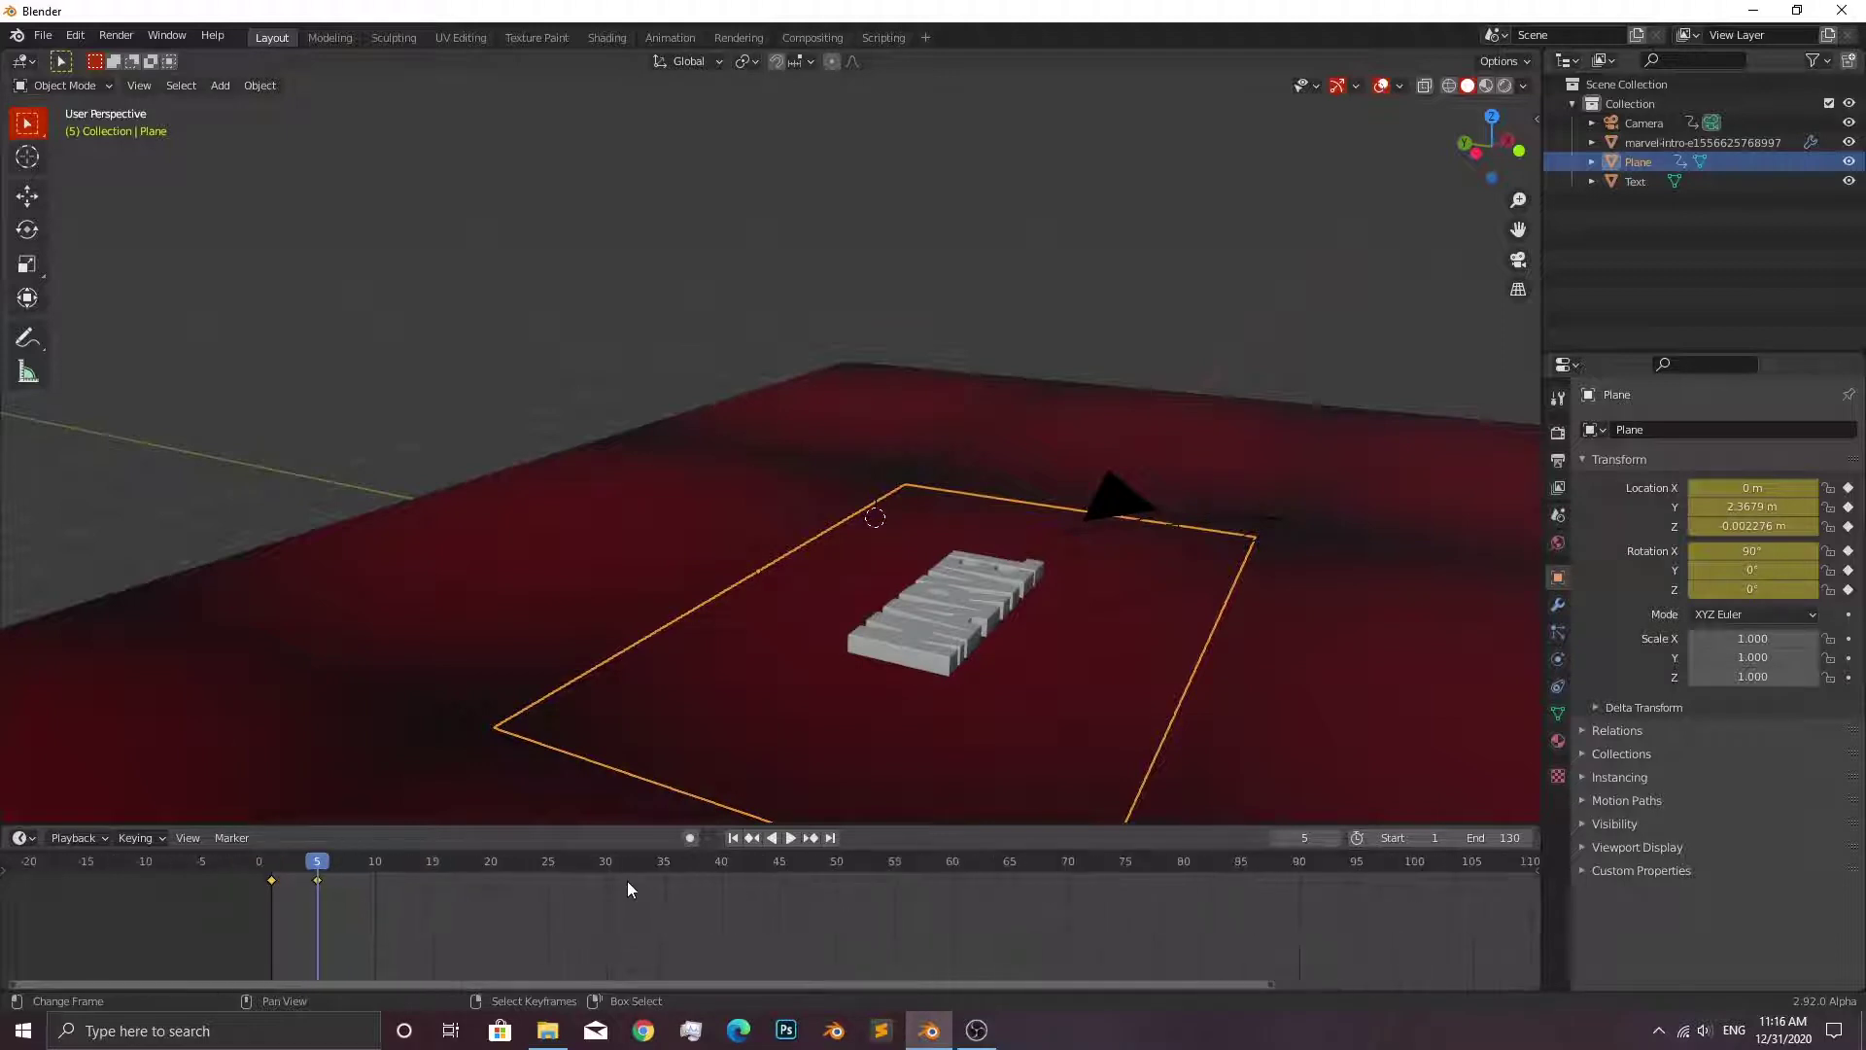
scroll(627, 881, up, 2)
drag(505, 983, 354, 924)
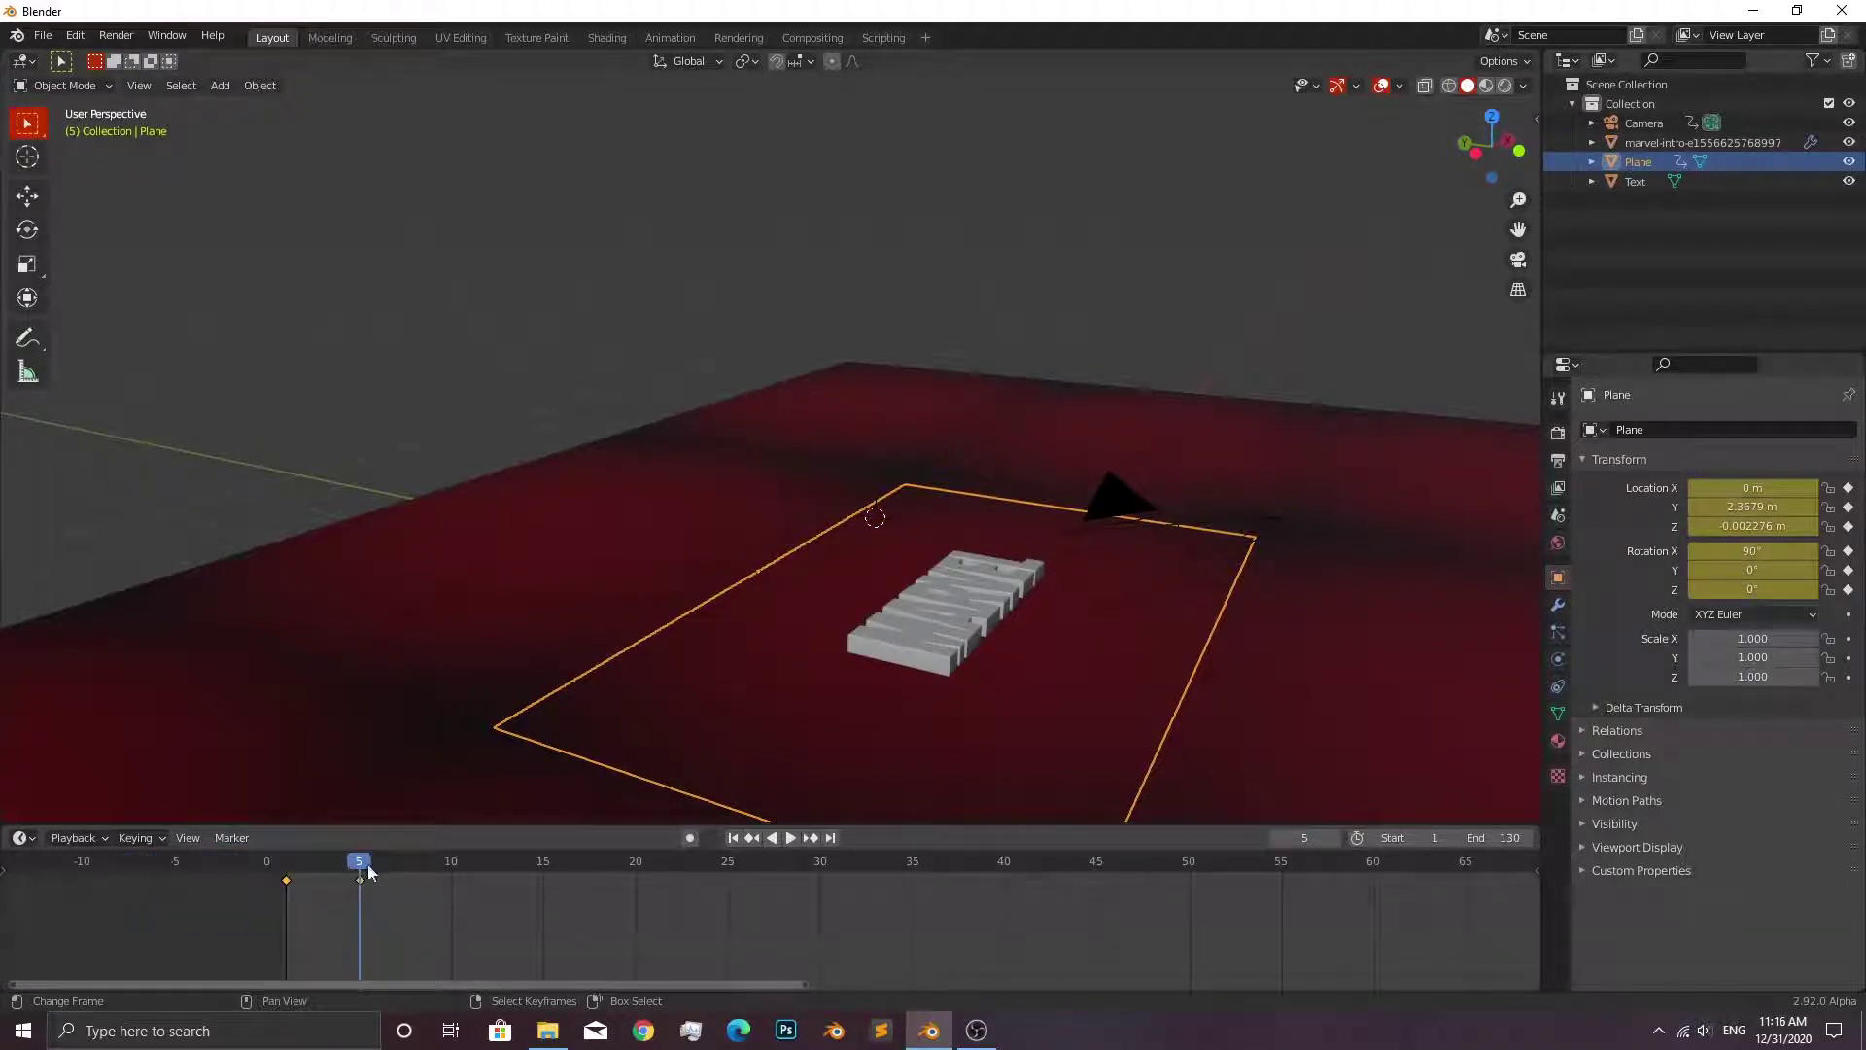
At frame 6, rotate the plane -90 on X and key its location and rotation.
key(Right)
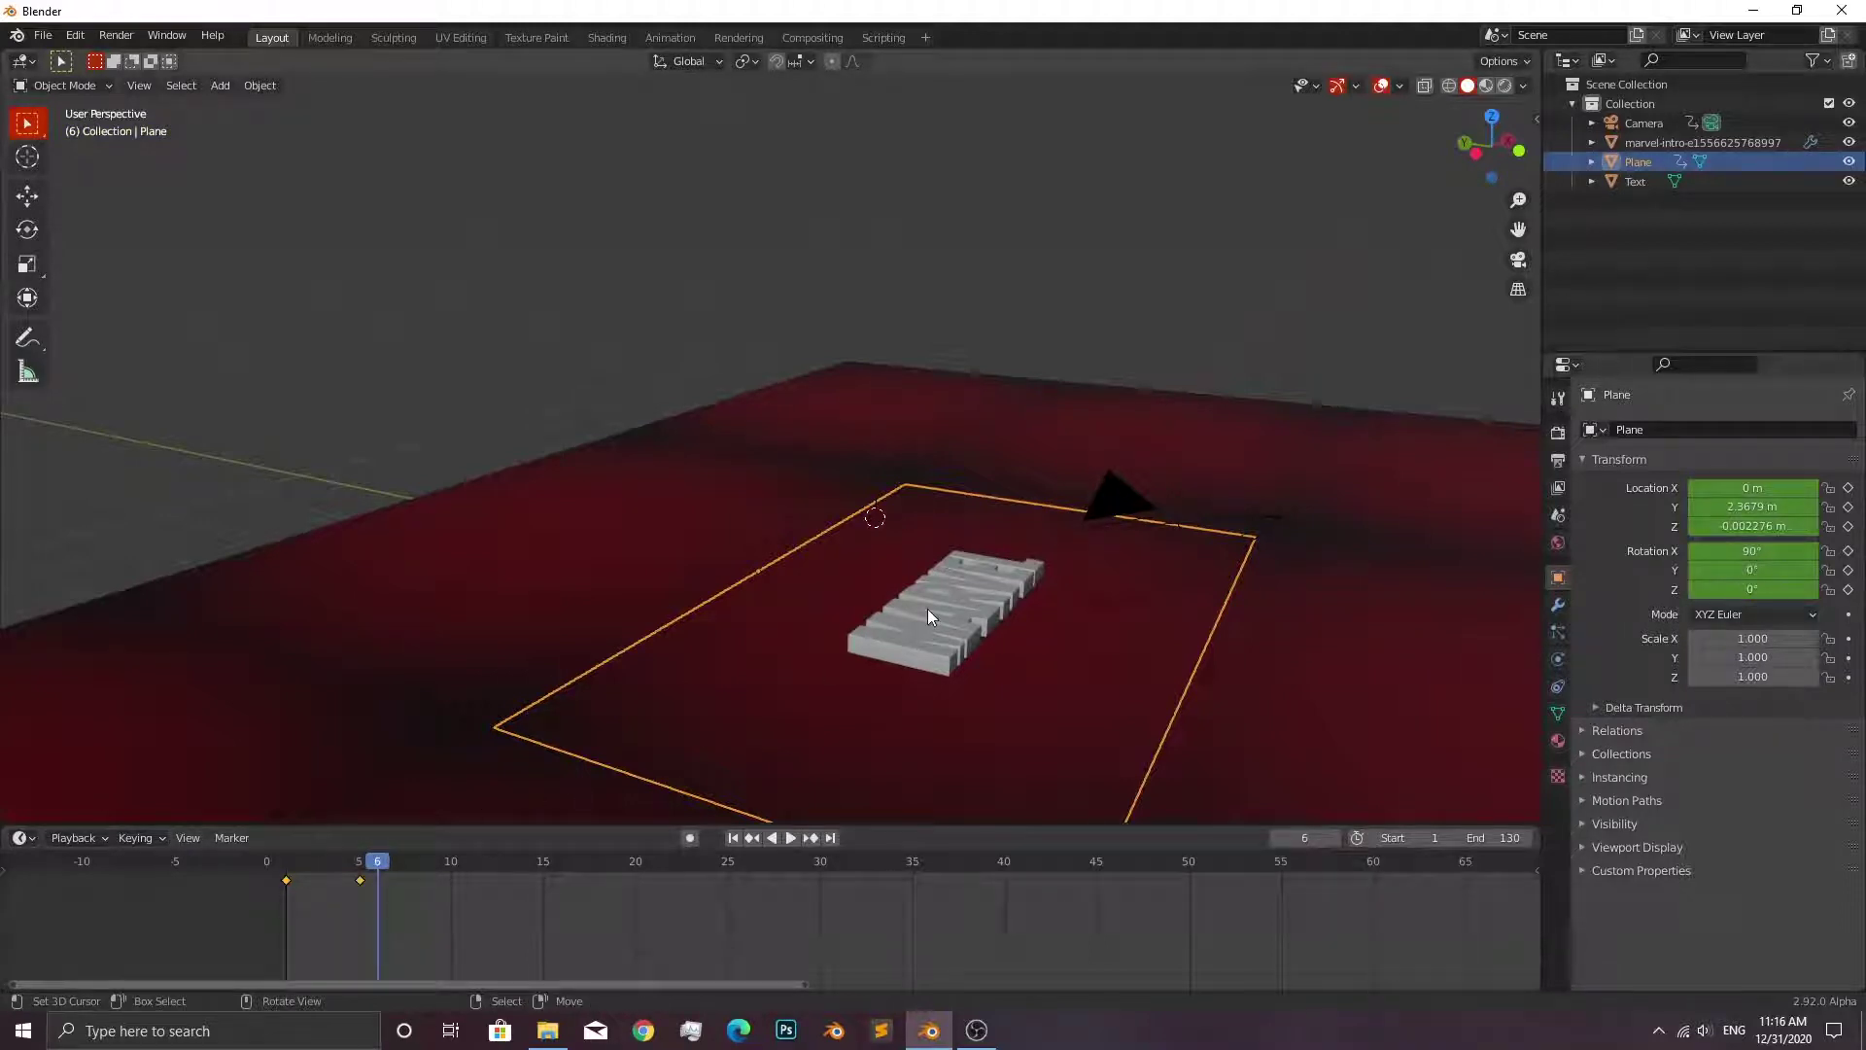
key(r)
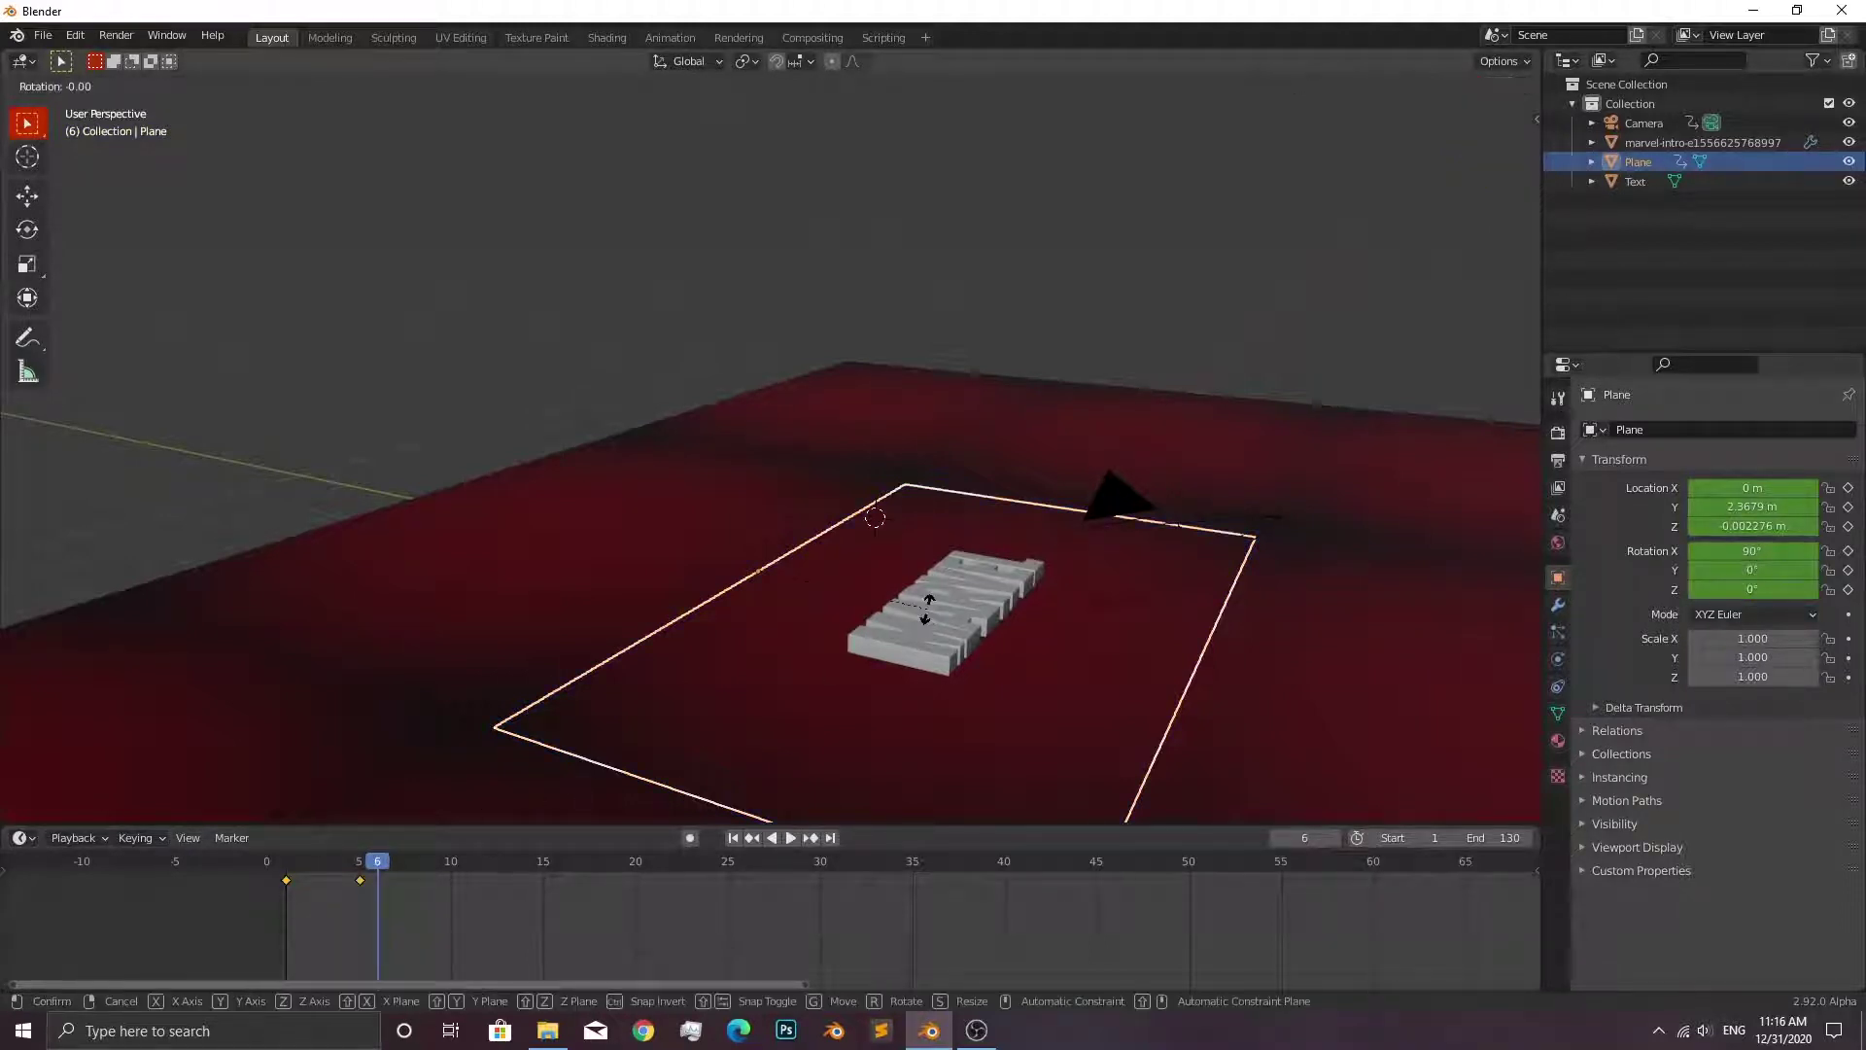
text(x)
text(-90)
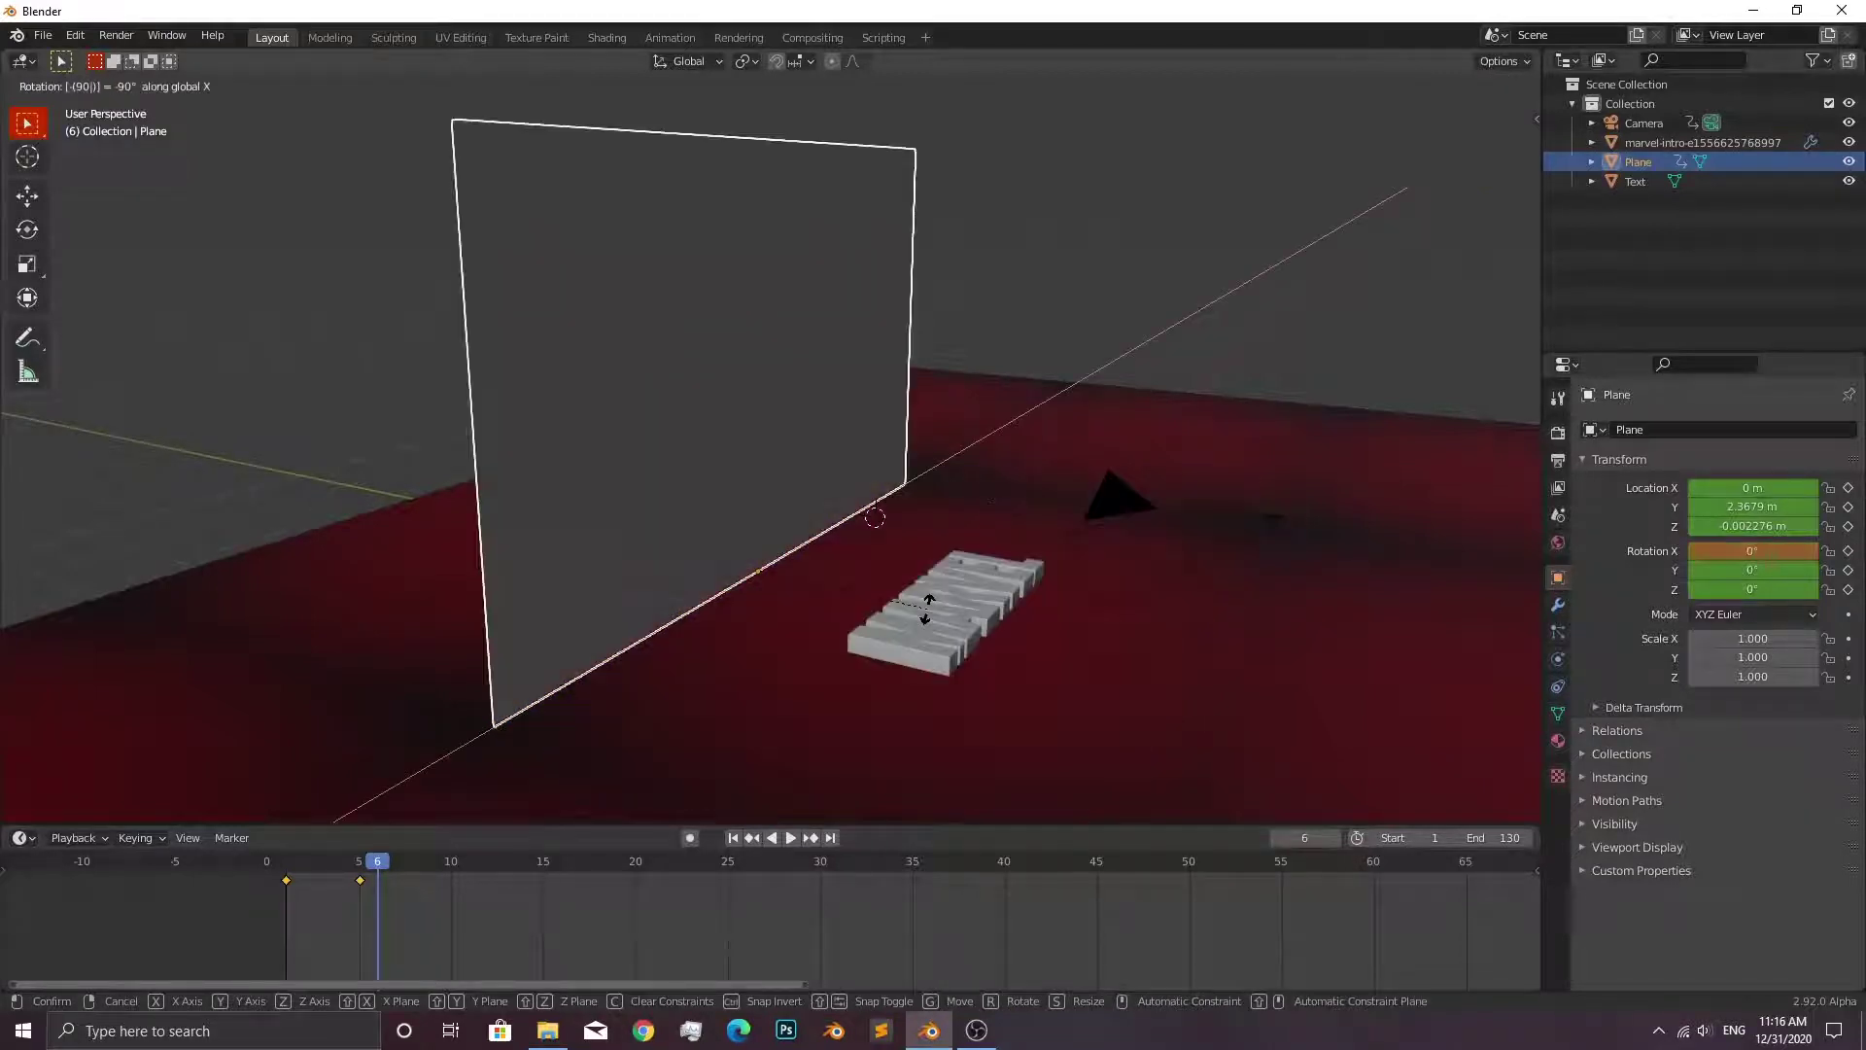
key(Return)
key(i)
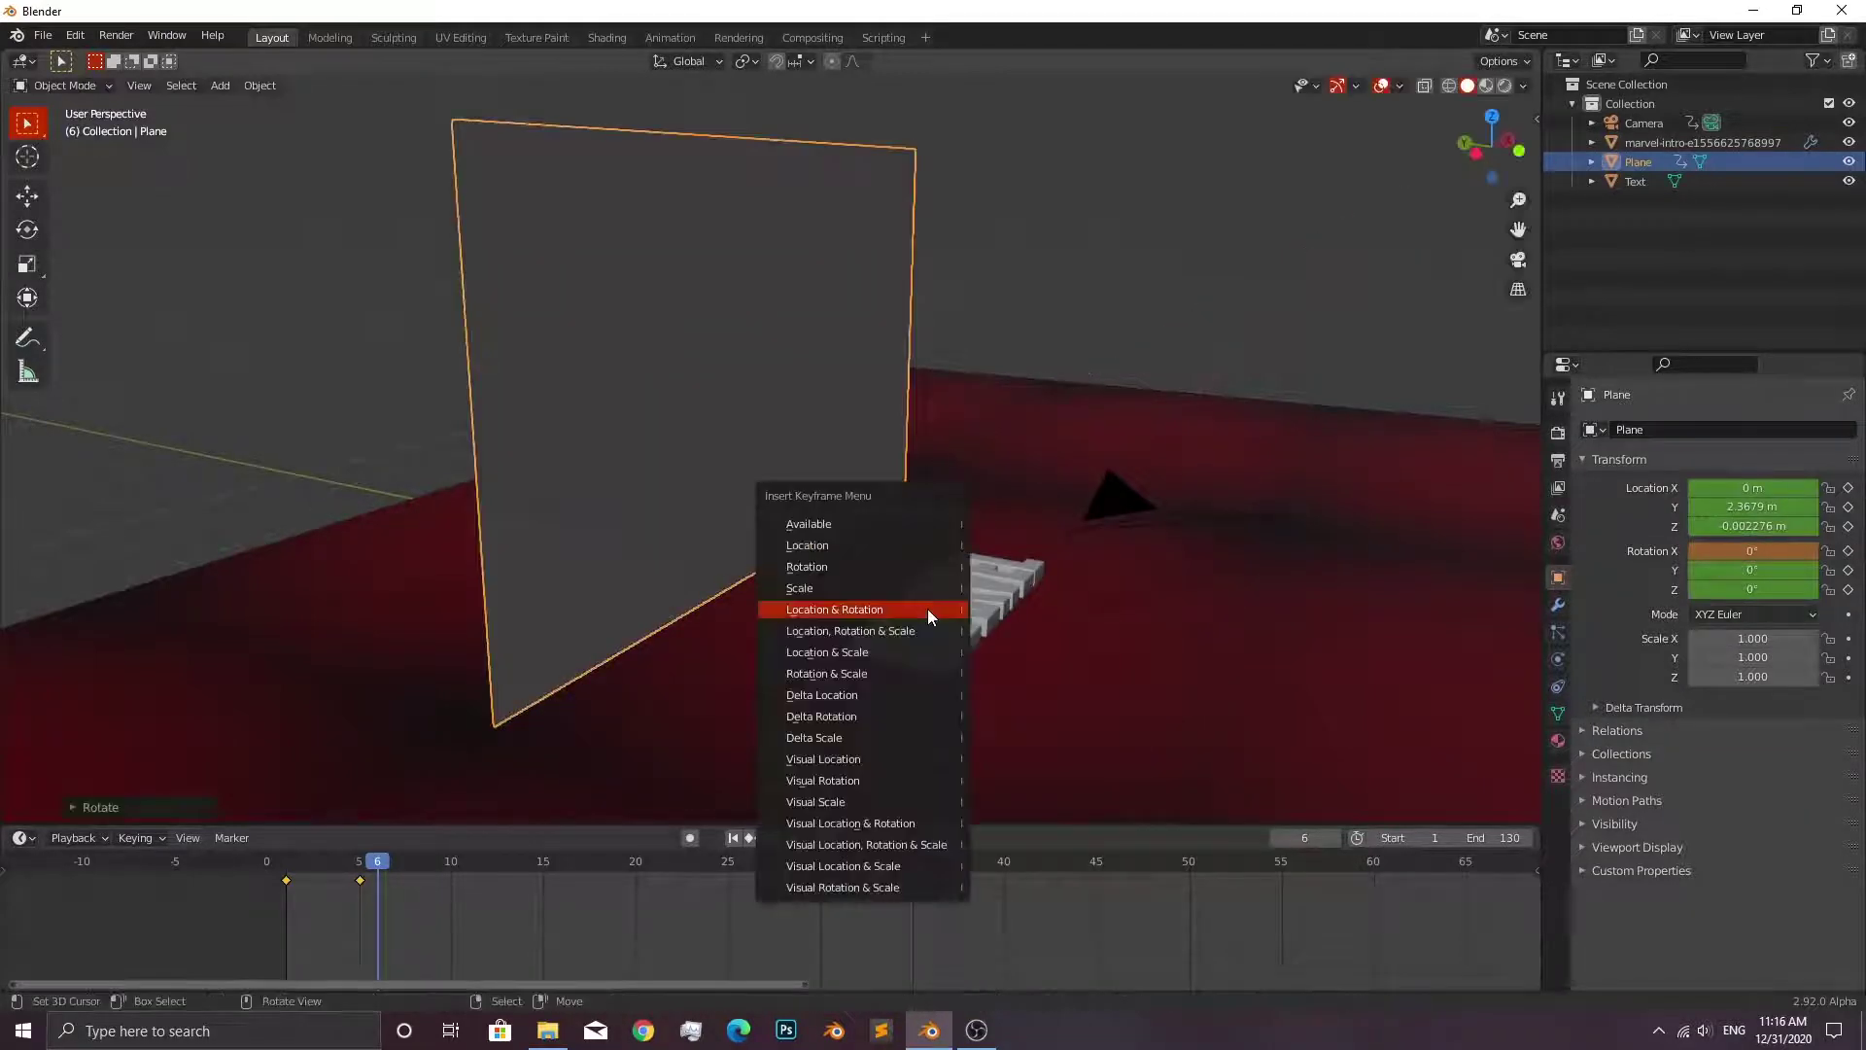
click(927, 609)
Preview the flip, then box-select the keyframes at frames 5 and 6.
key(space)
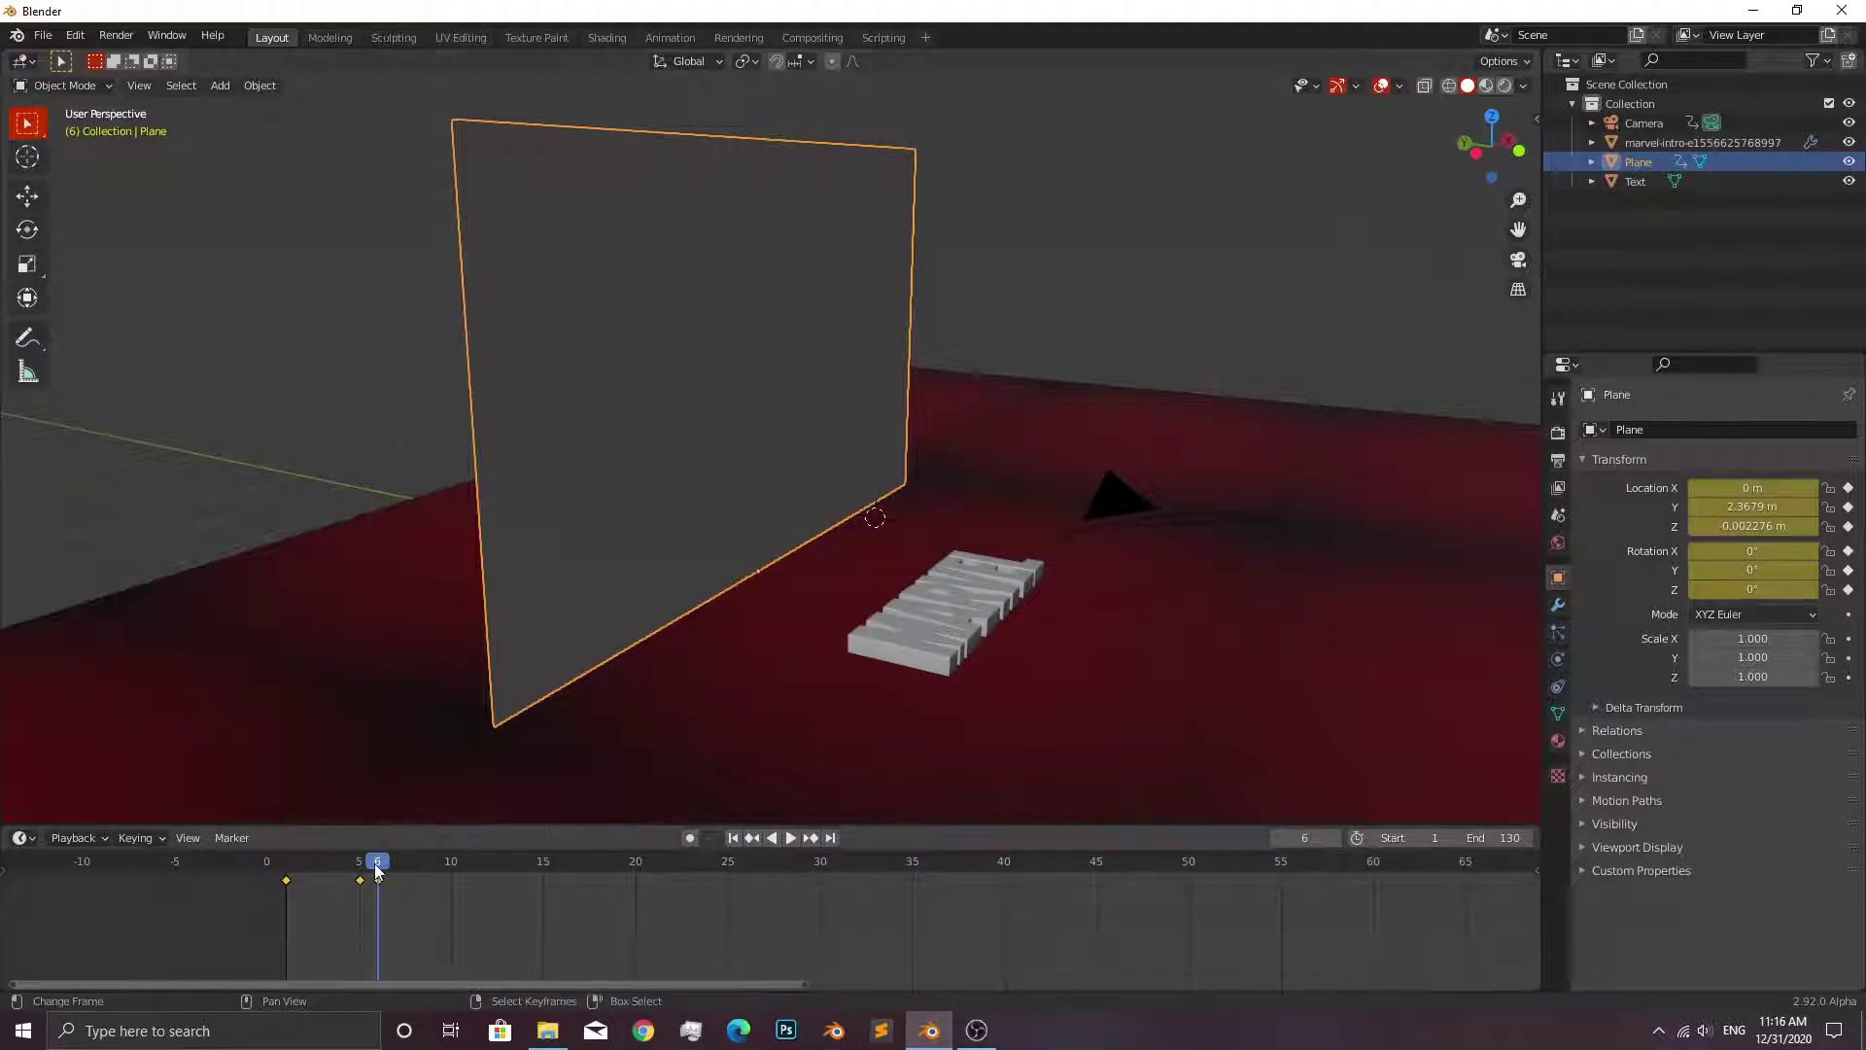
drag(534, 912, 287, 868)
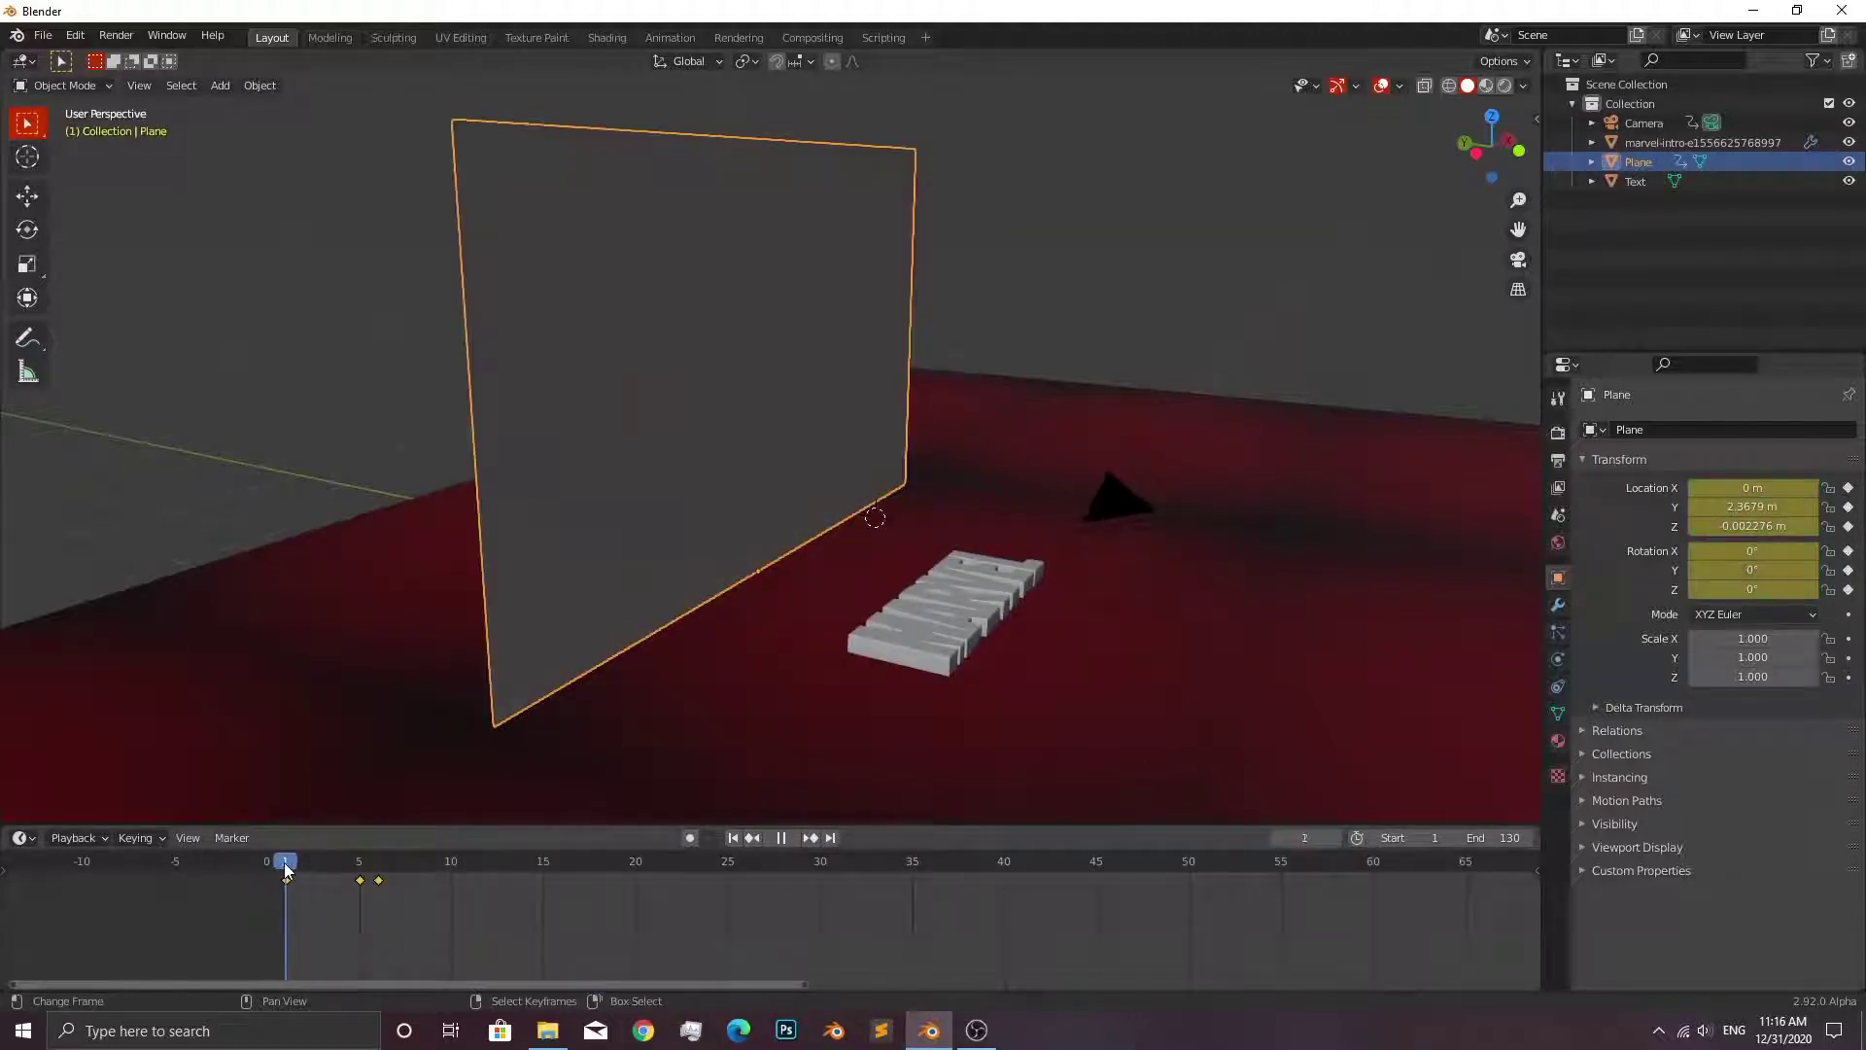
key(space)
key(Escape)
drag(424, 910, 259, 871)
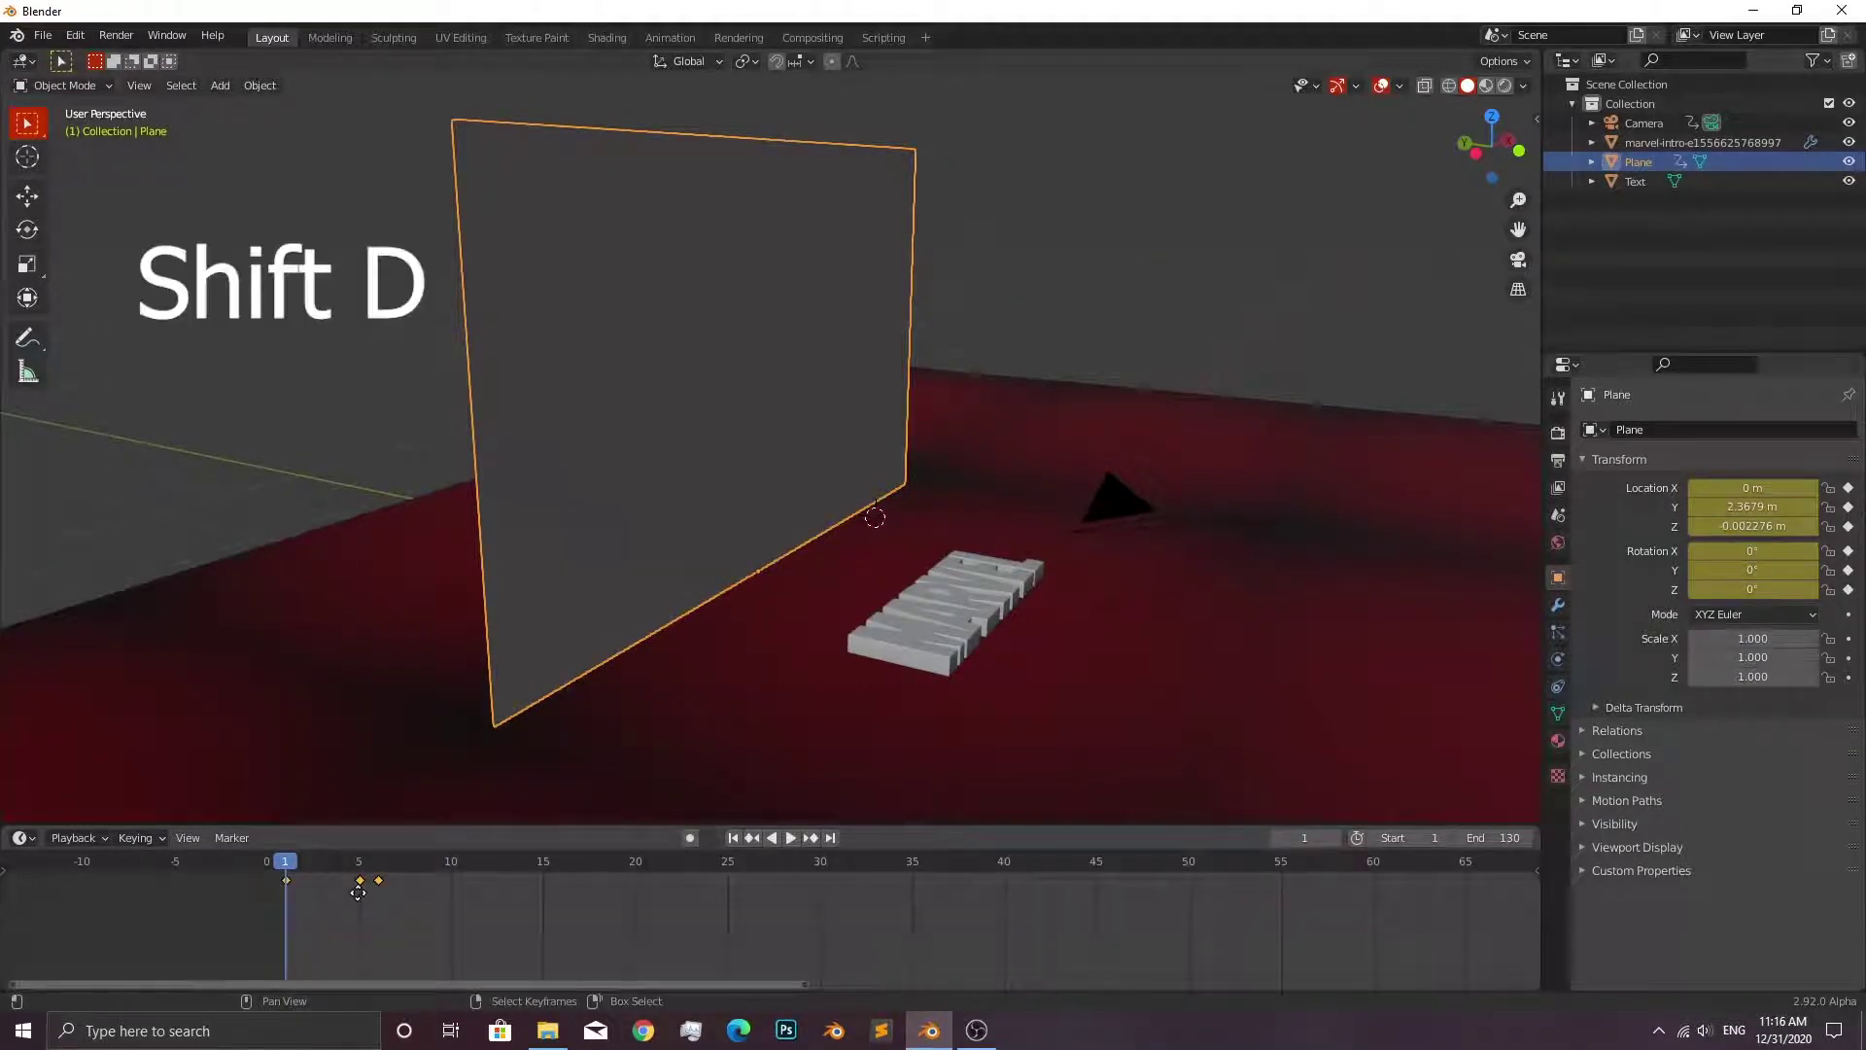
Duplicate the flip keyframes further along the timeline and play to check.
key(shift+d)
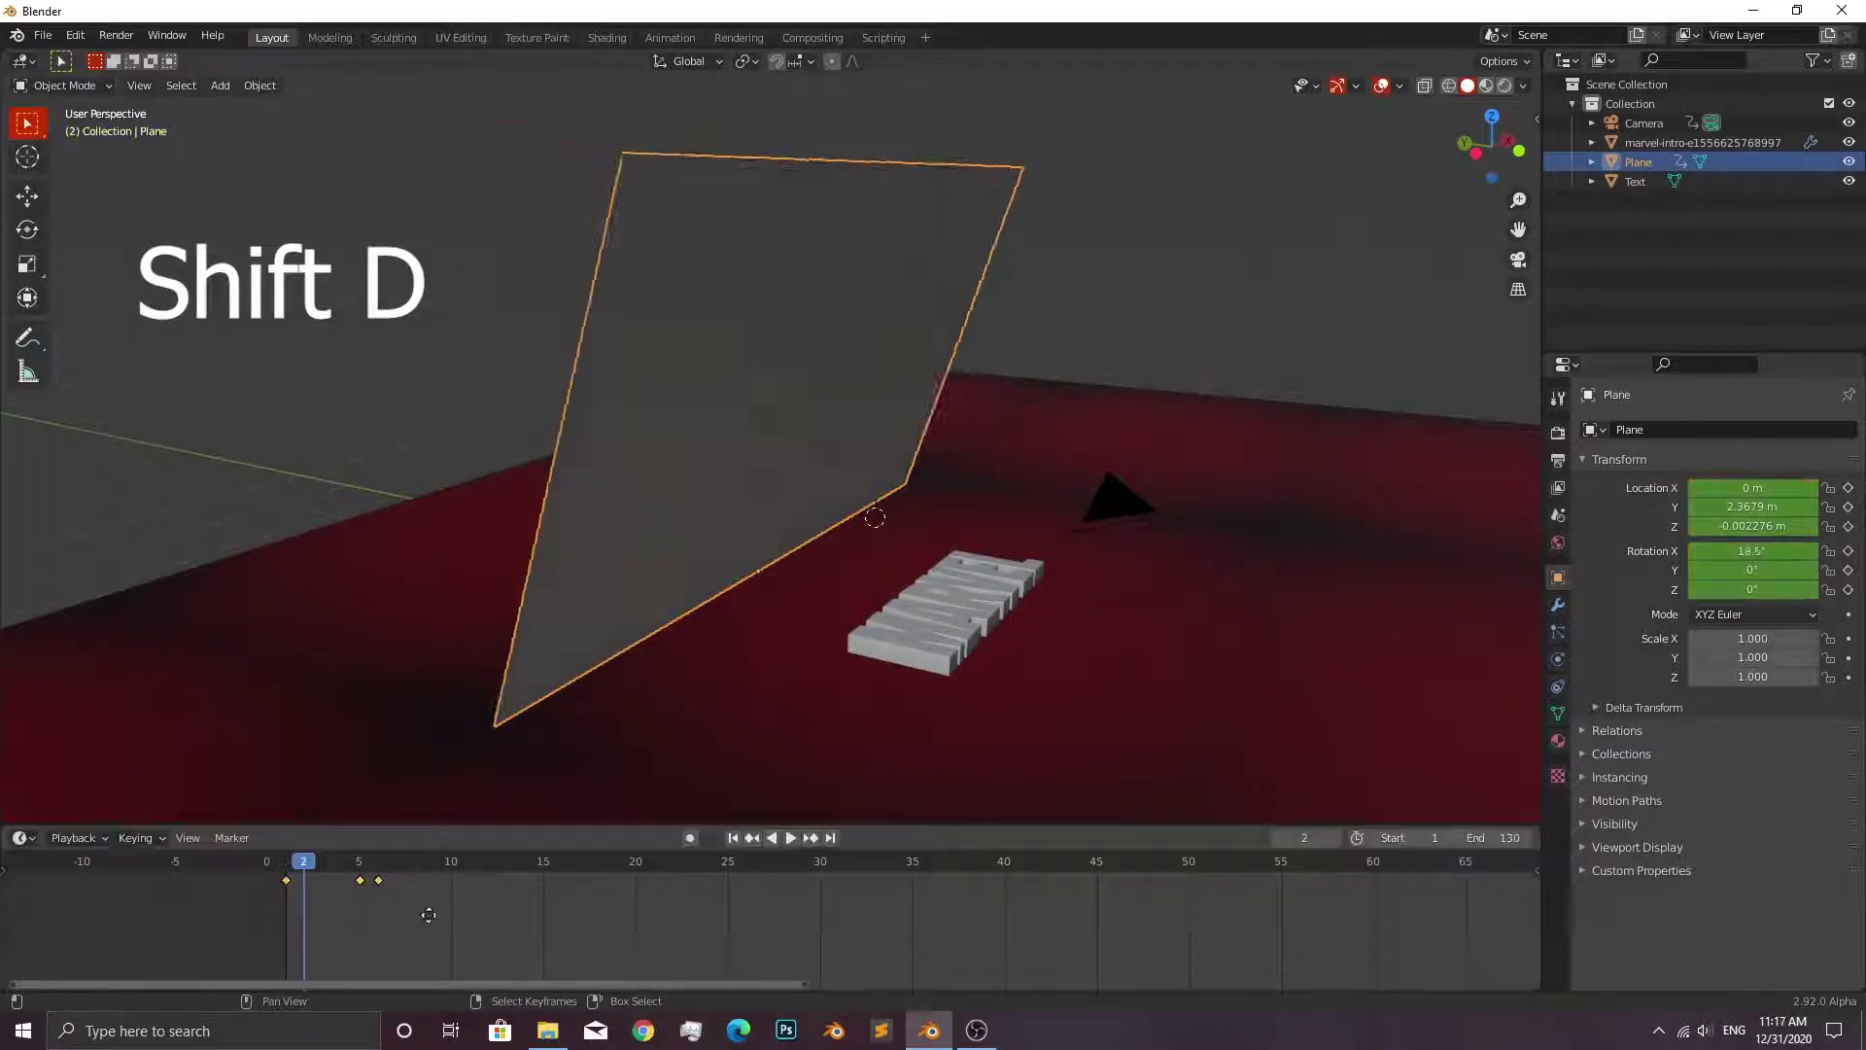
click(531, 918)
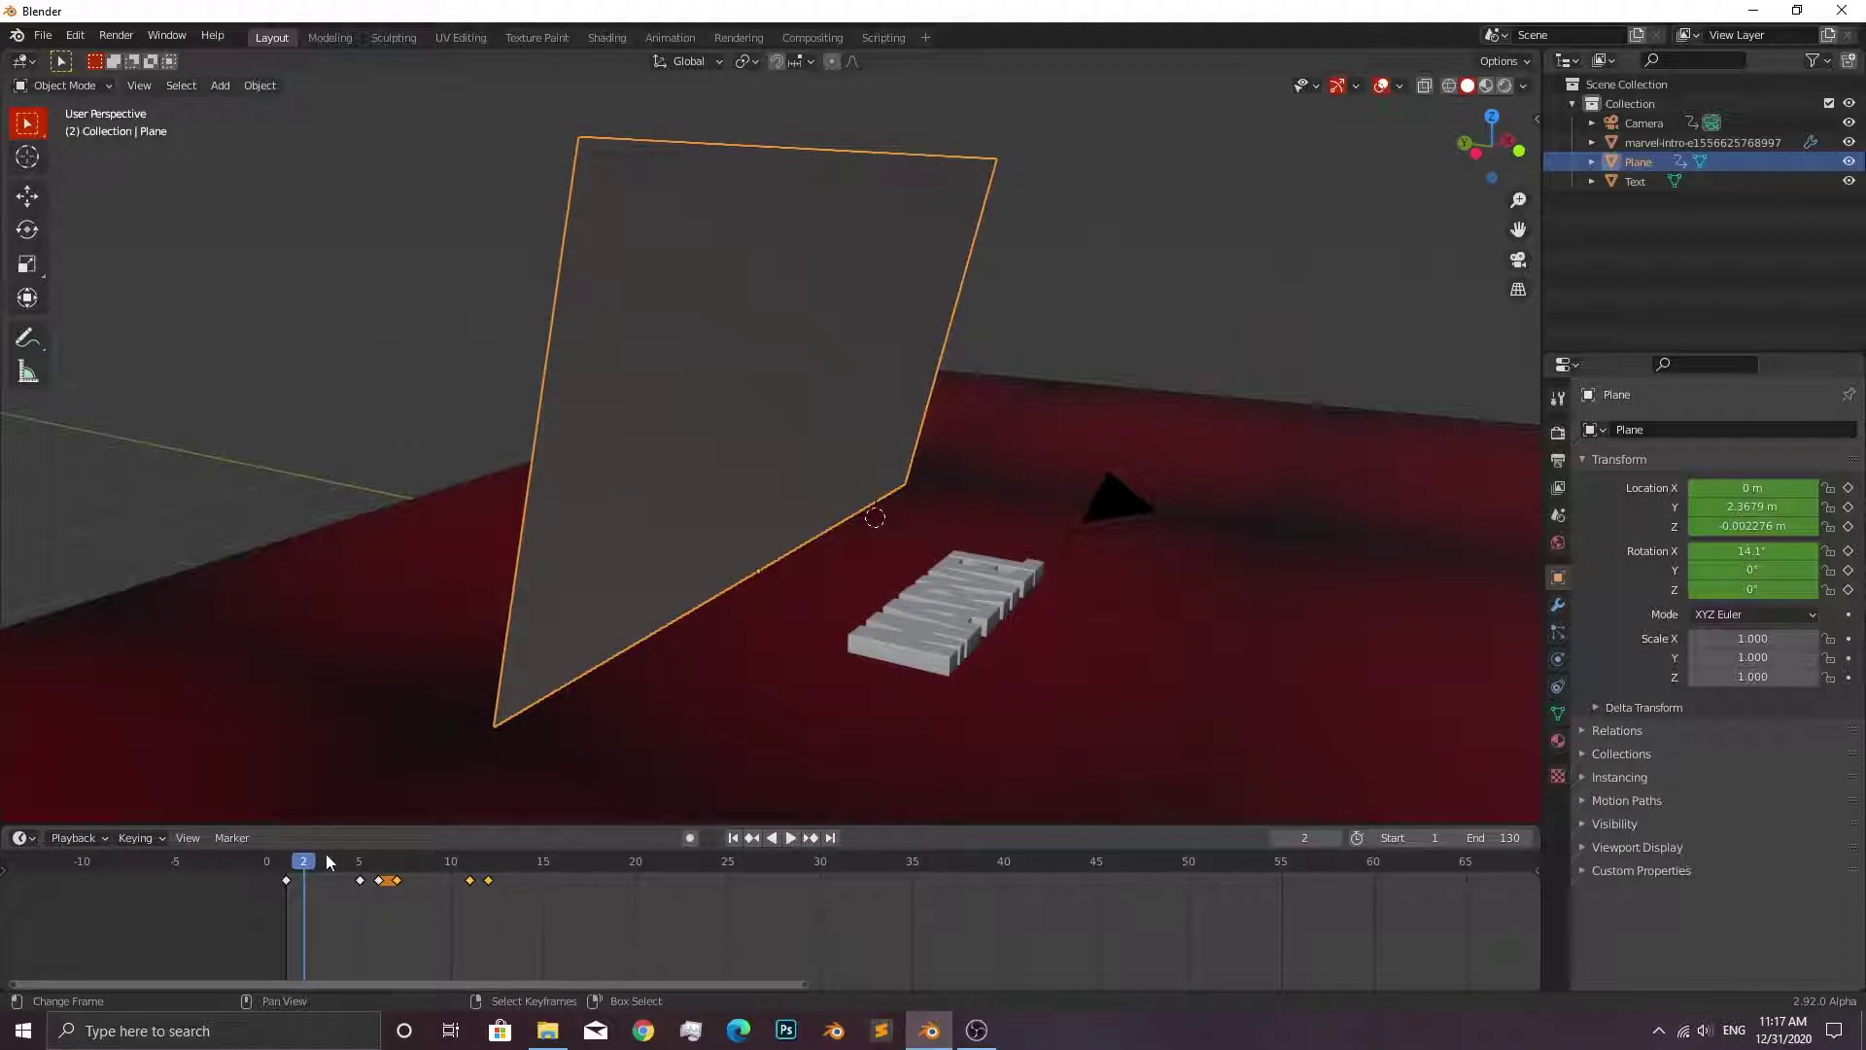
click(286, 861)
key(space)
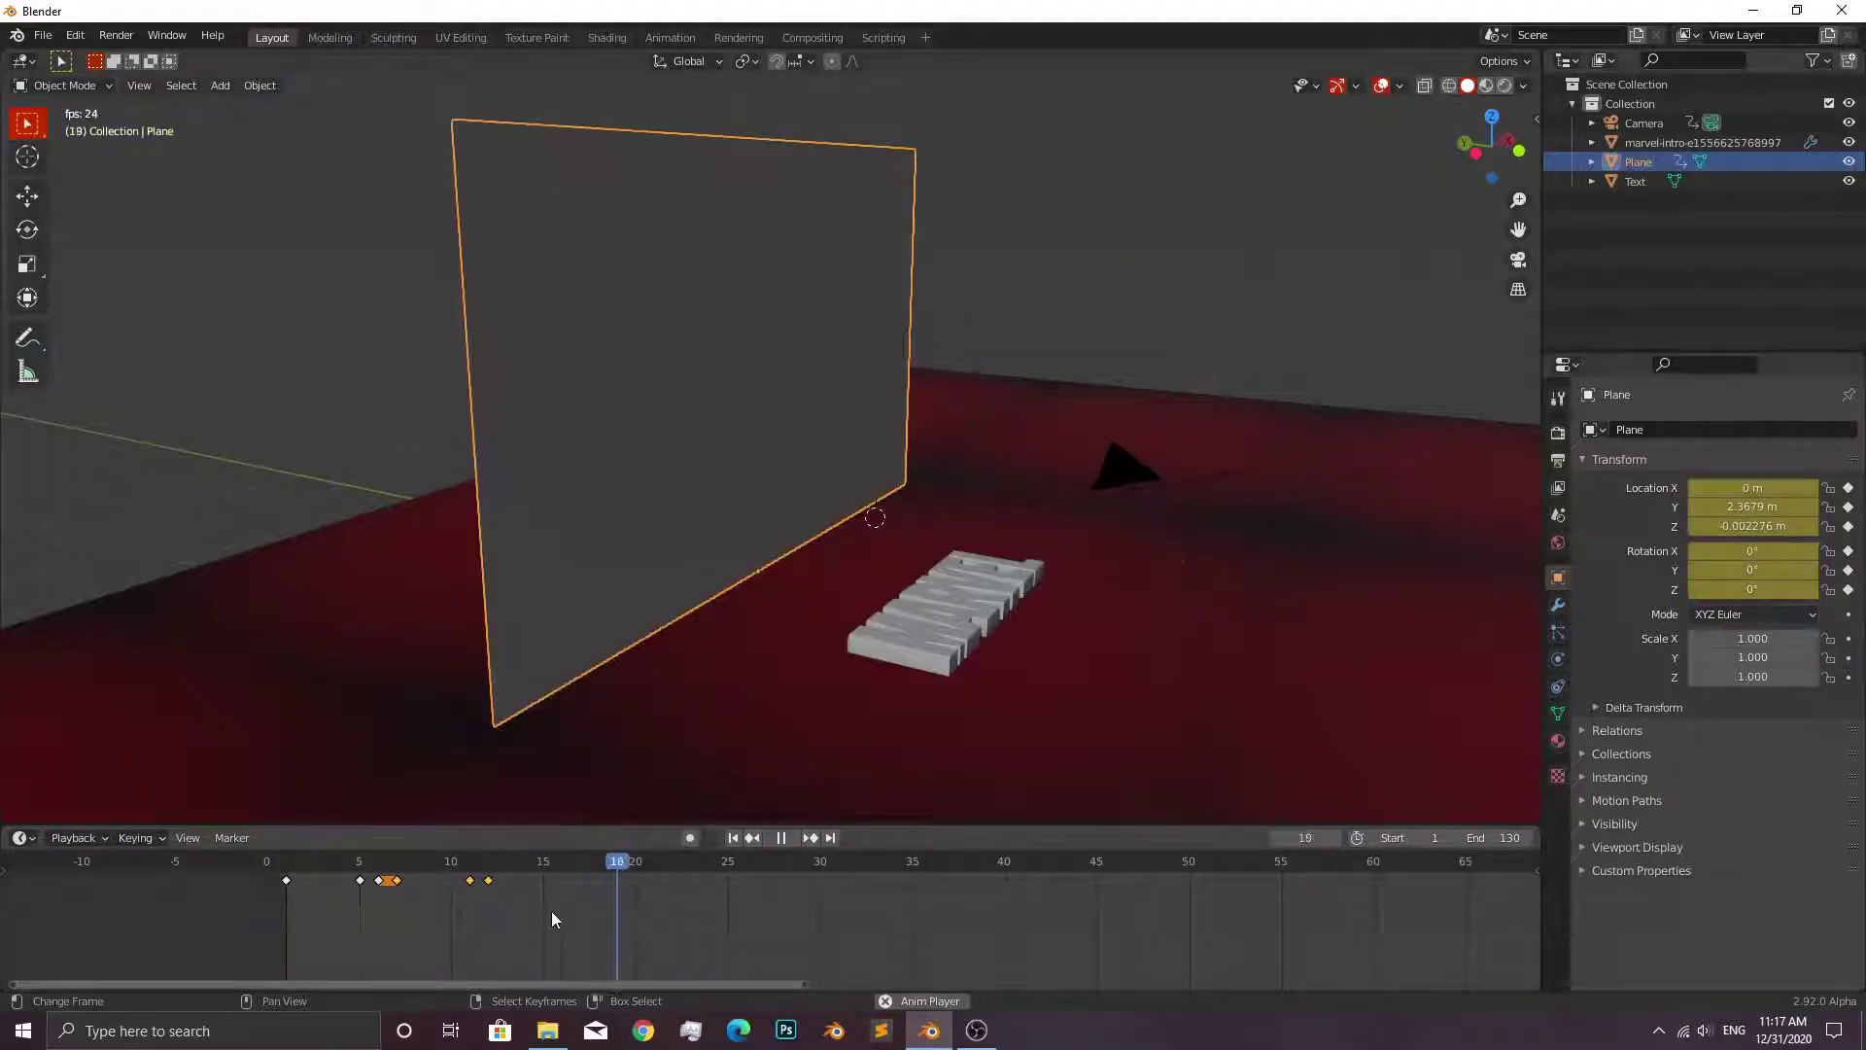
drag(410, 861, 294, 857)
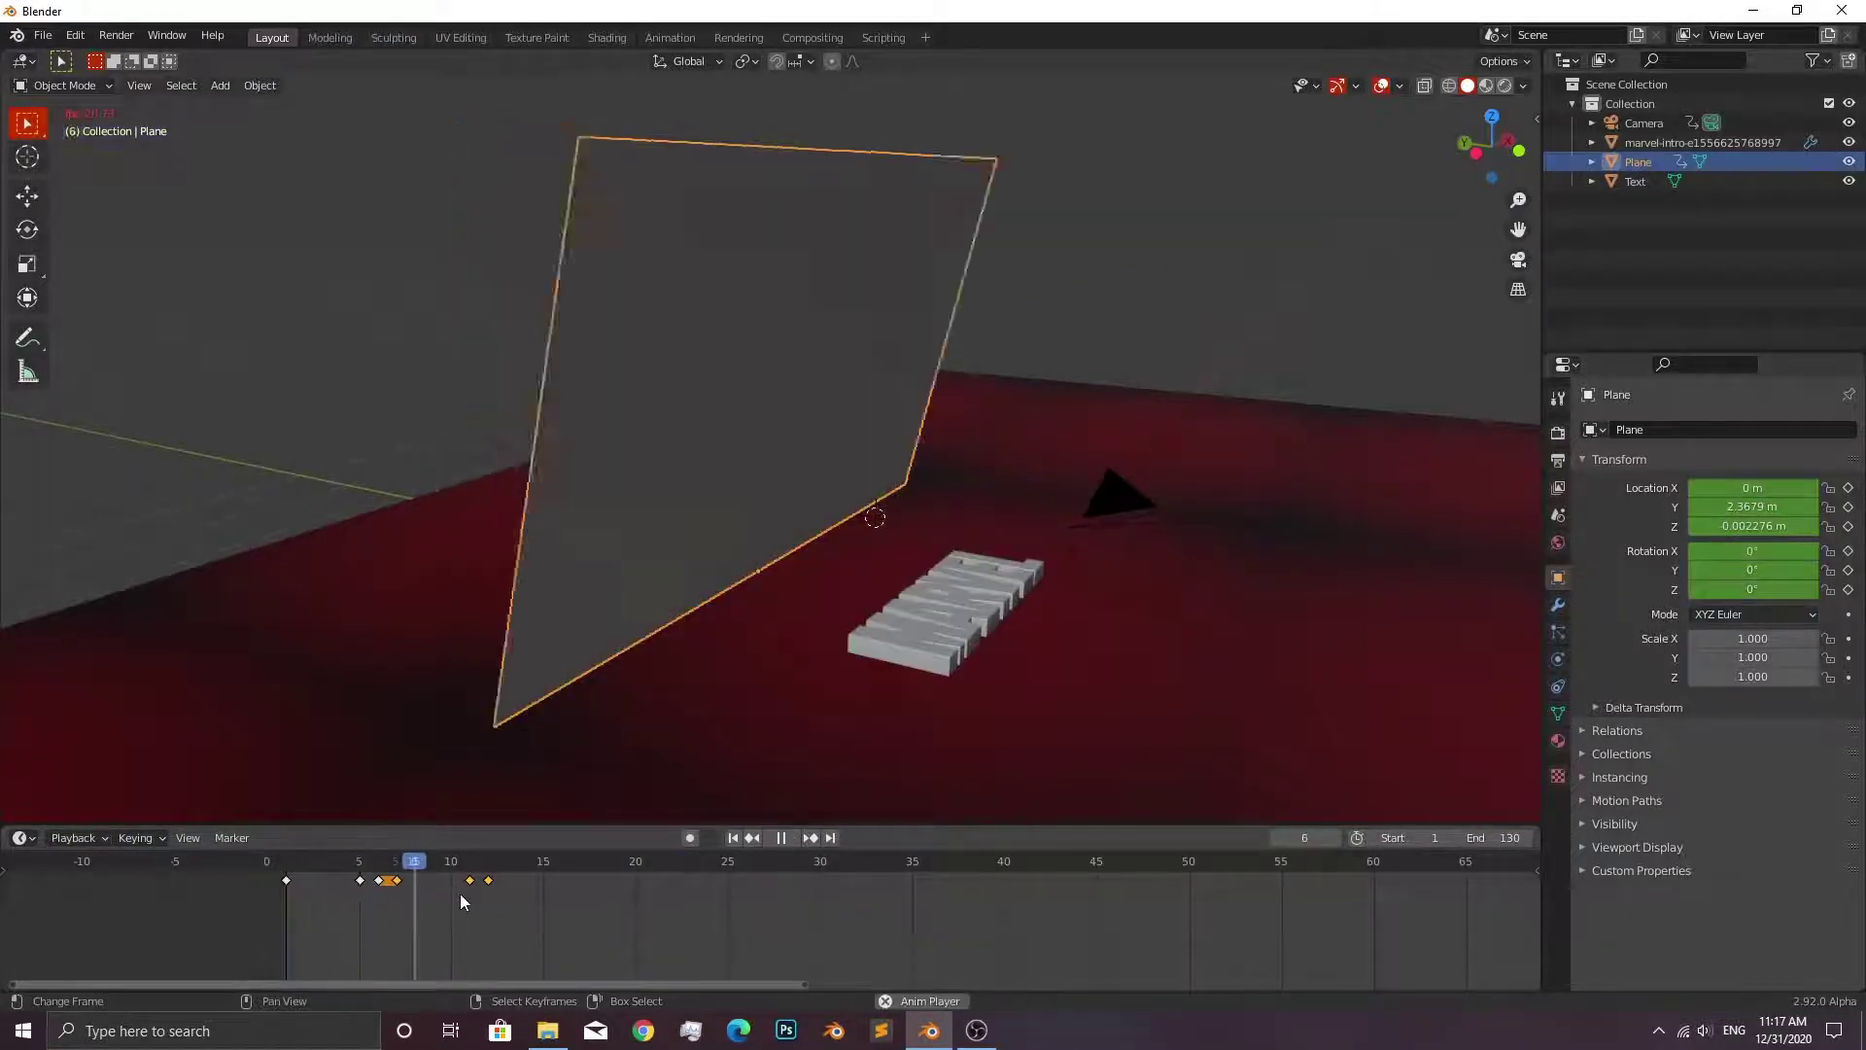
key(space)
click(360, 864)
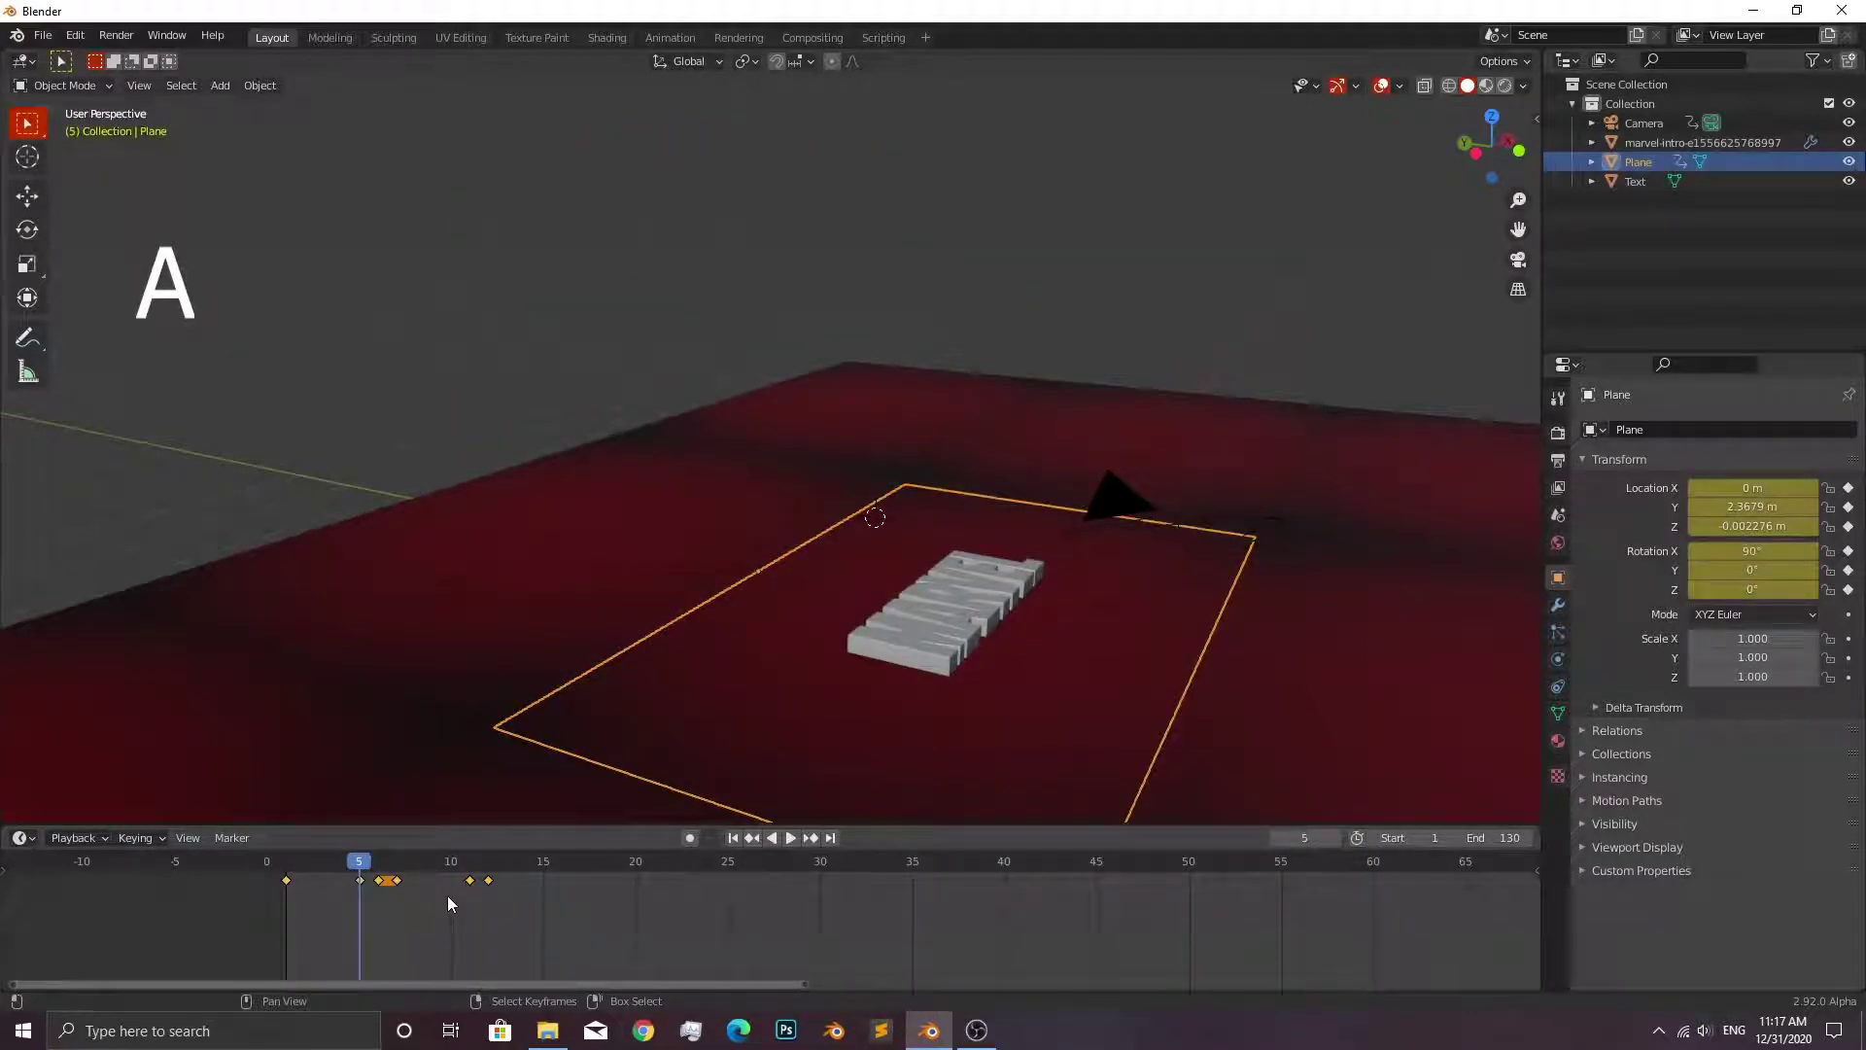
Copy the flip keyframes 12 frames later, replay, then duplicate all keyframes.
key(shift+d)
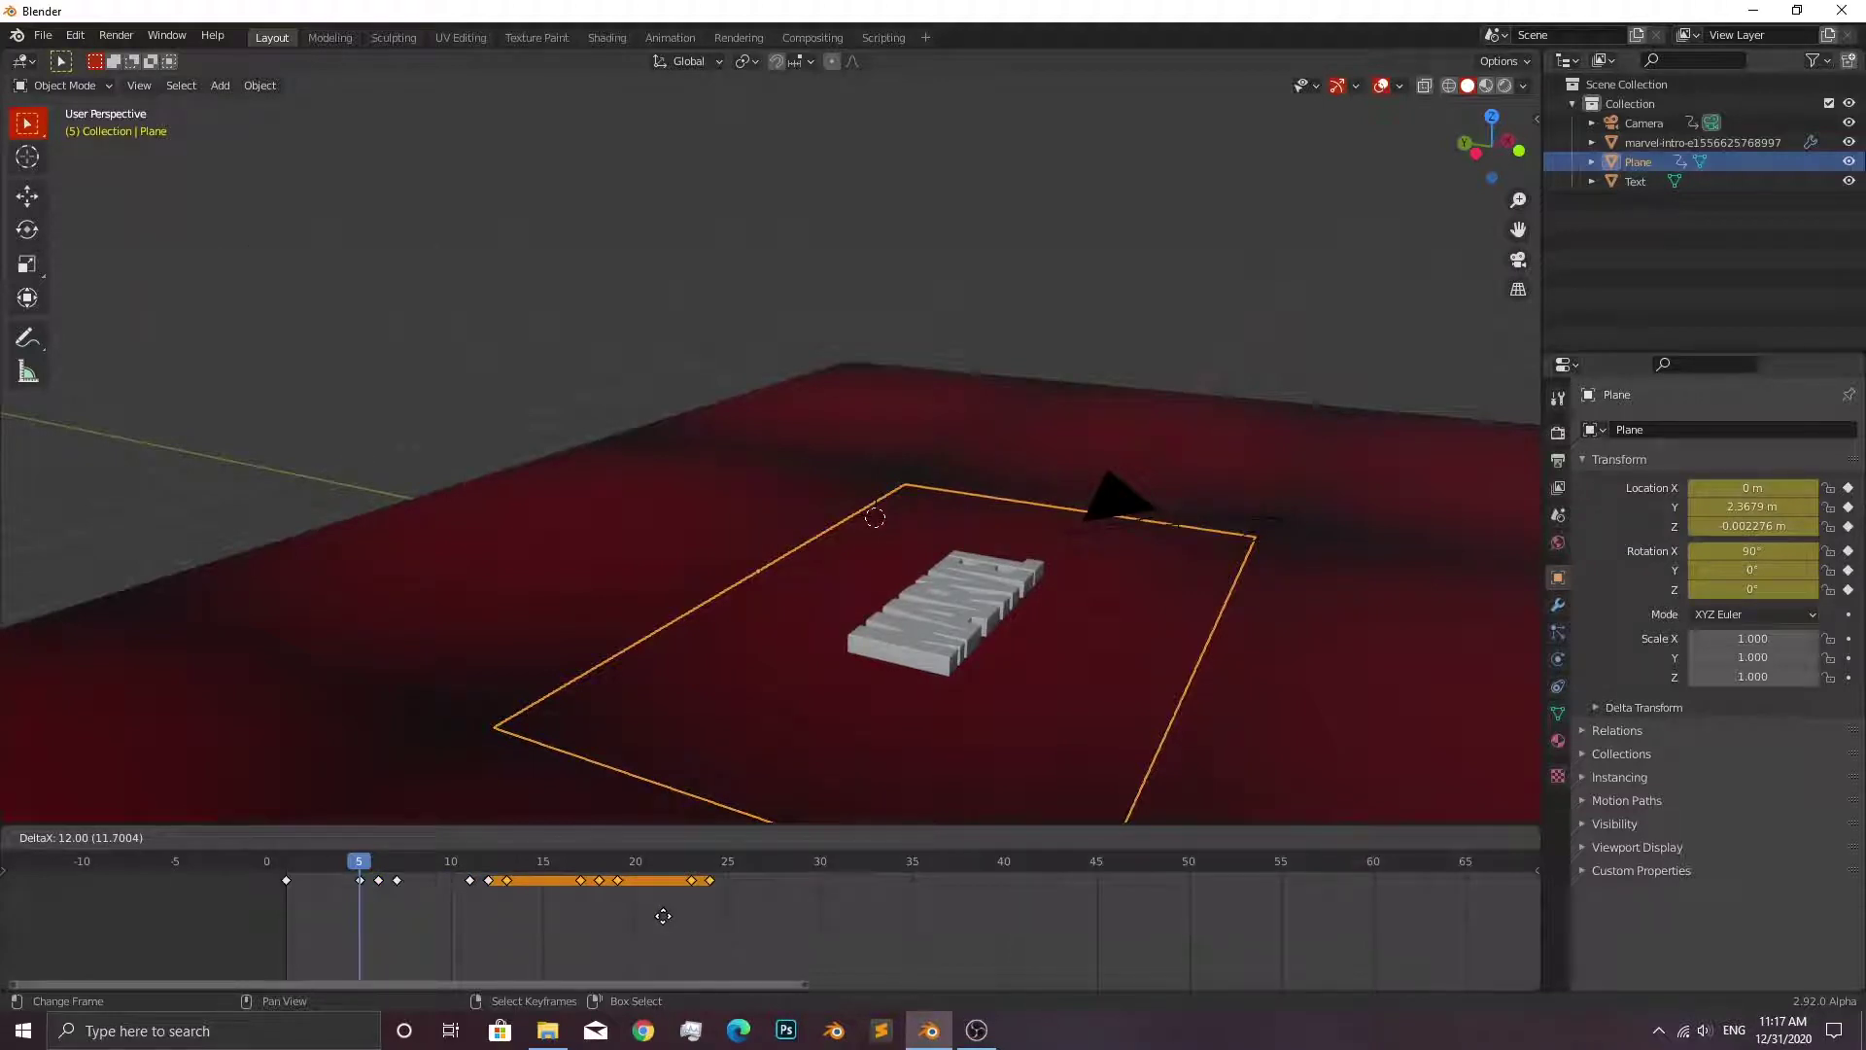
click(663, 915)
drag(366, 872, 282, 863)
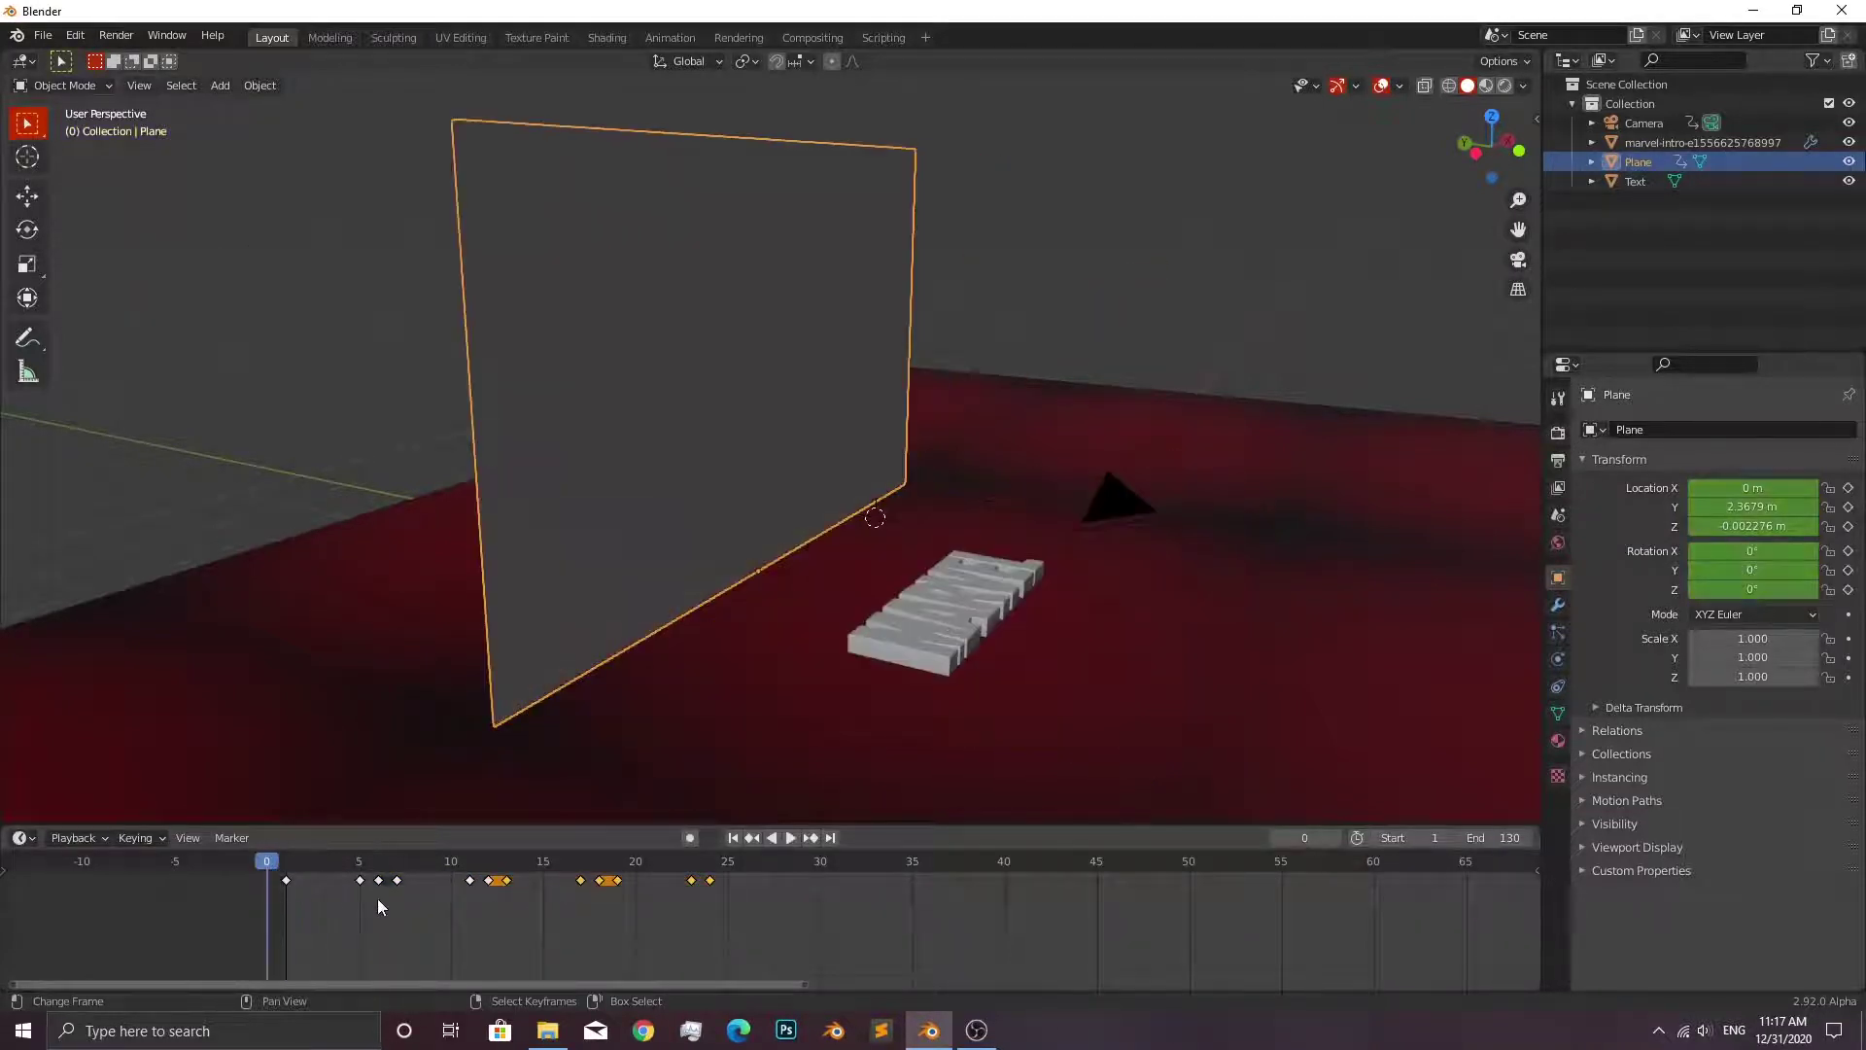
key(space)
key(space)
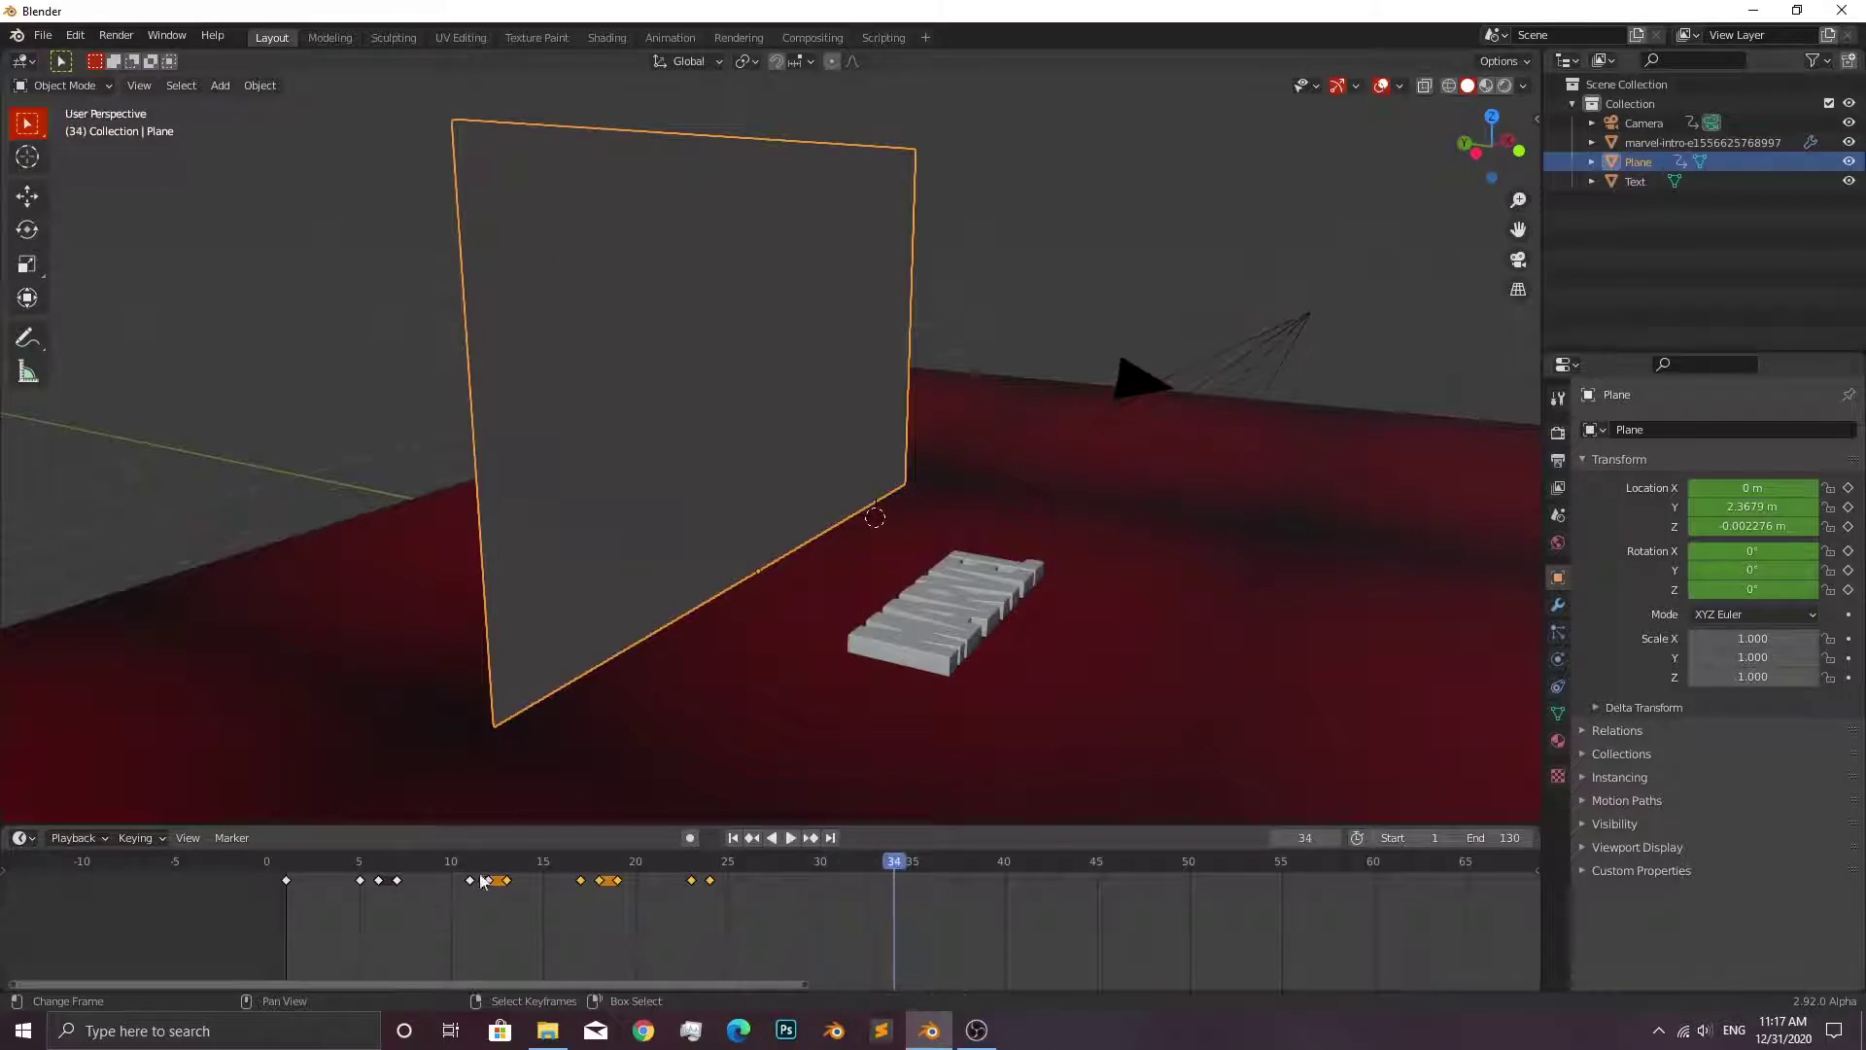
key(a)
key(shift+d)
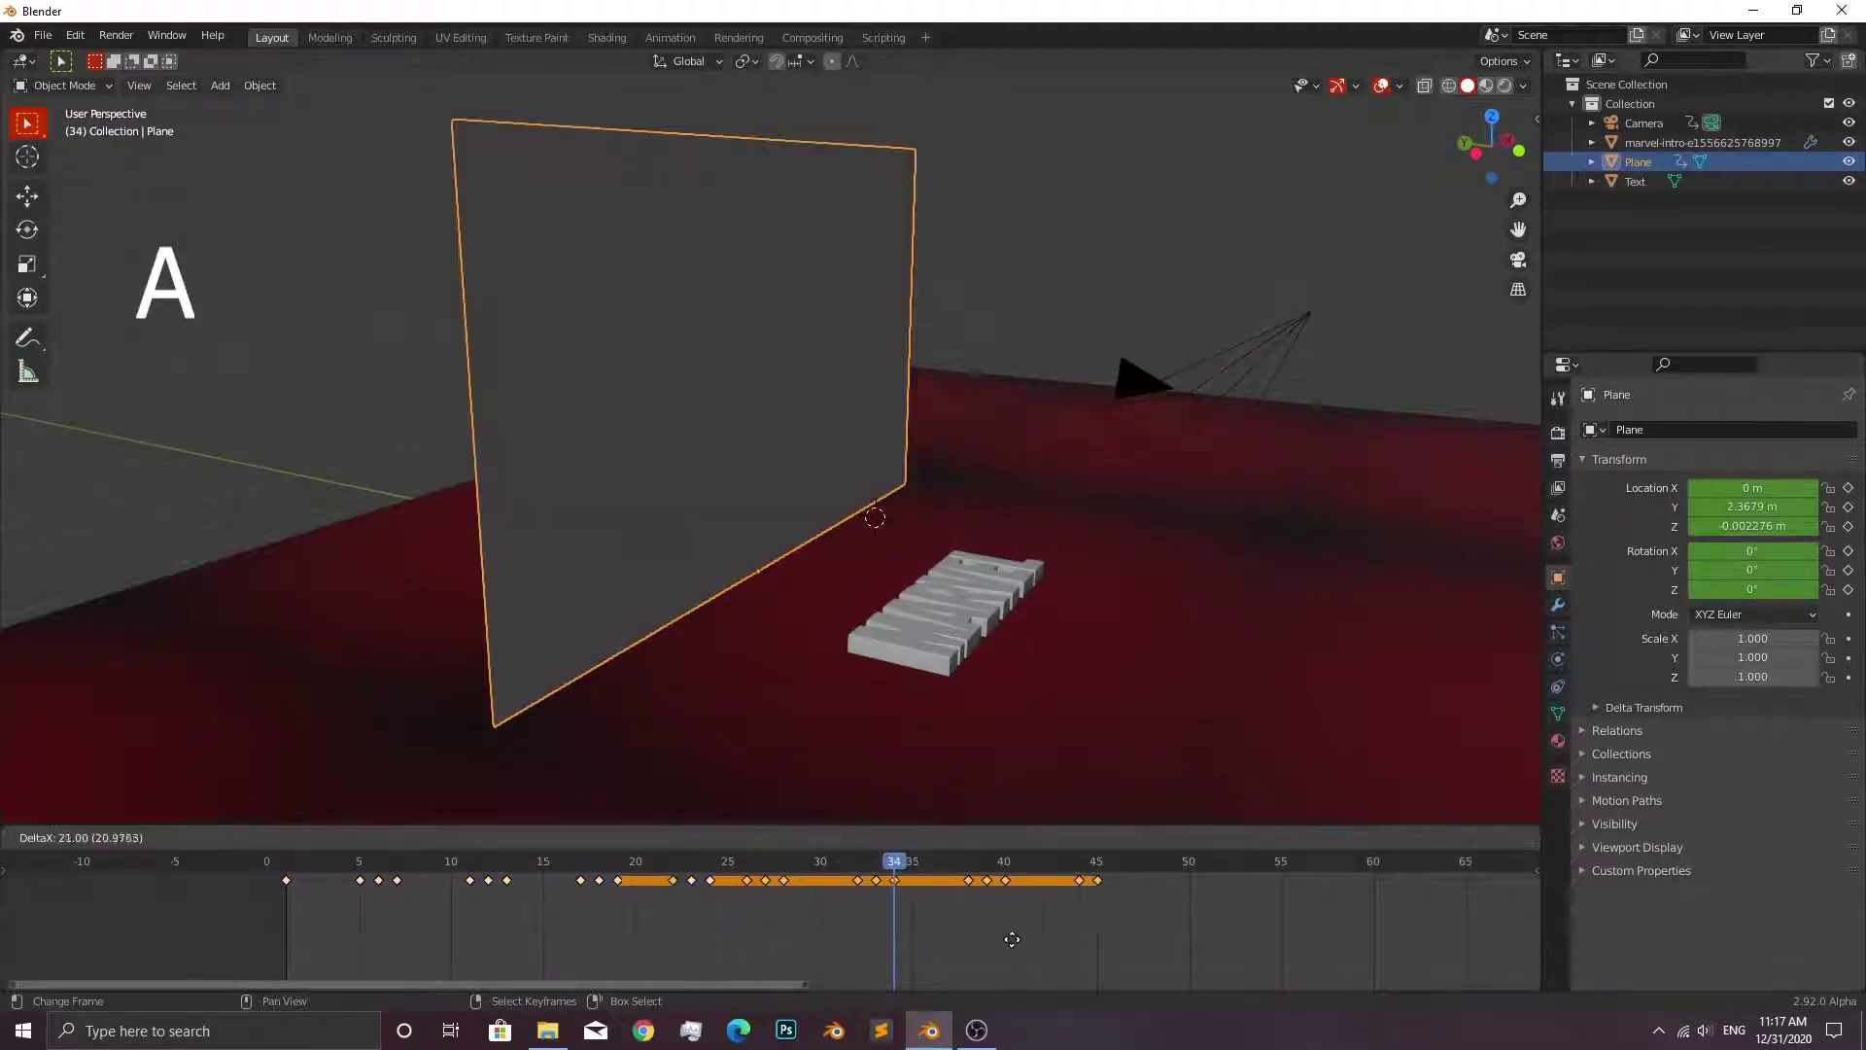
Place the duplicated keyframe block later in the timeline and play it back.
click(1043, 937)
key(shift+d)
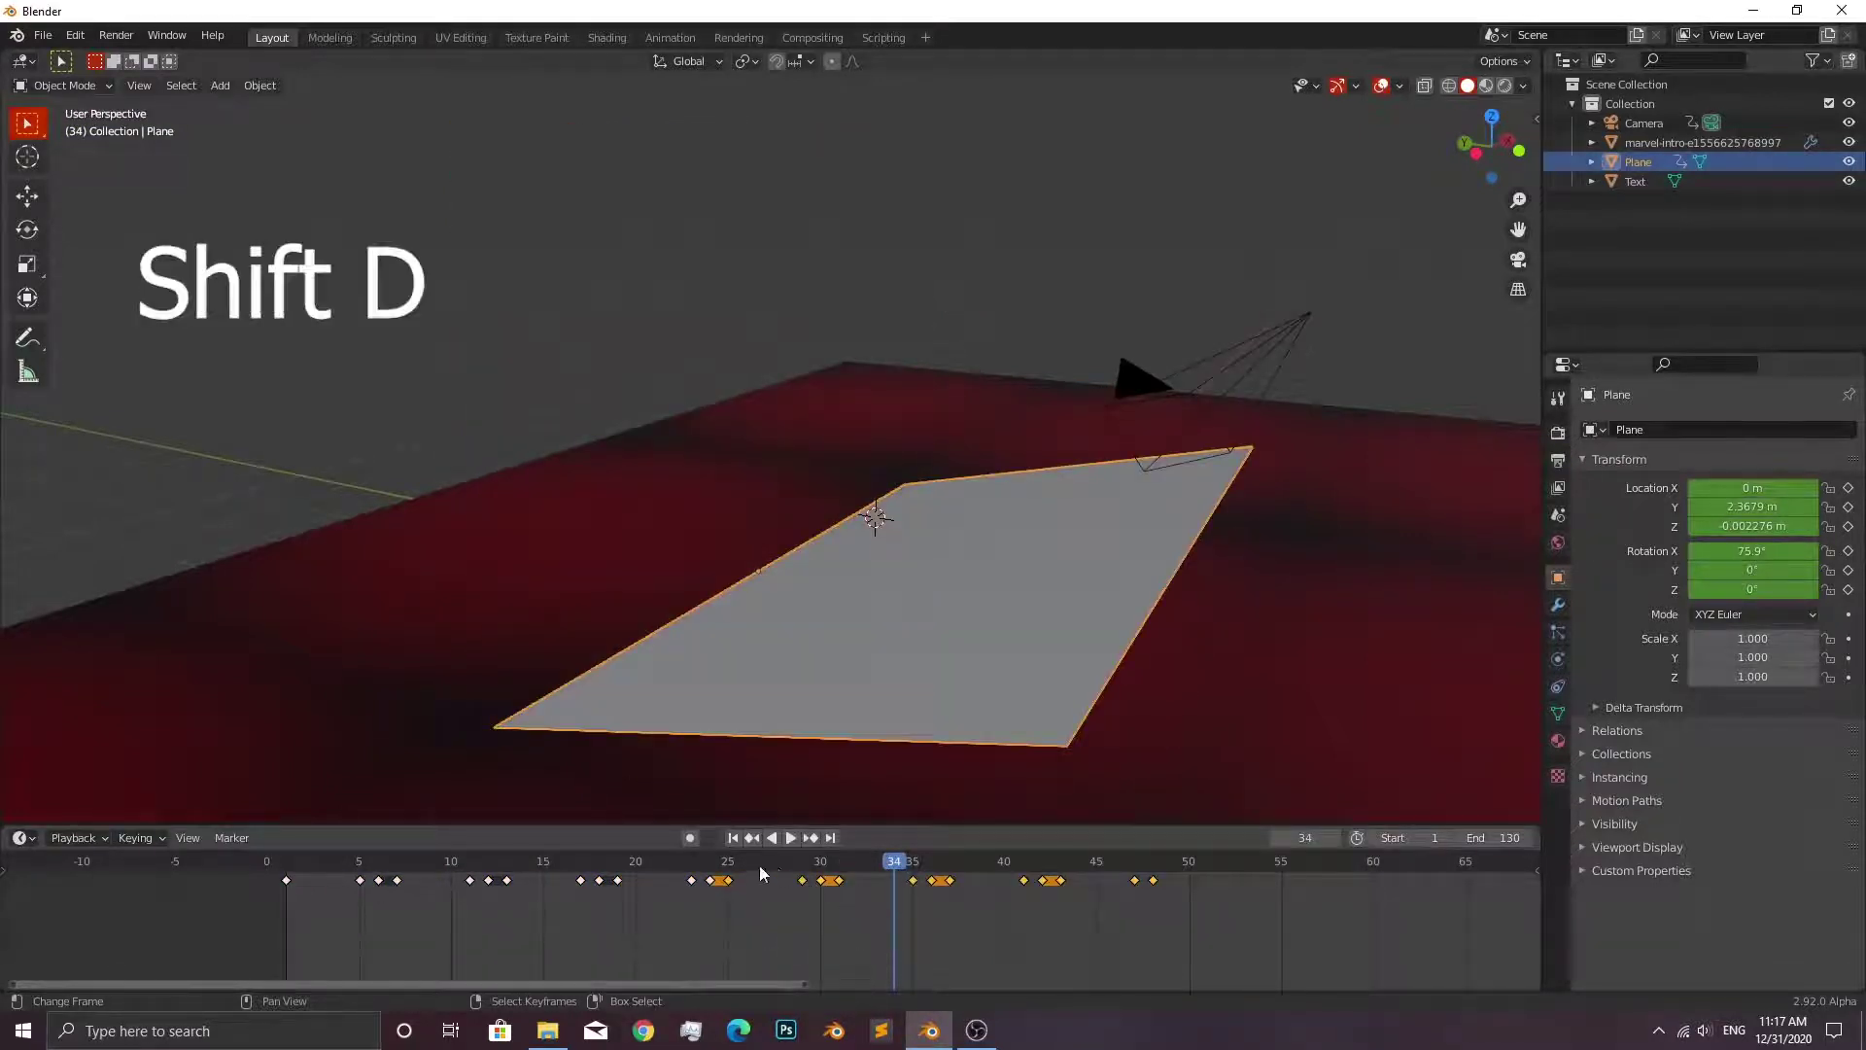
key(space)
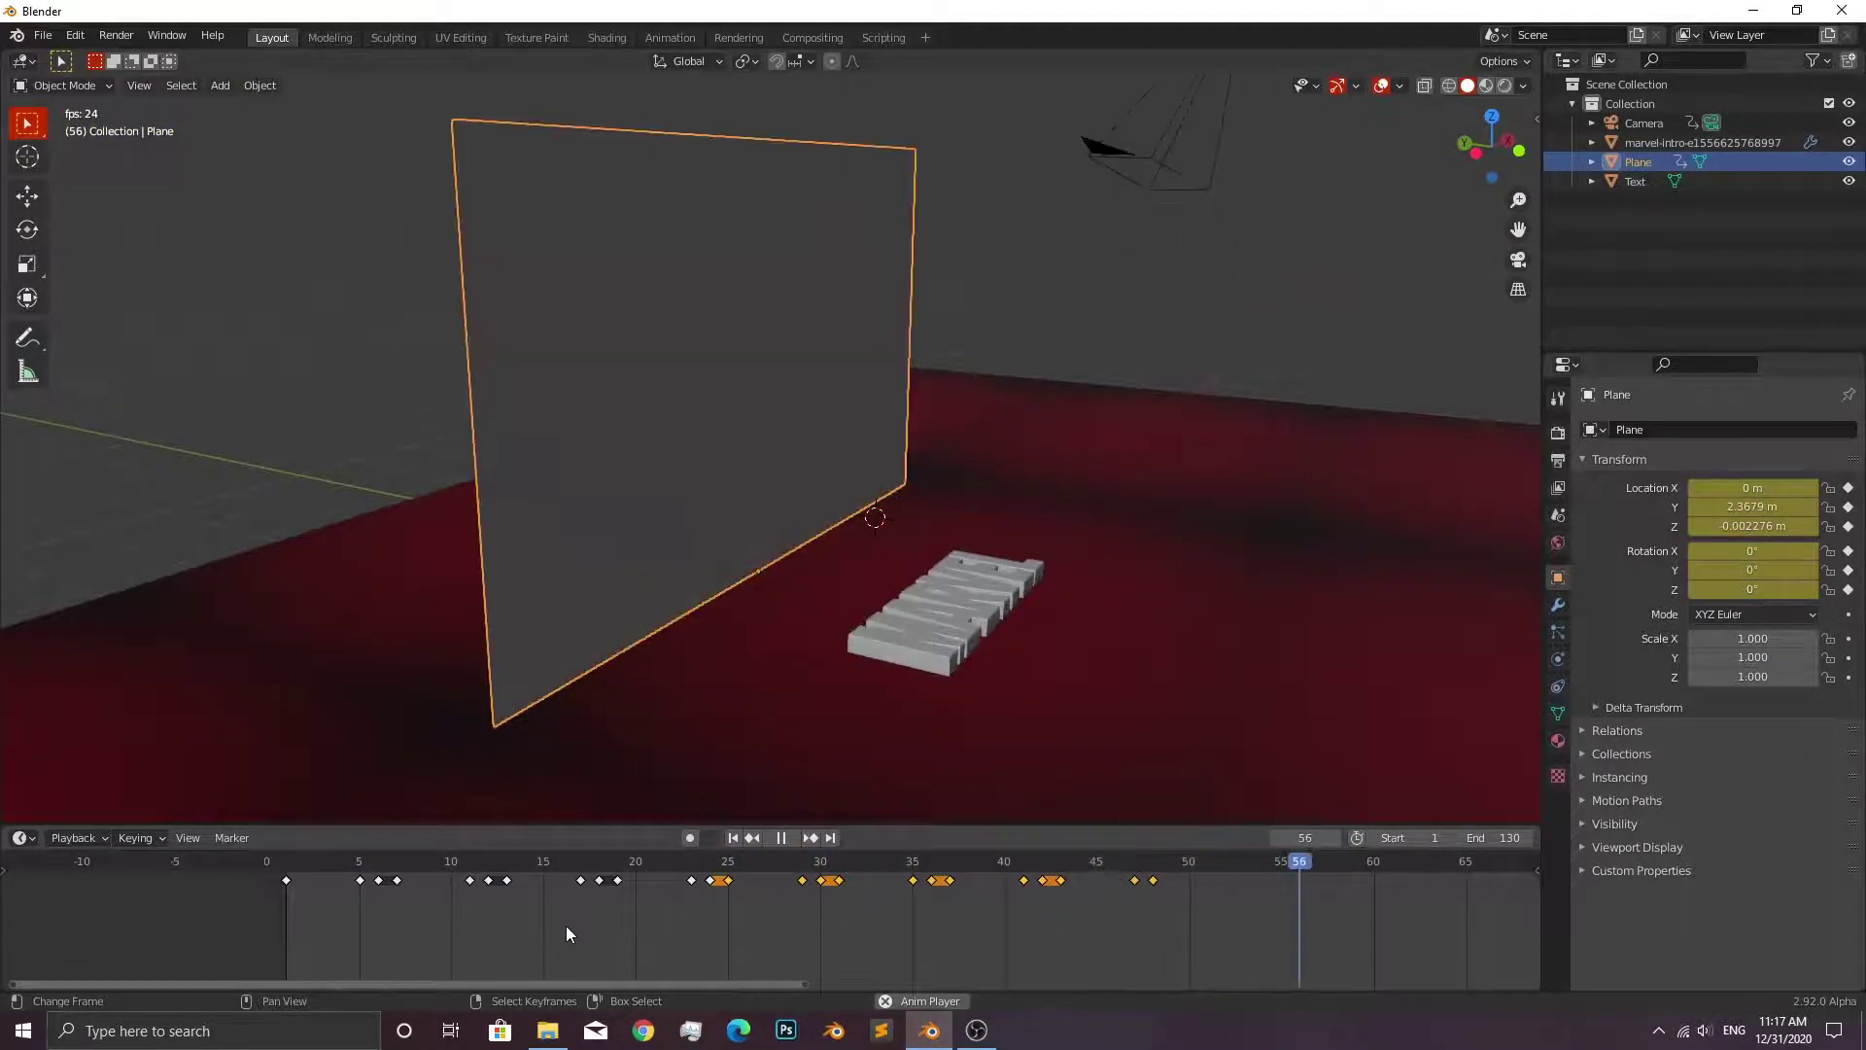
key(space)
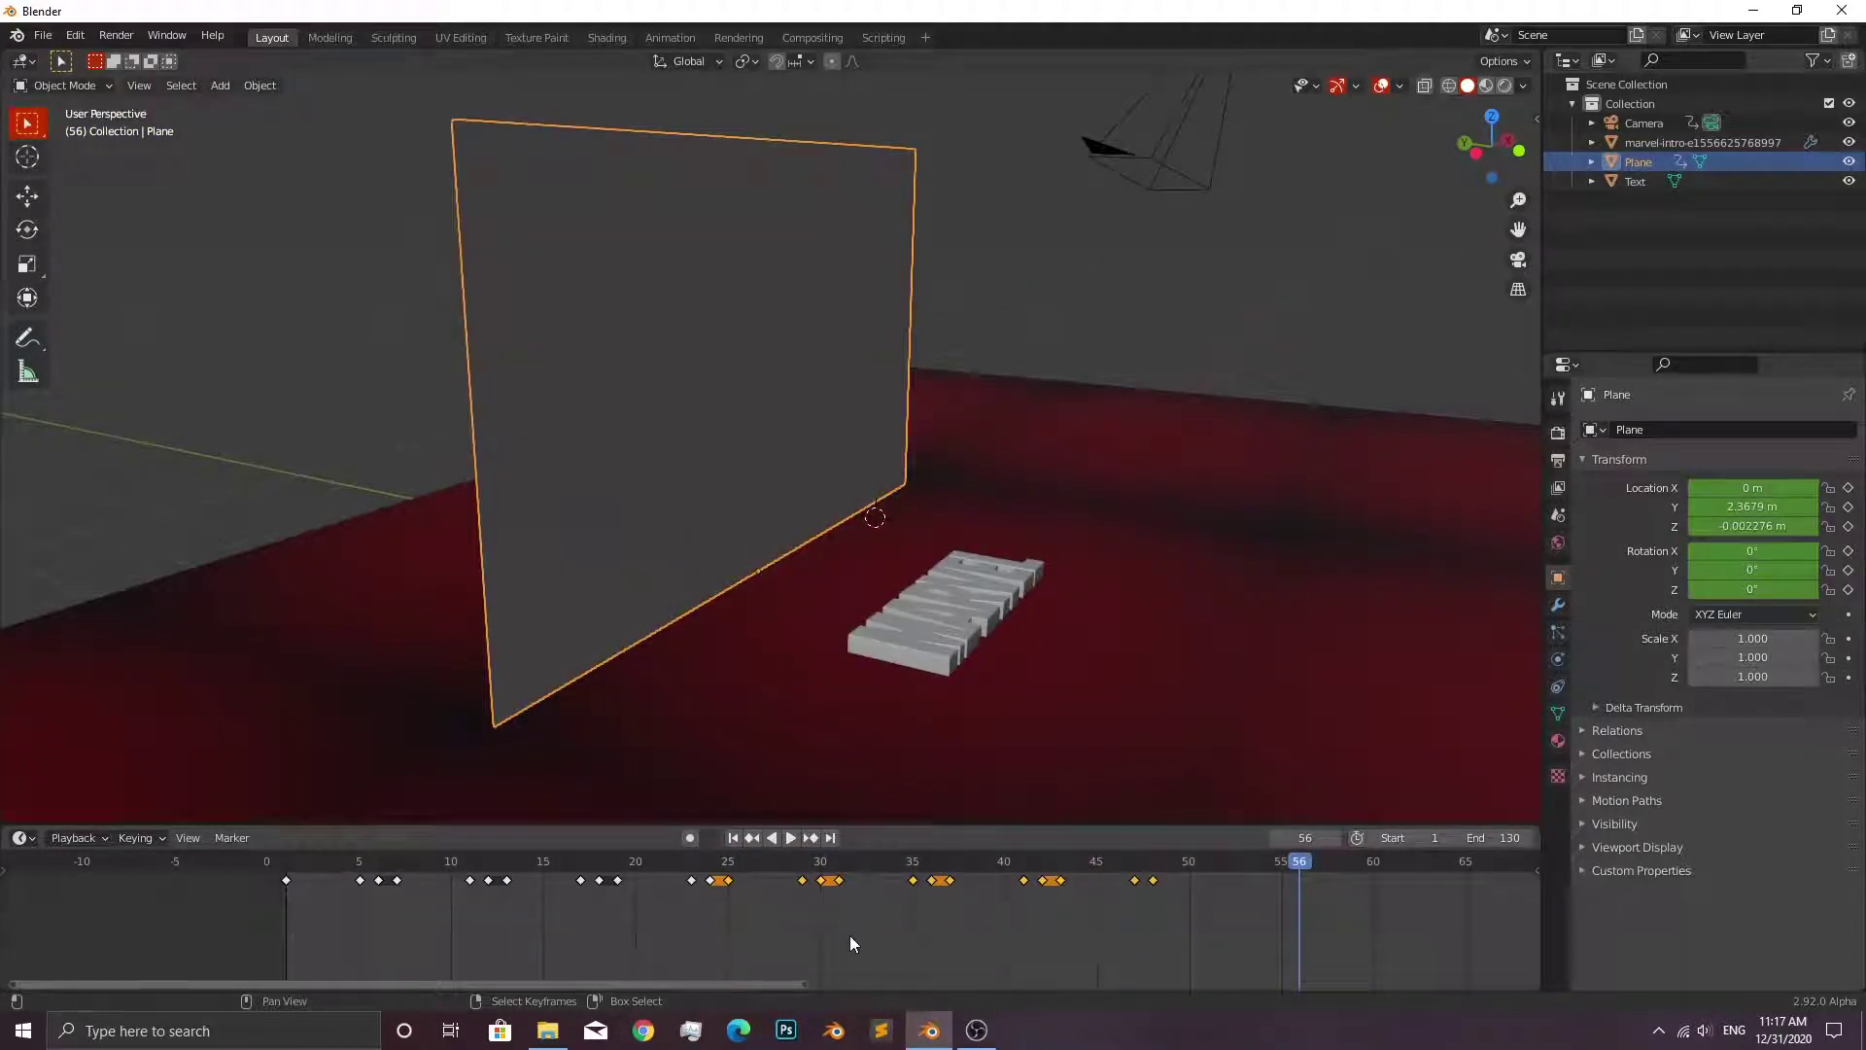
Duplicate the flip keyframes 23 frames later and replay to about frame 85.
key(shift+d)
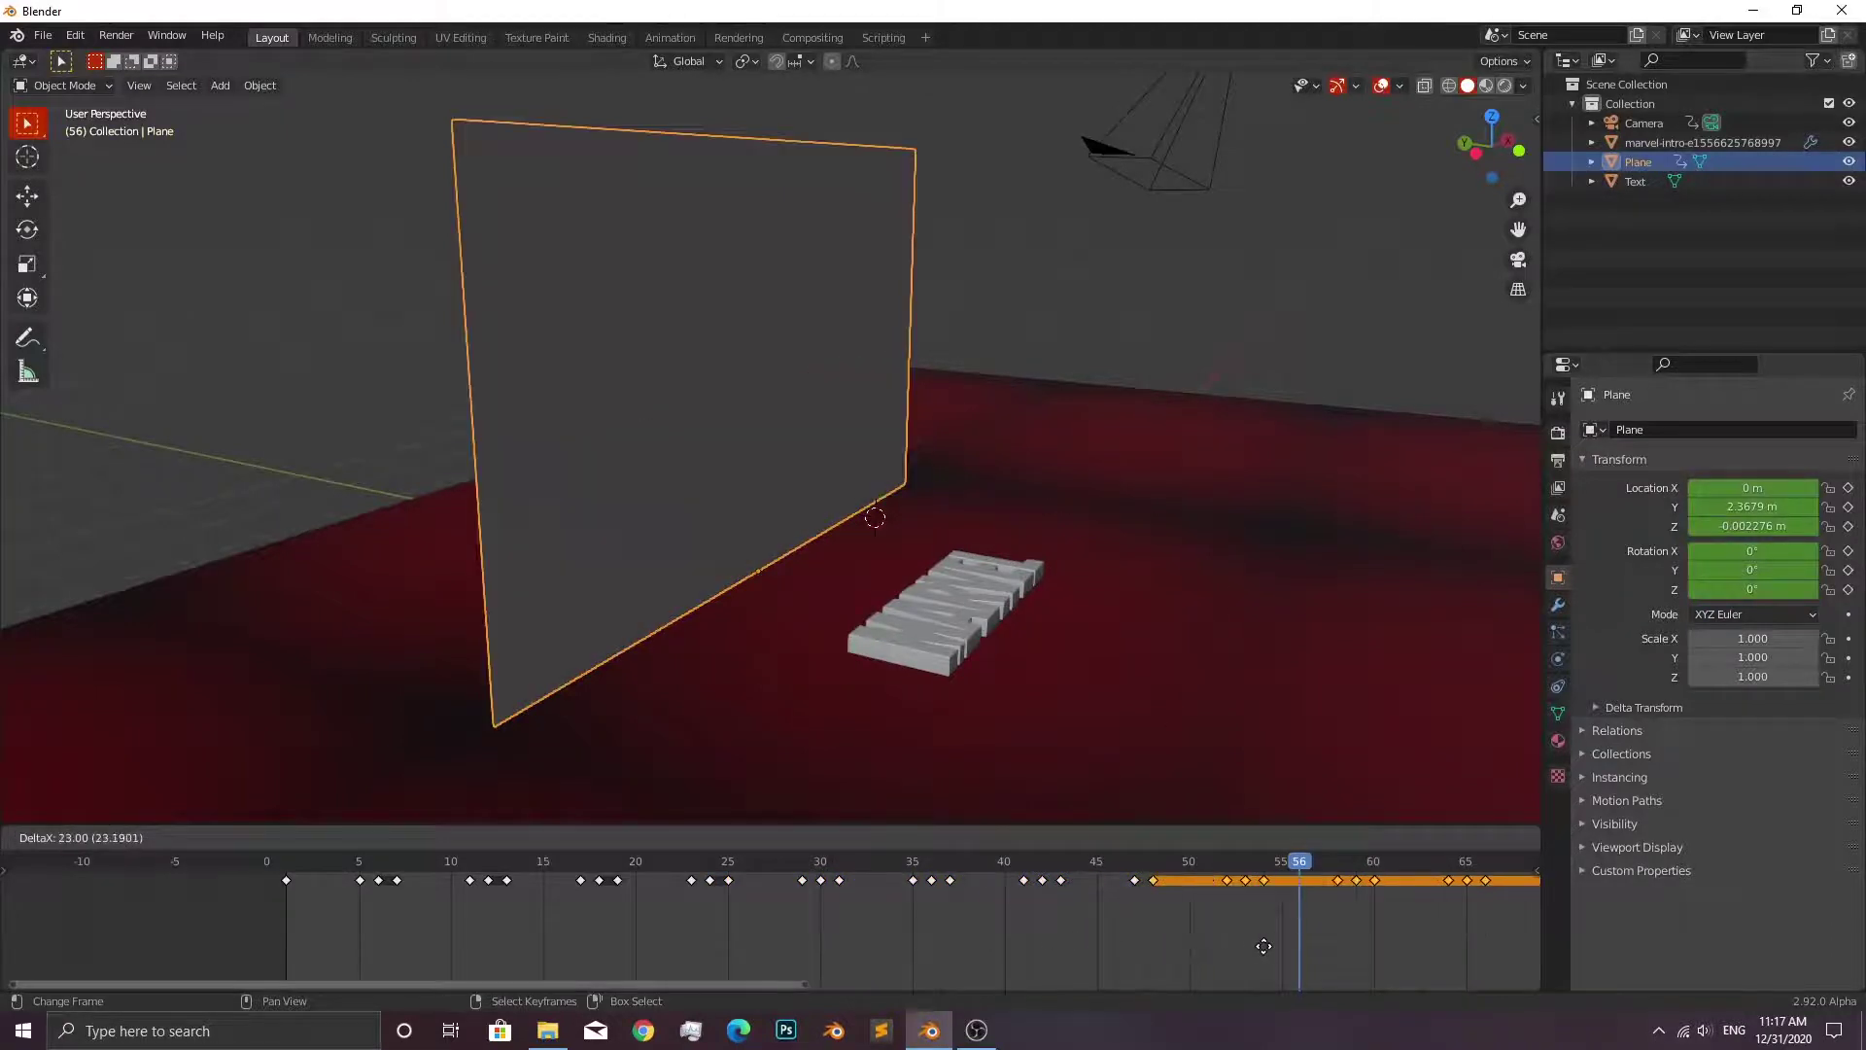
click(1275, 946)
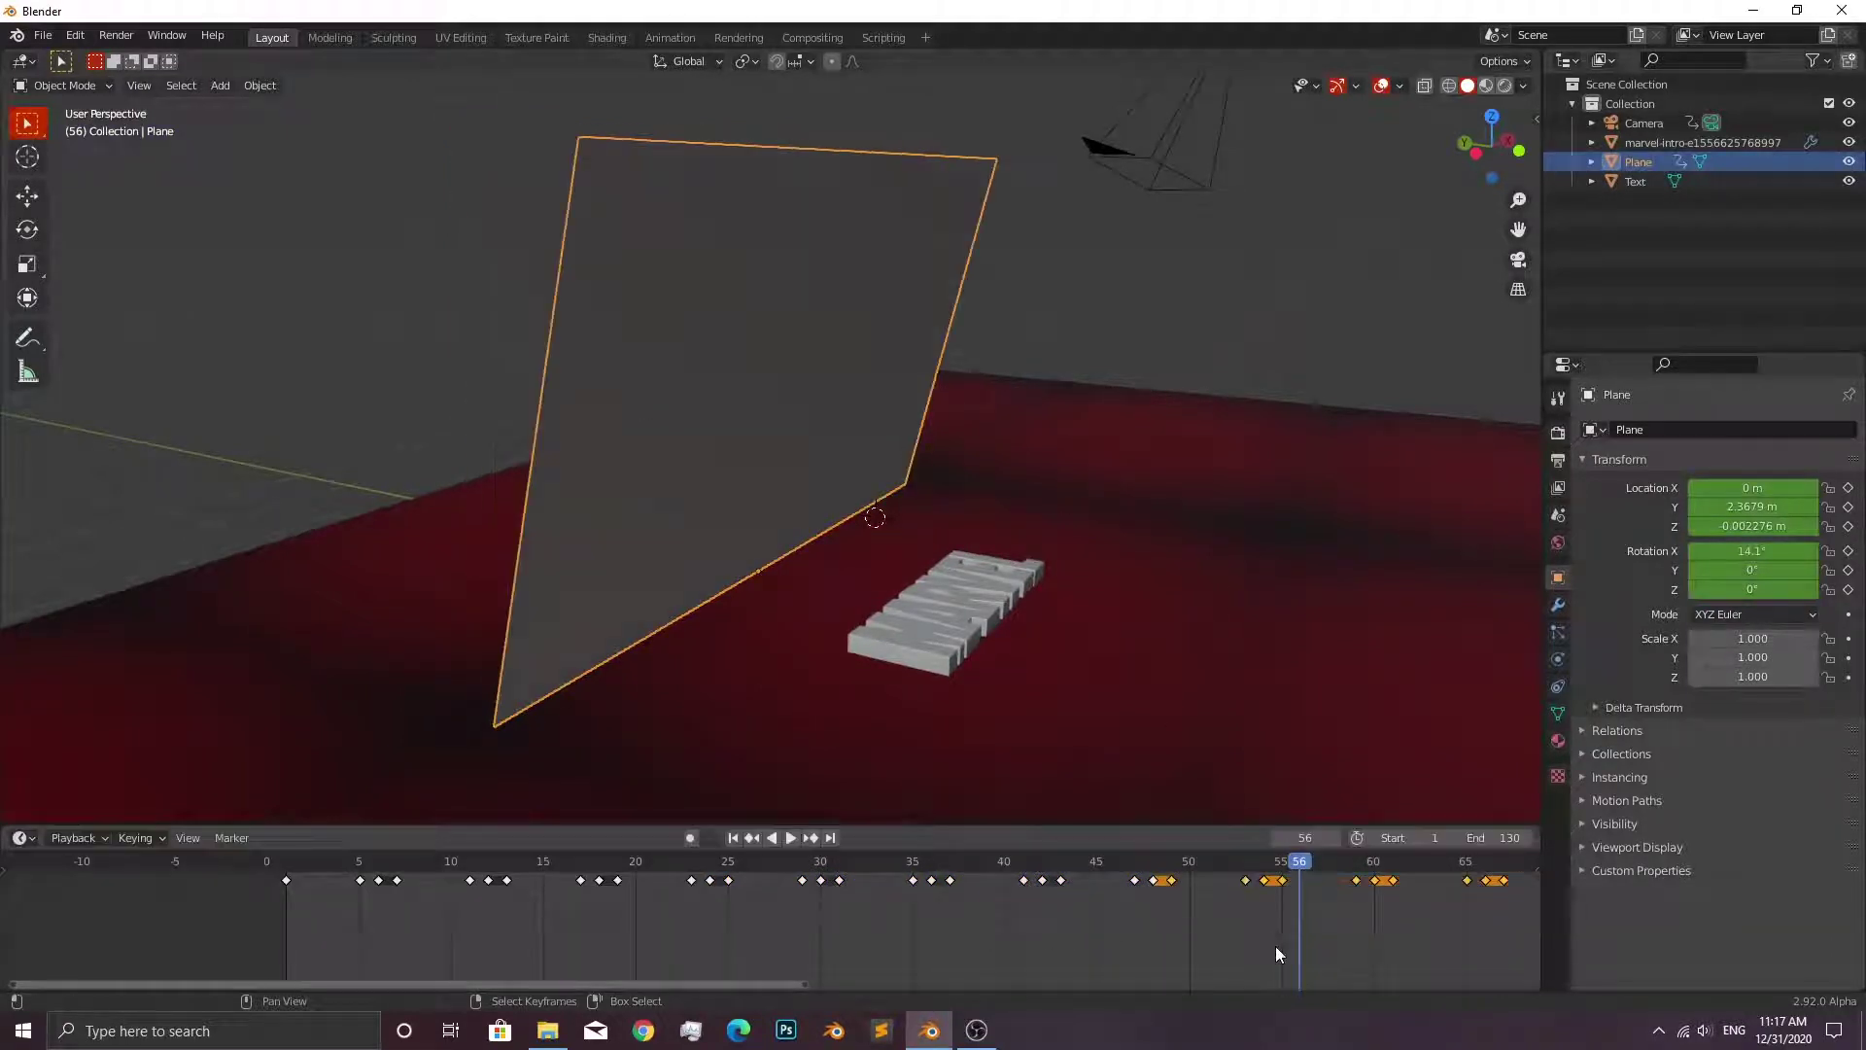
key(shift+Left)
key(space)
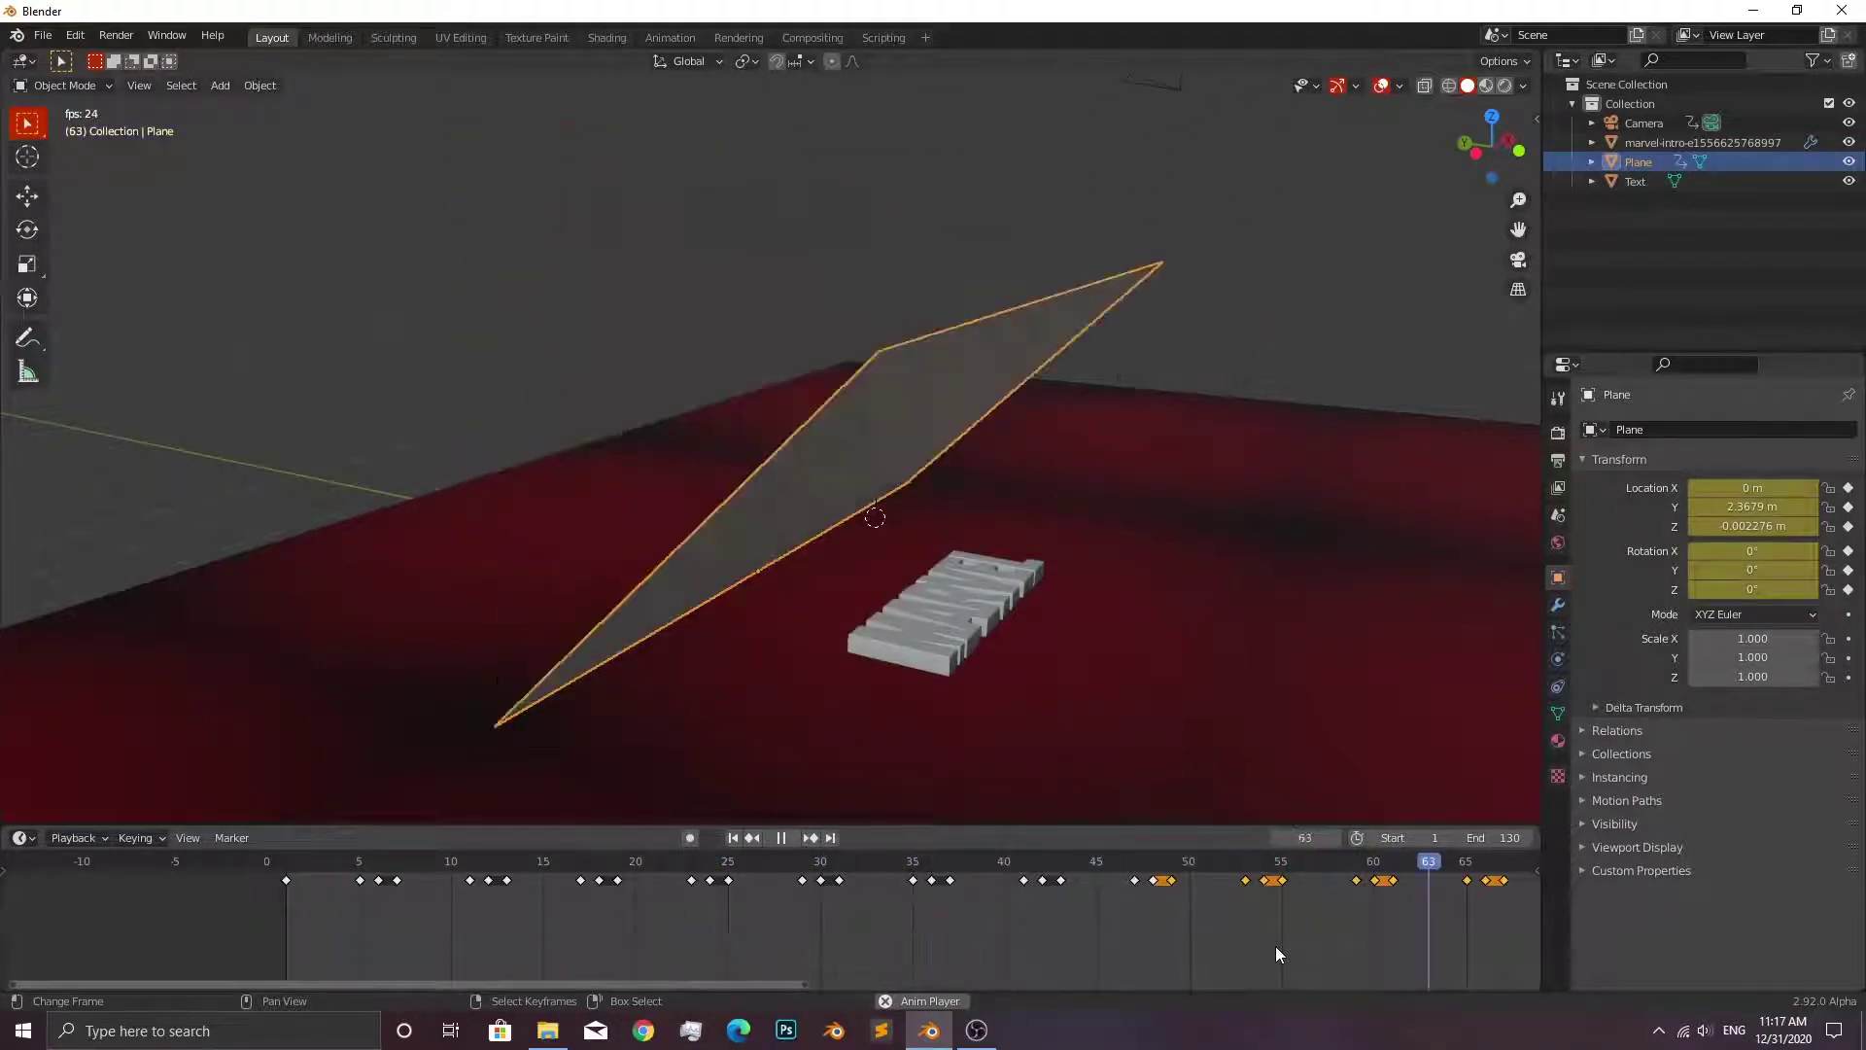
key(space)
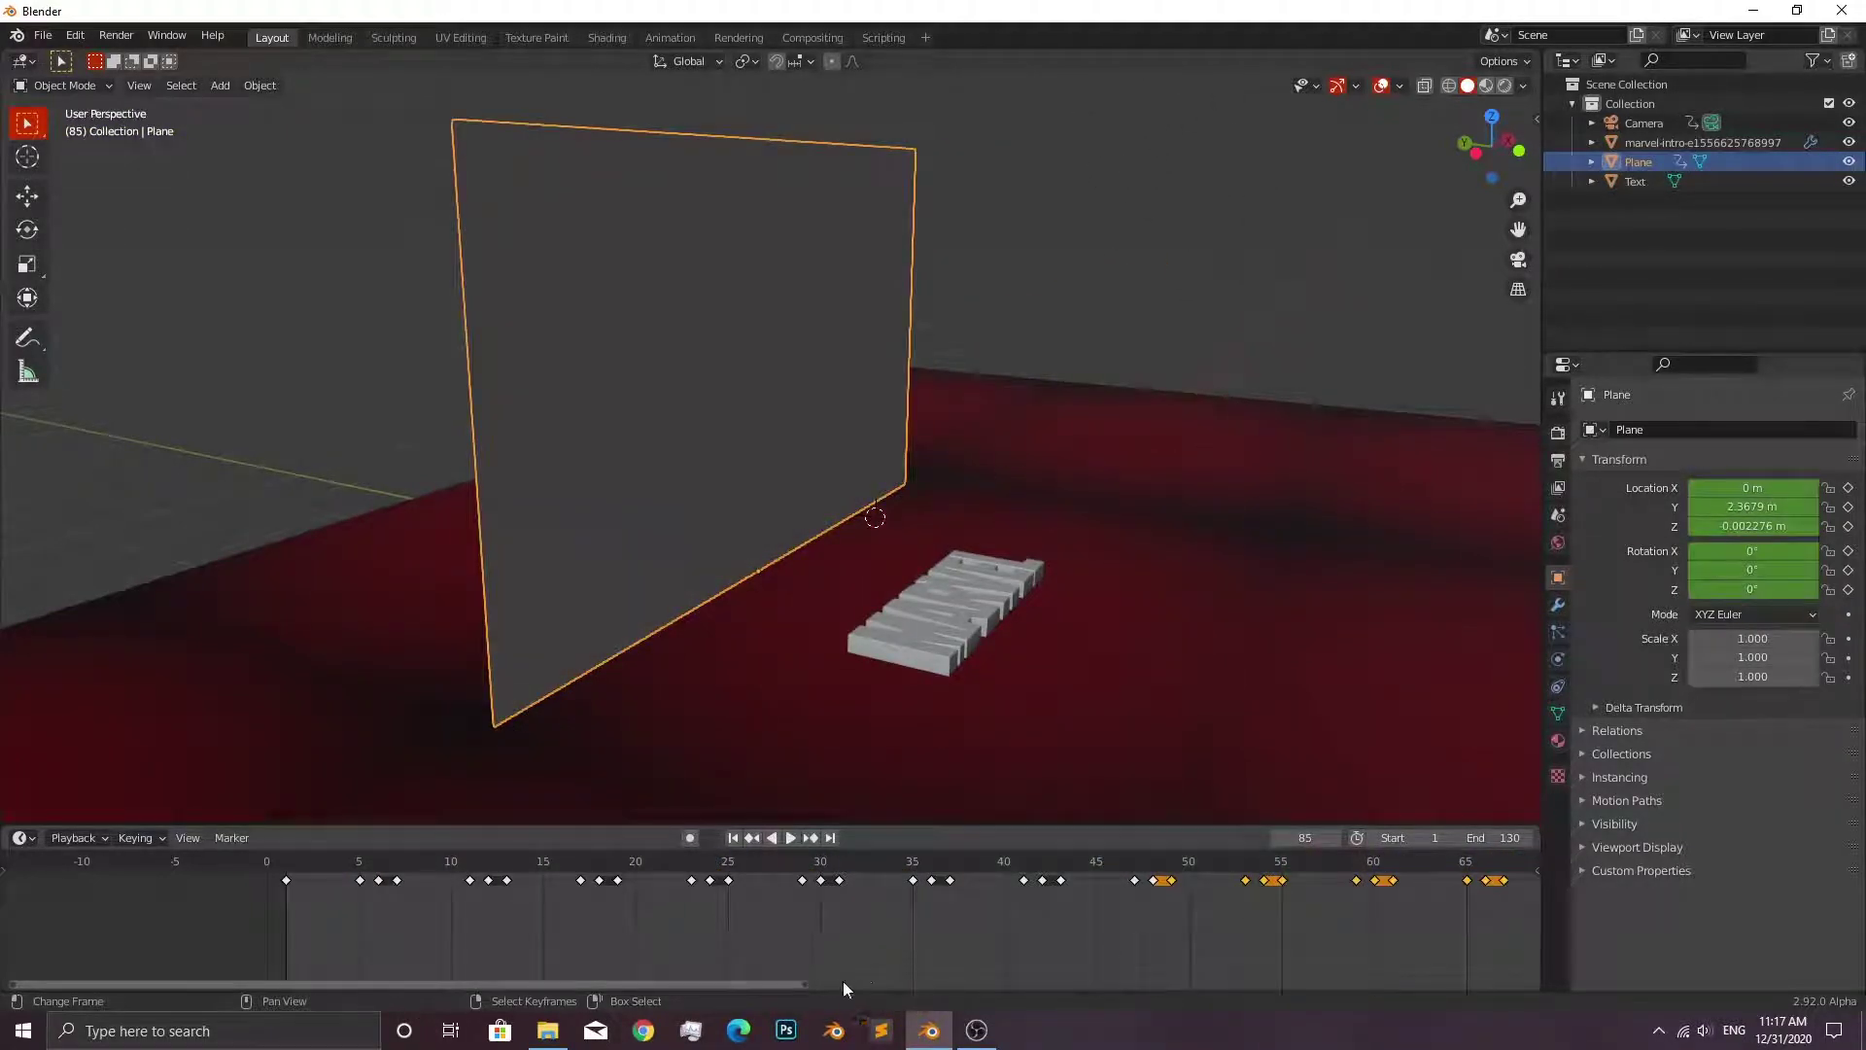
Widen the timeline view and add another keyframe copy 23 frames later, near frame 95.
mouse_move(808, 983)
mouse_down()
mouse_move(1236, 1006)
mouse_move(1466, 993)
mouse_up()
key(shift+d)
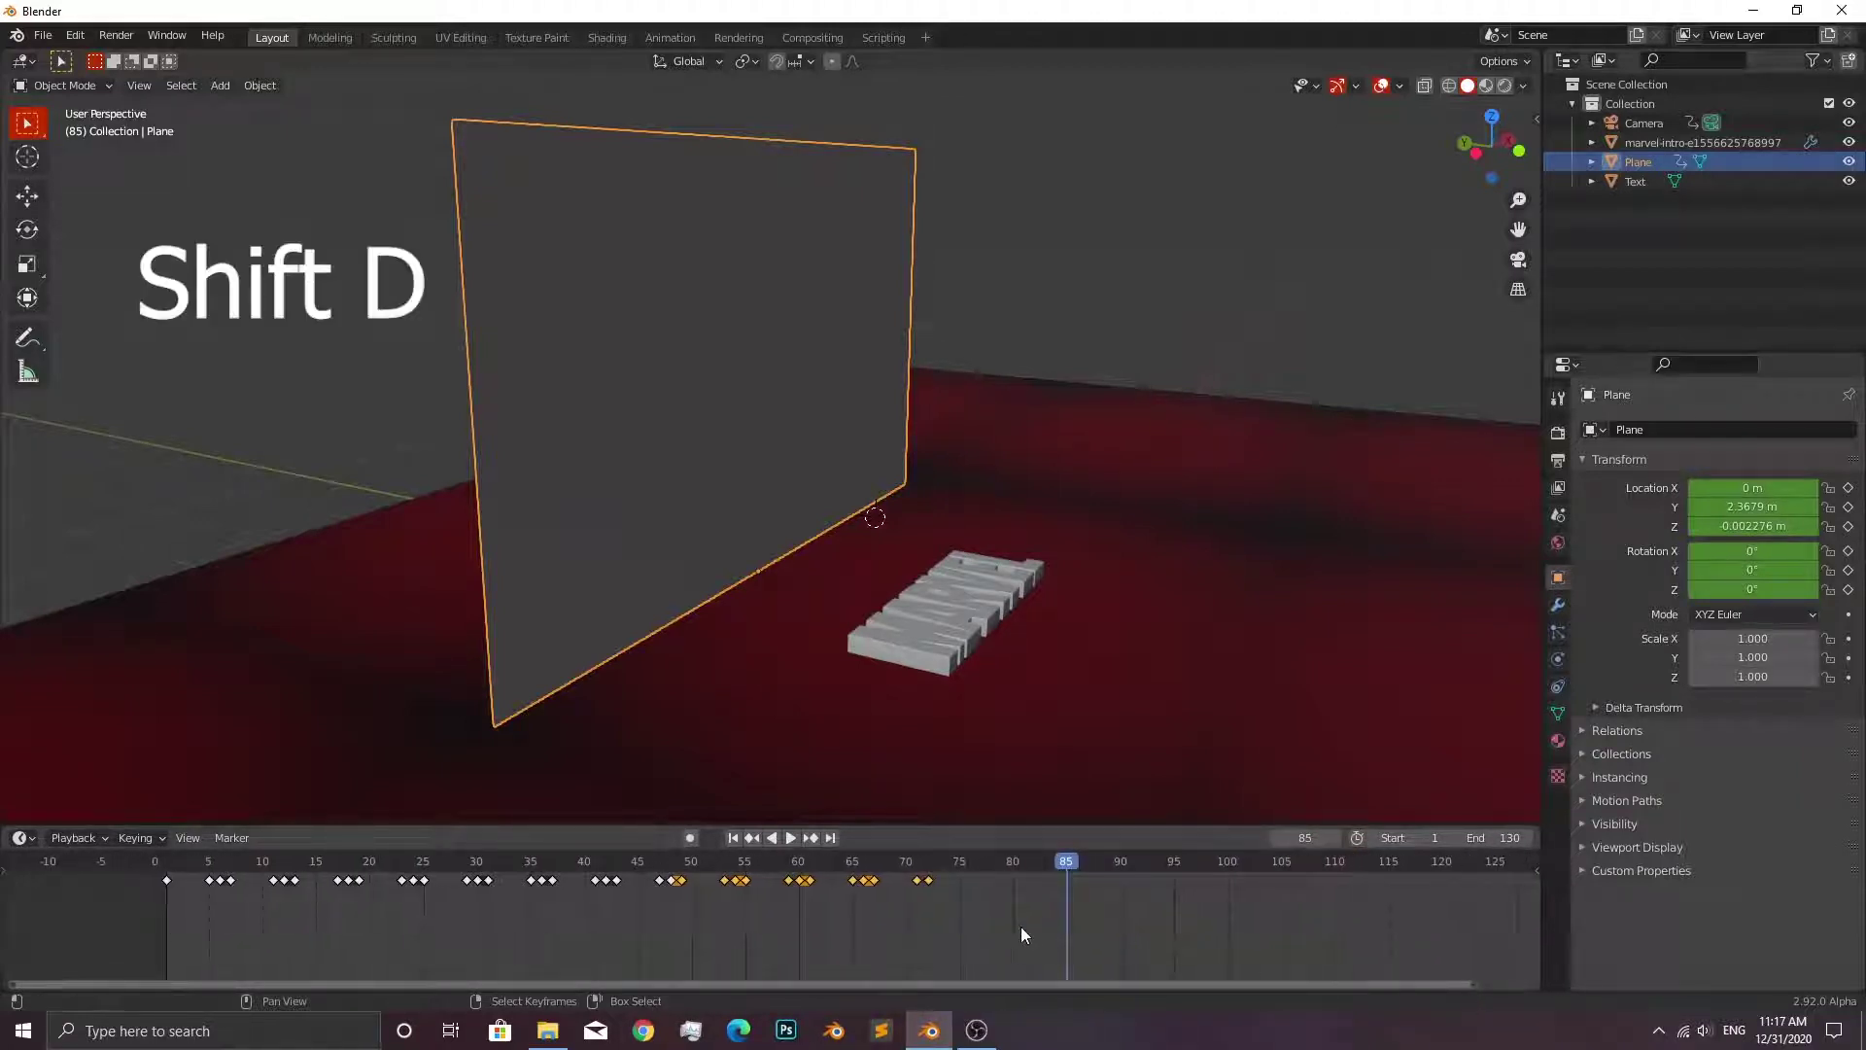
key(shift+d)
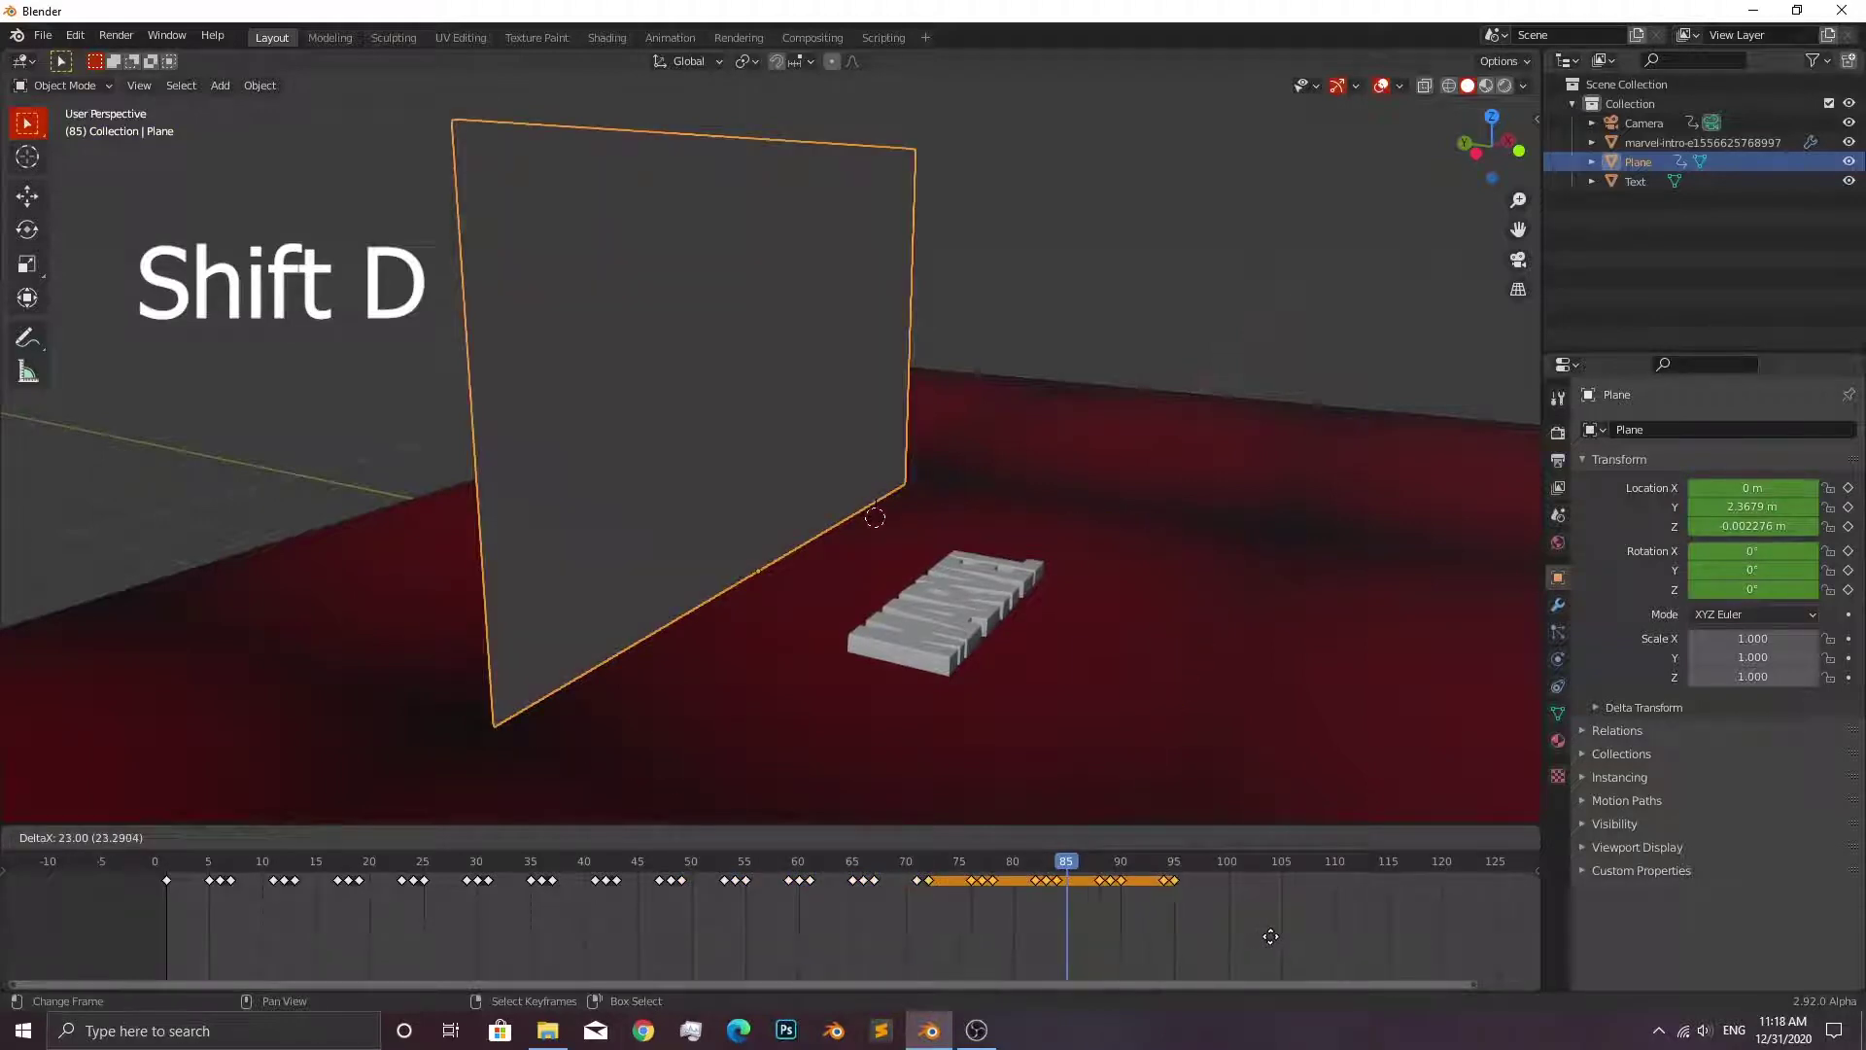
click(1274, 939)
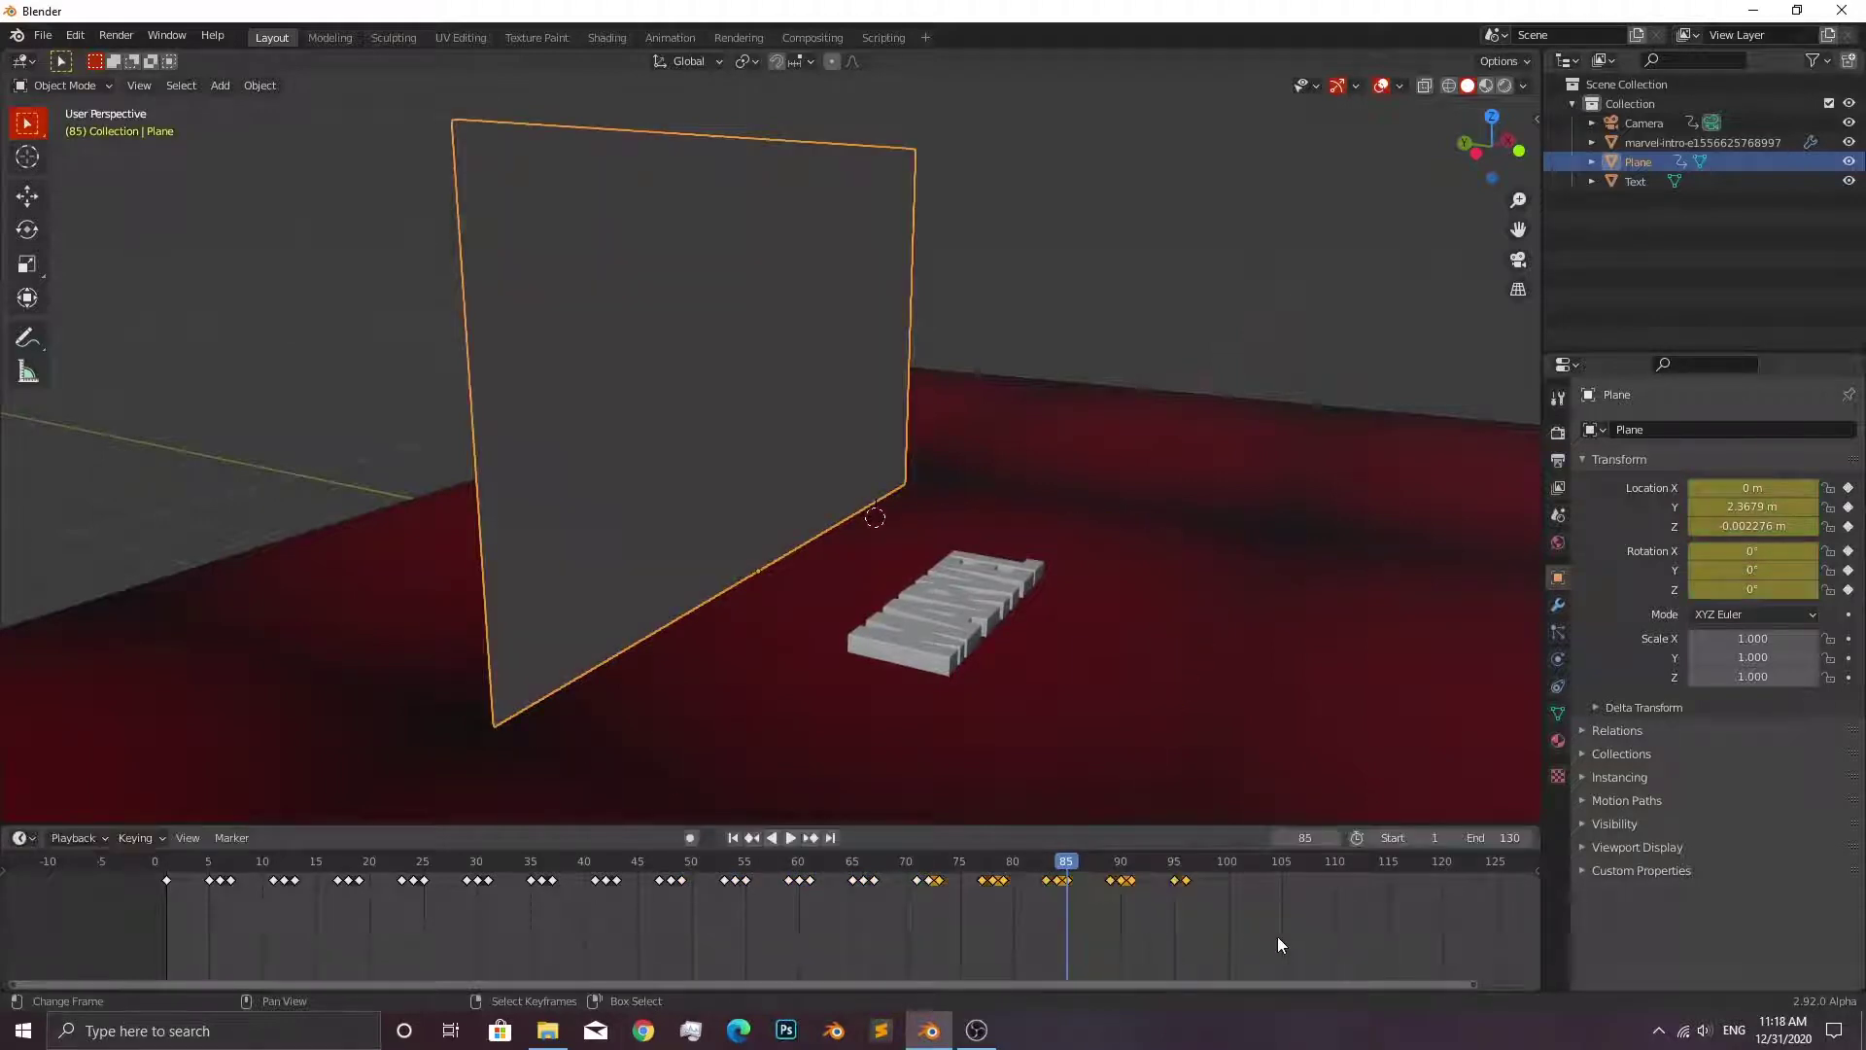
Play the animation from frame 1, then replay it through the scene camera (Numpad 0).
click(1023, 875)
key(shift+Left)
key(space)
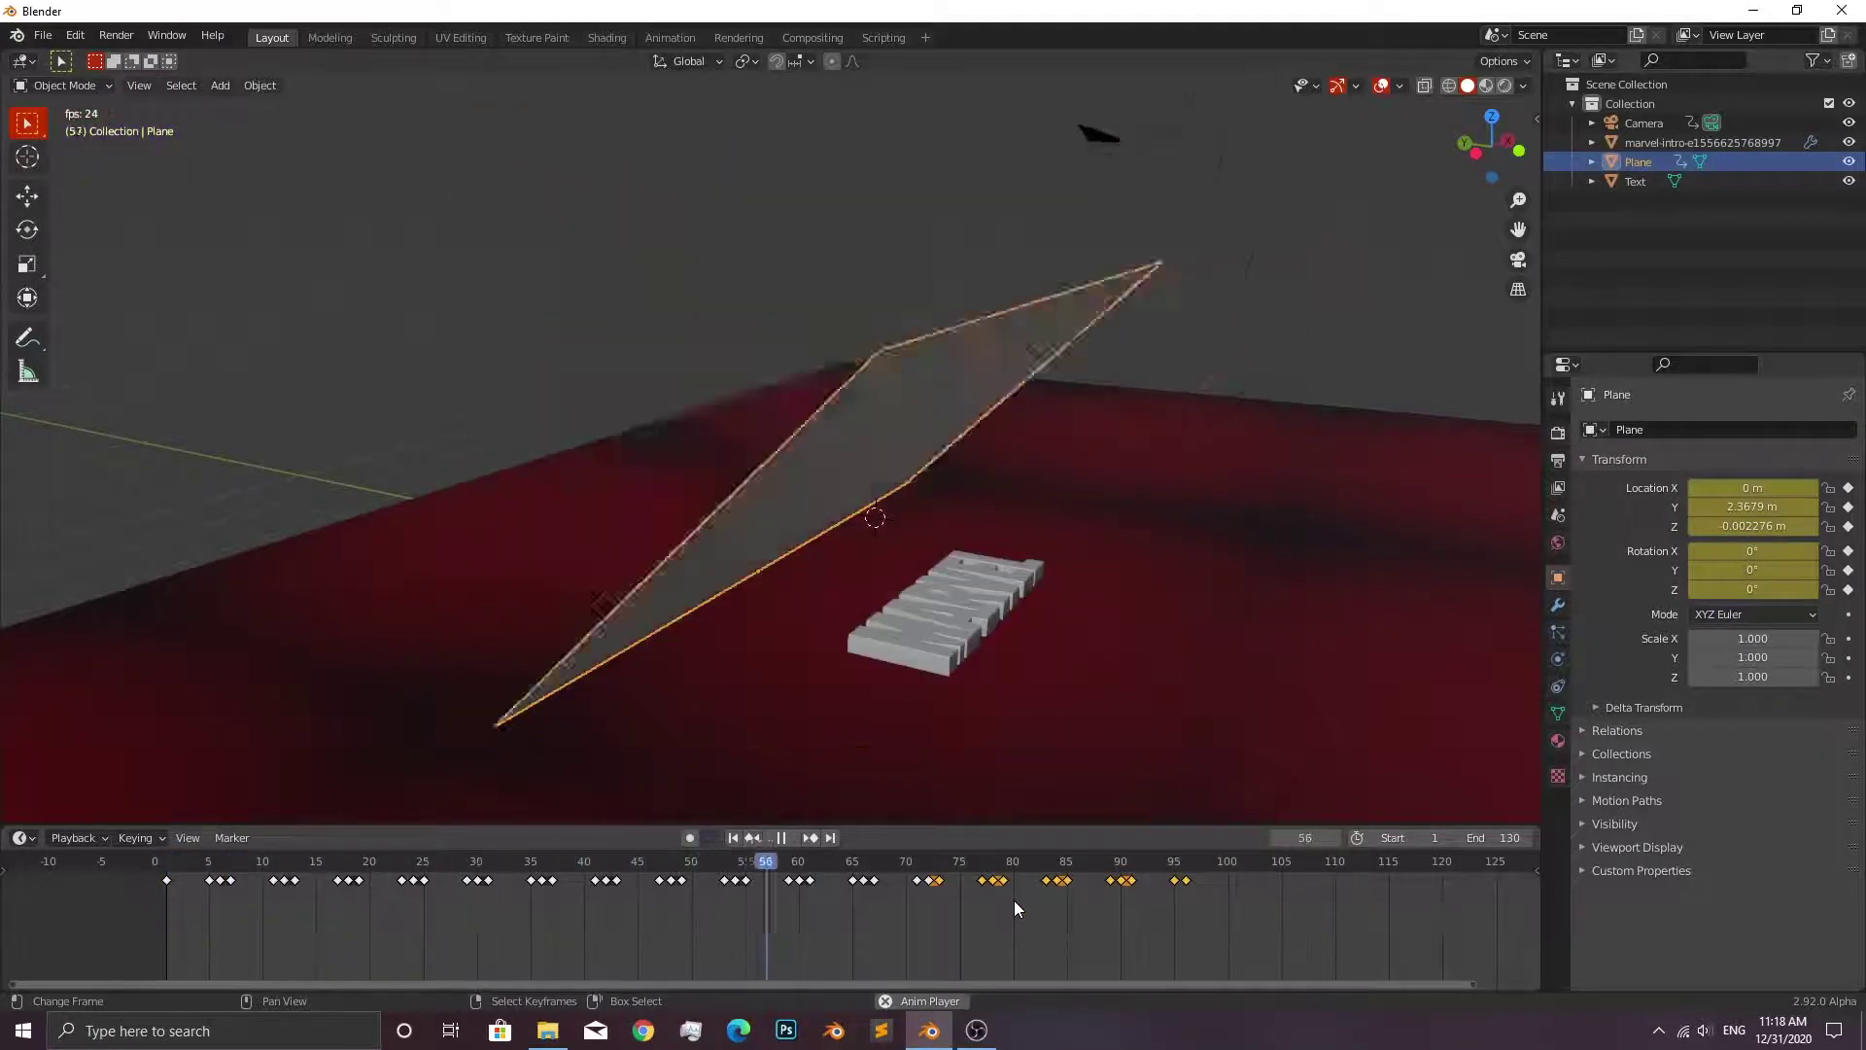
key(space)
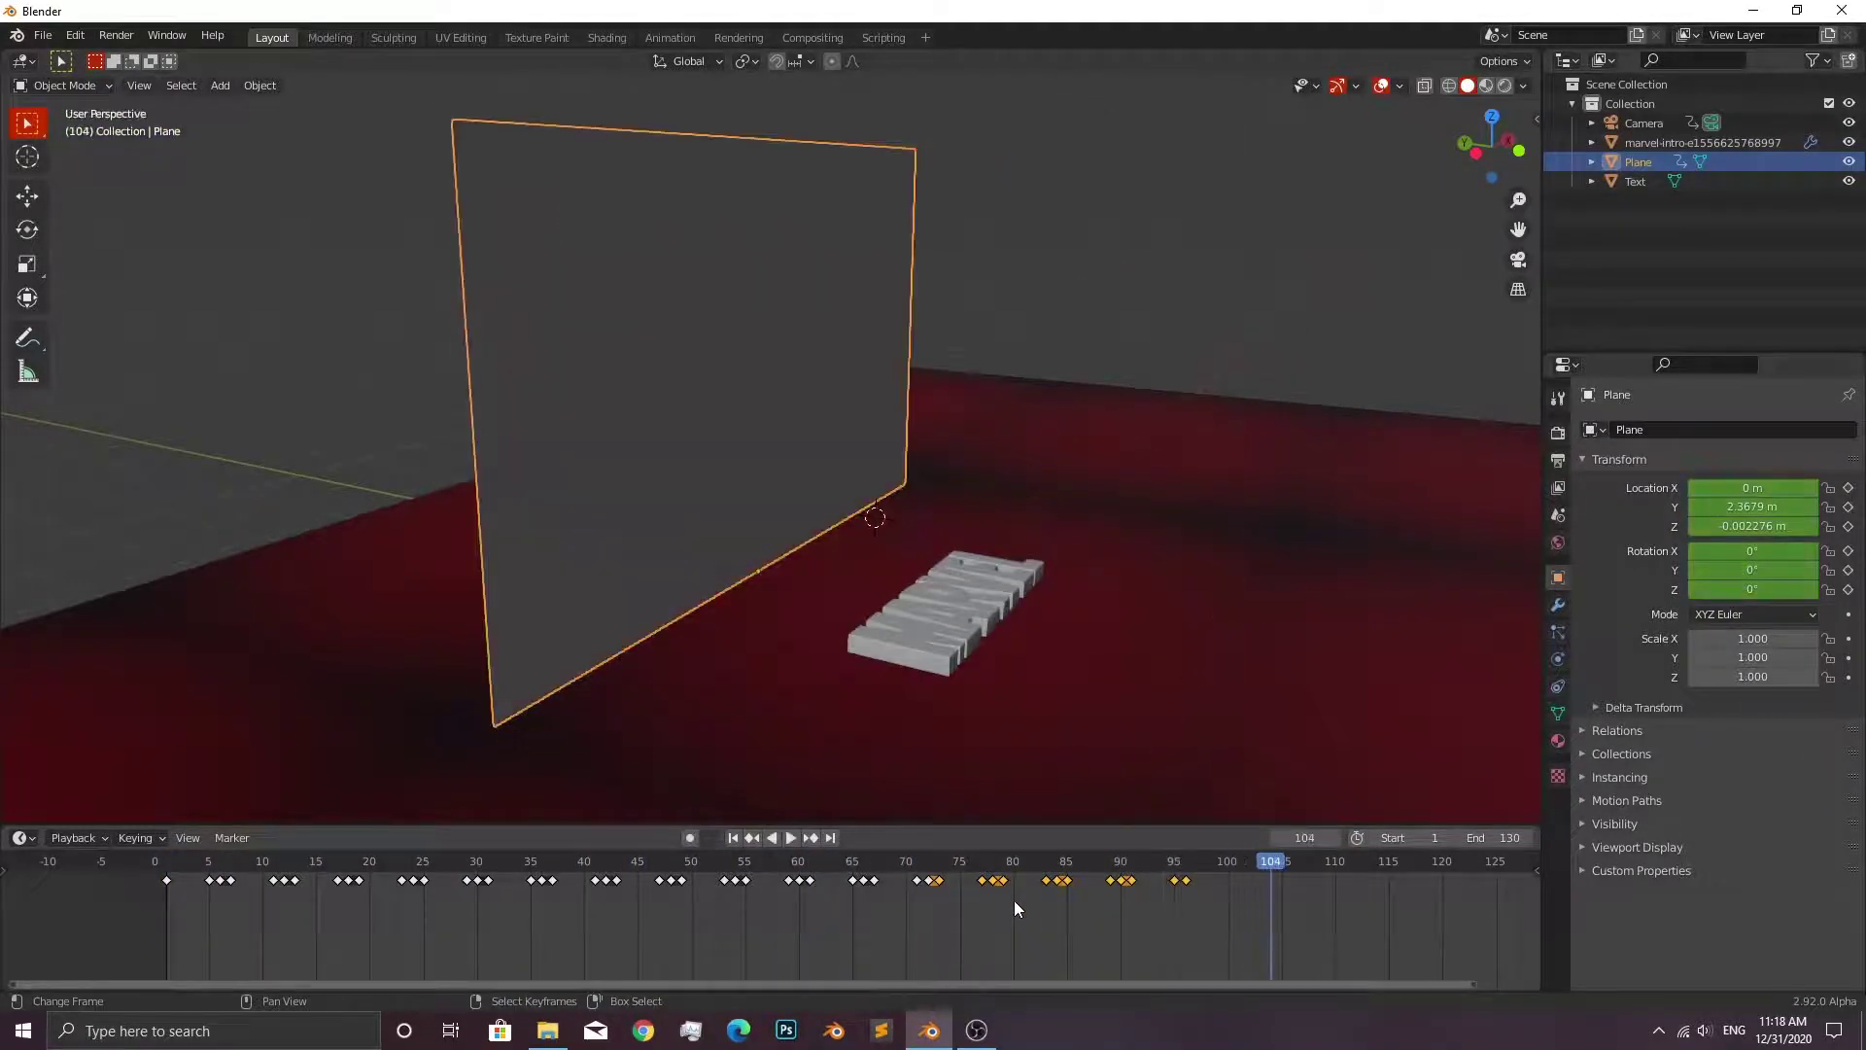
key(KP_0)
key(shift+Left)
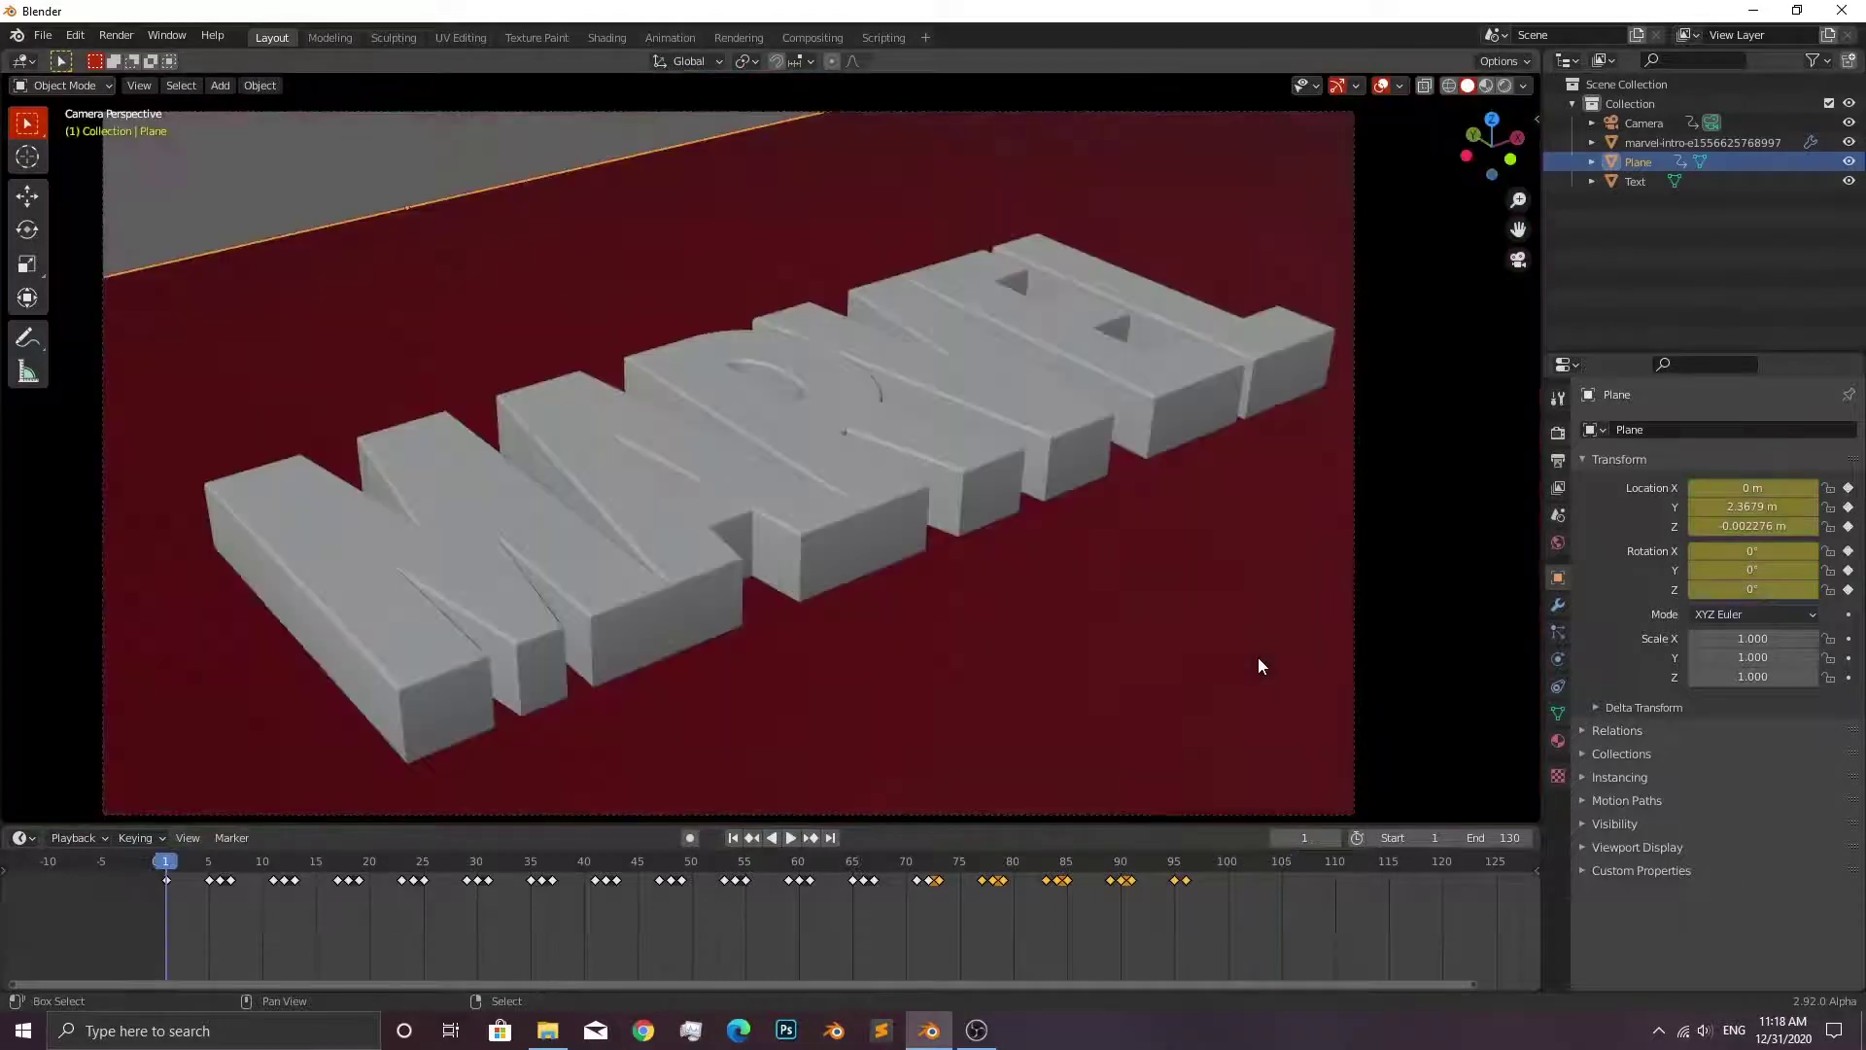
key(space)
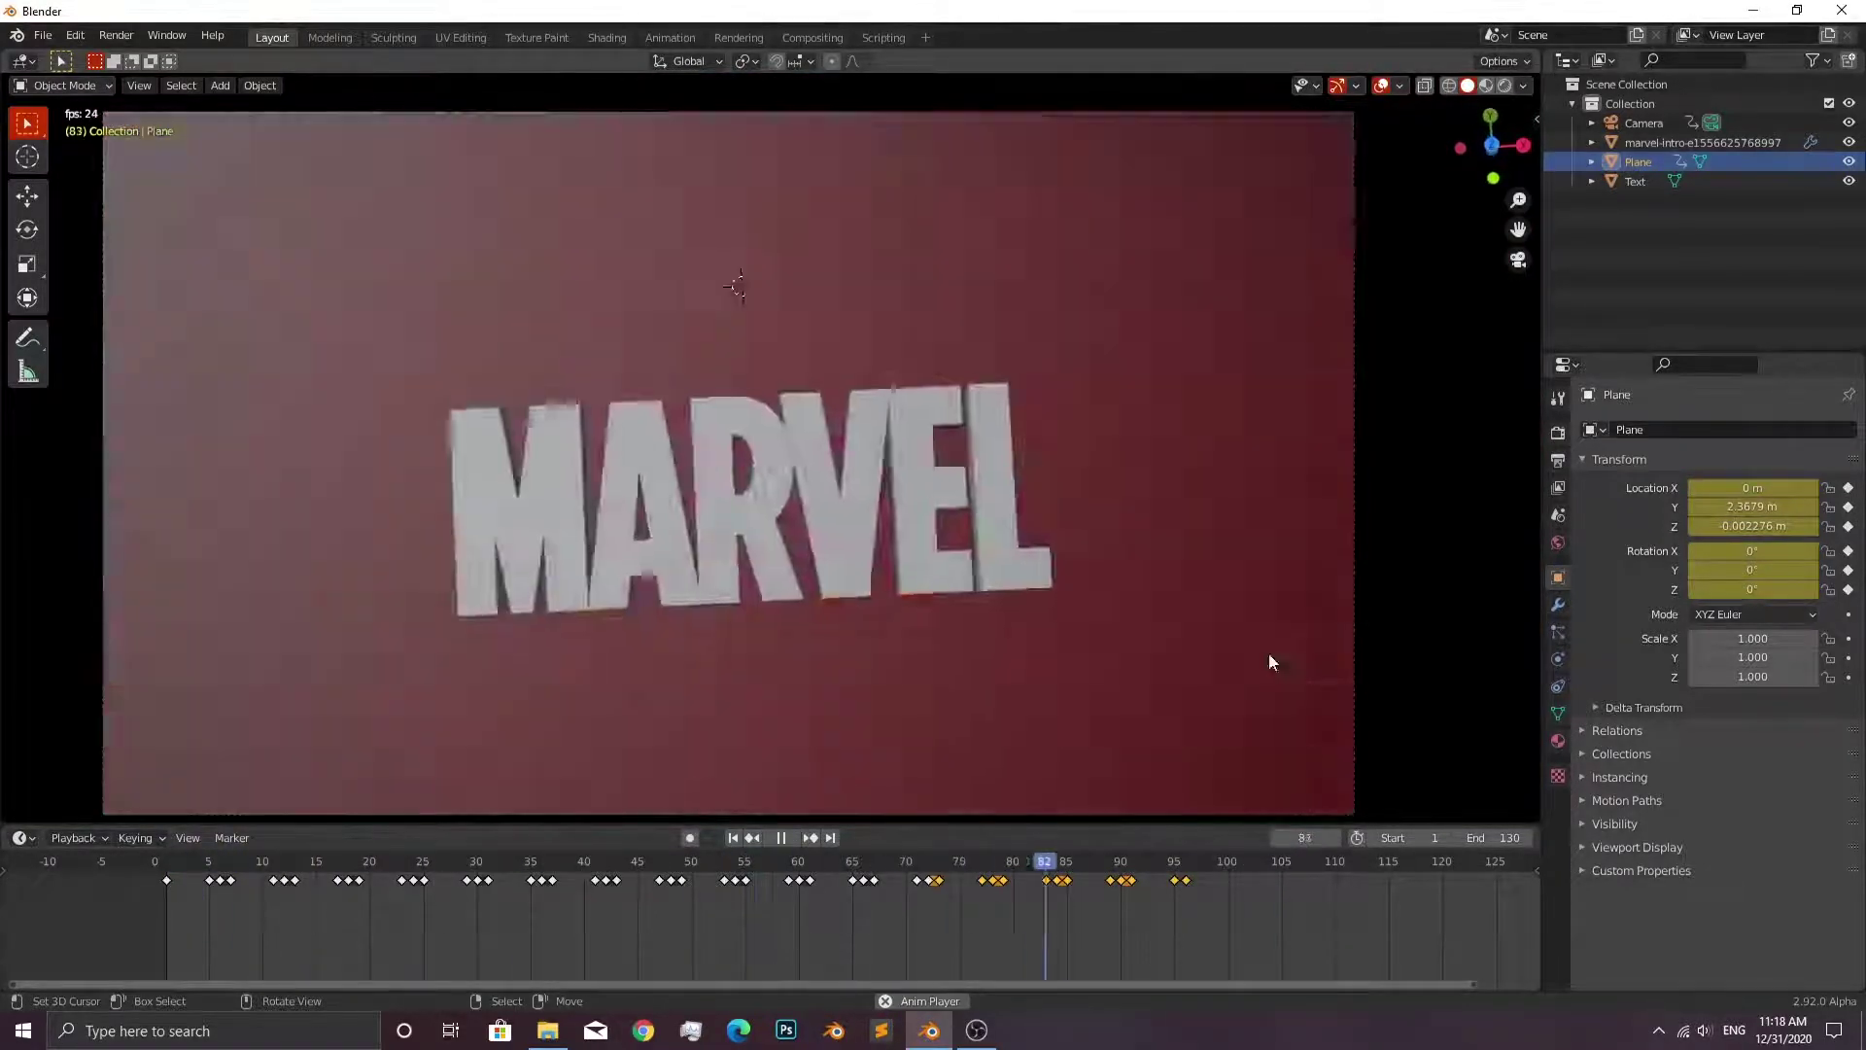
key(space)
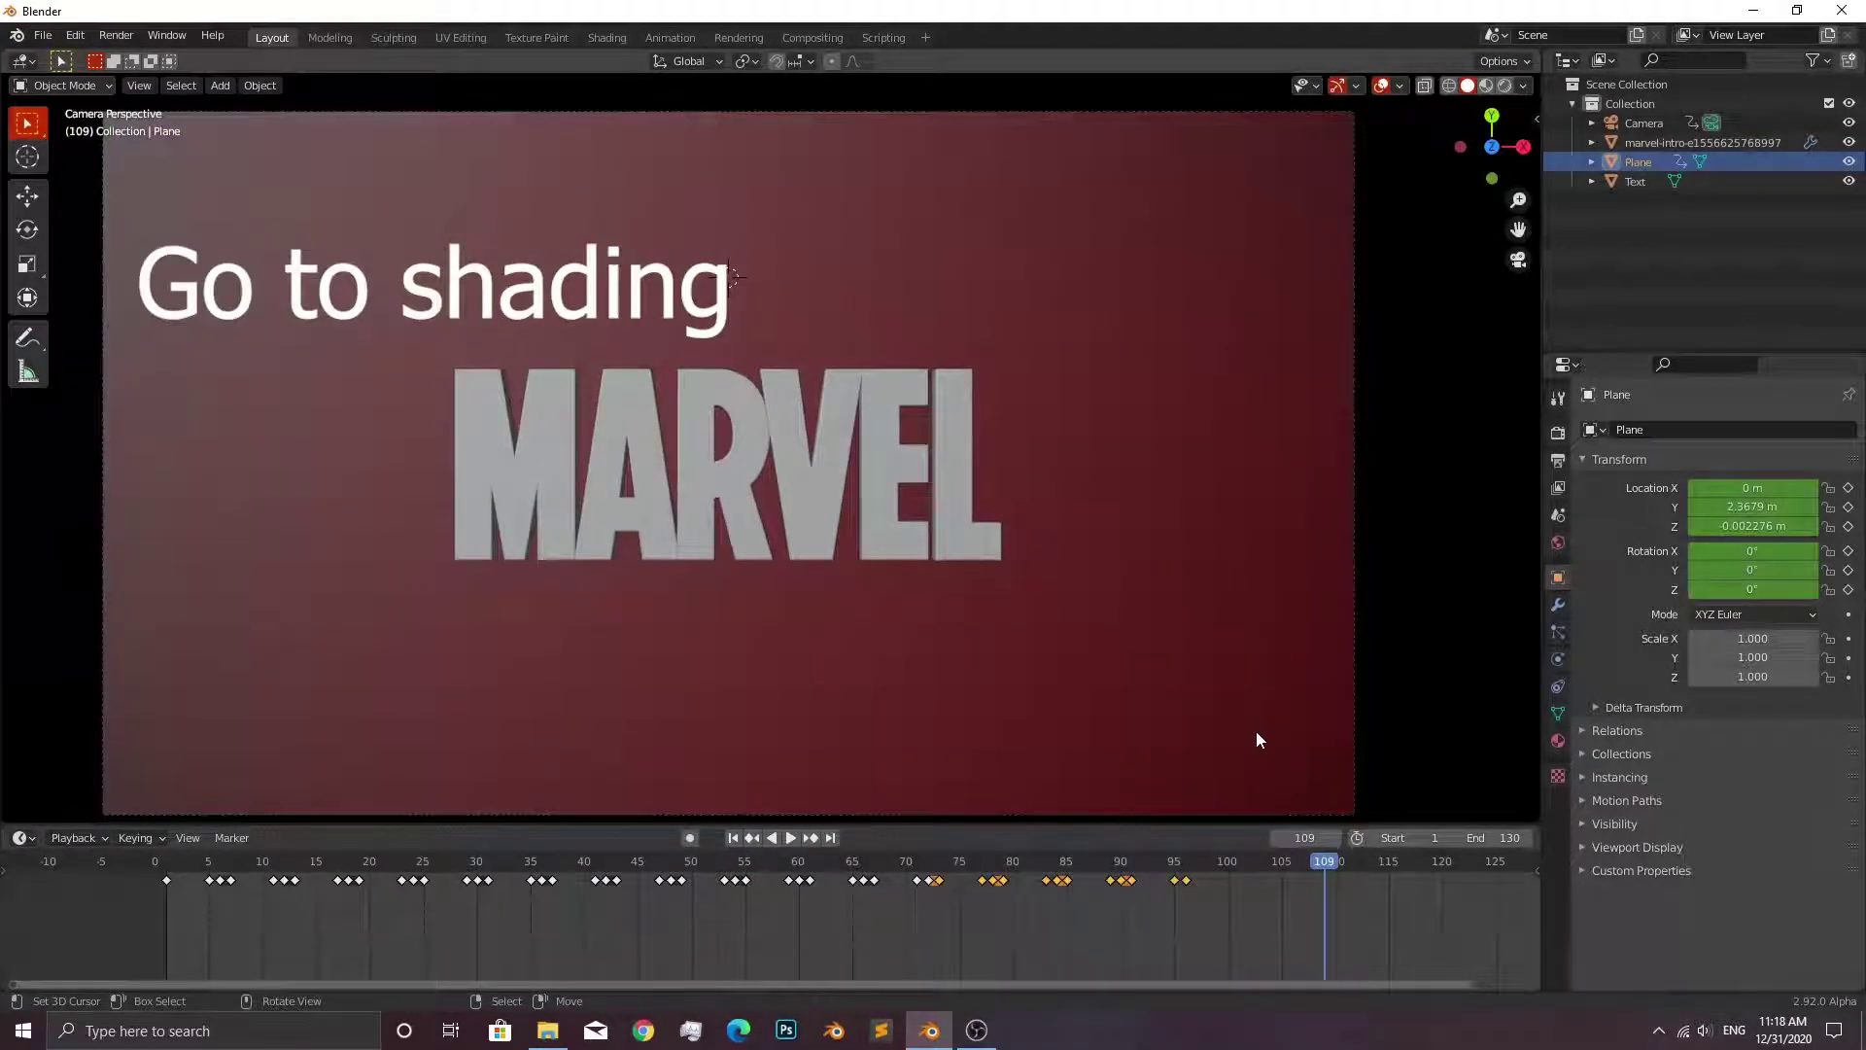
In the Shading workspace, set the selected material's Specular to 0.1.
click(604, 38)
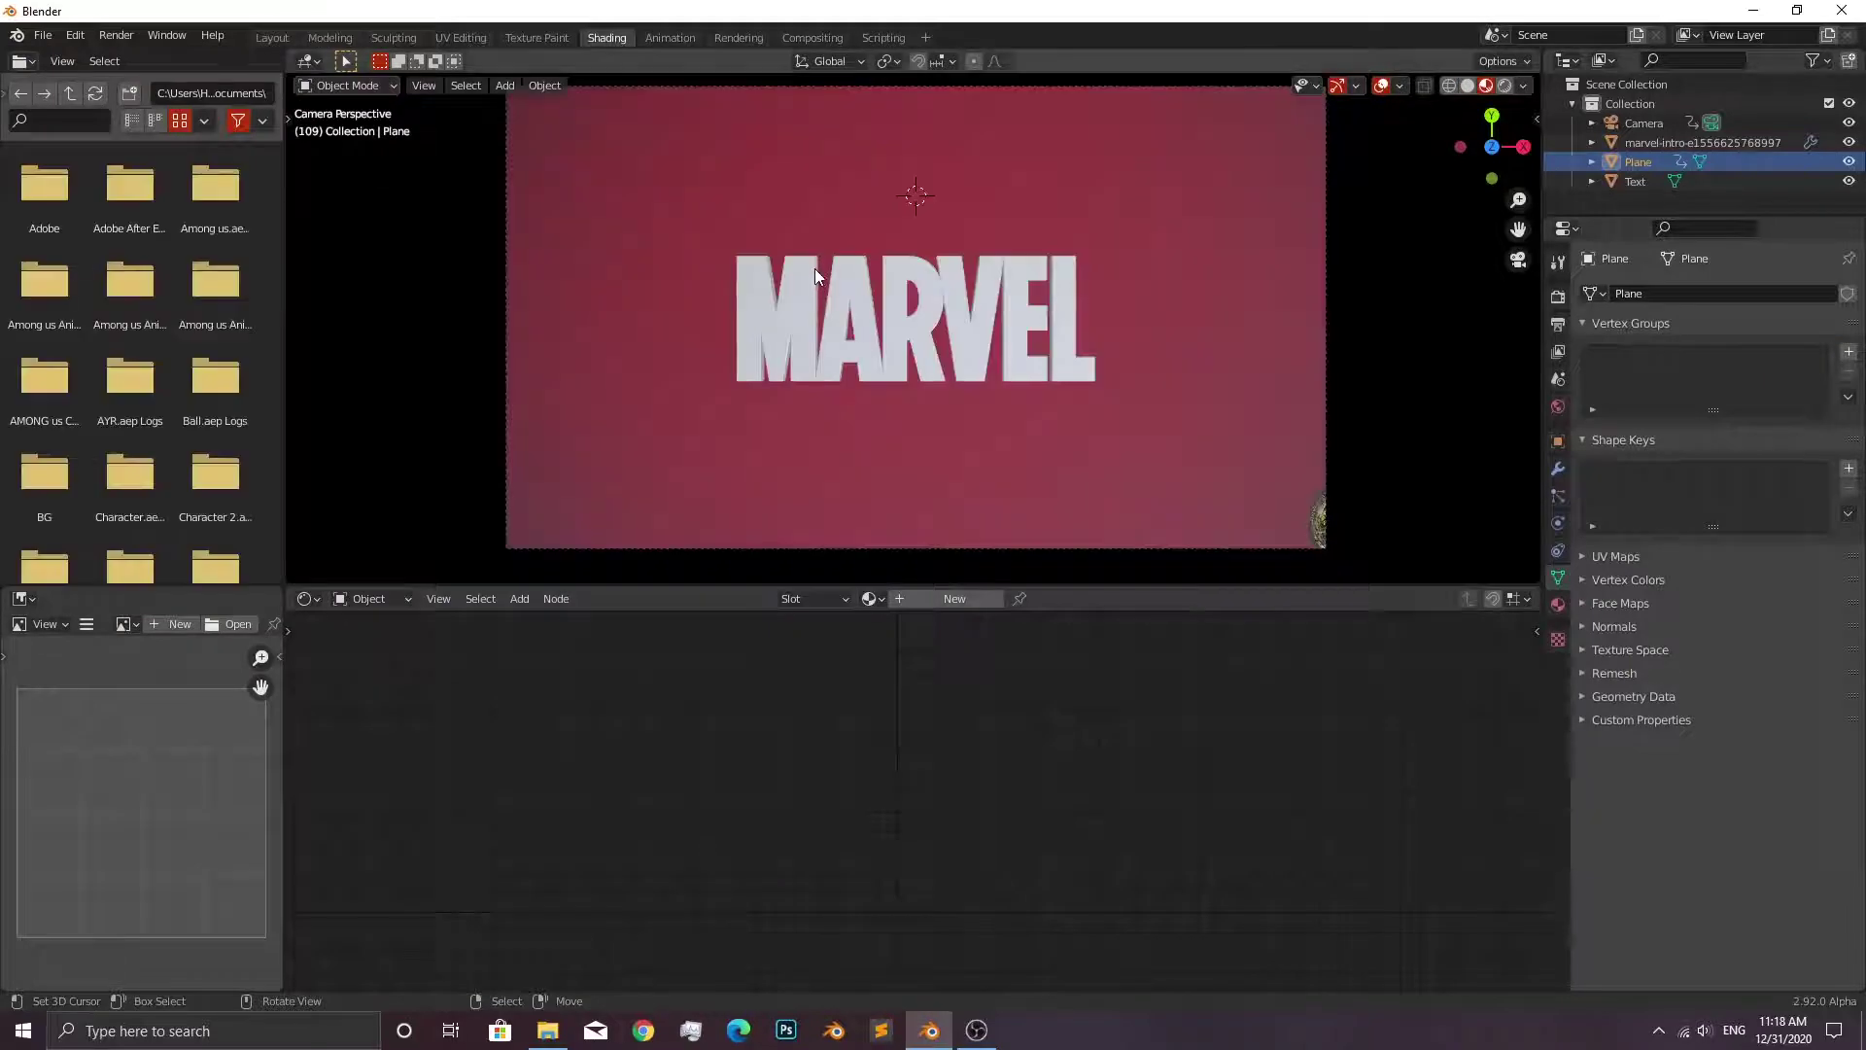
key(shift+Left)
mouse_move(793, 346)
middle_down()
mouse_move(854, 251)
mouse_move(912, 328)
middle_up()
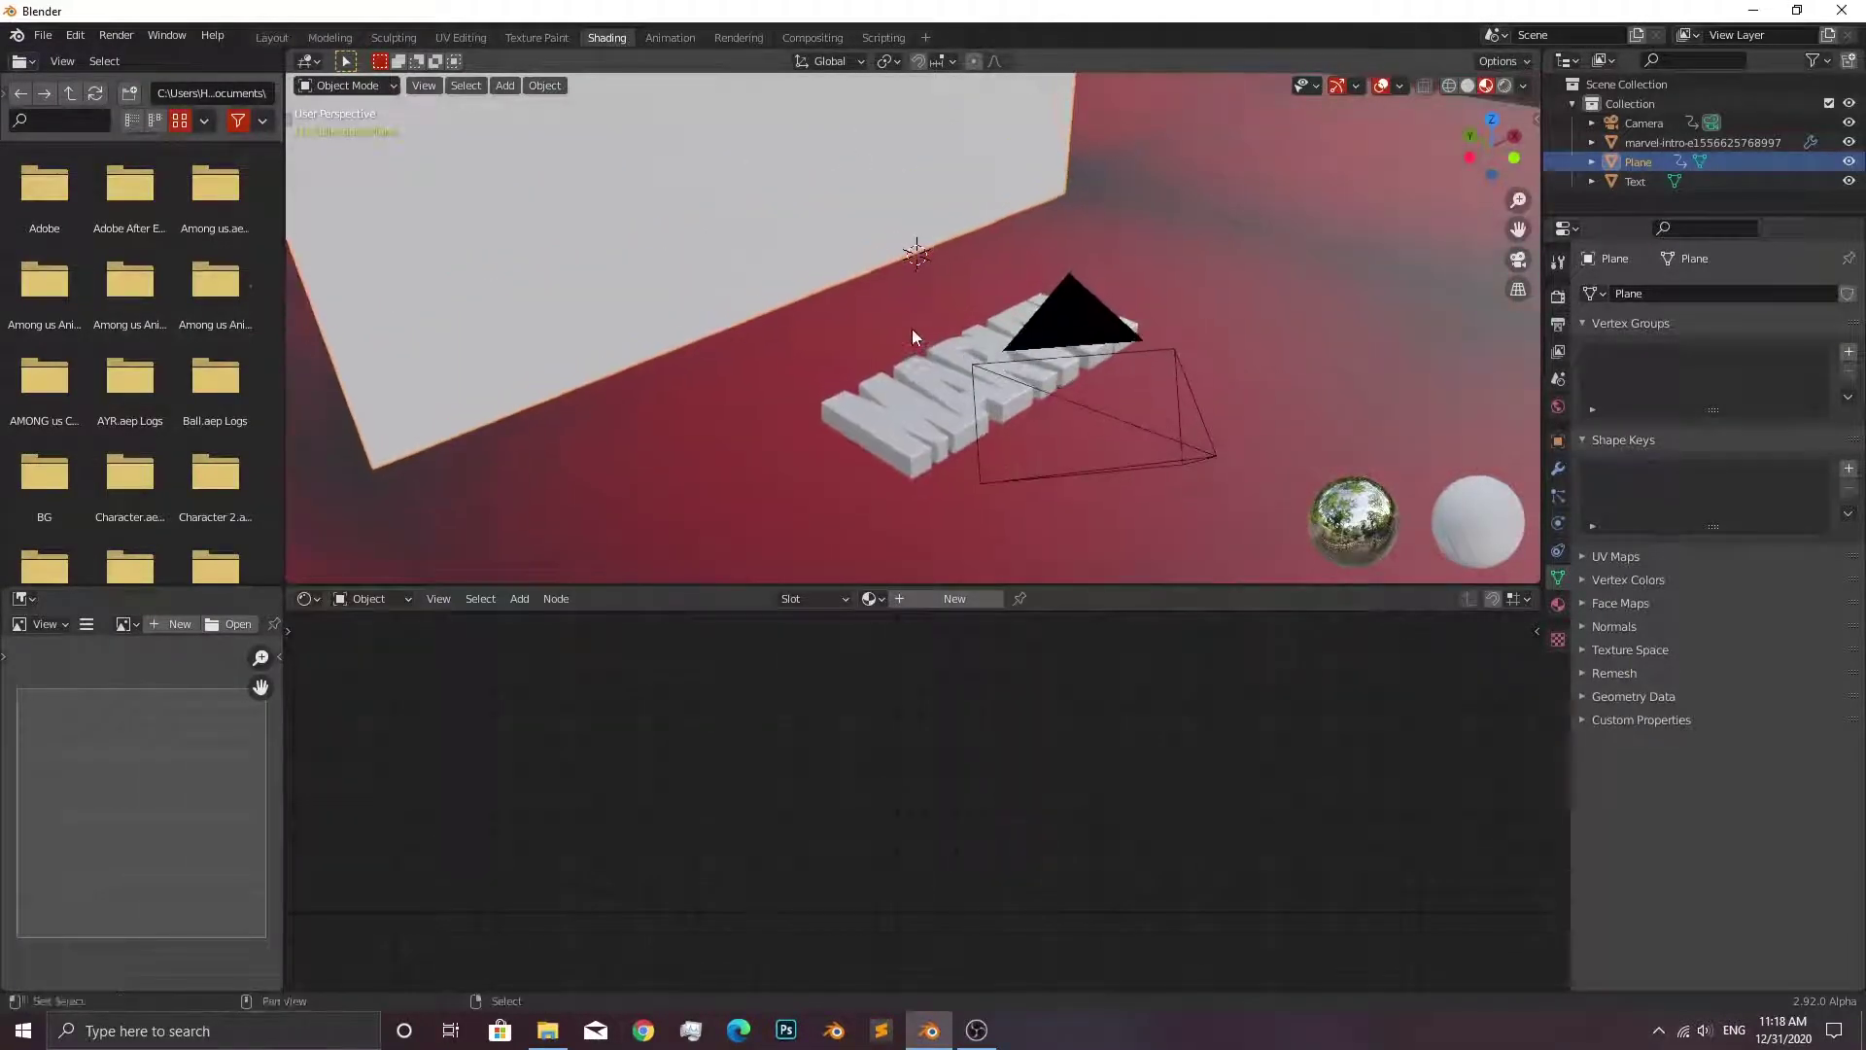
click(1192, 255)
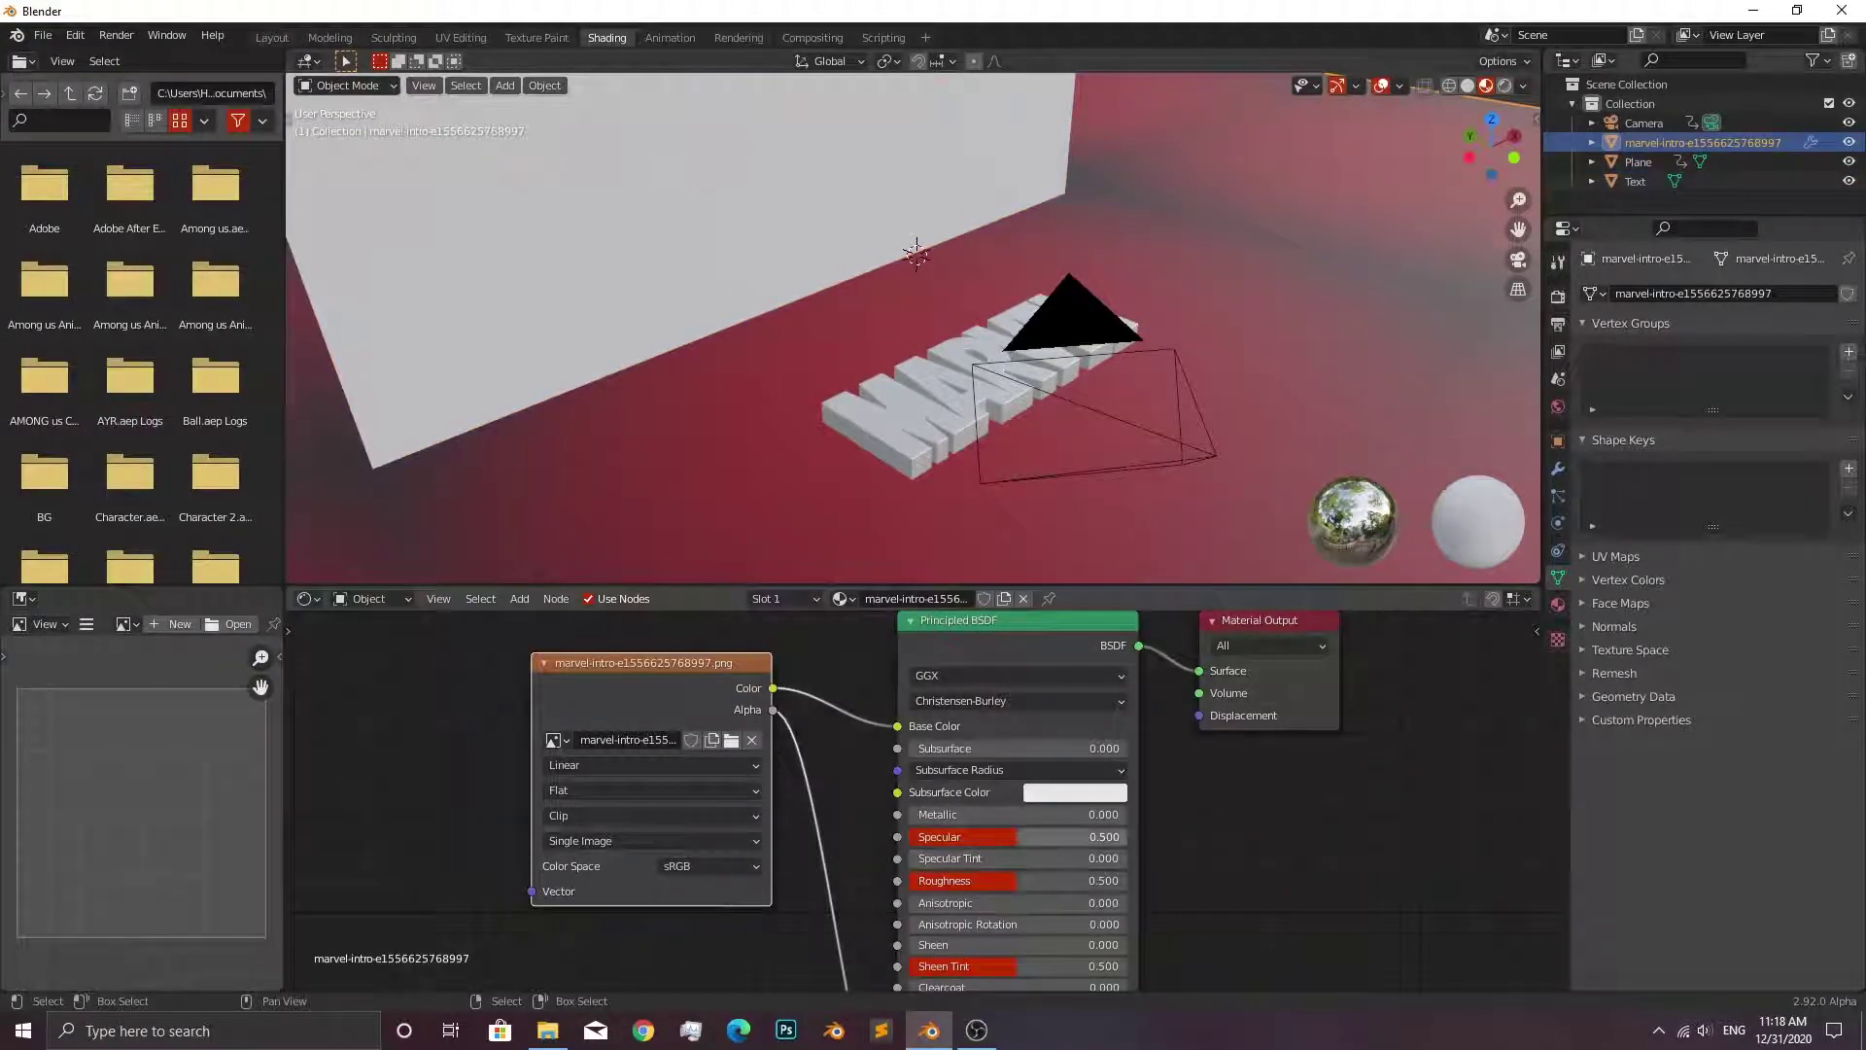
drag(981, 837, 913, 834)
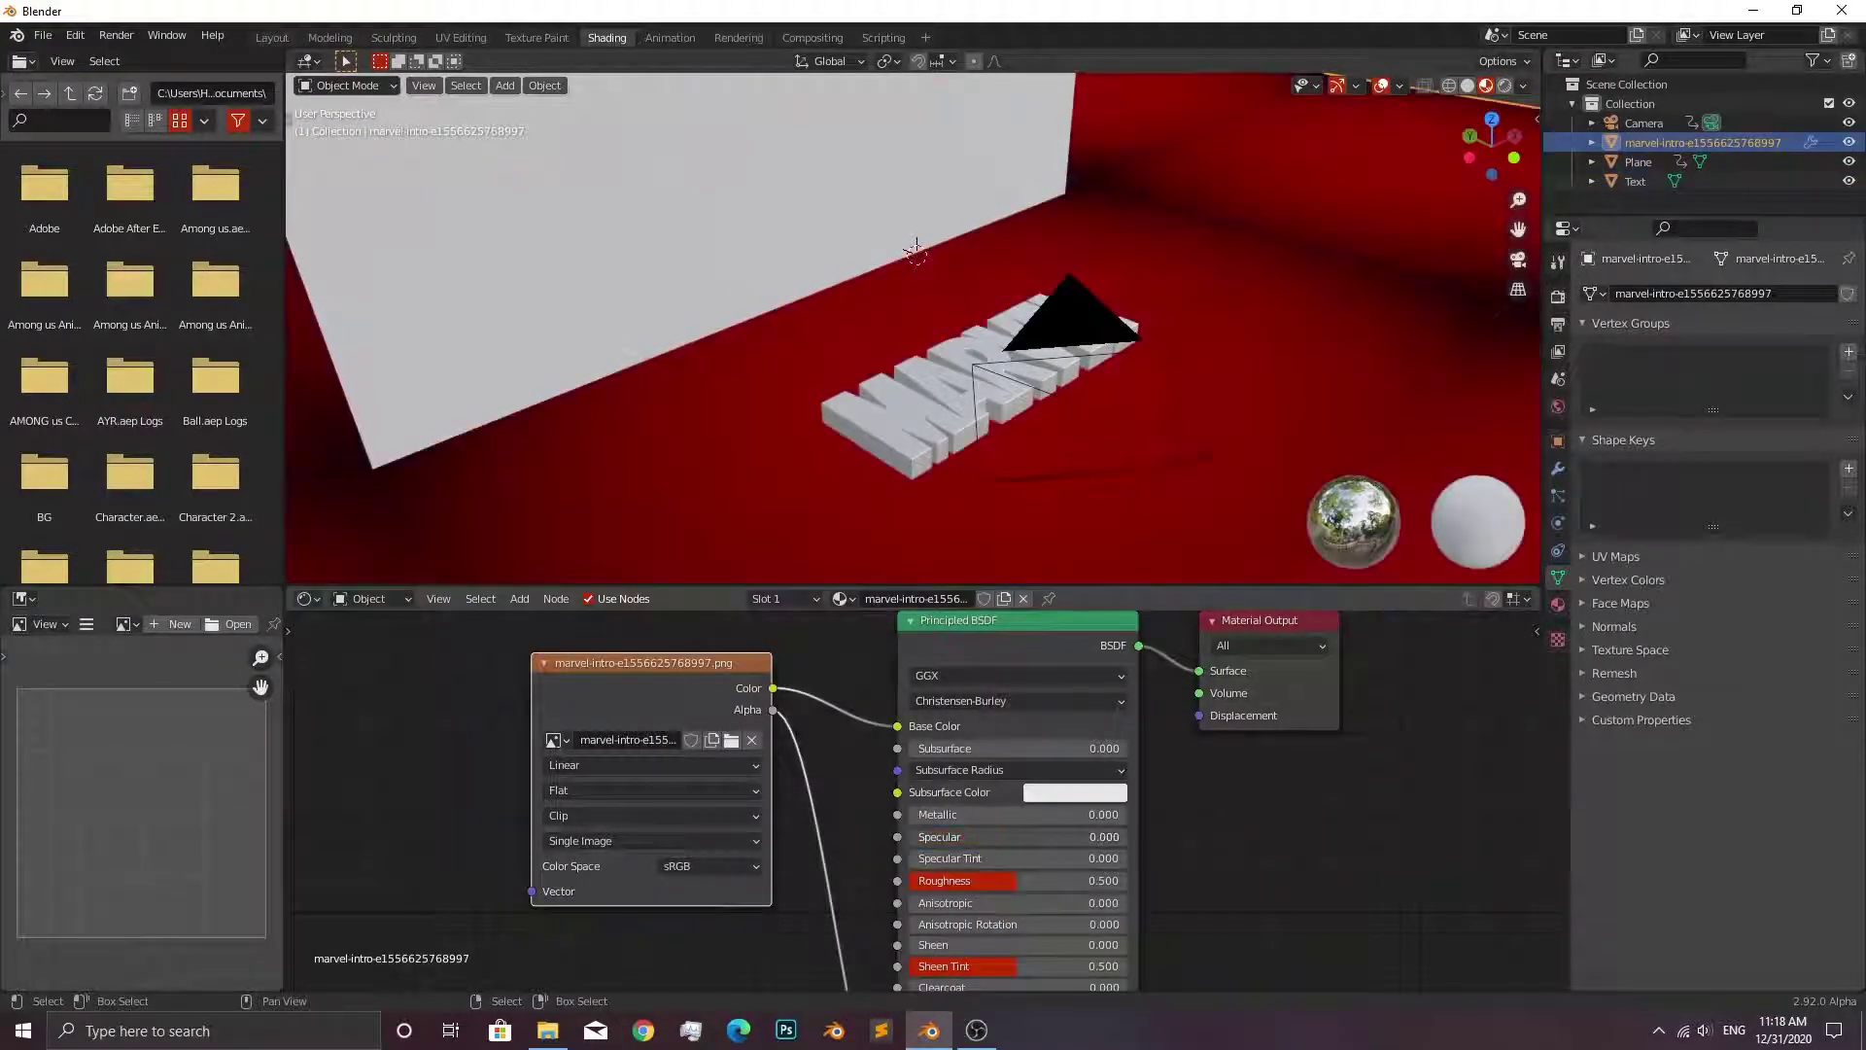
click(947, 835)
text(2)
key(Return)
click(948, 836)
text(0.1)
key(Return)
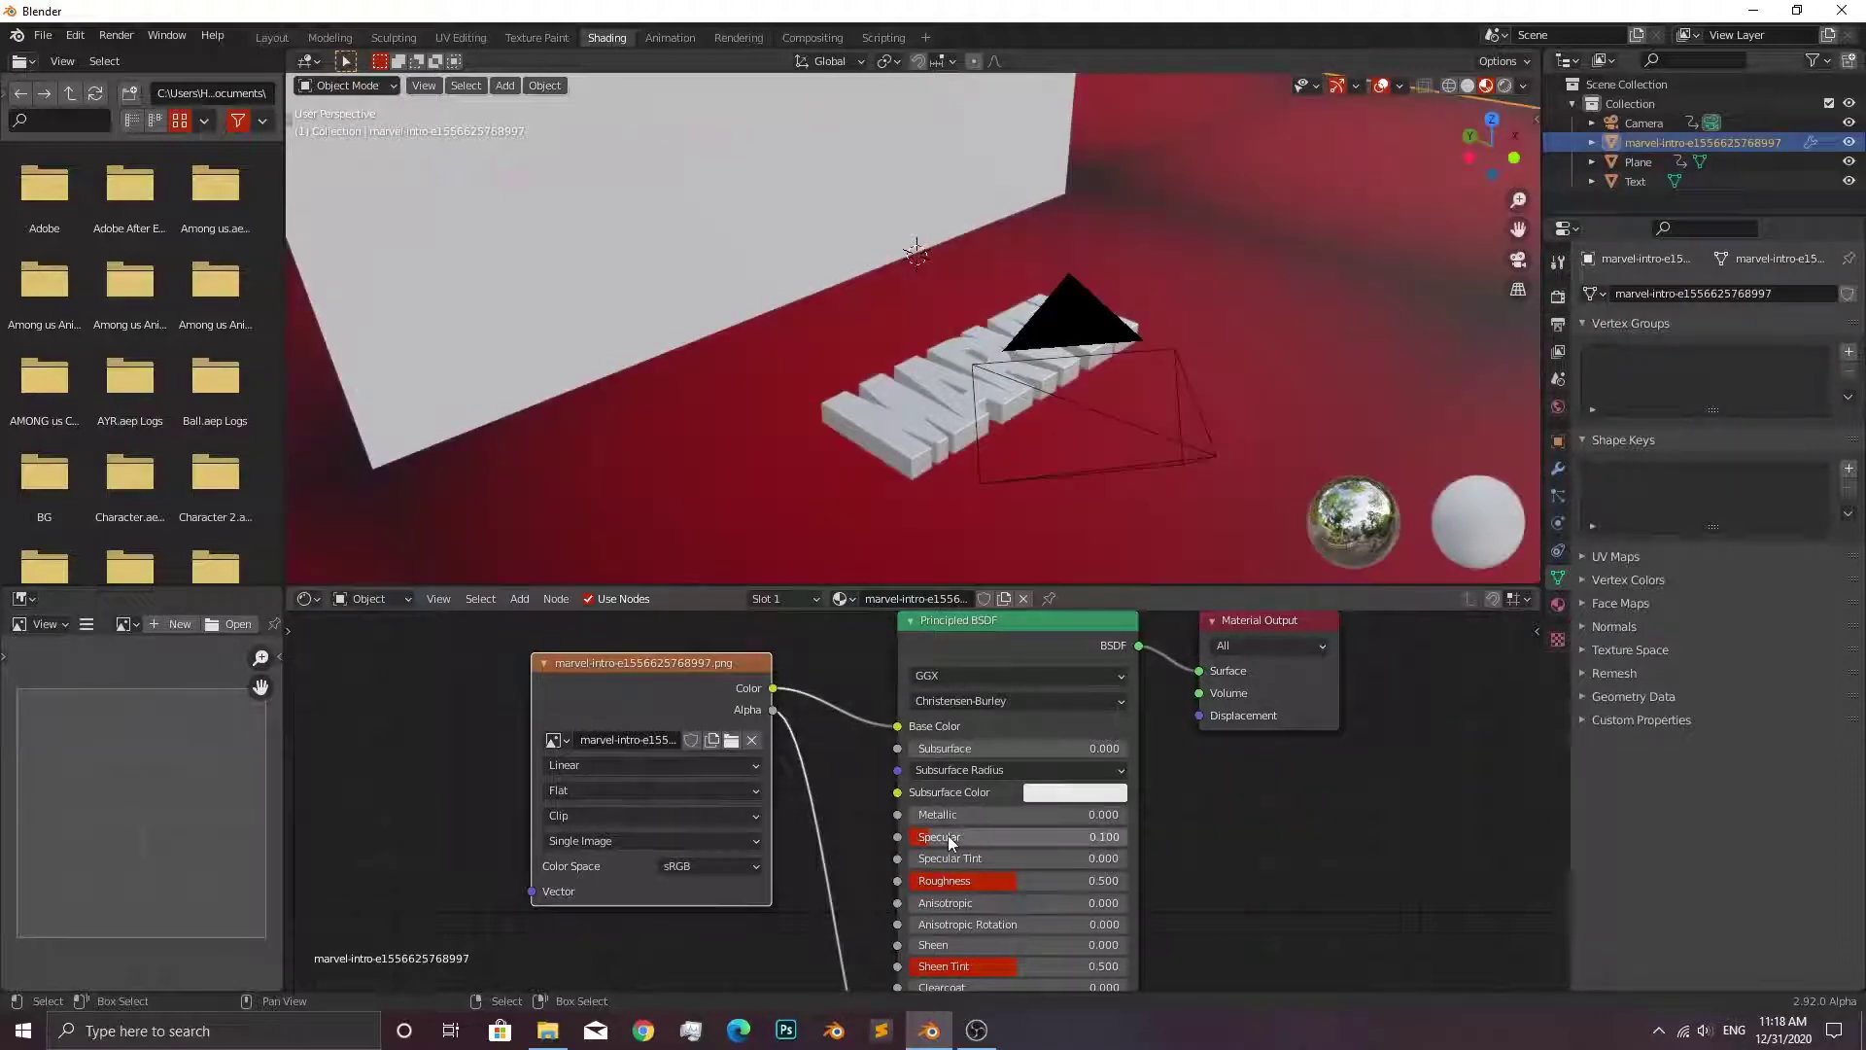
Set the logo material's Metallic to 0.1 and Roughness to 1.0.
click(947, 816)
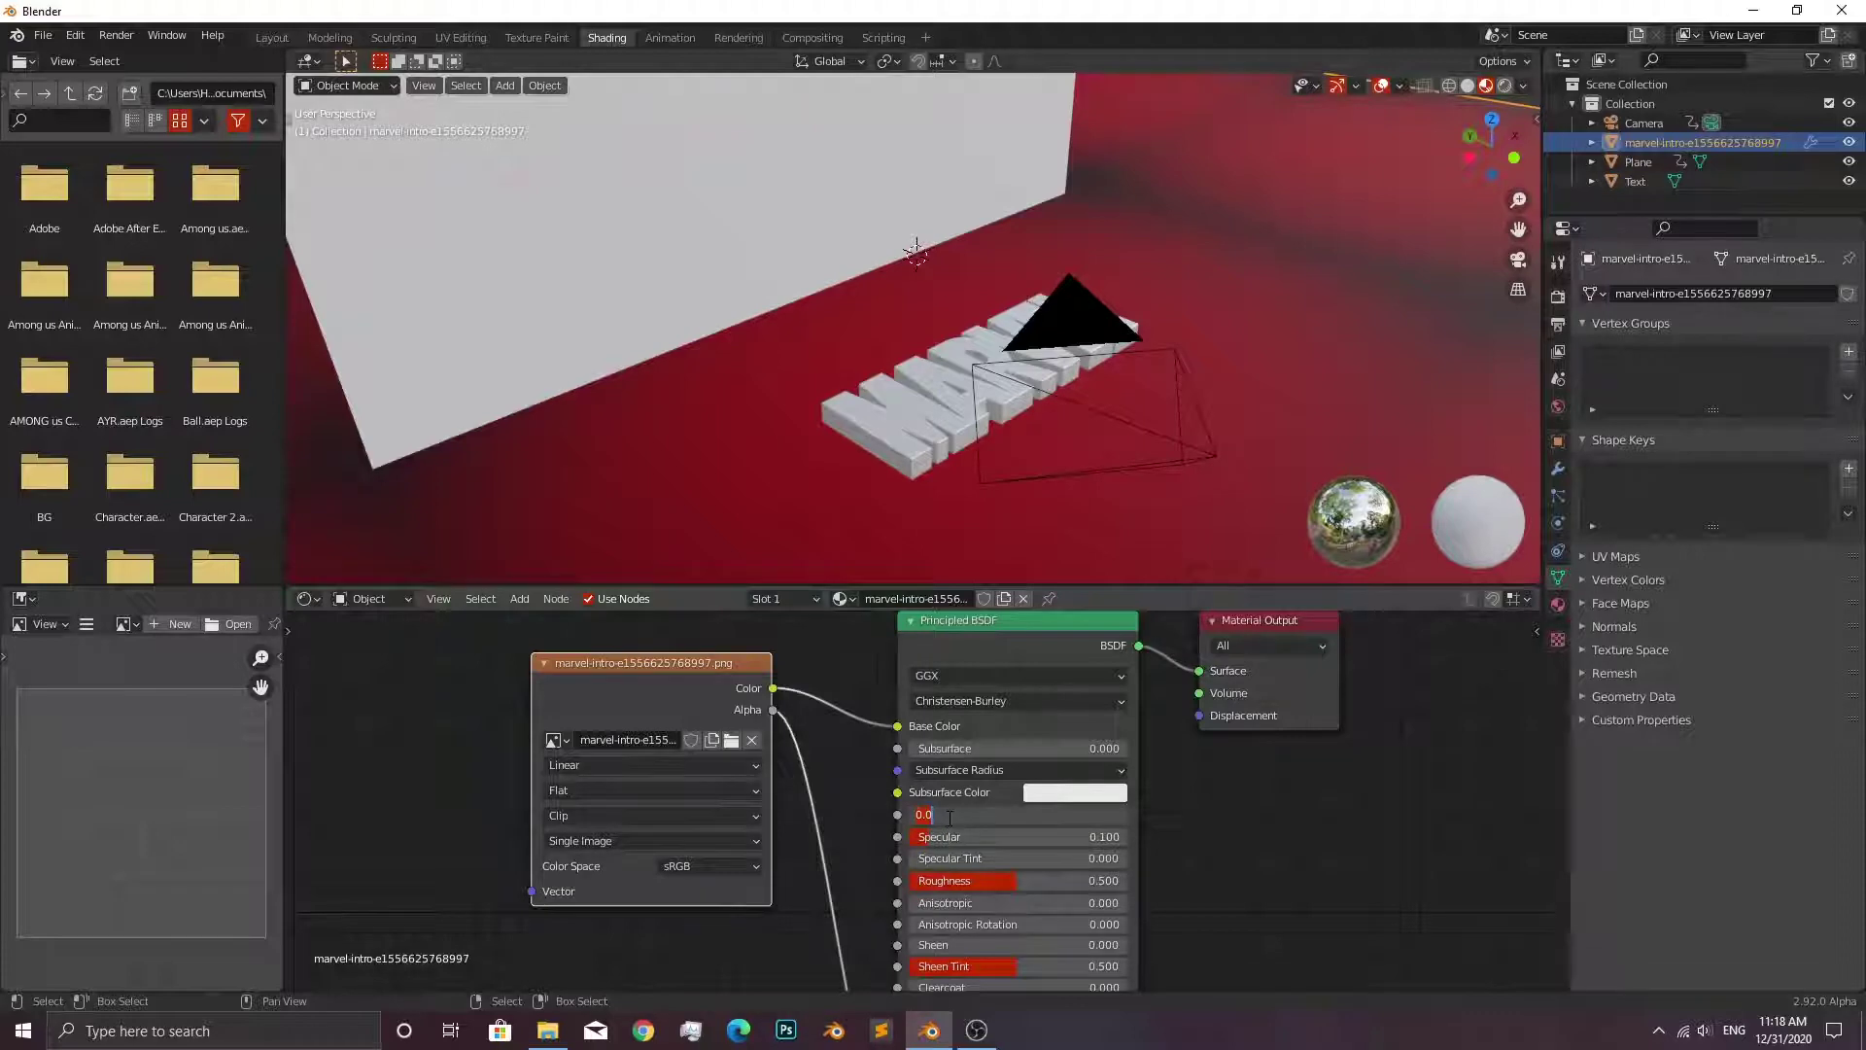
text(0.200.1)
key(Return)
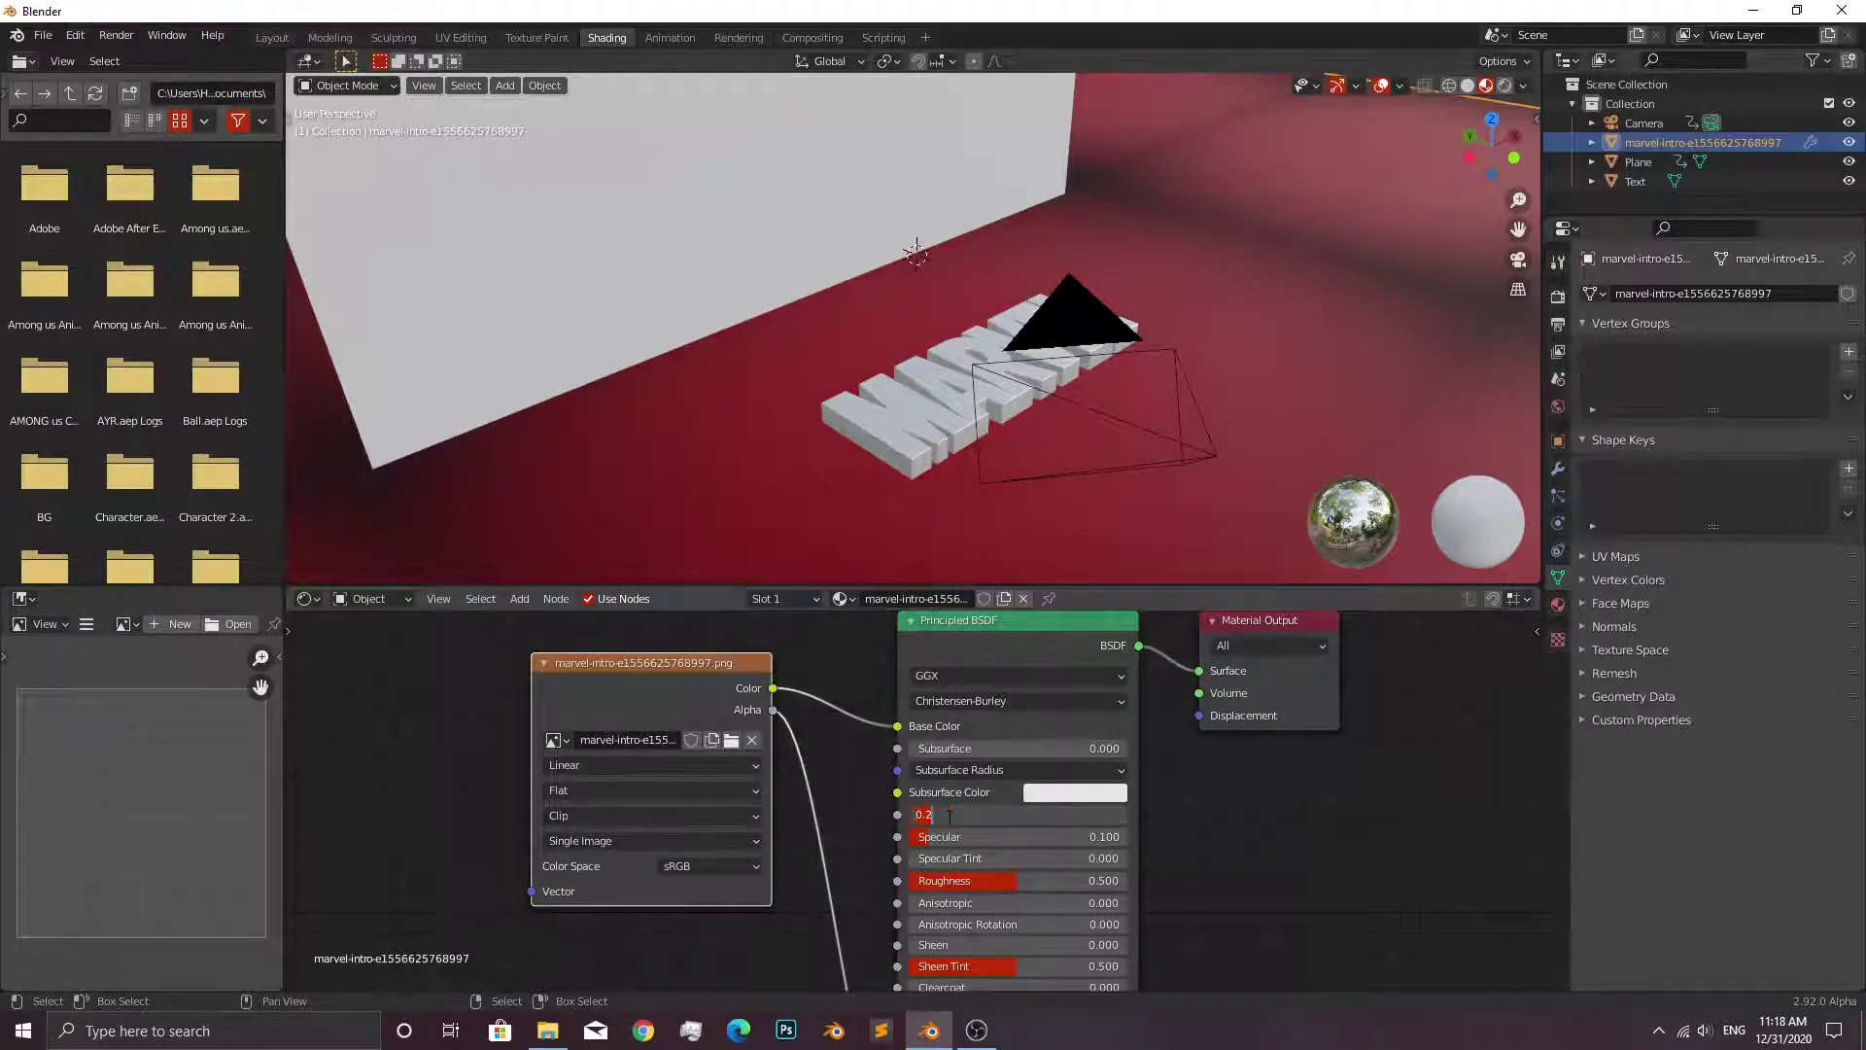
drag(967, 880, 1108, 879)
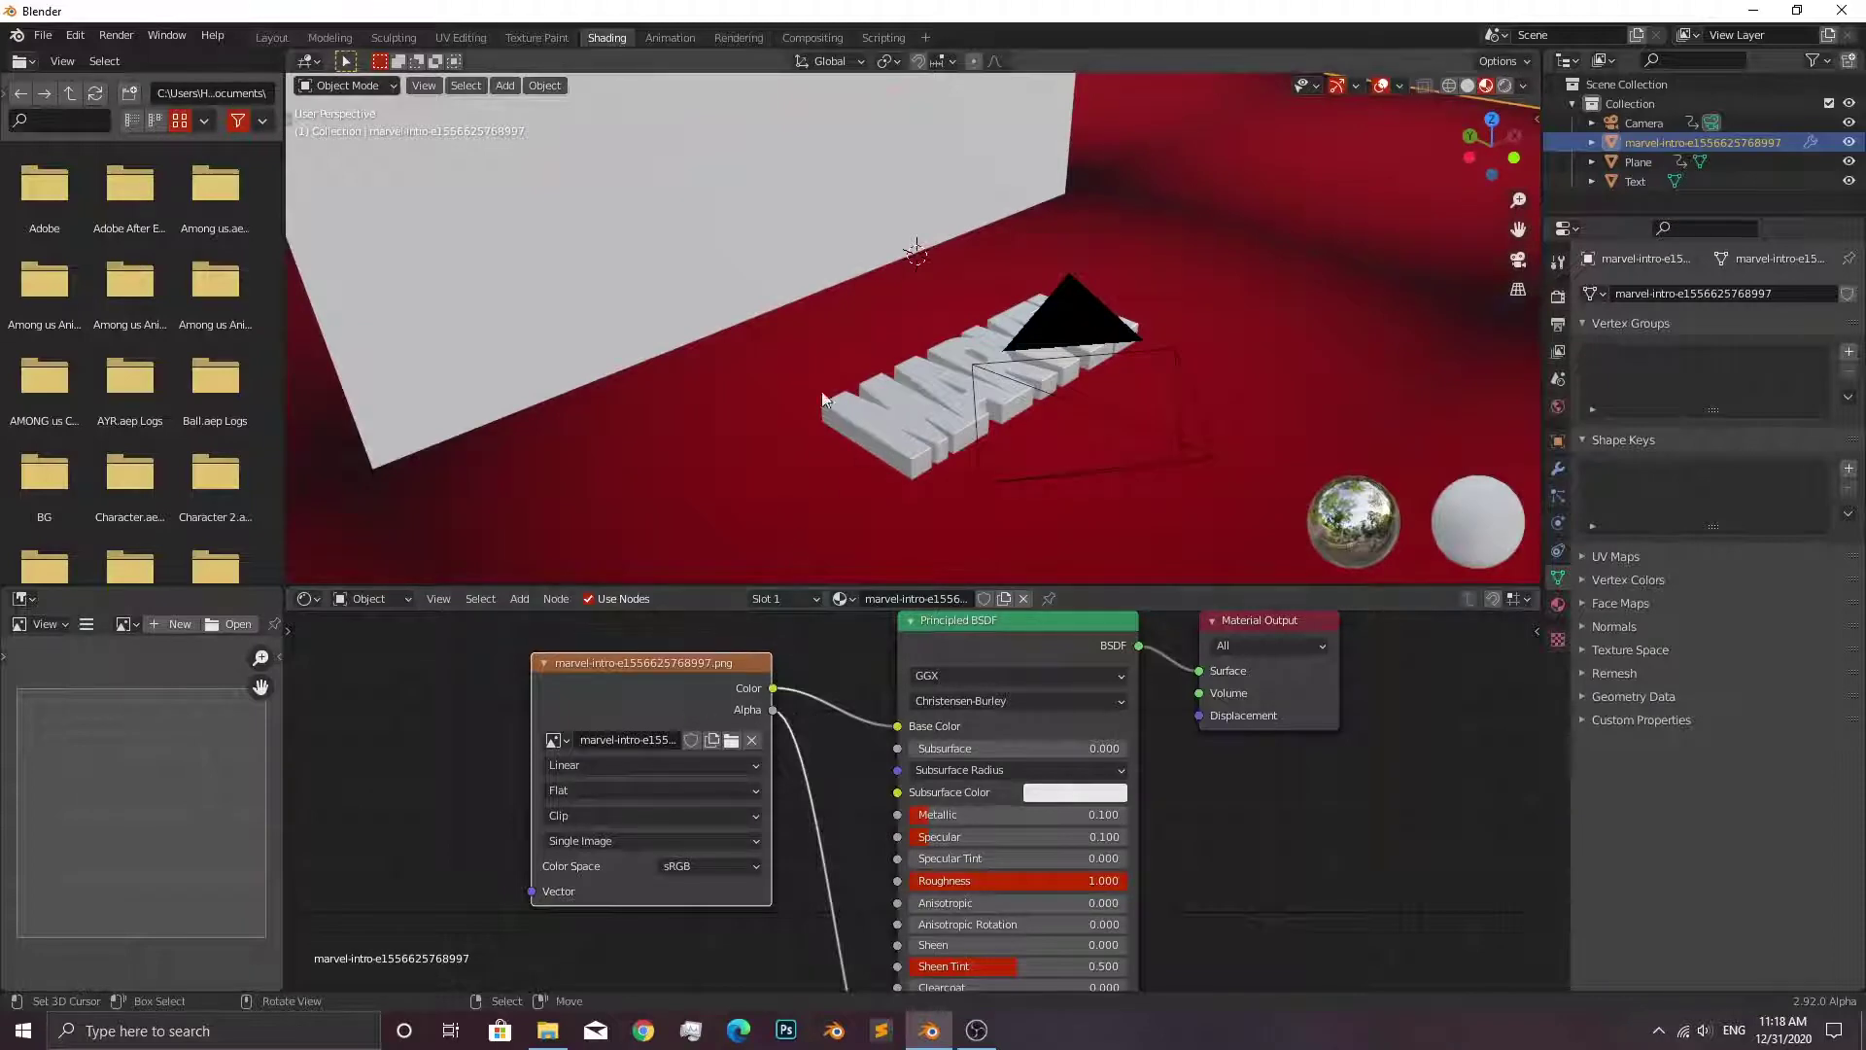
Give the wall plane a new material and drag Video_Marvel_Images.mp4 into its nodes.
mouse_move(742, 340)
ctrl+middle_down()
mouse_move(873, 342)
mouse_move(797, 230)
ctrl+middle_up()
click(797, 230)
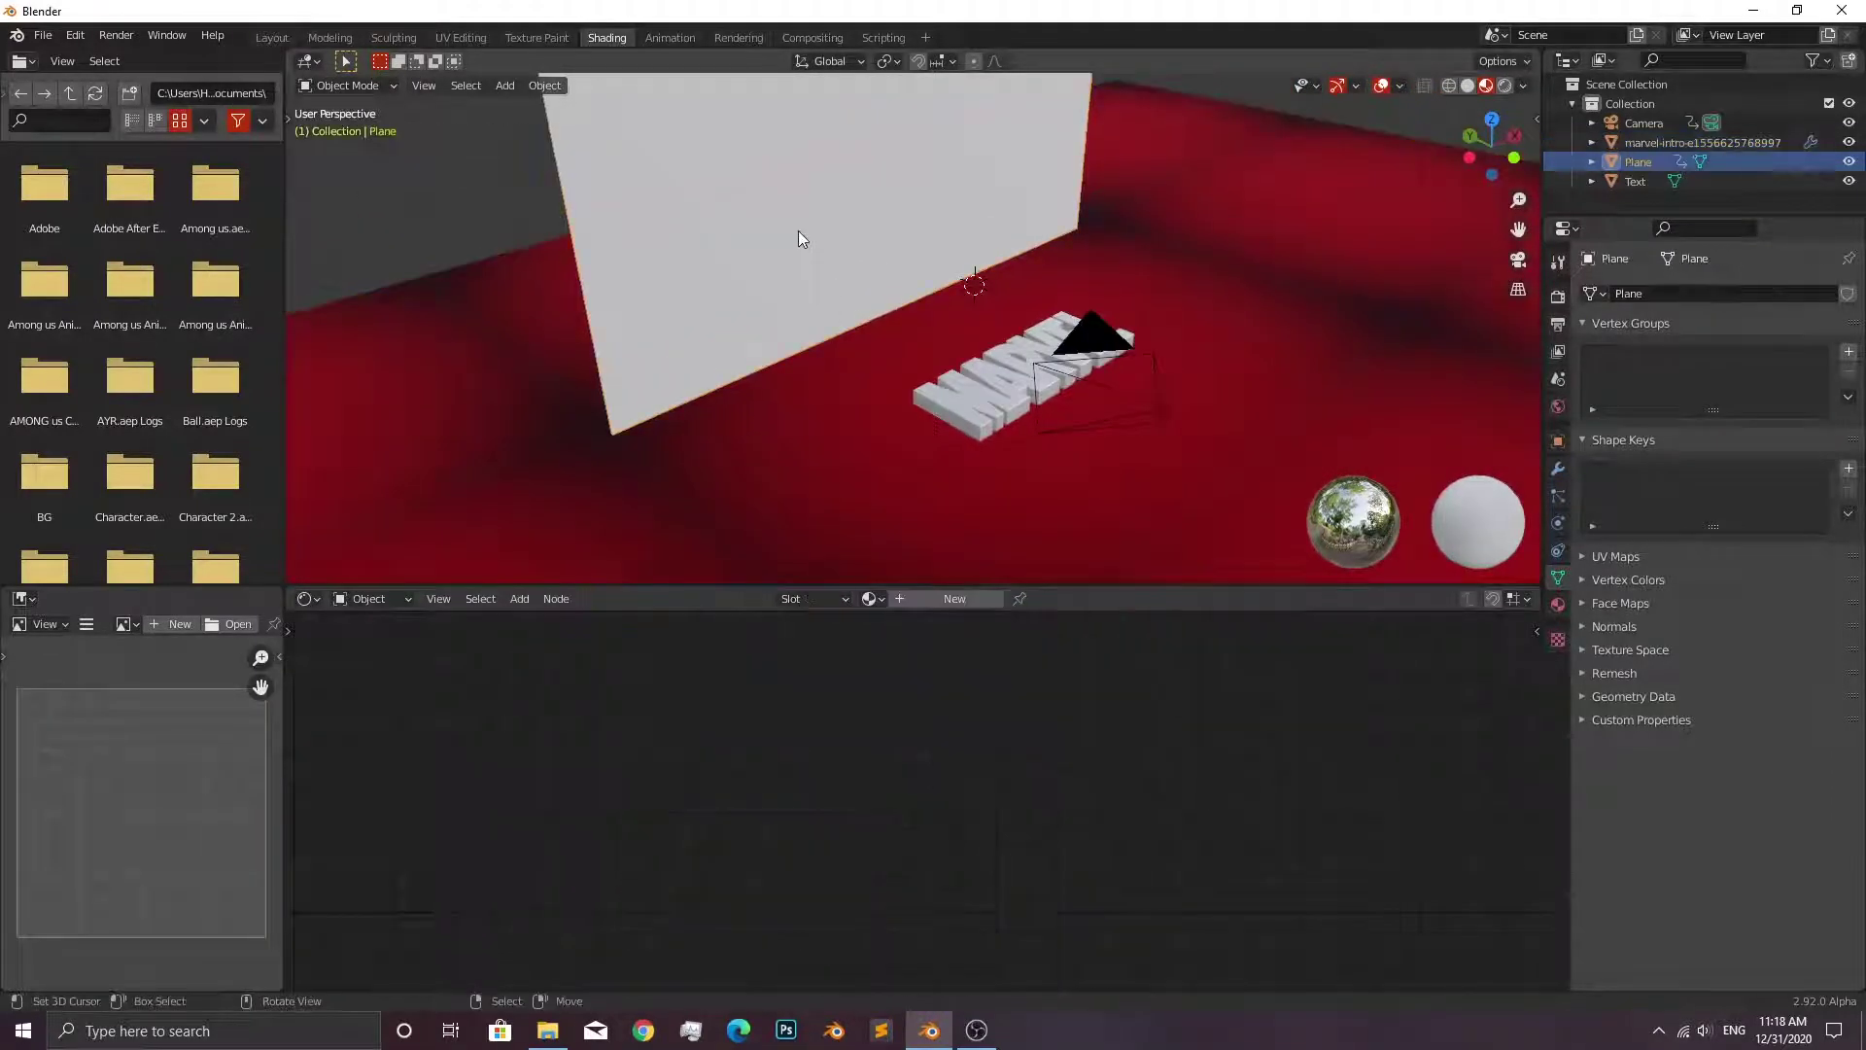
click(937, 600)
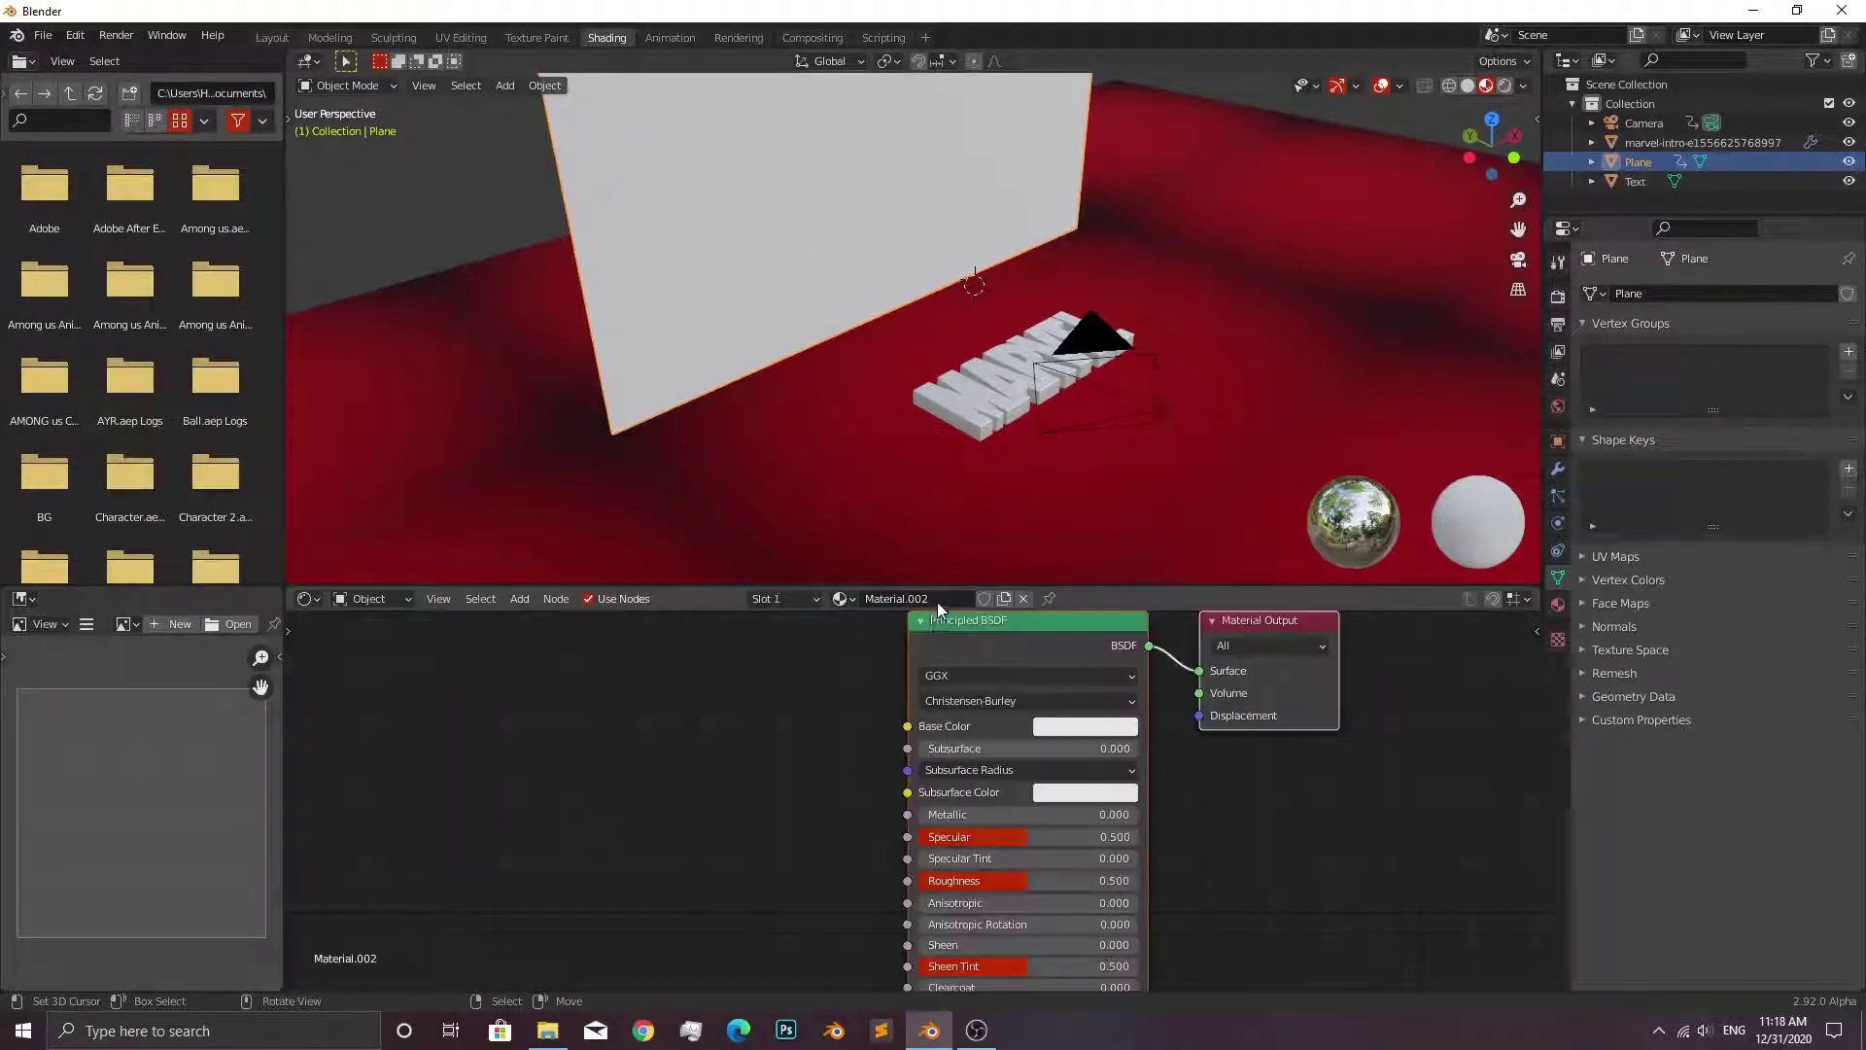
scroll(763, 709, down, 2)
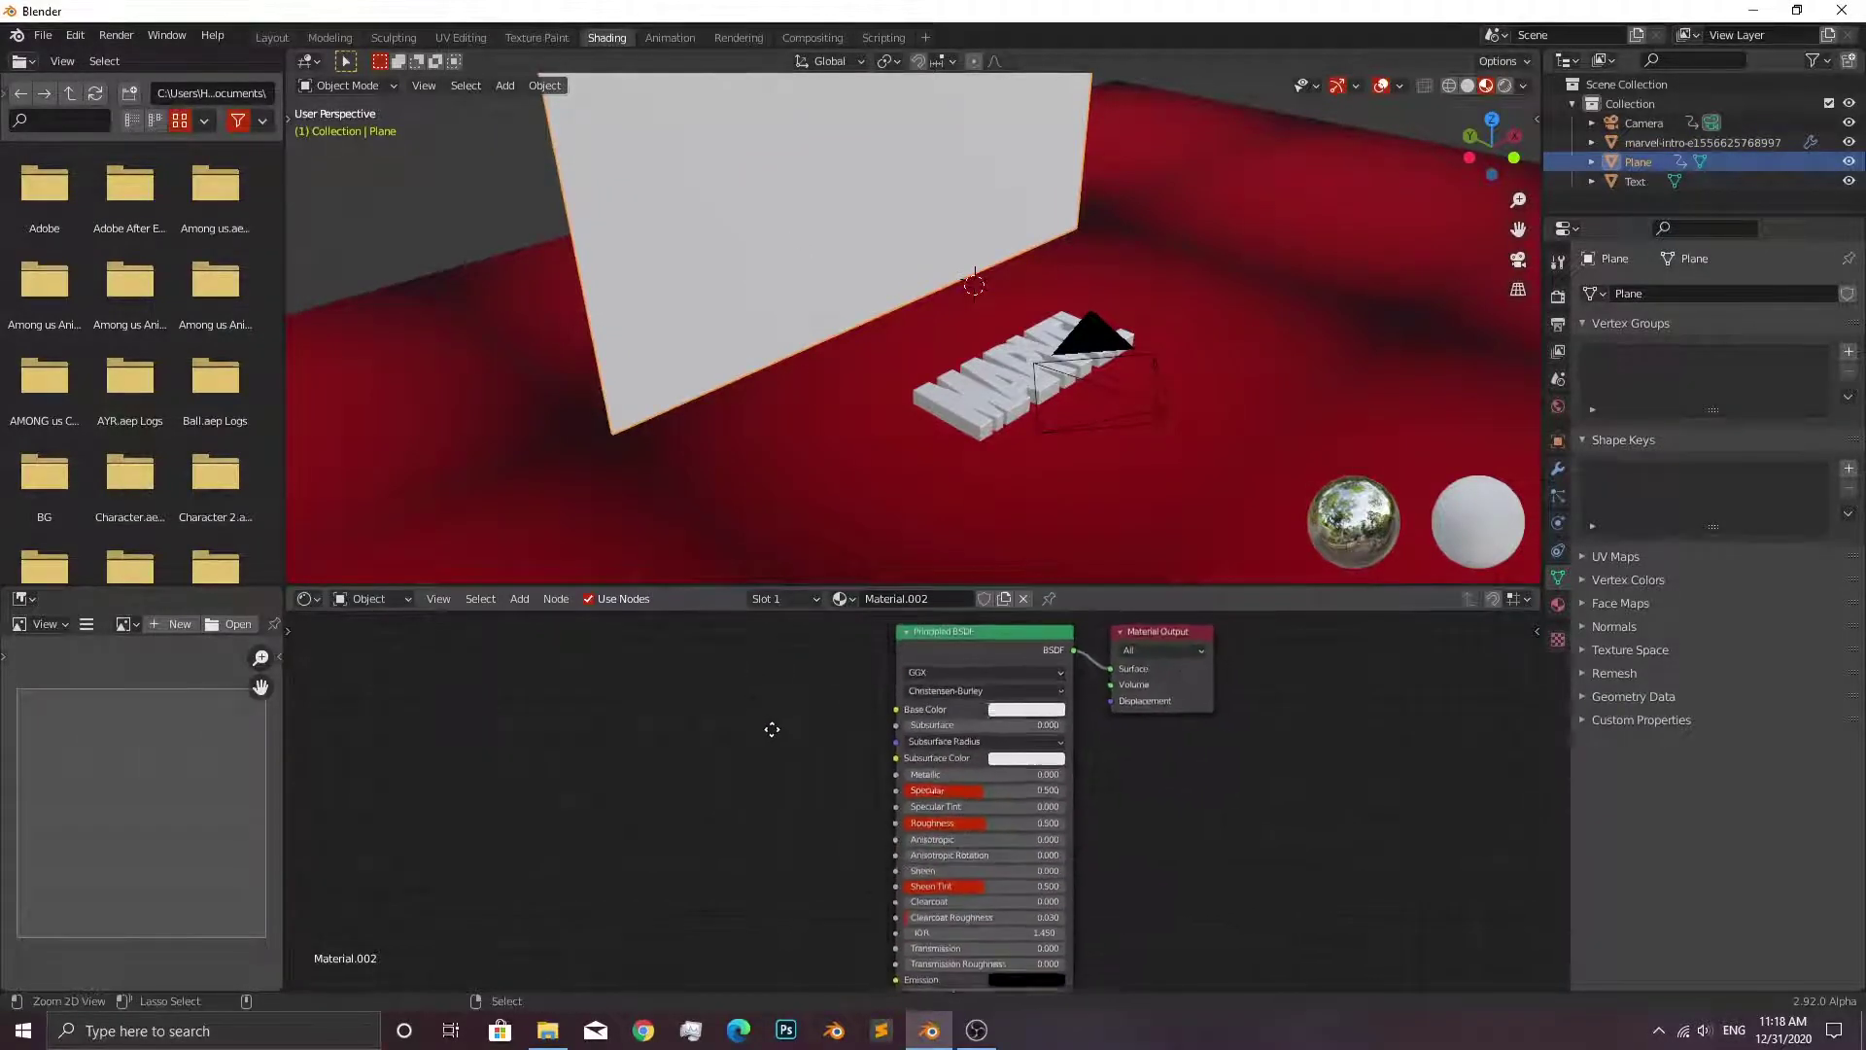
click(547, 1031)
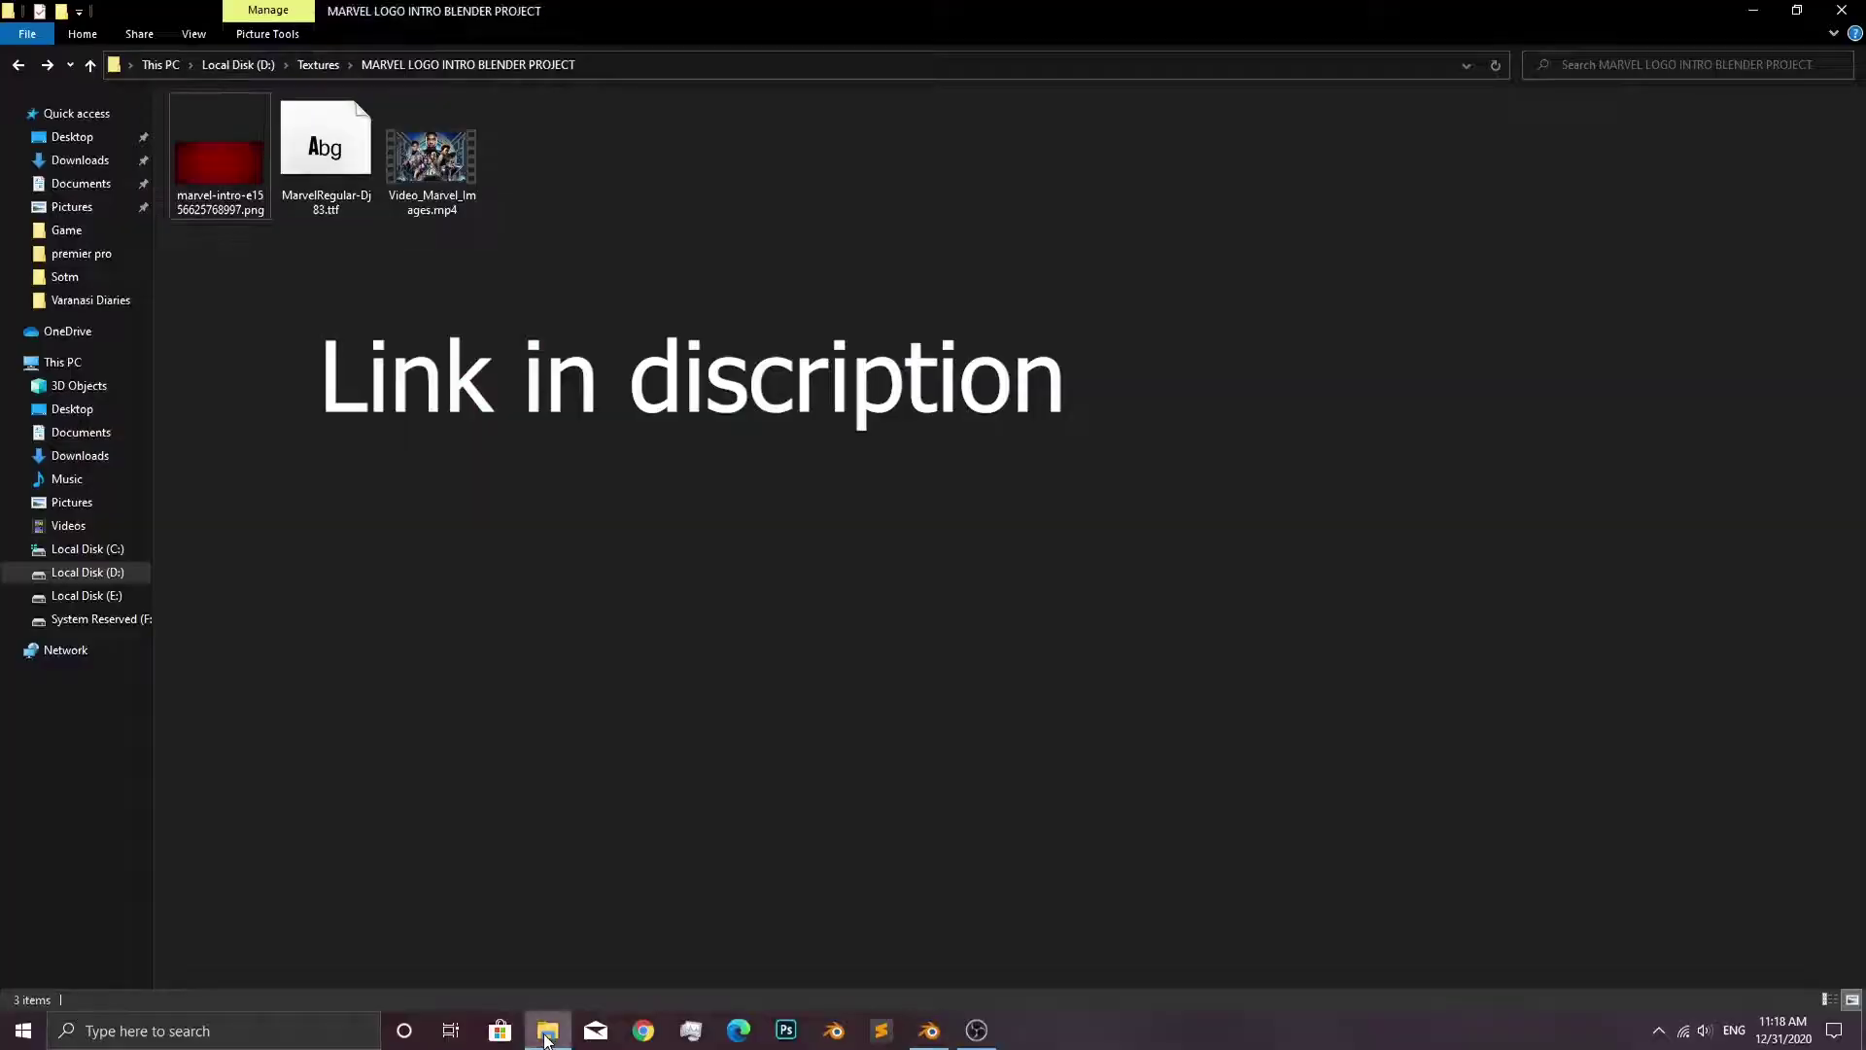
click(432, 156)
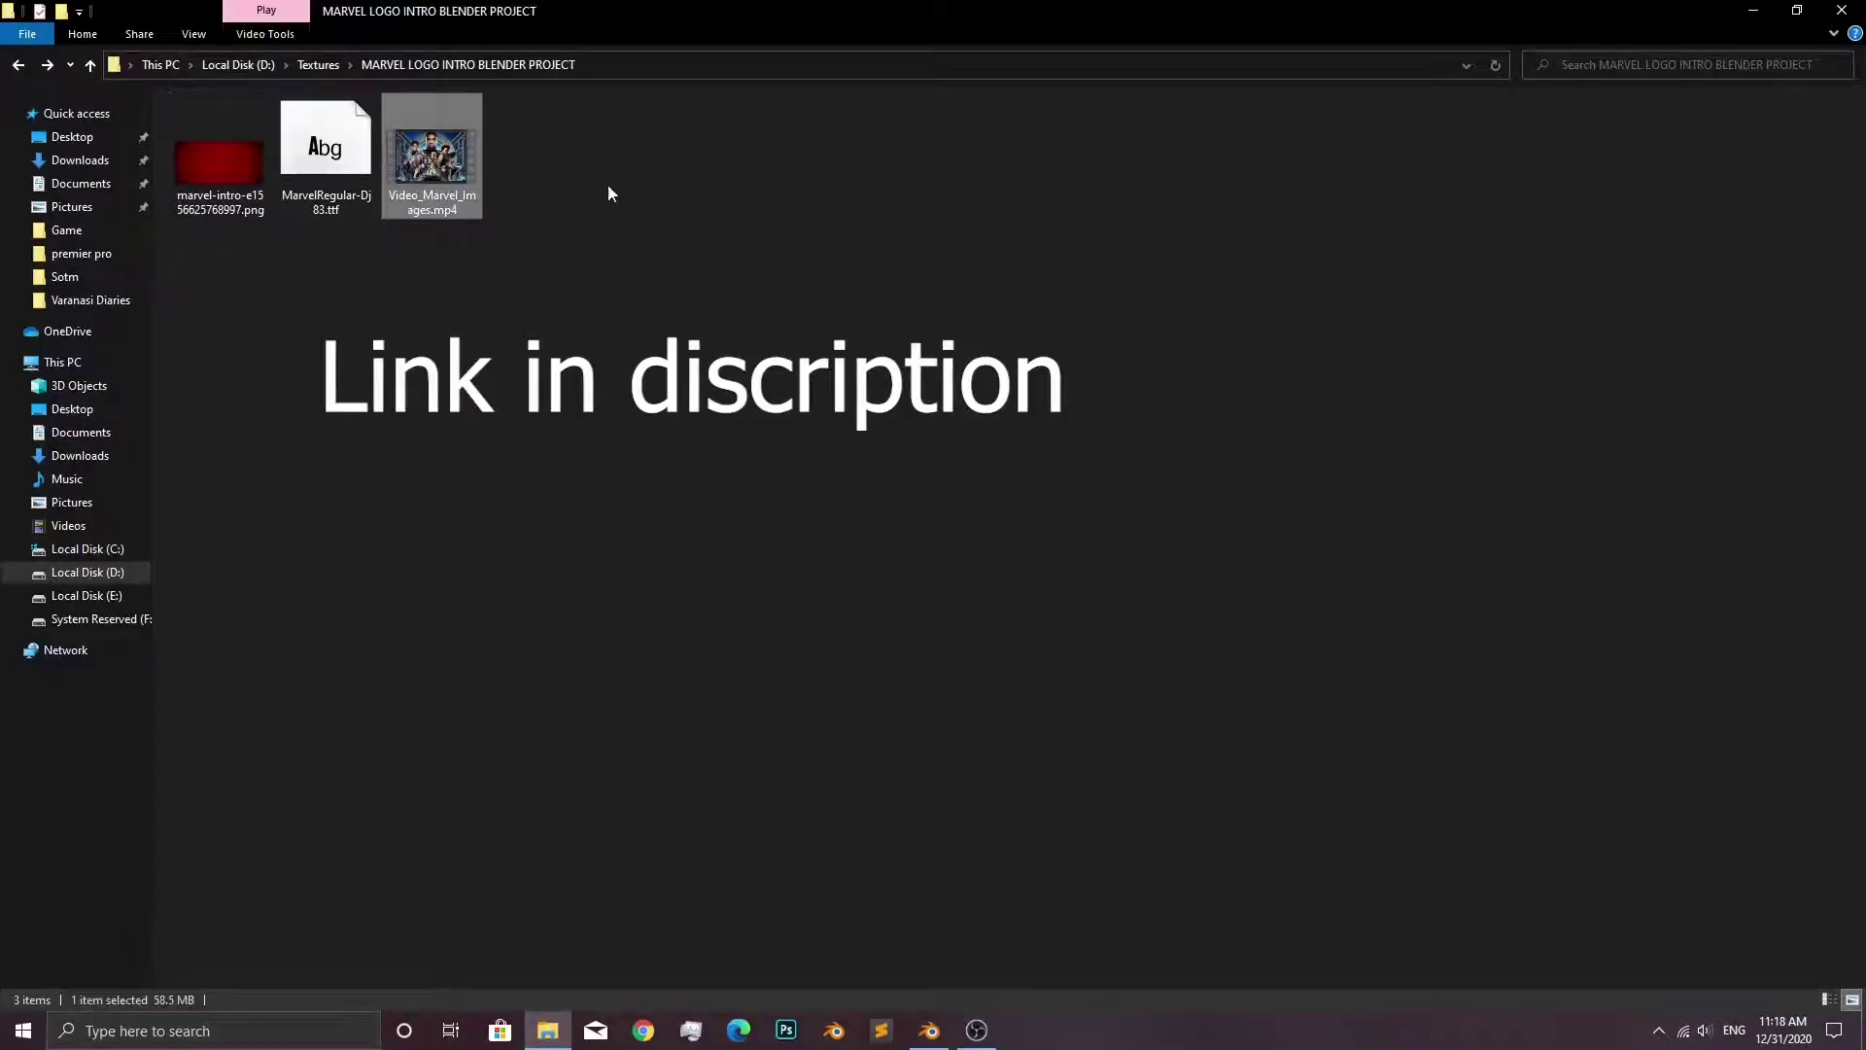
drag(440, 155, 678, 756)
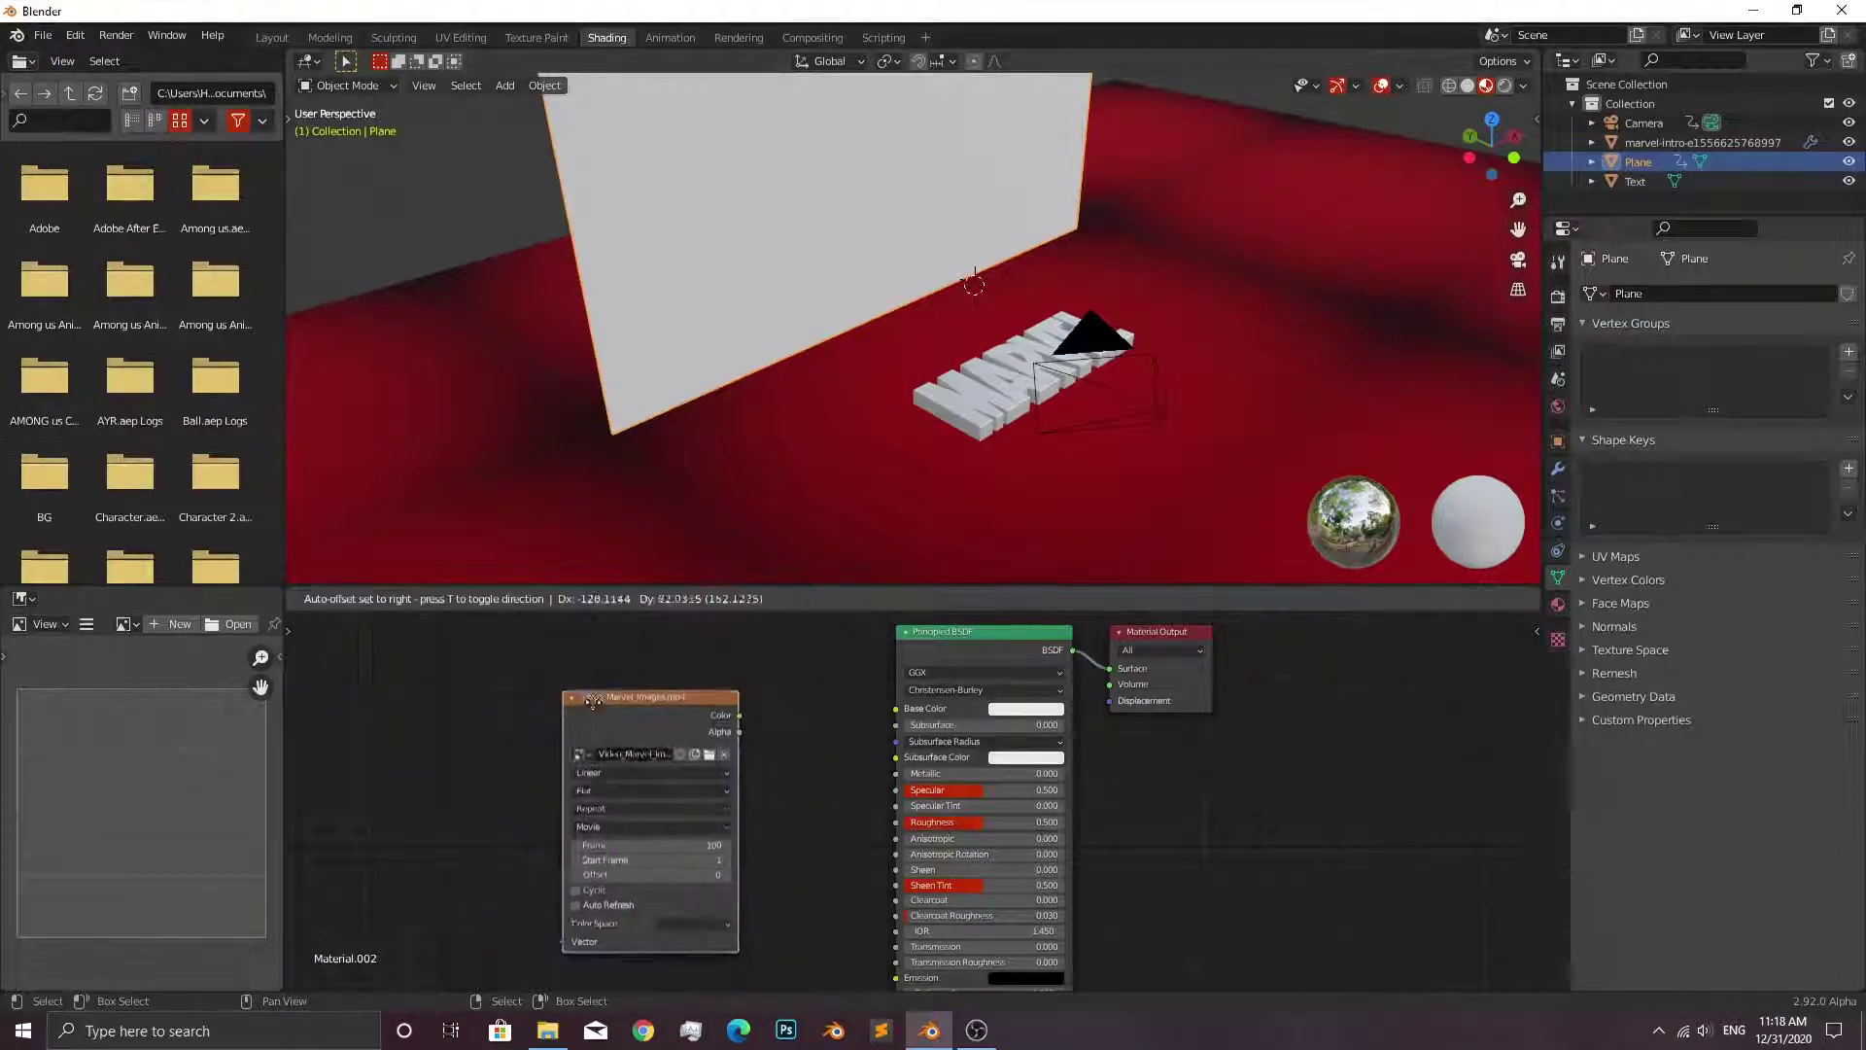
Connect the video texture's Color output to the Principled BSDF Base Color.
click(544, 701)
drag(679, 703, 896, 714)
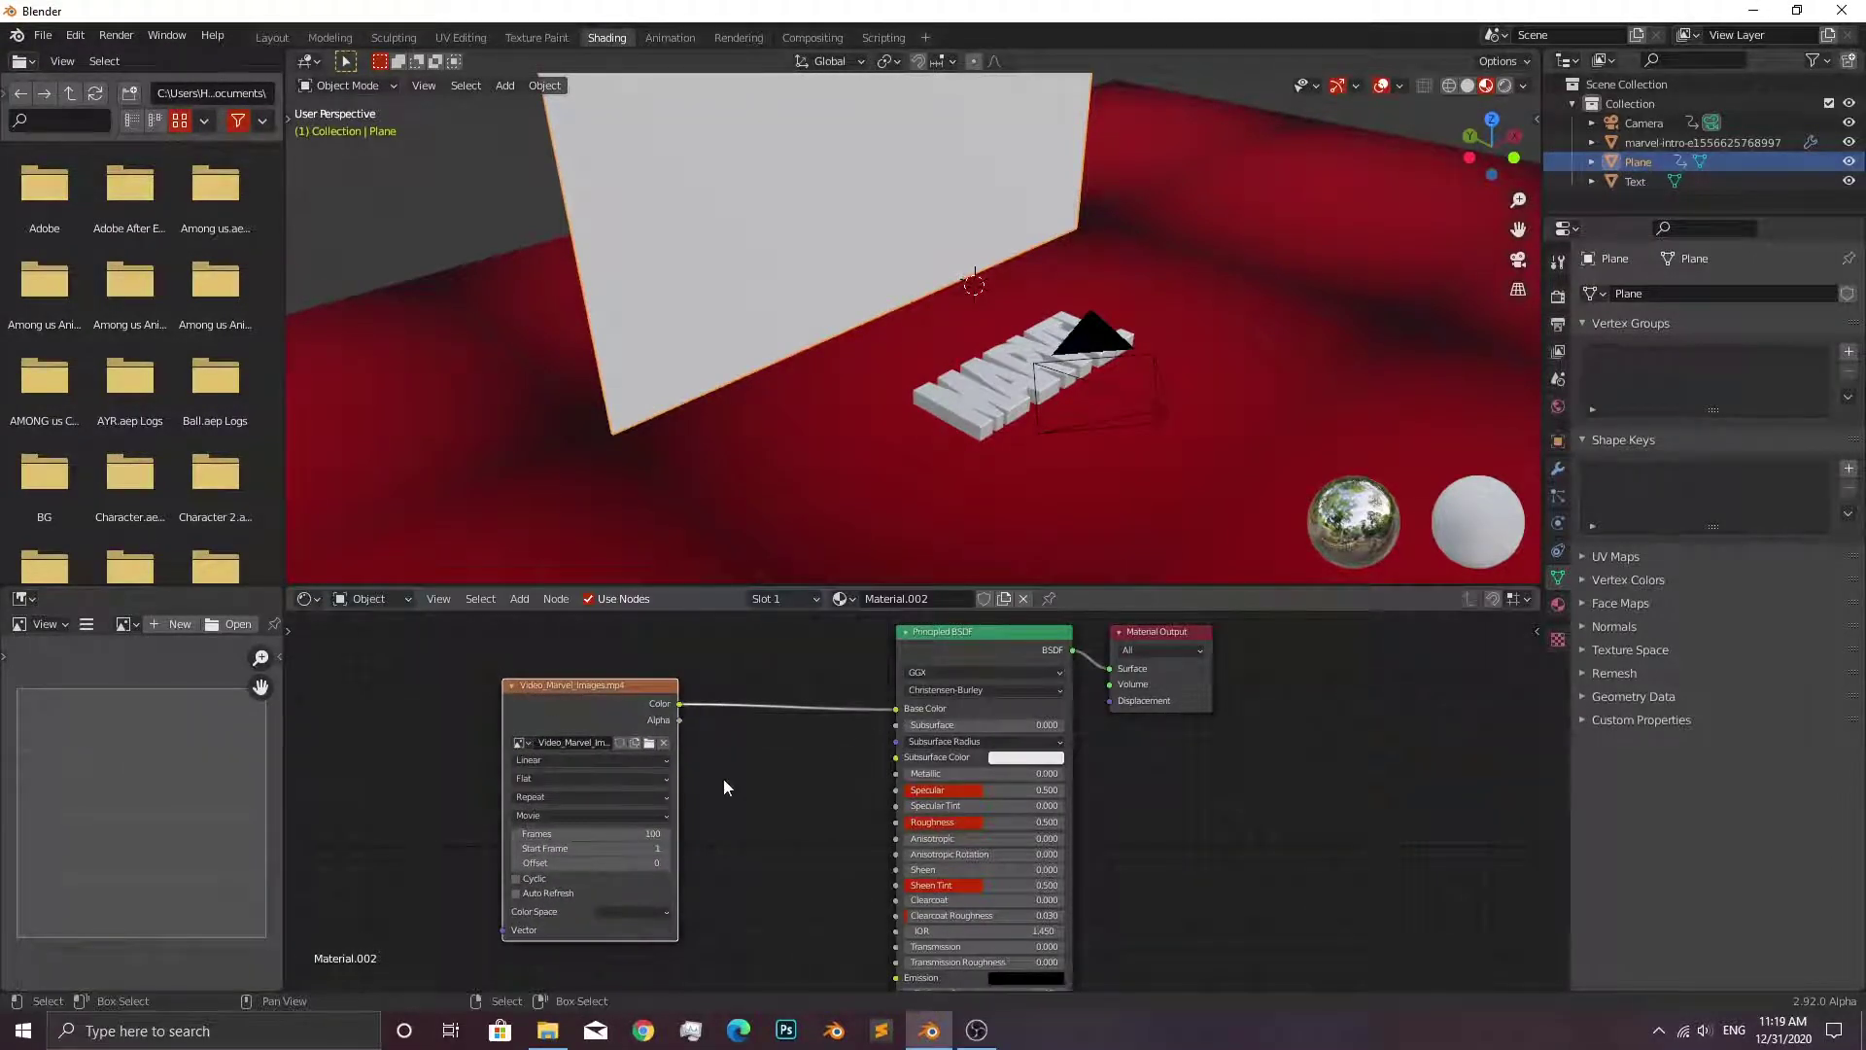
mouse_move(801, 490)
middle_down()
mouse_move(736, 453)
mouse_move(840, 319)
middle_up()
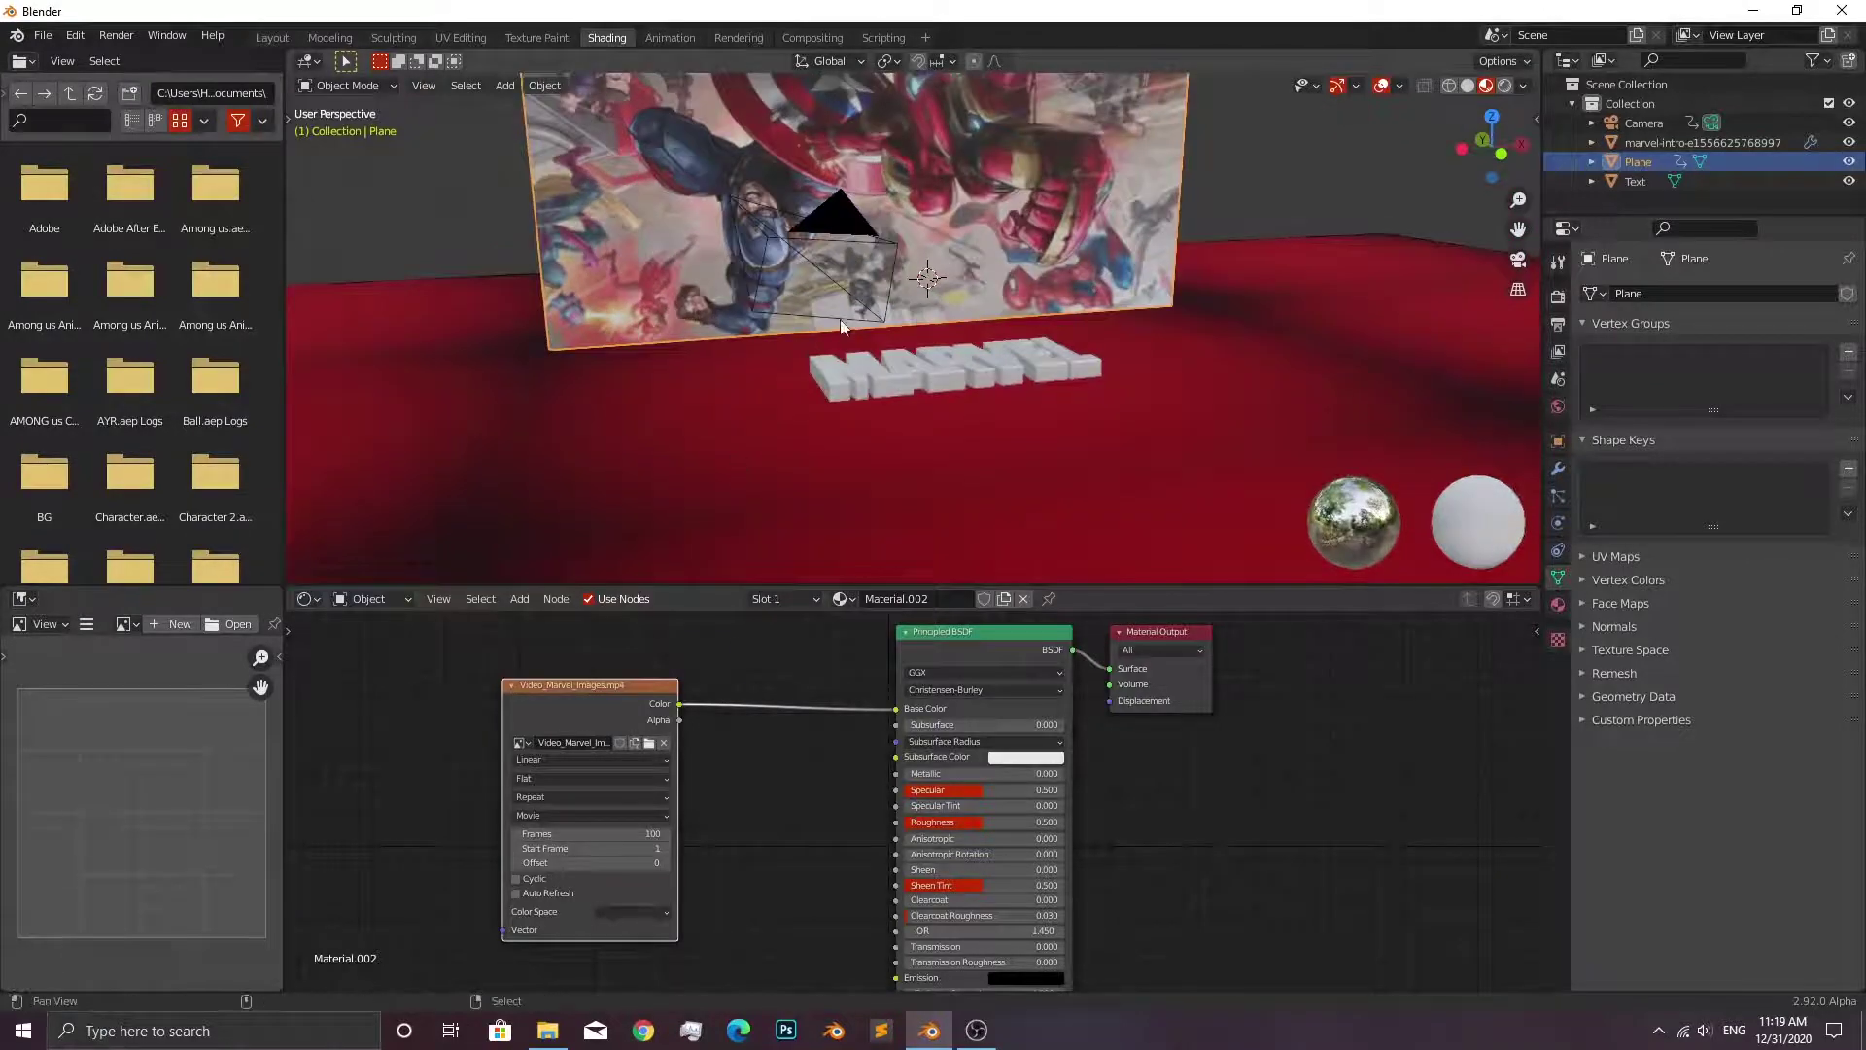
scroll(842, 389, up, 2)
Unwrap the wall mesh with Smart UV Project in Edit Mode.
key(Tab)
key(u)
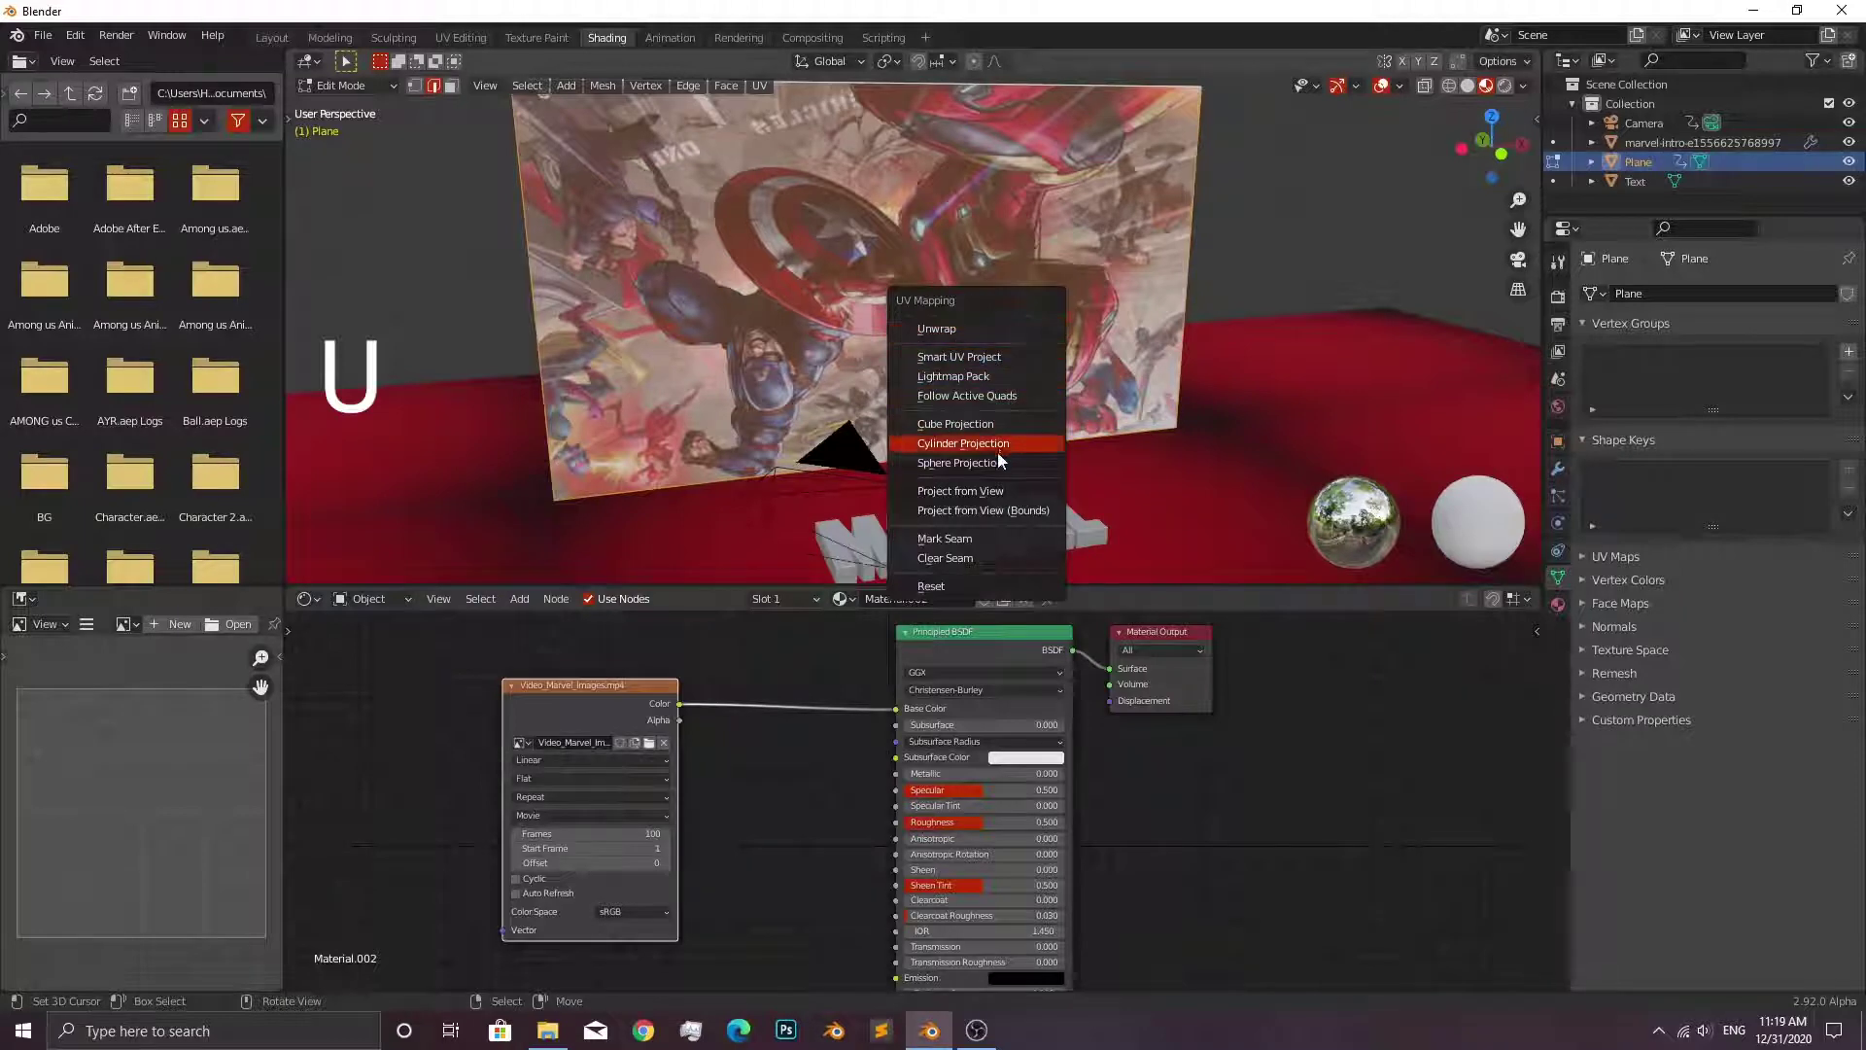
click(972, 358)
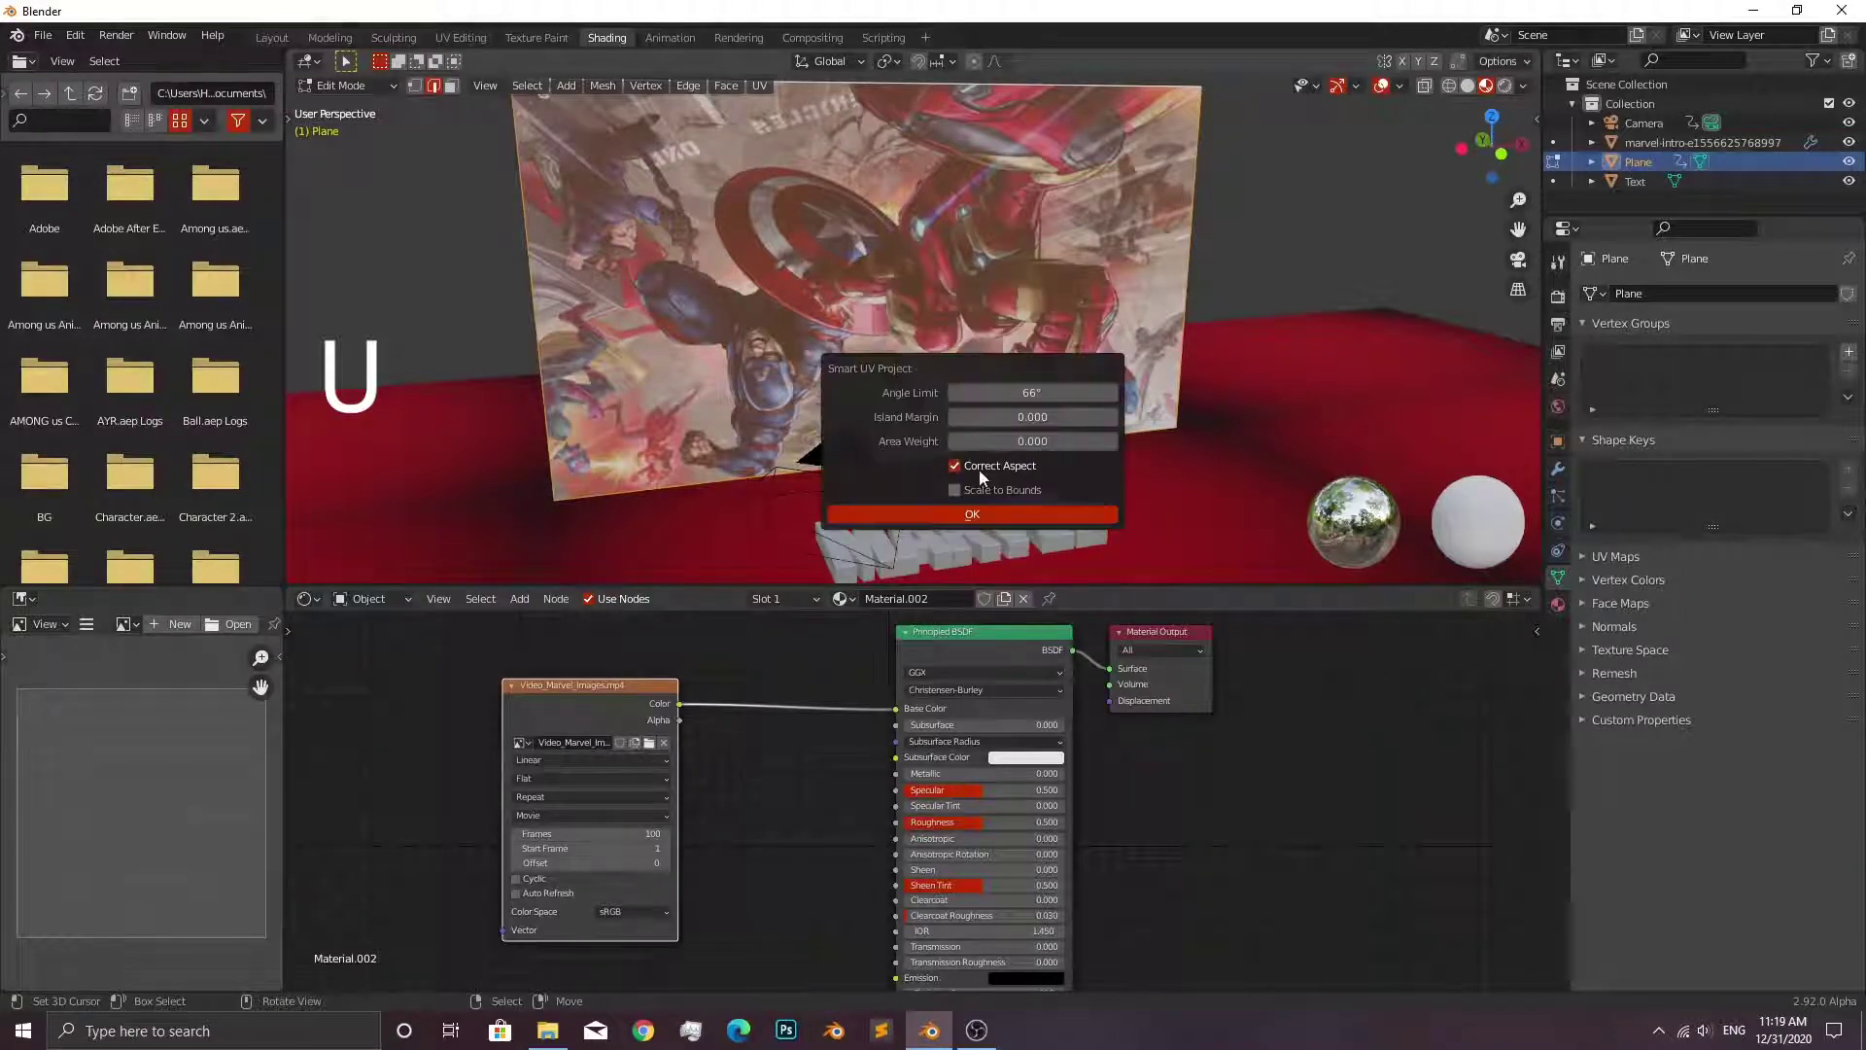
click(982, 513)
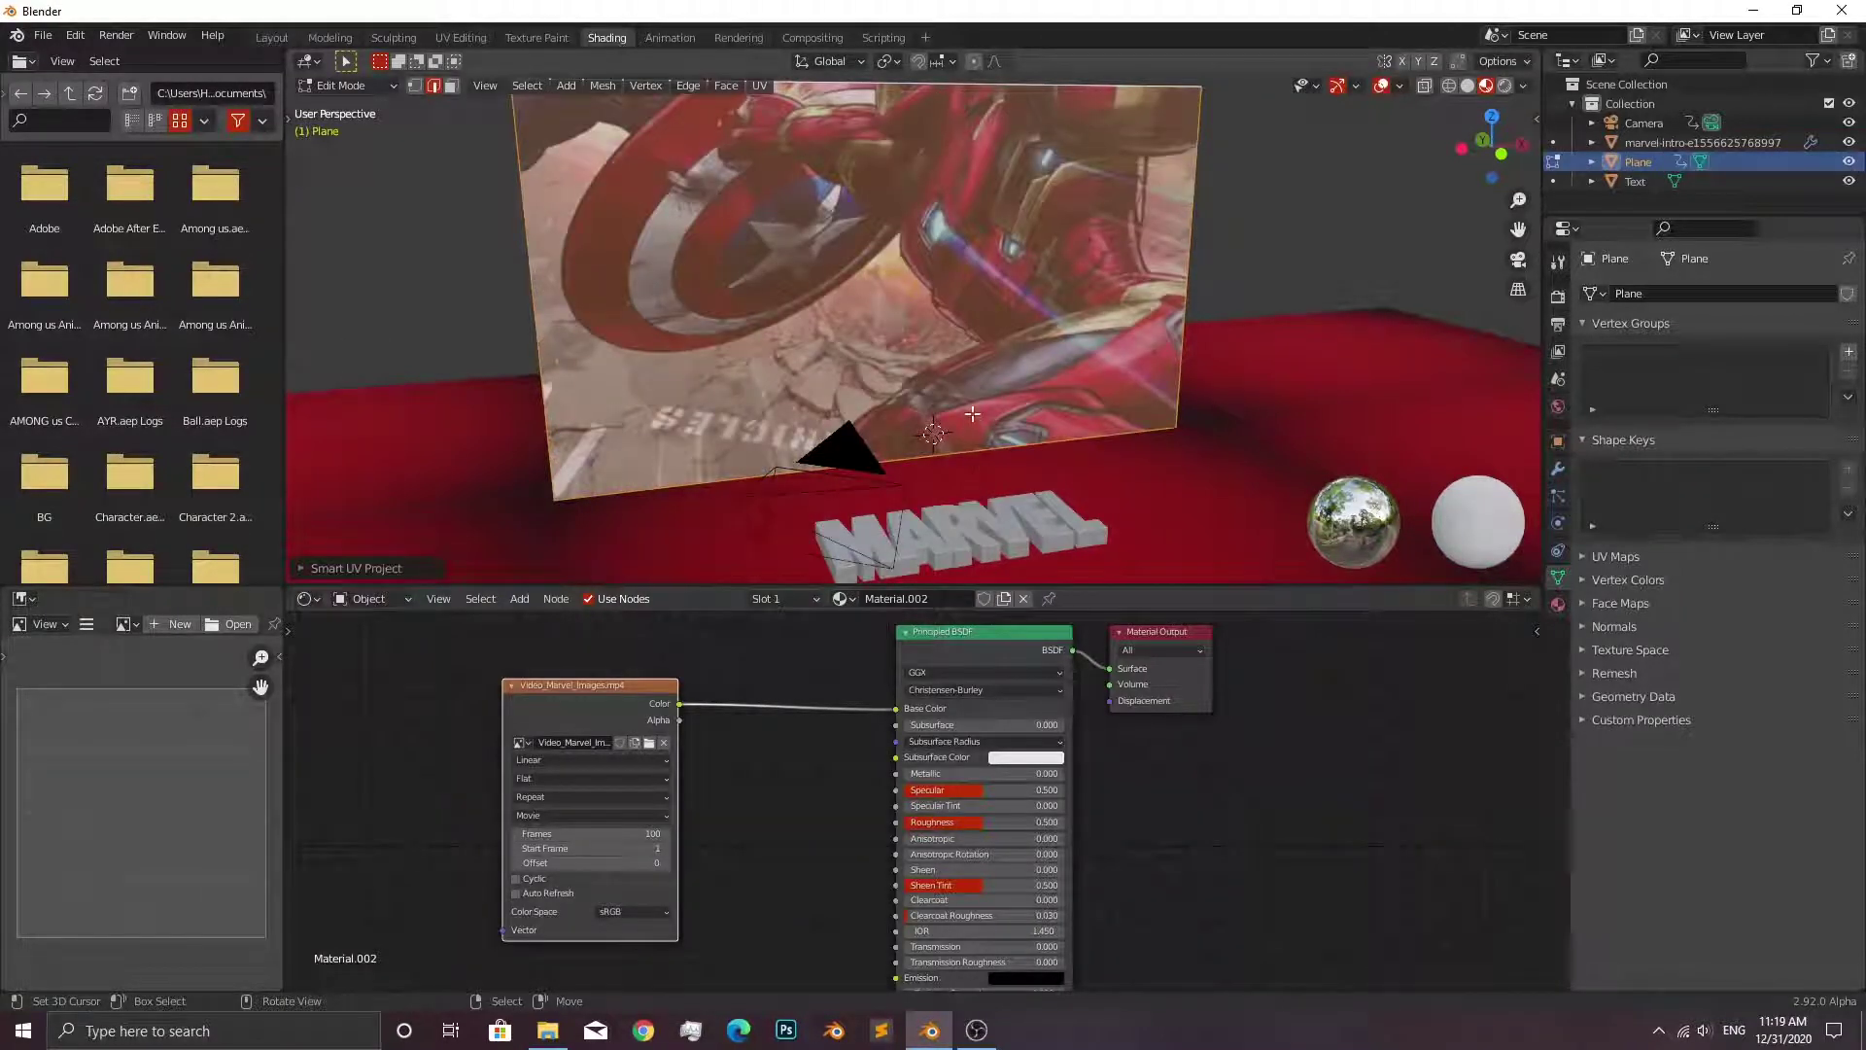
key(Tab)
middle_drag(1022, 422, 1011, 389)
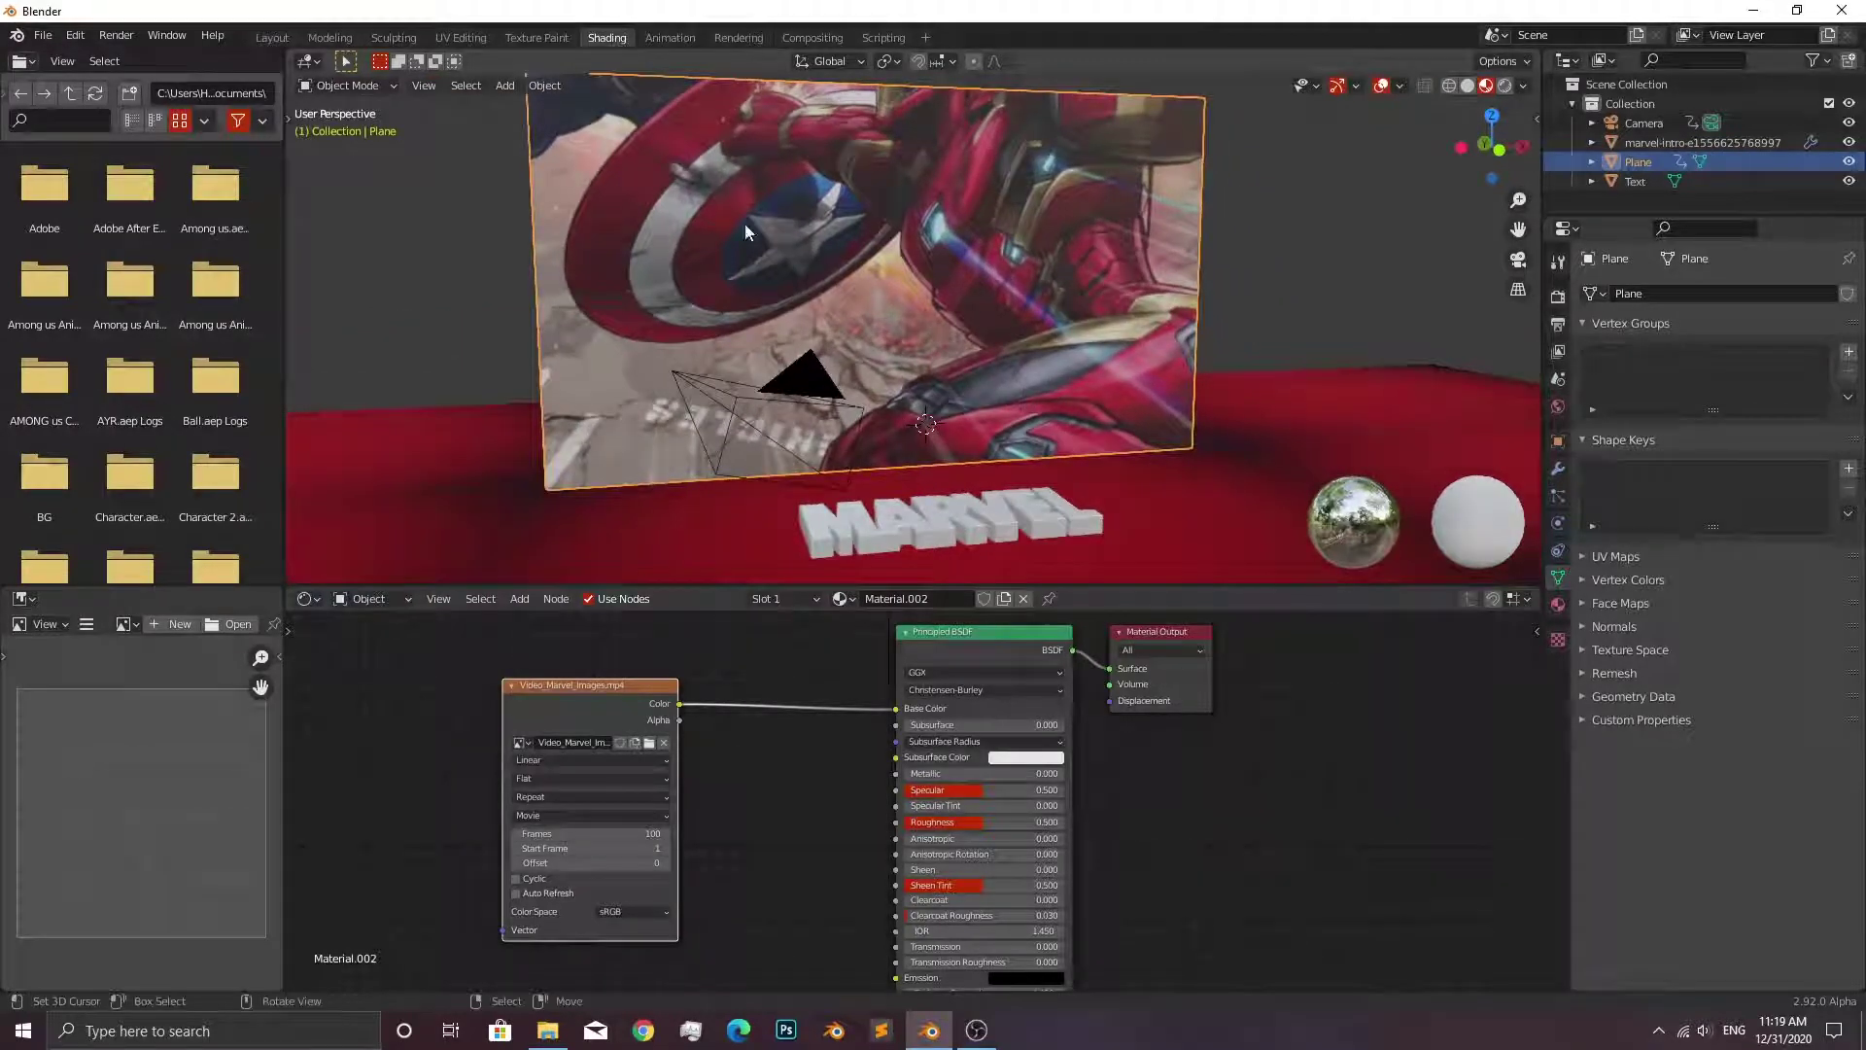
In UV Editing, project the wall's UVs from the front view.
click(480, 39)
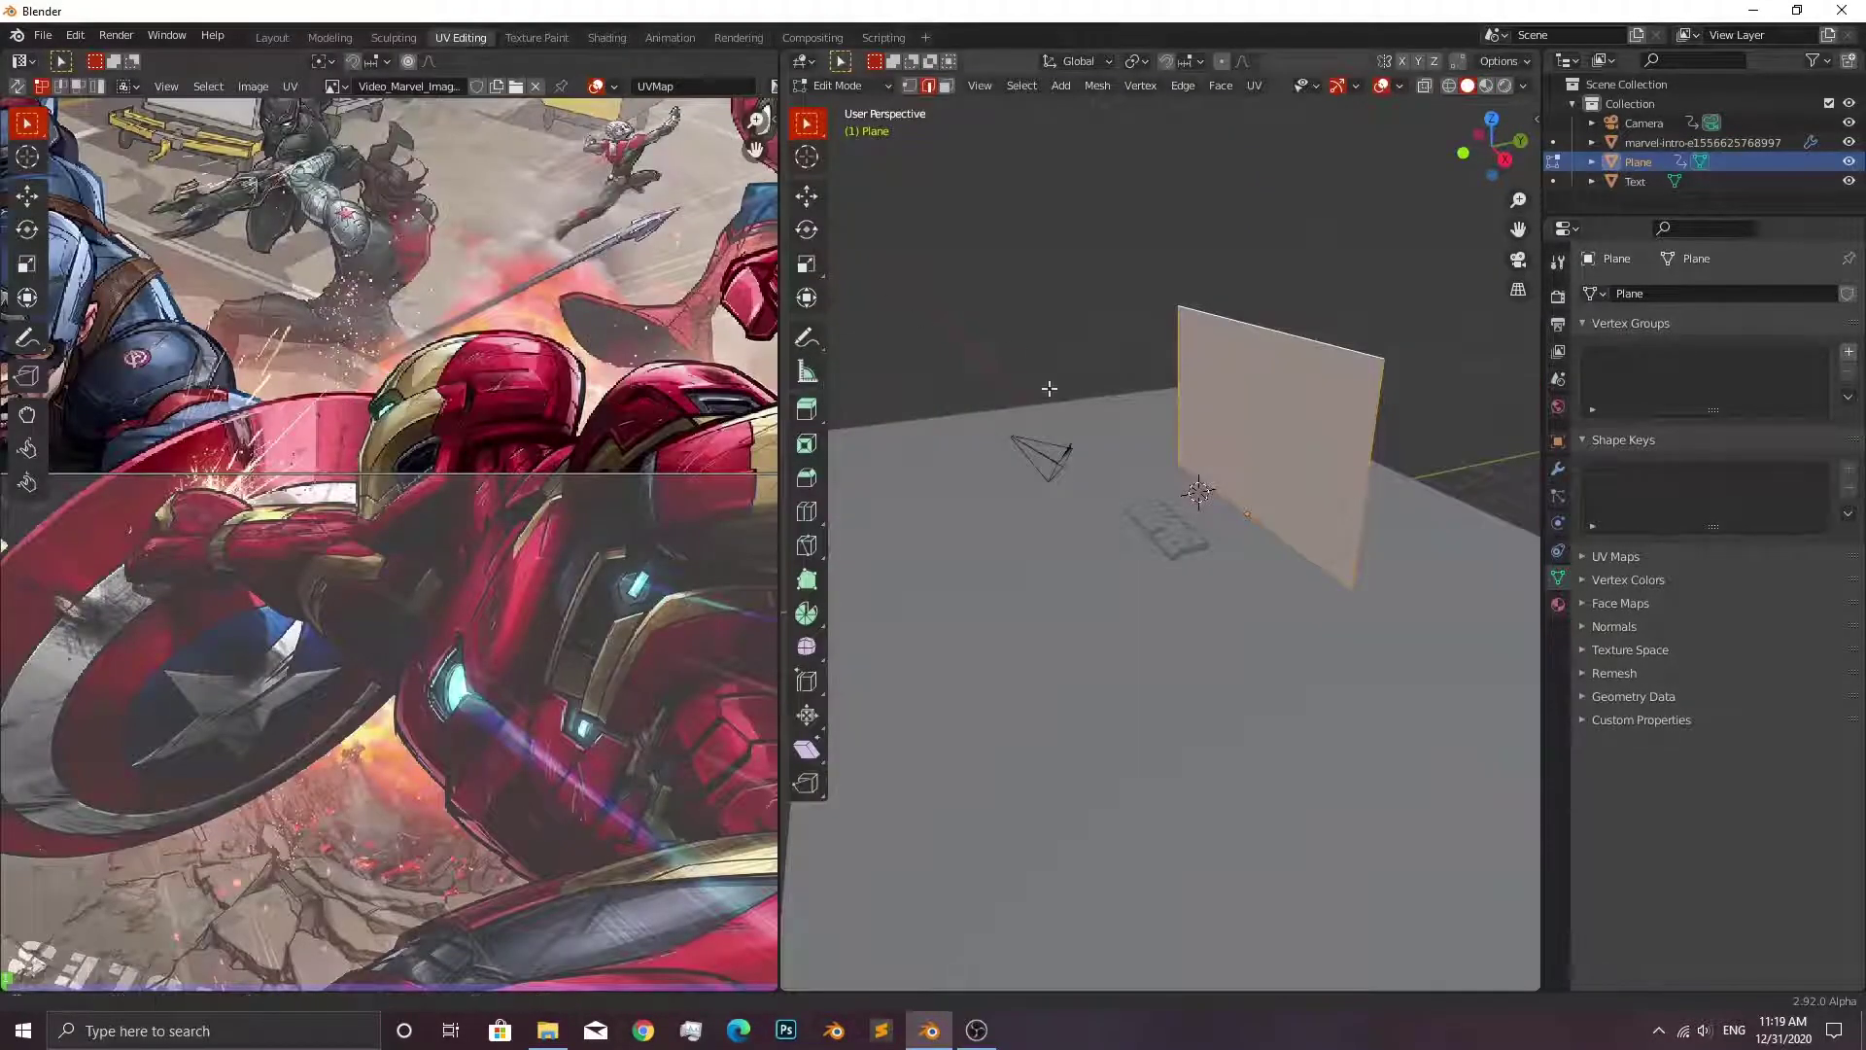
key(KP_1)
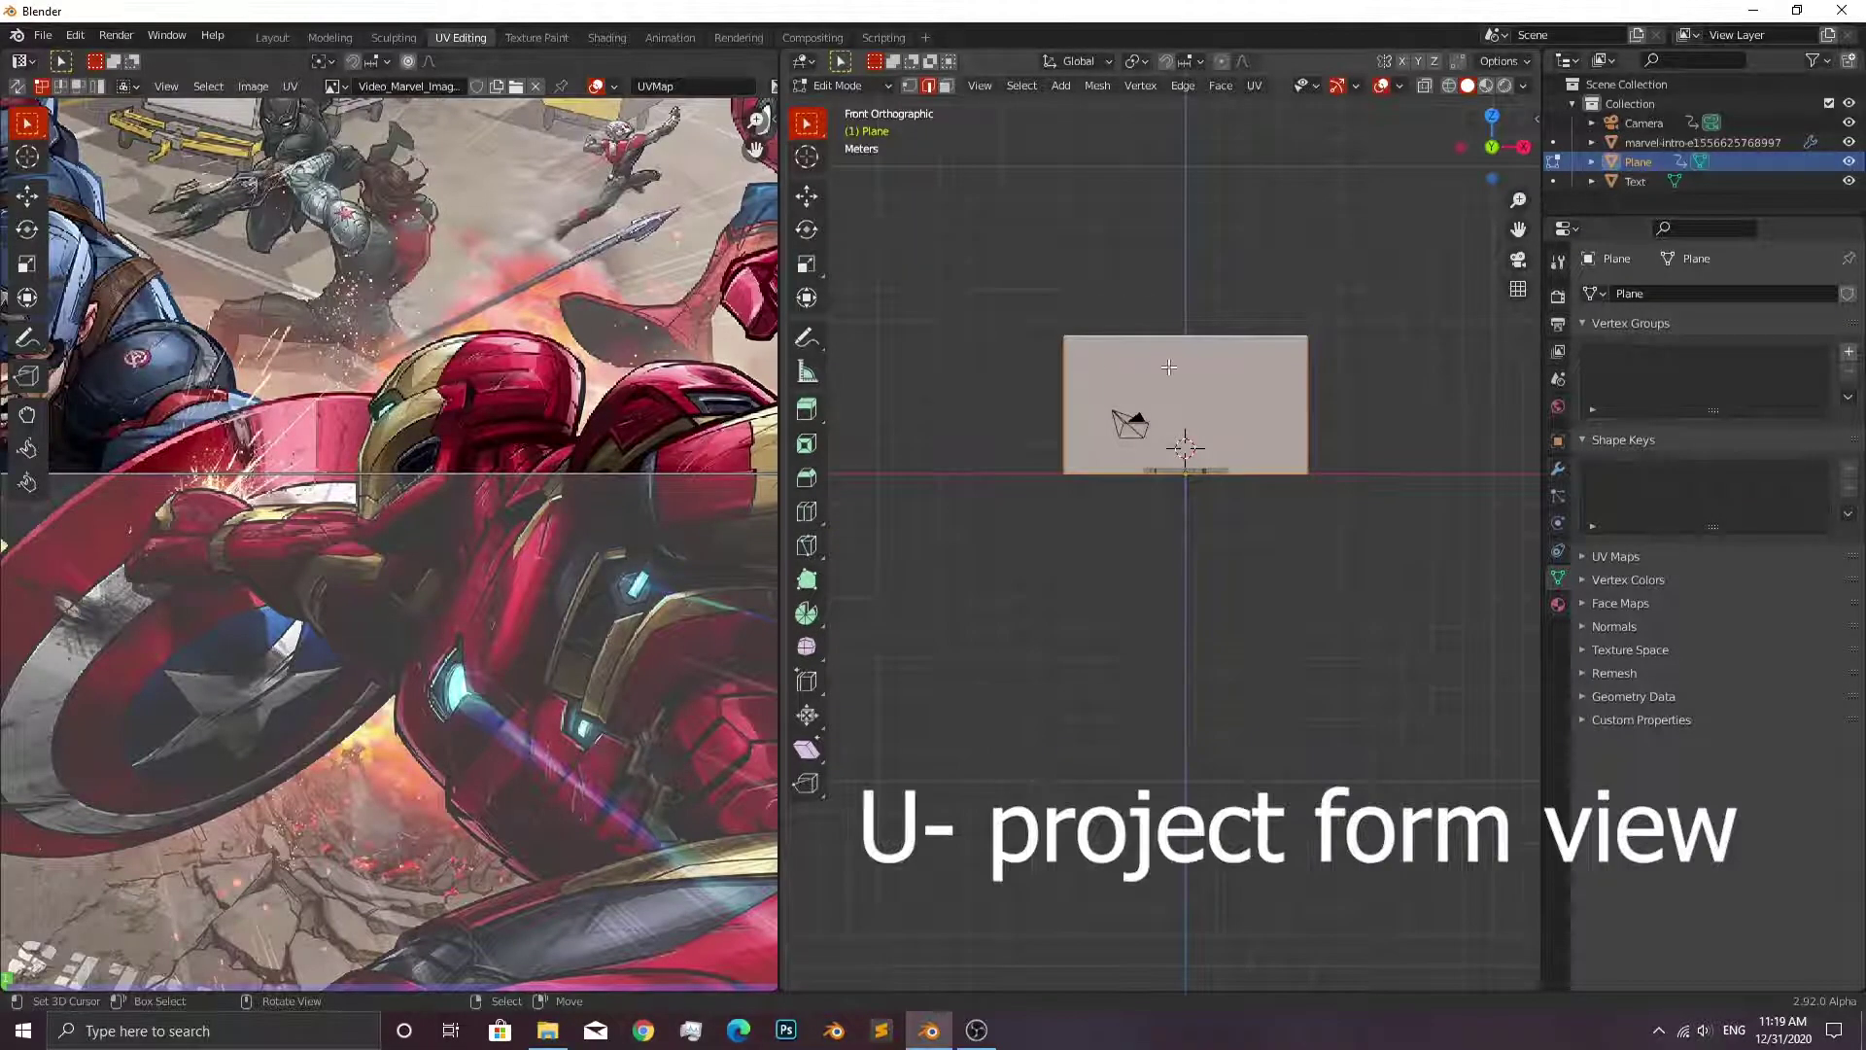
key(u)
click(1138, 504)
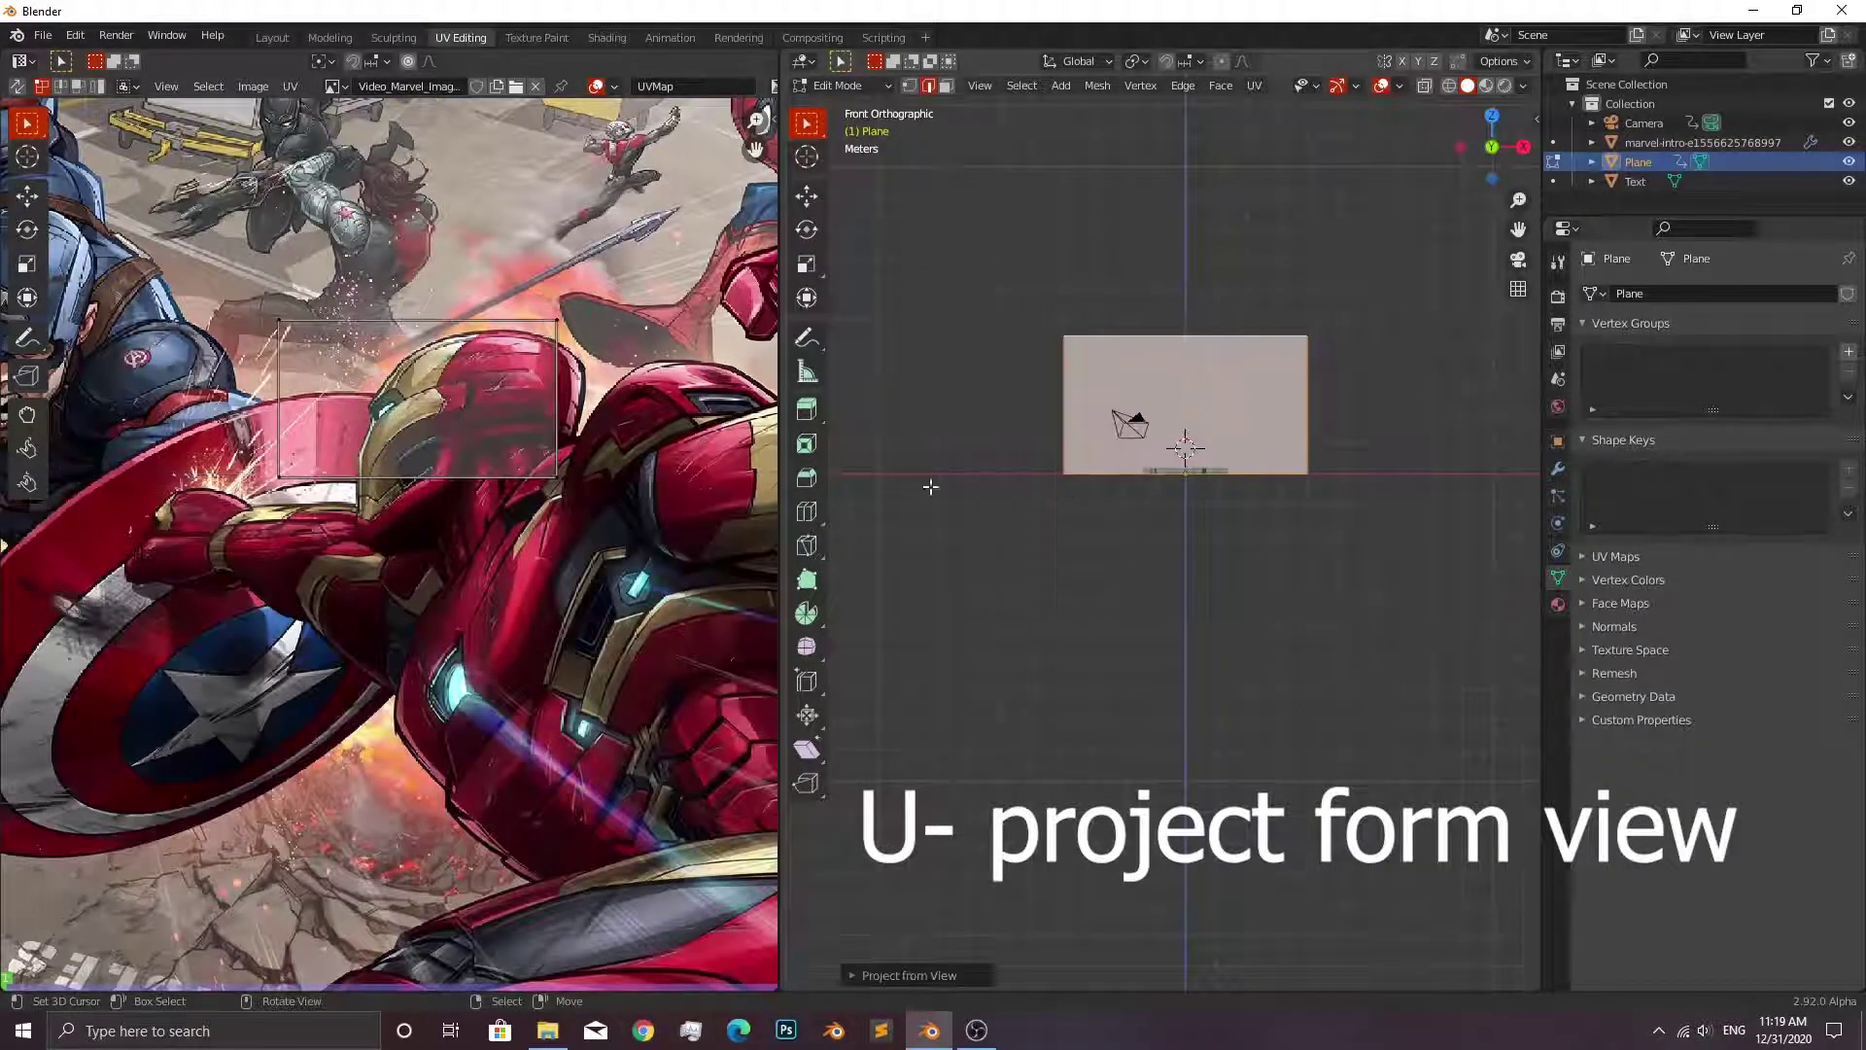
Scale and move all wall UVs so they cover the whole Marvel image.
scroll(638, 436, down, 3)
scroll(638, 435, down, 2)
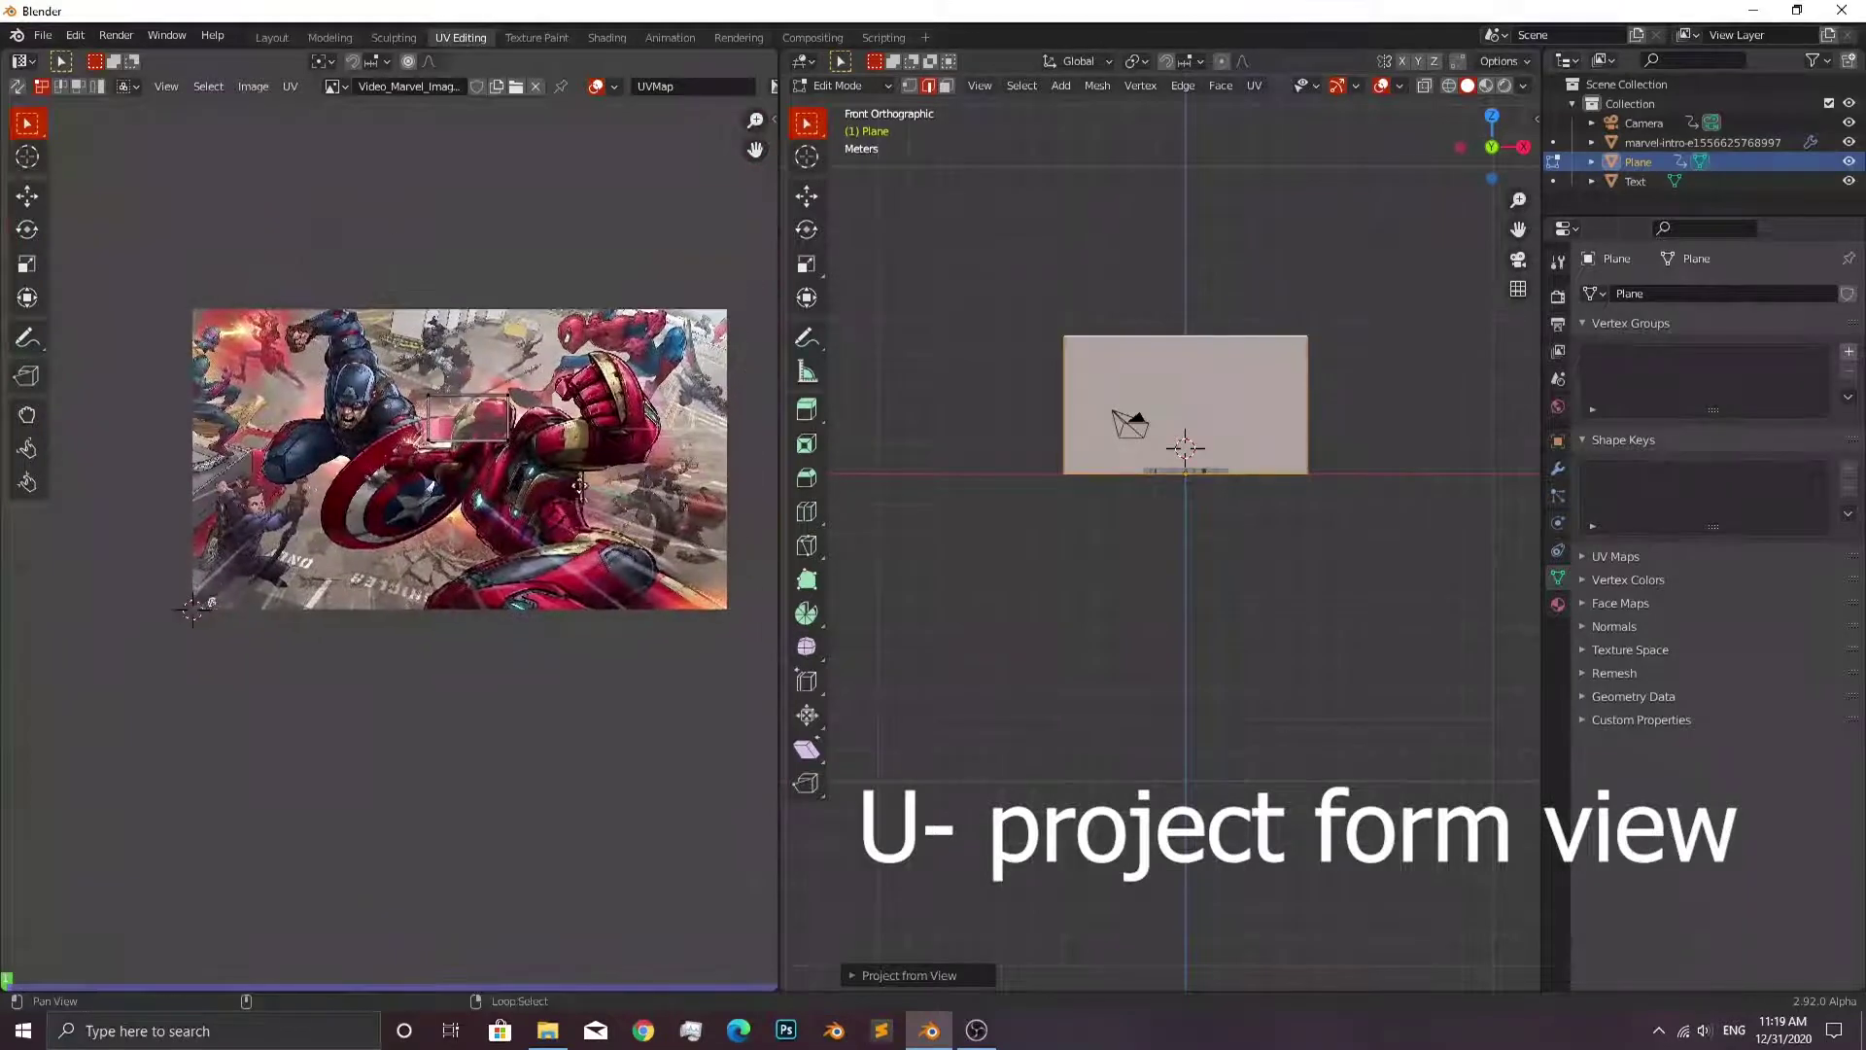
middle_drag(639, 435, 589, 508)
key(a)
key(s)
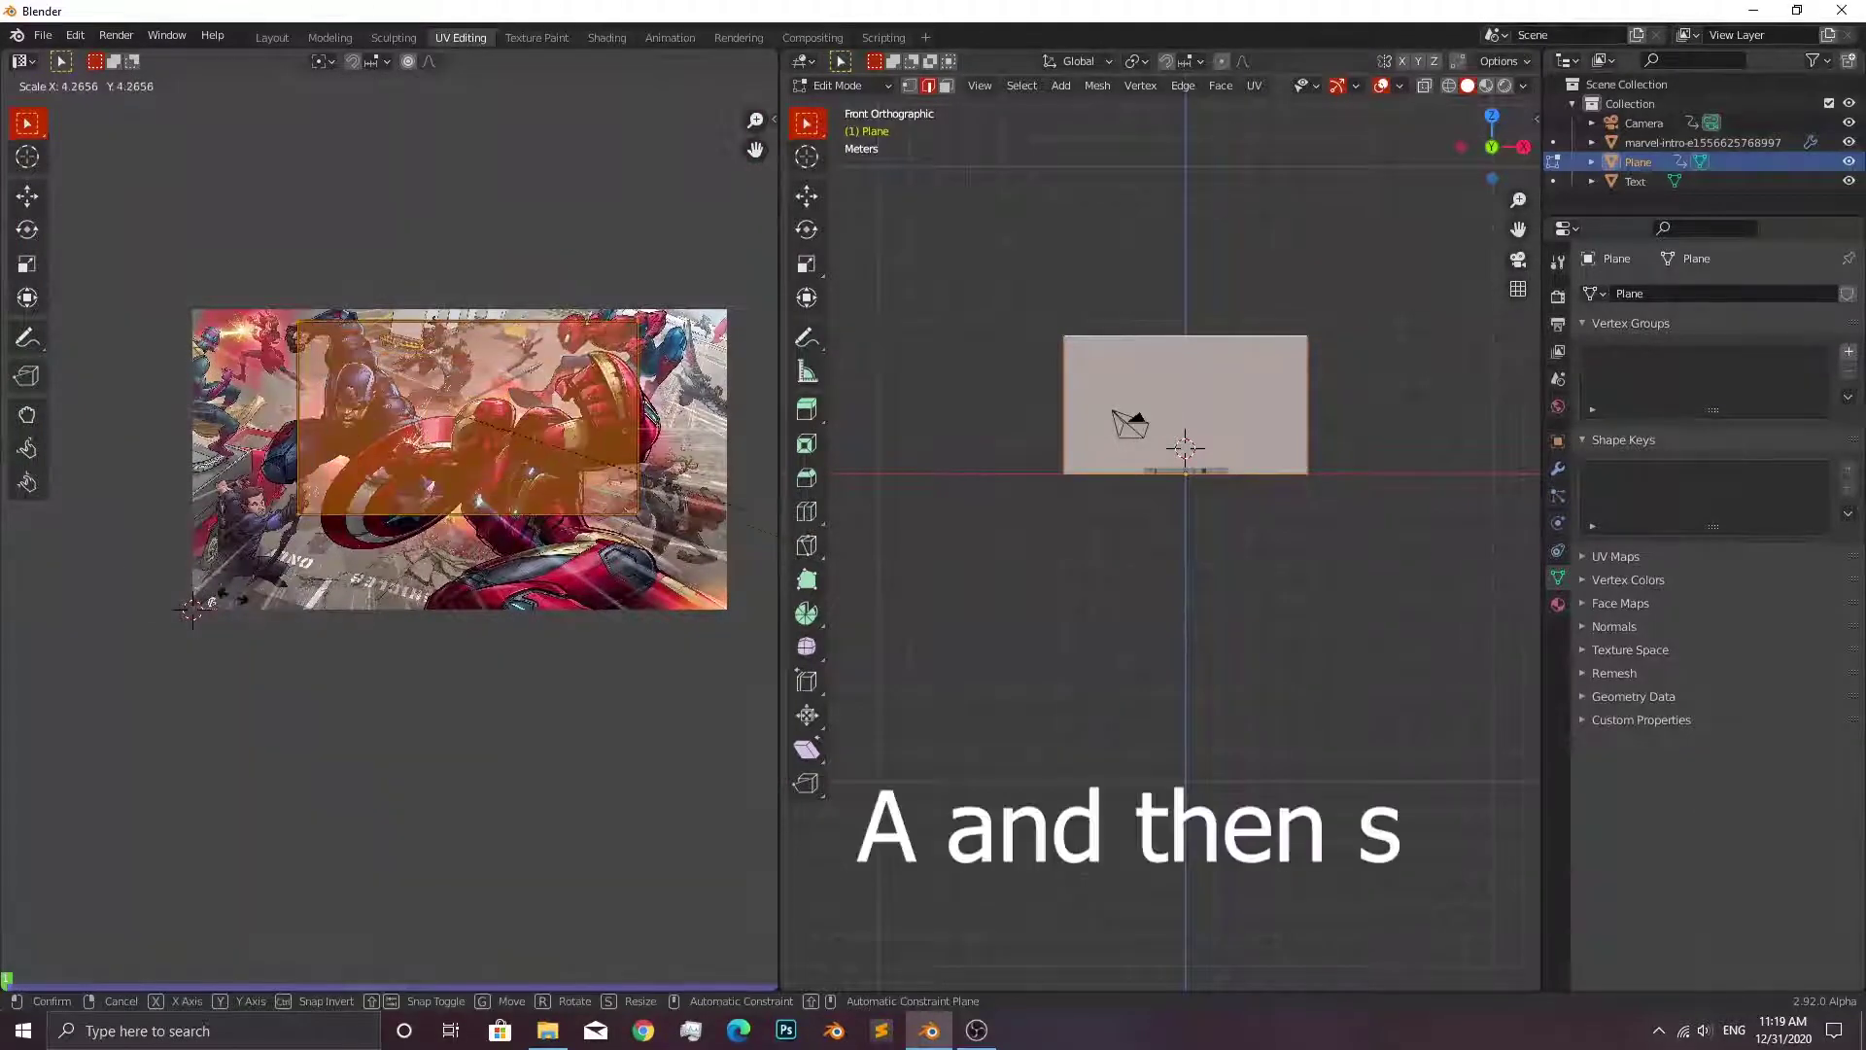
click(492, 638)
key(g)
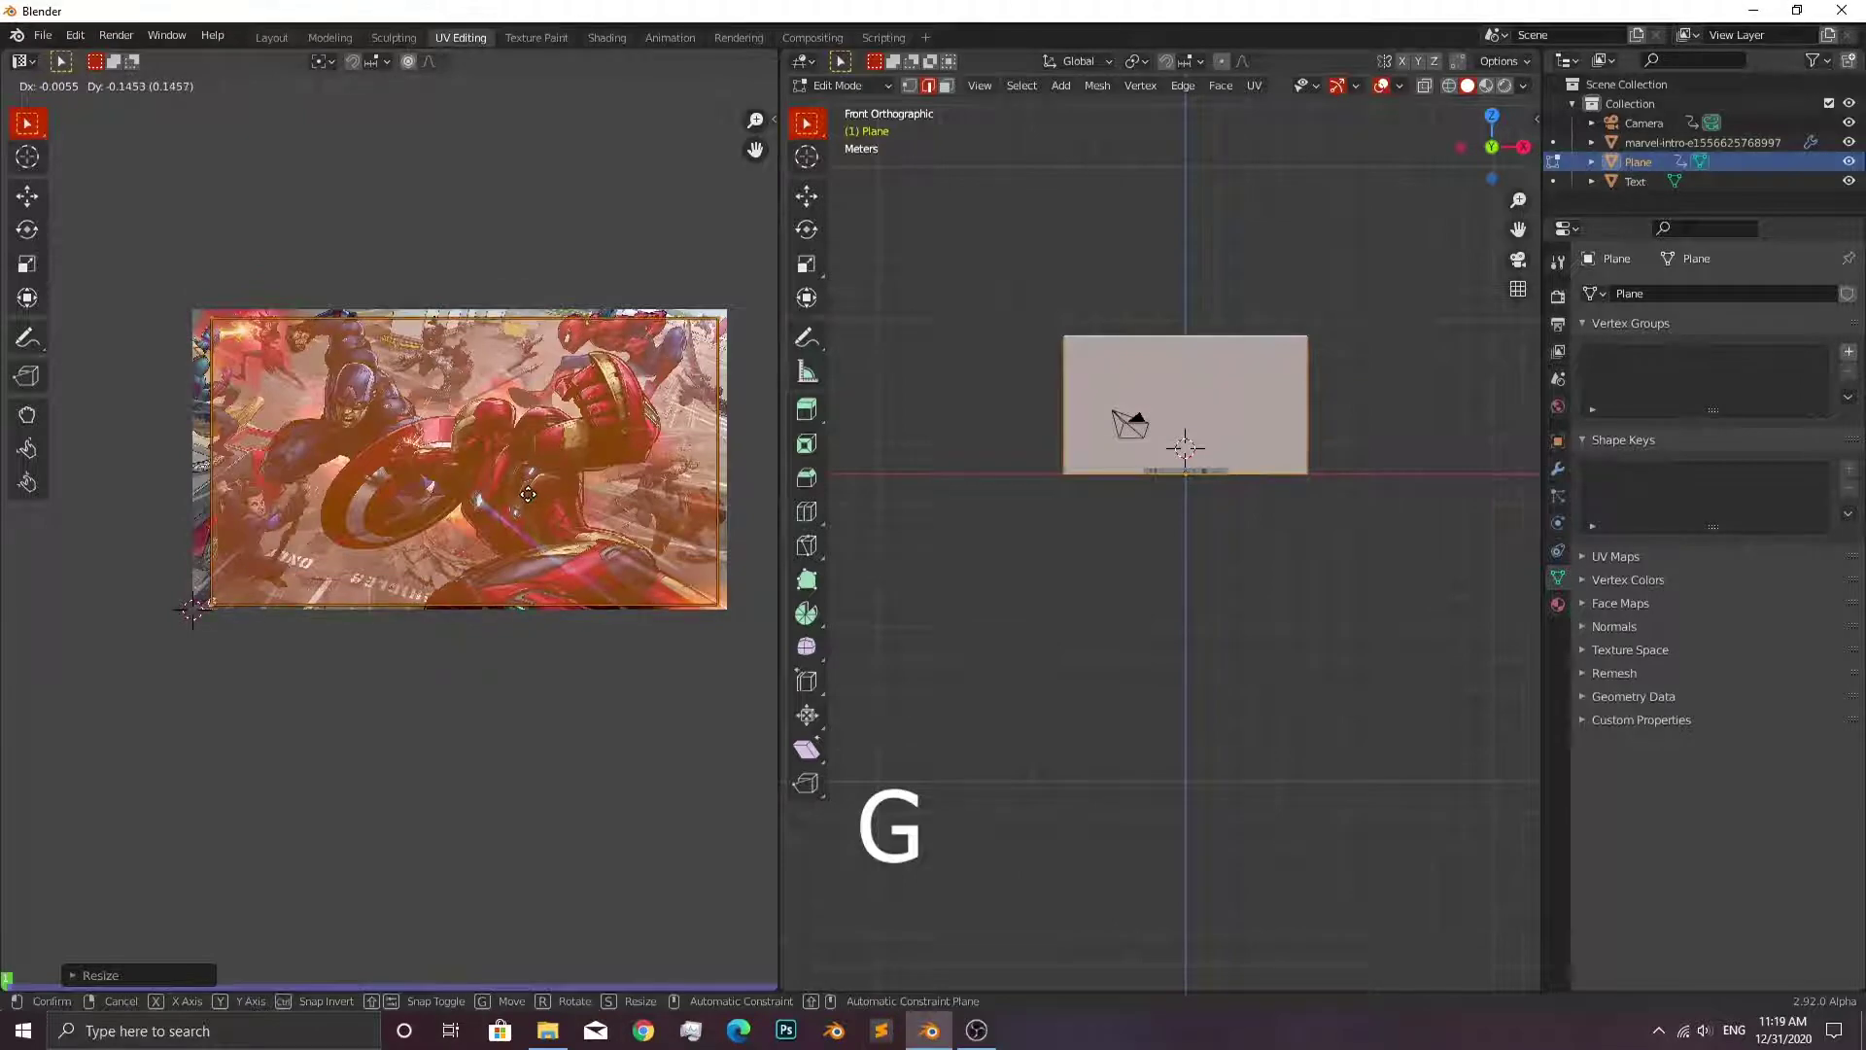
click(528, 495)
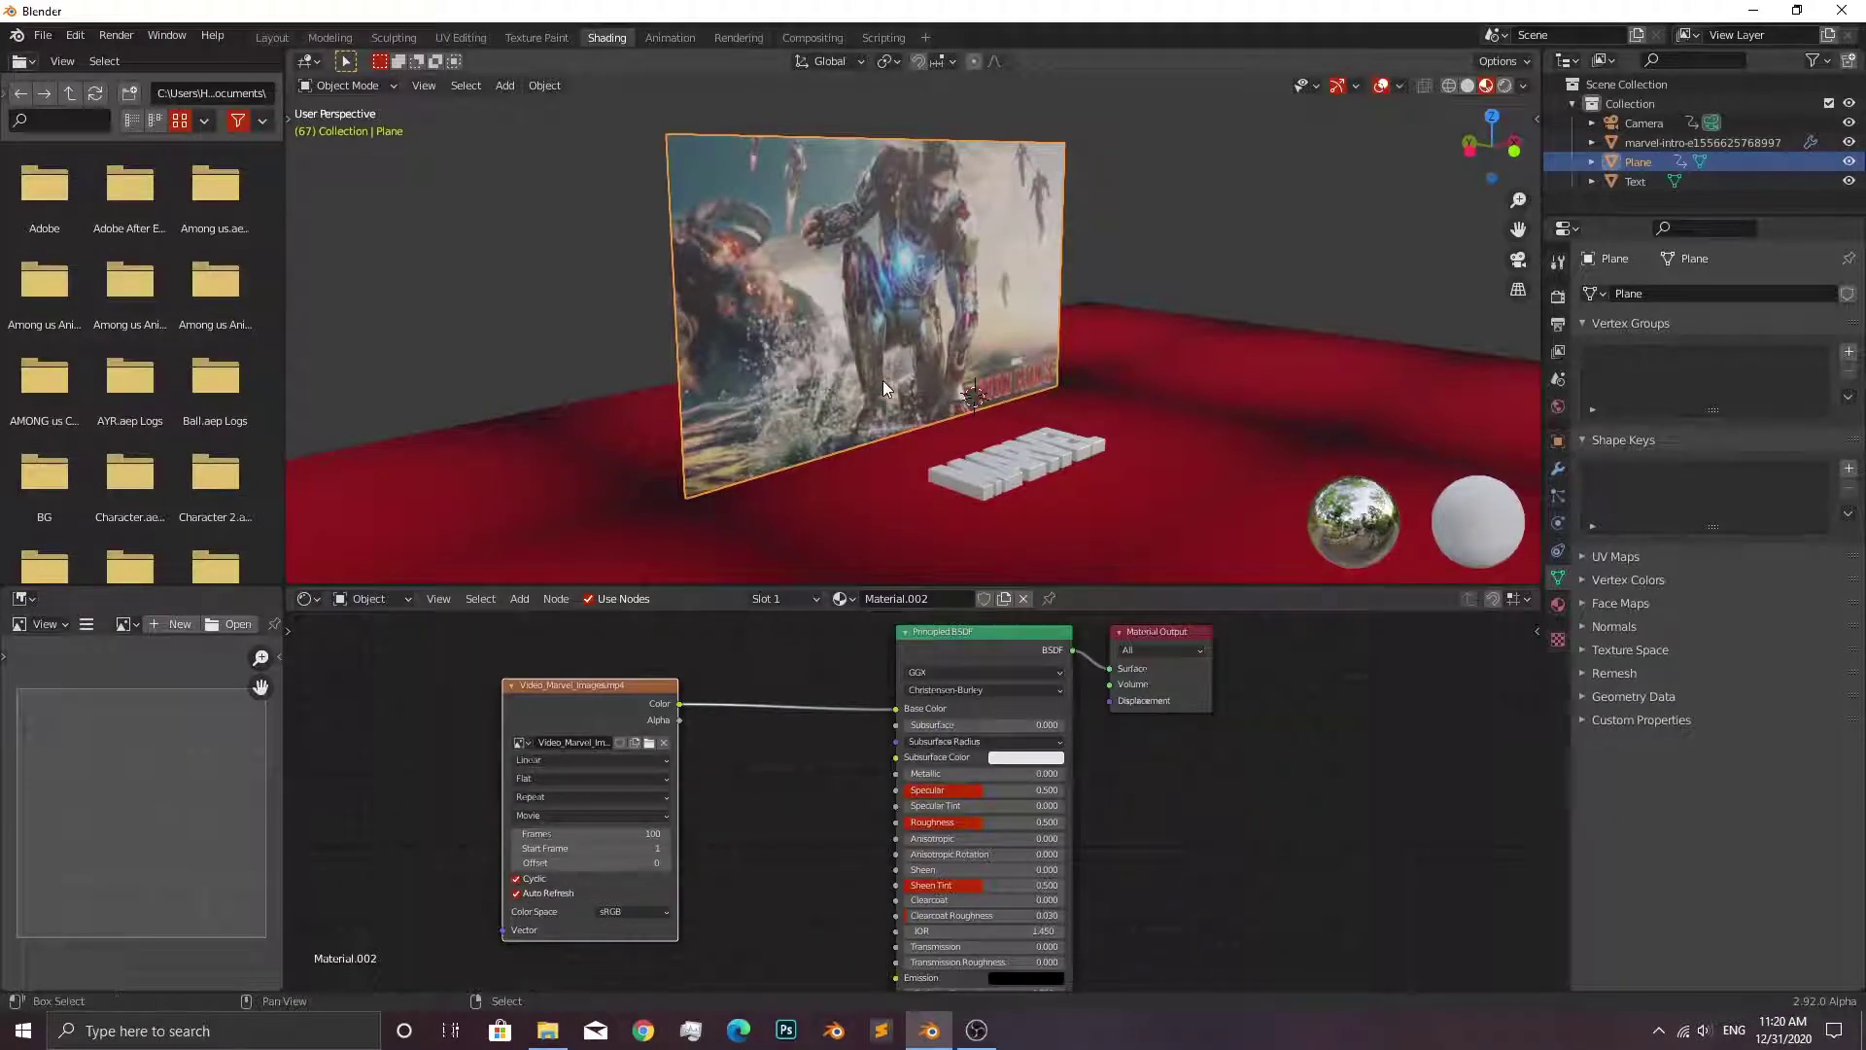
Preview the looping video and drag the wall material's Specular down to 0.
key(space)
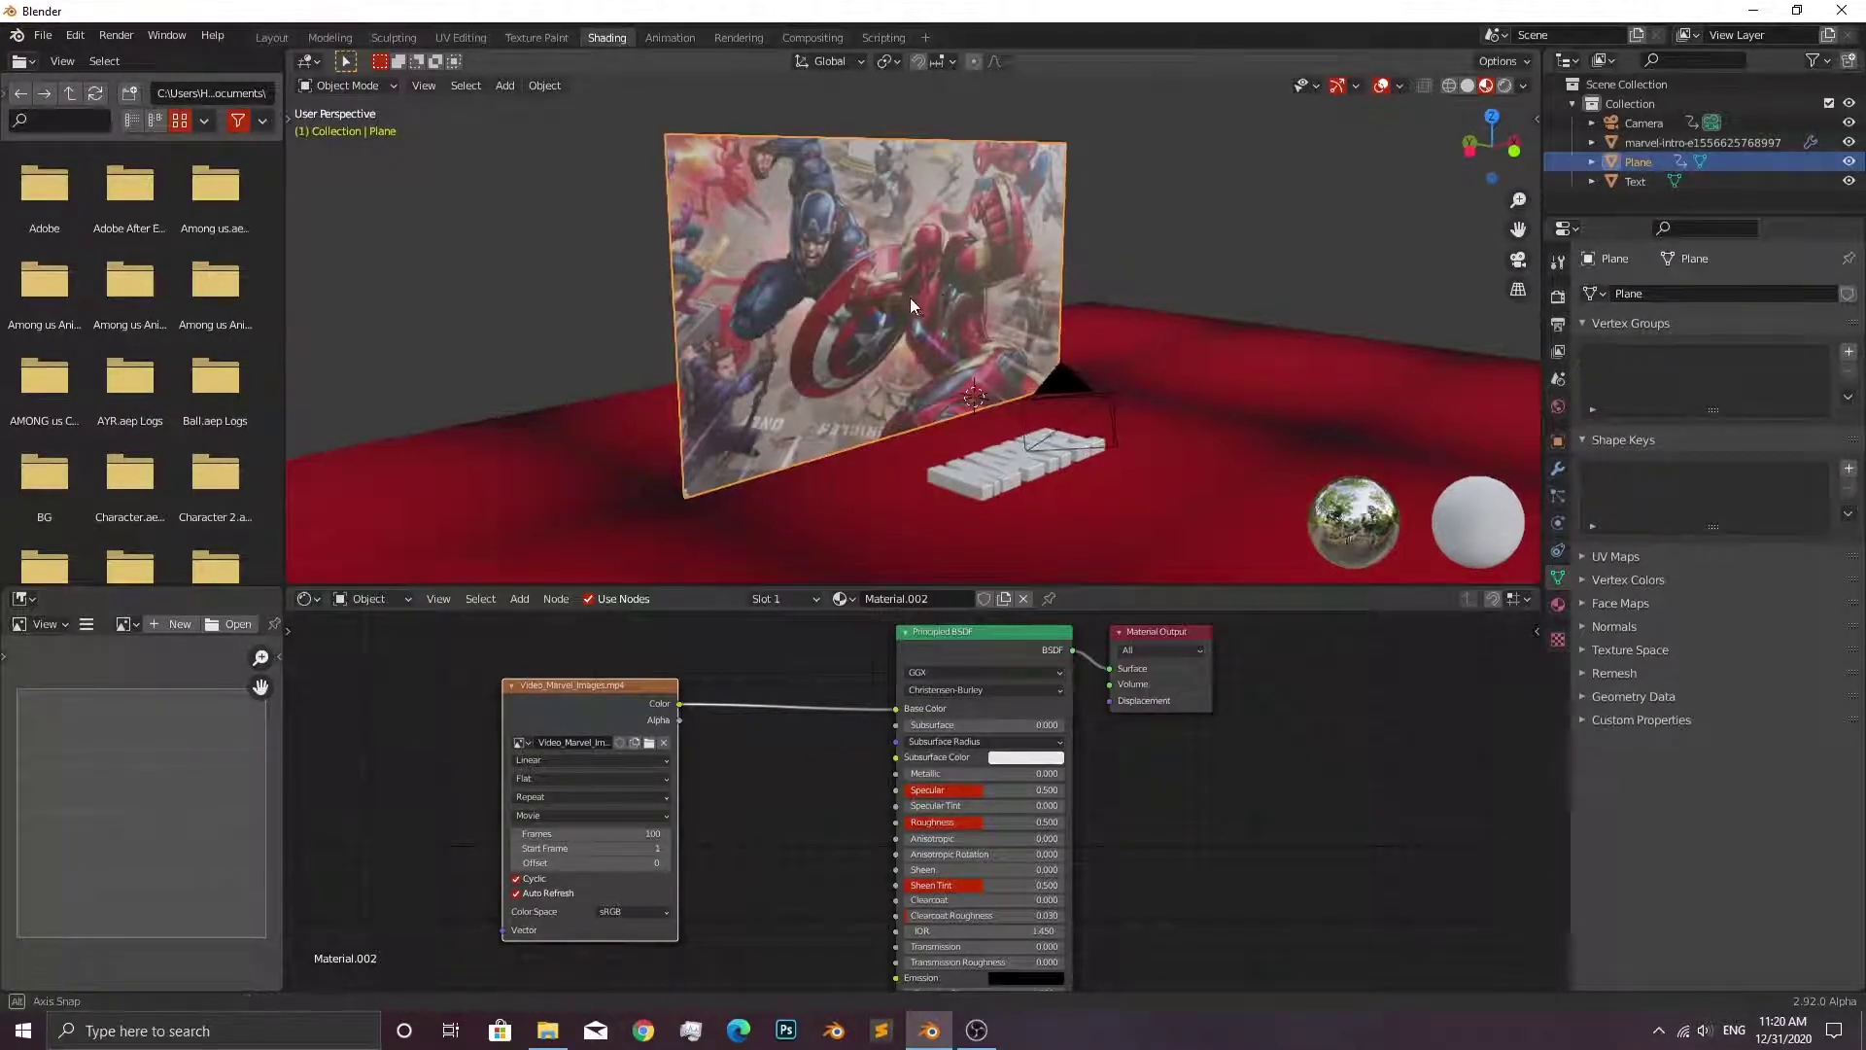
middle_drag(942, 293, 948, 289)
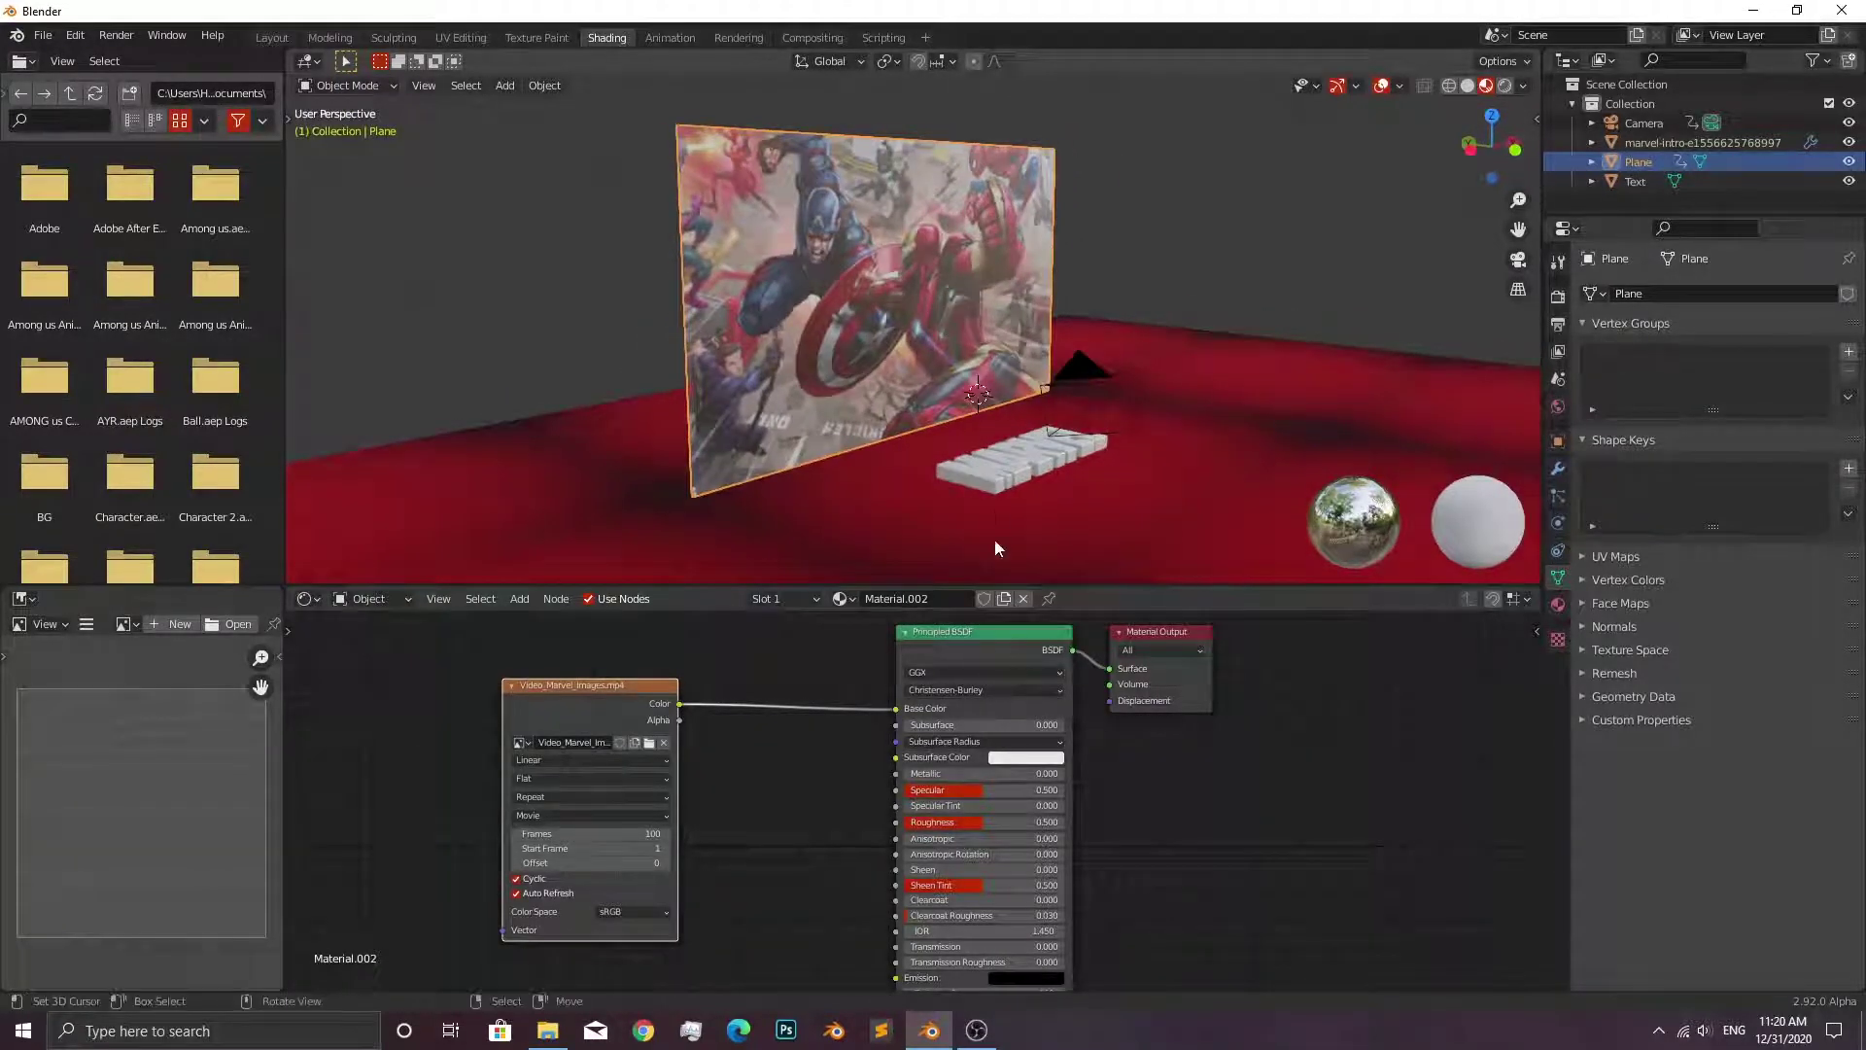
mouse_move(972, 790)
mouse_down()
mouse_move(914, 792)
mouse_move(1040, 822)
mouse_up()
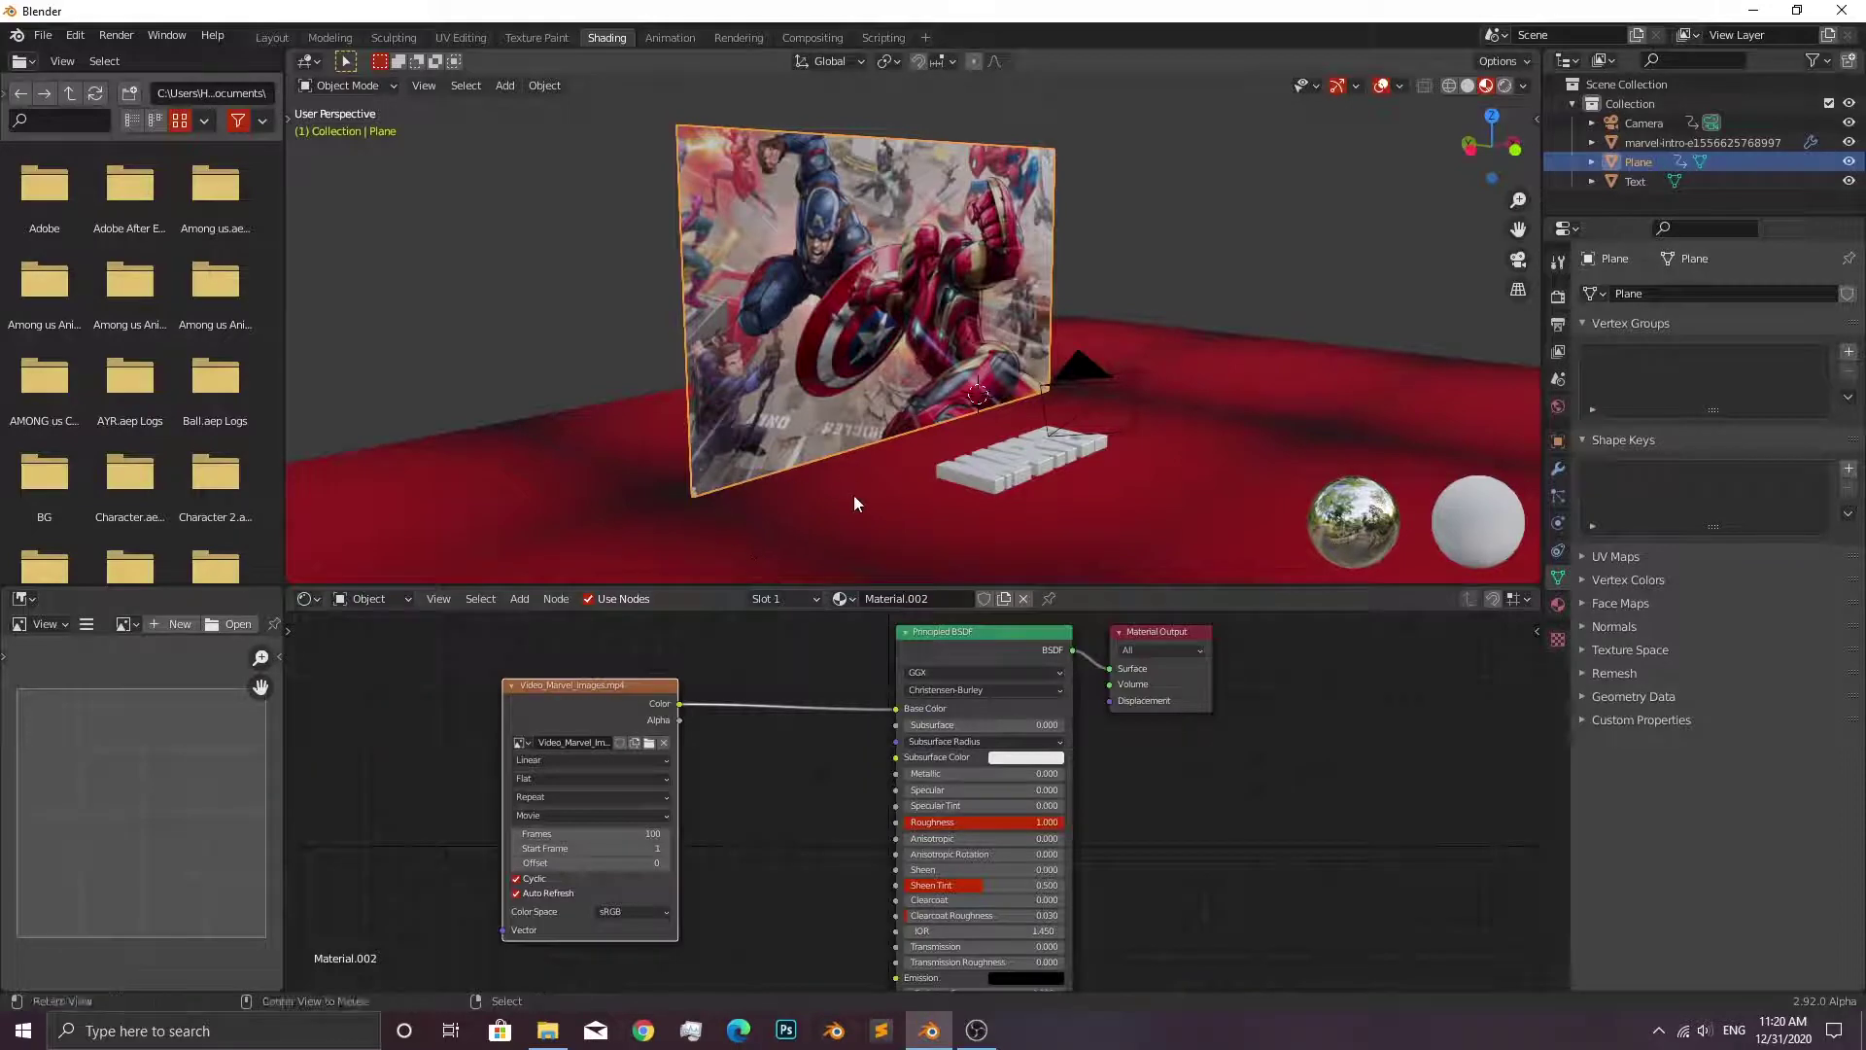
middle_drag(853, 493, 844, 499)
Group the Image Texture and Principled BSDF nodes with Ctrl+G and name it 'Video'.
scroll(835, 768, down, 1)
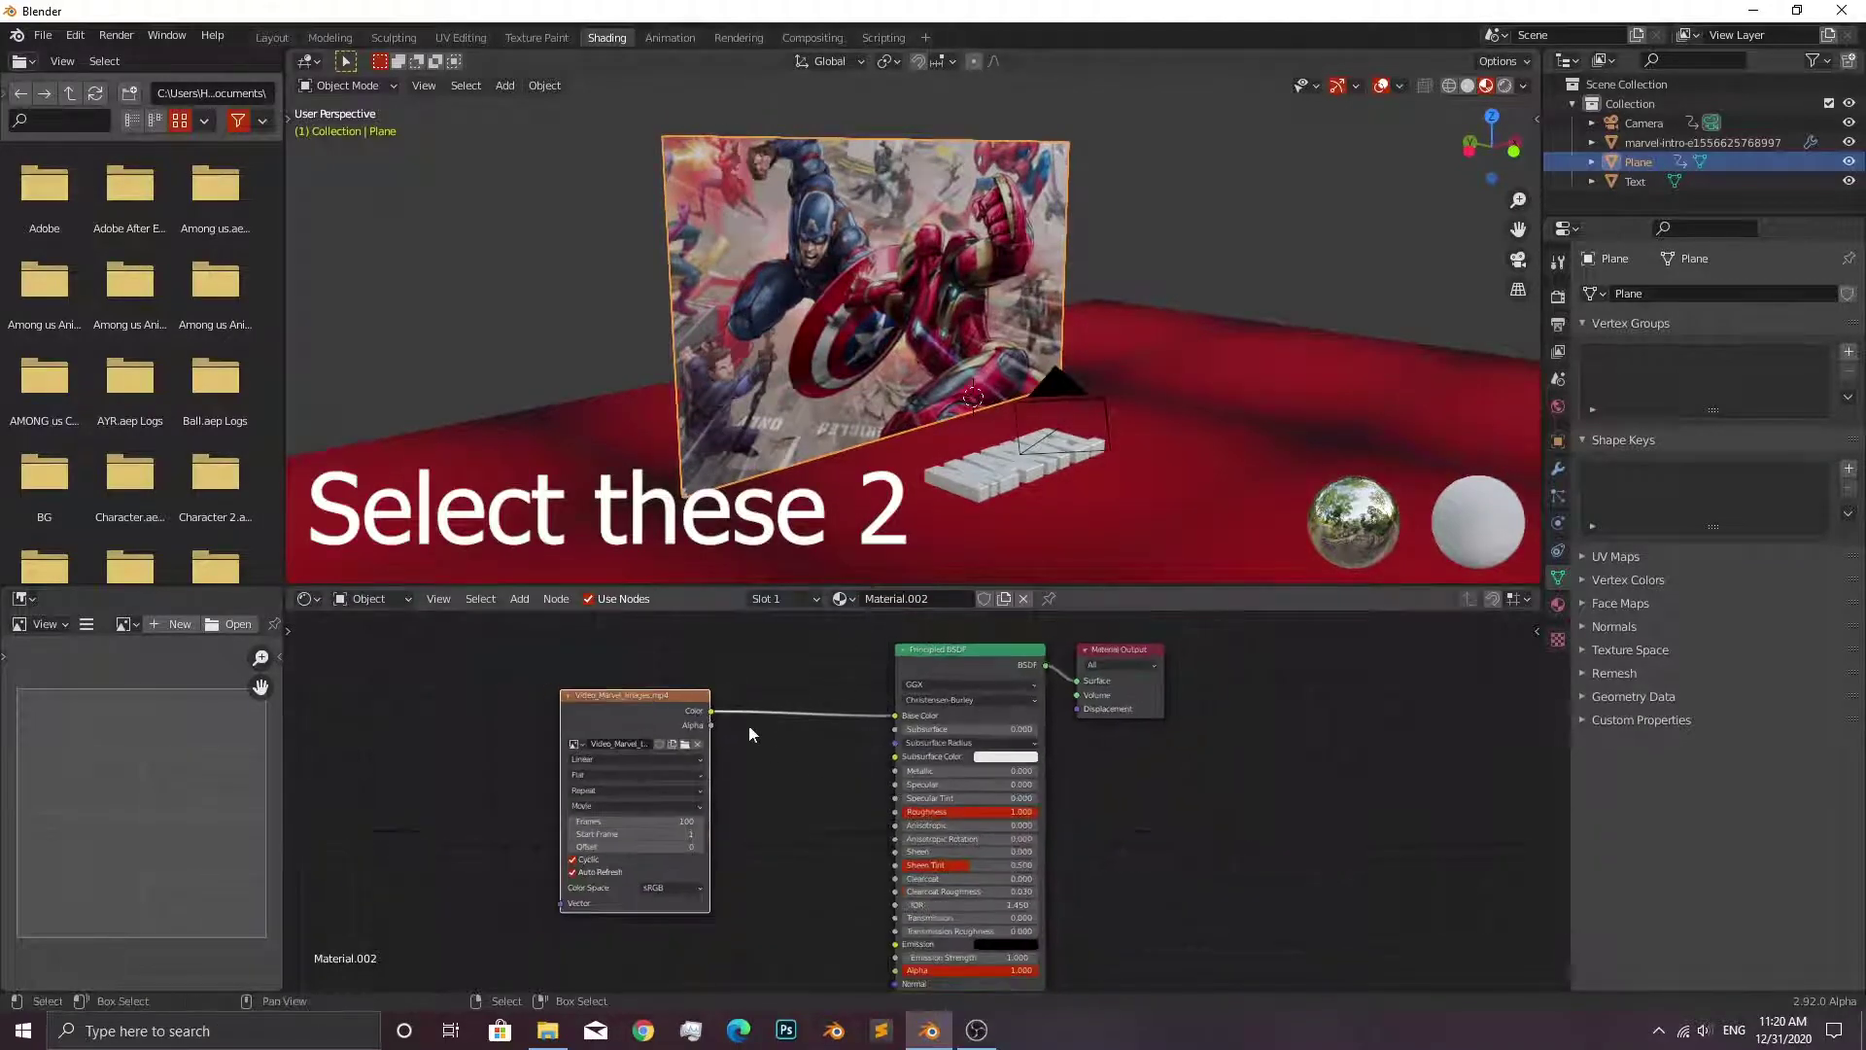
mouse_move(667, 656)
mouse_down()
mouse_move(862, 715)
mouse_move(942, 715)
mouse_up()
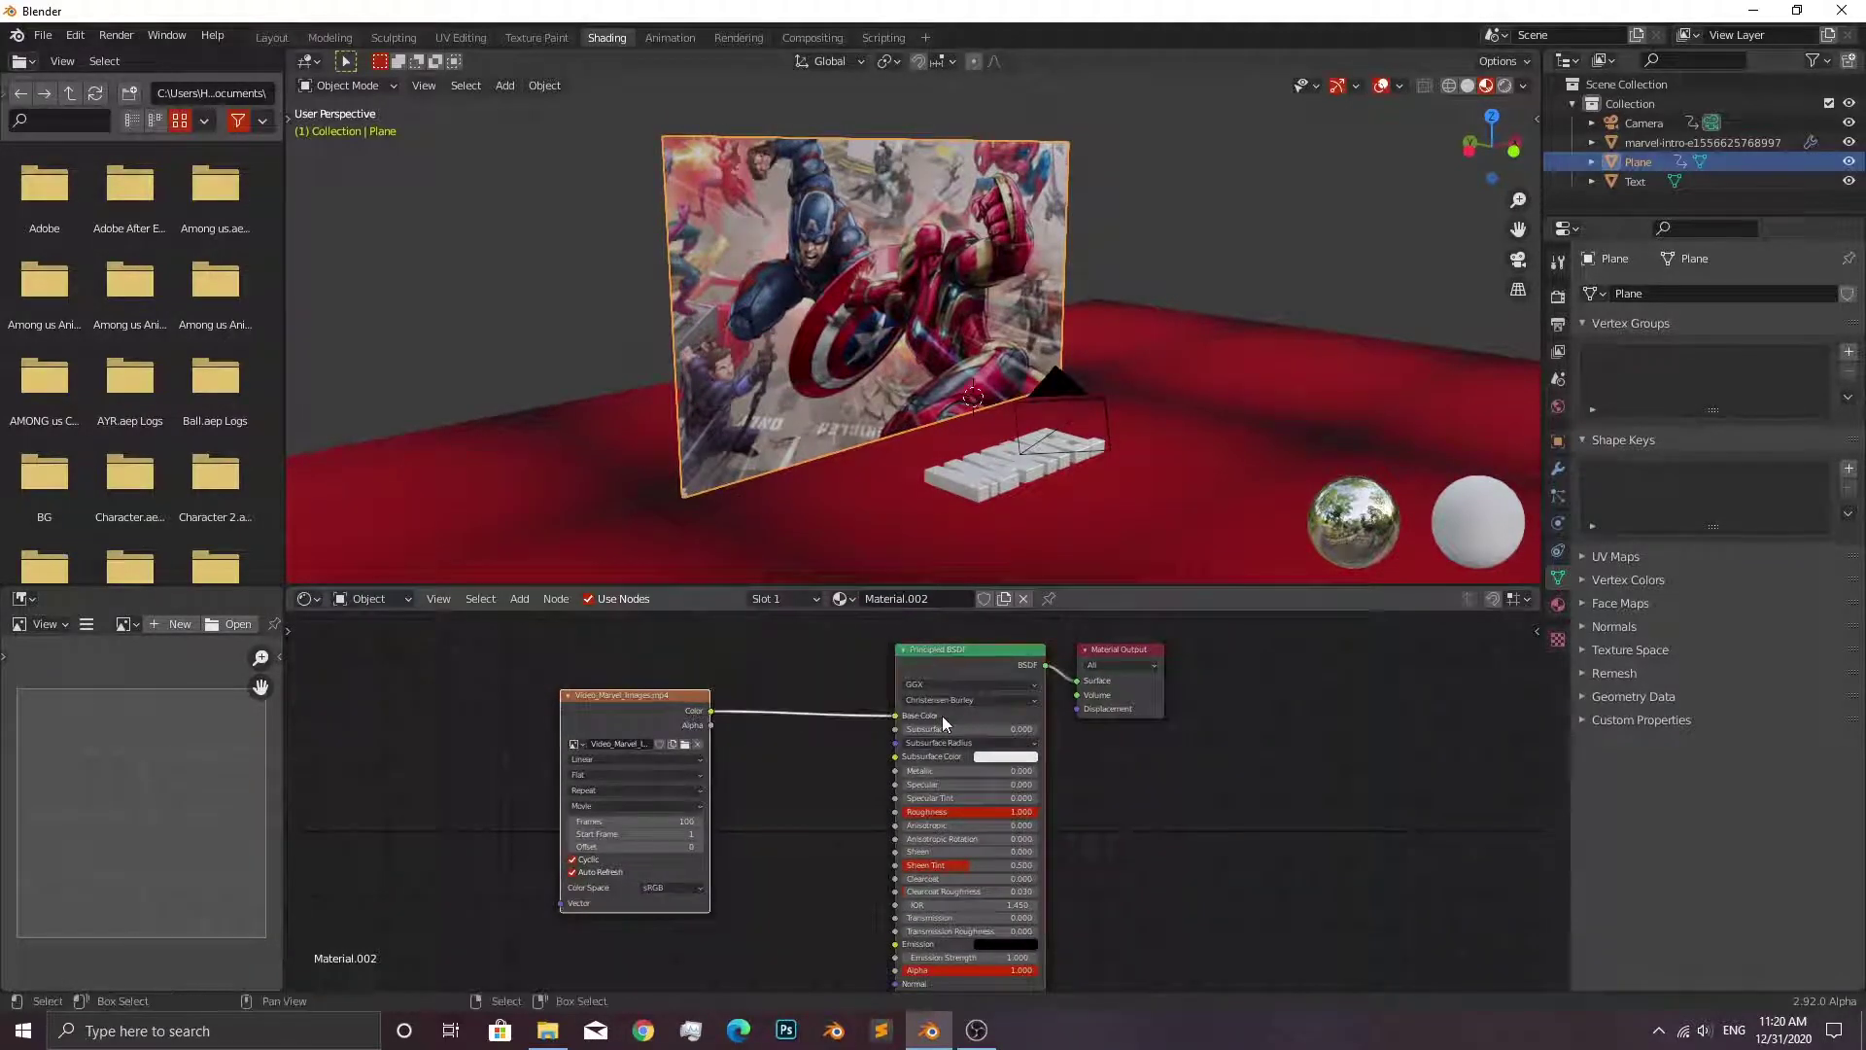
key(ctrl+g)
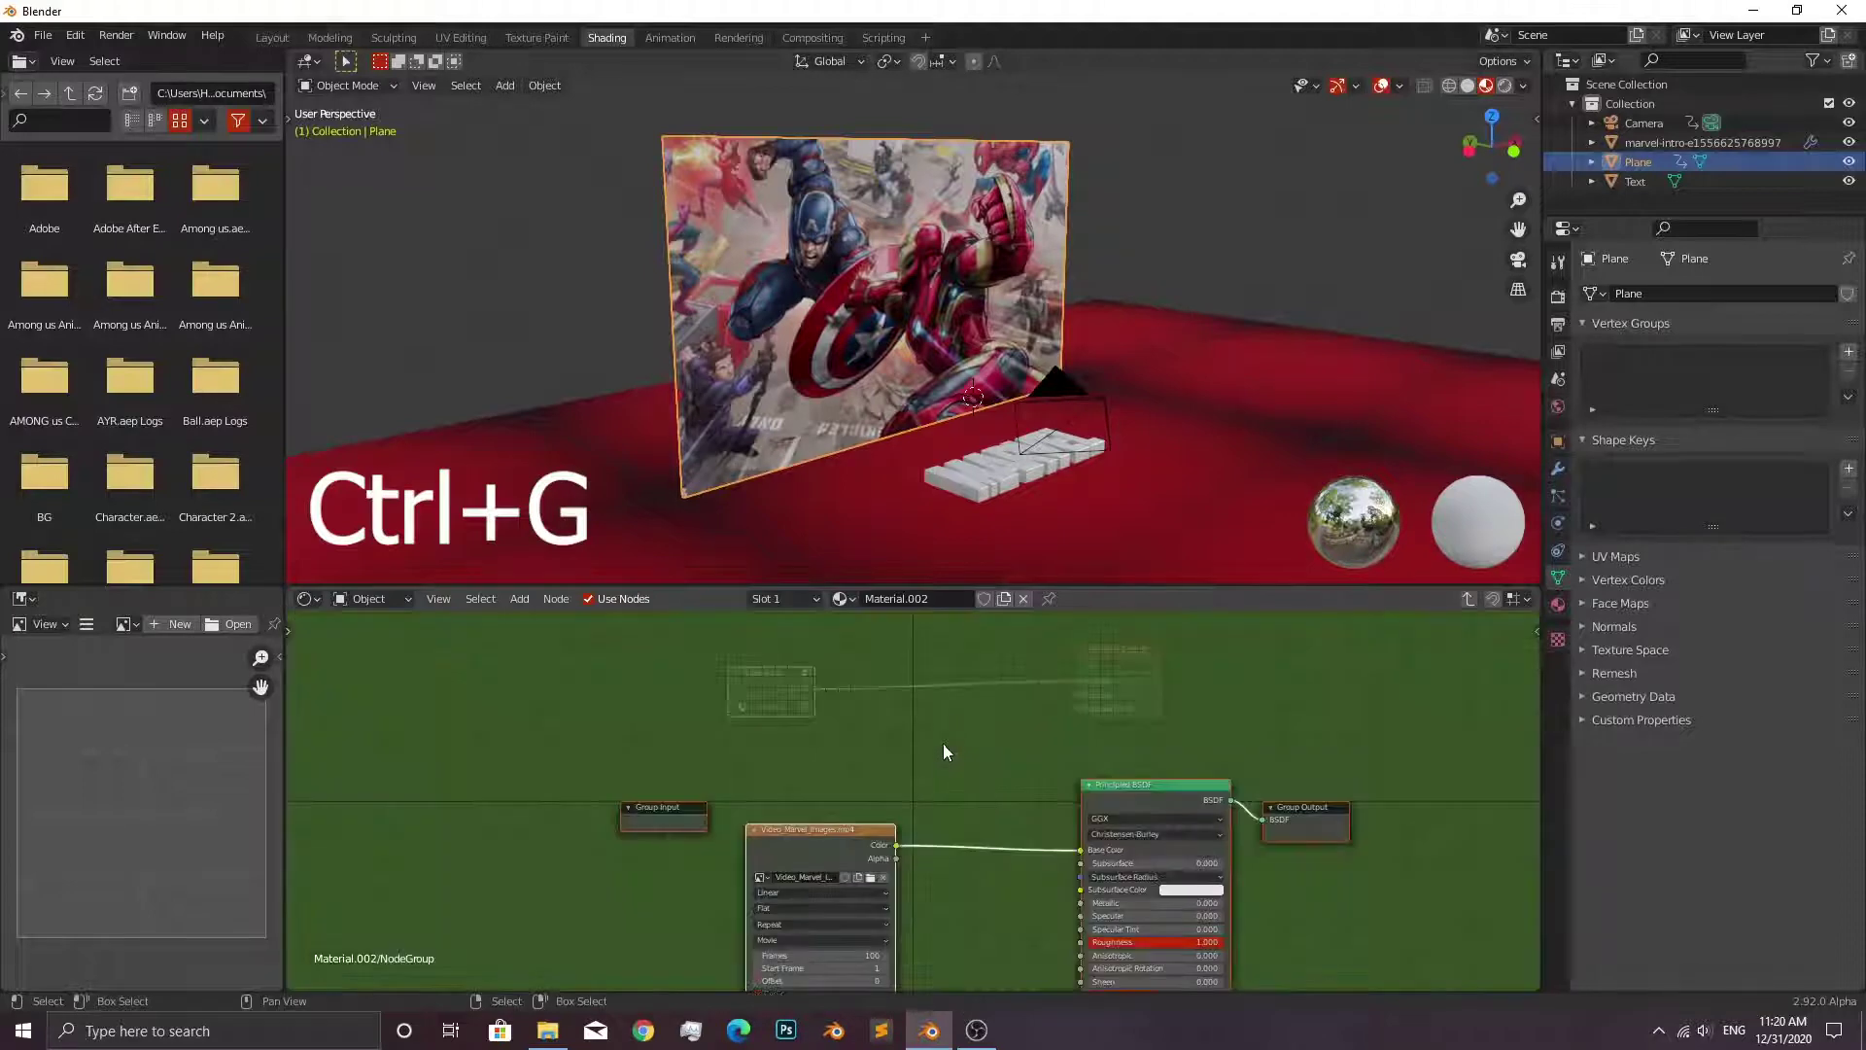
key(Tab)
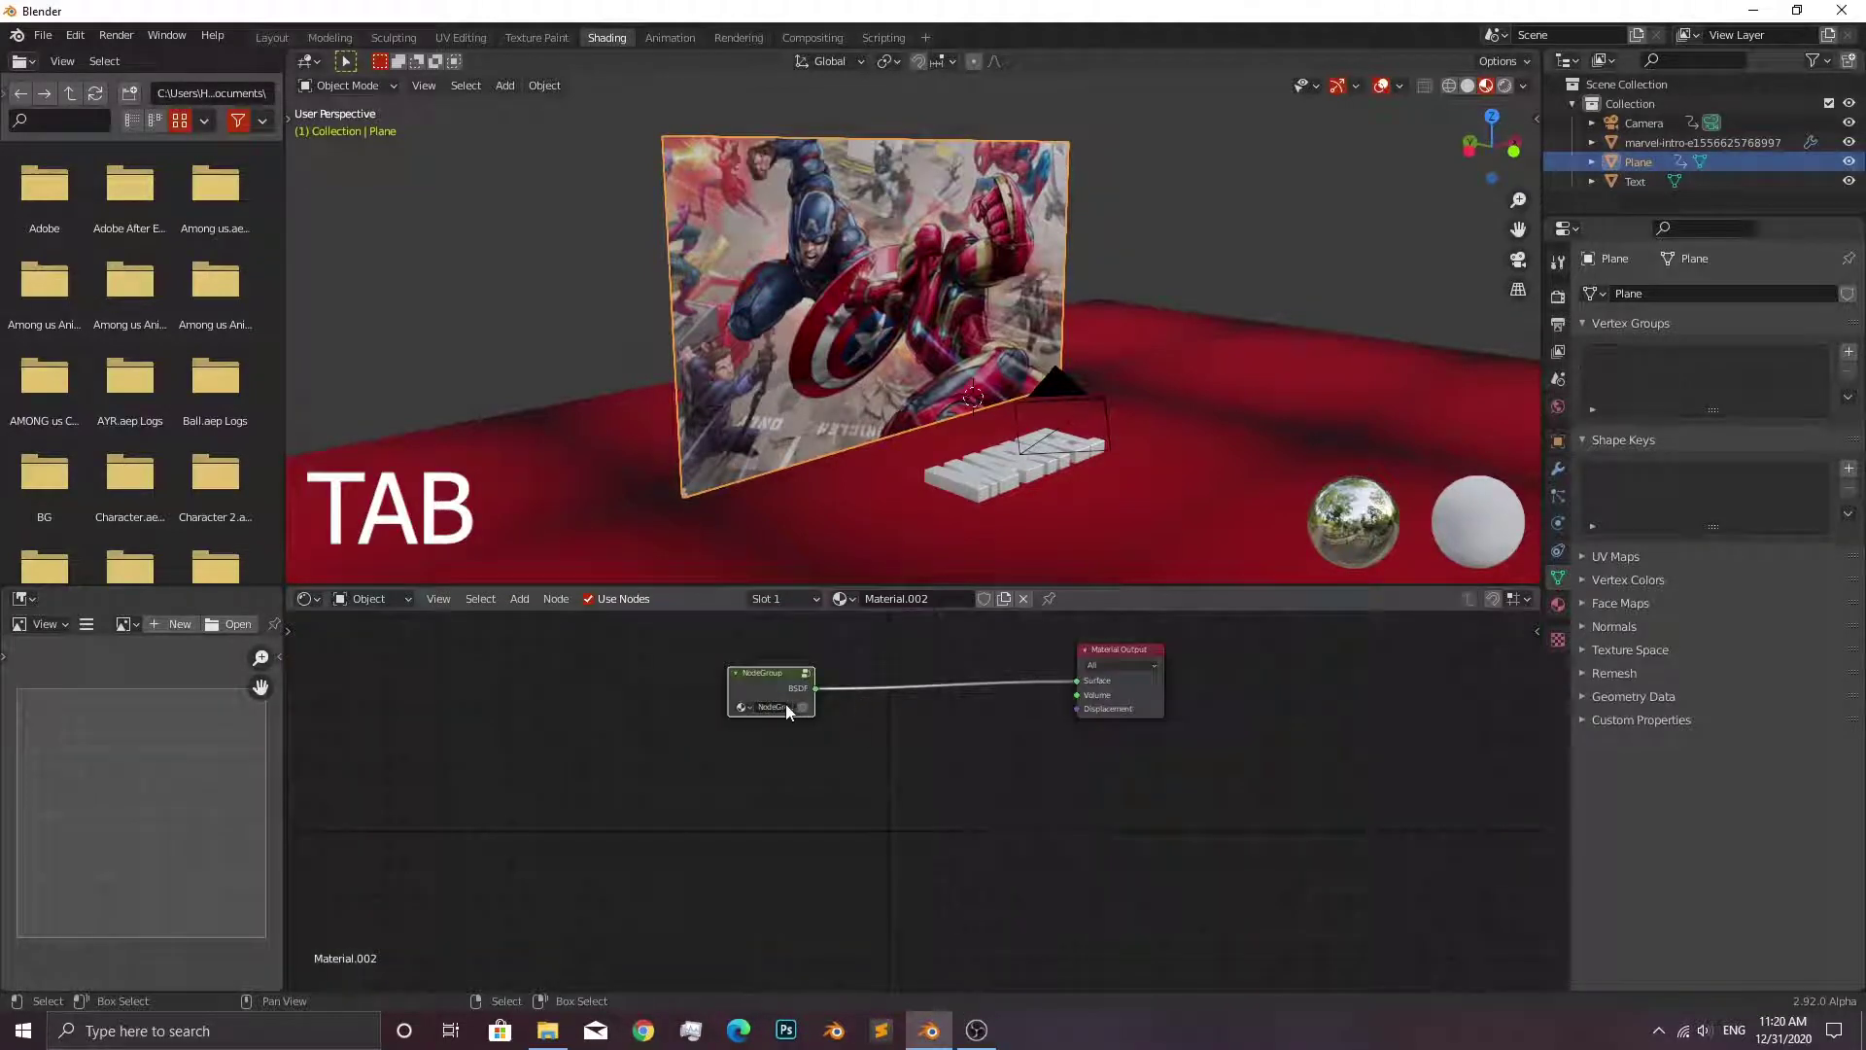
text(Video)
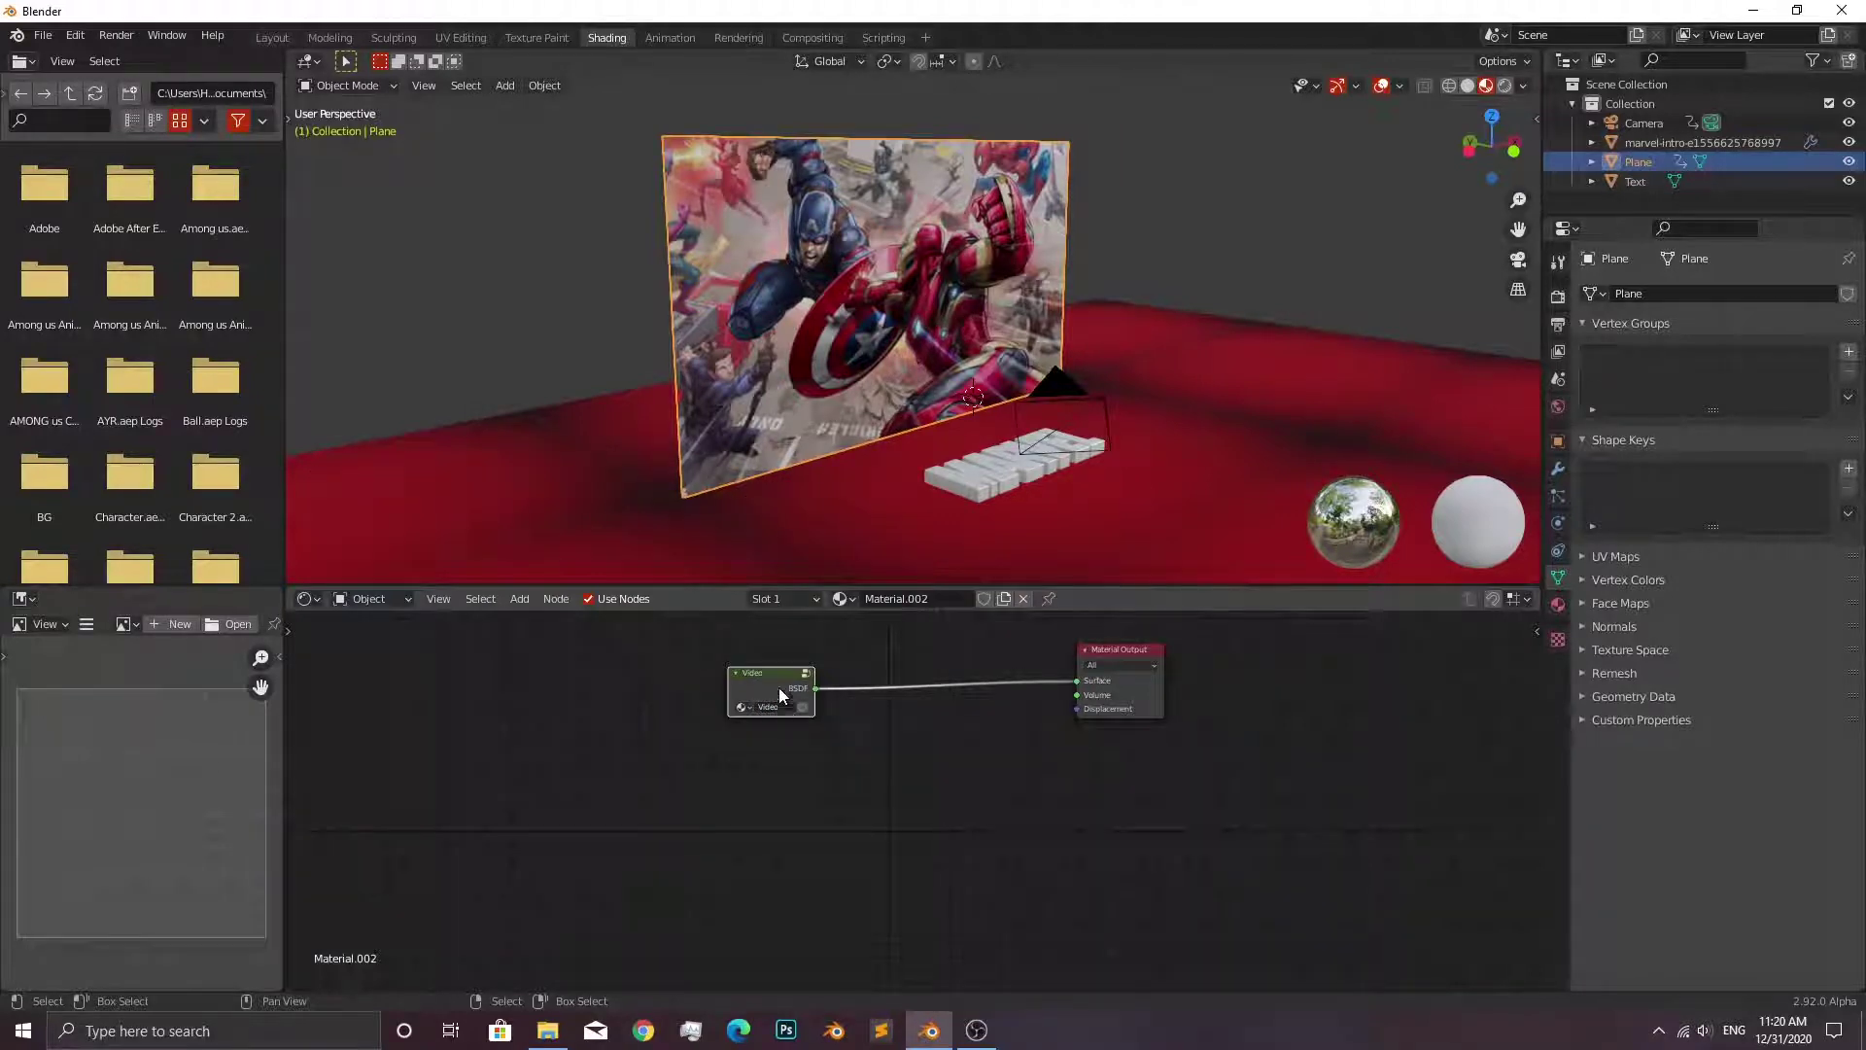
On the red base's material, insert a Mix Shader before the Material Output.
click(864, 517)
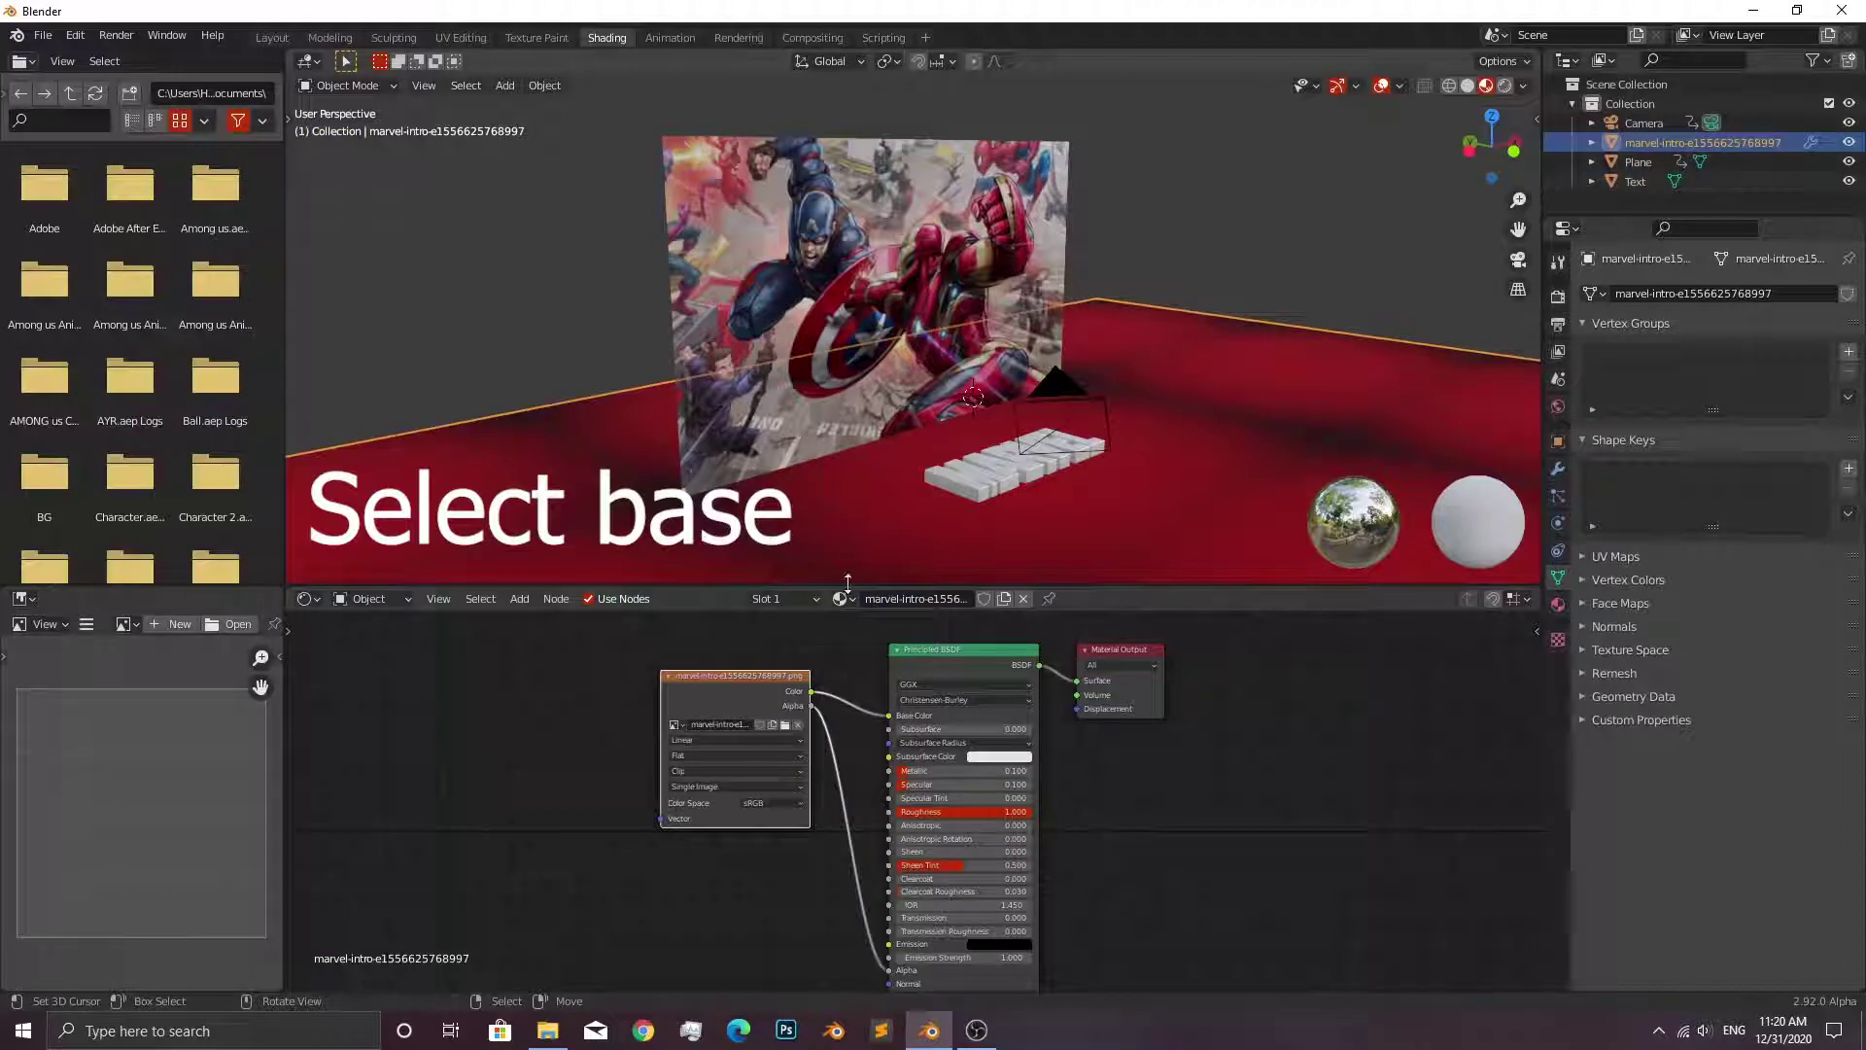
drag(726, 642, 919, 724)
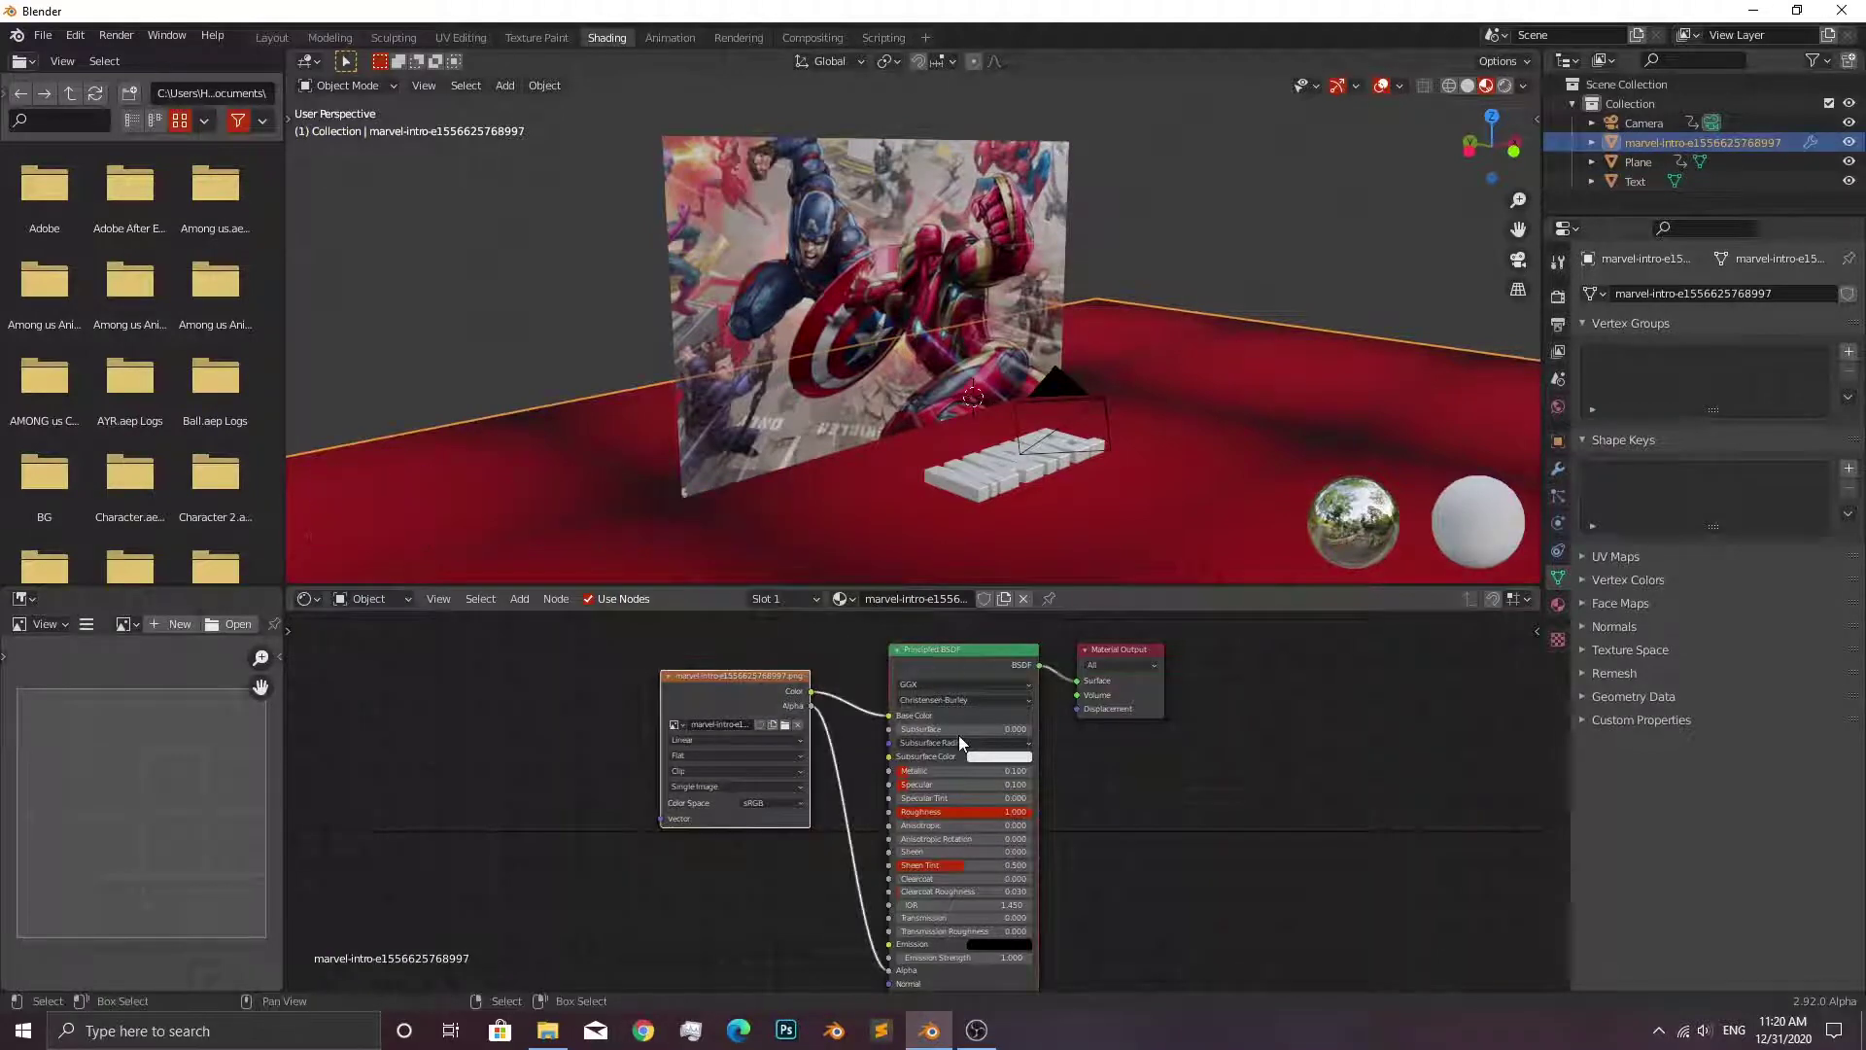
key(g)
click(653, 799)
key(shift+a)
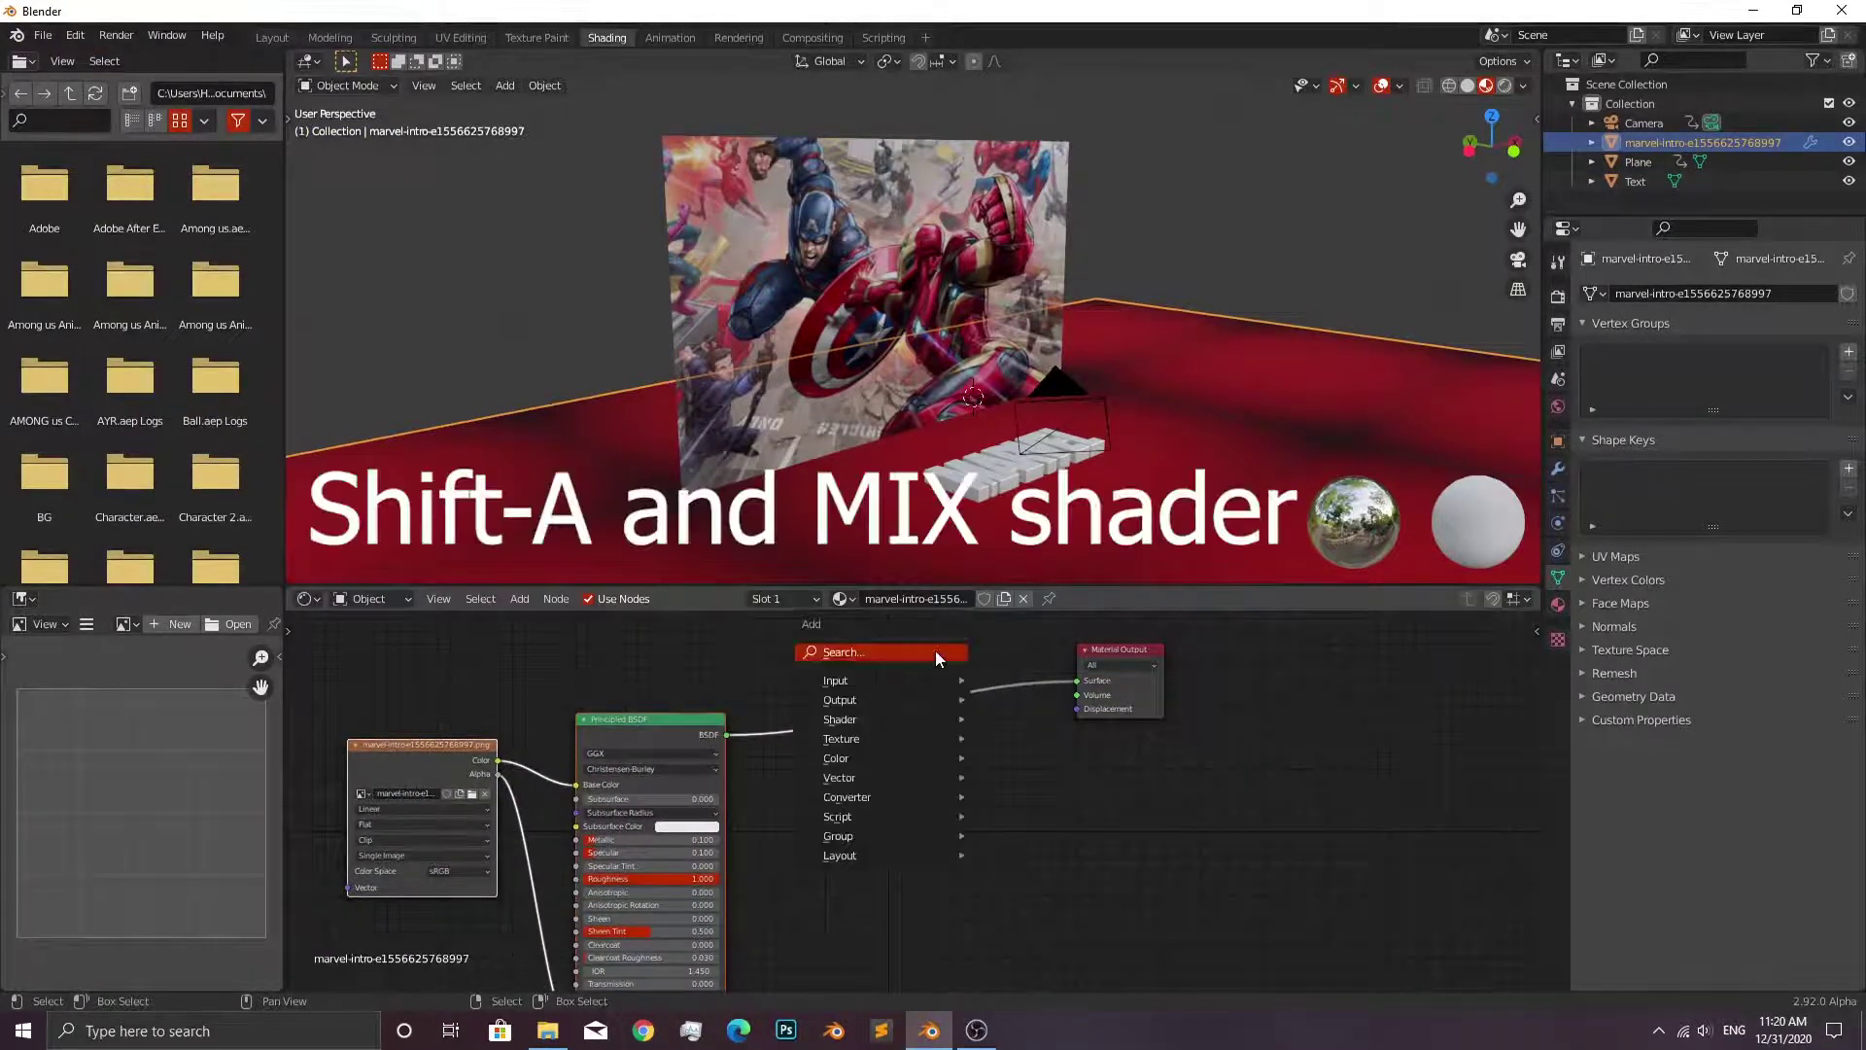
text(mi)
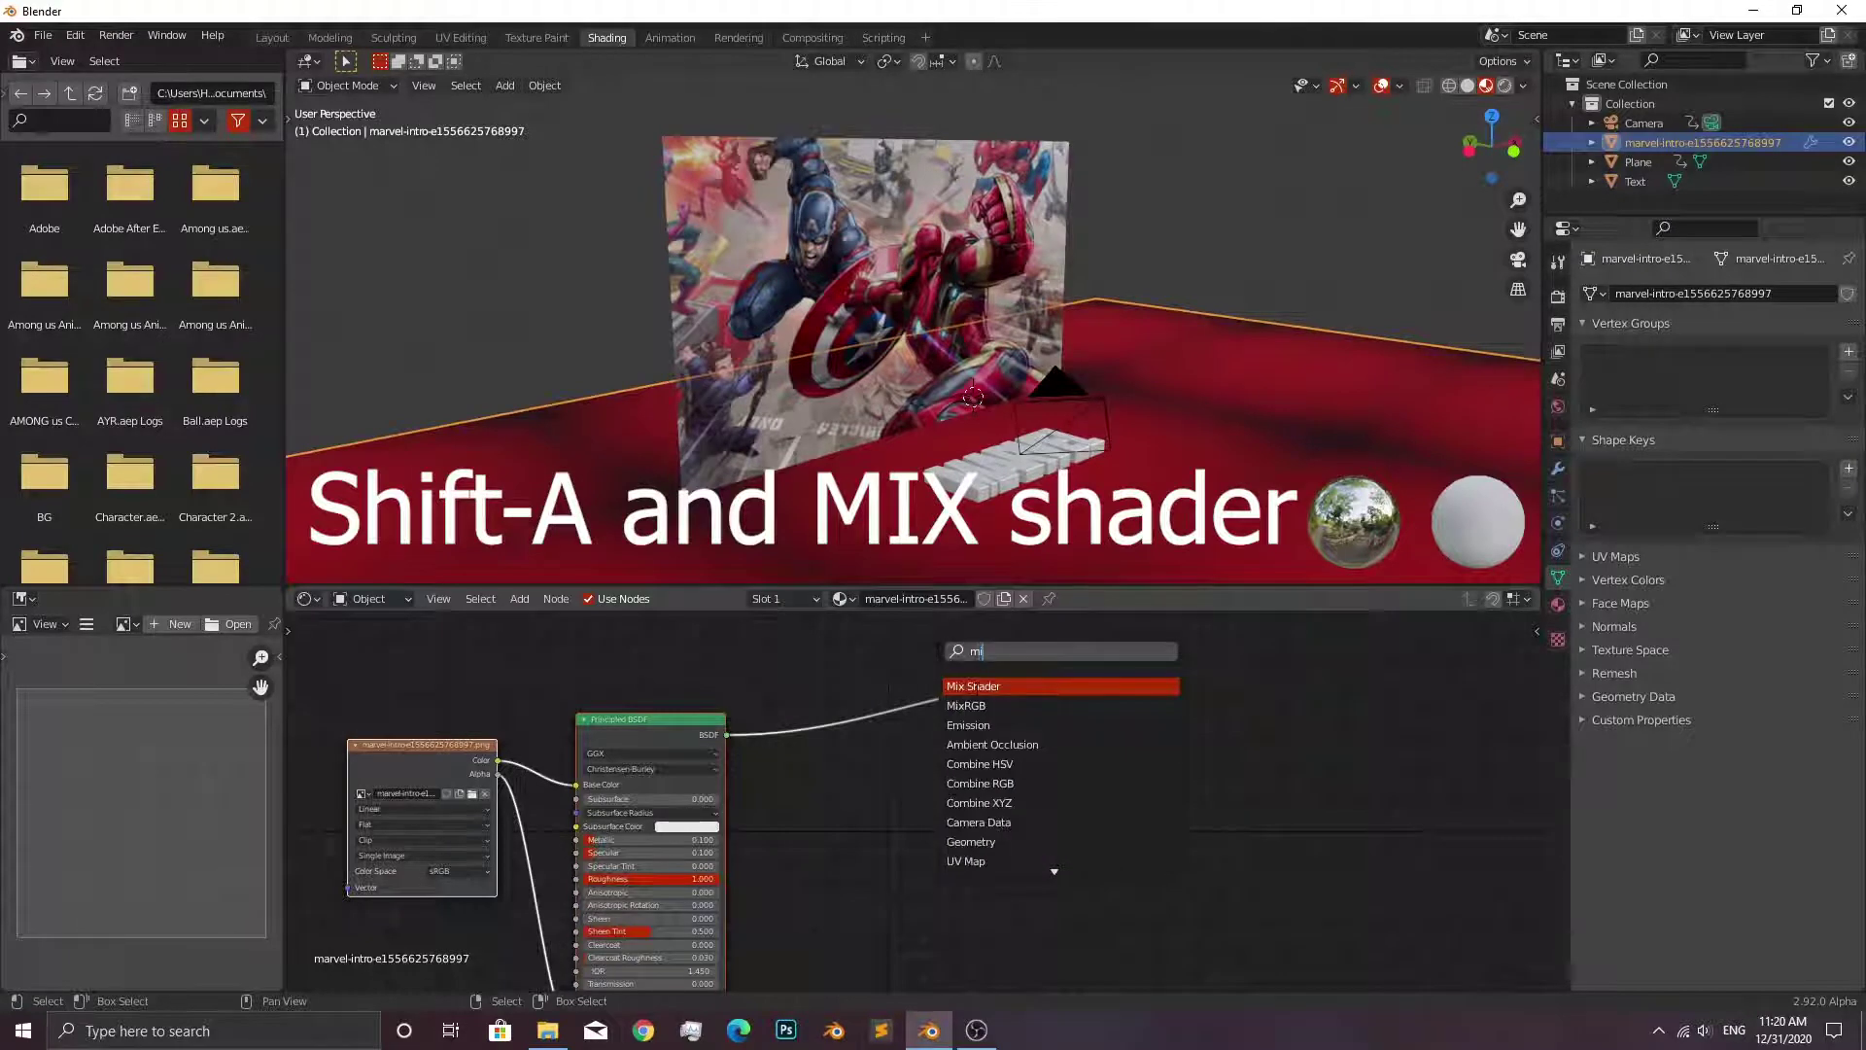
click(972, 686)
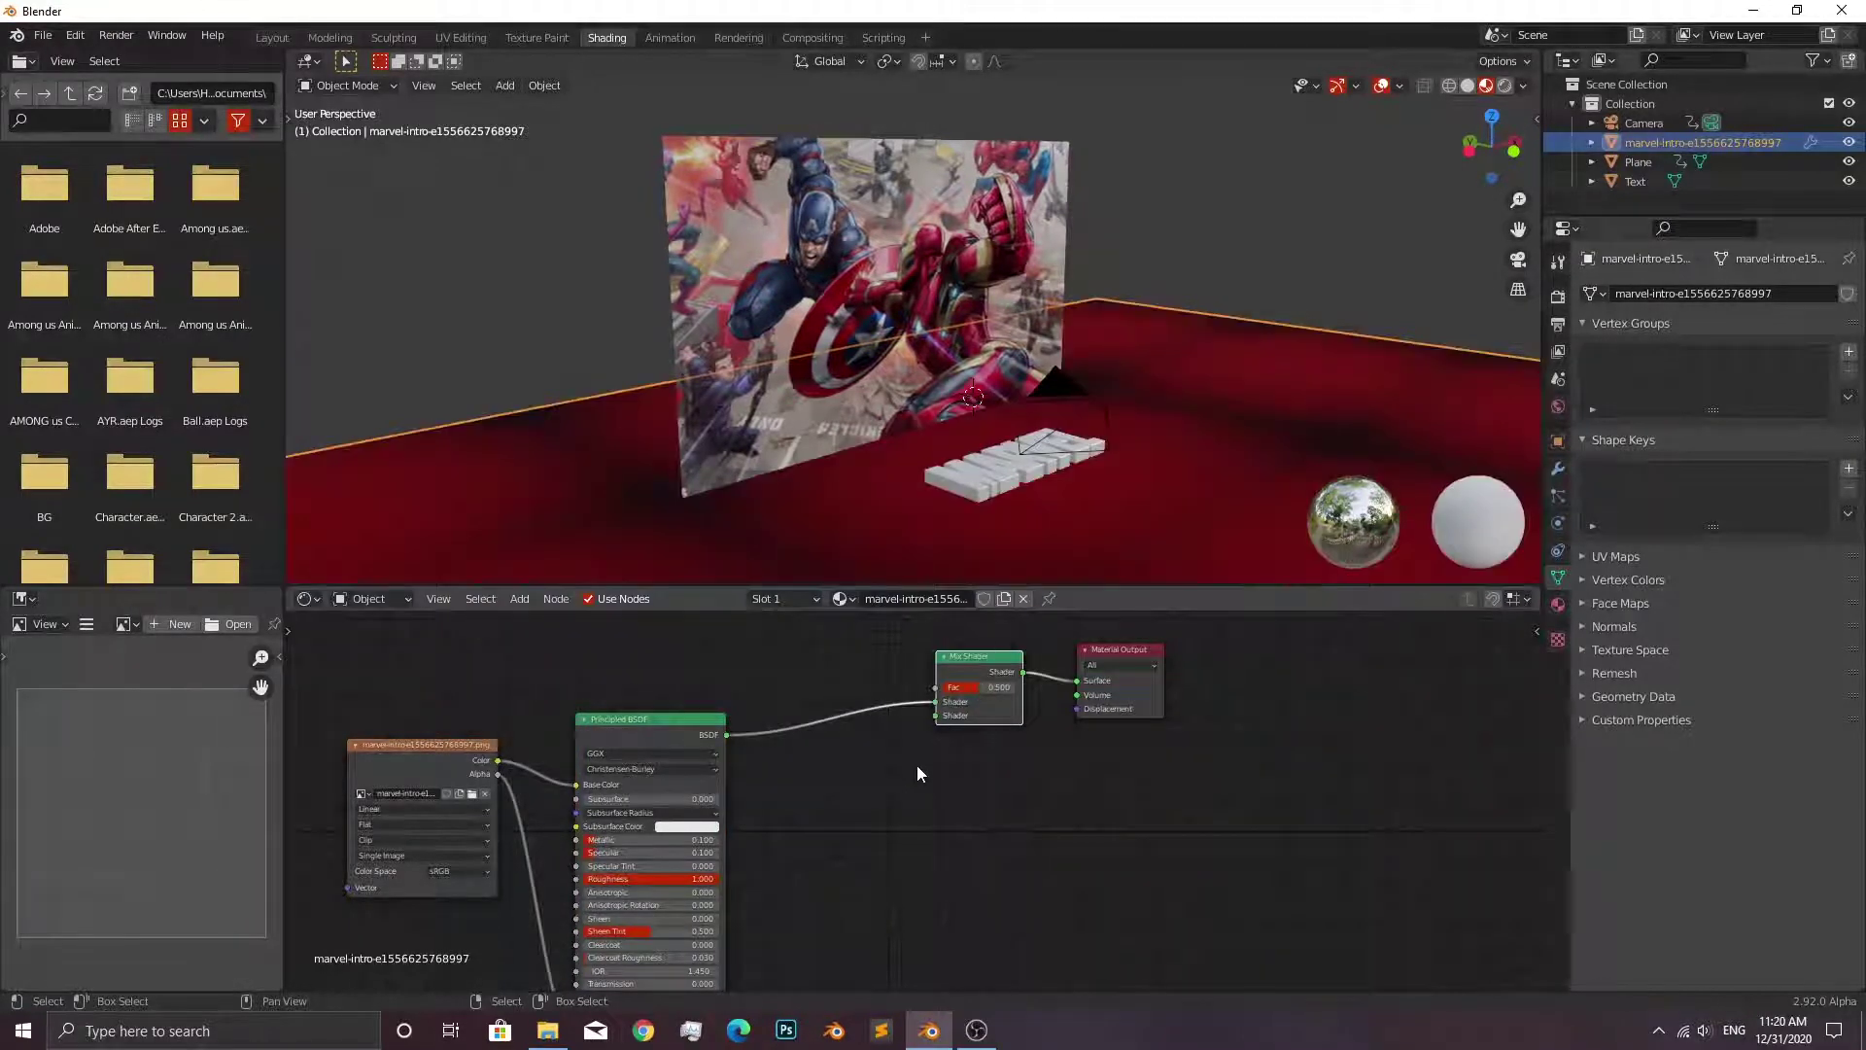
Add the Video node group and link it into the Mix Shader's second Shader input.
key(shift+a)
mouse_move(821, 949)
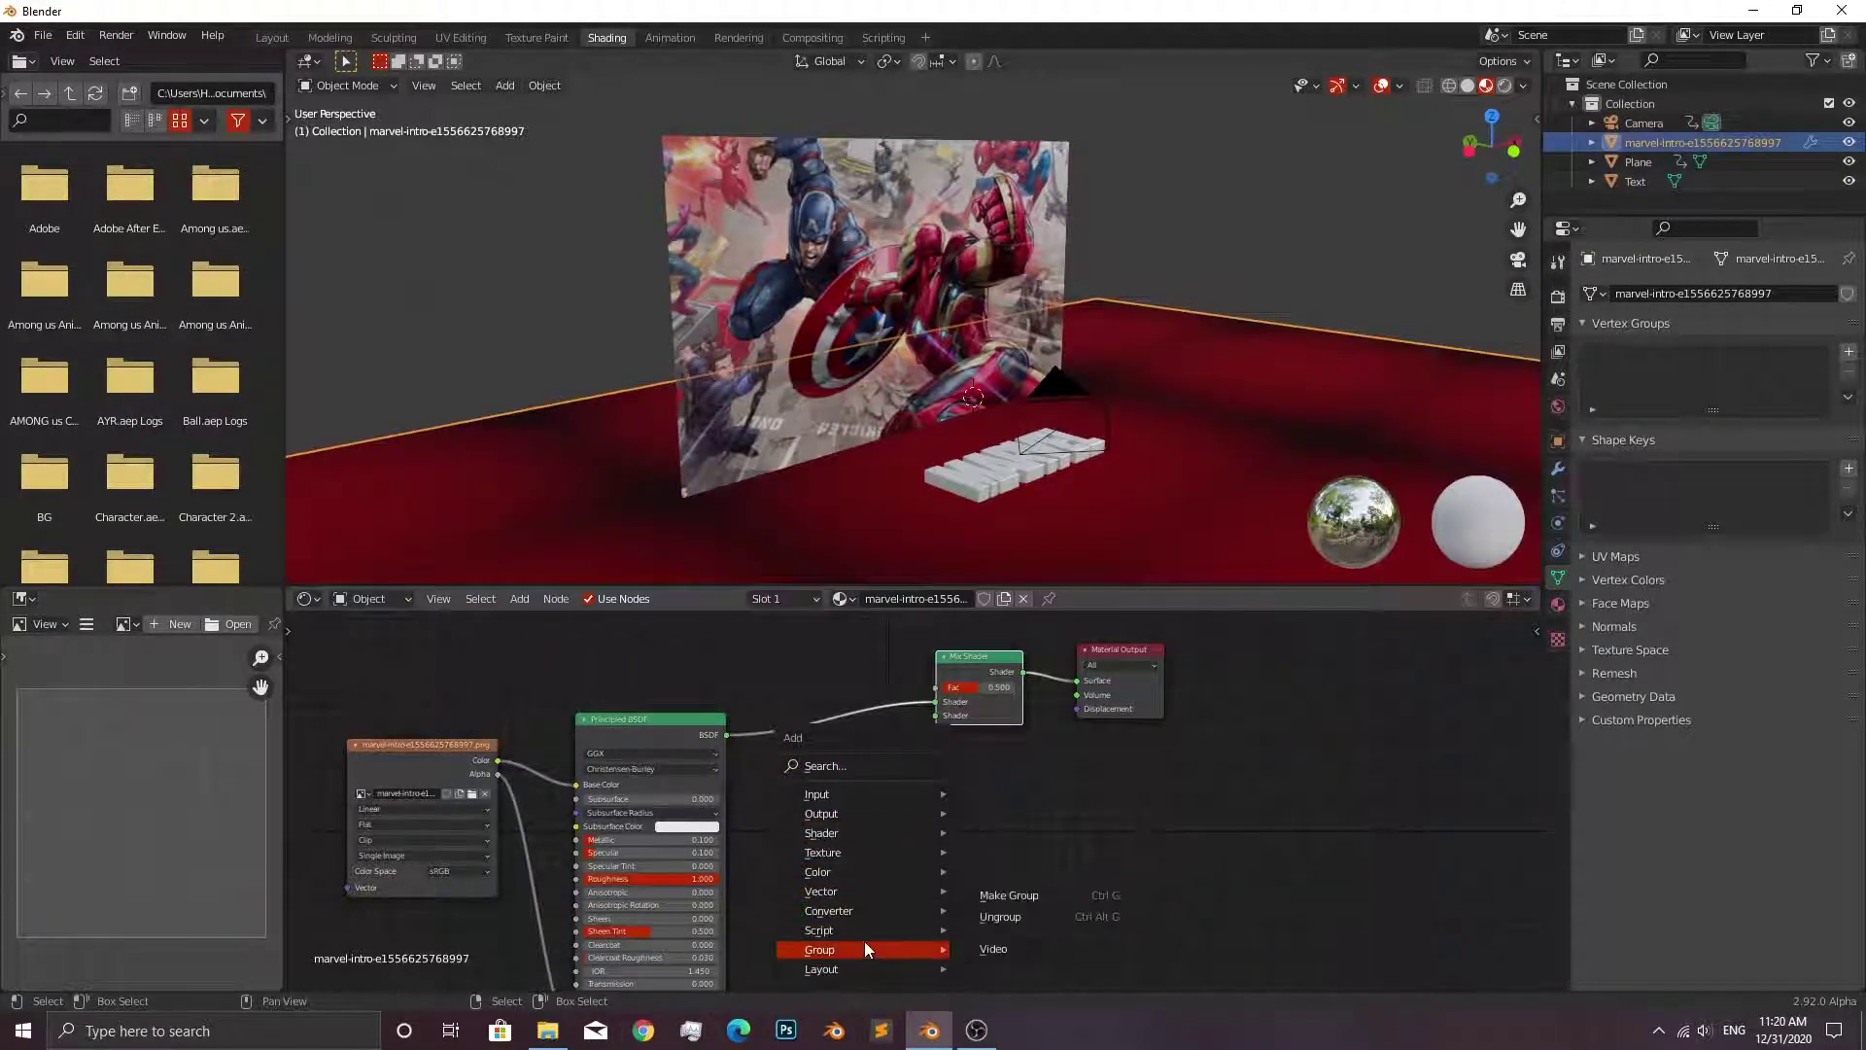
click(1022, 948)
click(928, 837)
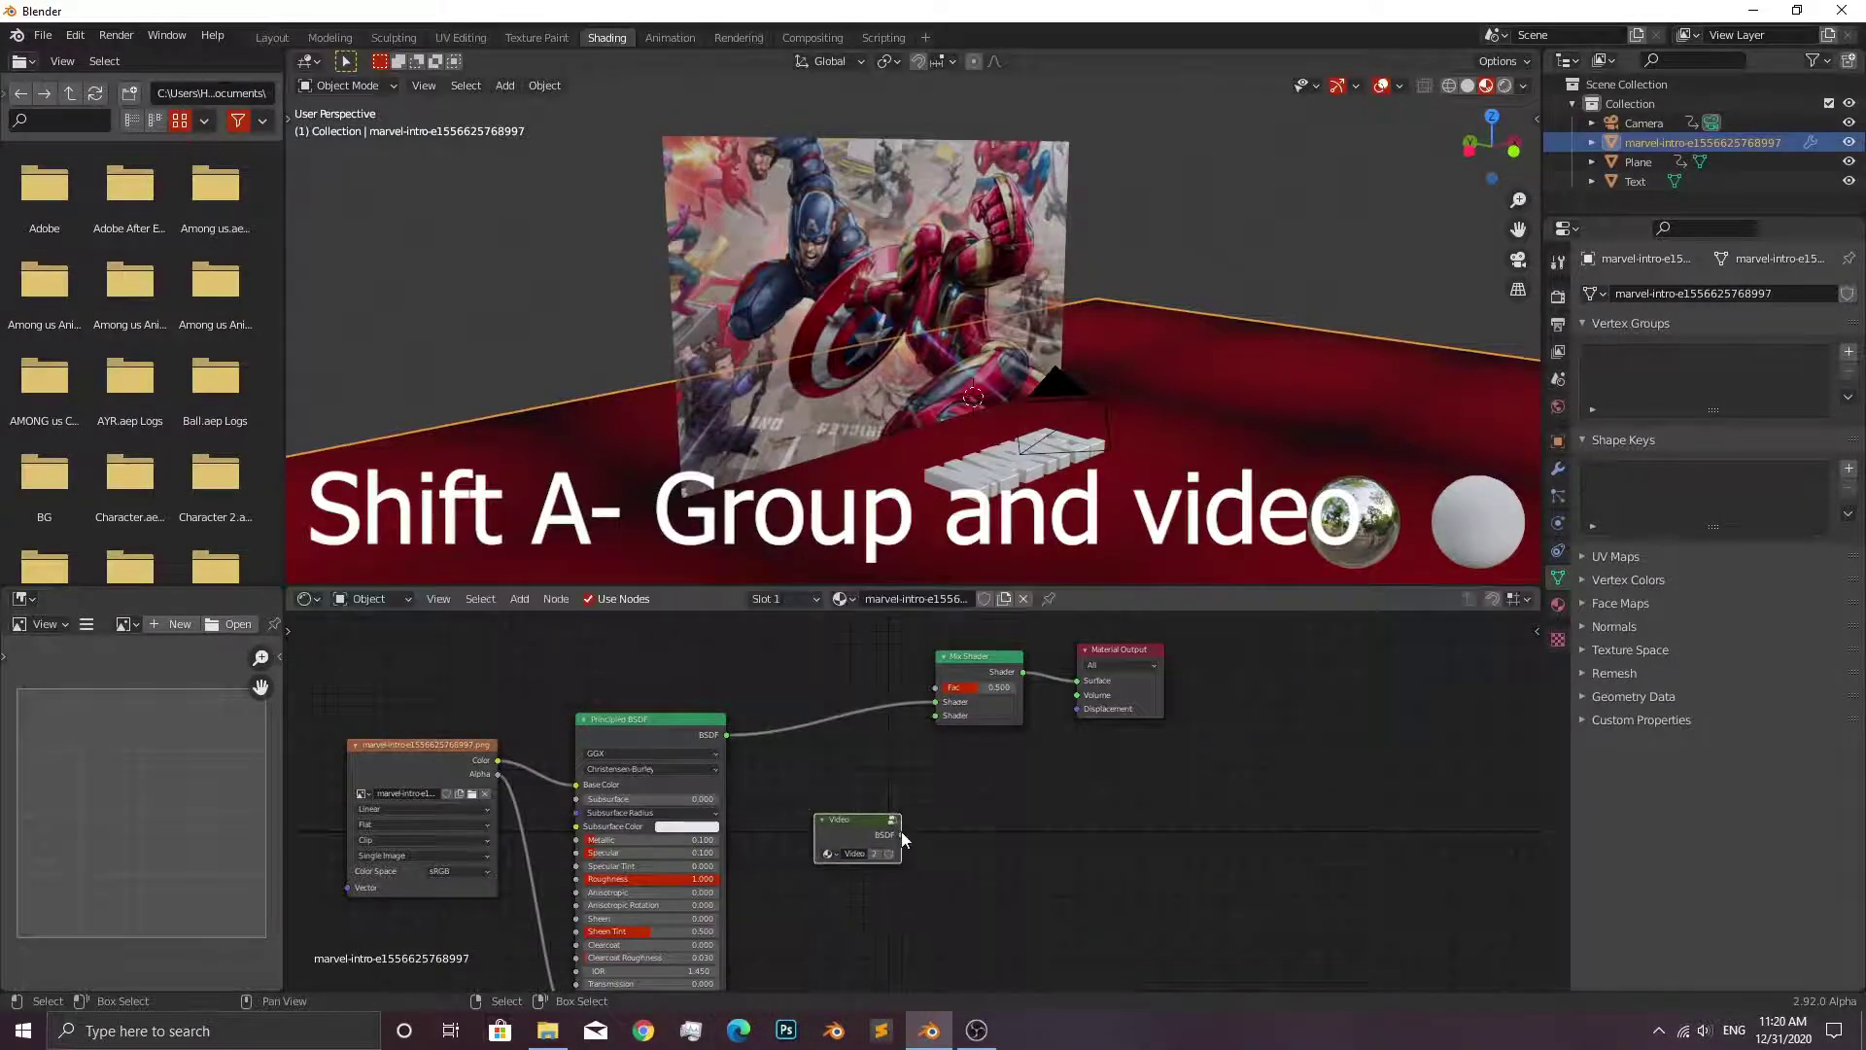
mouse_move(902, 836)
mouse_down()
mouse_move(943, 713)
mouse_move(1015, 694)
mouse_up()
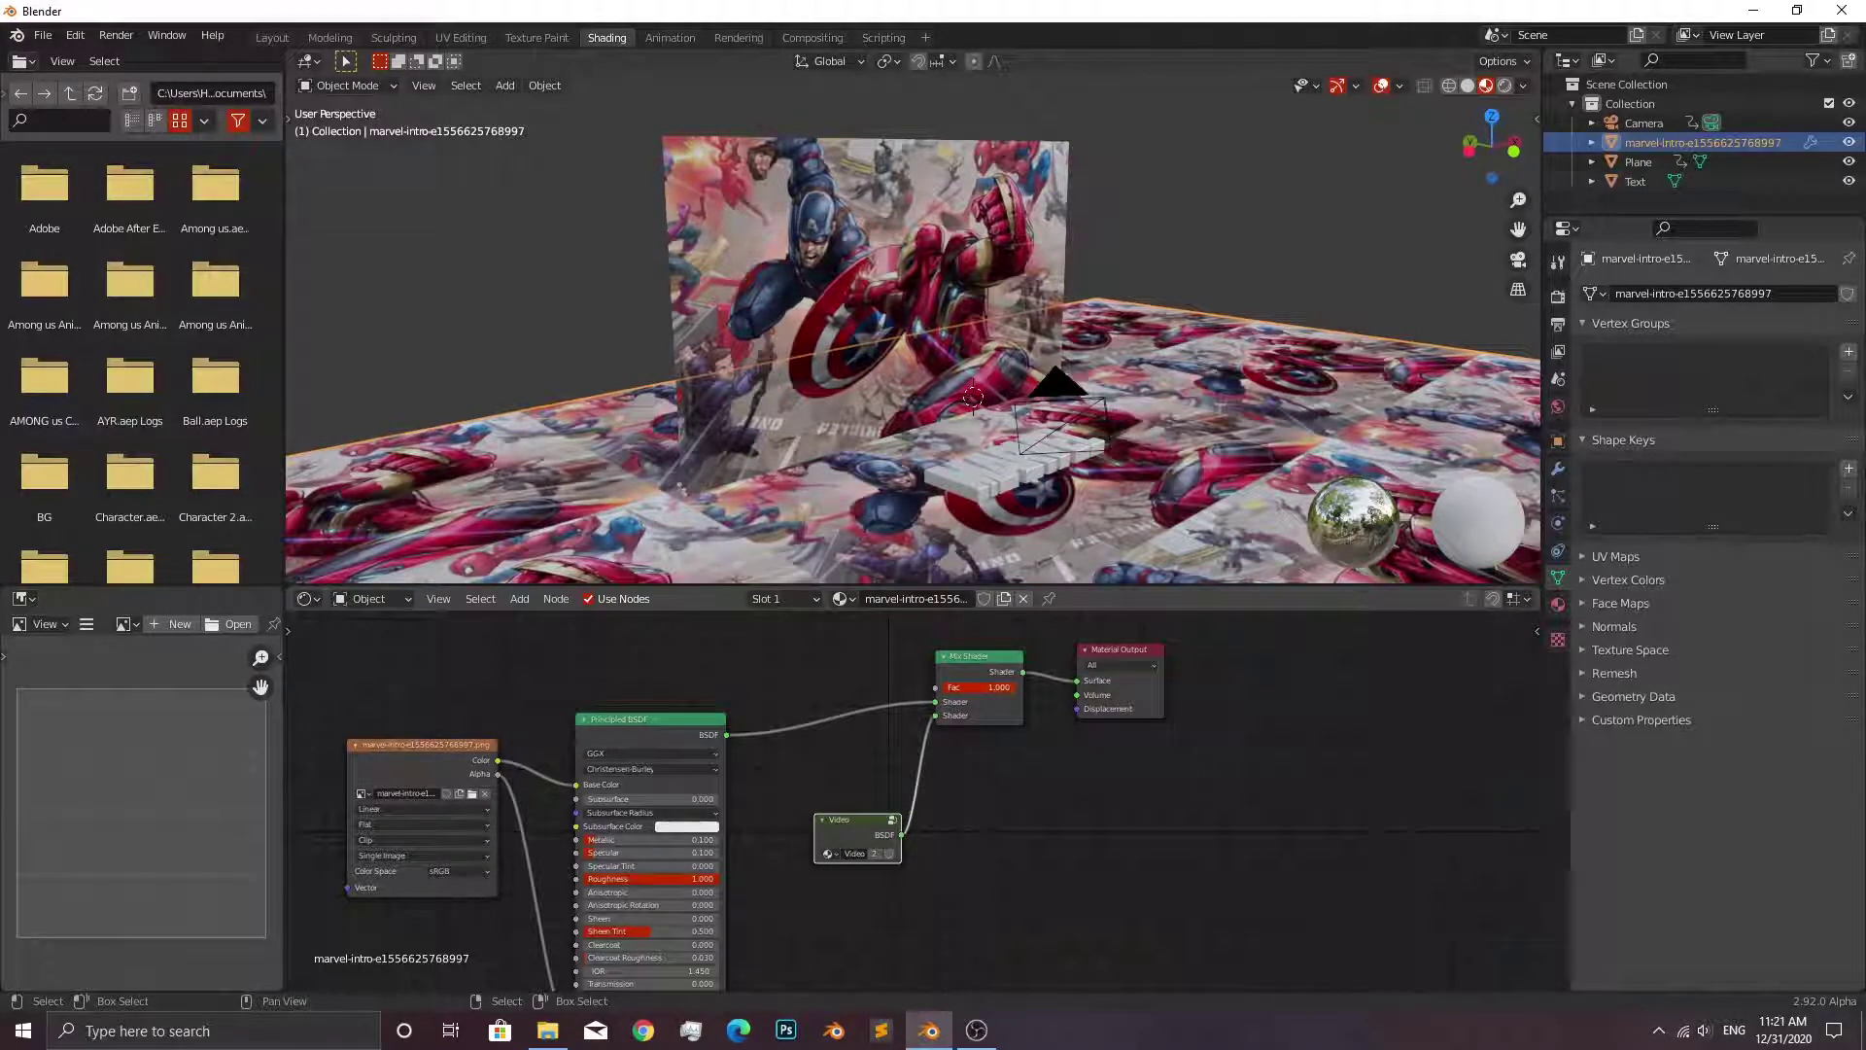
Select the MARVEL text and insert a Mix Shader on its BSDF–Material Output link.
click(974, 472)
drag(1007, 656, 646, 684)
key(shift+a)
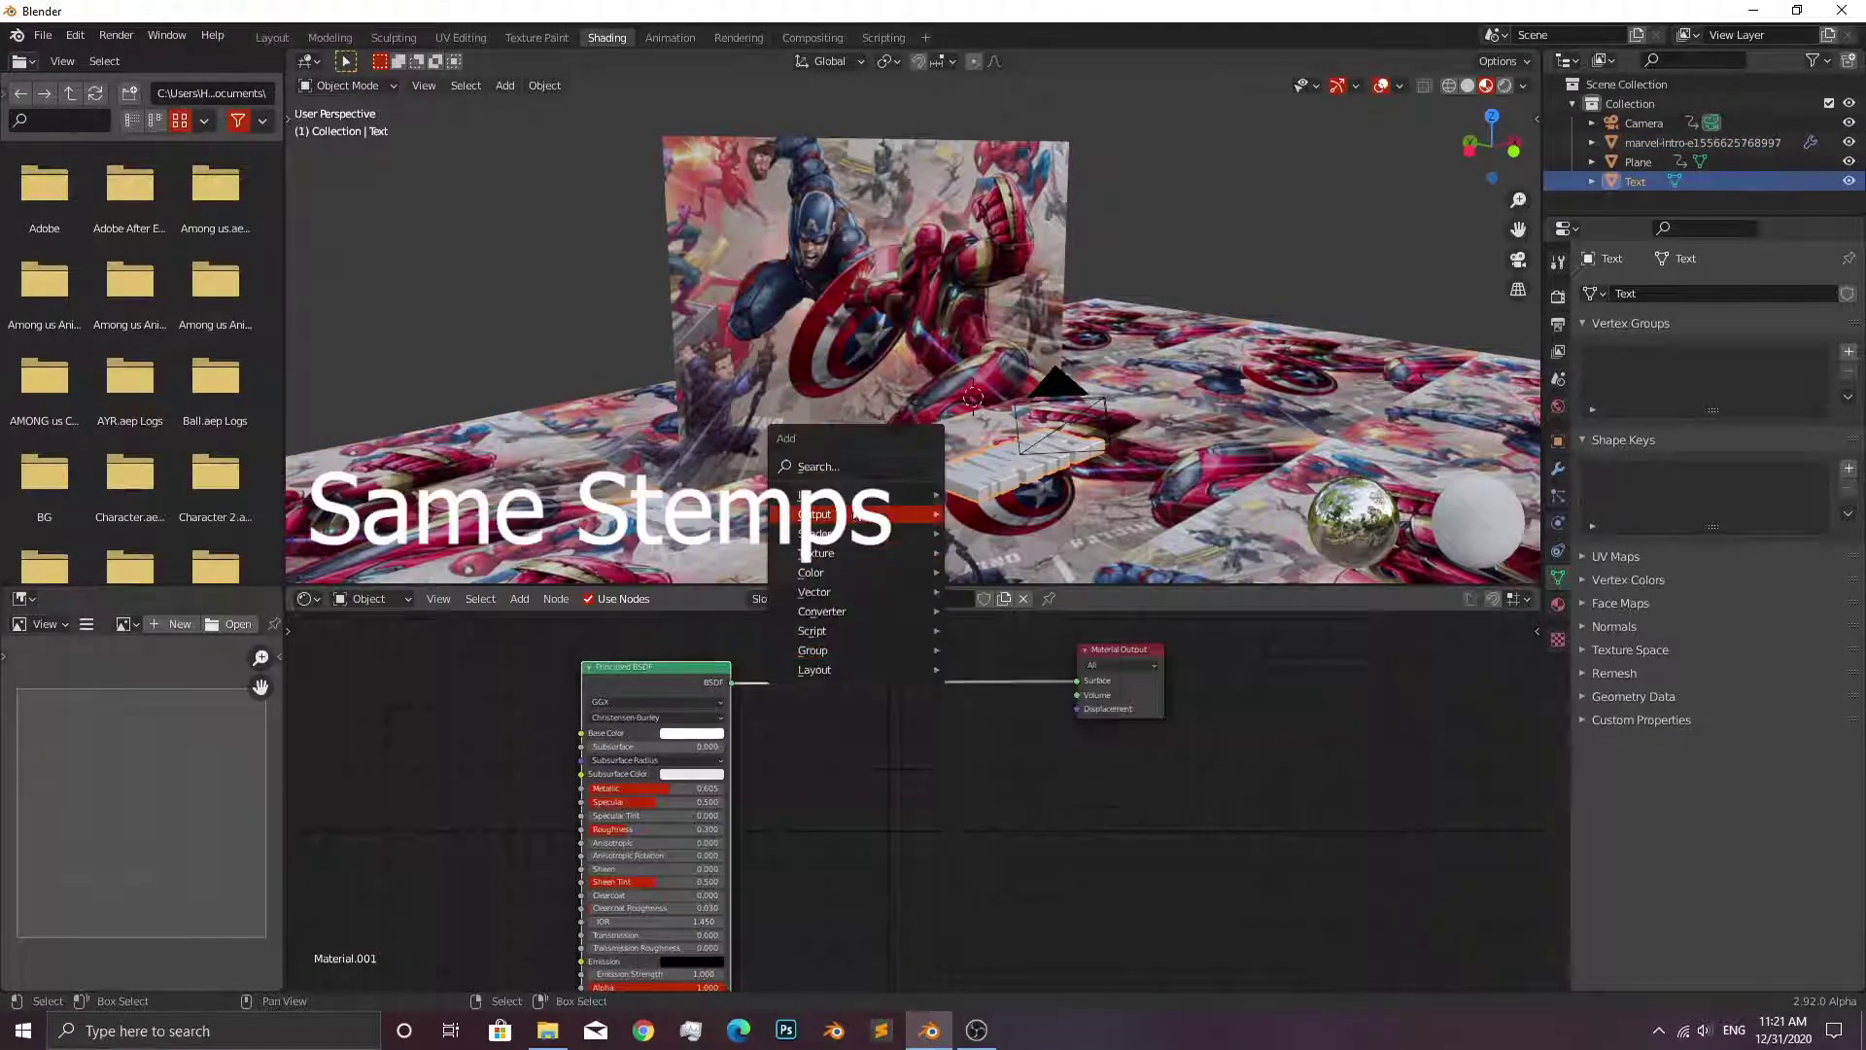
click(865, 464)
text(mix)
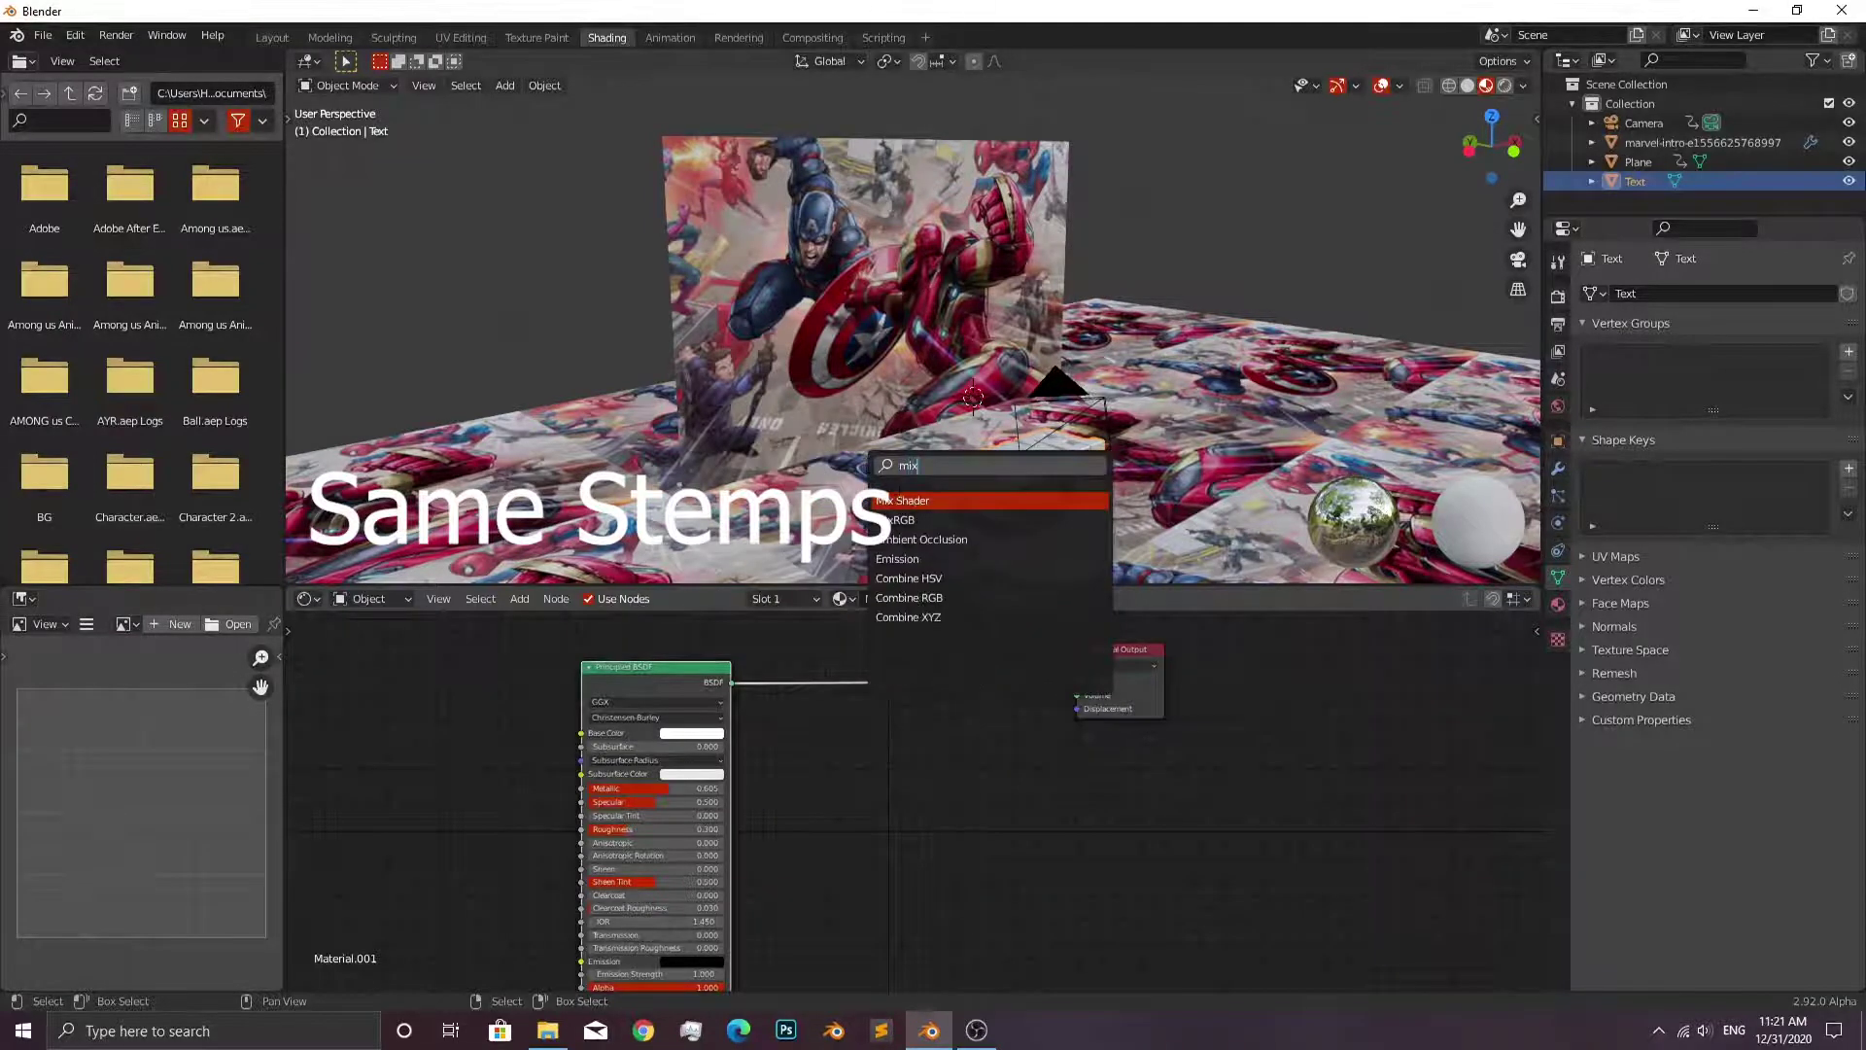
key(Return)
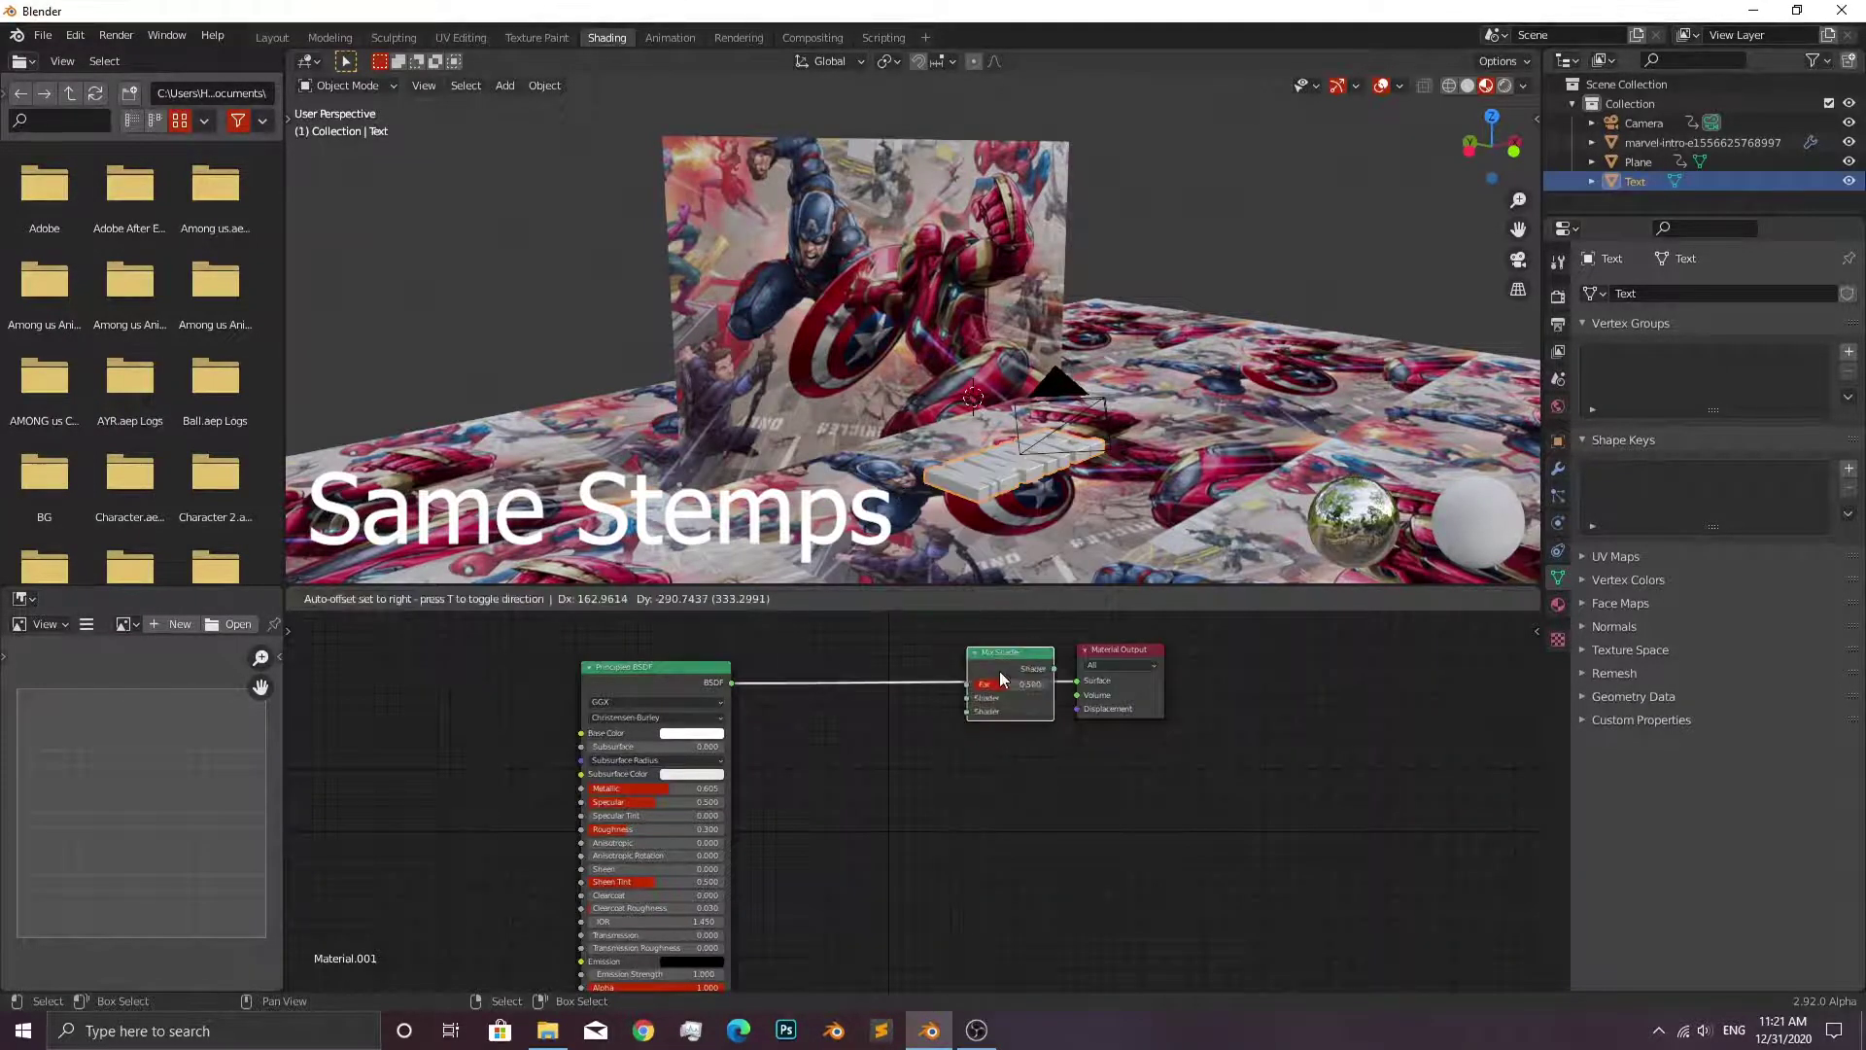
click(1002, 679)
Add the Video node group below and connect it to the Mix Shader's second Shader input.
key(shift+a)
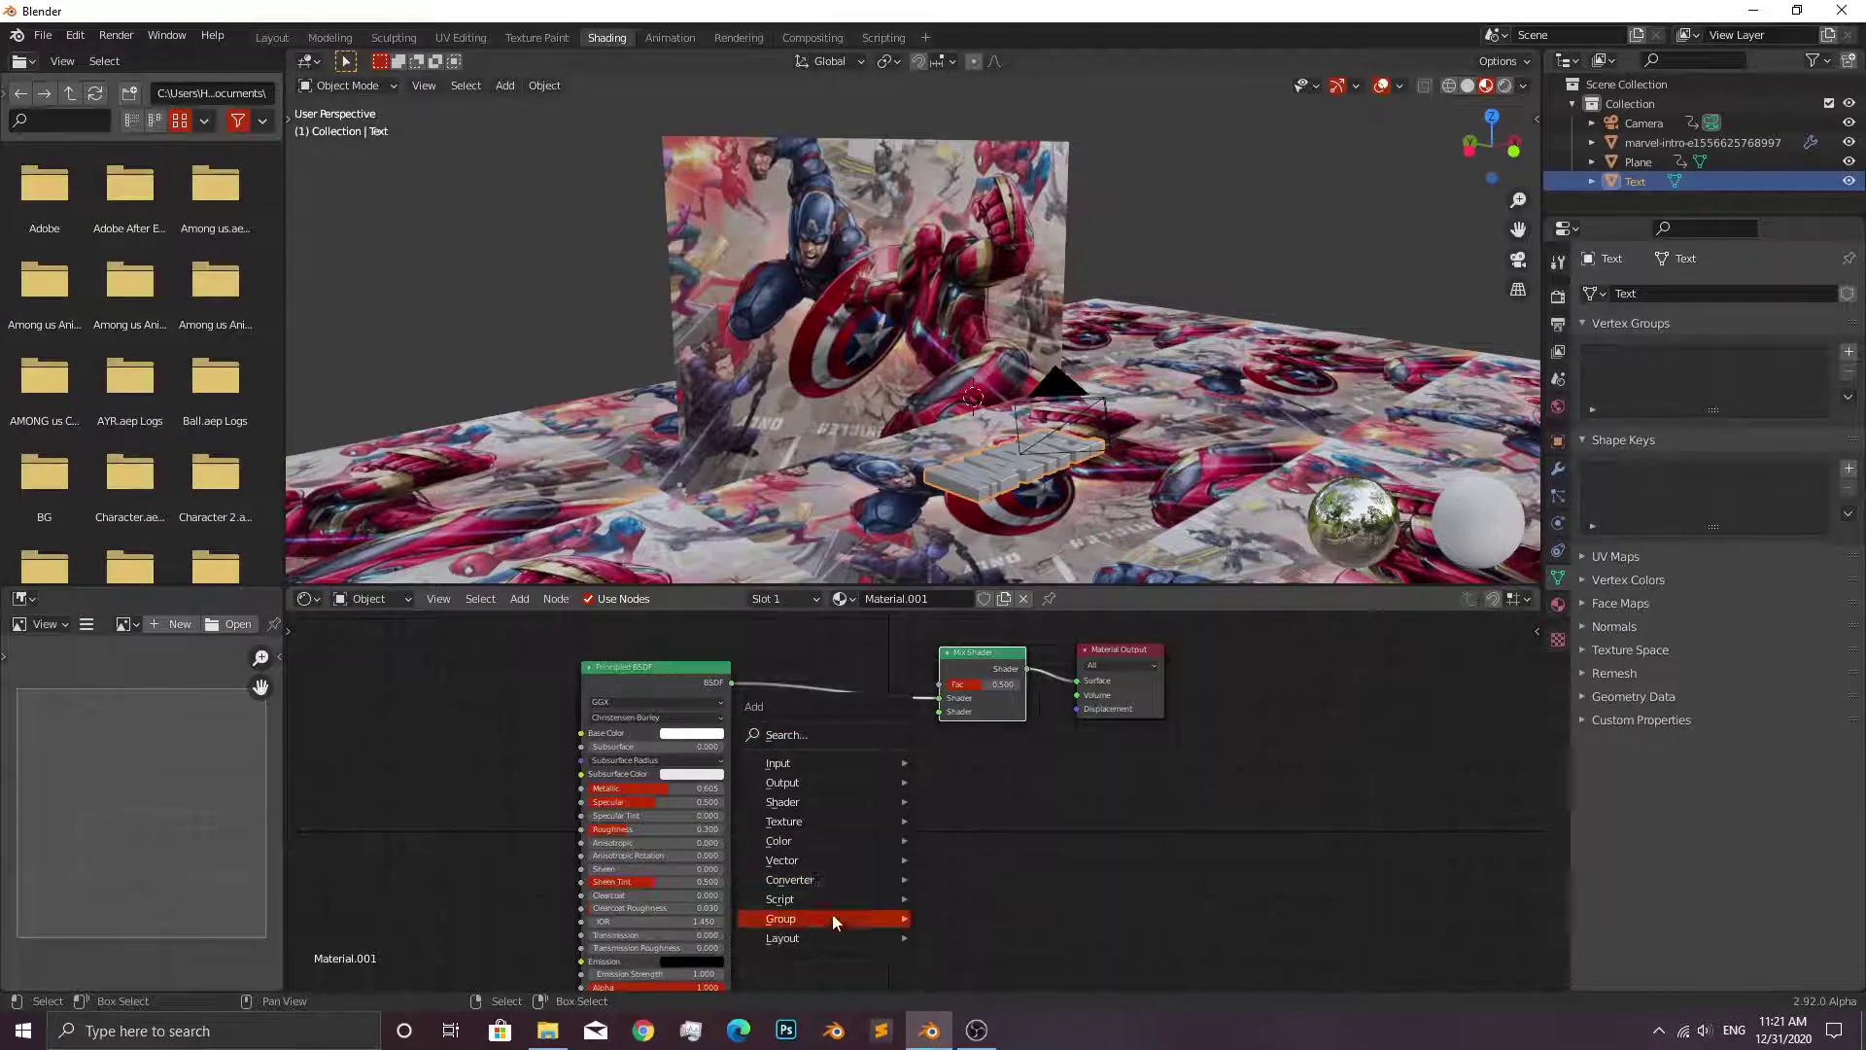
mouse_move(799, 919)
click(953, 917)
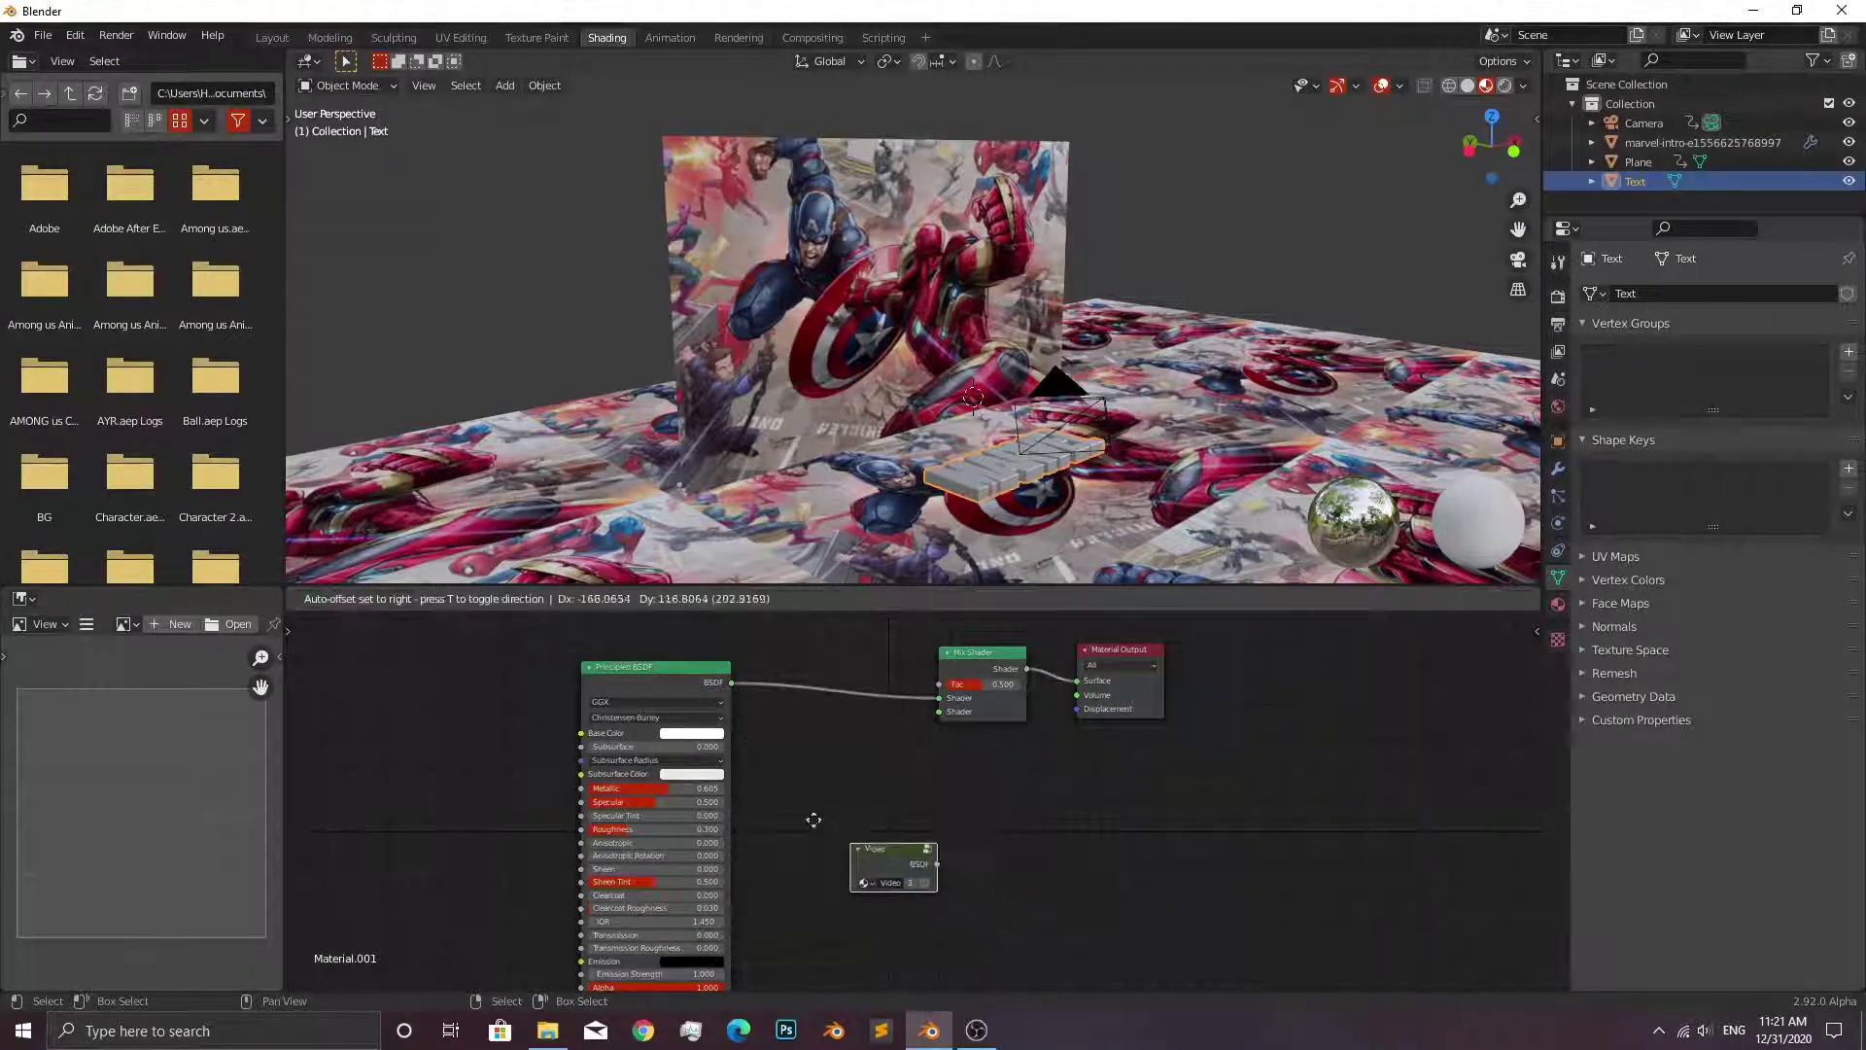
click(775, 781)
drag(861, 796, 941, 713)
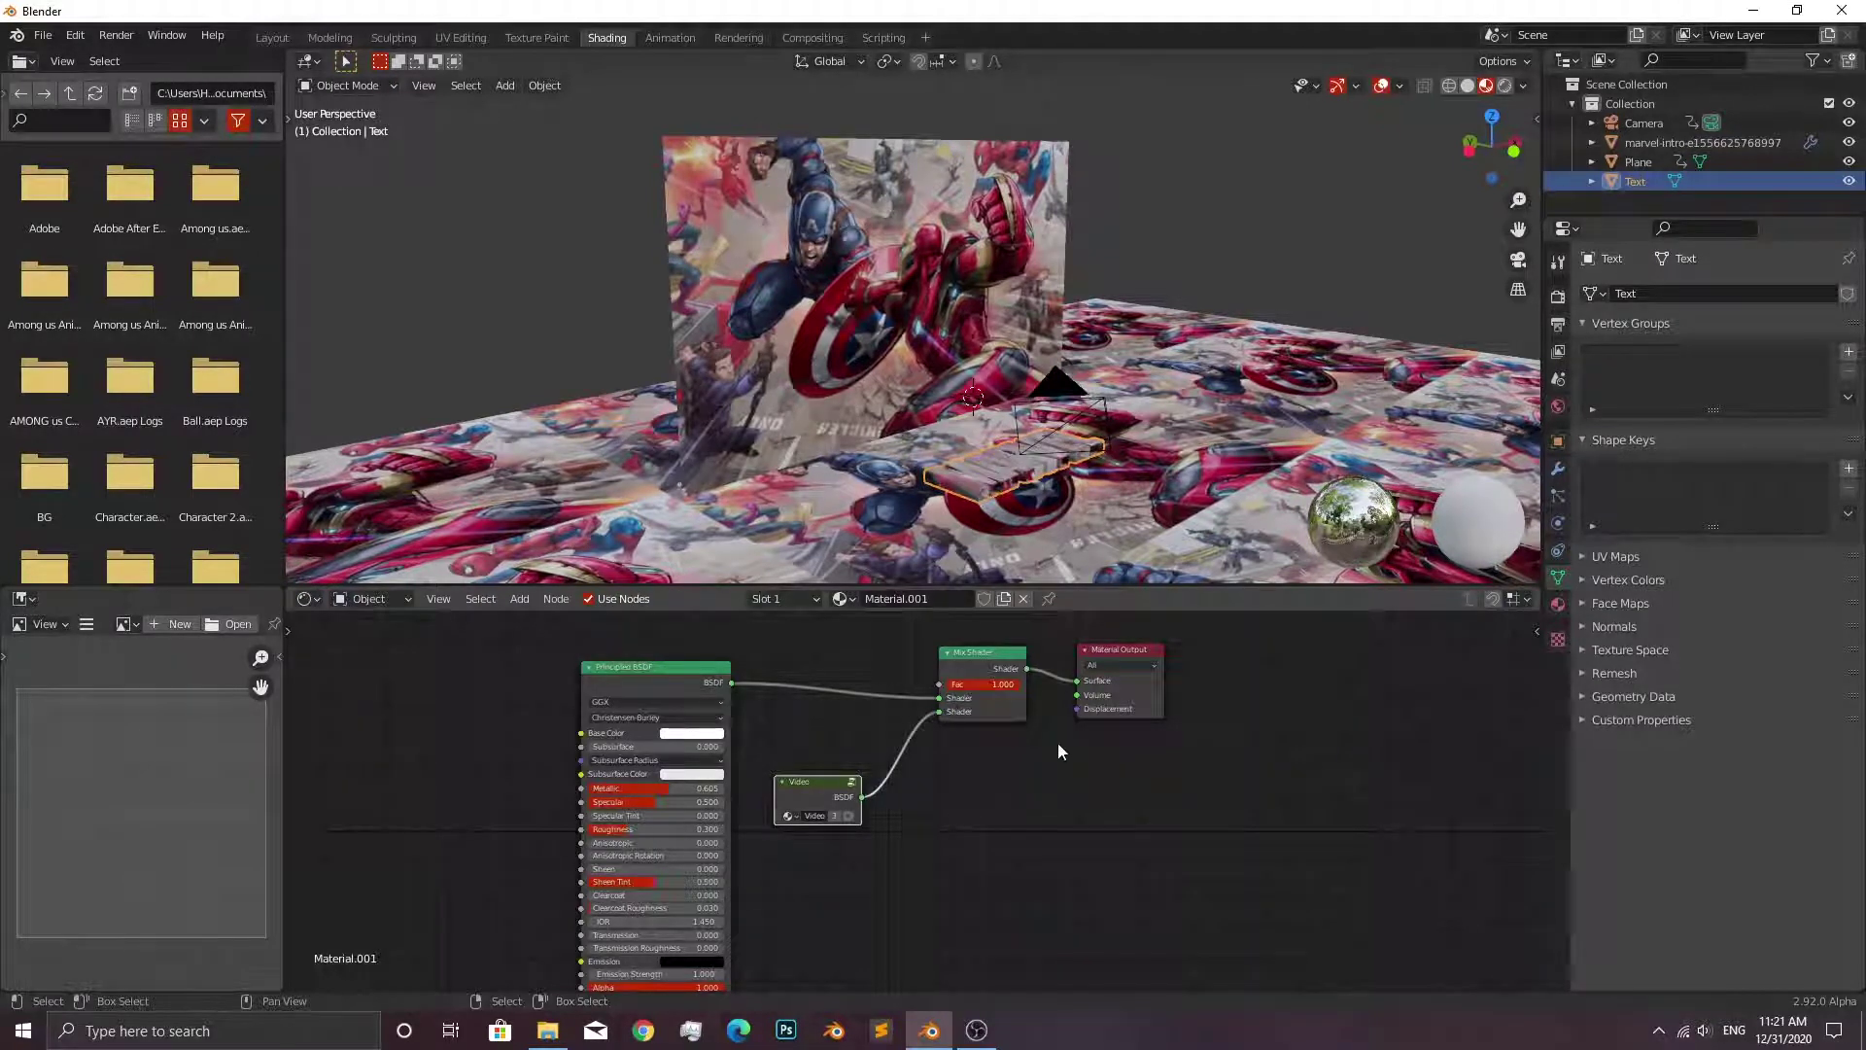
key(alt+Tab)
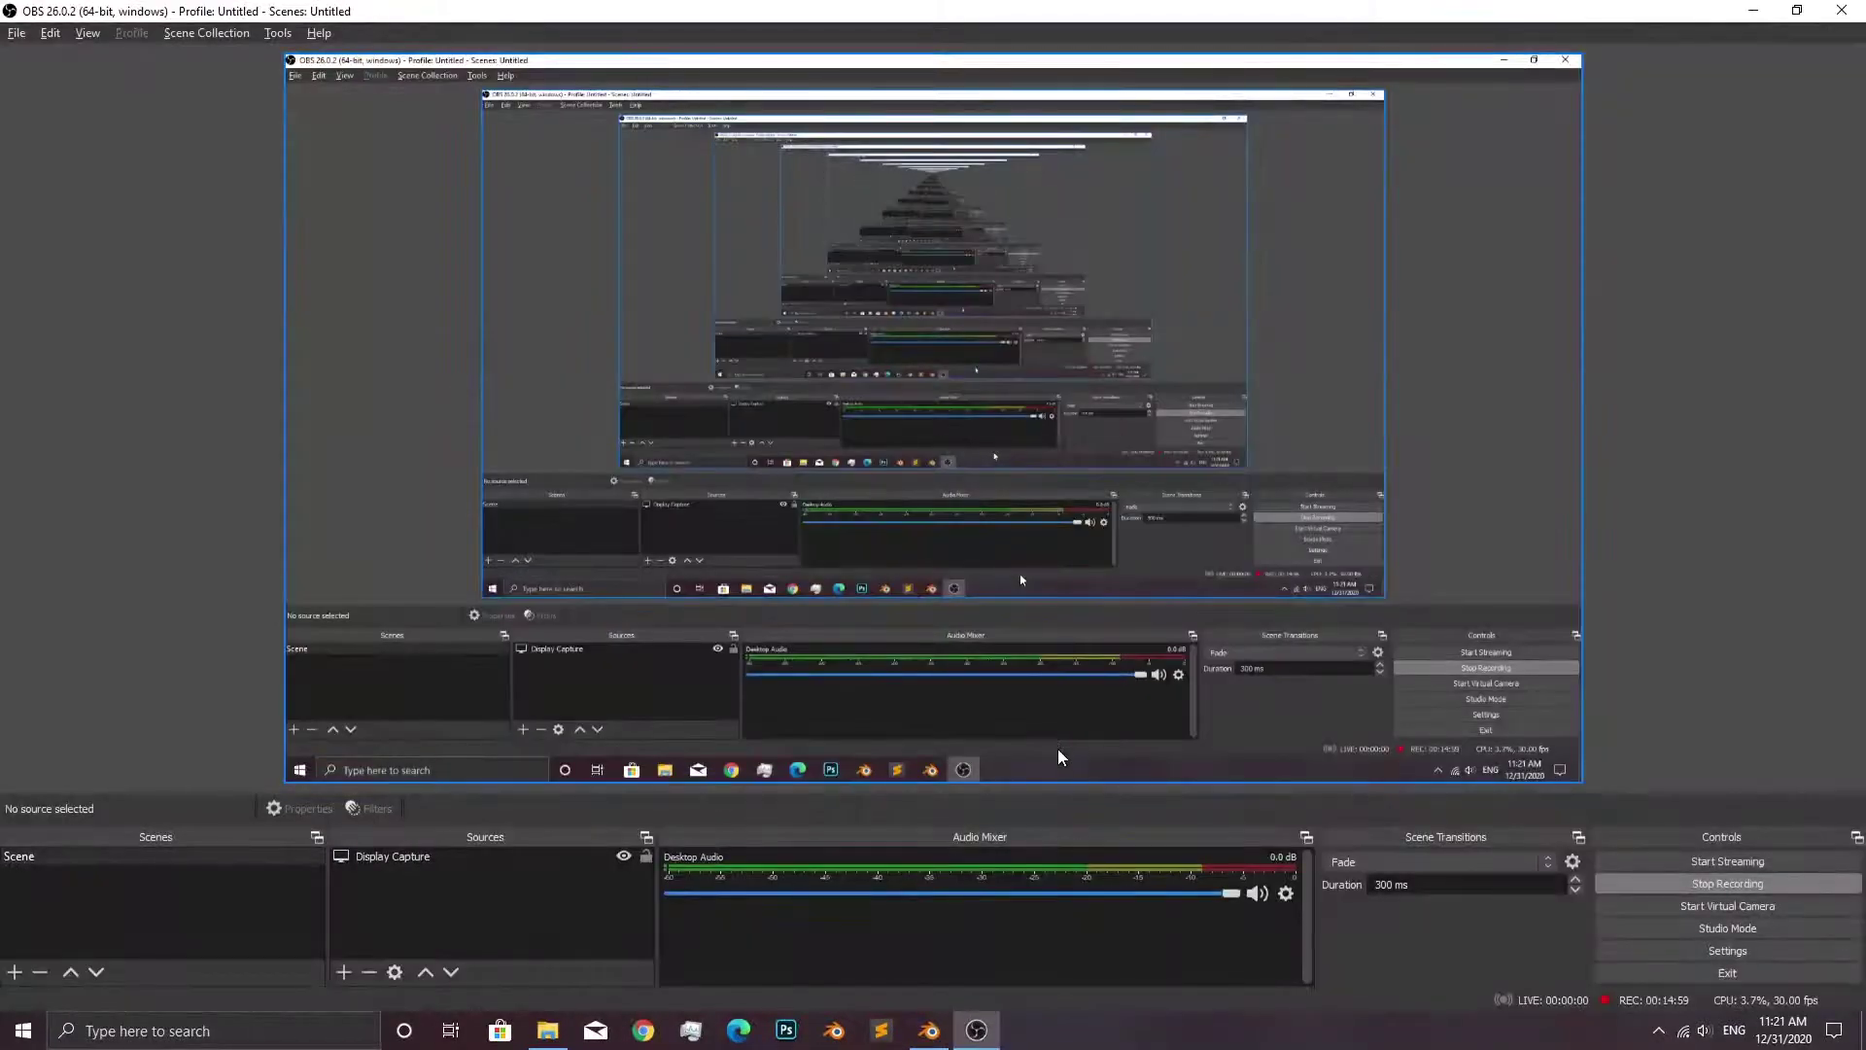
key(alt+Tab)
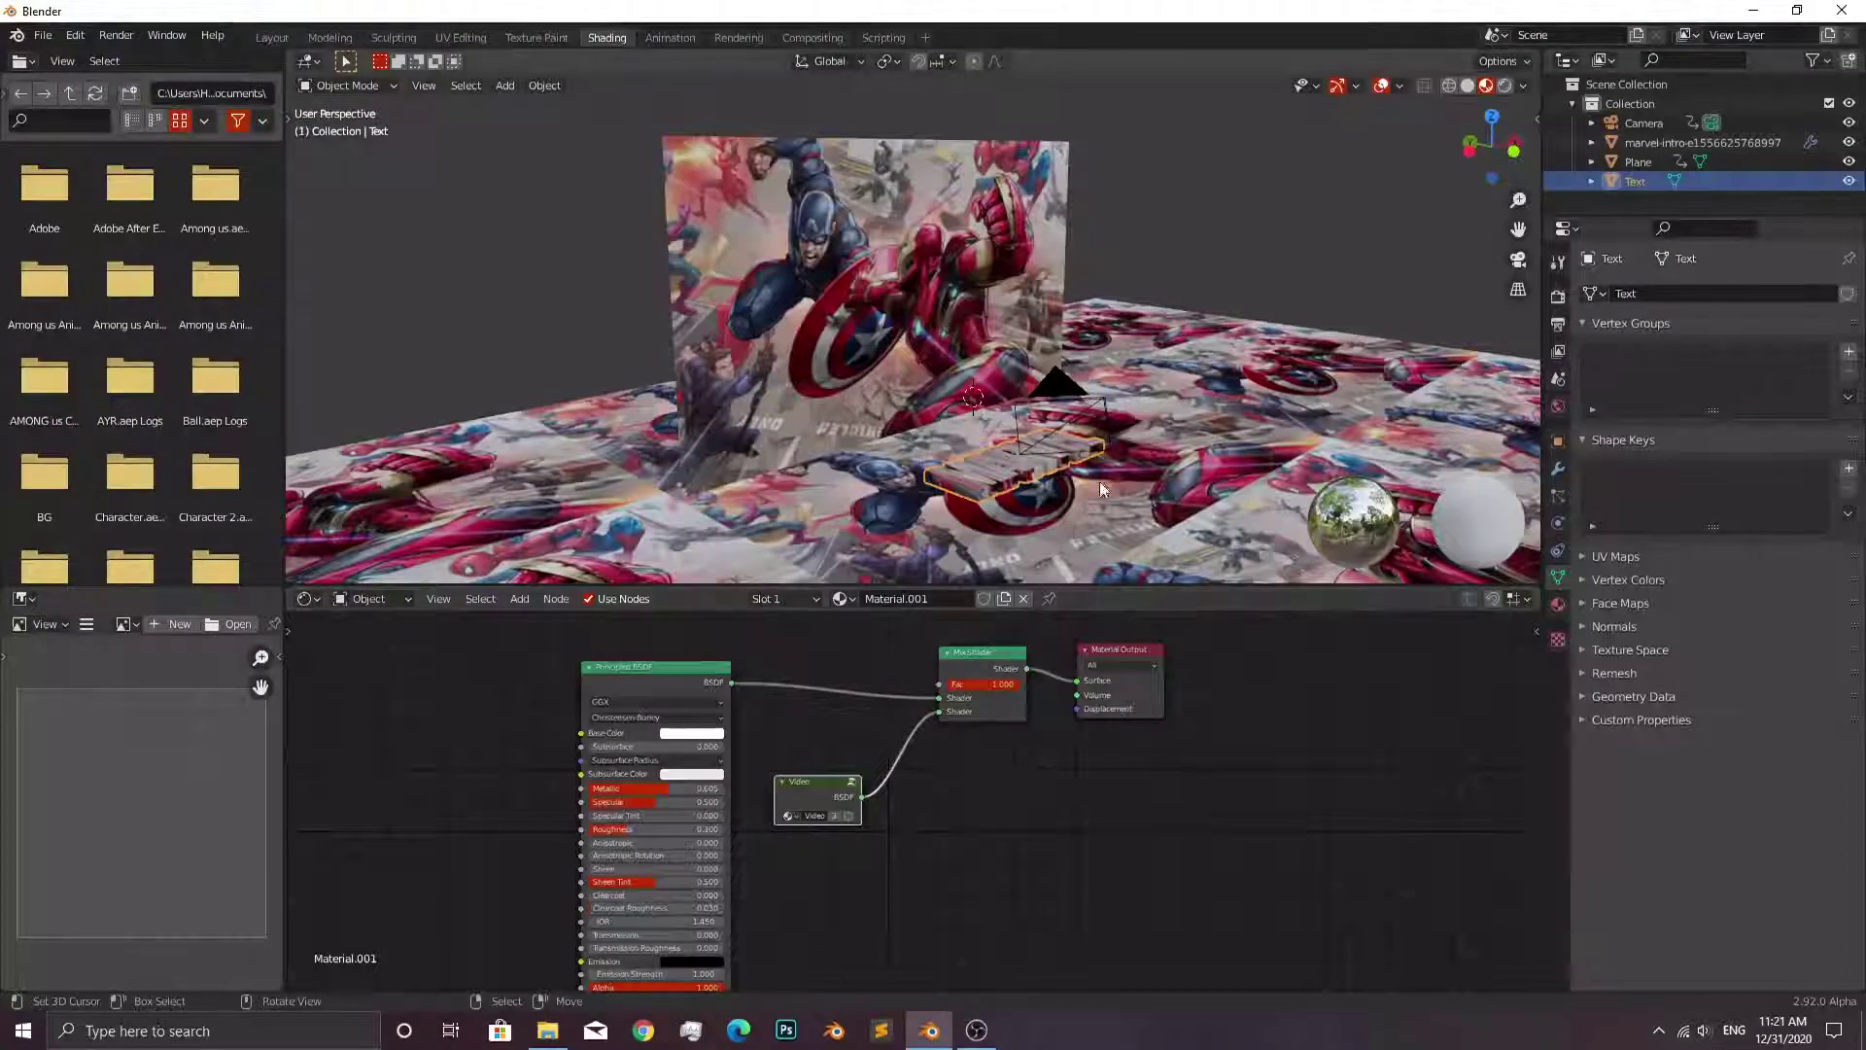
From the camera view, project the text mesh's UVs using Project from View.
key(KP_0)
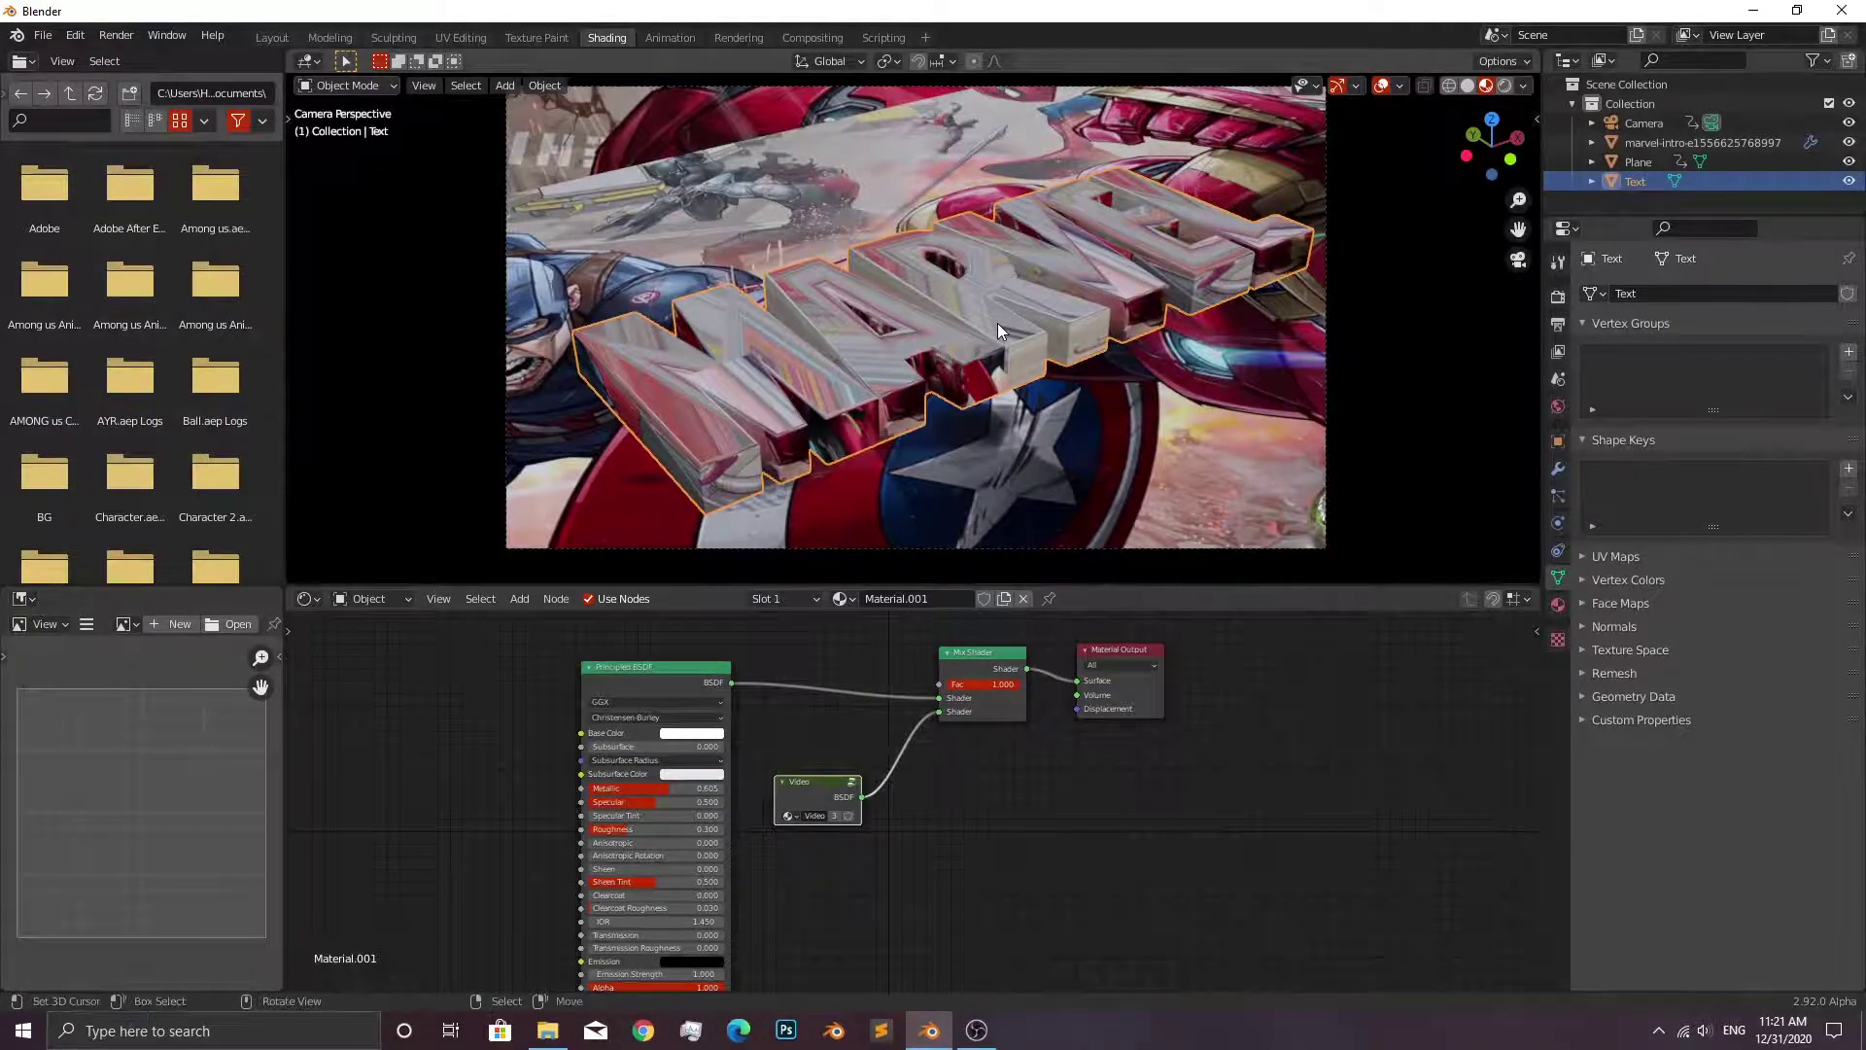
key(Tab)
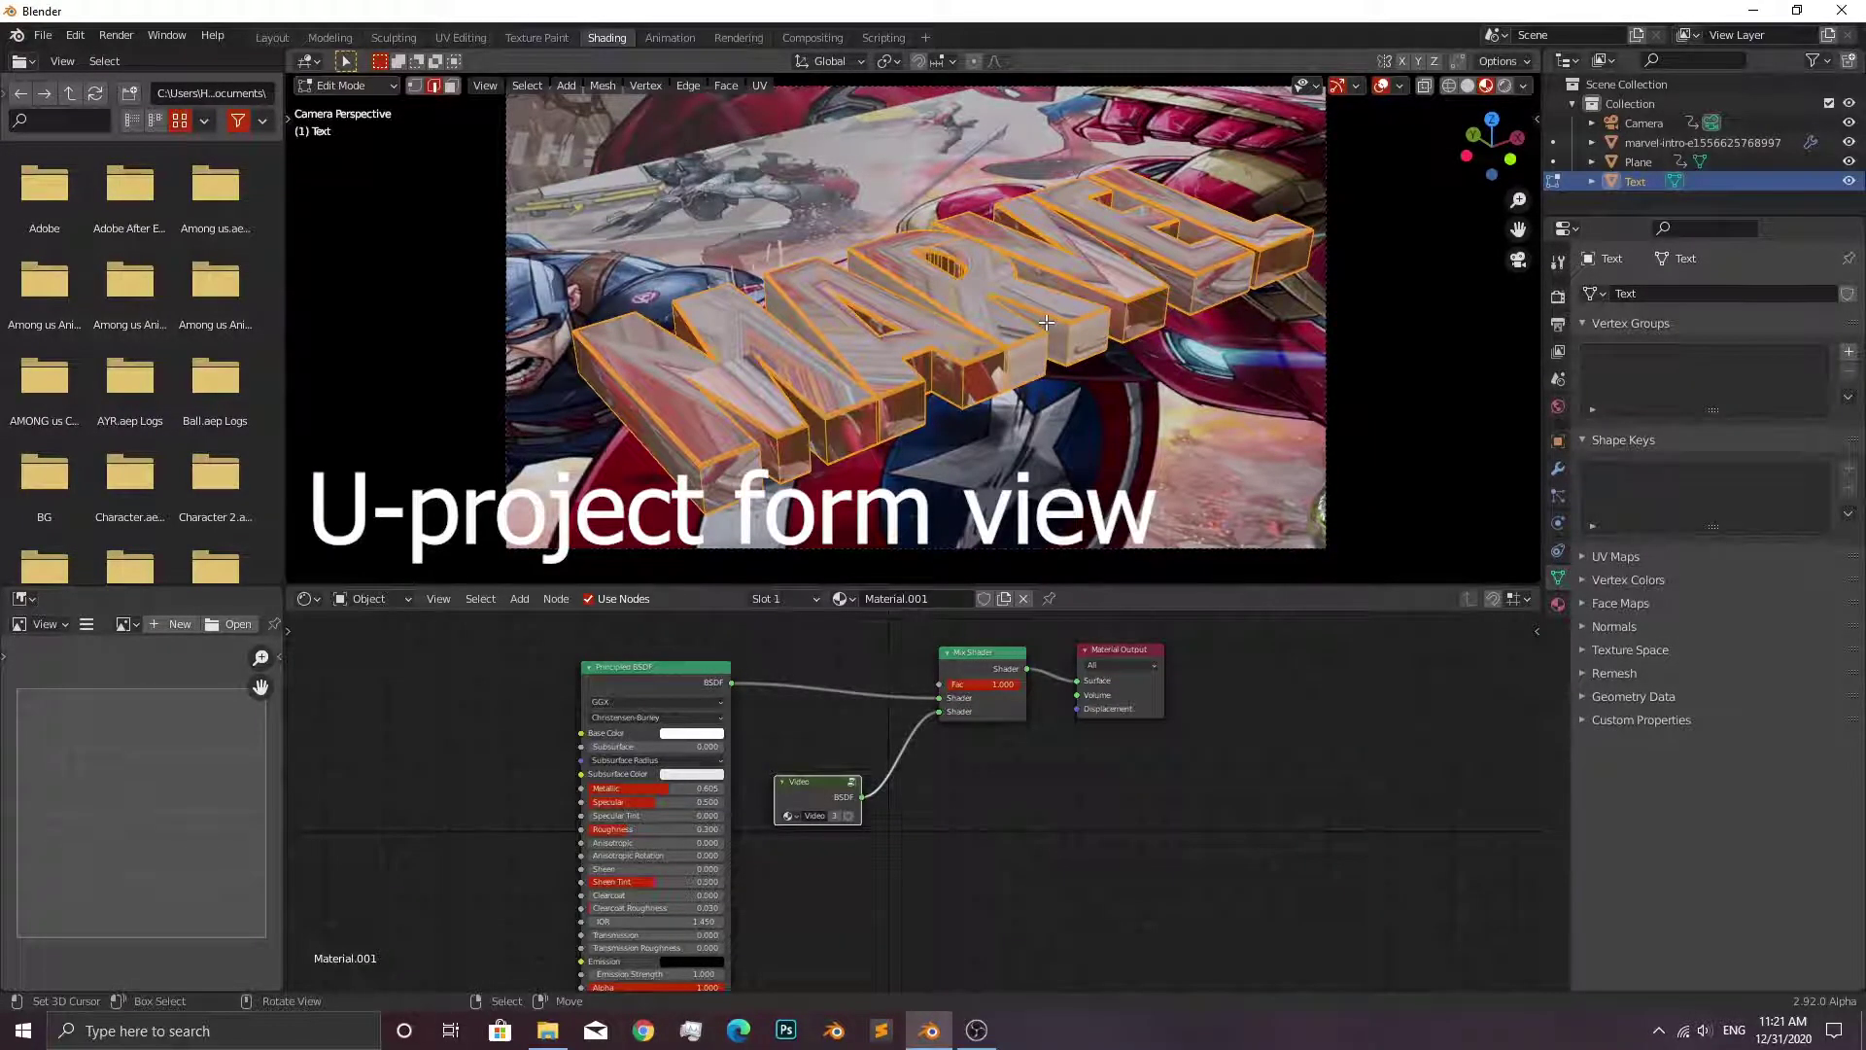
key(u)
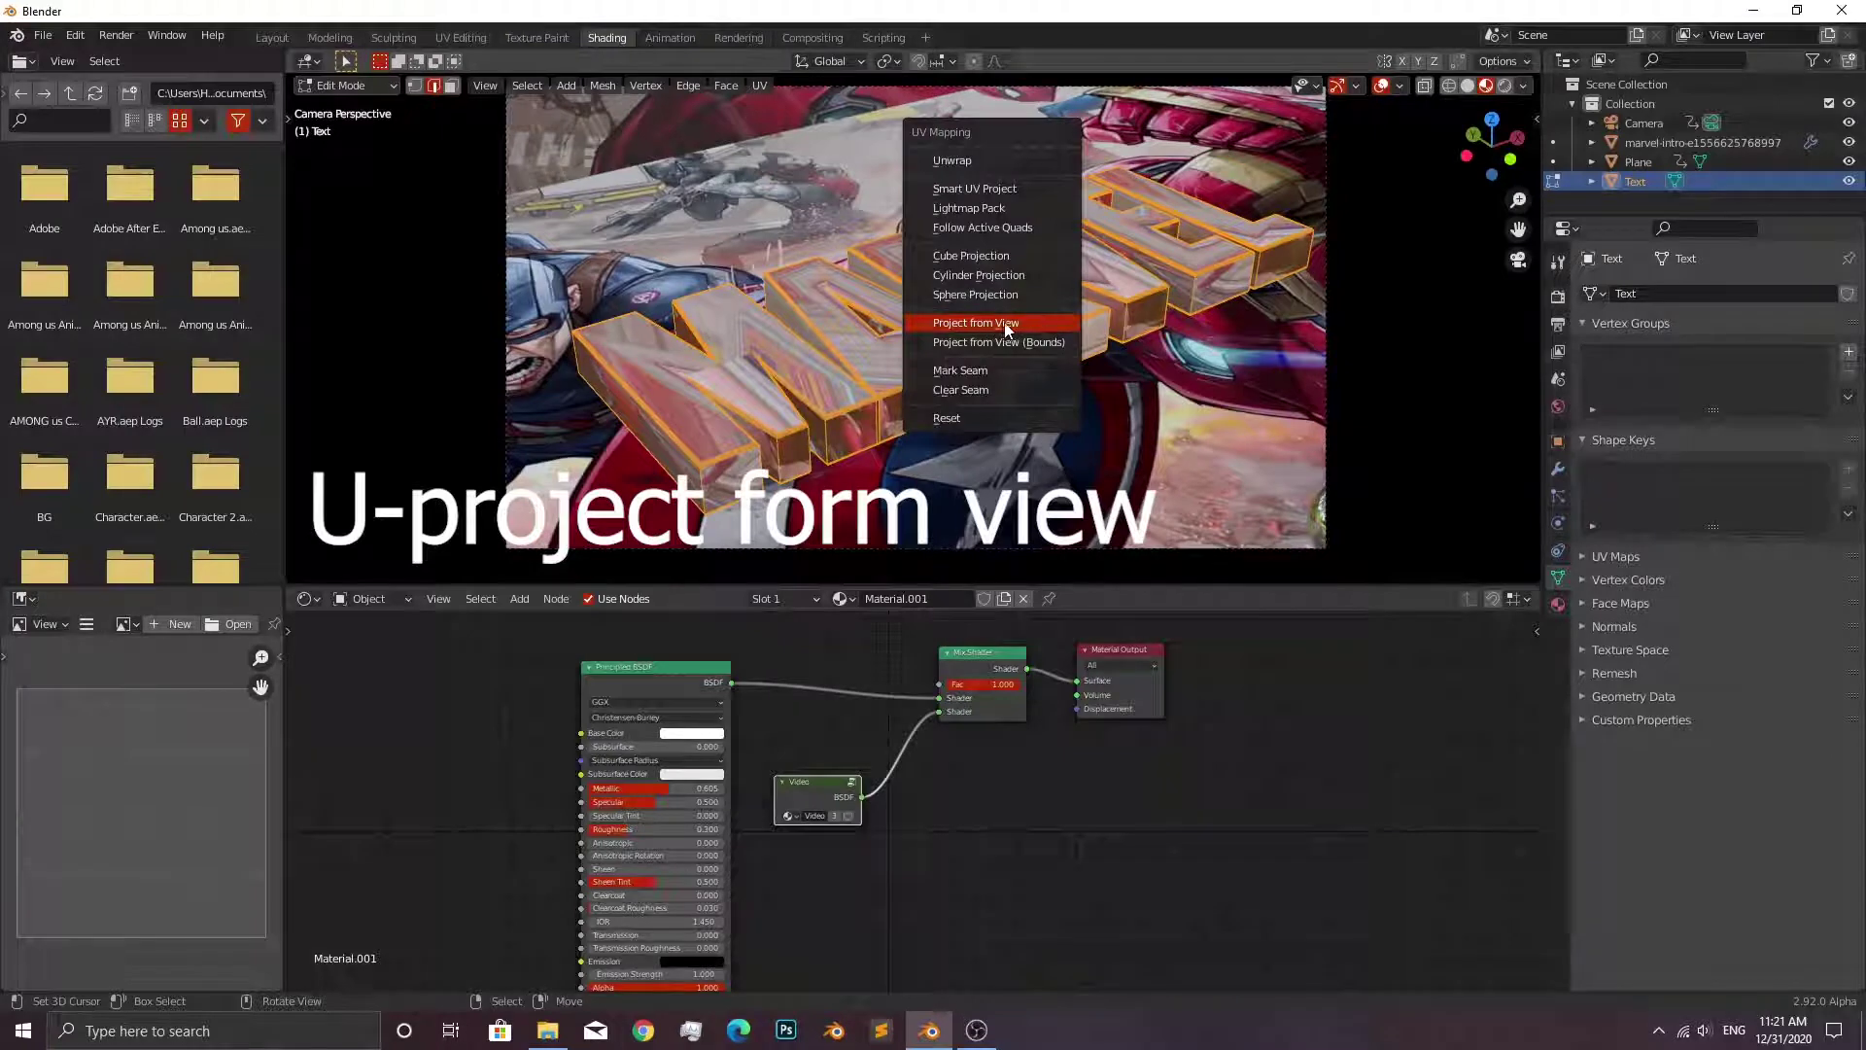
click(1006, 322)
key(Tab)
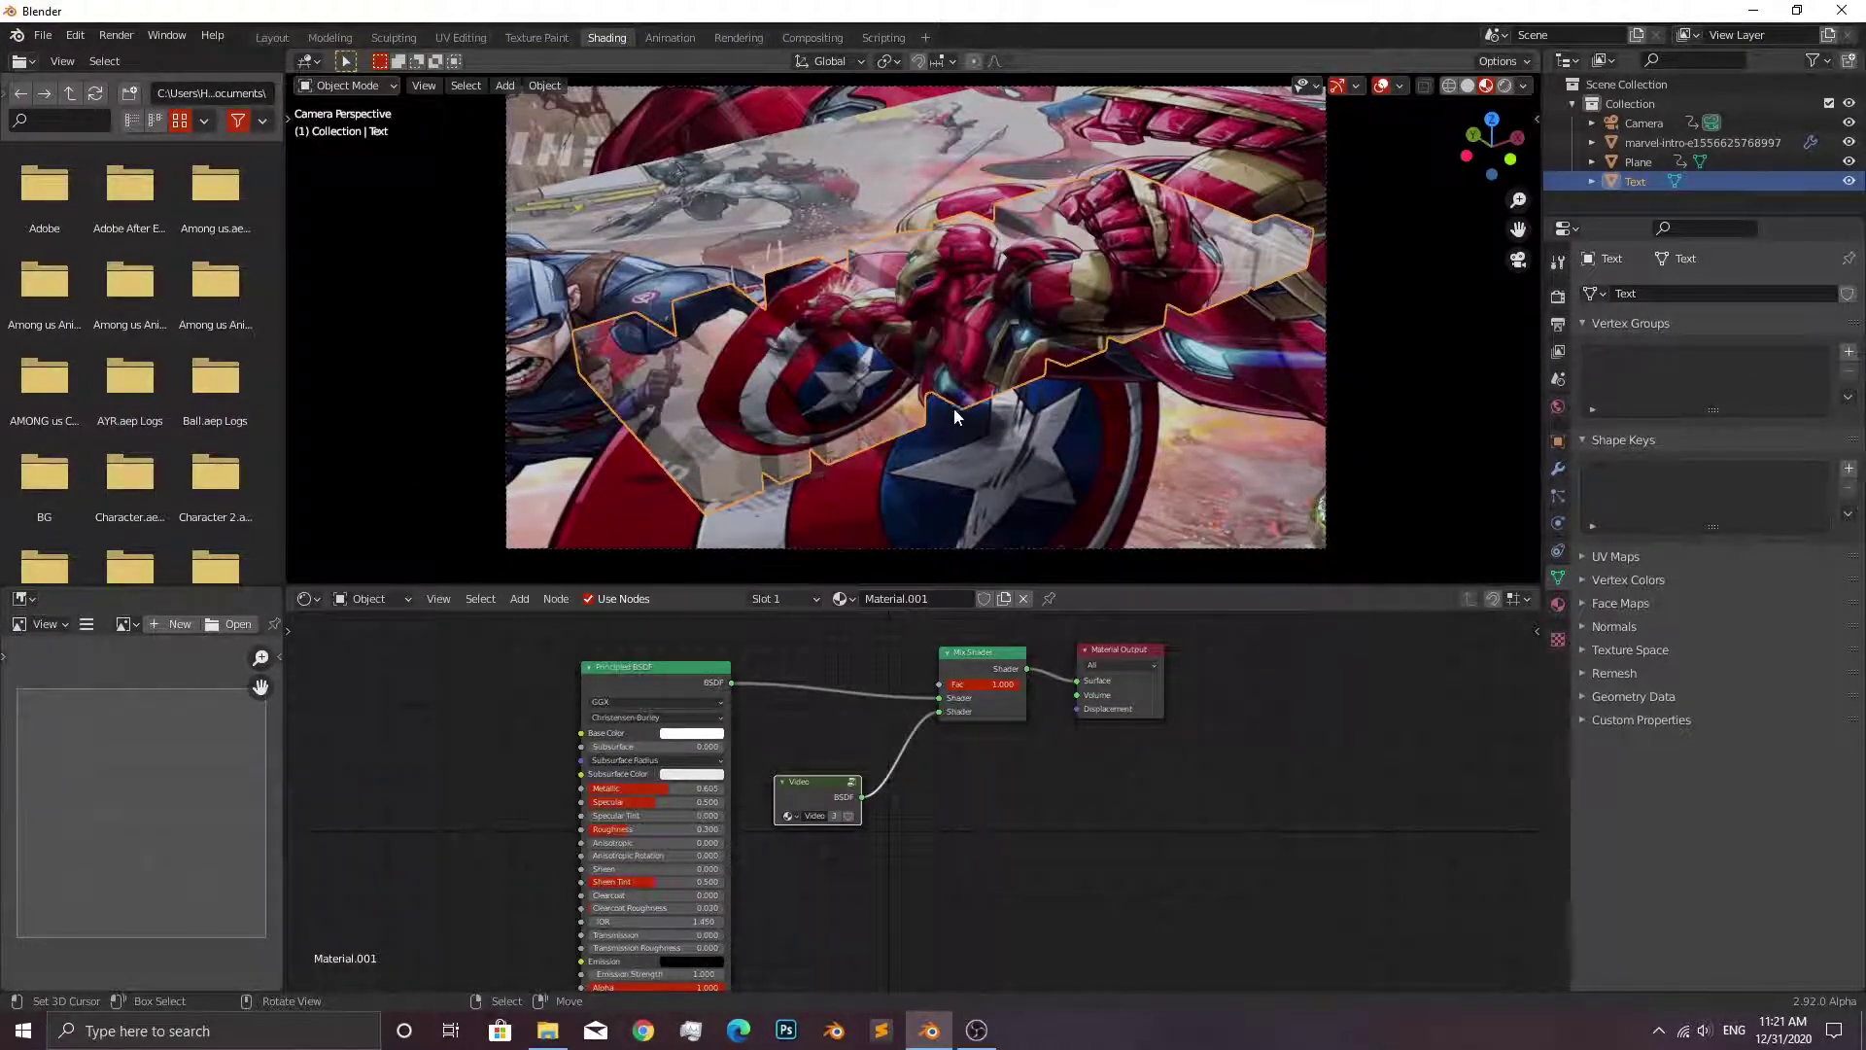
Play the animation to check the video on the lettering, return to frame 1, reselect Text.
key(space)
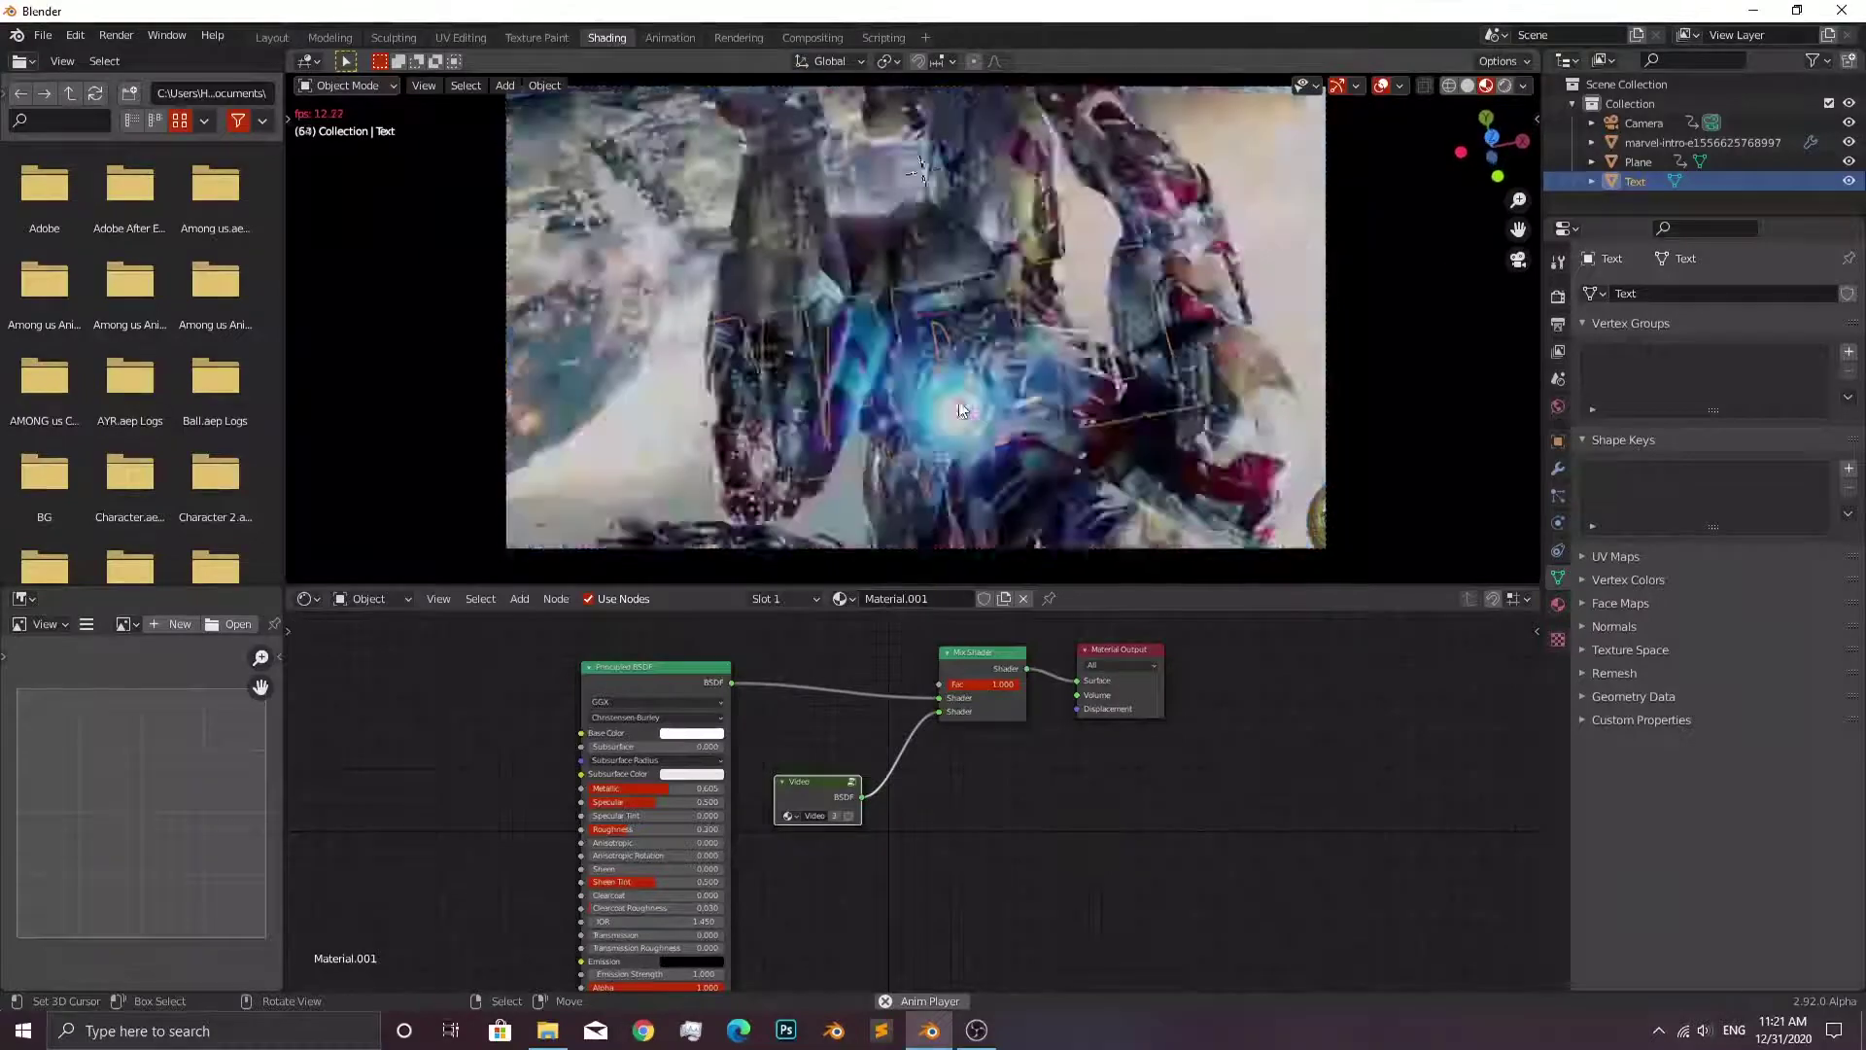
key(space)
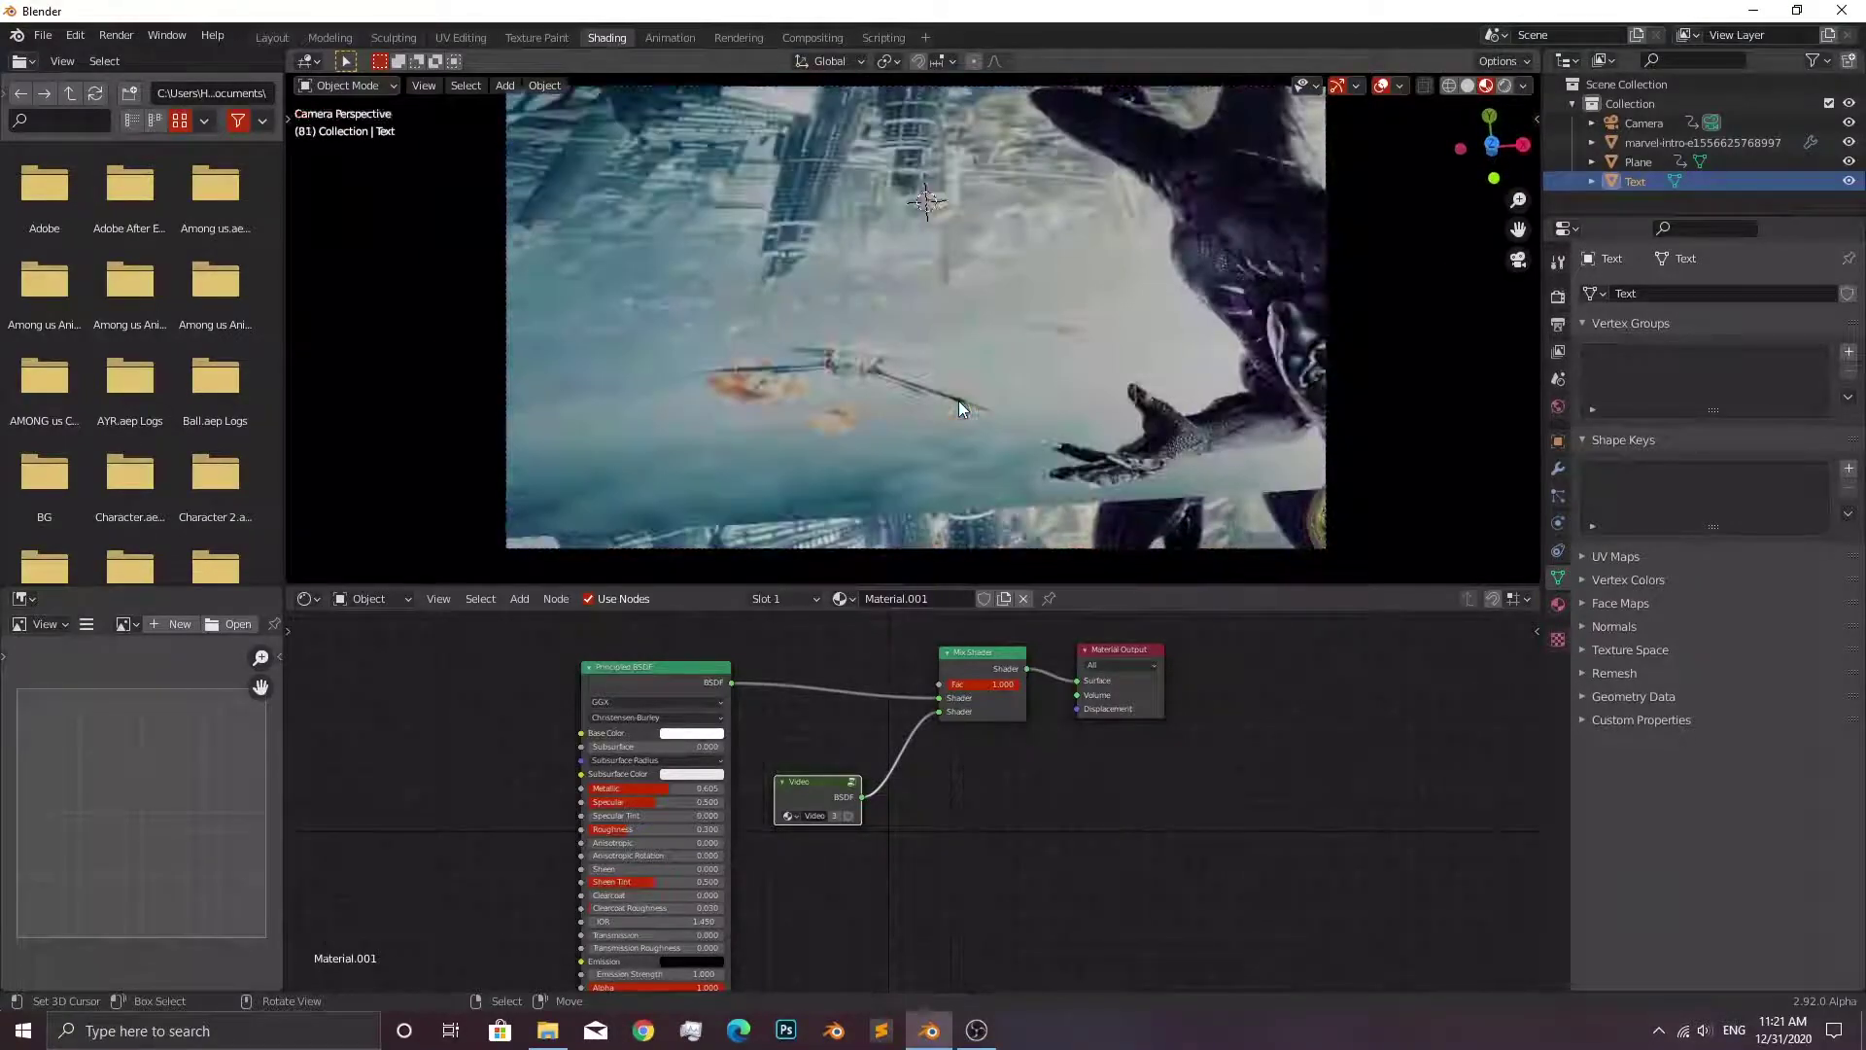
key(shift+Left)
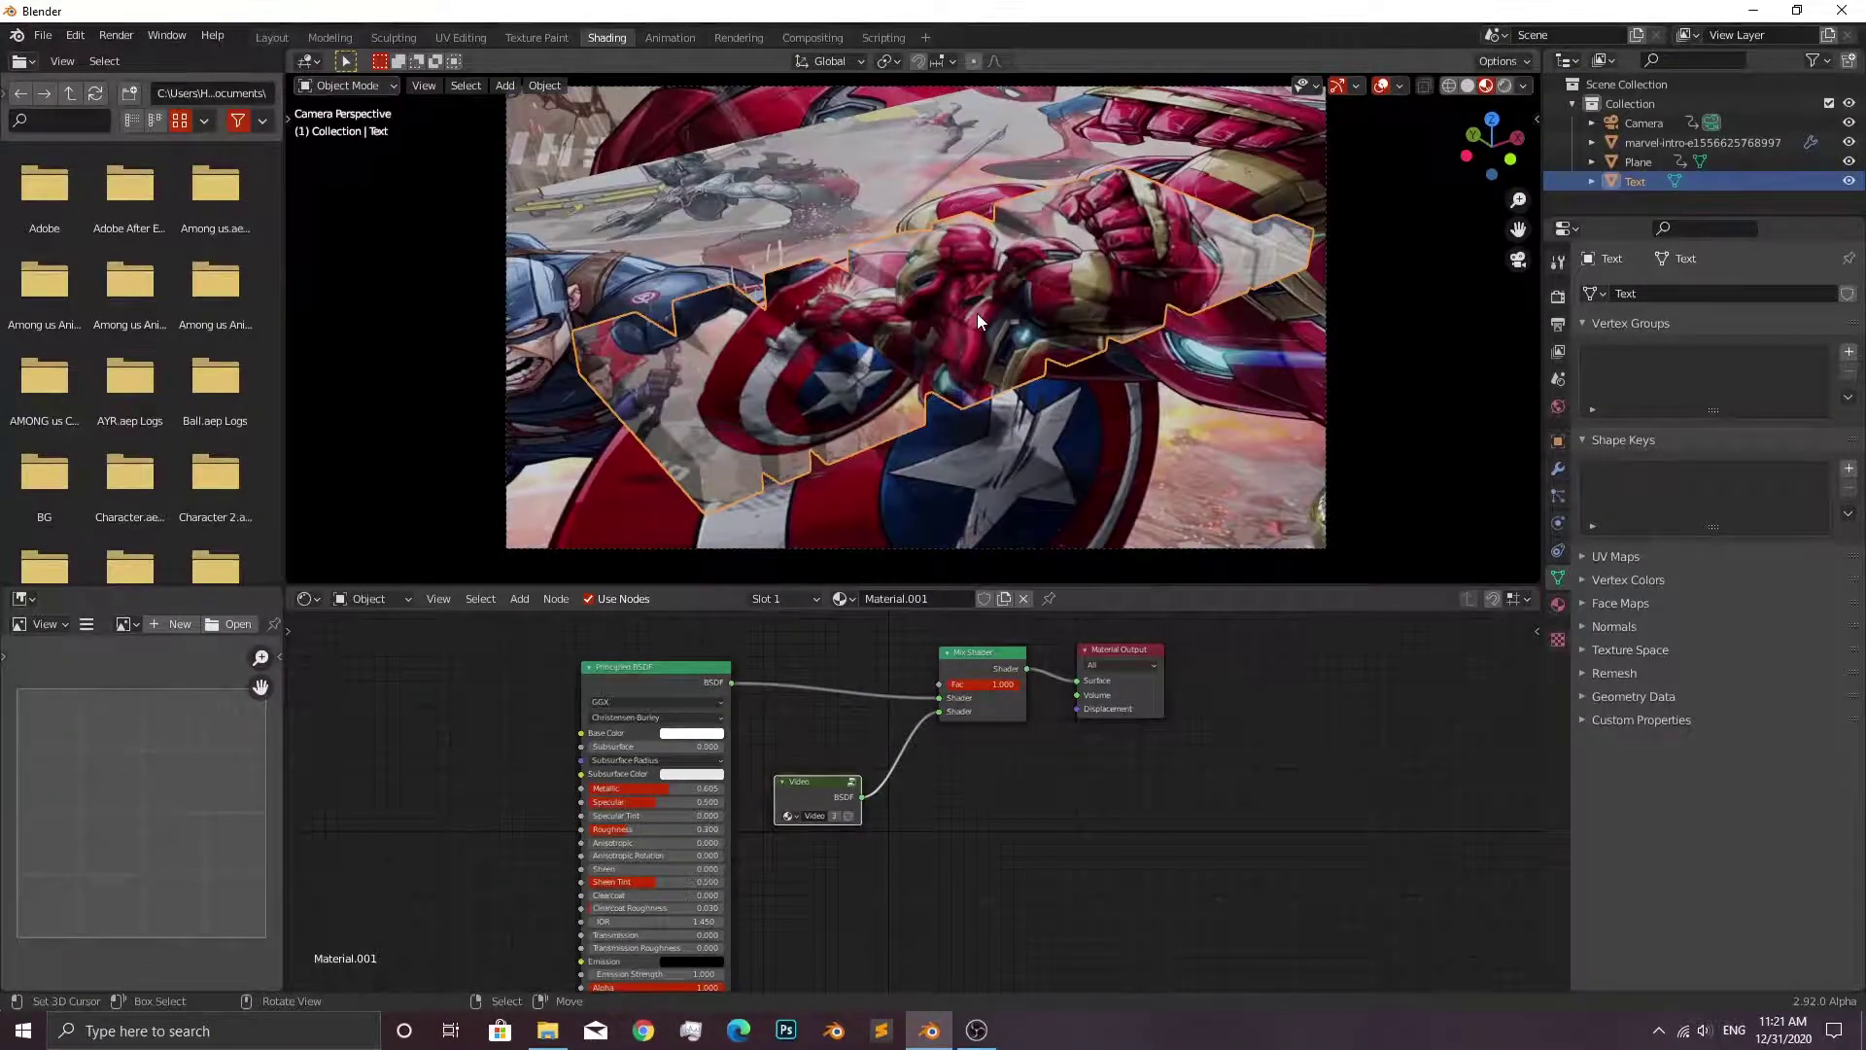
key(alt+a)
click(977, 313)
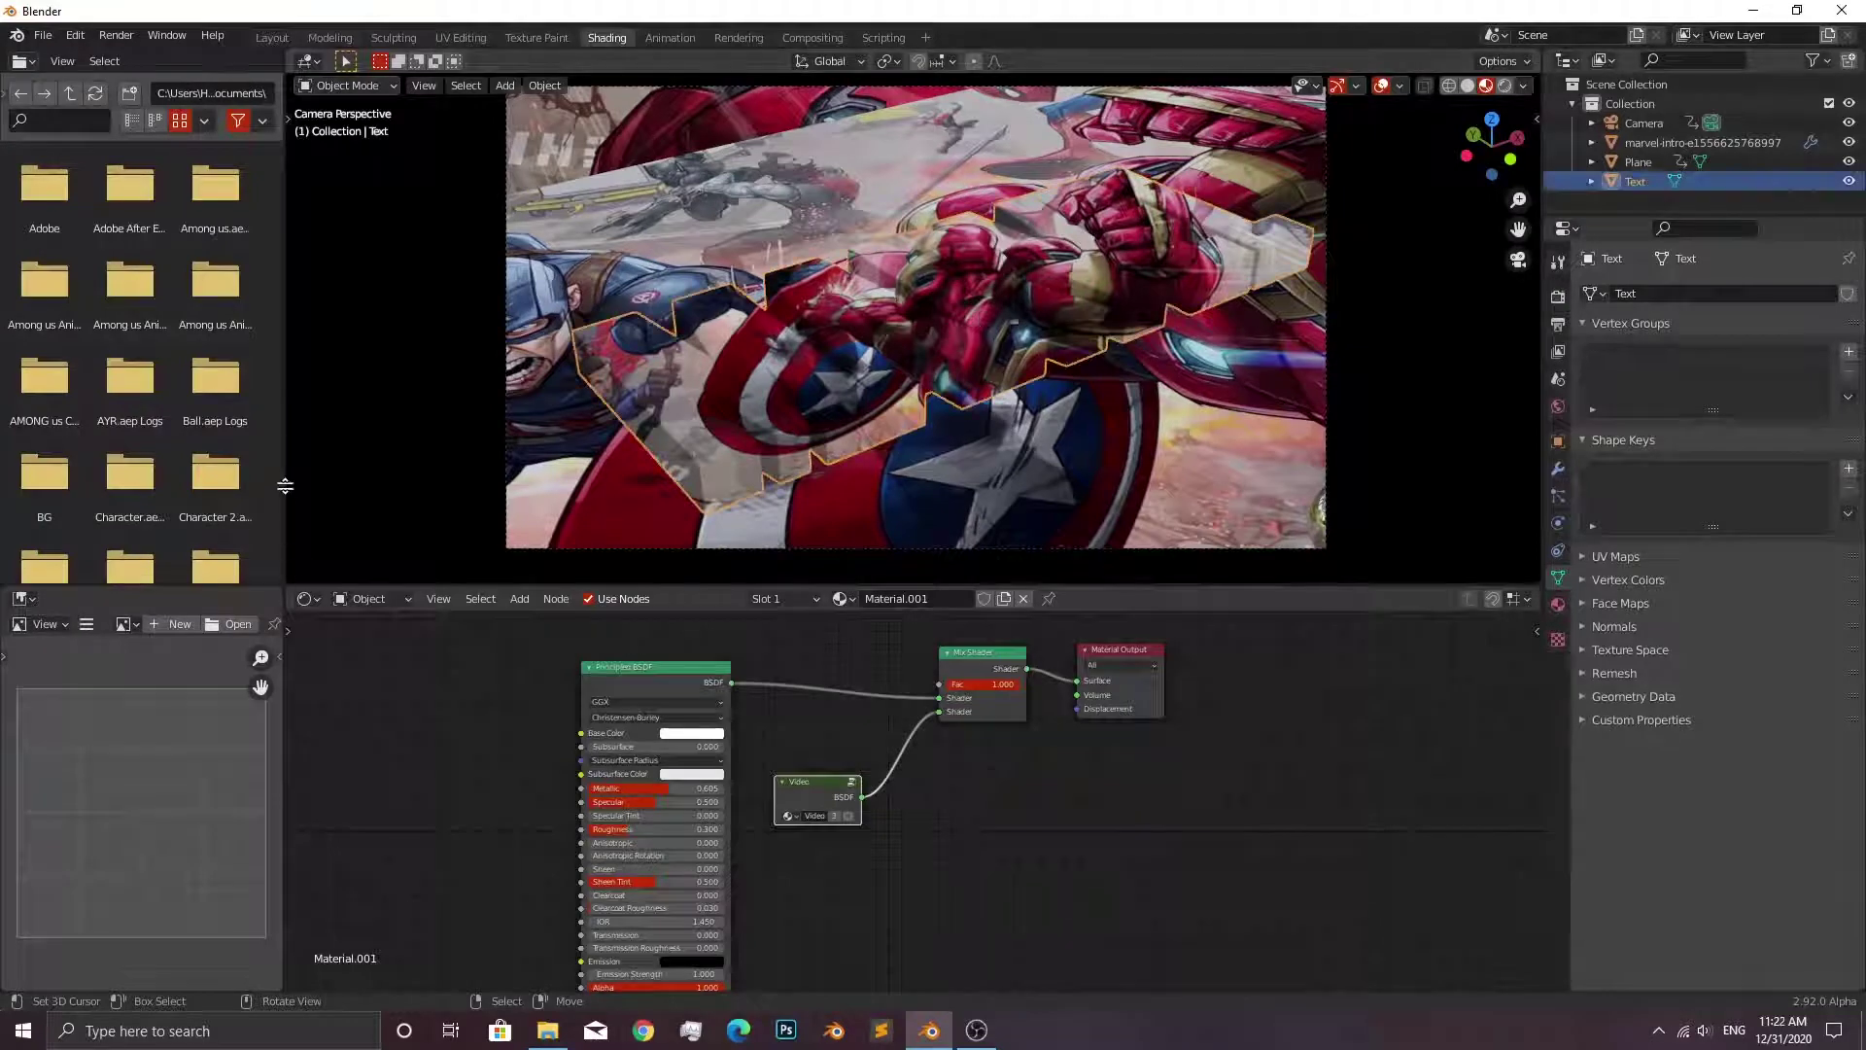
Split off a Timeline area below the 3D view and preview the animation.
drag(284, 486, 287, 489)
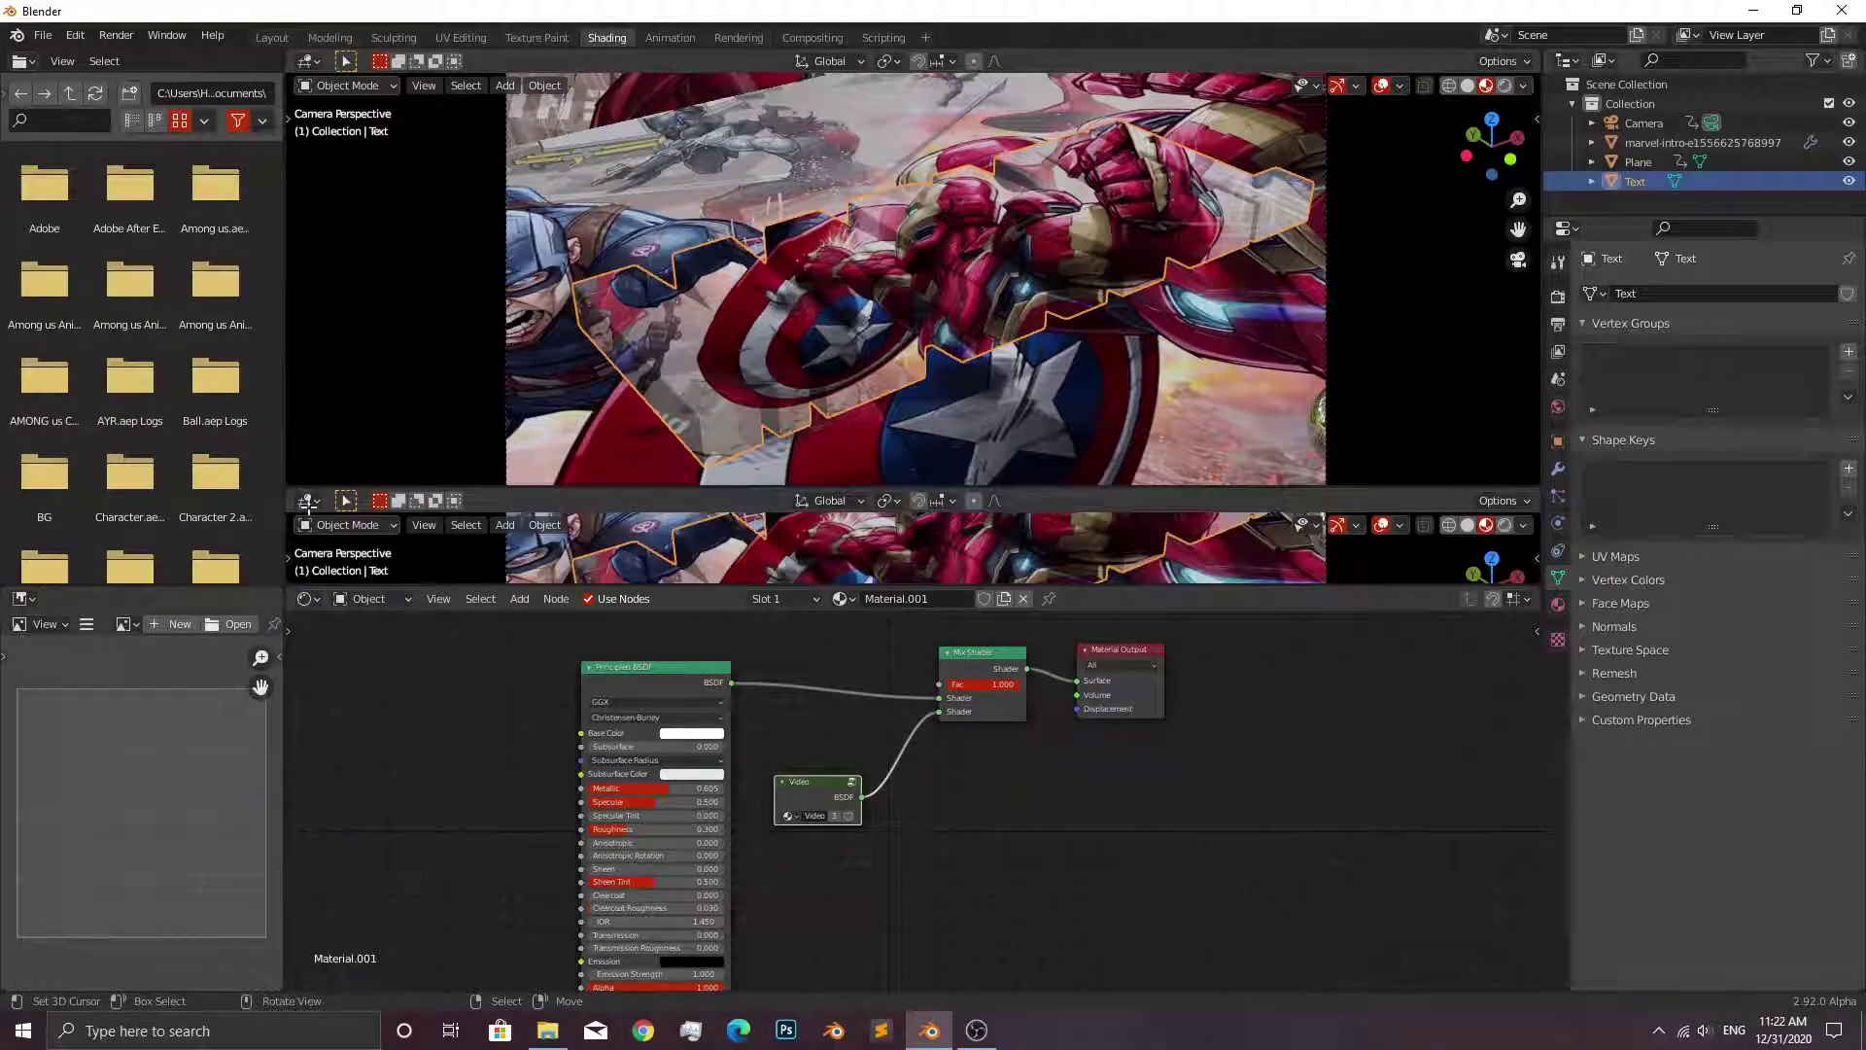
click(309, 502)
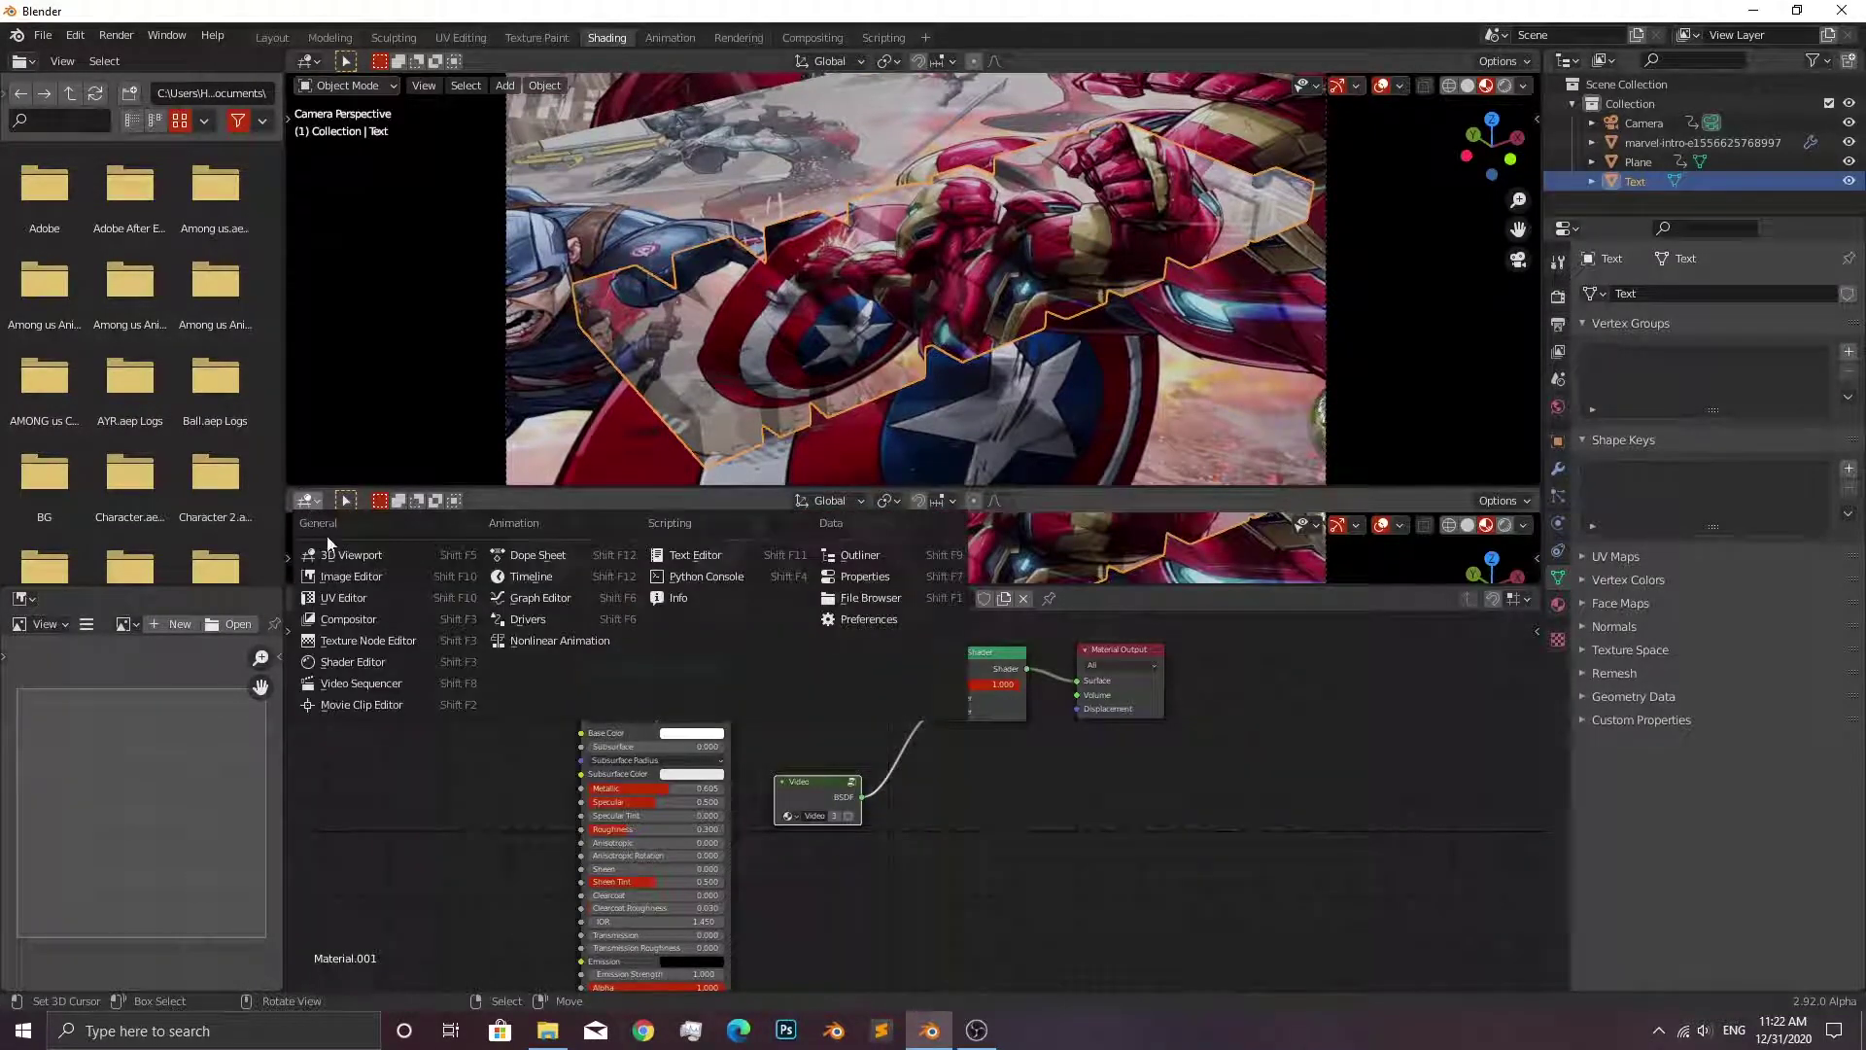
click(537, 576)
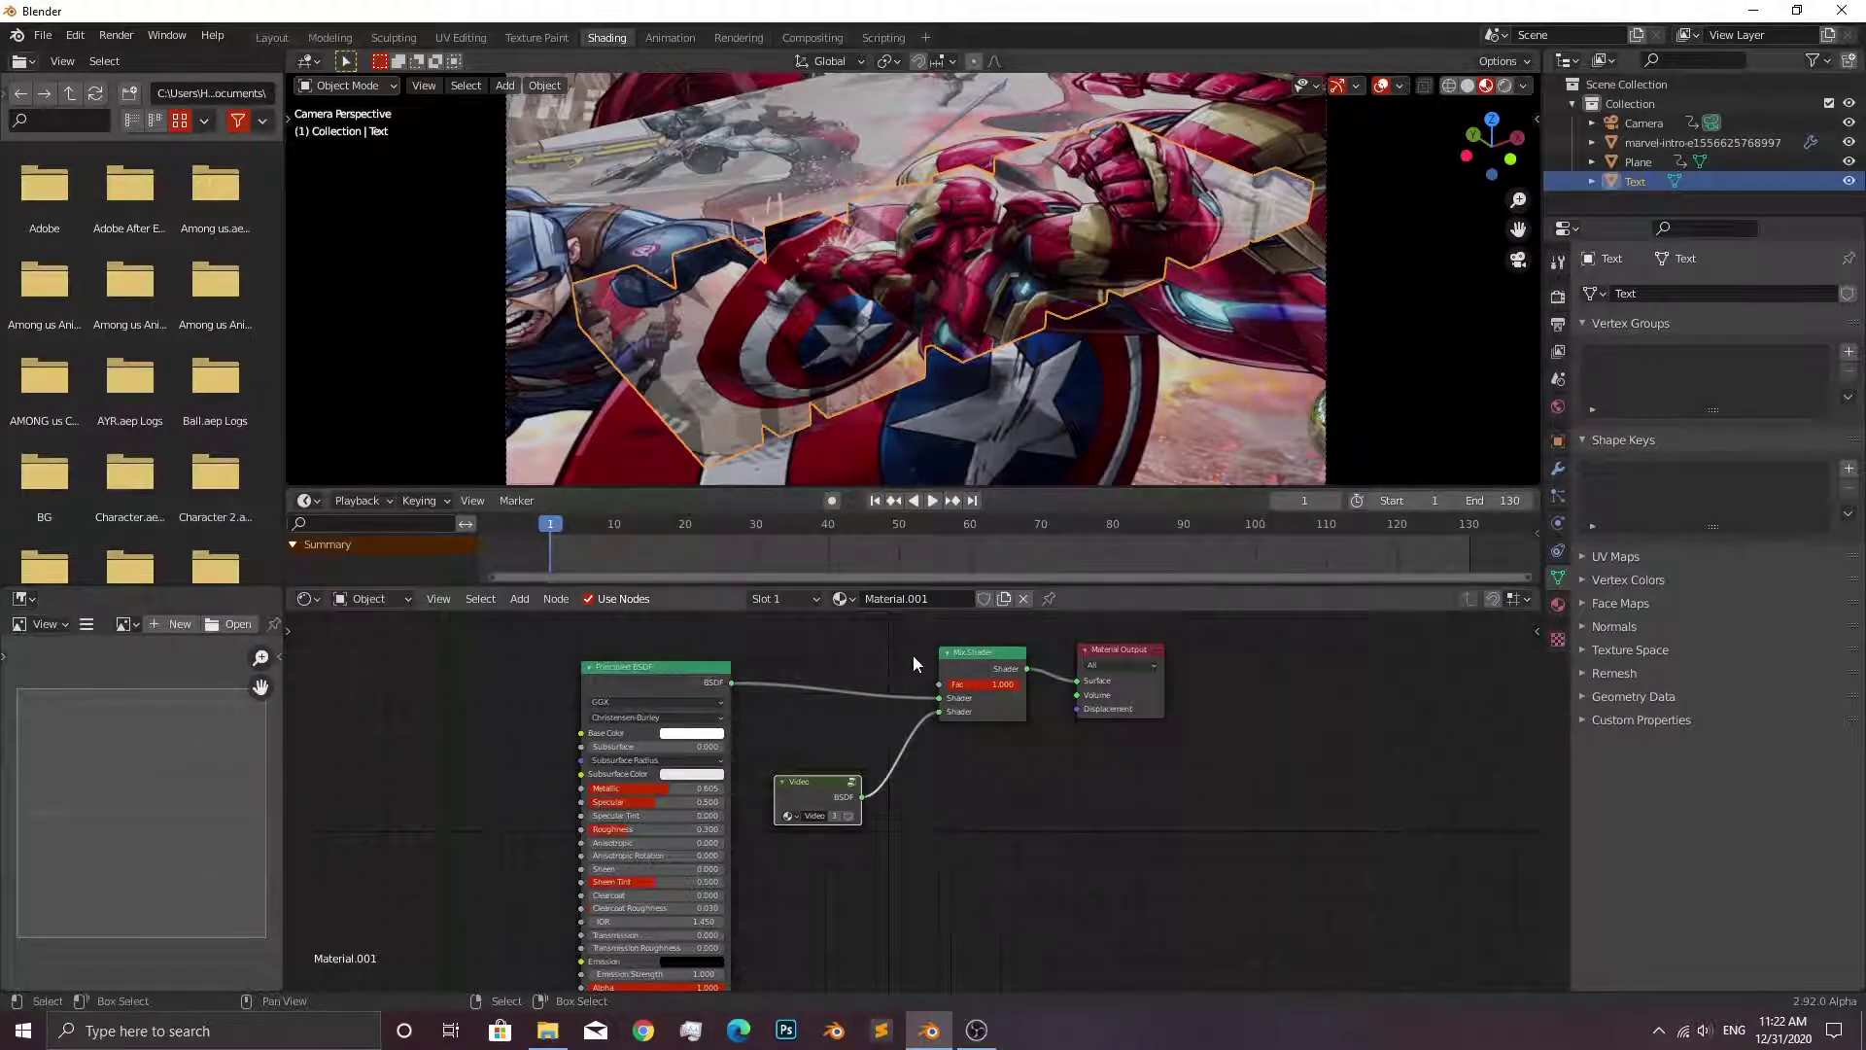
key(space)
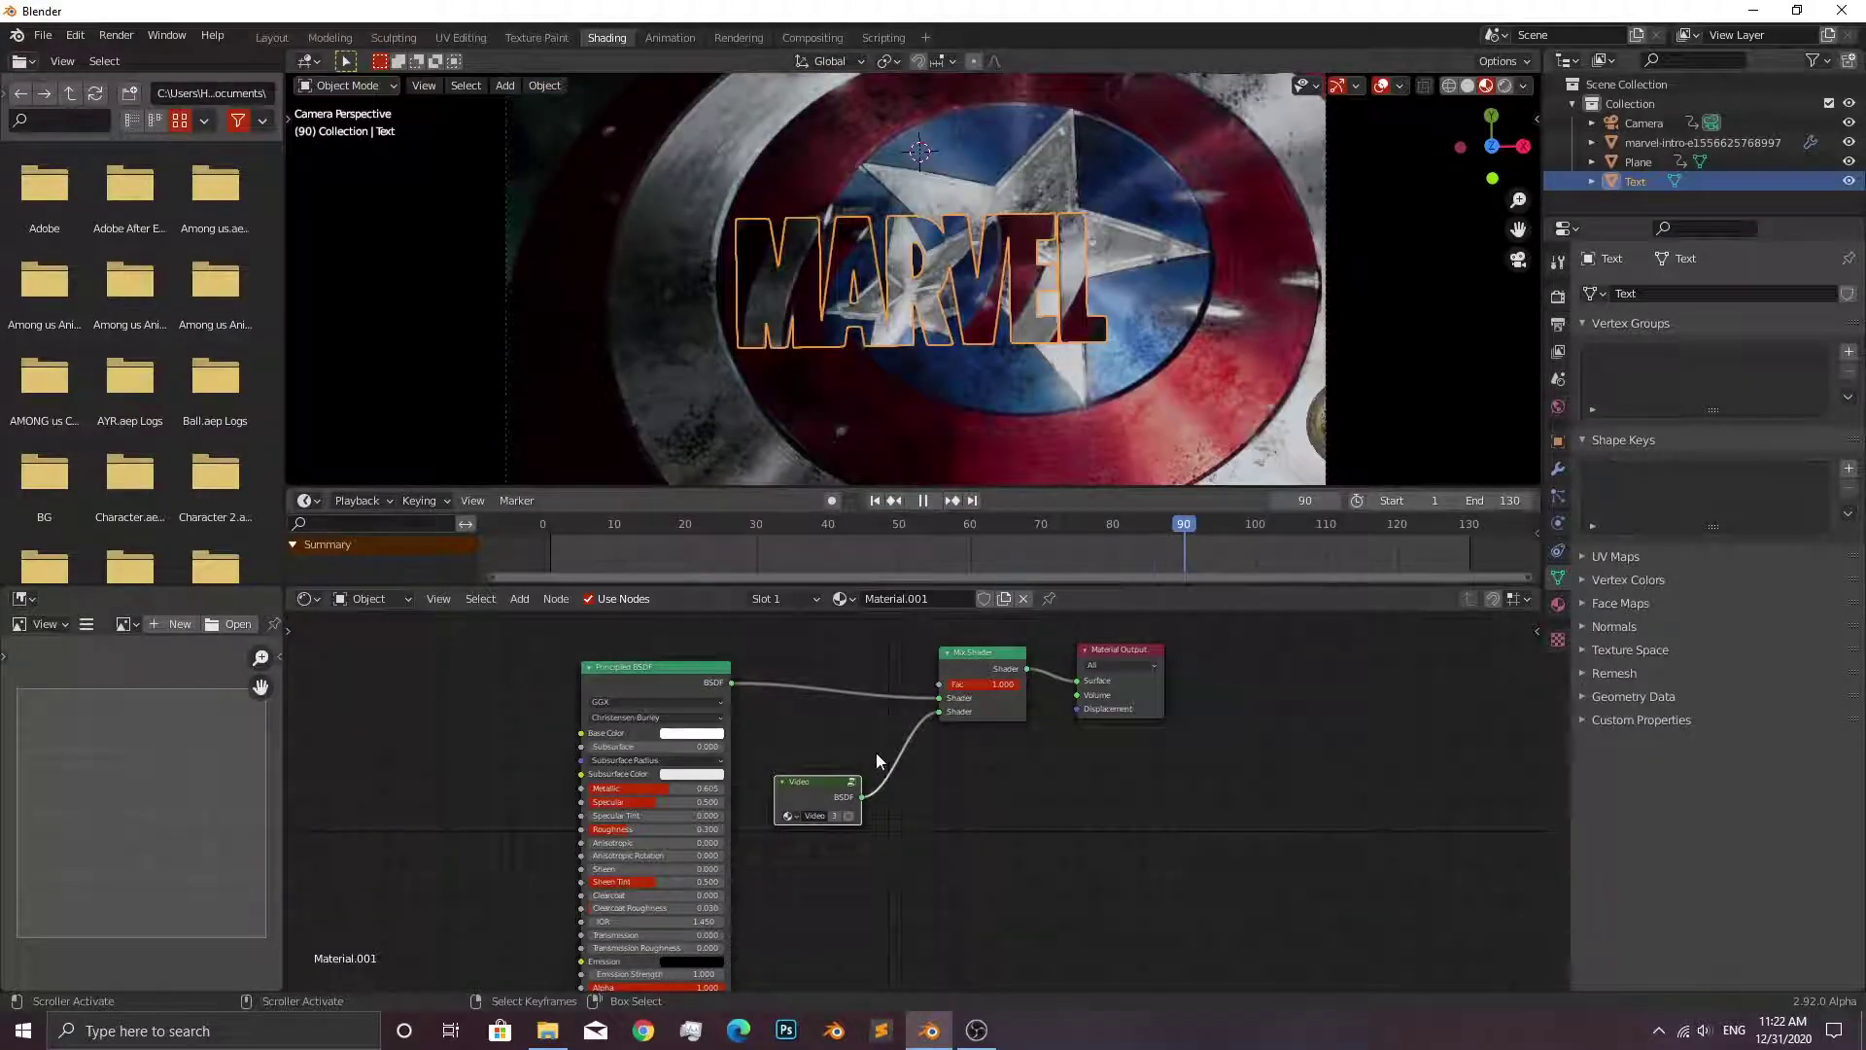
key(space)
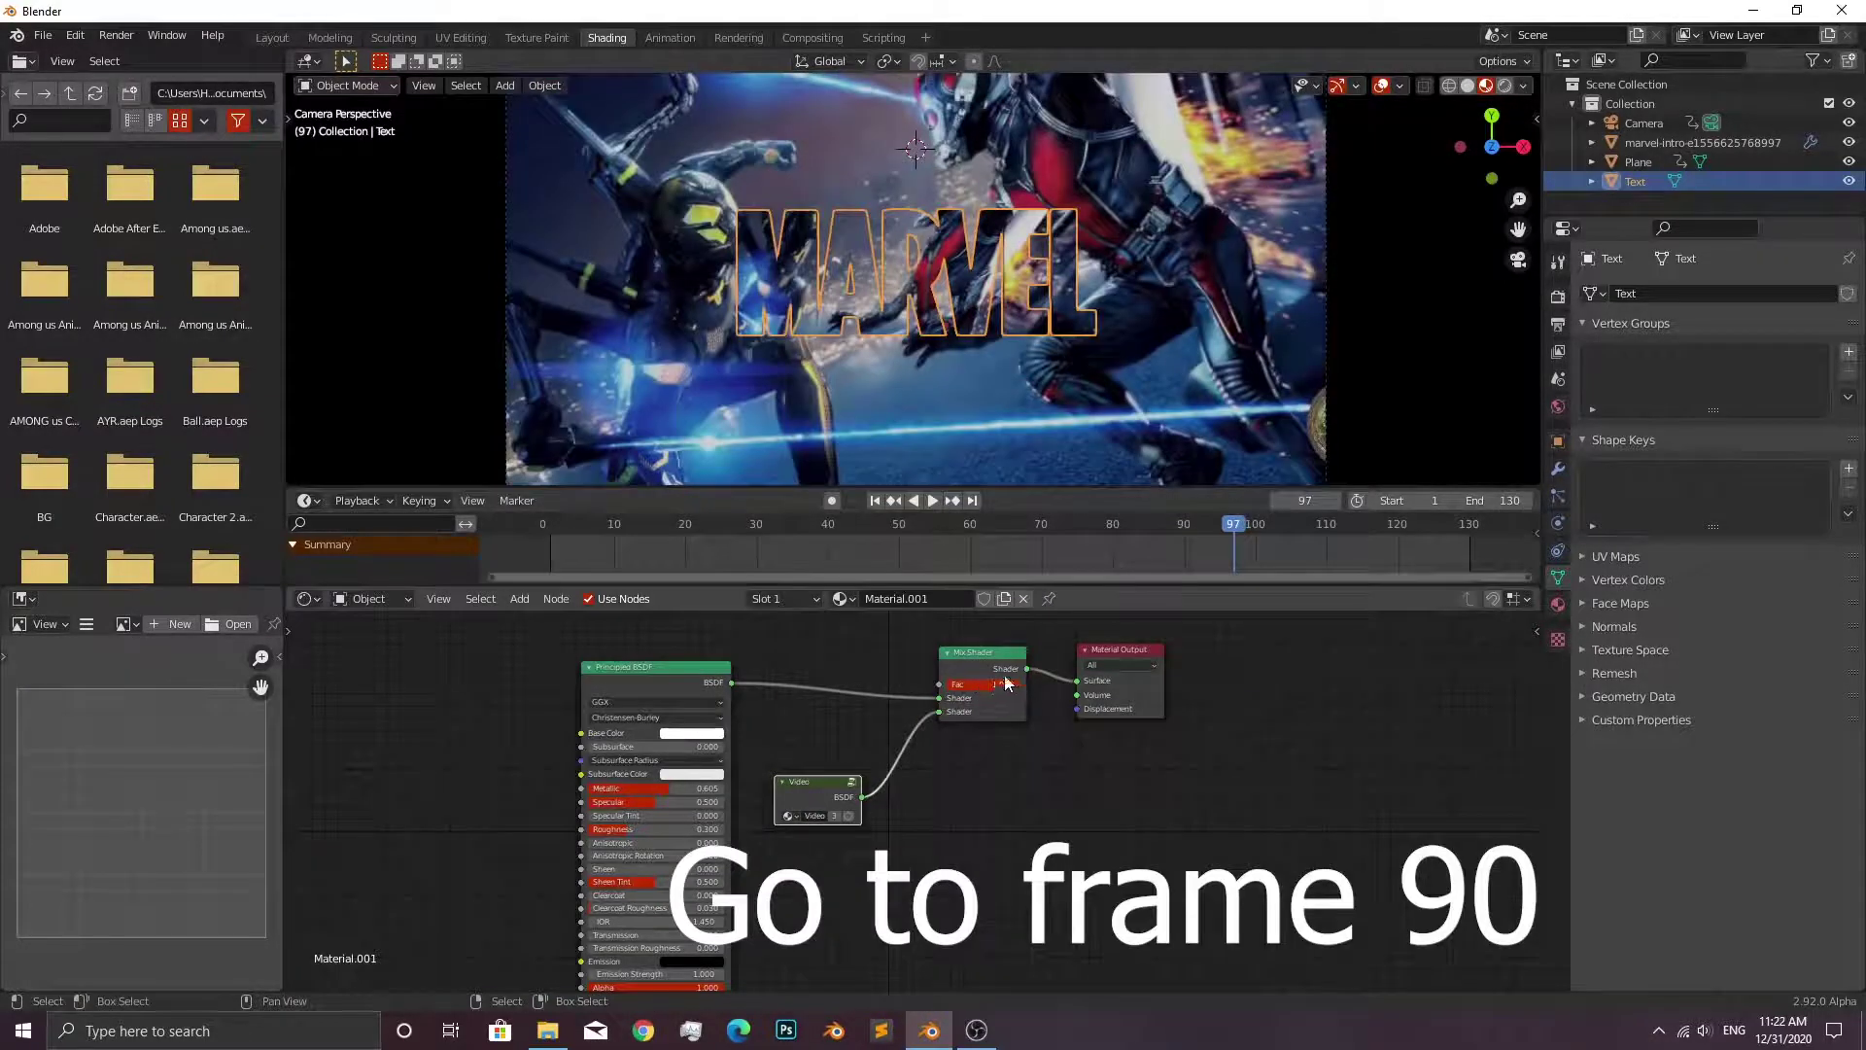
Keyframe the text's Mix Shader Fac at 1 on frame 90, then set it to 0 on frame 100.
double_click(1305, 500)
text(0)
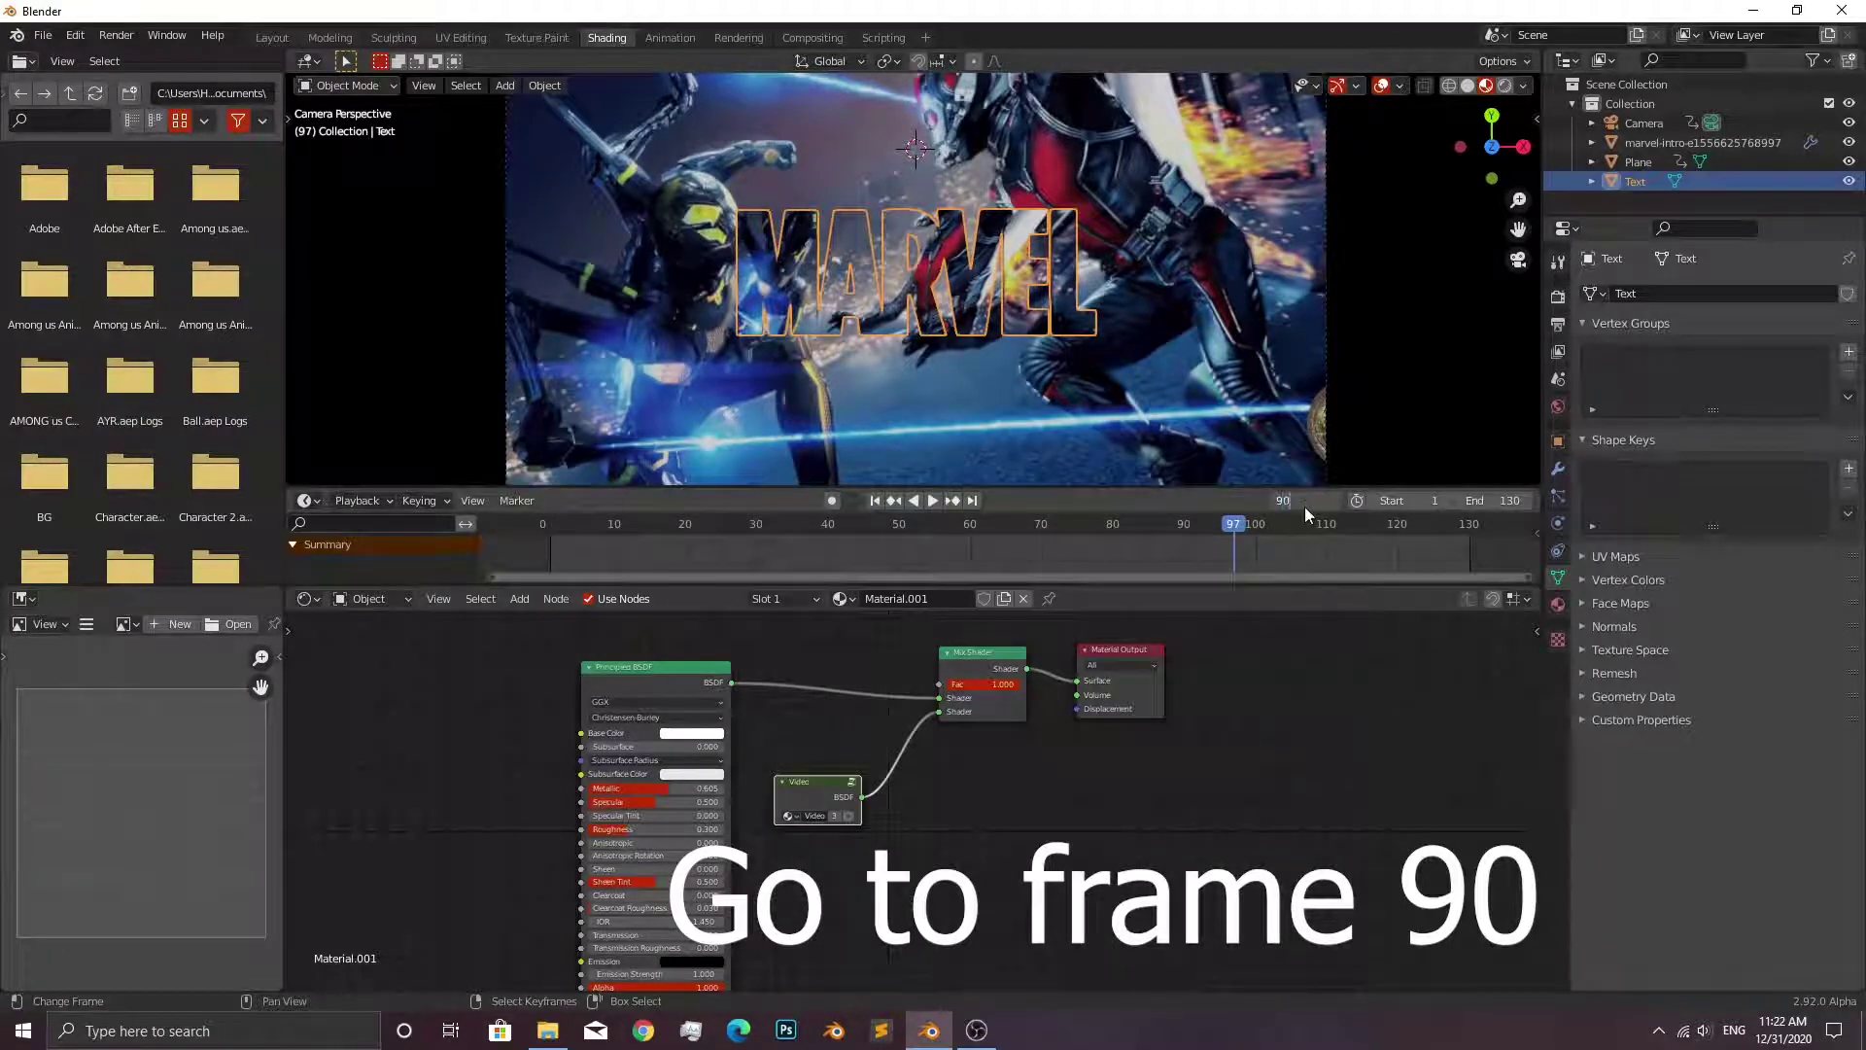
key(Return)
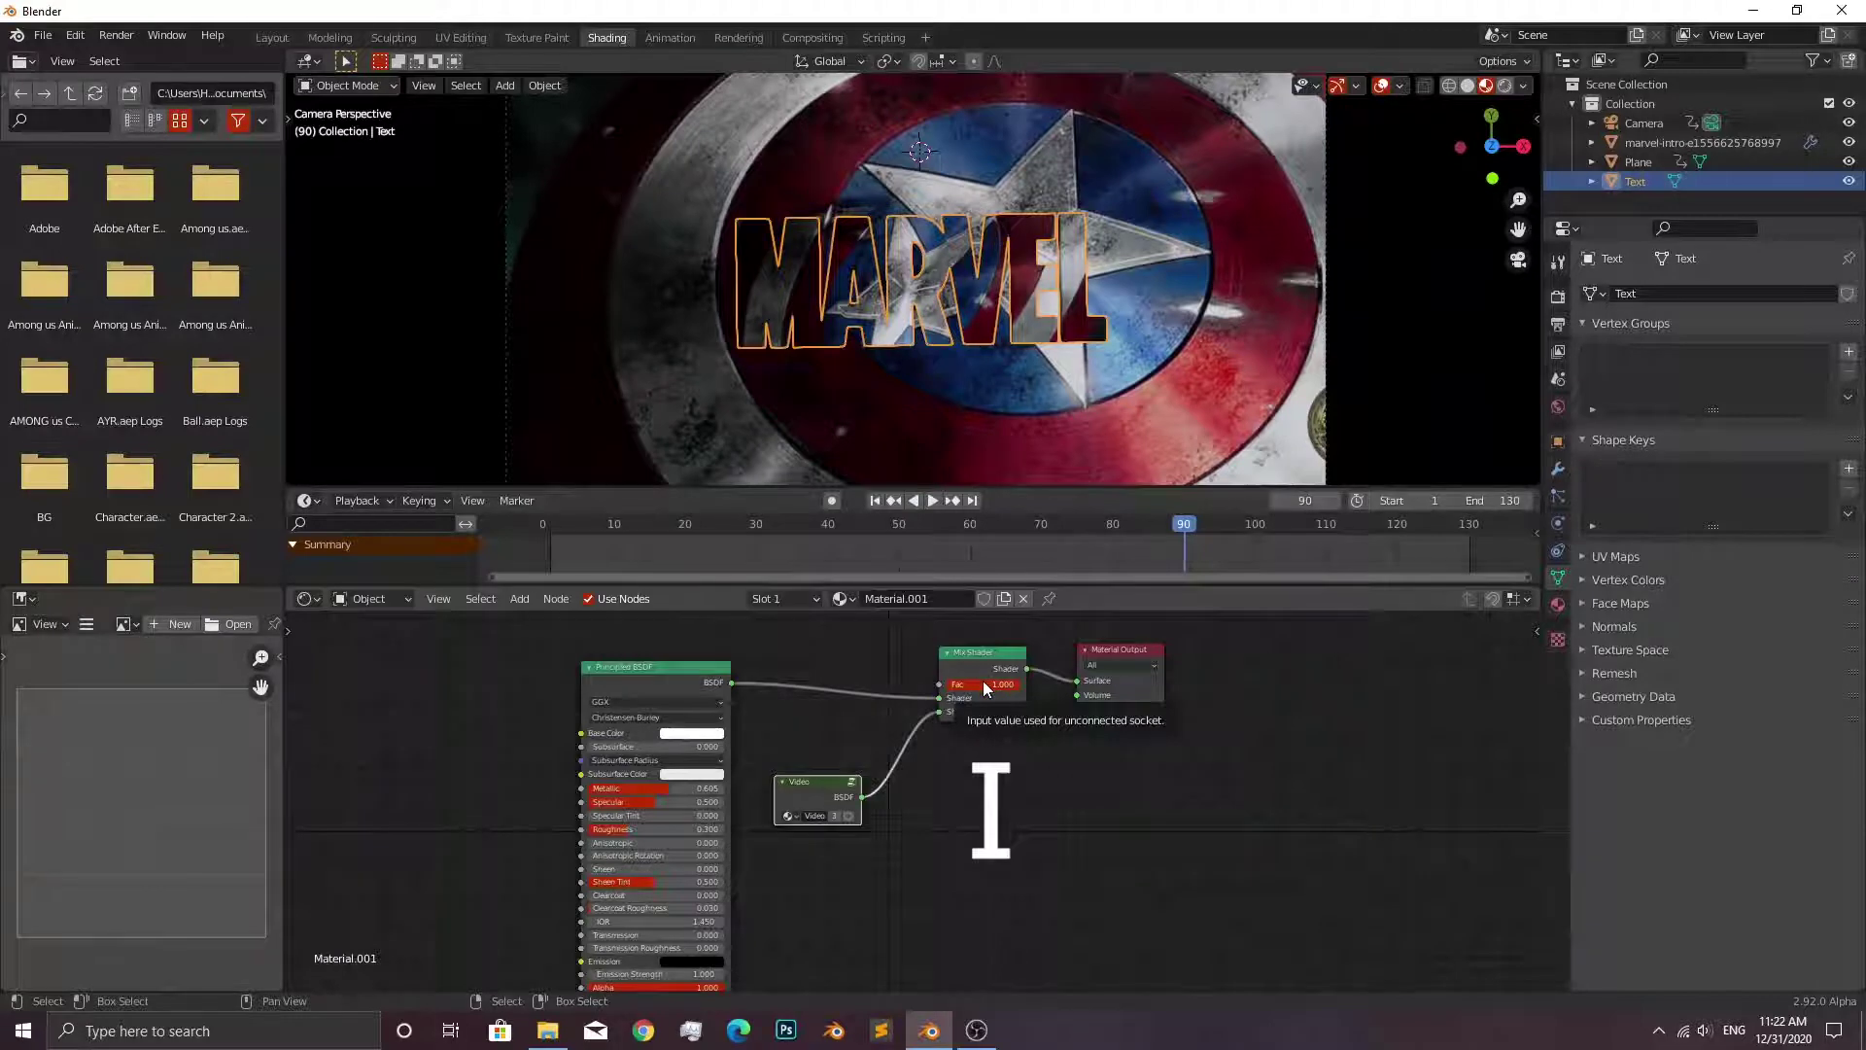
key(i)
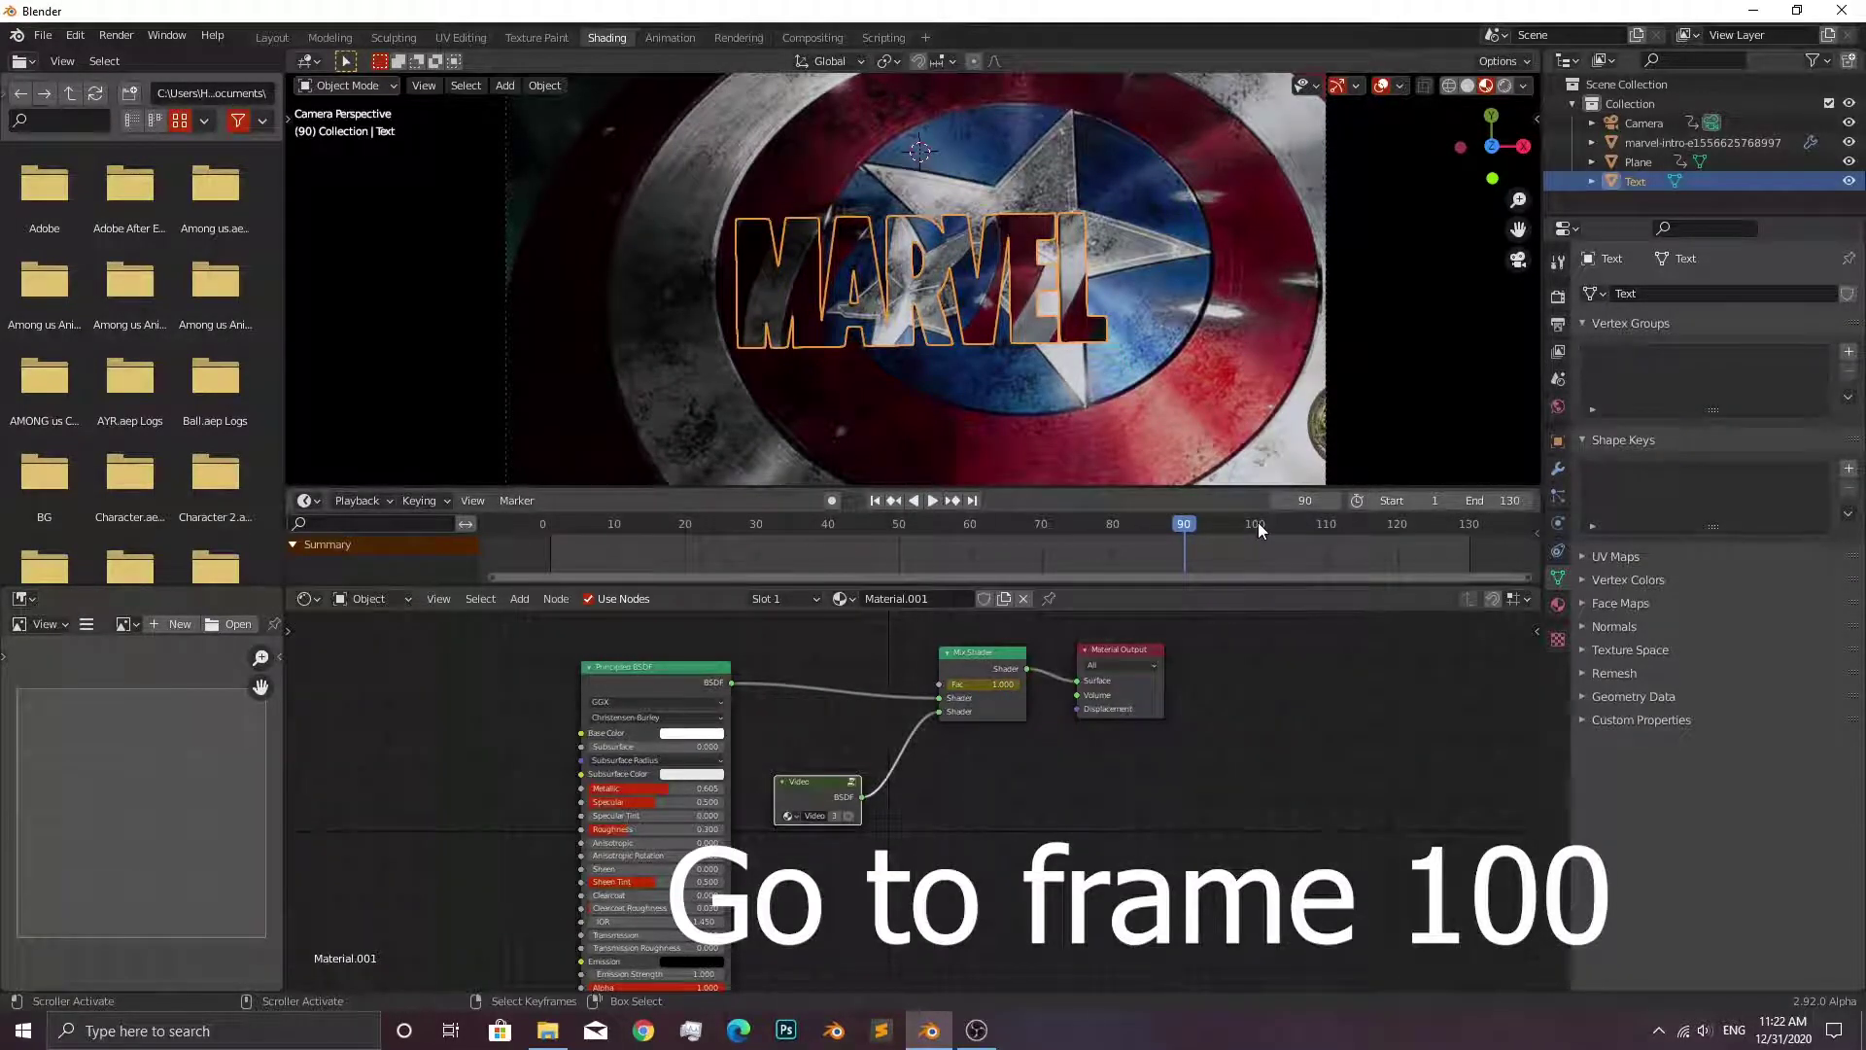
click(1257, 522)
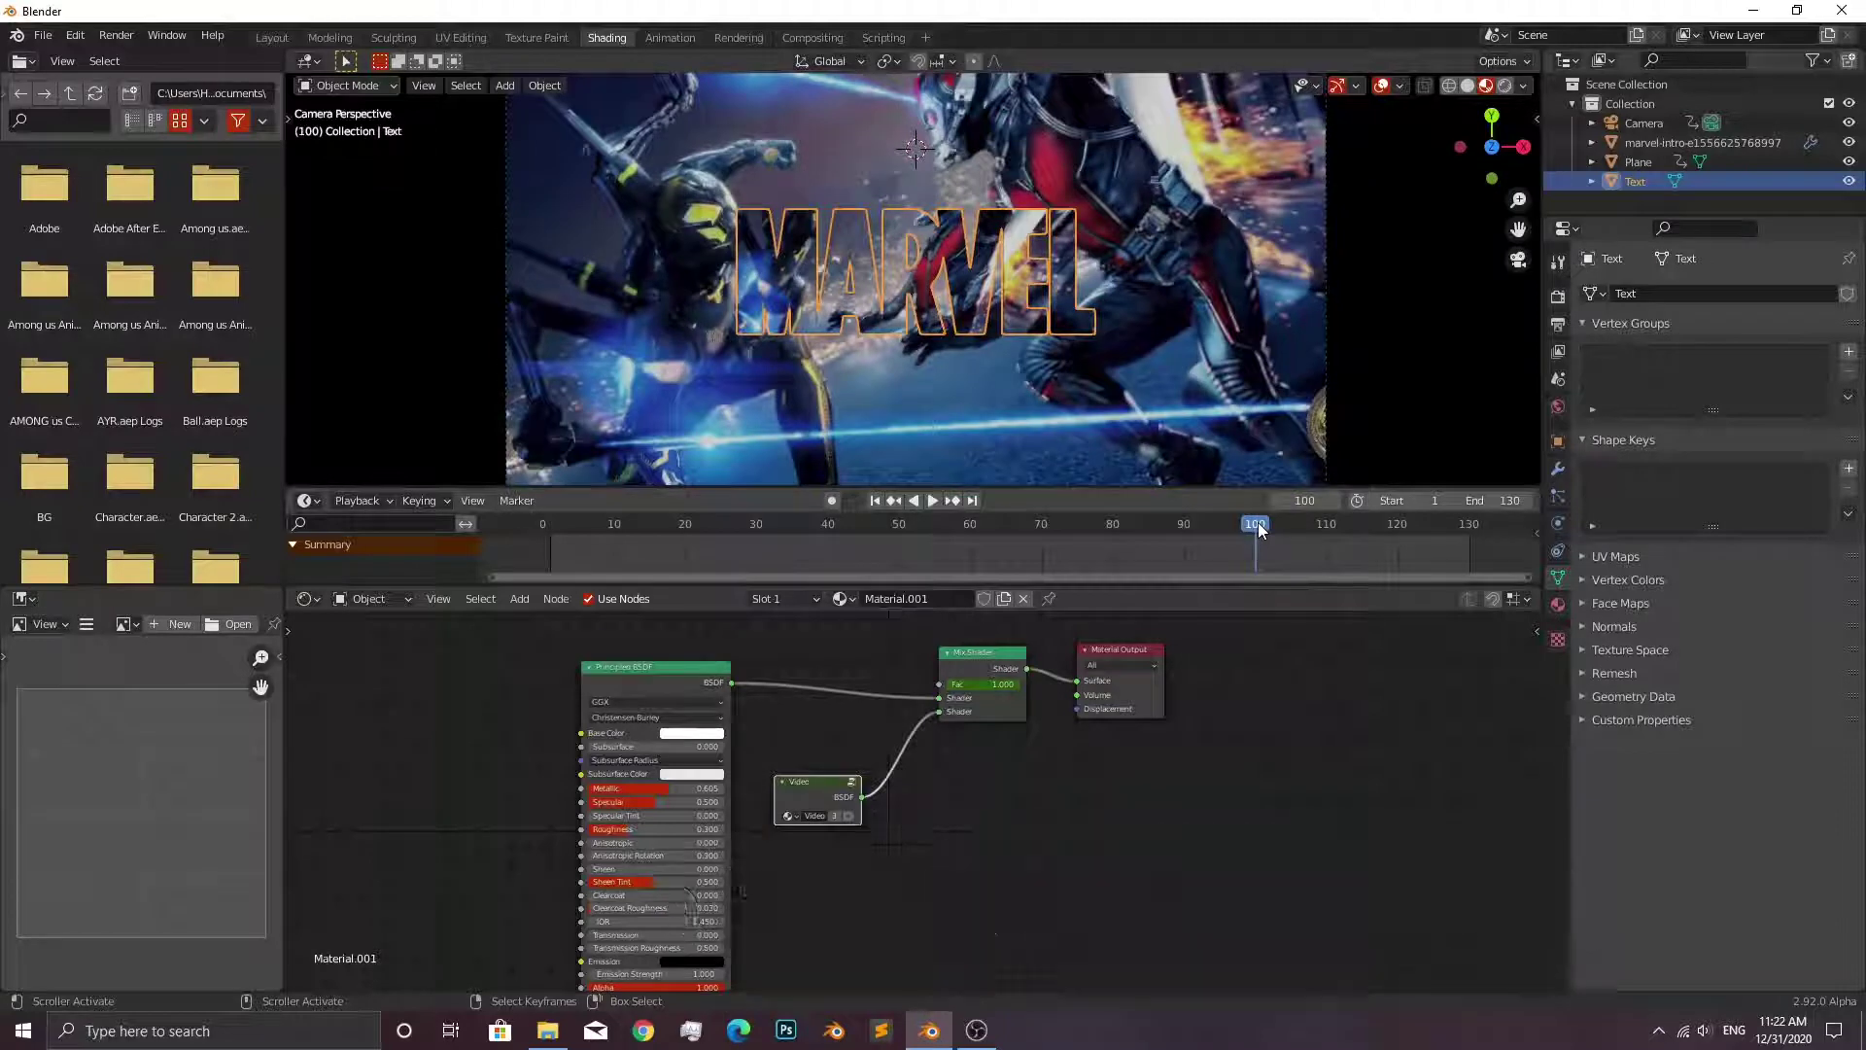
double_click(1001, 682)
text(0)
key(Return)
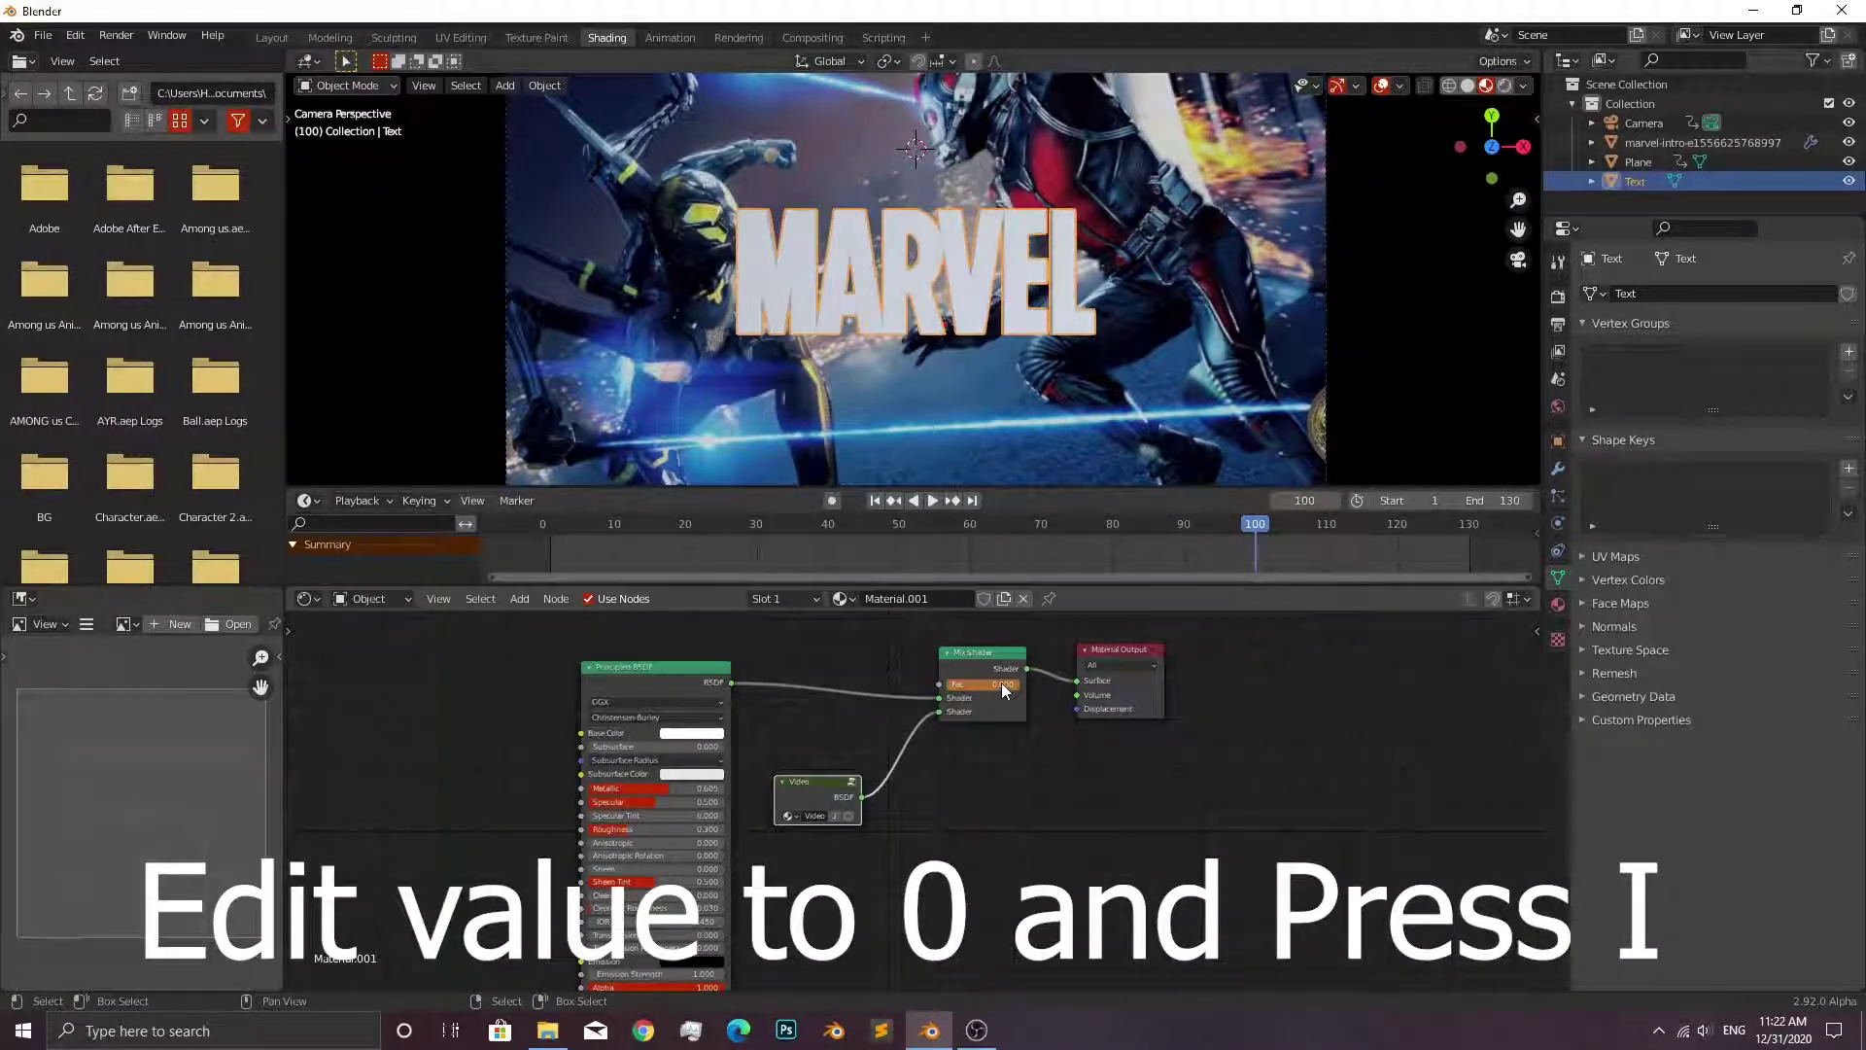
Keyframe the Fac at 0 on frame 100, select the marvel-intro background plane, and preview playback.
key(i)
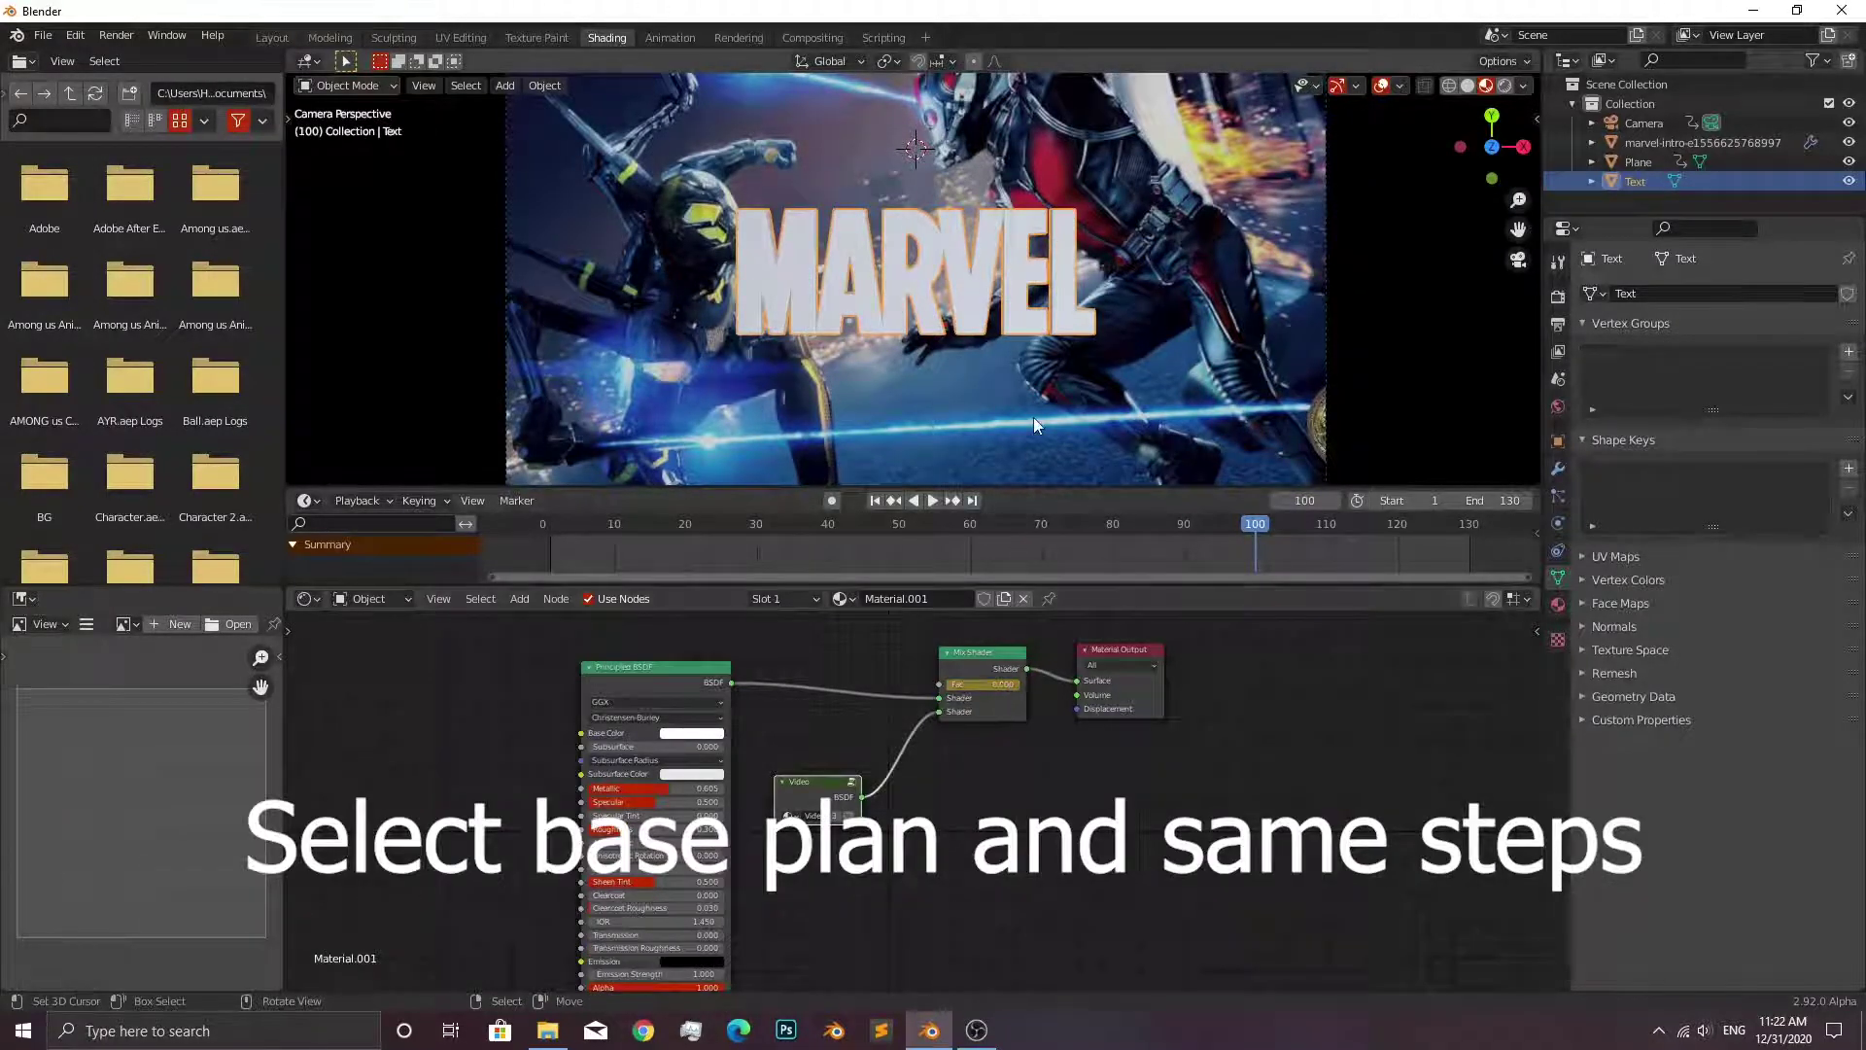
click(1034, 416)
click(1181, 523)
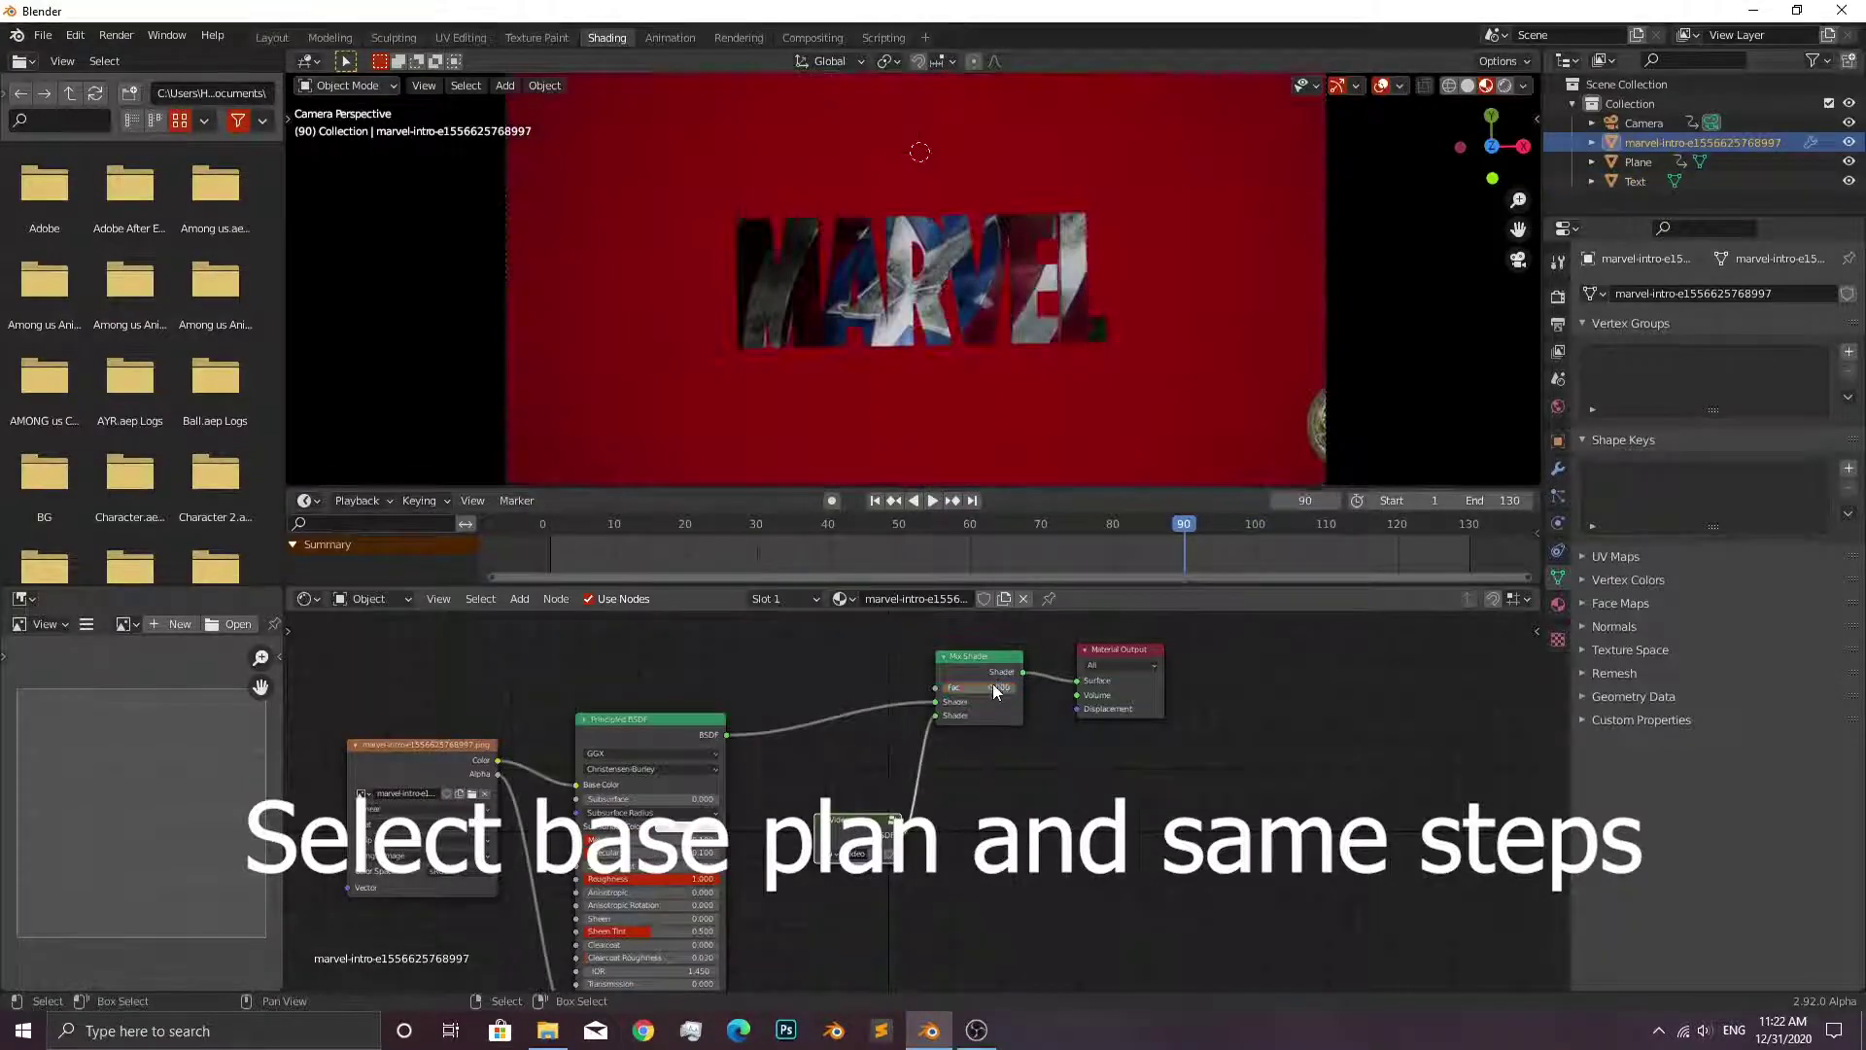
key(space)
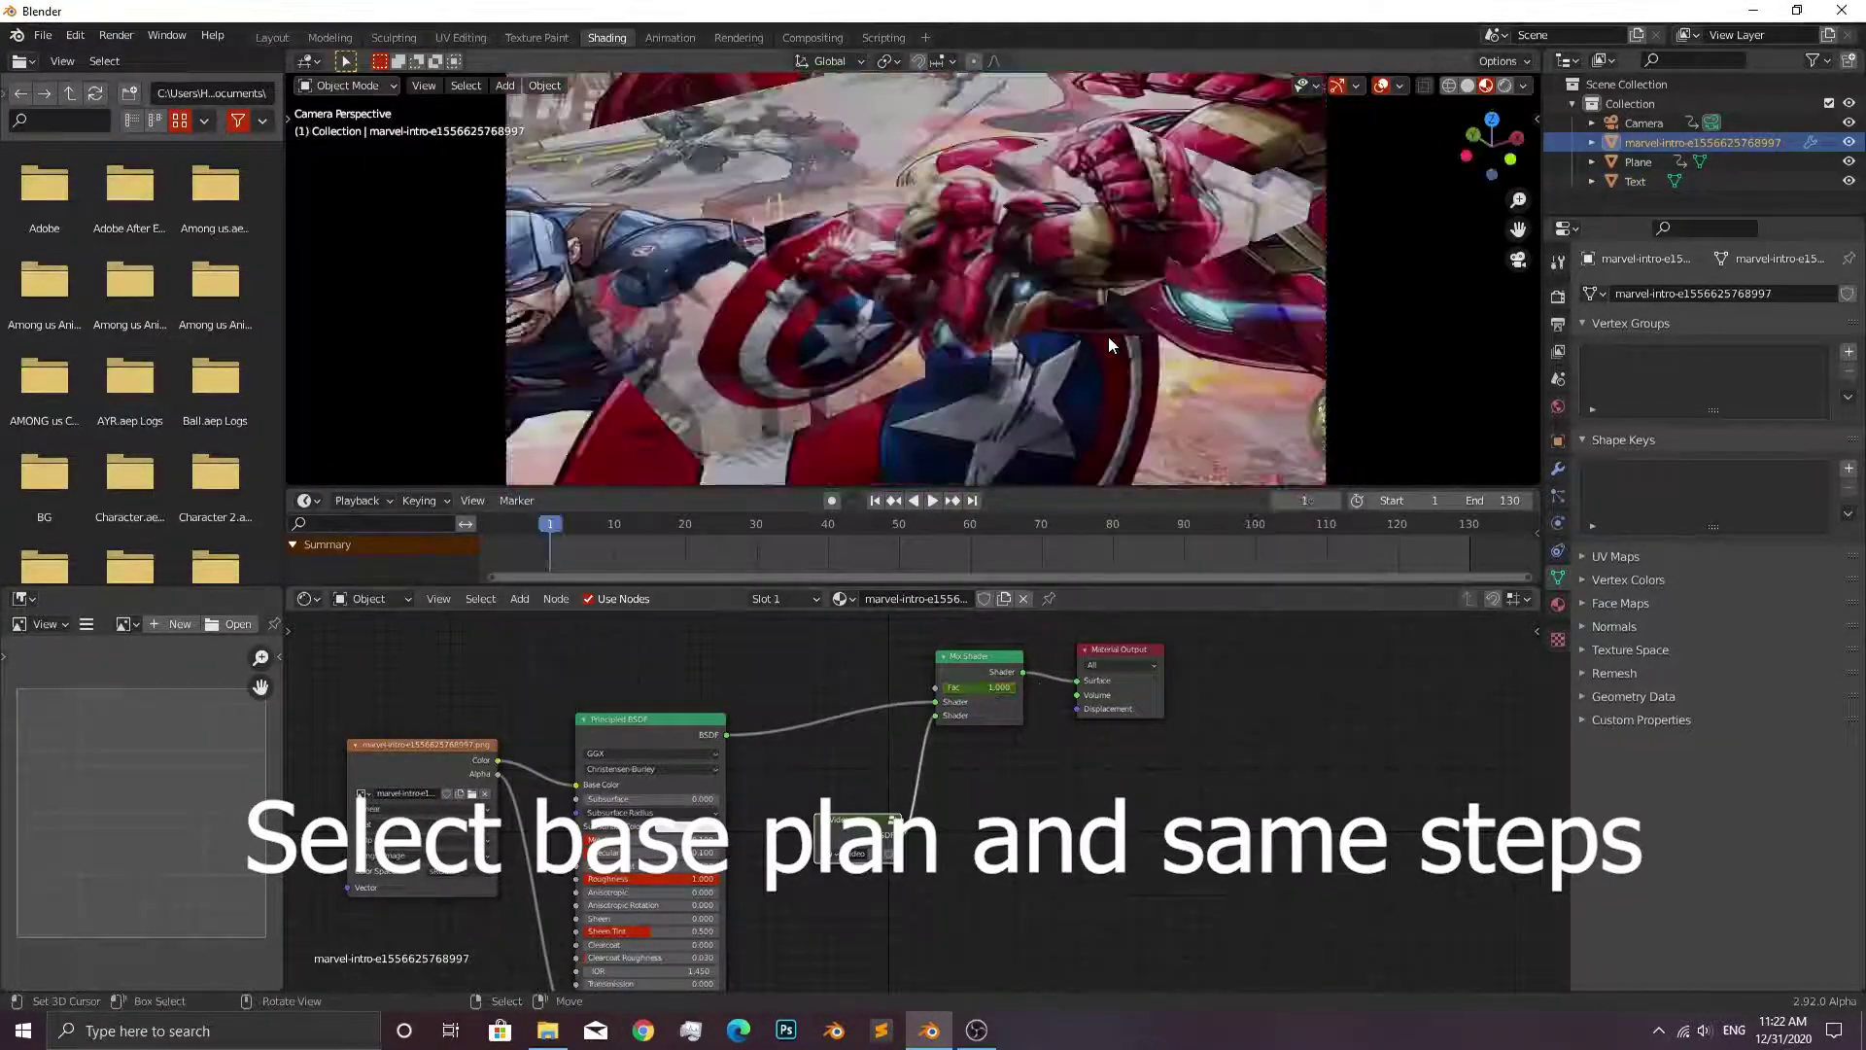
key(space)
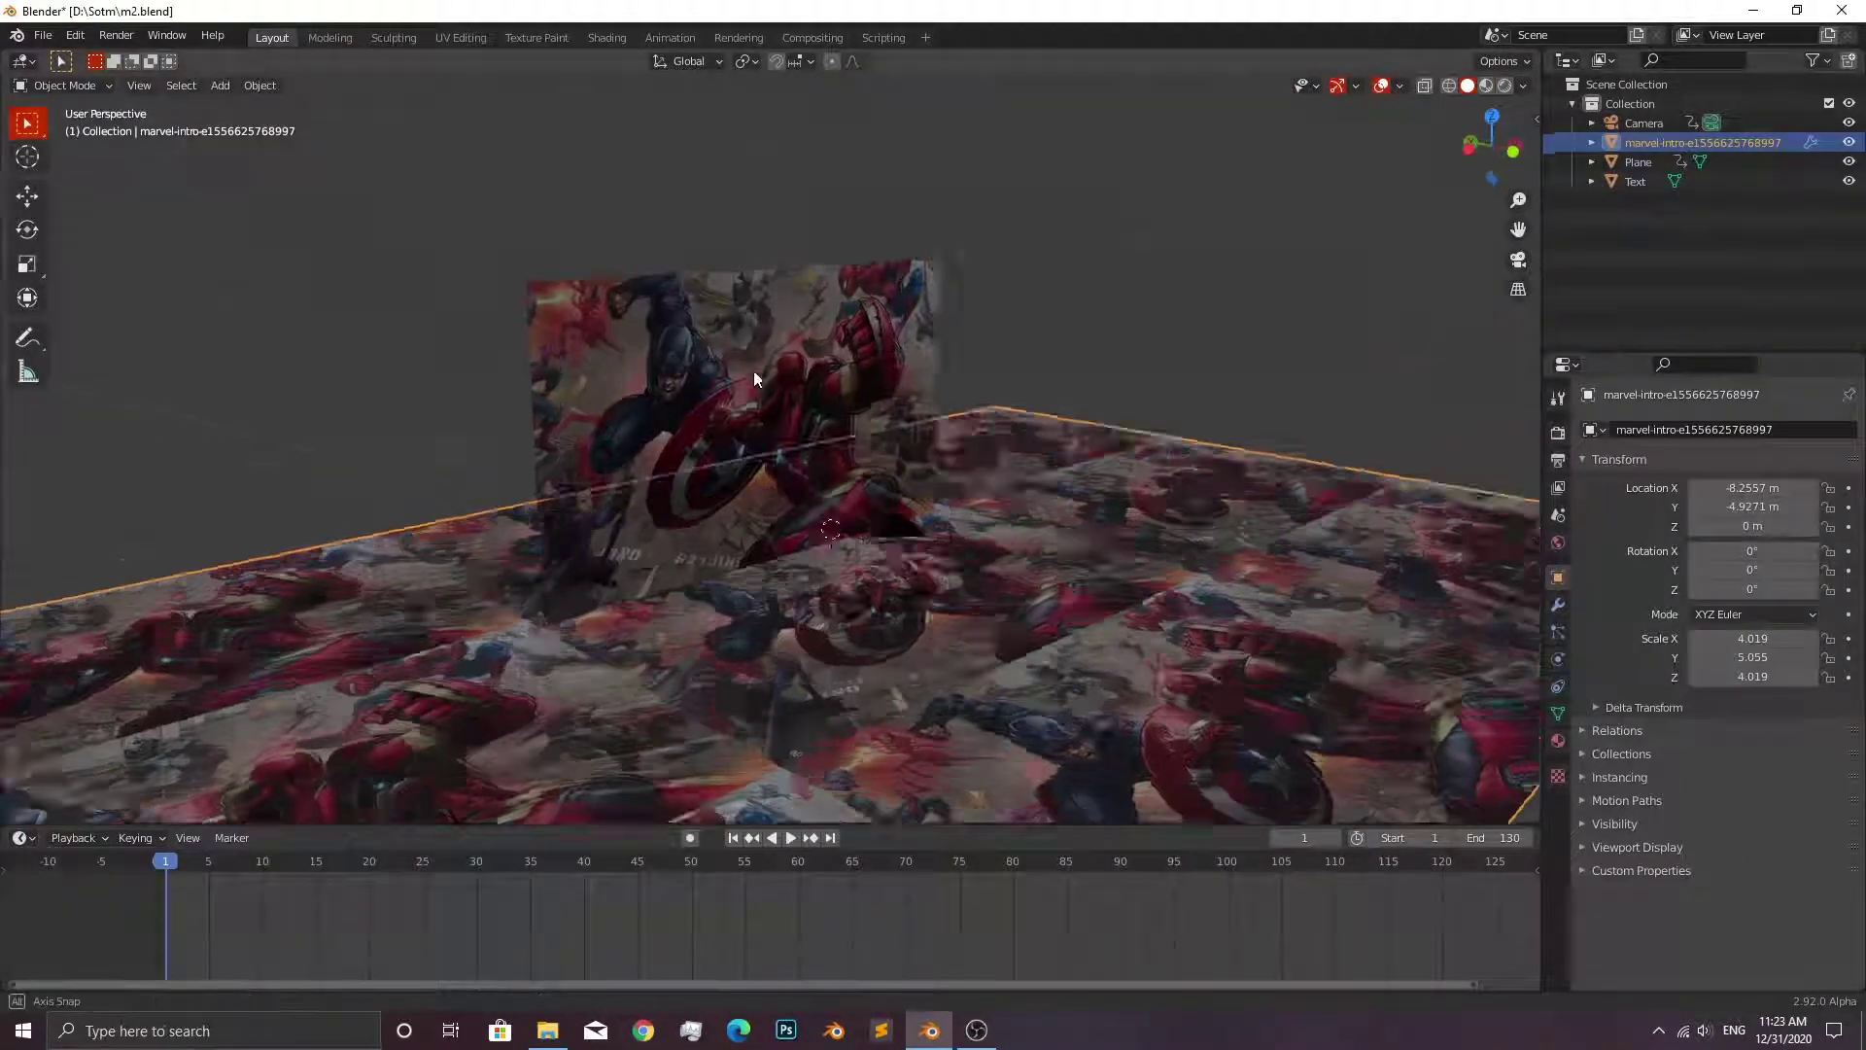
Switch the viewport to Rendered shading and orbit around the deselected scene.
key(z)
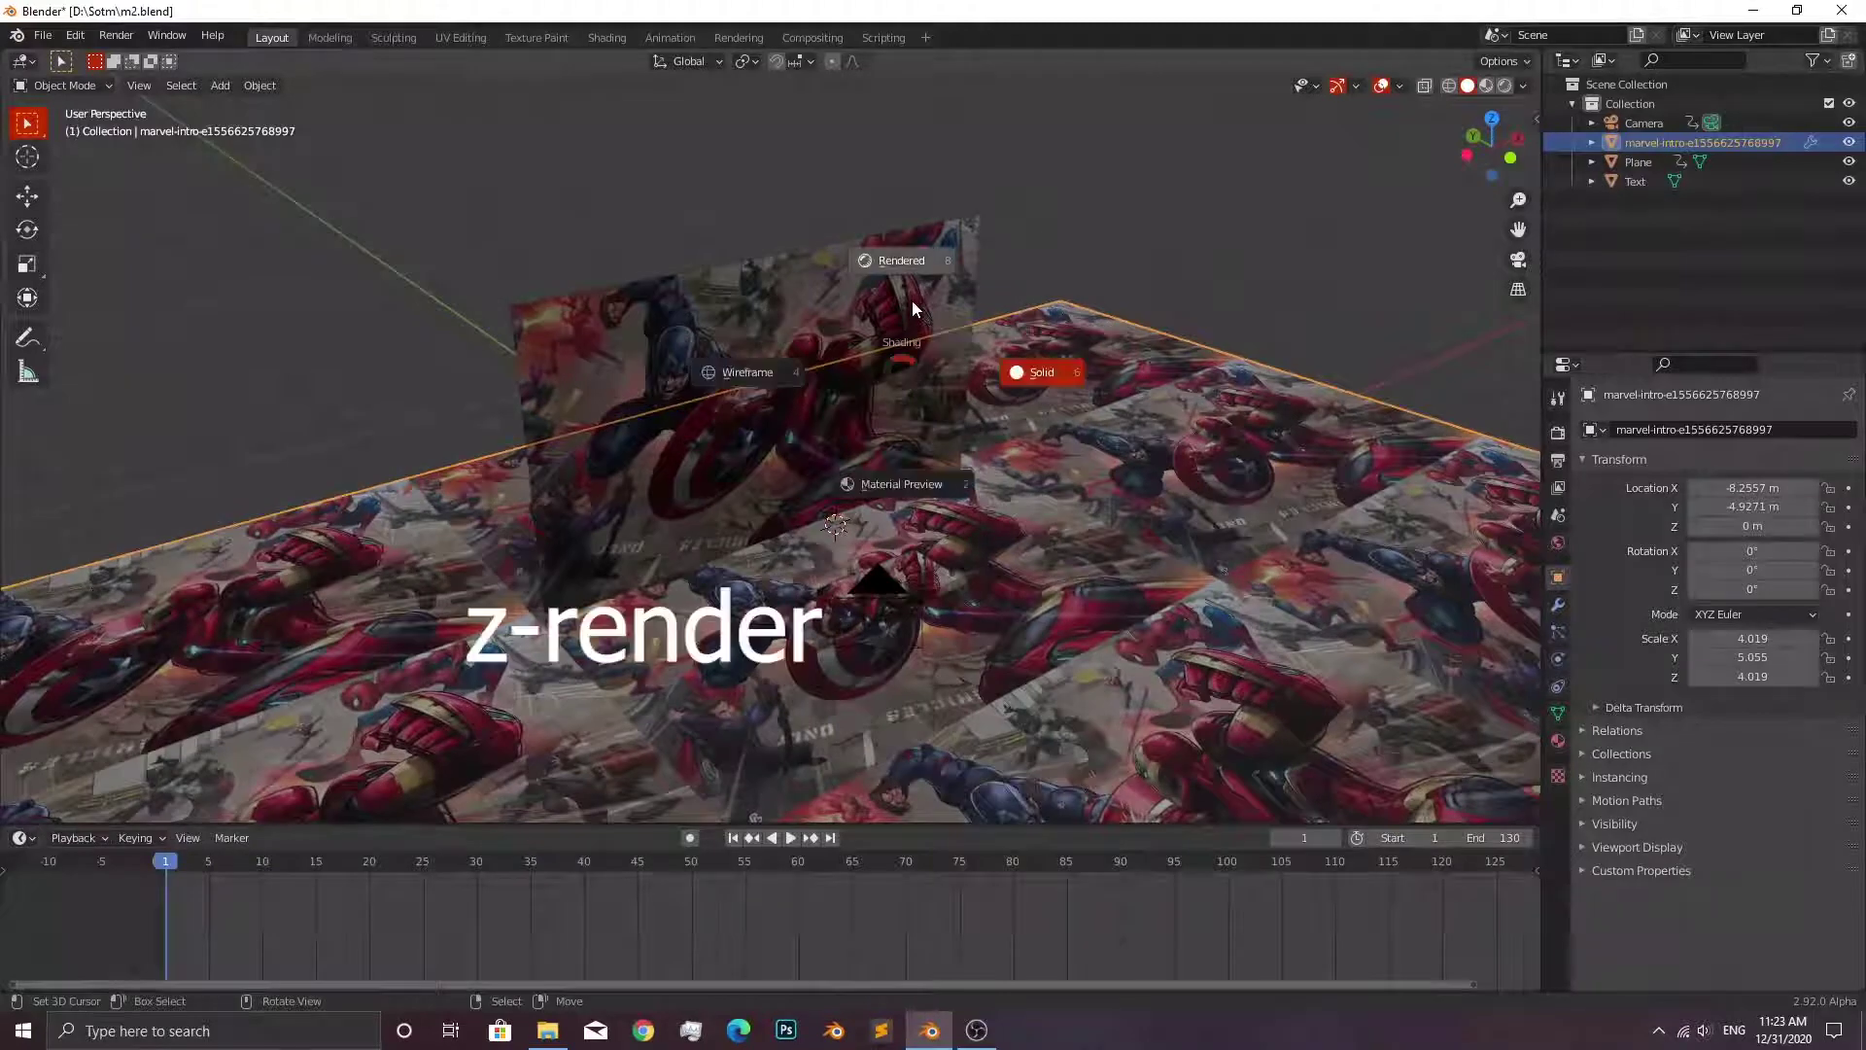
click(912, 299)
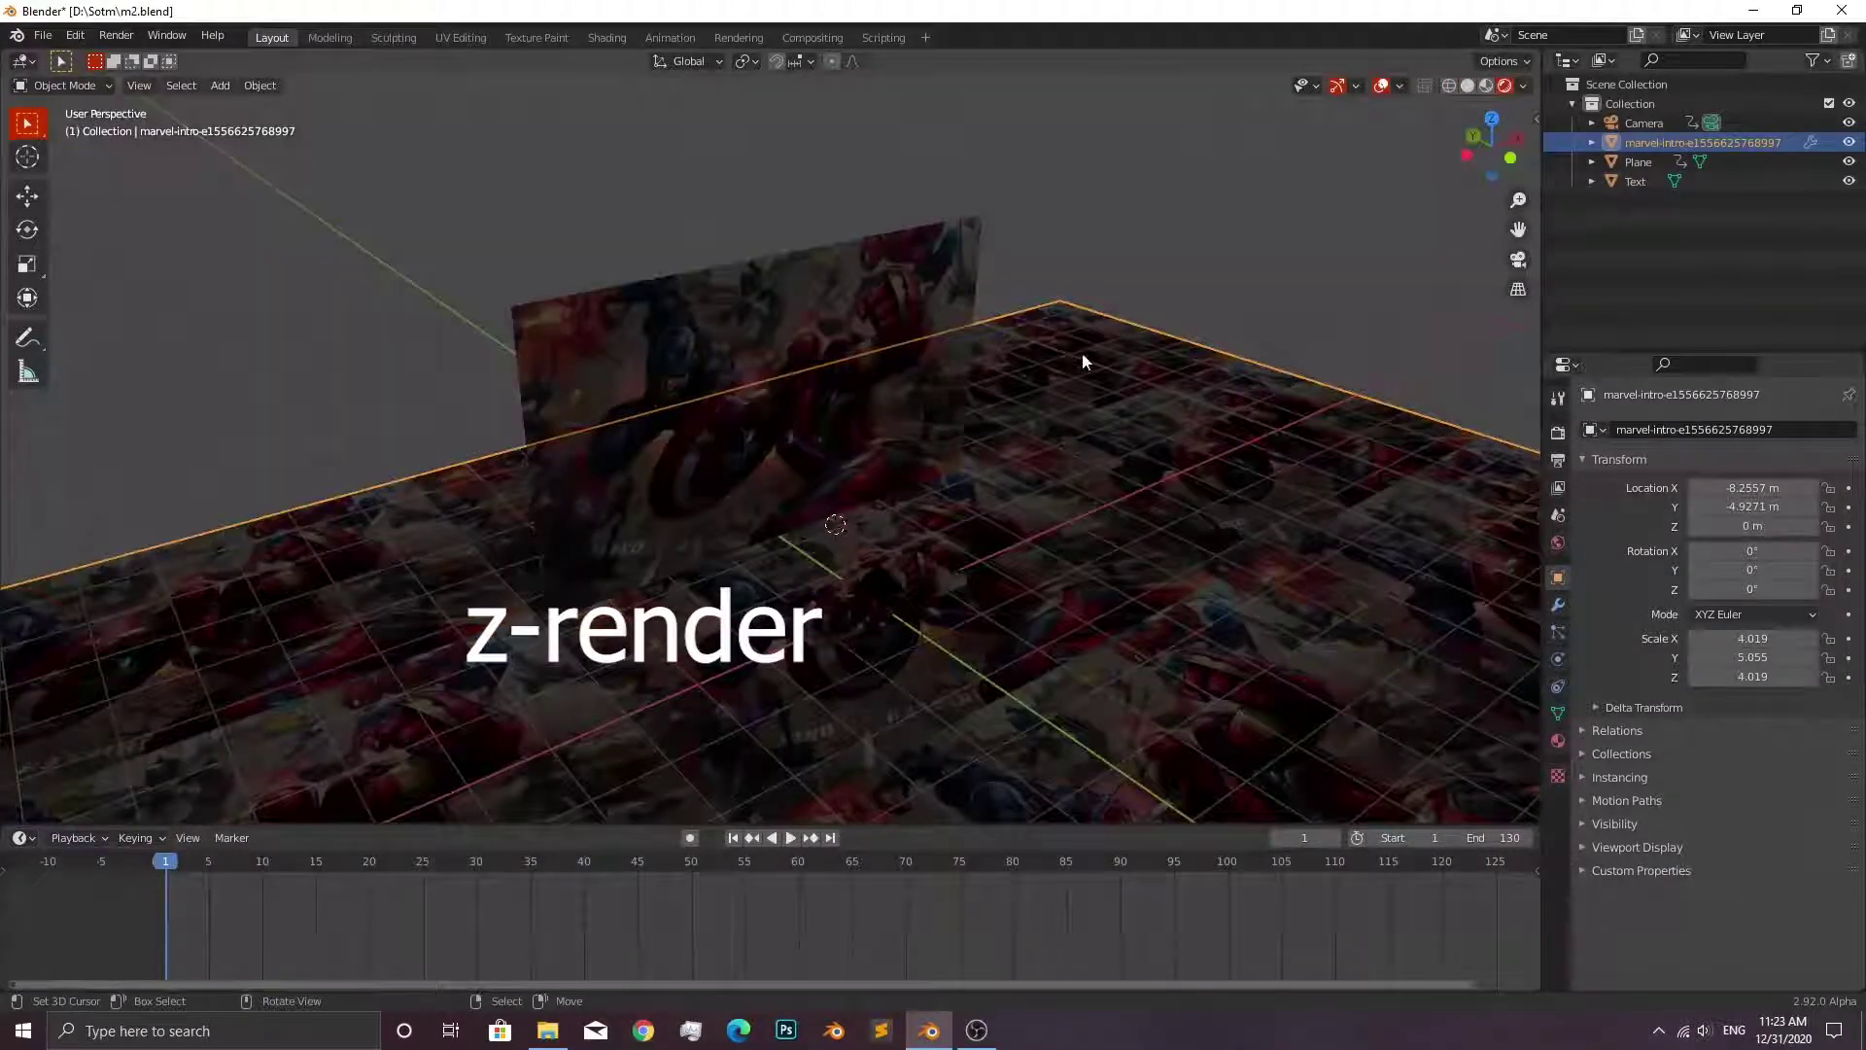
key(alt+a)
mouse_move(1098, 354)
middle_down()
mouse_move(1081, 382)
mouse_move(1291, 445)
middle_up()
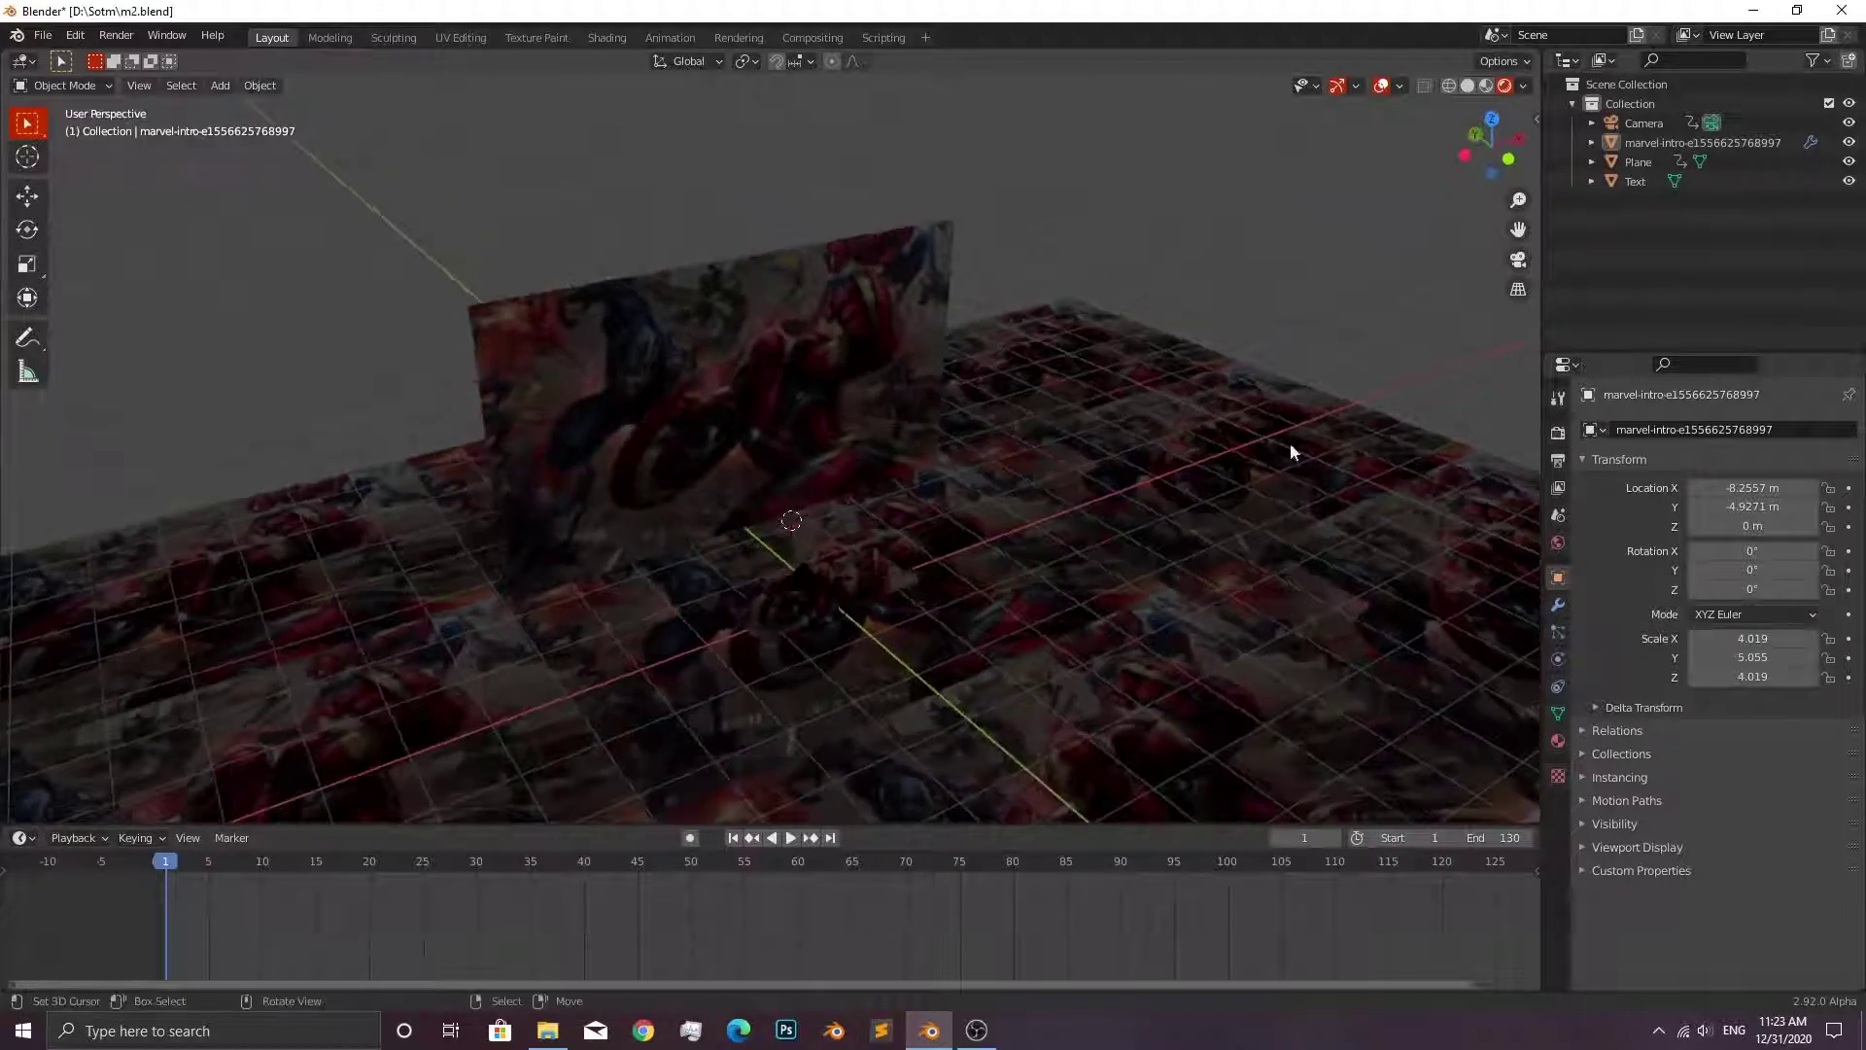
Set the World Color to an Environment Texture loading photo_studio_01_4k.hdr from D:\HDRI.
click(1549, 609)
click(1561, 549)
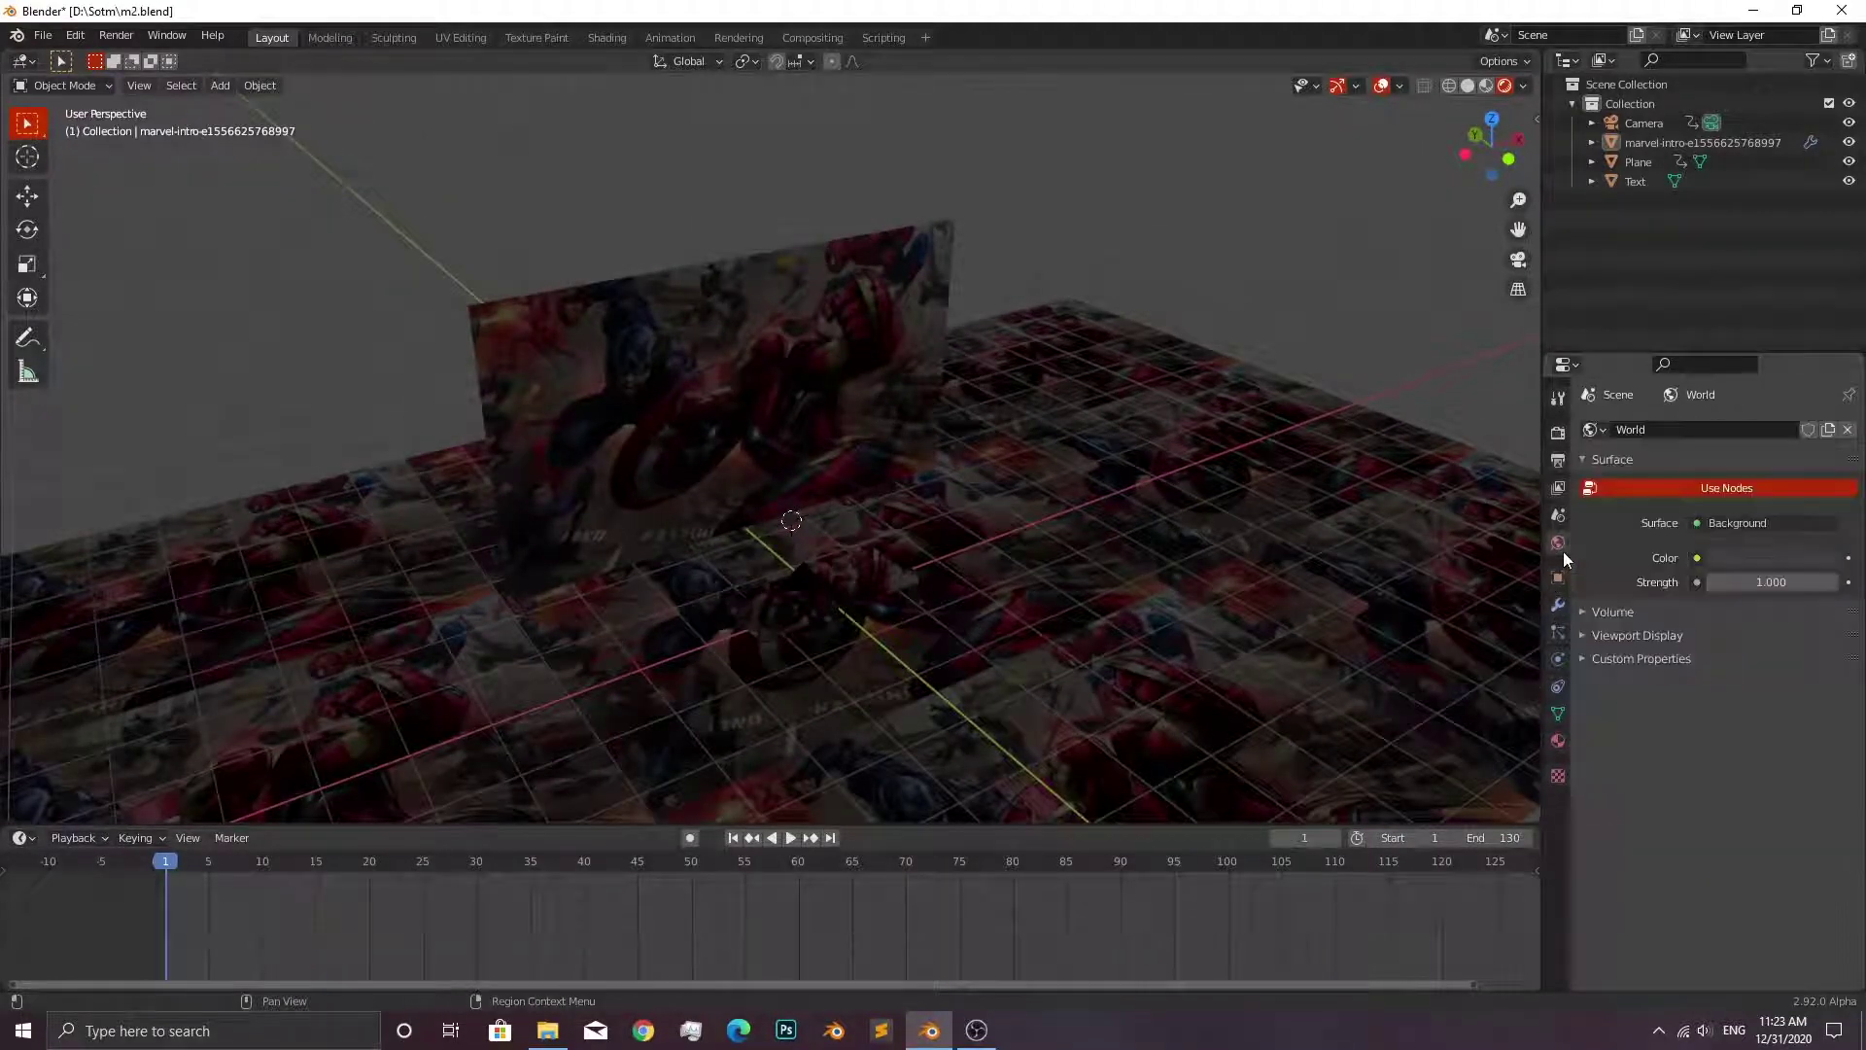
click(1696, 557)
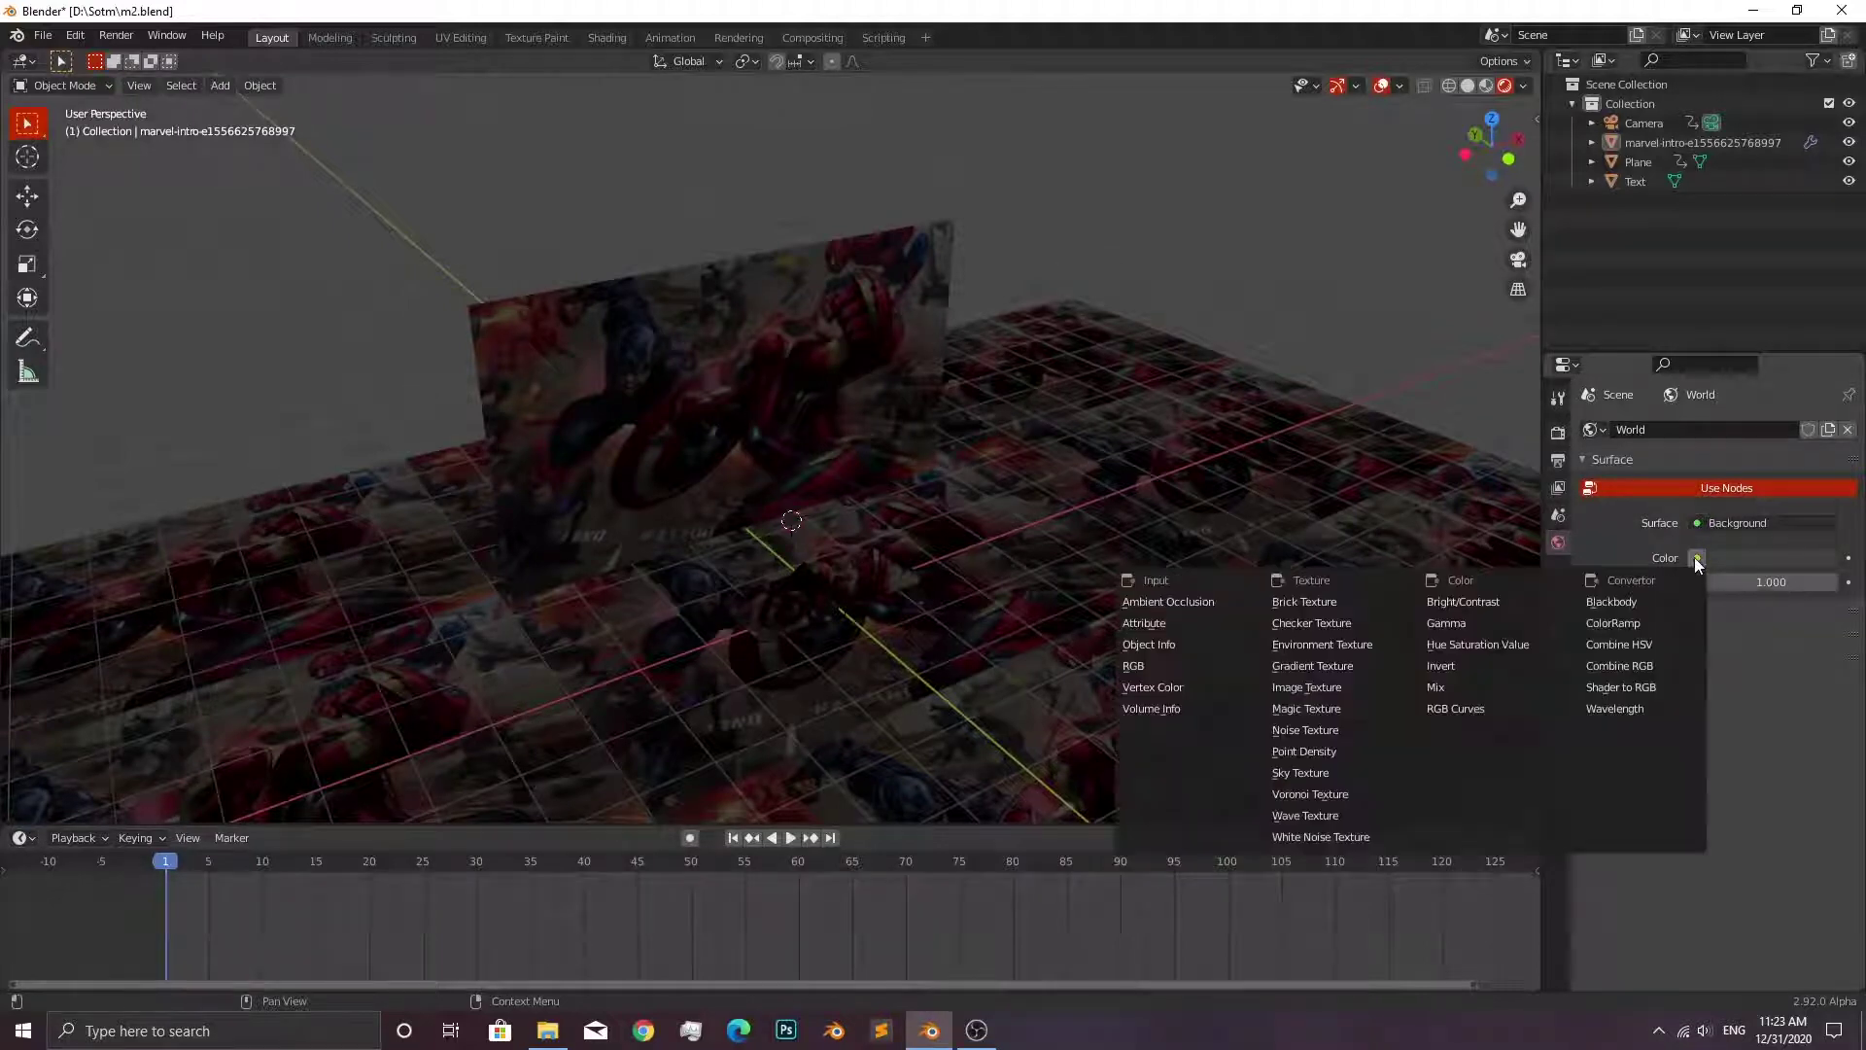
click(1351, 645)
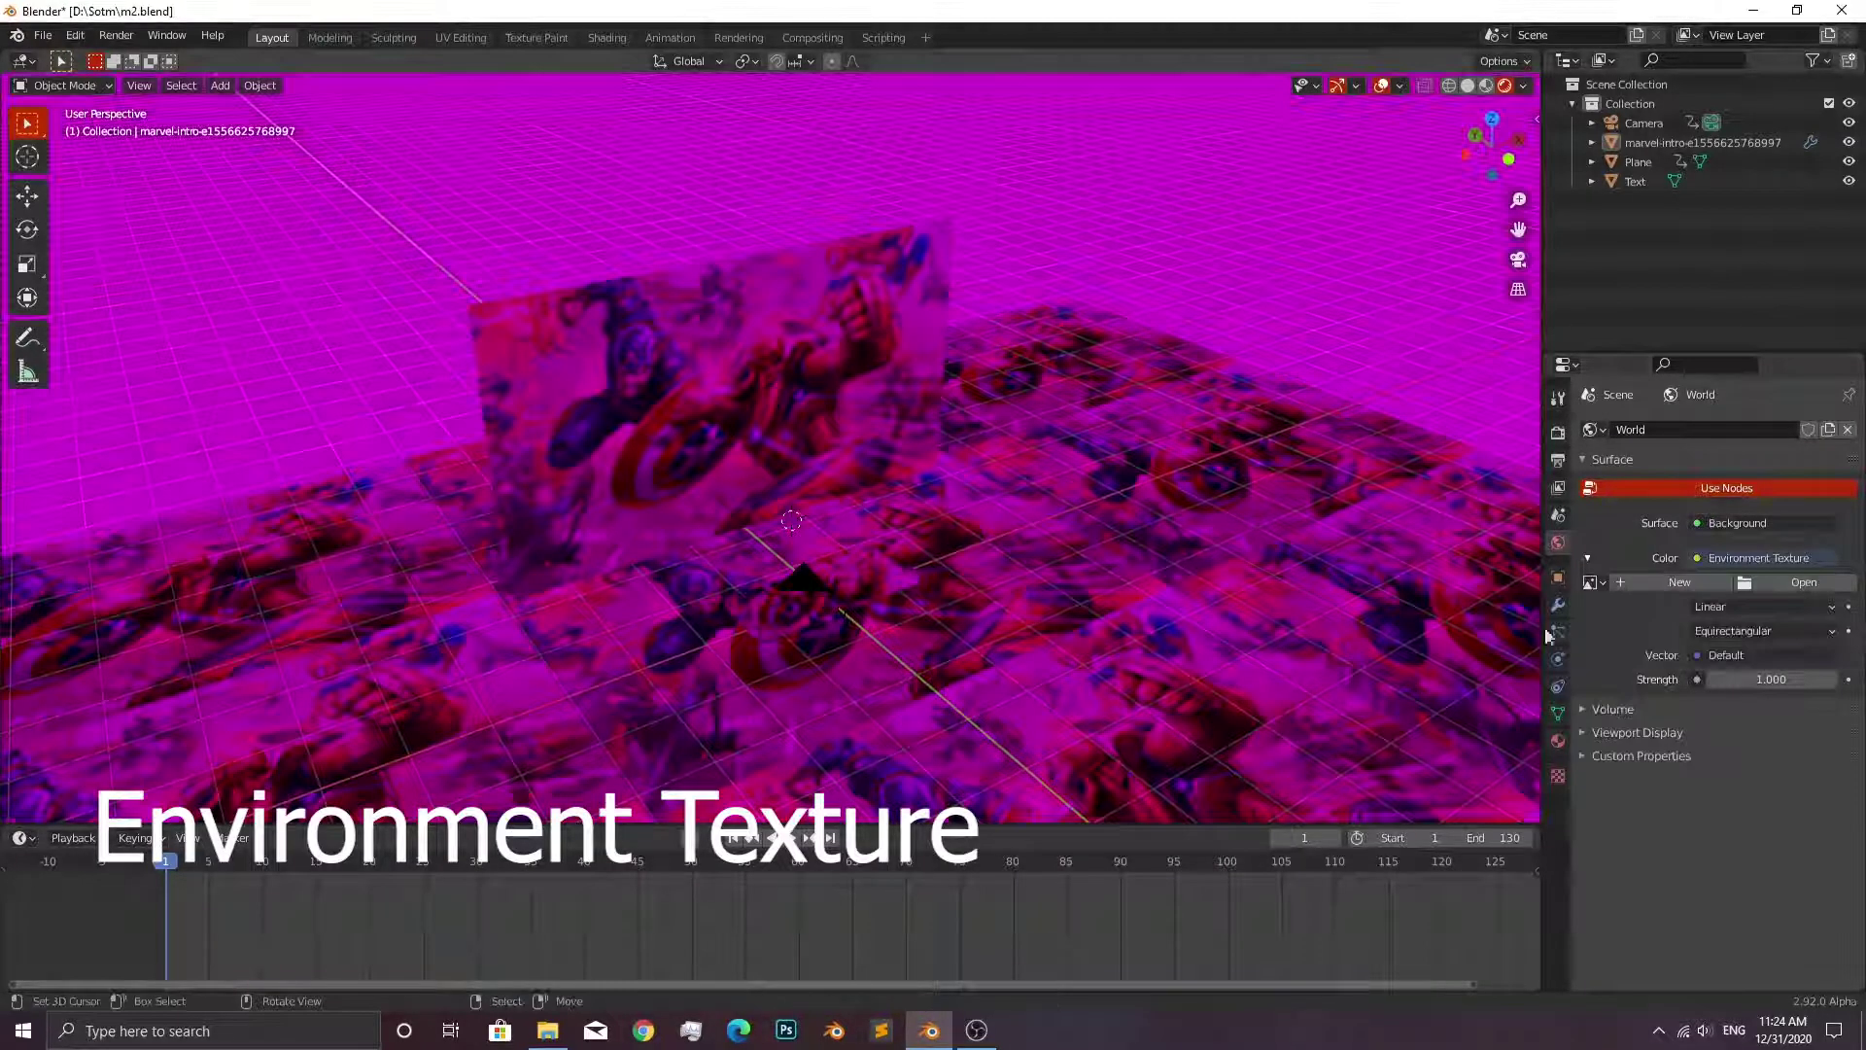
click(1746, 583)
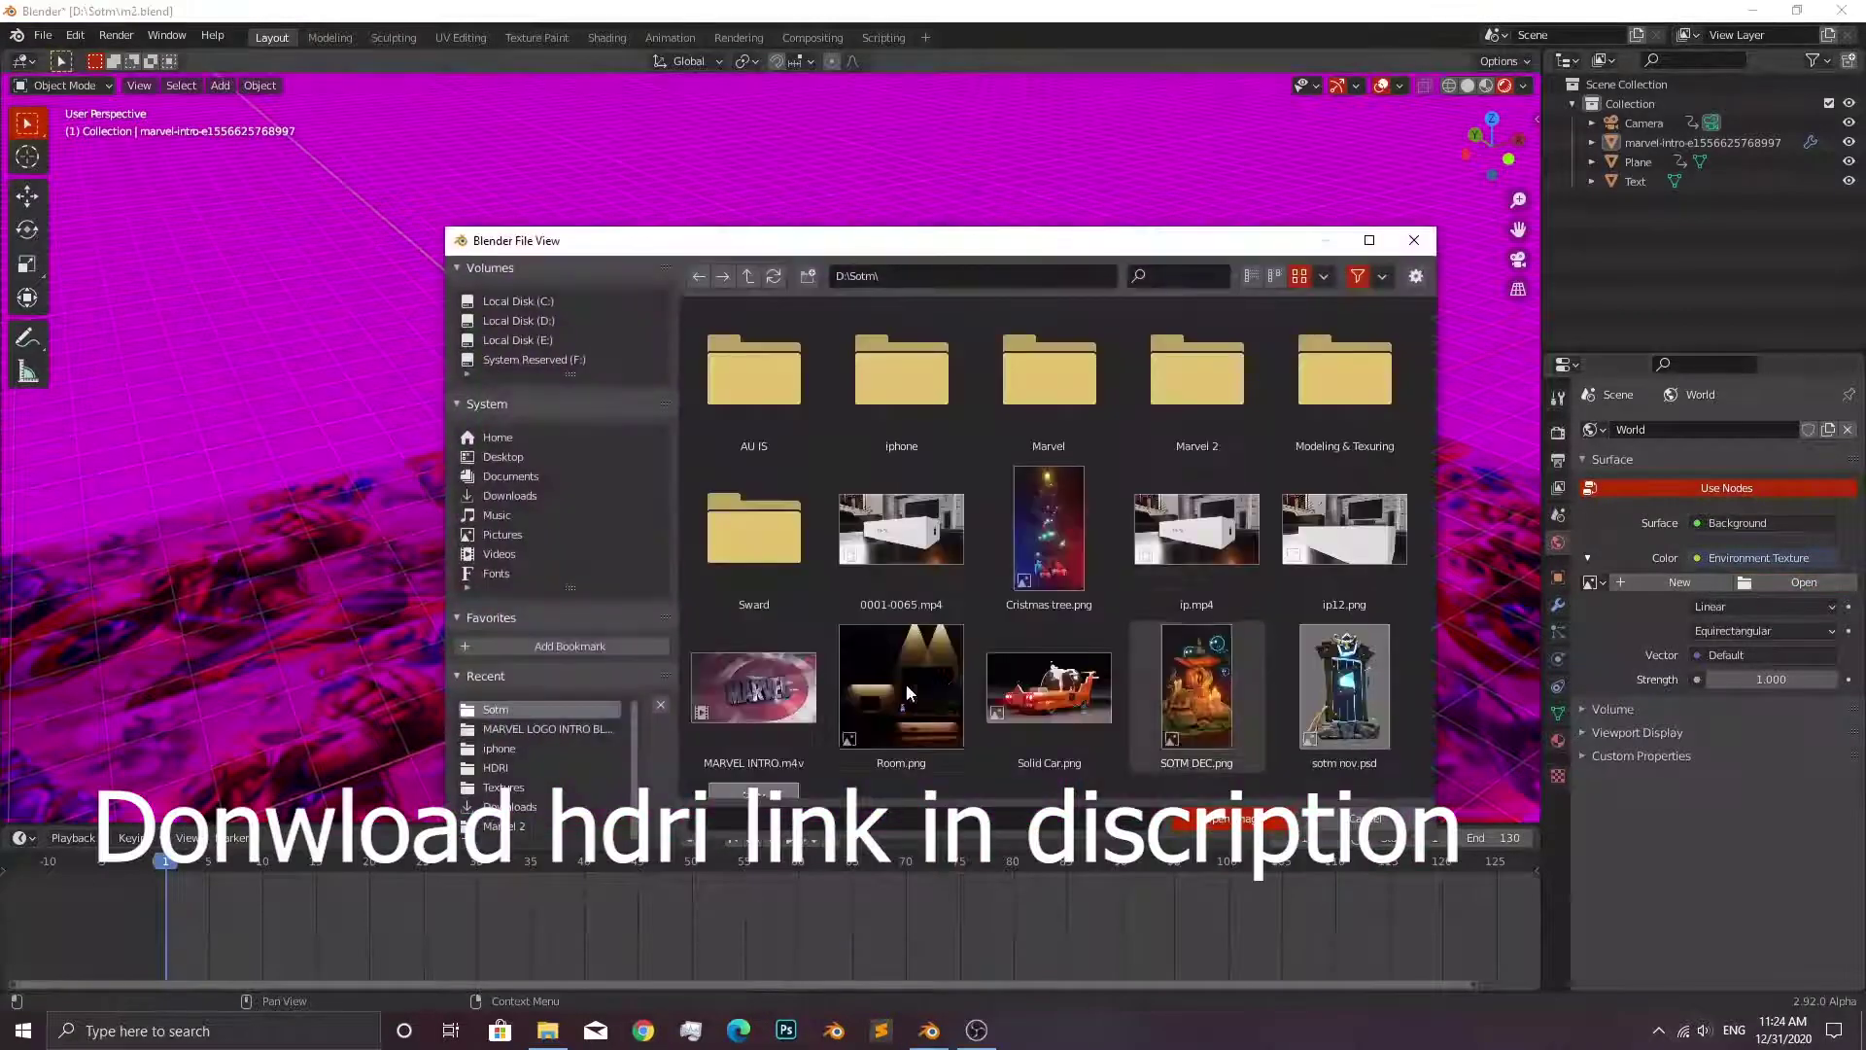
click(496, 768)
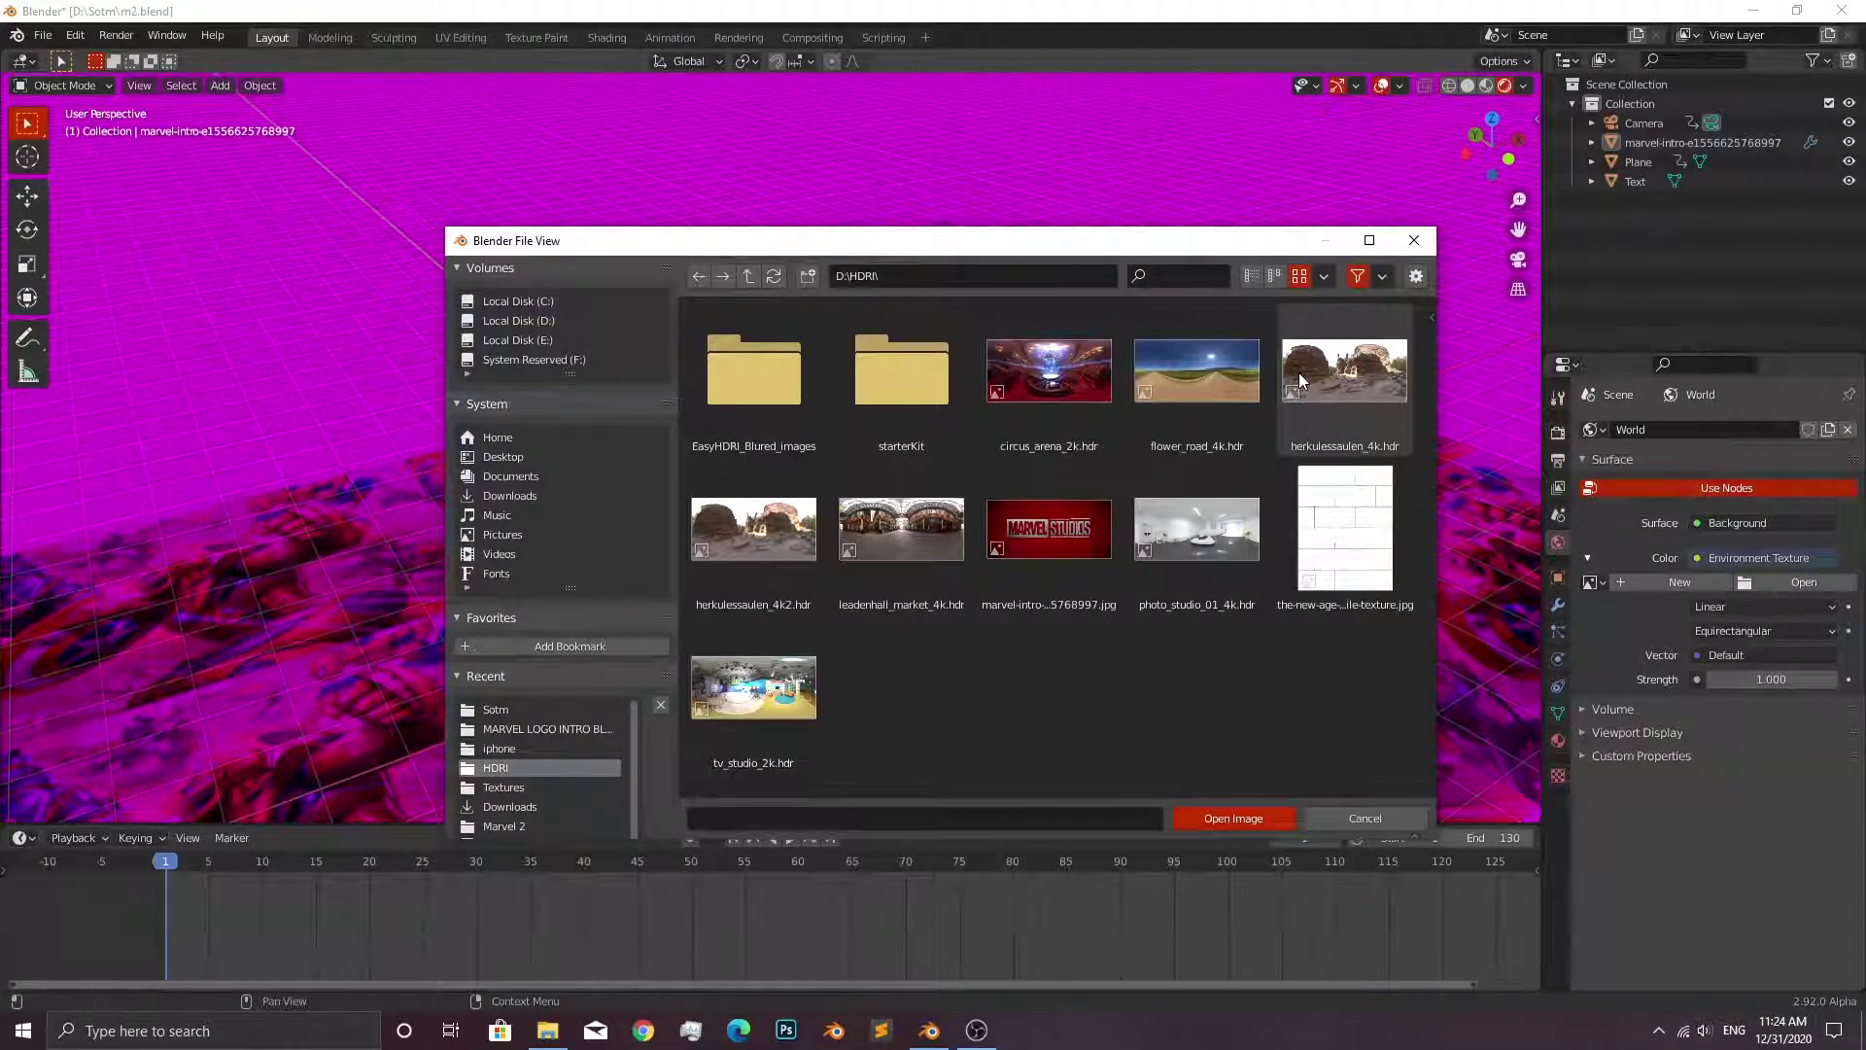
double_click(1227, 487)
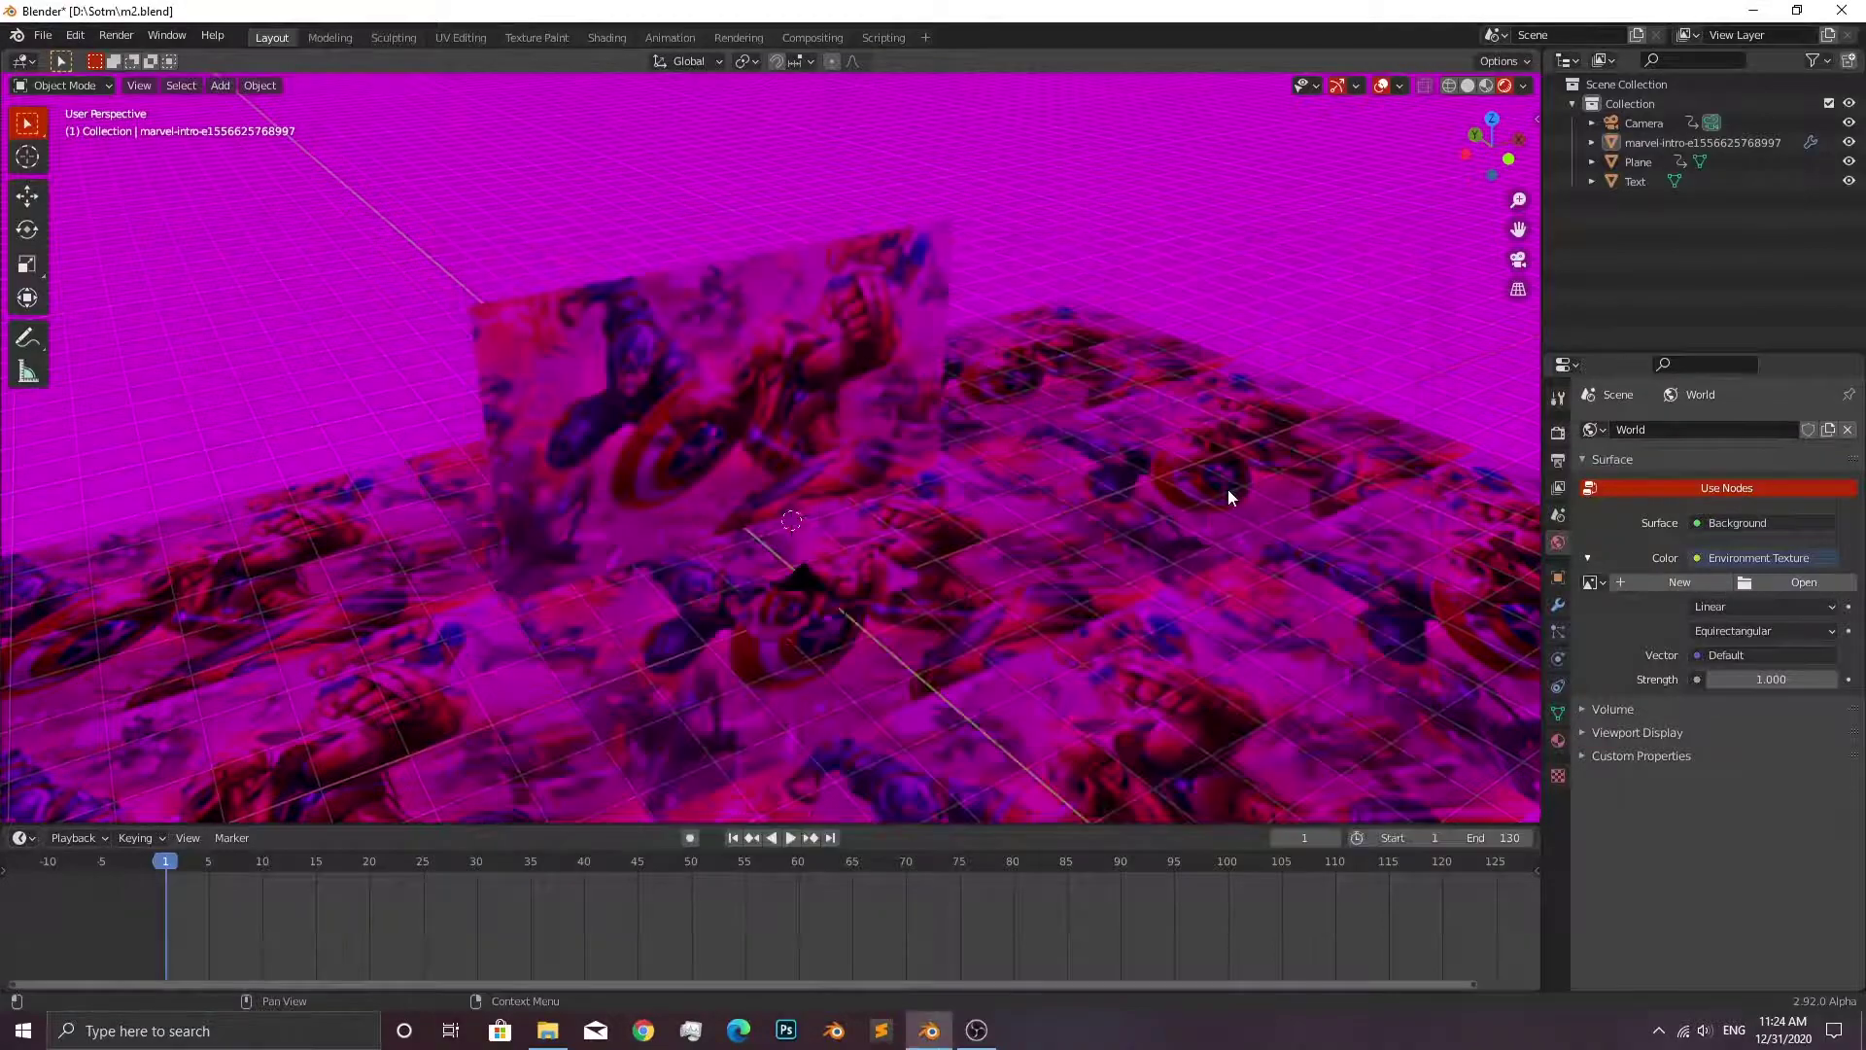
Look through the scene camera and set the world strength to 0.5.
key(KP_0)
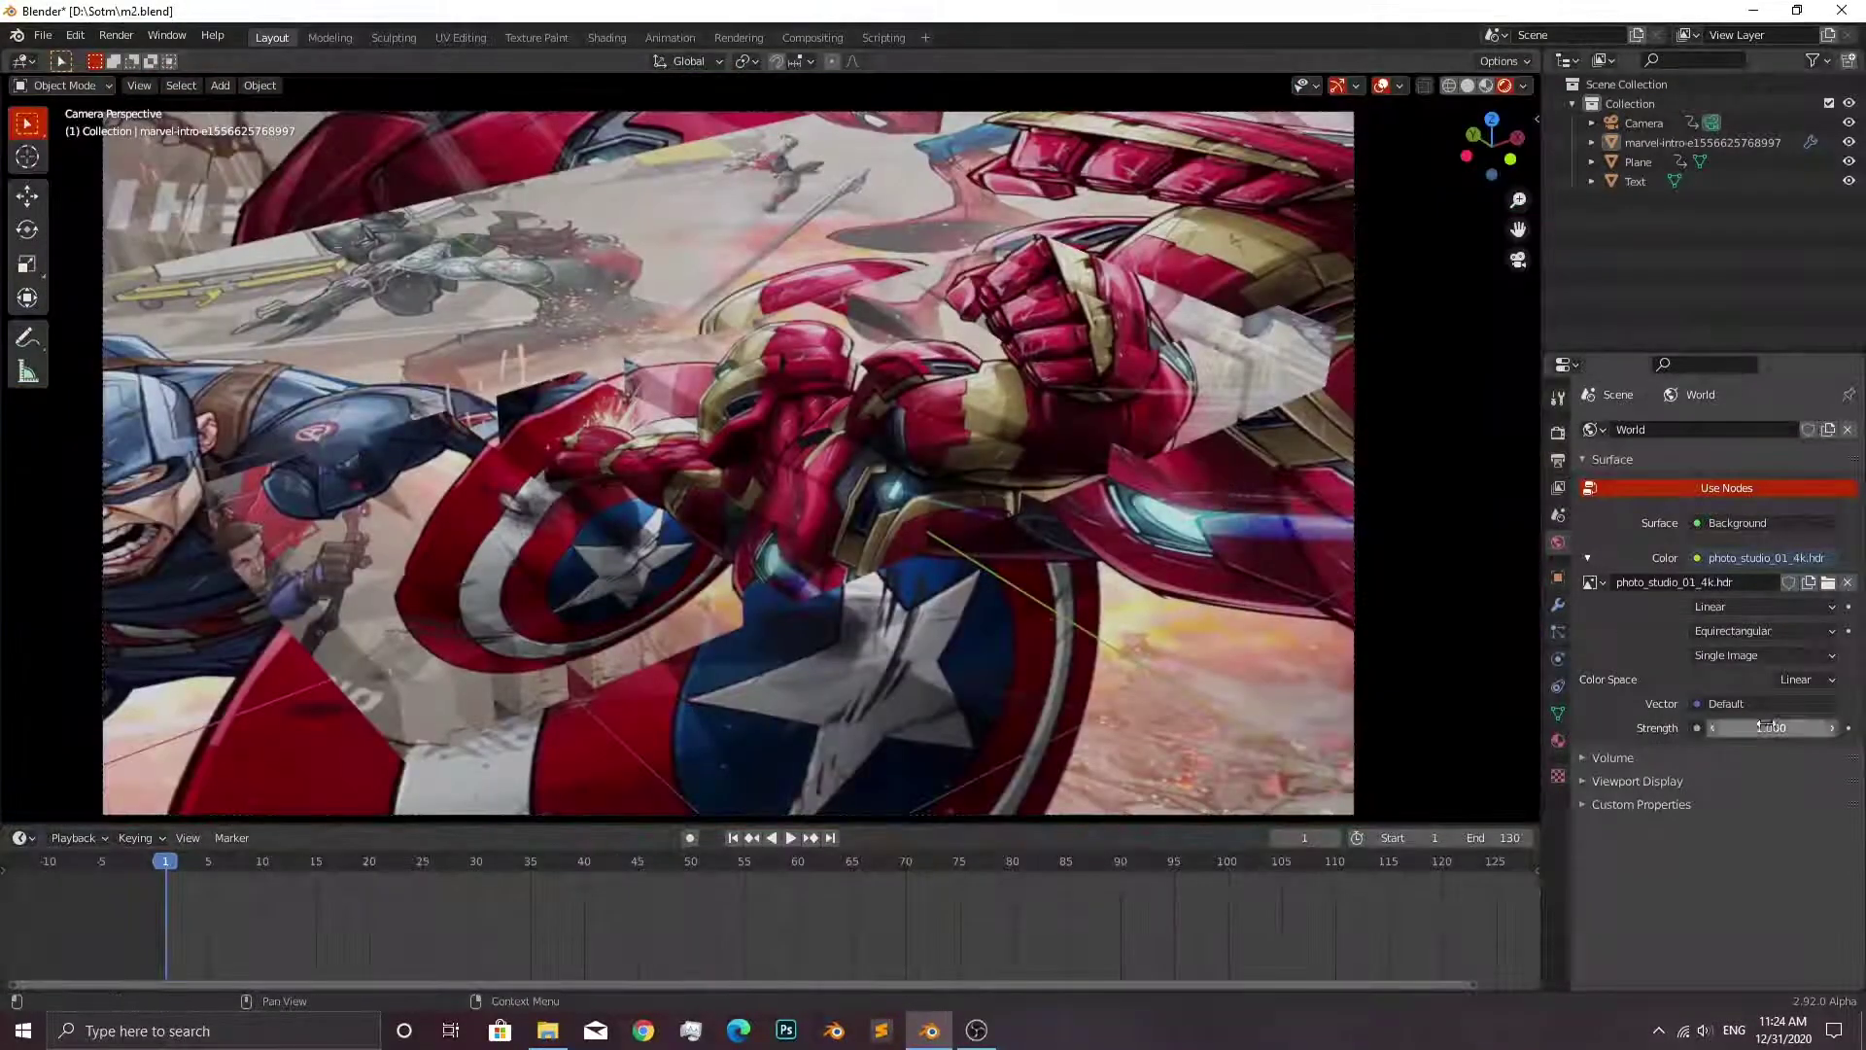
double_click(1777, 729)
text(.3)
key(Return)
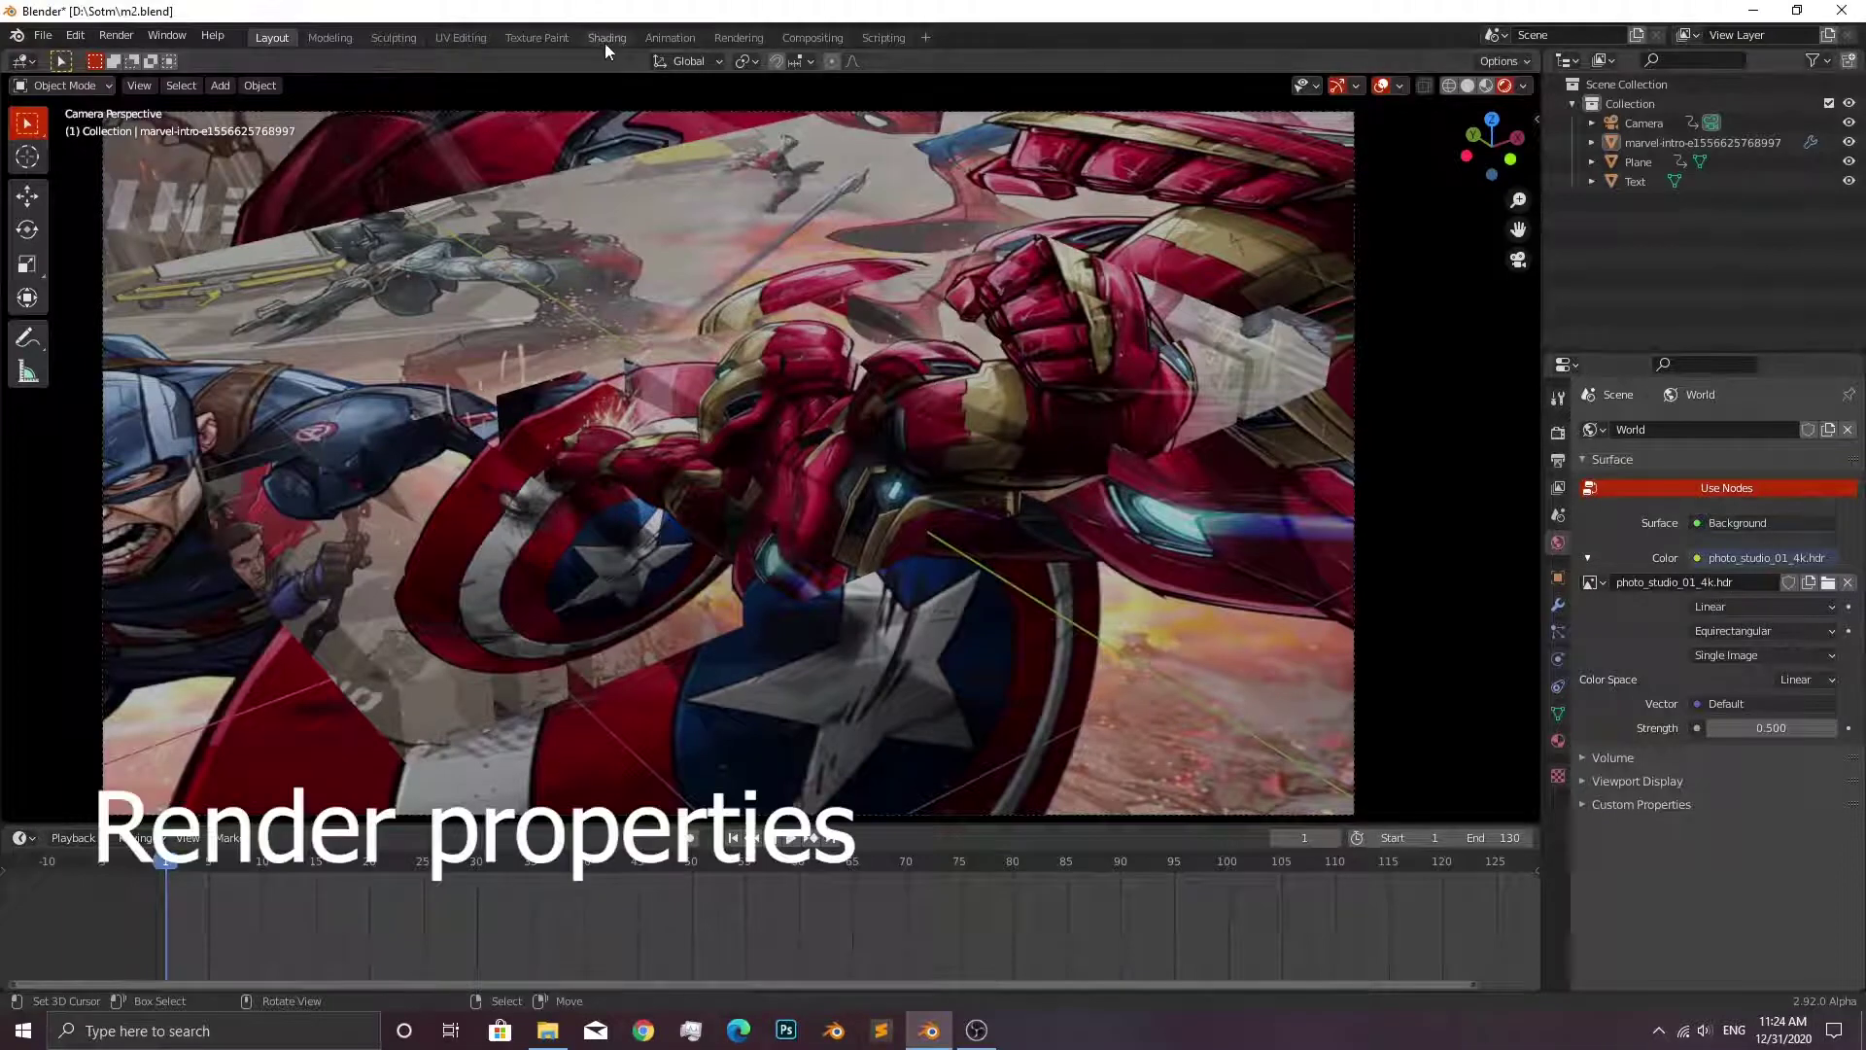
Enable Eevee Ambient Occlusion with distance 1 m and factor 3.
click(1558, 435)
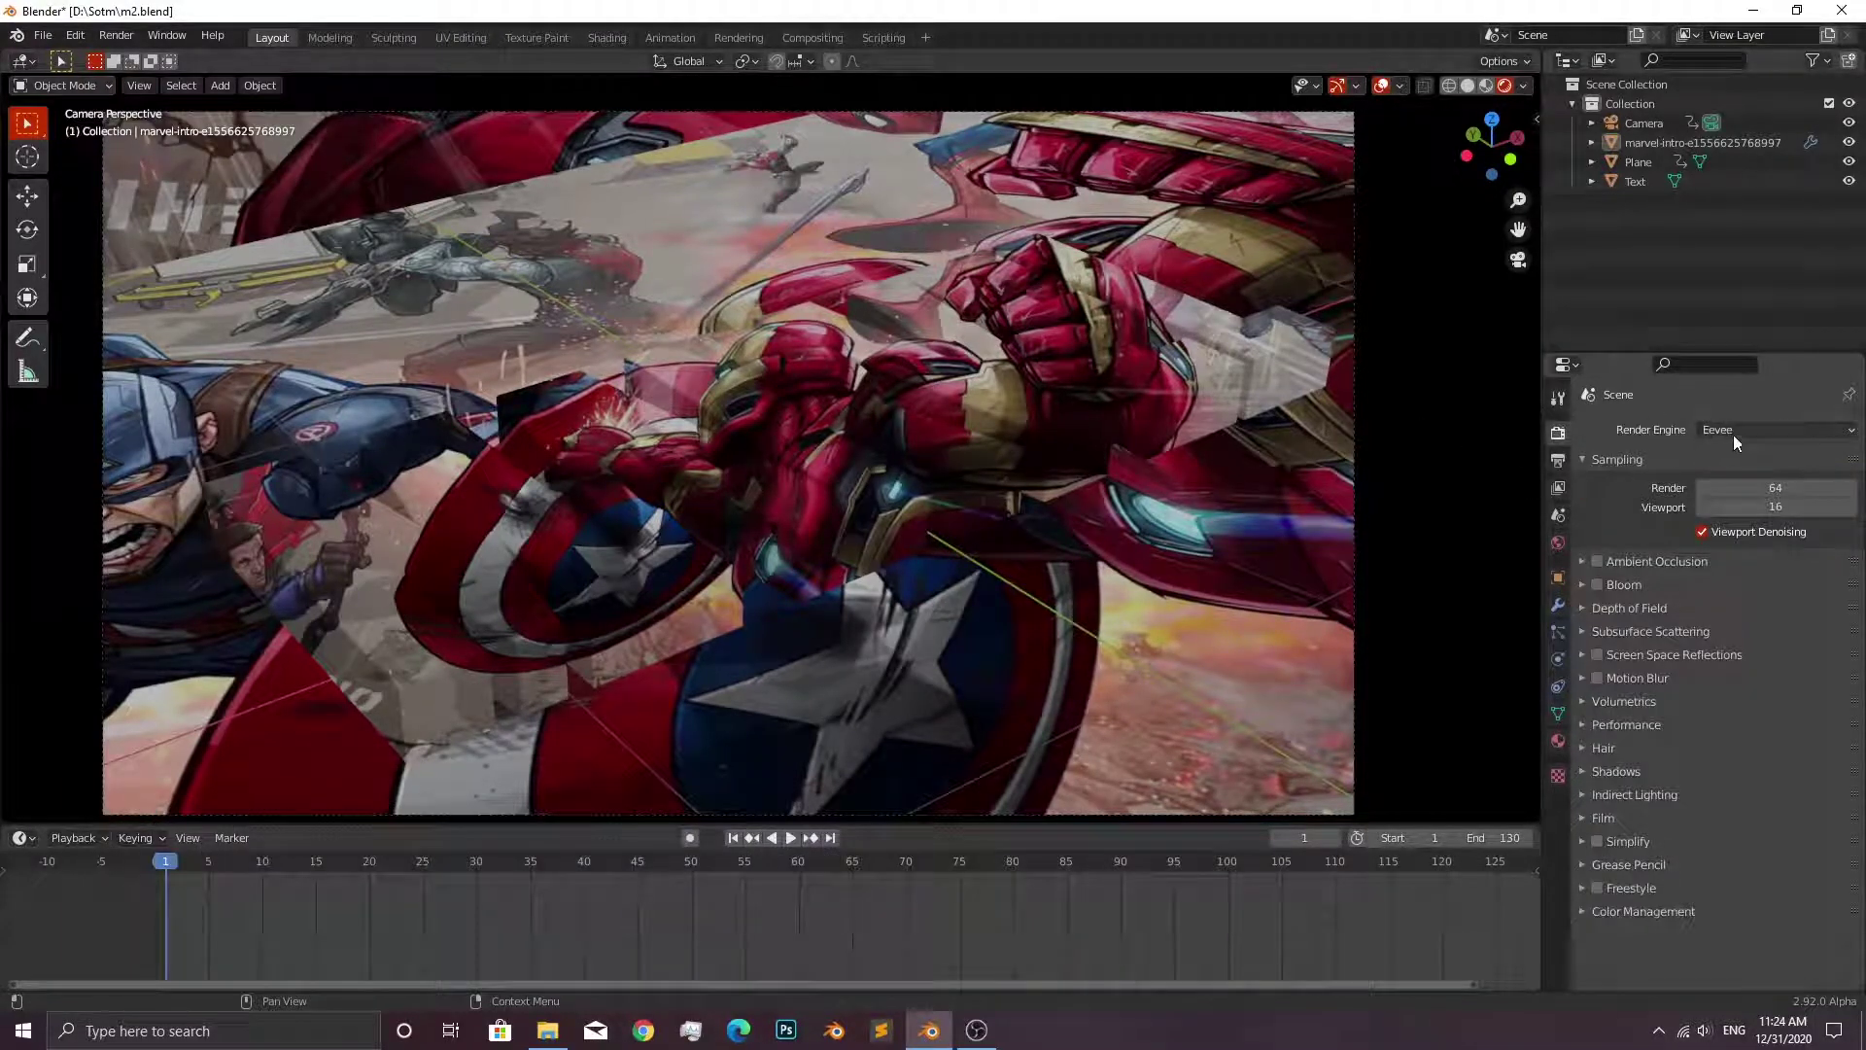
click(1623, 462)
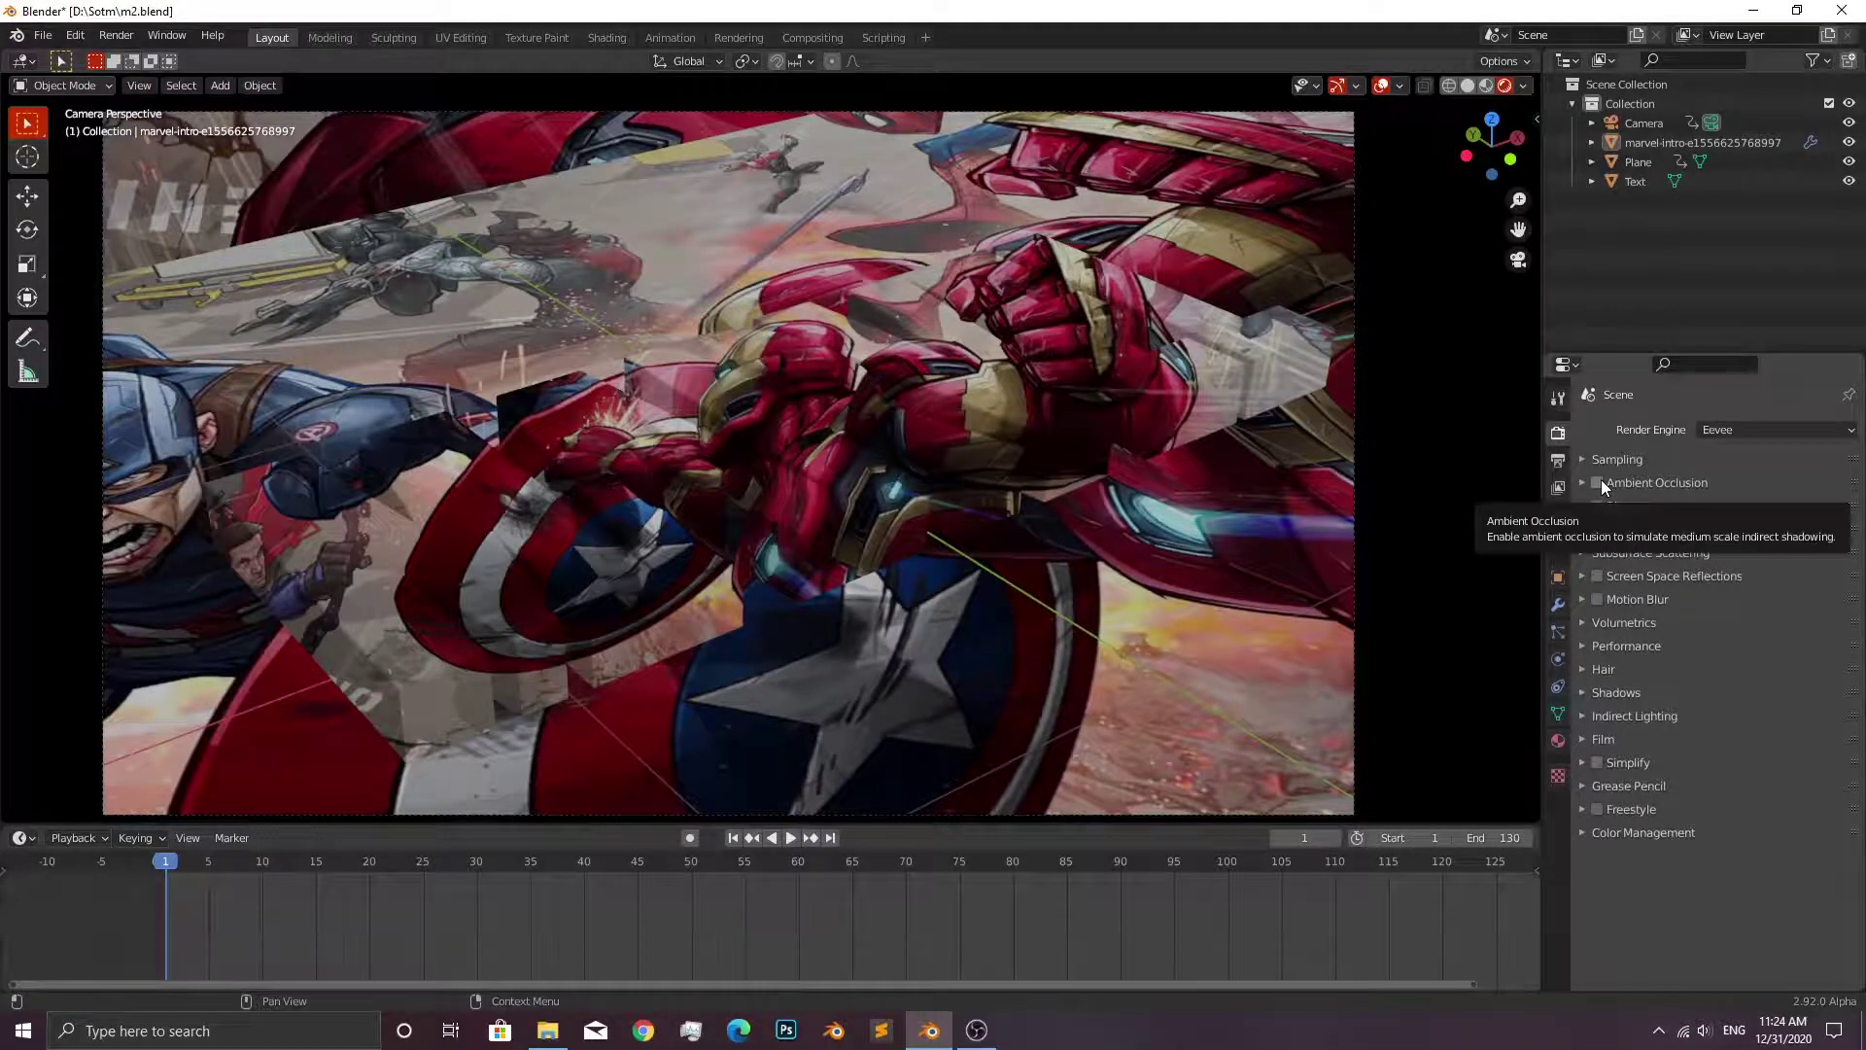
click(1597, 482)
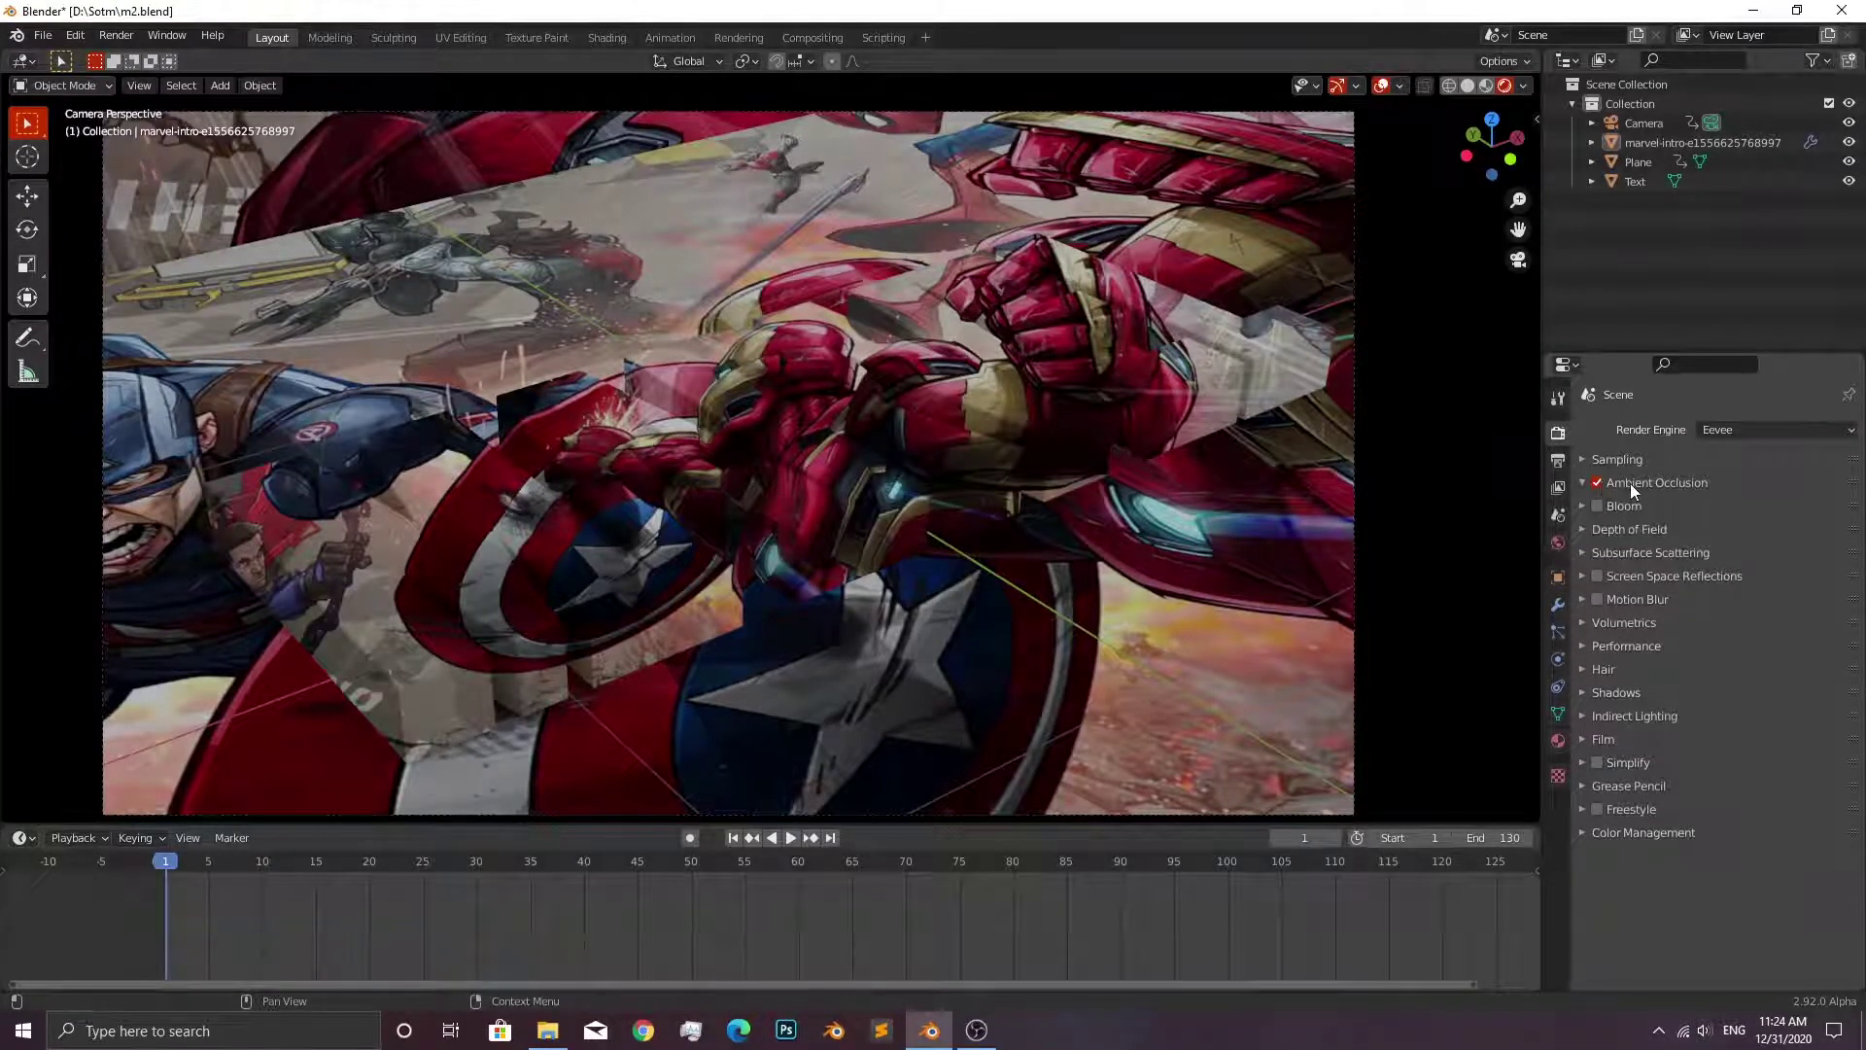
click(1629, 482)
click(1708, 511)
key(Return)
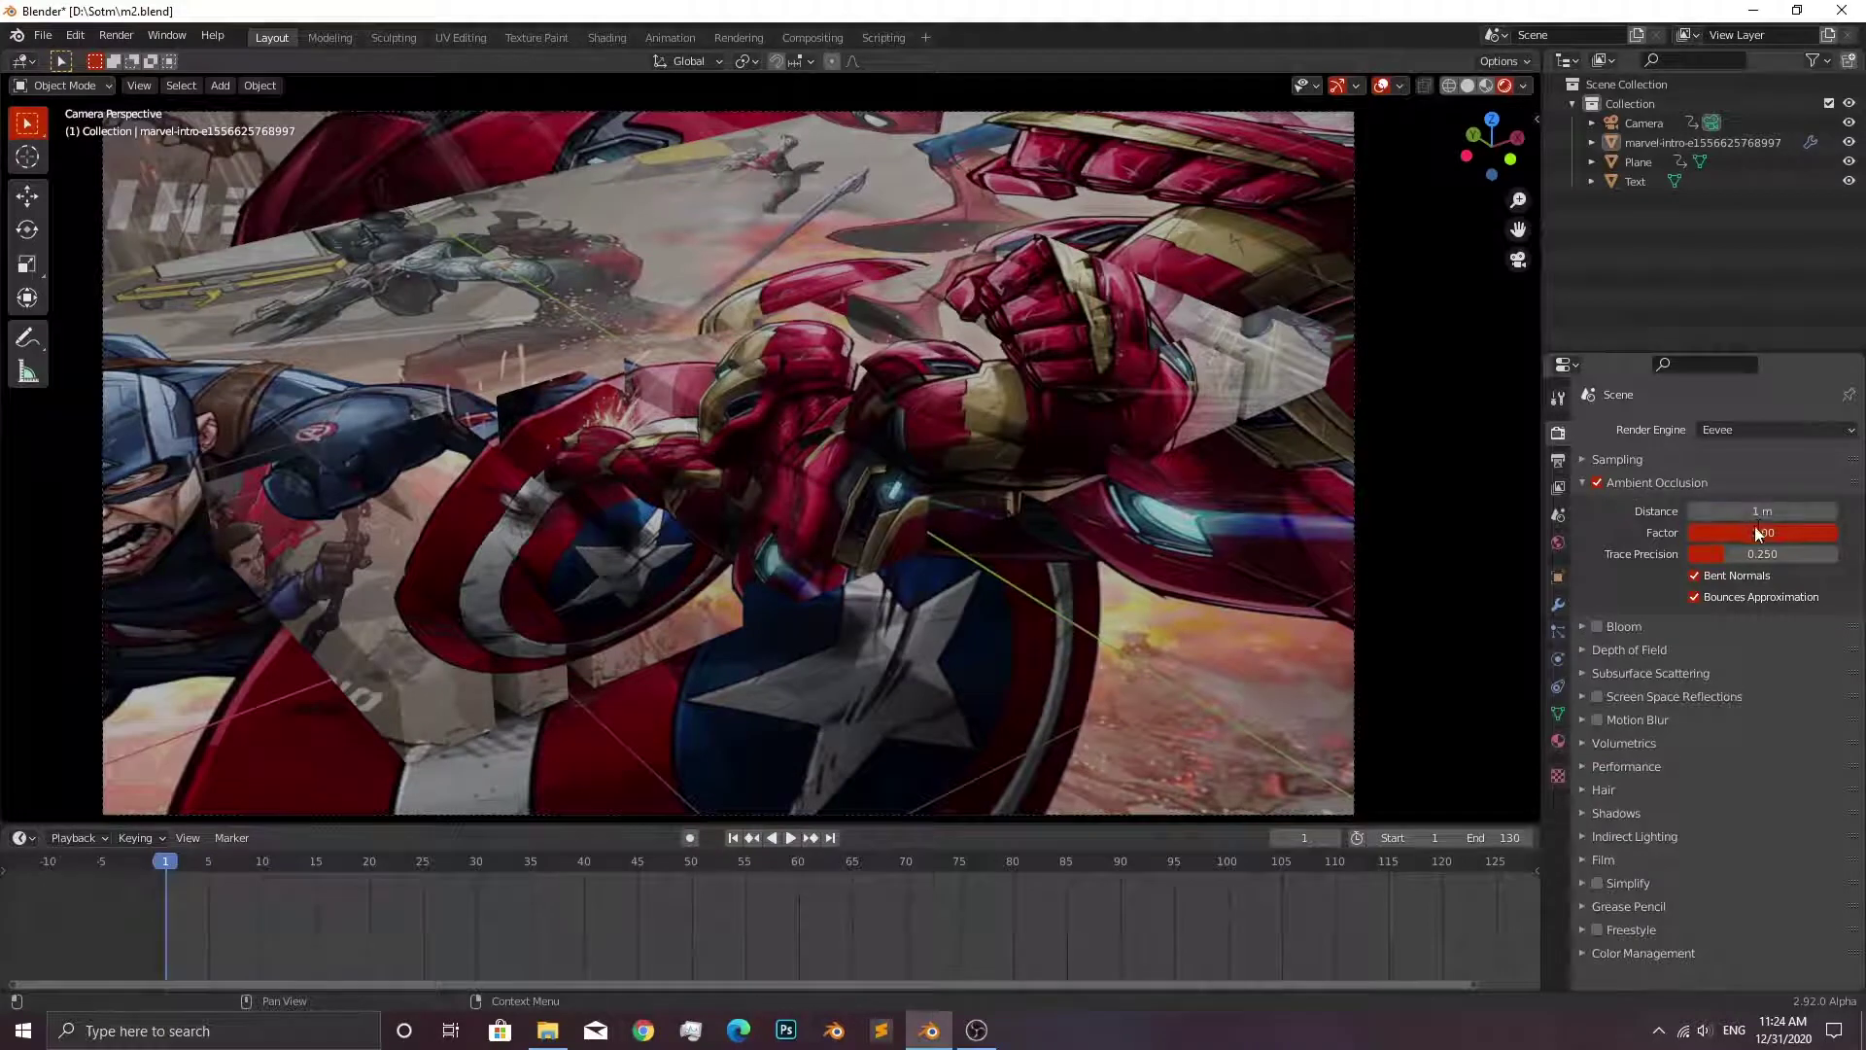
click(1754, 527)
text(3)
key(Return)
click(1670, 487)
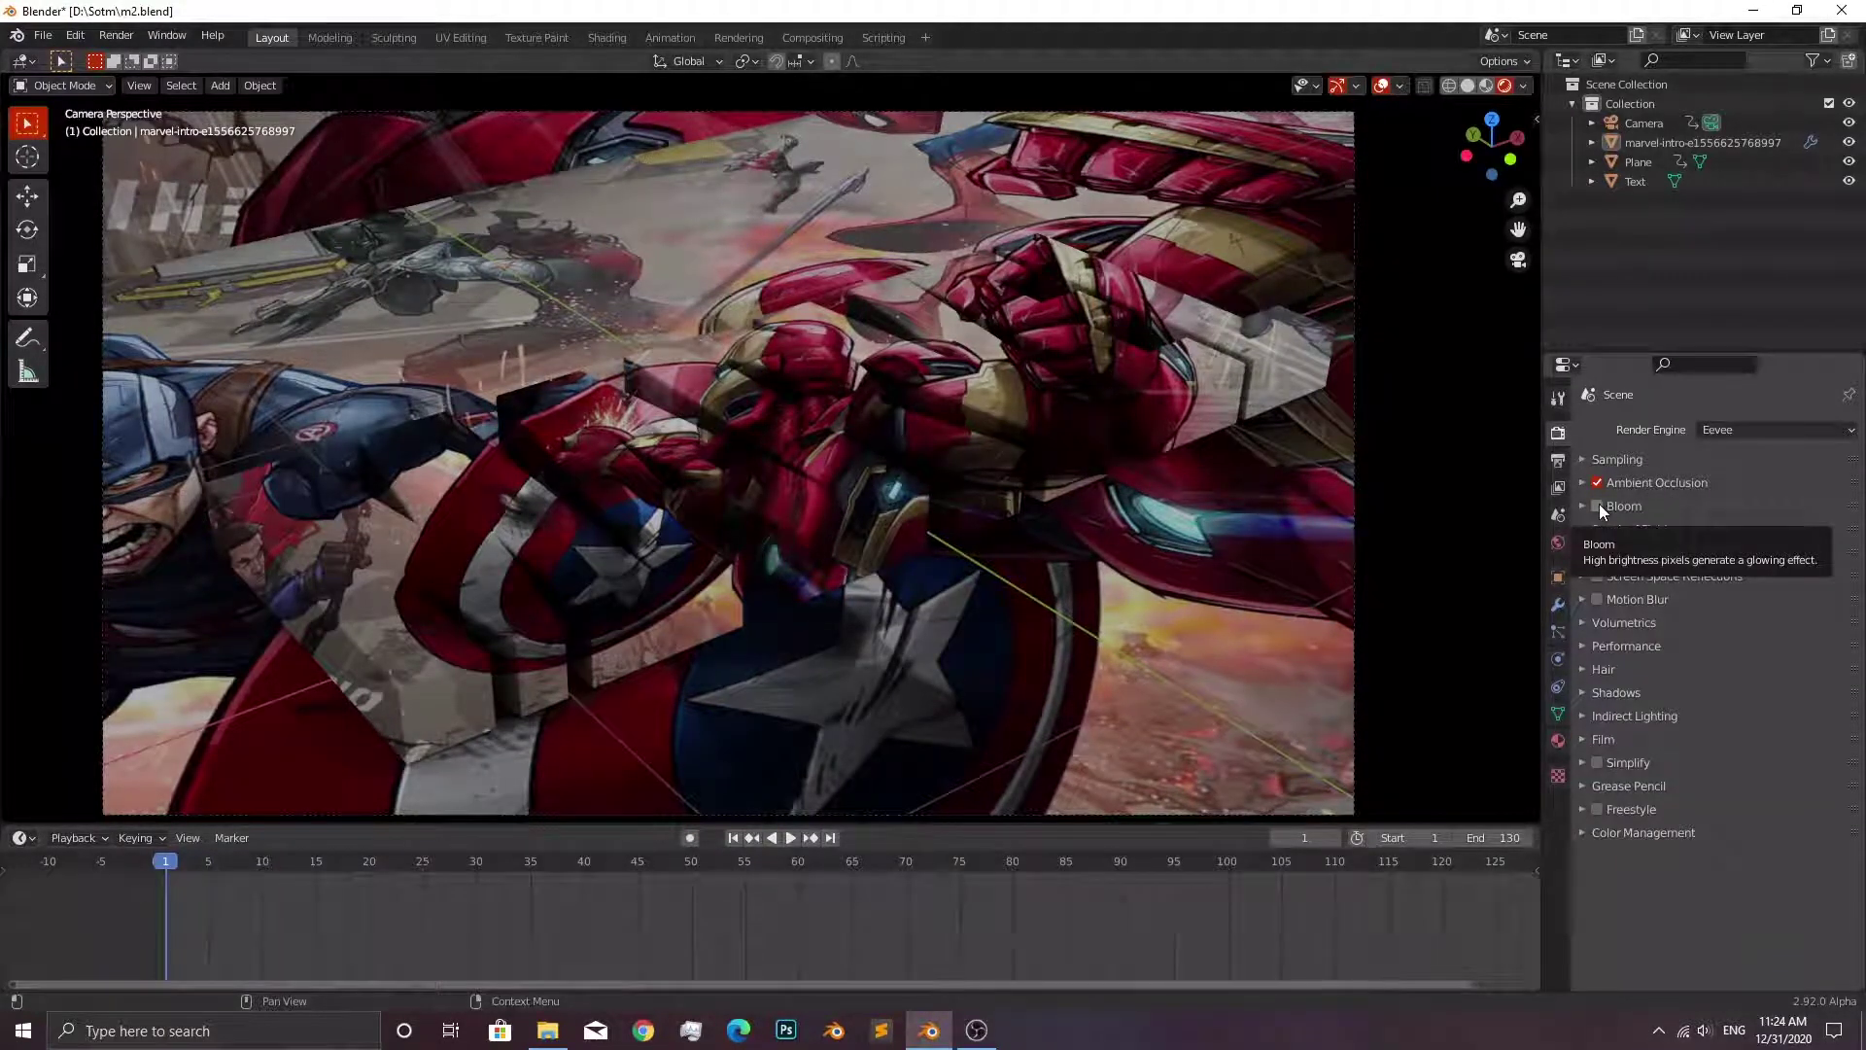
Enable Bloom and Screen Space Reflections, and set the Color Management look to Very High Contrast.
click(1599, 505)
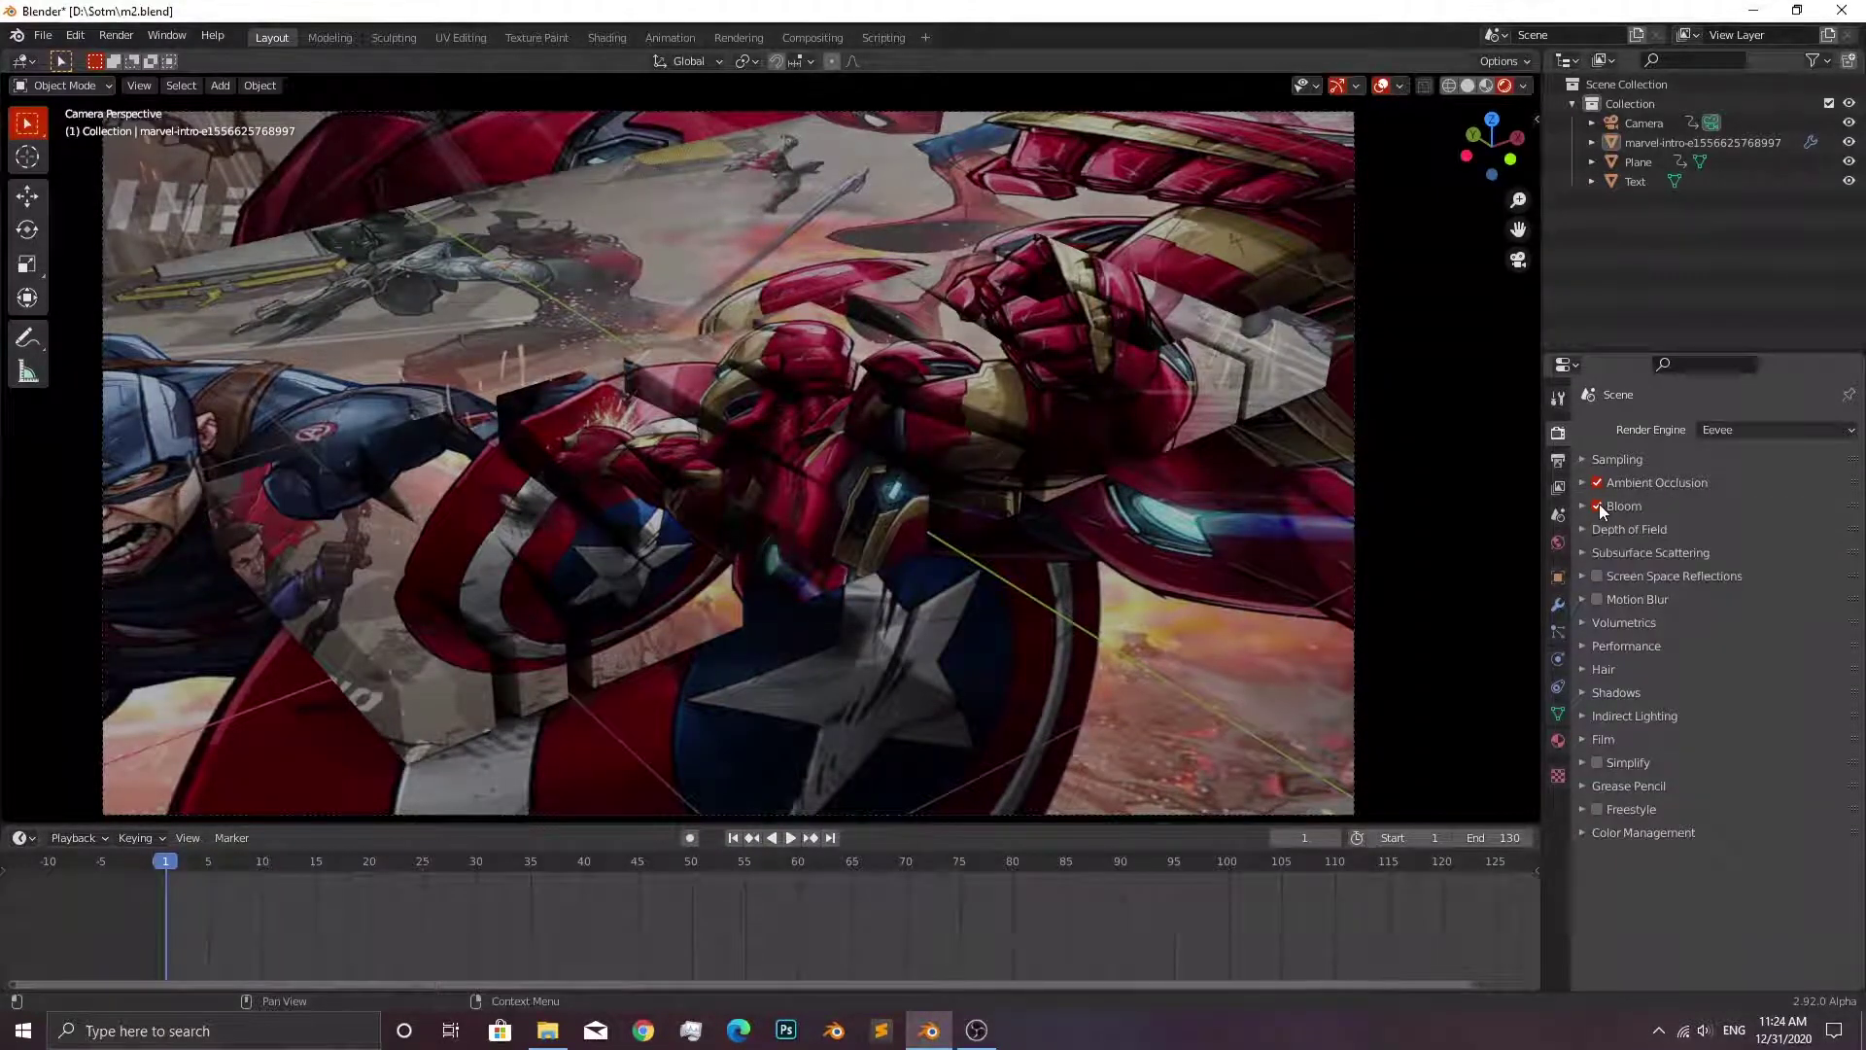
click(1600, 574)
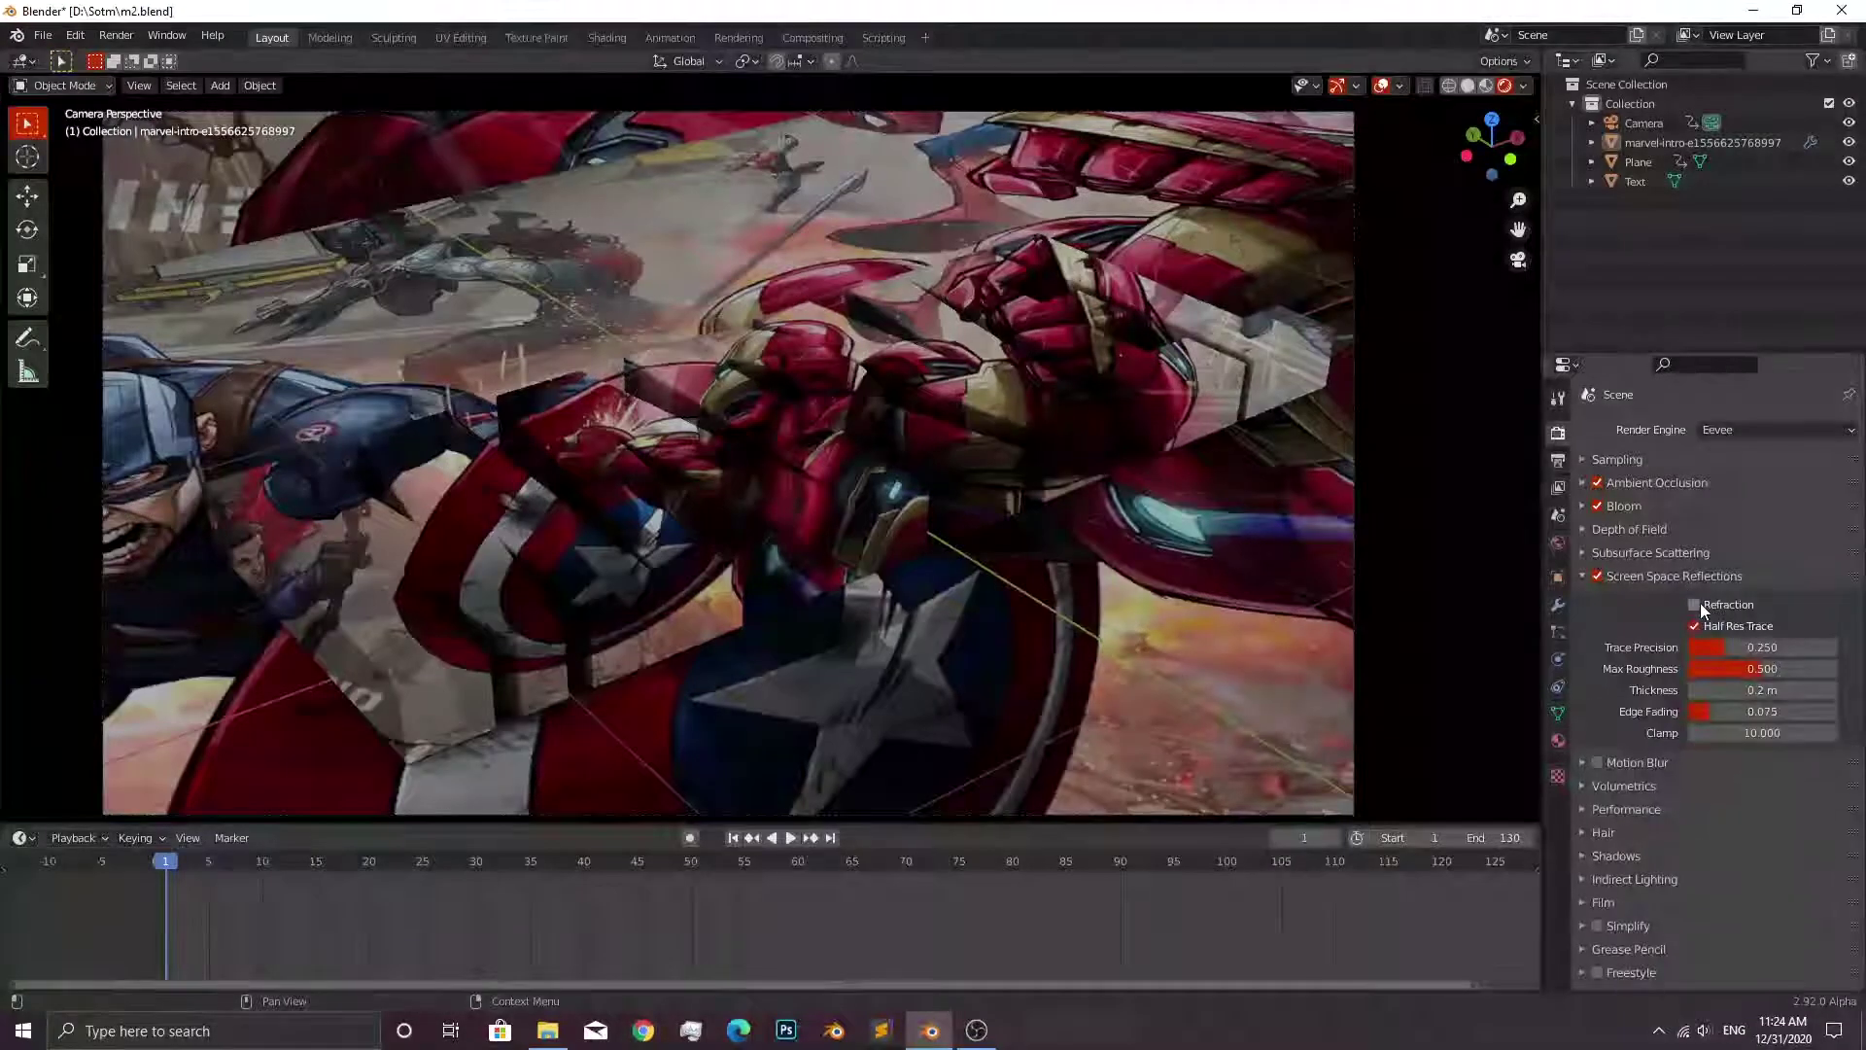
click(1654, 579)
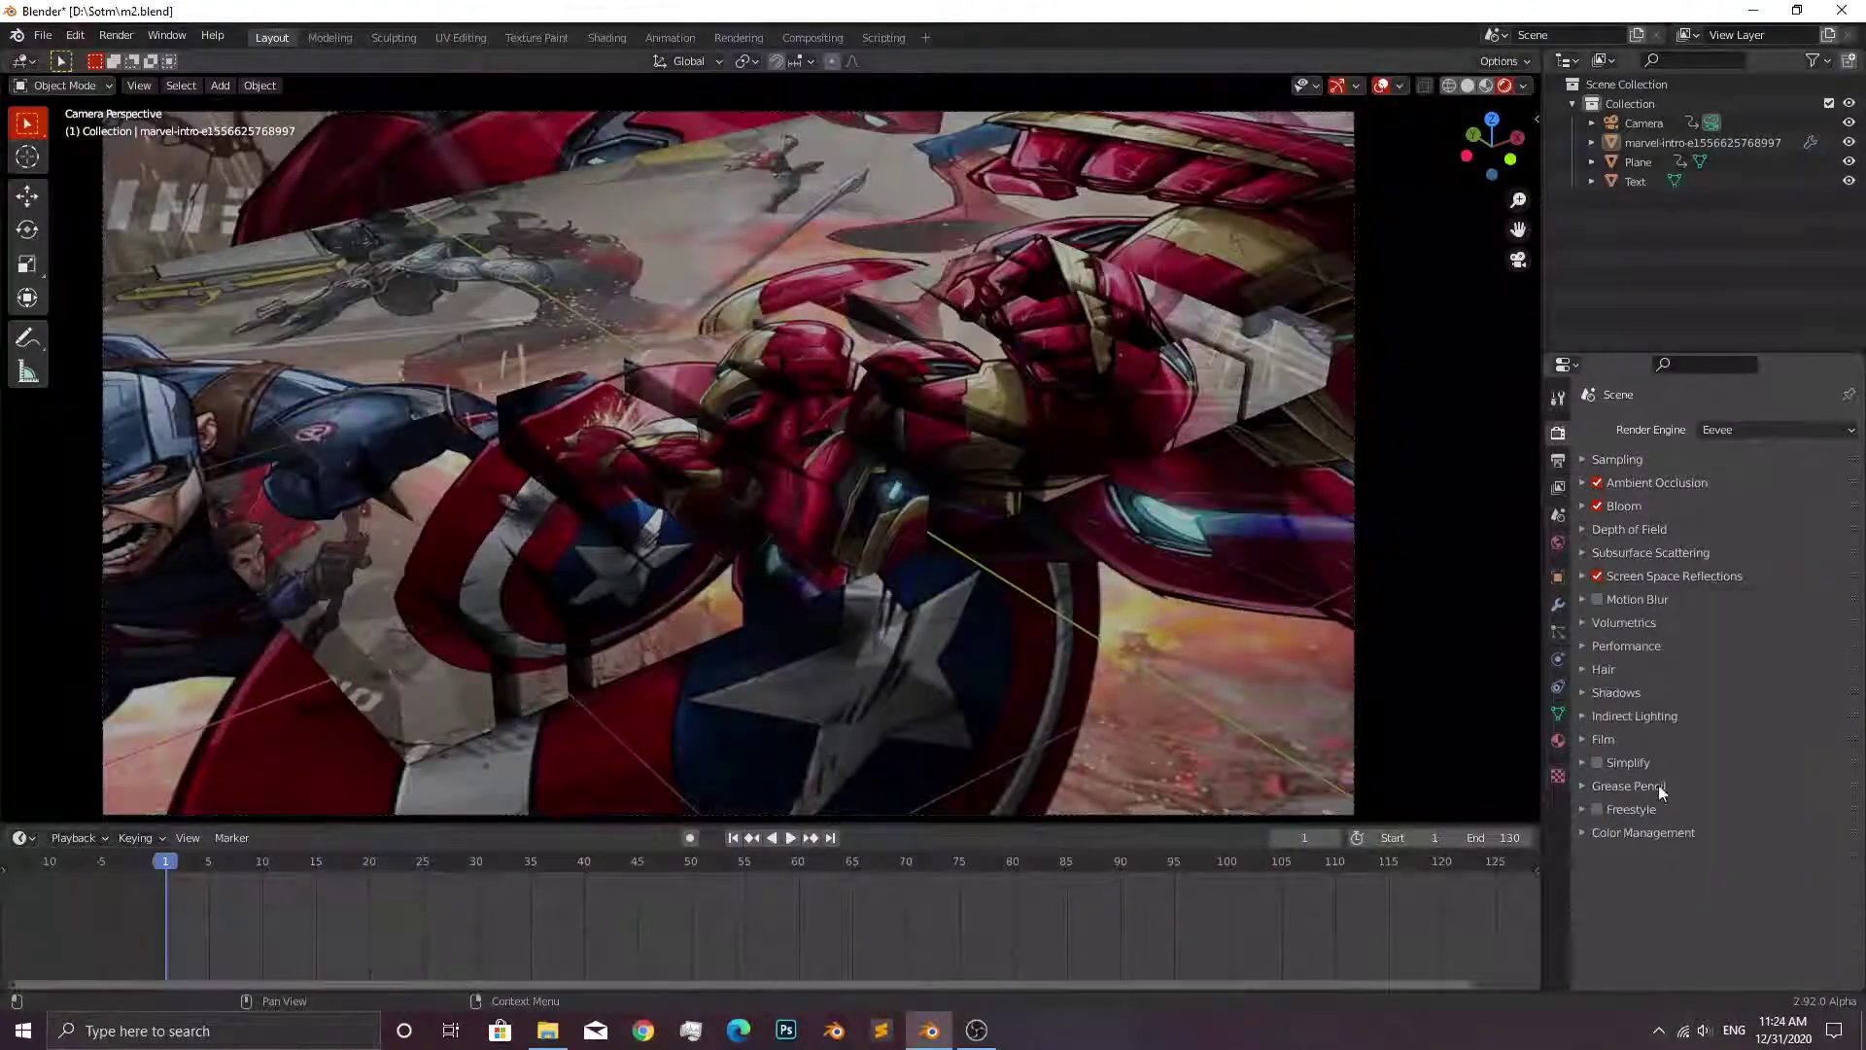
click(1664, 832)
click(1720, 910)
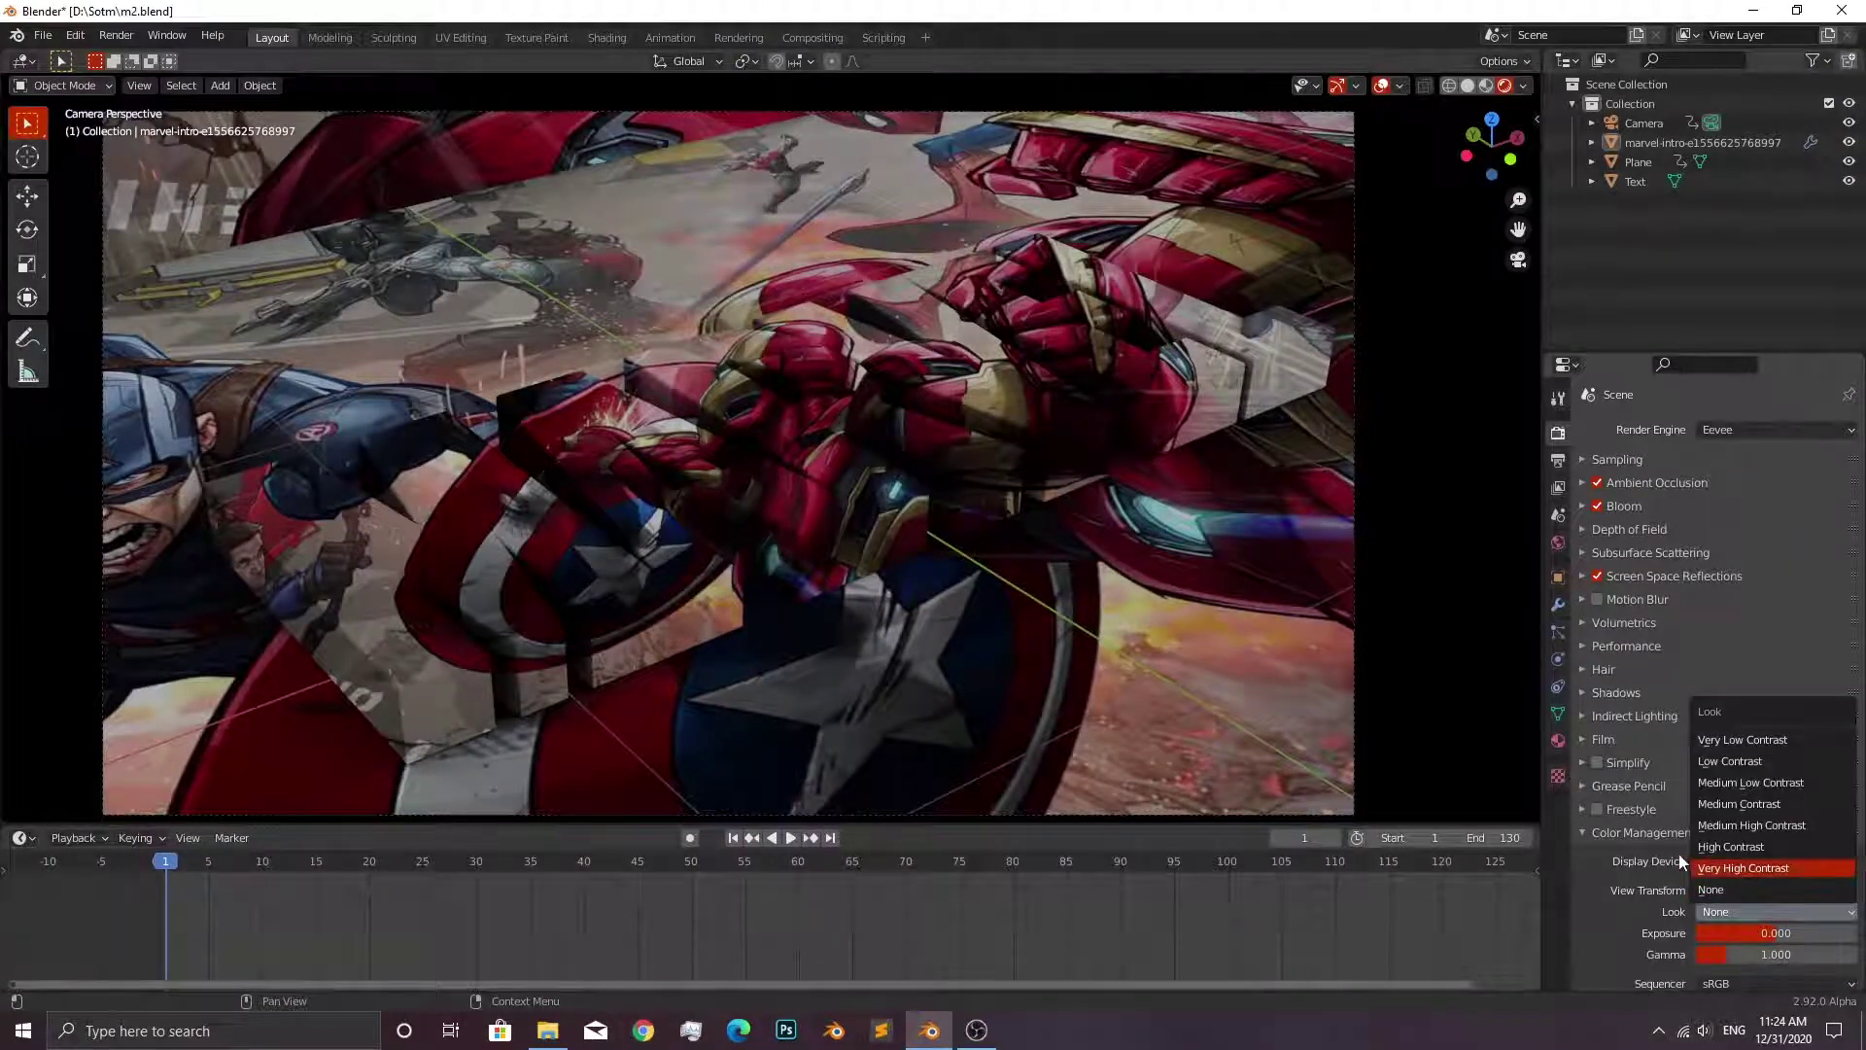
key(Return)
click(1629, 832)
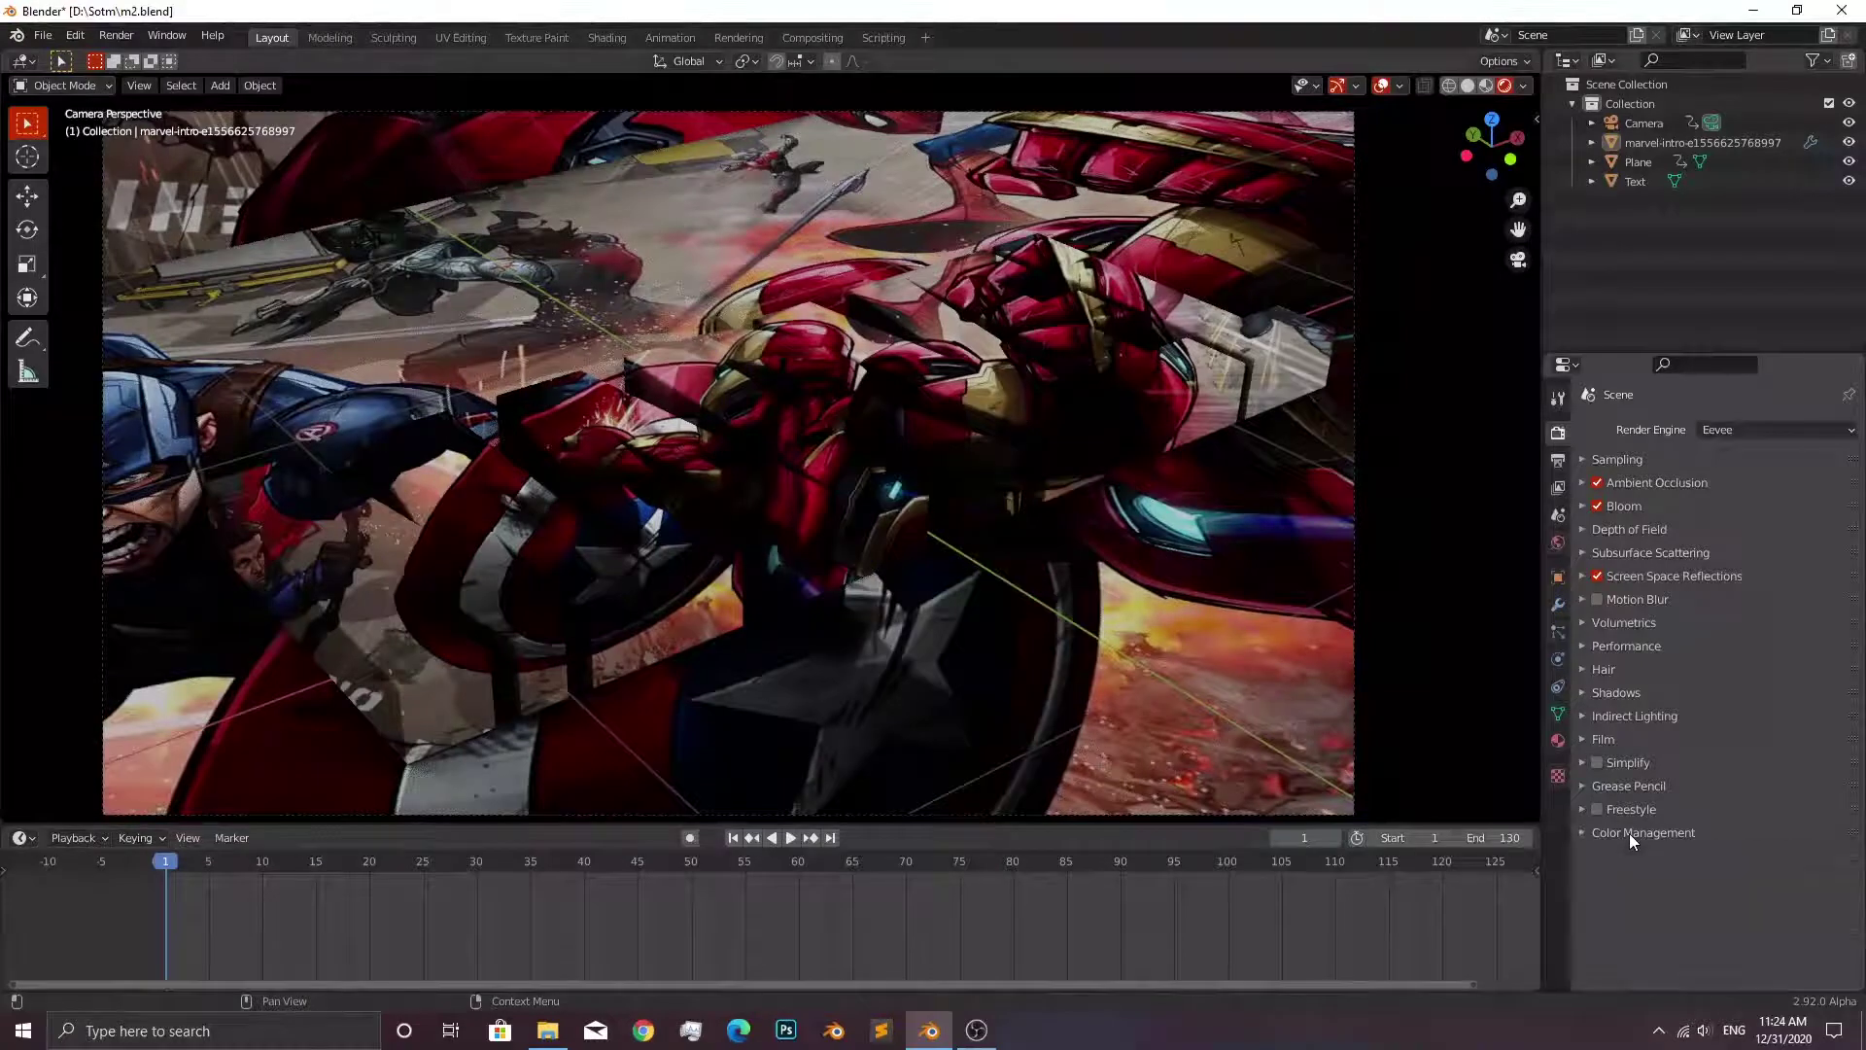
Set the world strength to 1 and preview the lighting from a different angle.
click(1558, 543)
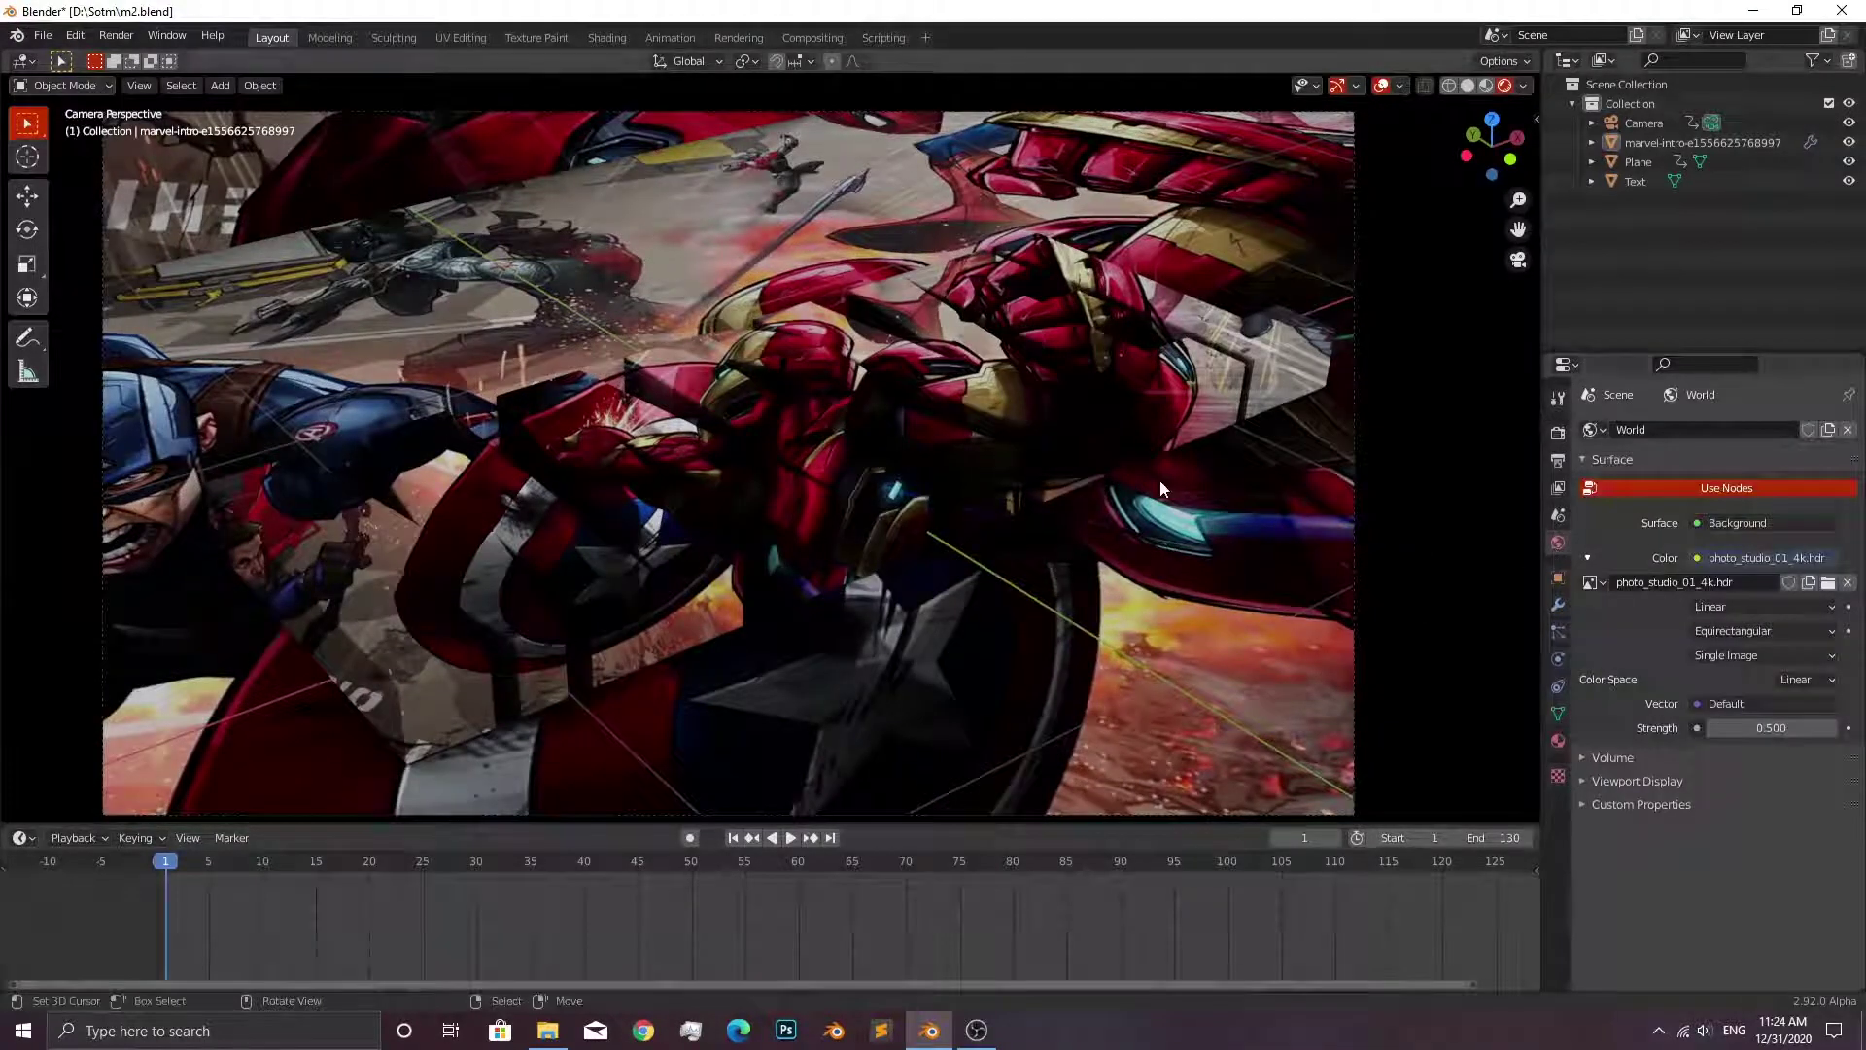
click(1770, 727)
text(1)
key(Return)
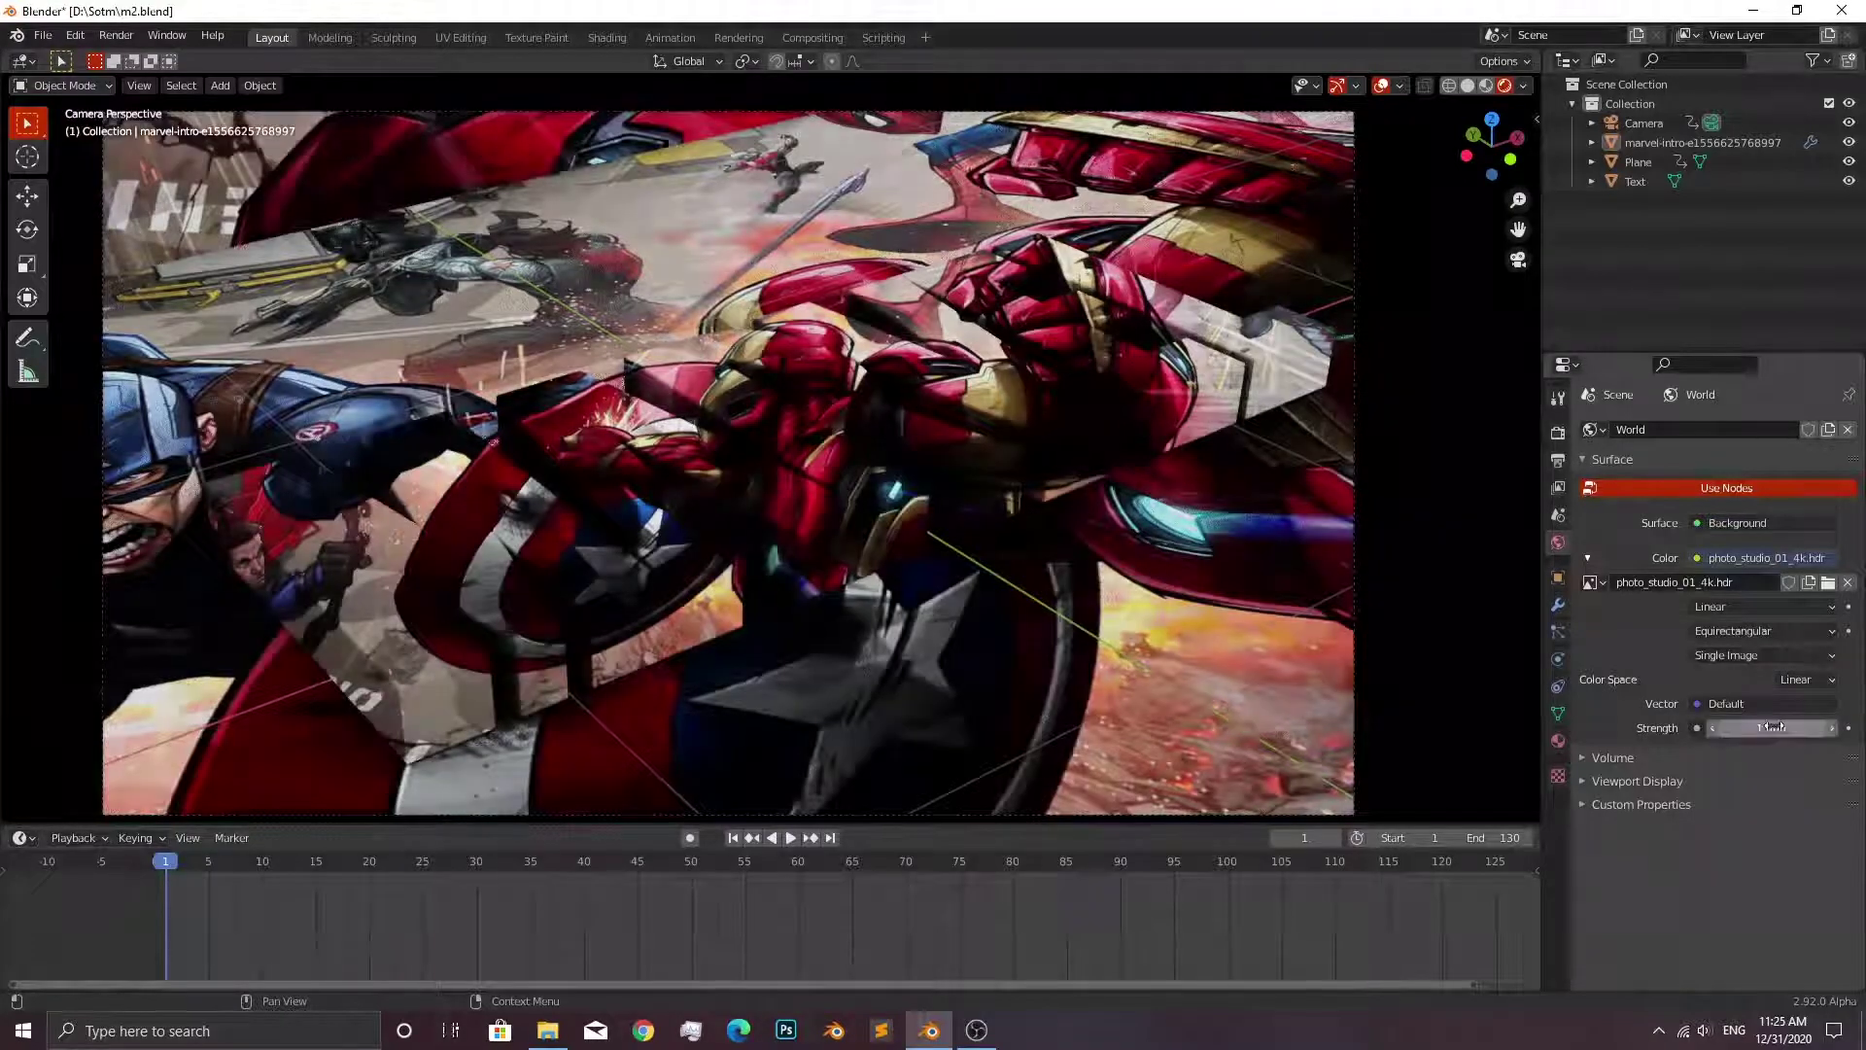
key(space)
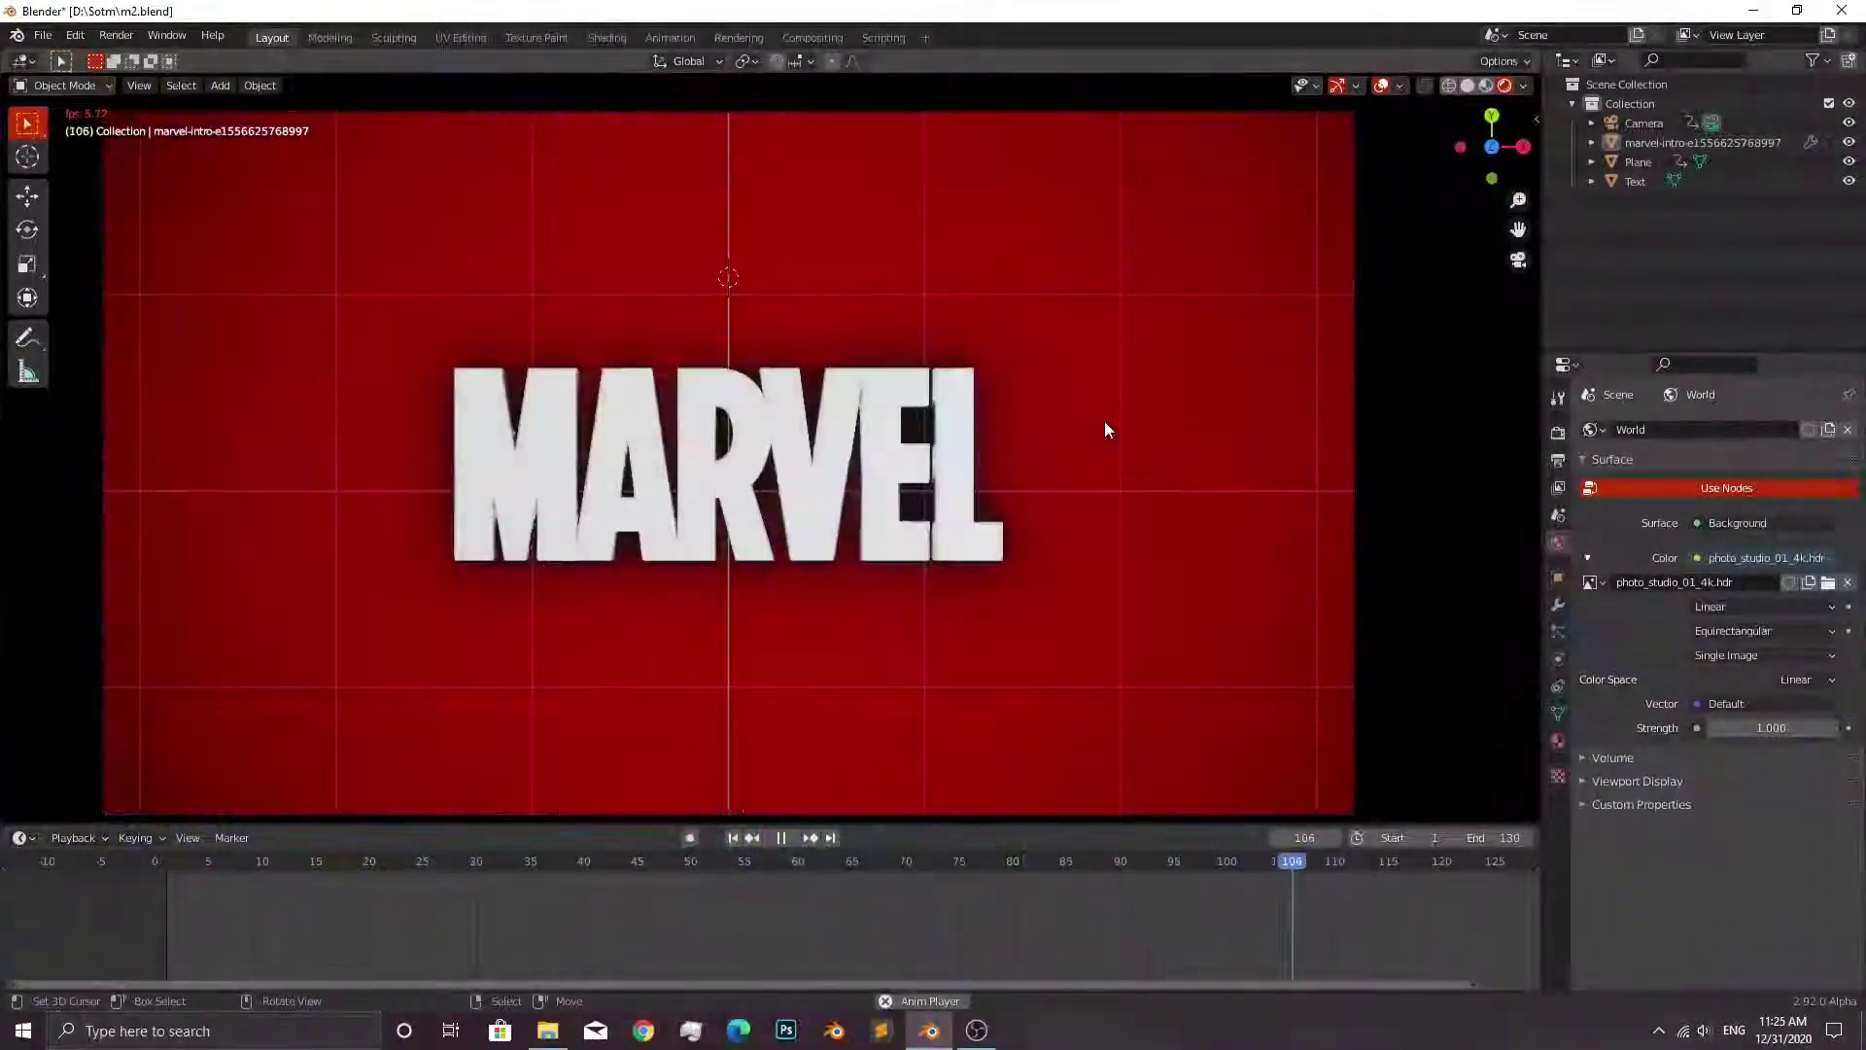
key(Escape)
middle_drag(1104, 421, 861, 392)
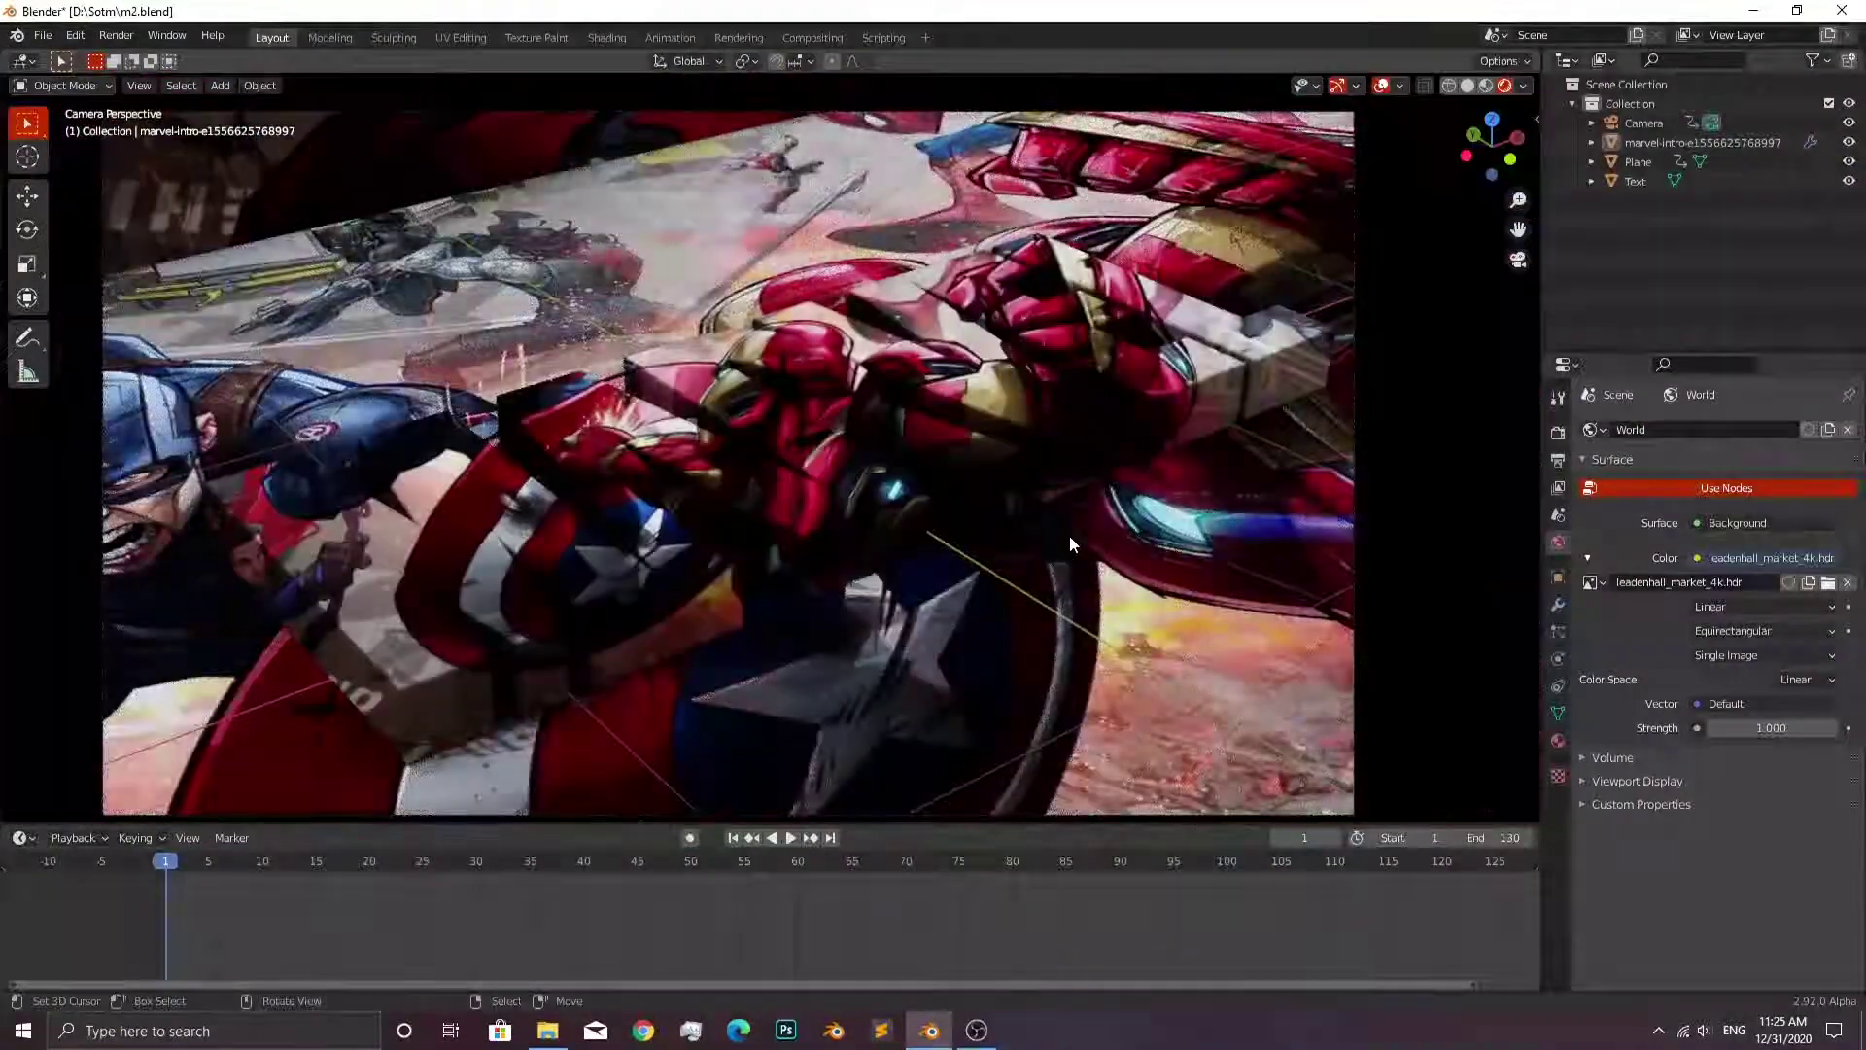
Raise the world strength to 2.000 and play the animation to preview it.
click(1771, 727)
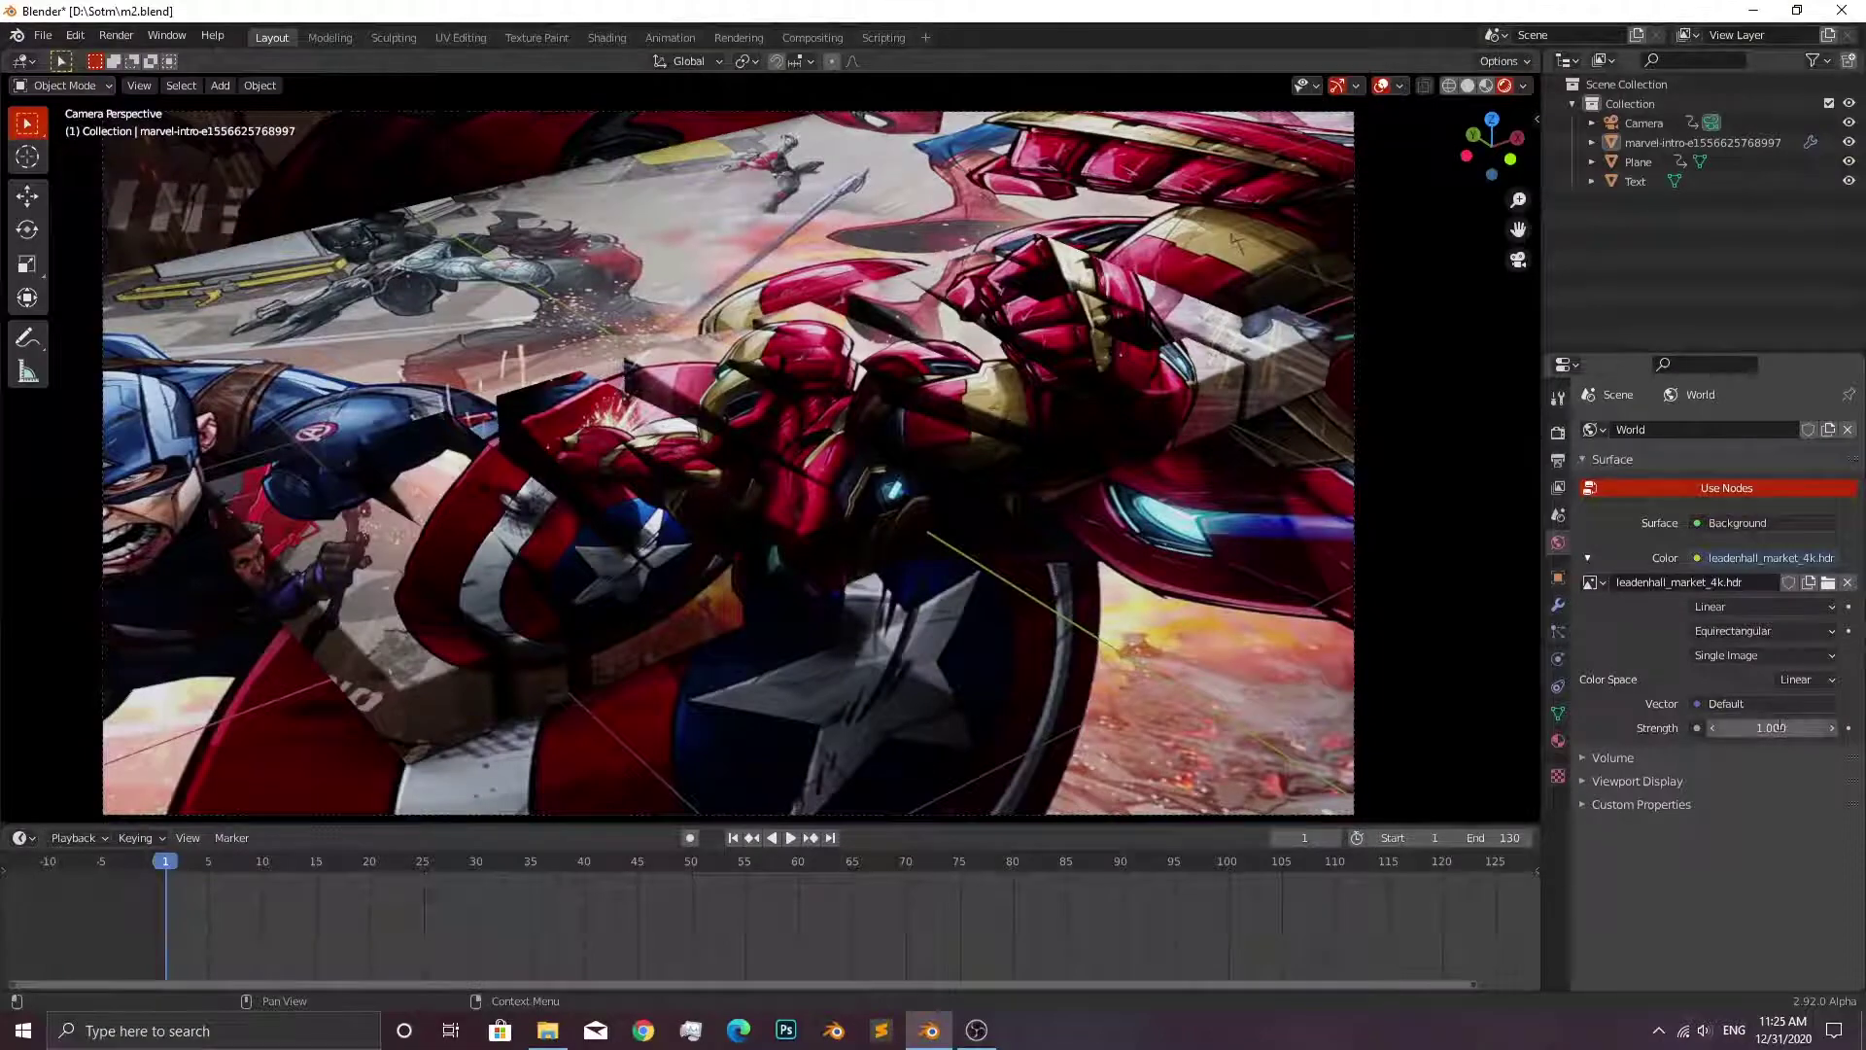
text(2)
key(Return)
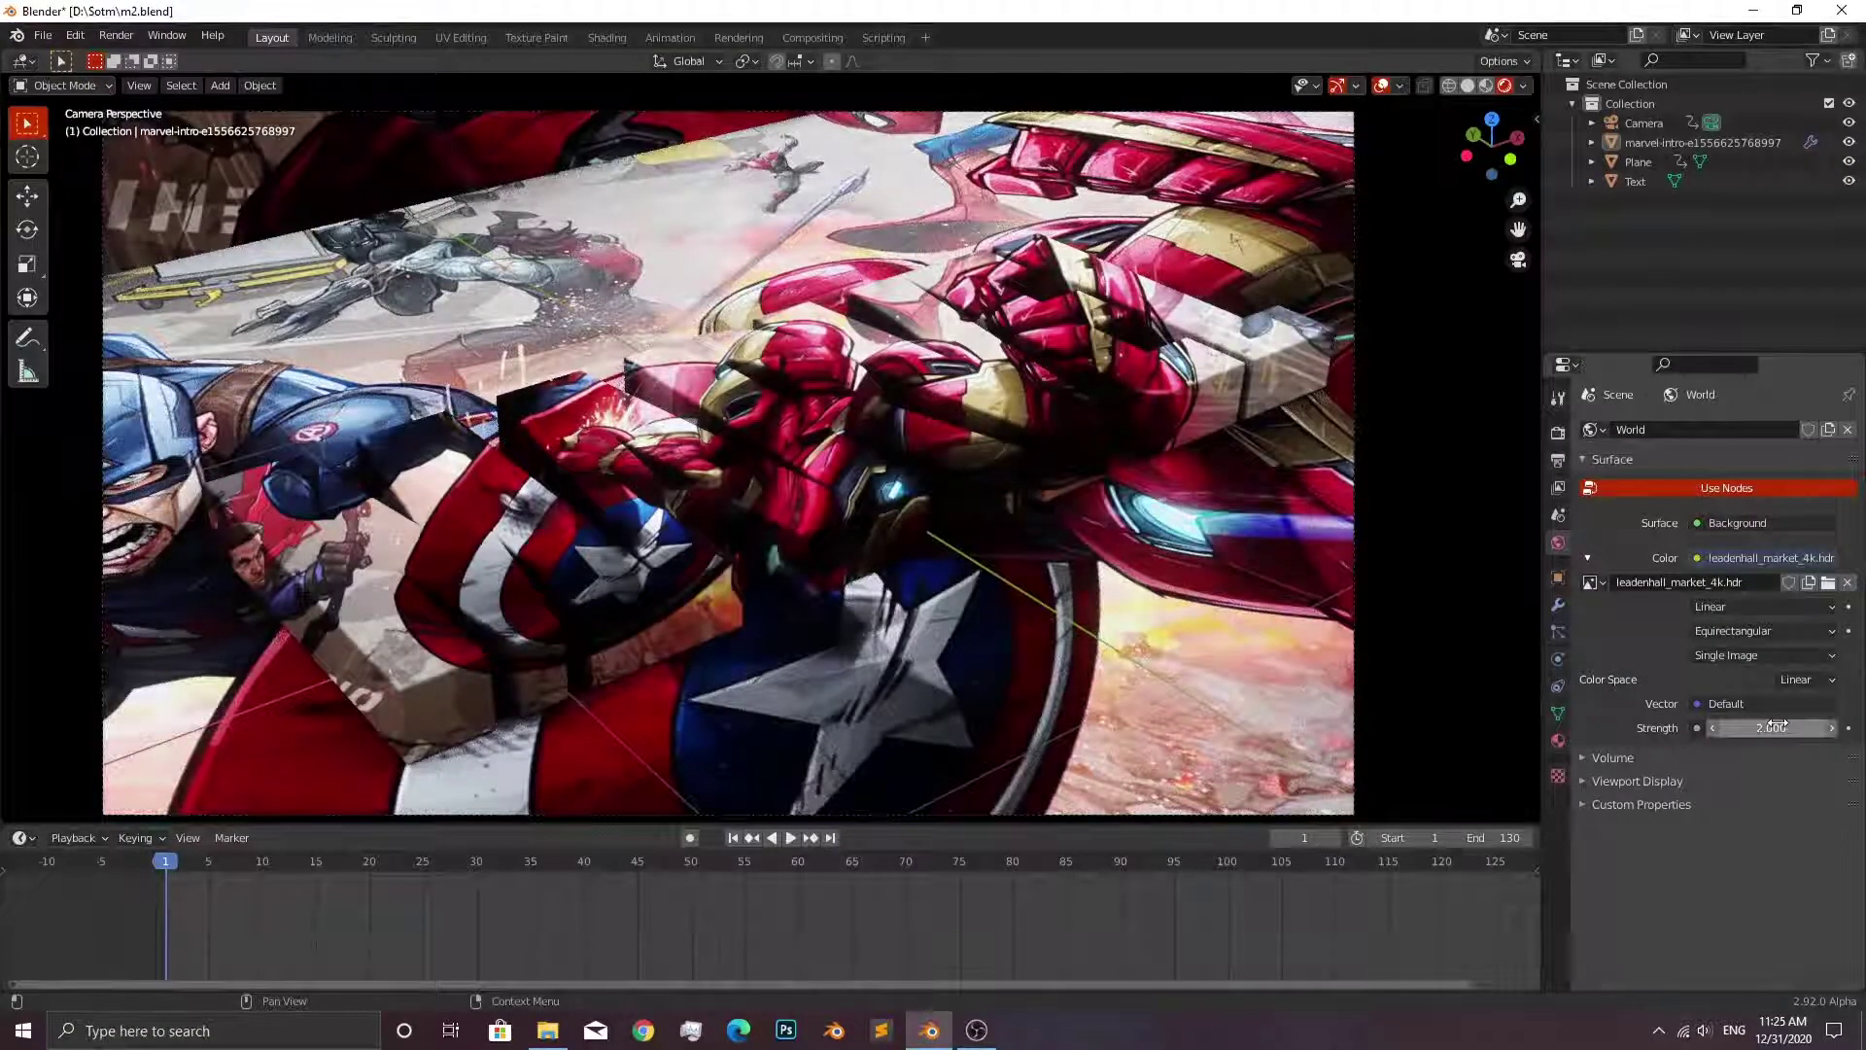
key(space)
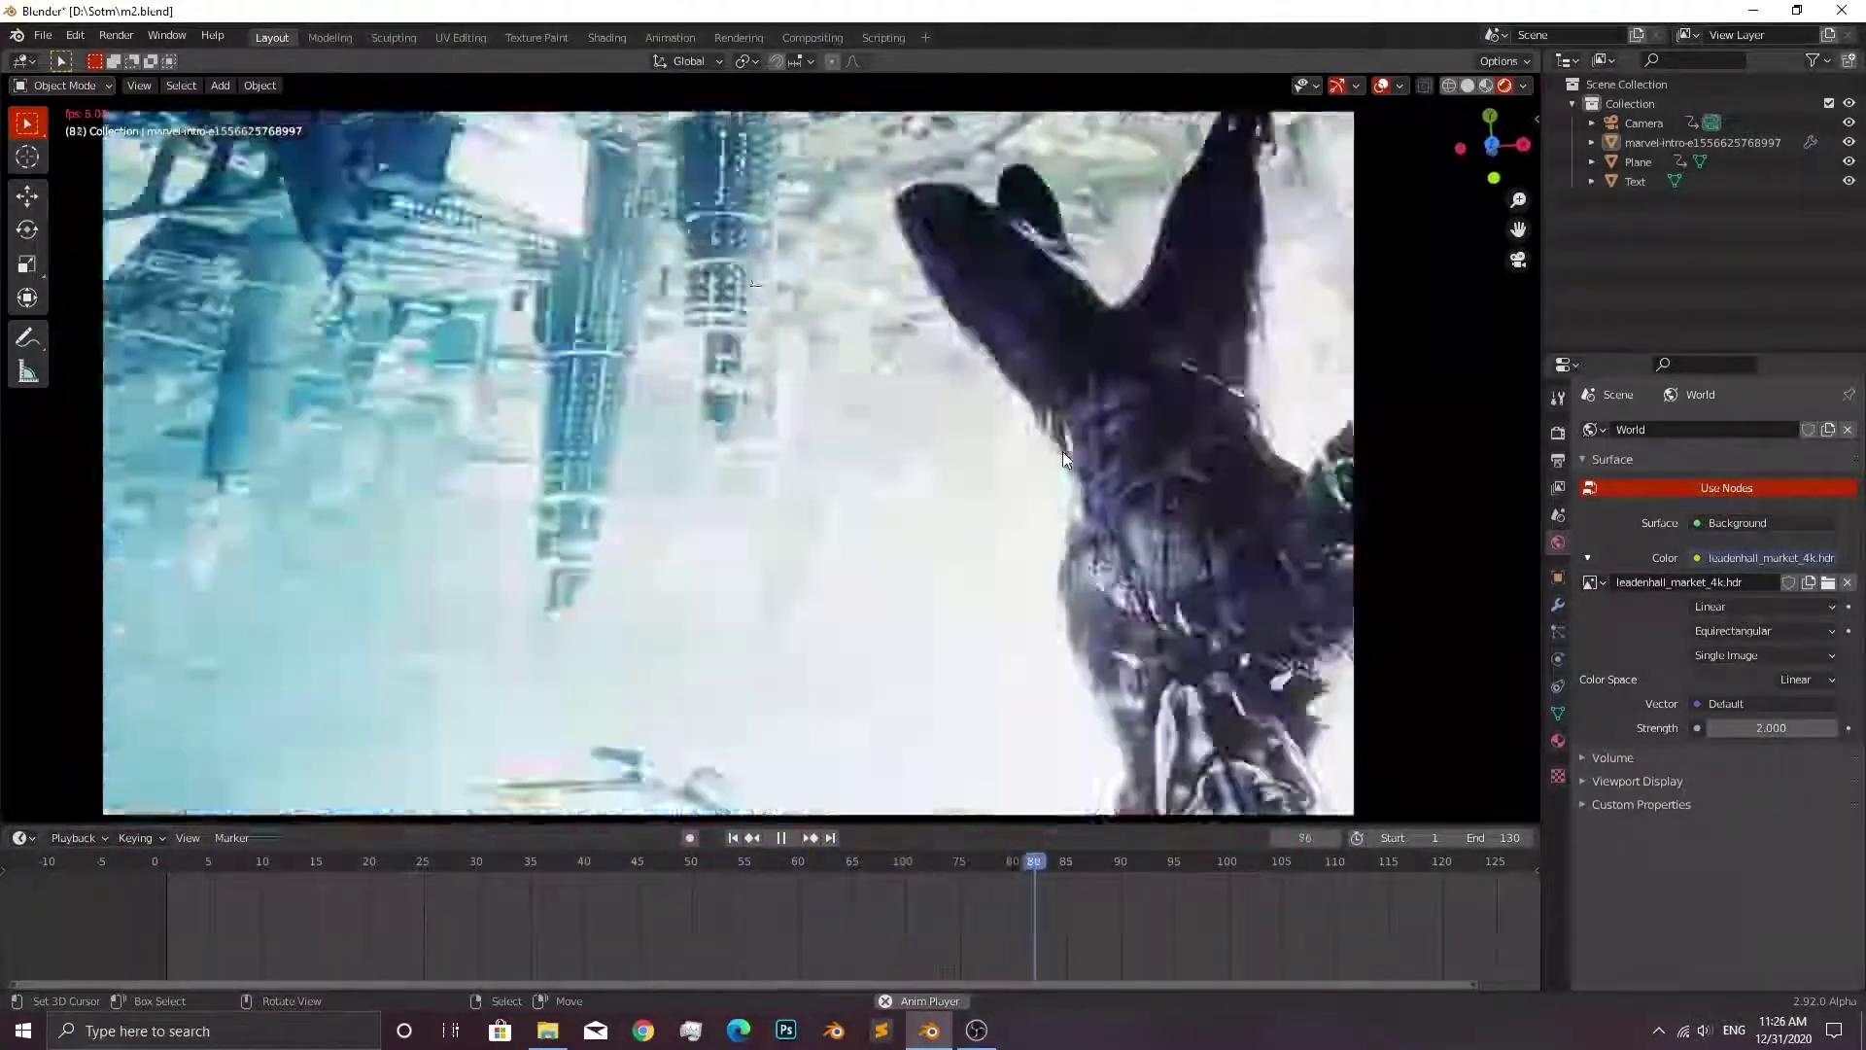
key(space)
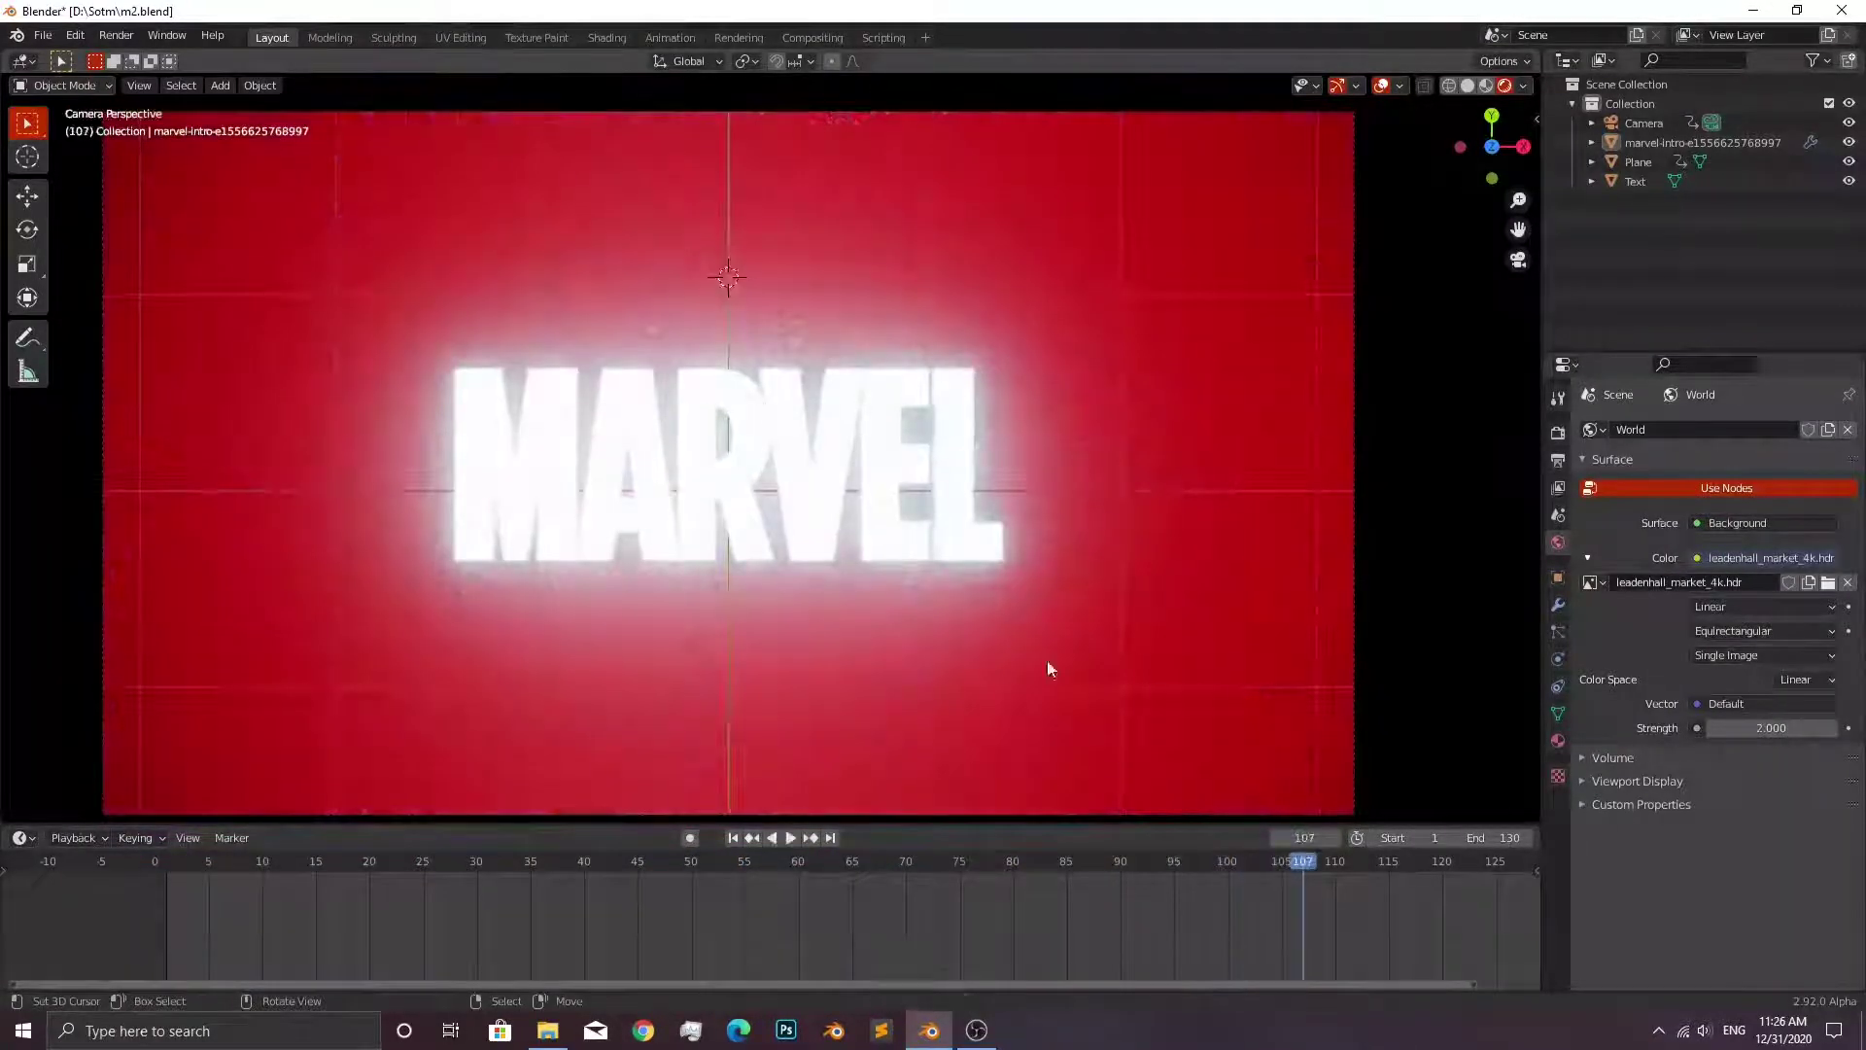
Turn off Bloom in the render settings, replay the animation, and return to frame 1.
click(1558, 431)
click(1594, 505)
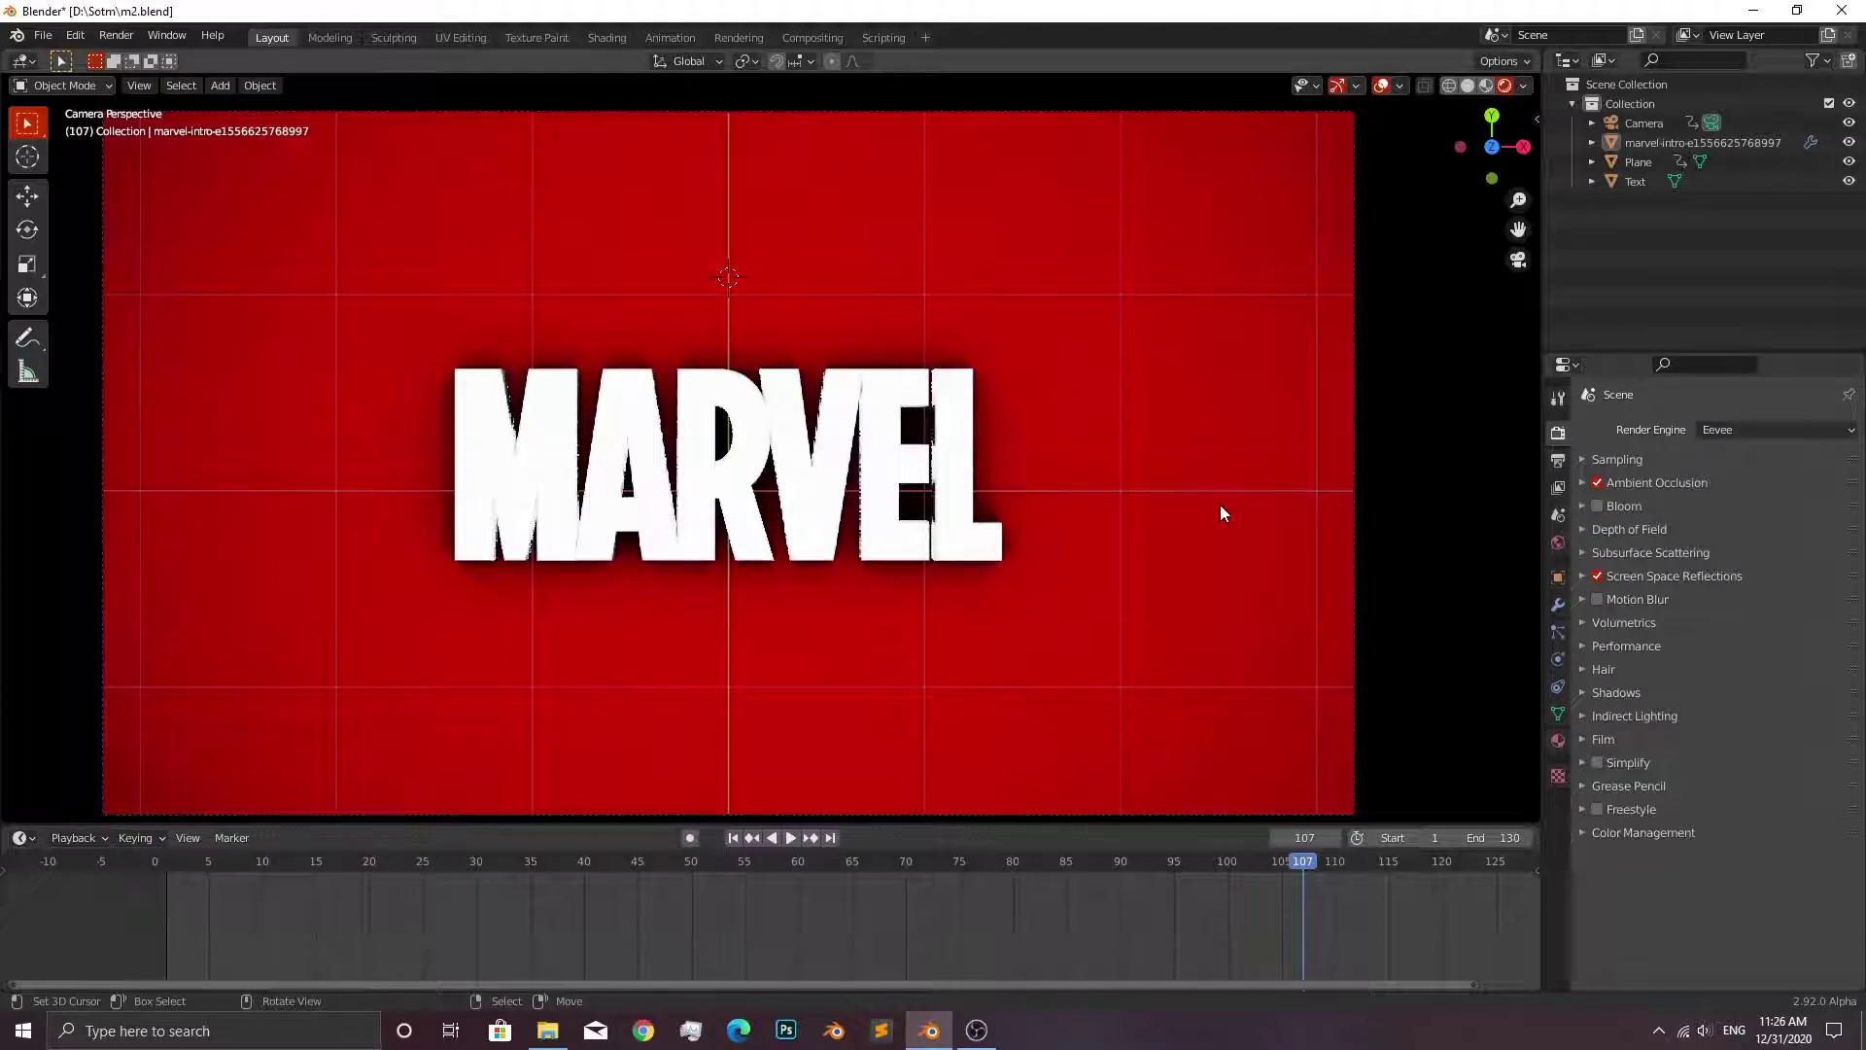
key(space)
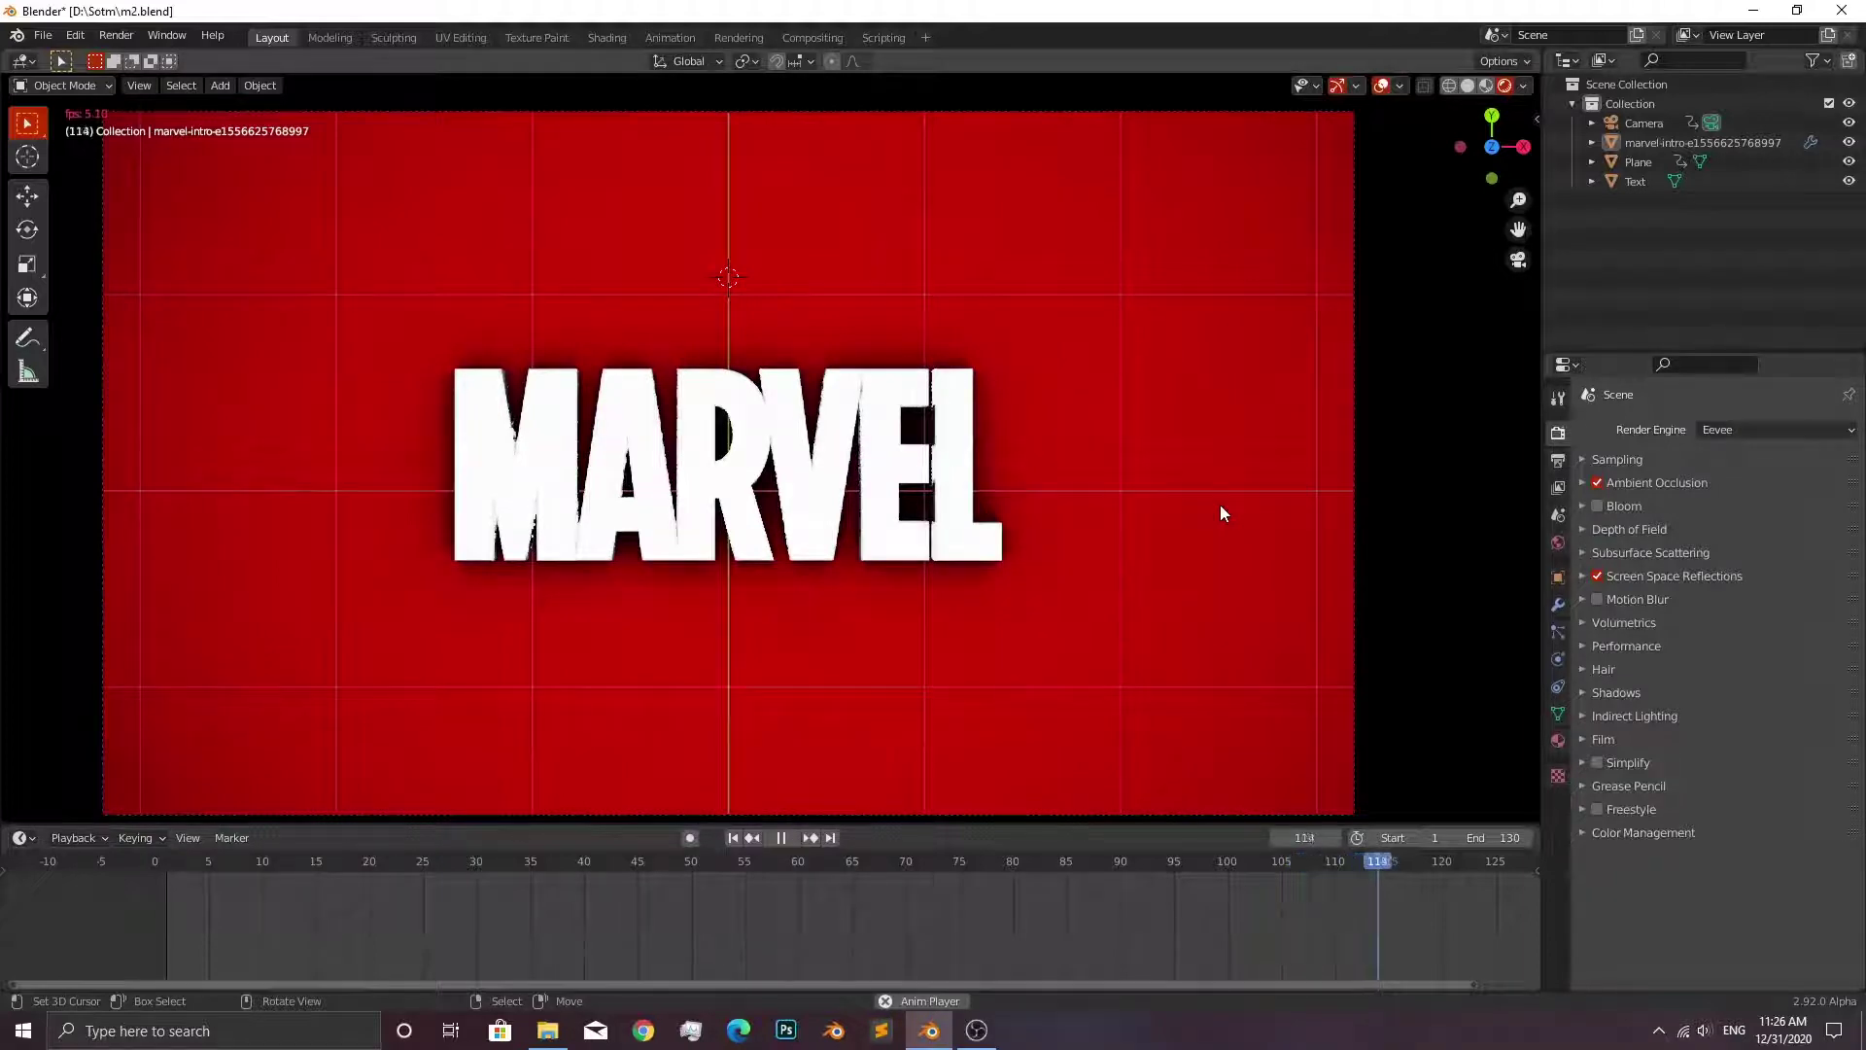
key(space)
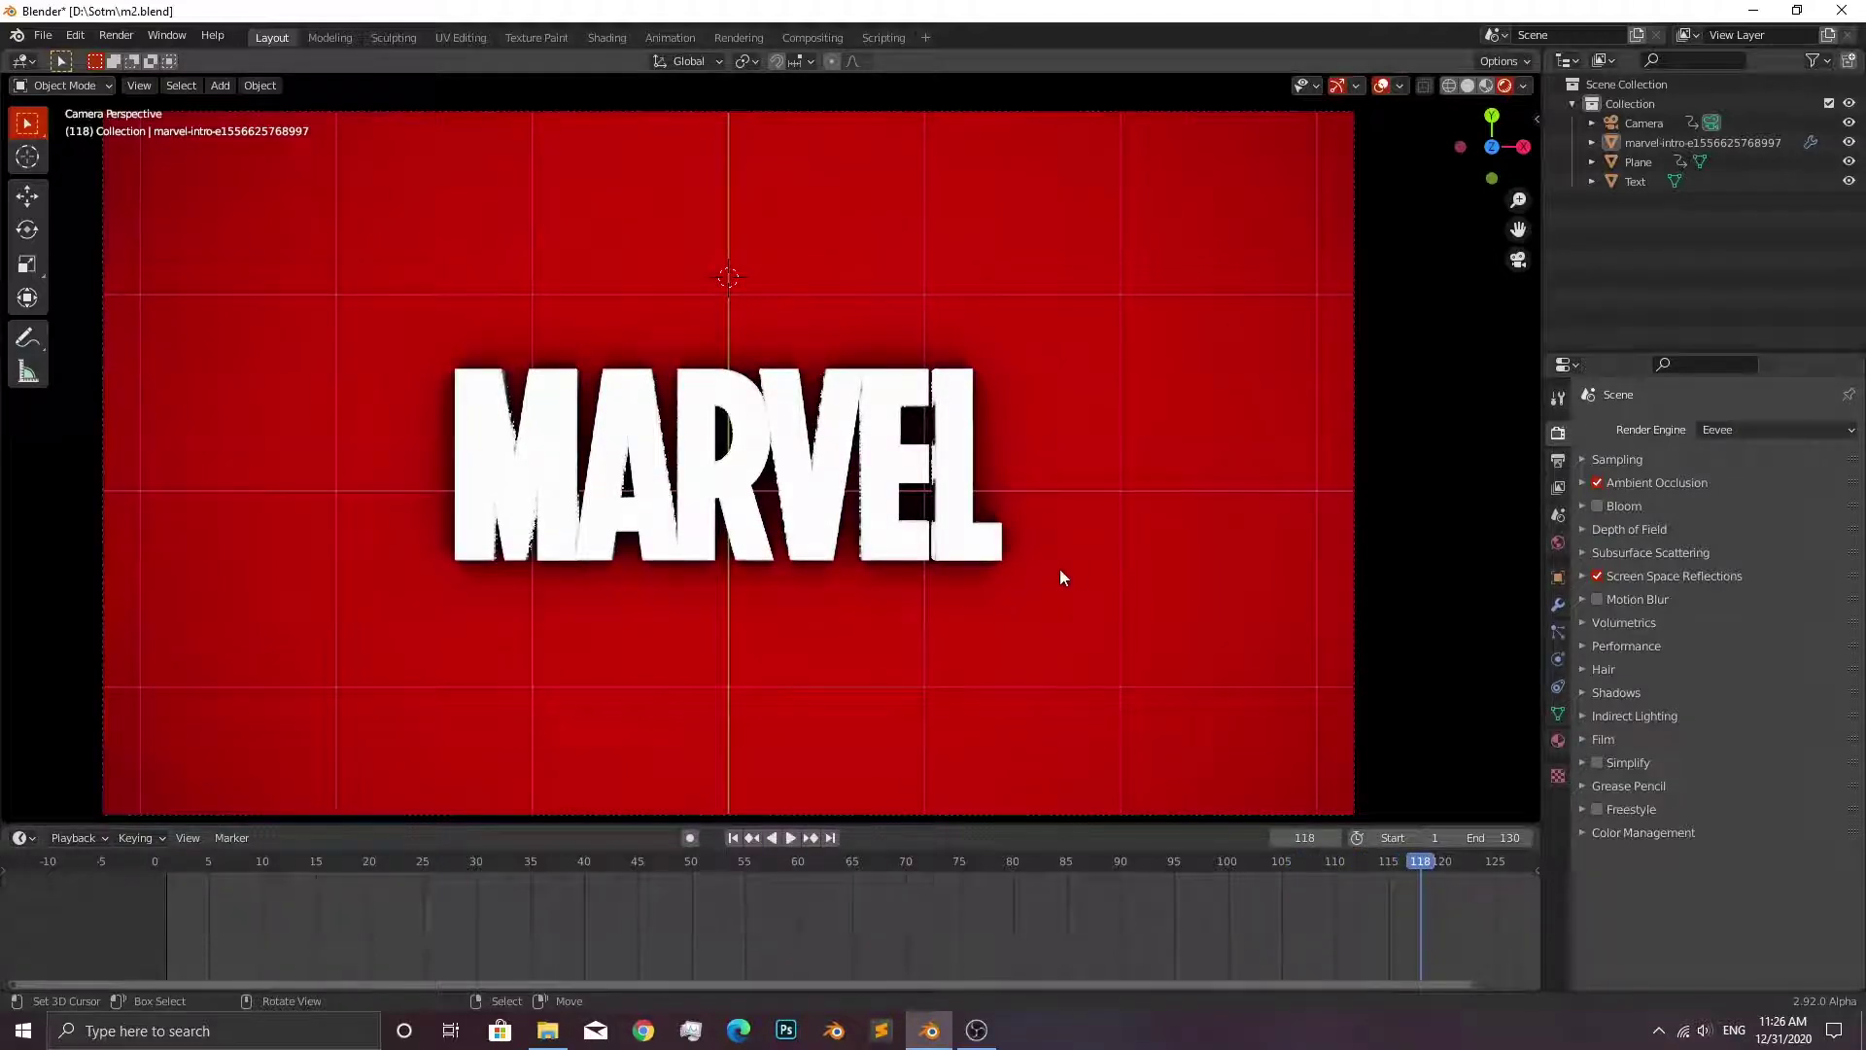
key(shift+Left)
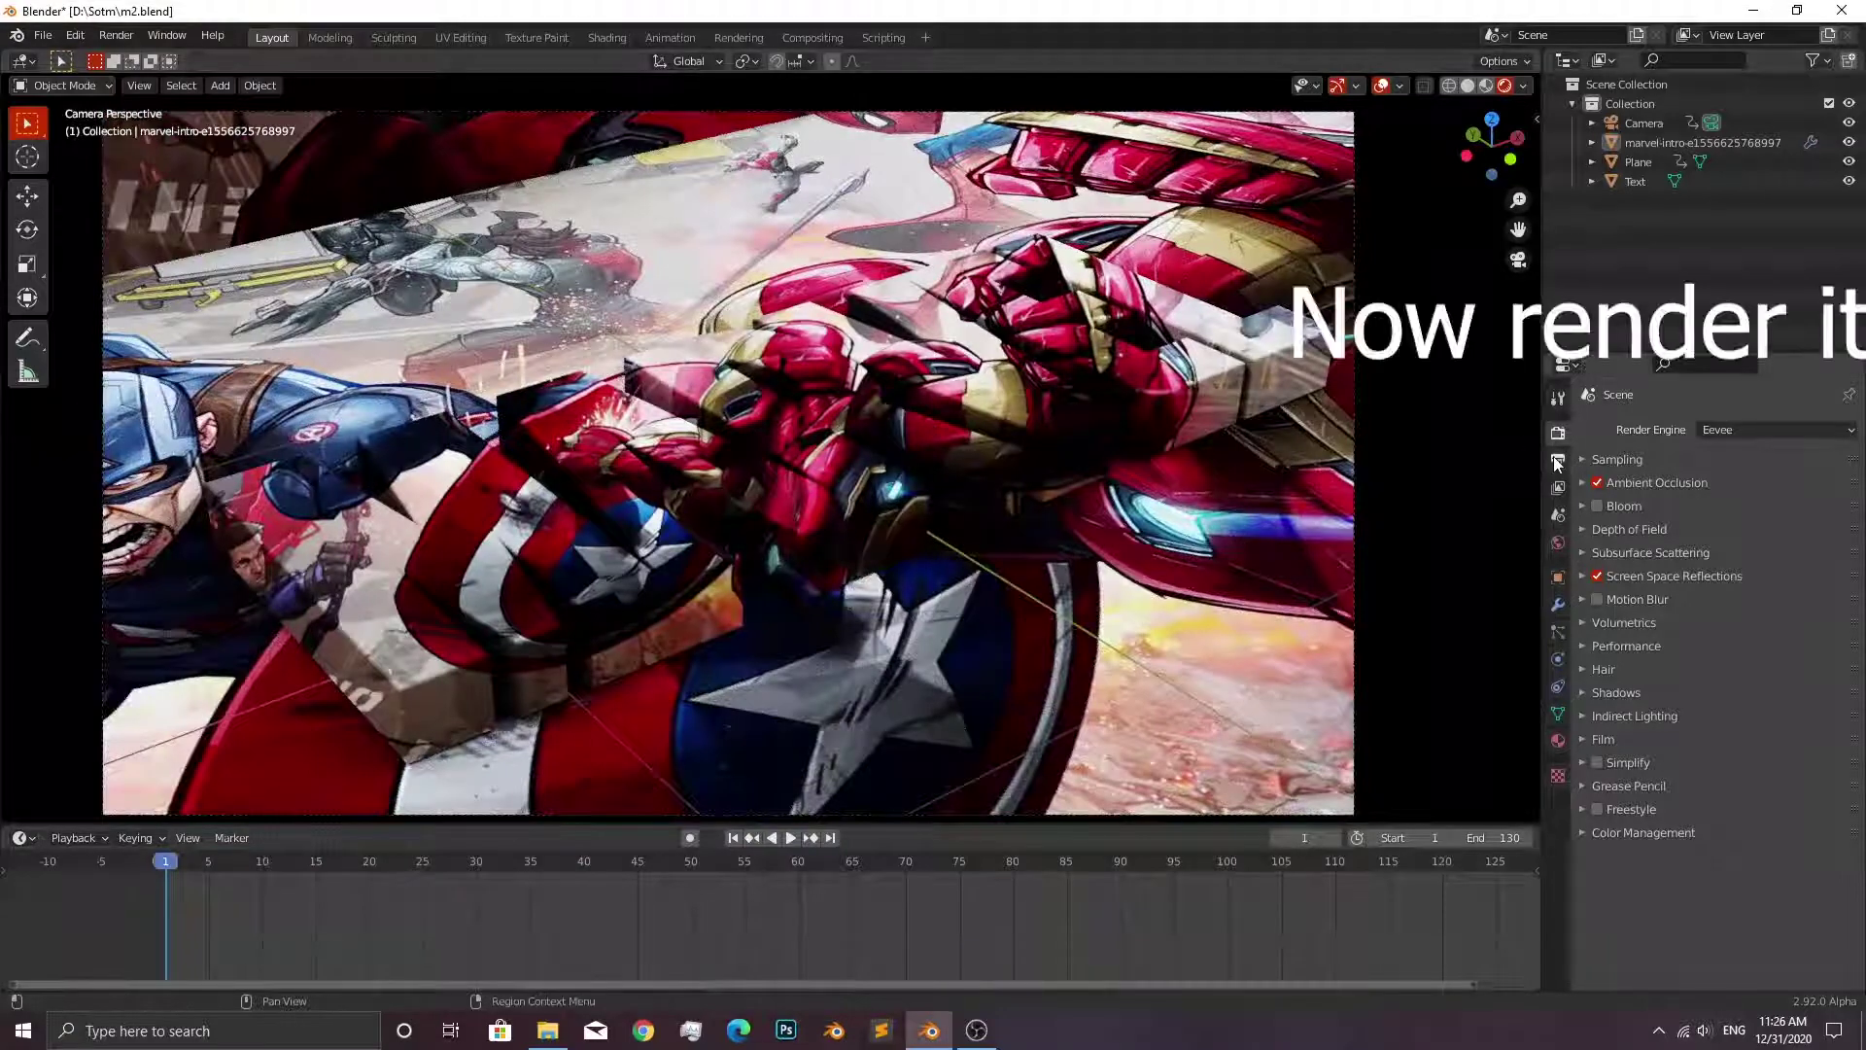
Point the render output path at the Desktop folder in Output properties.
click(1558, 462)
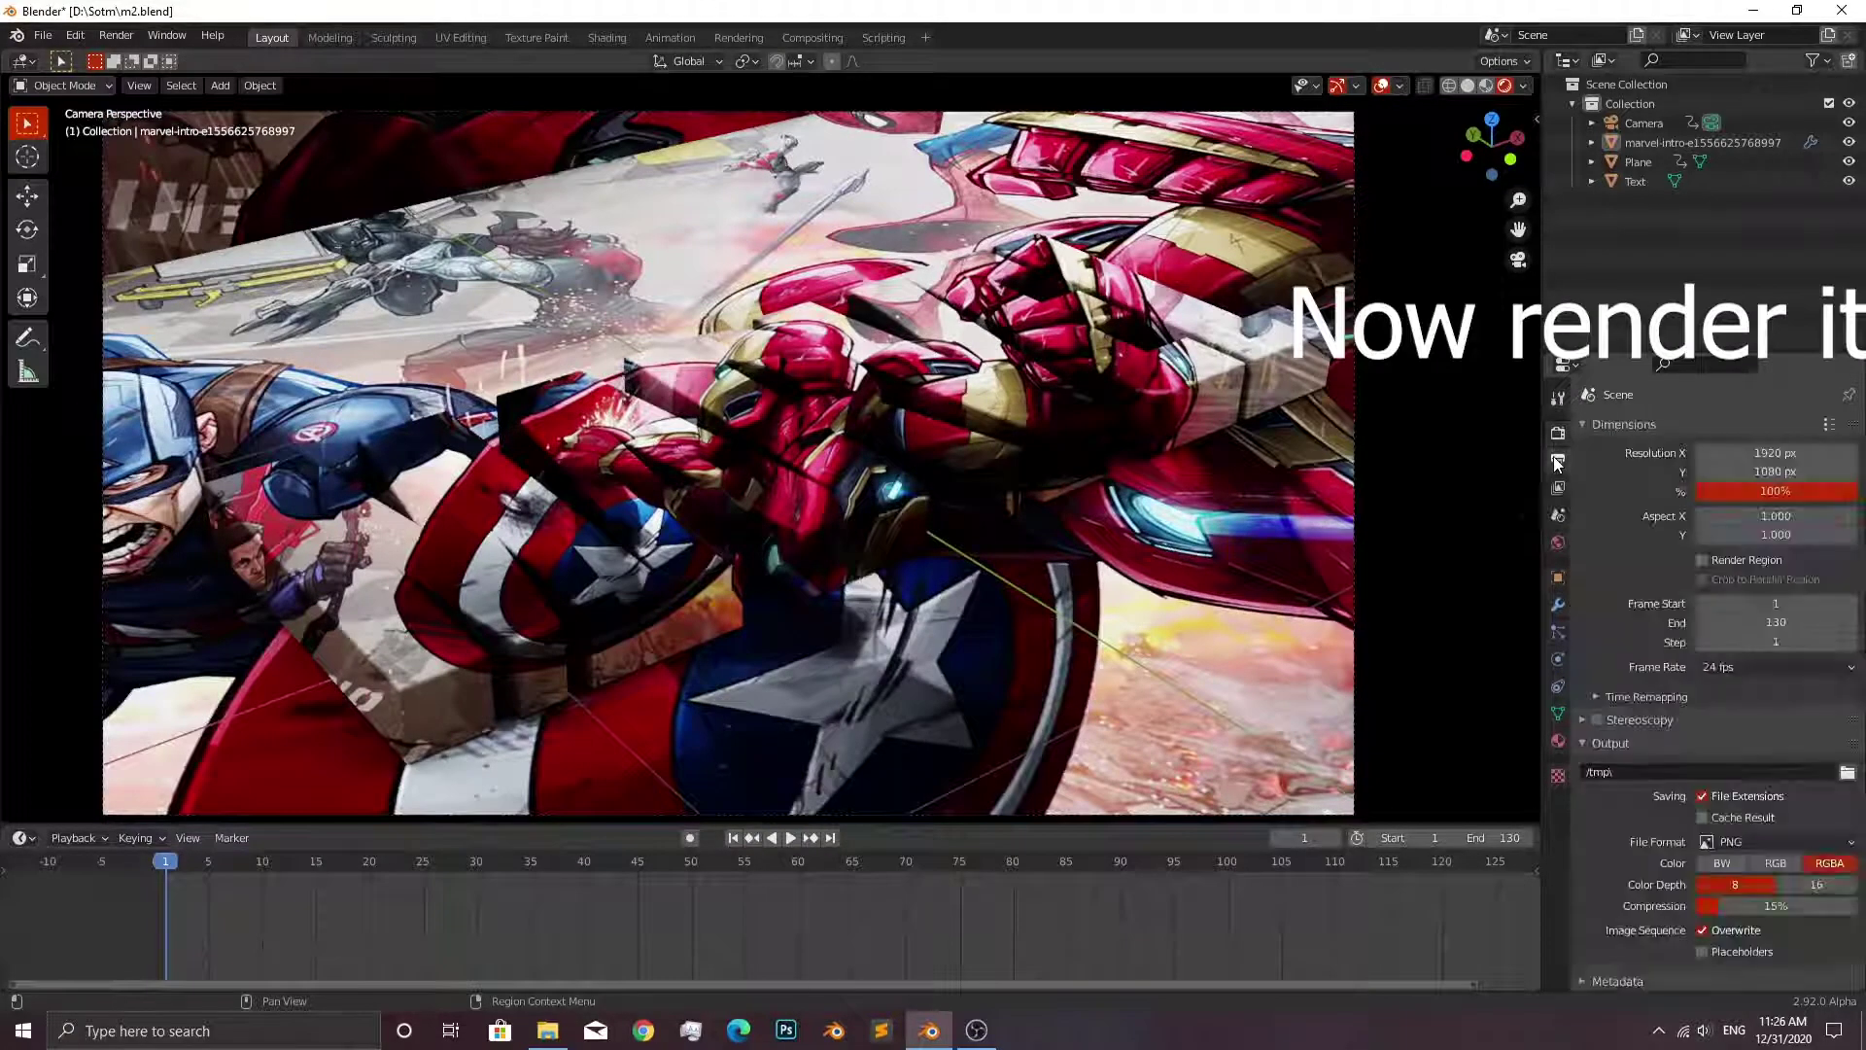
click(1642, 424)
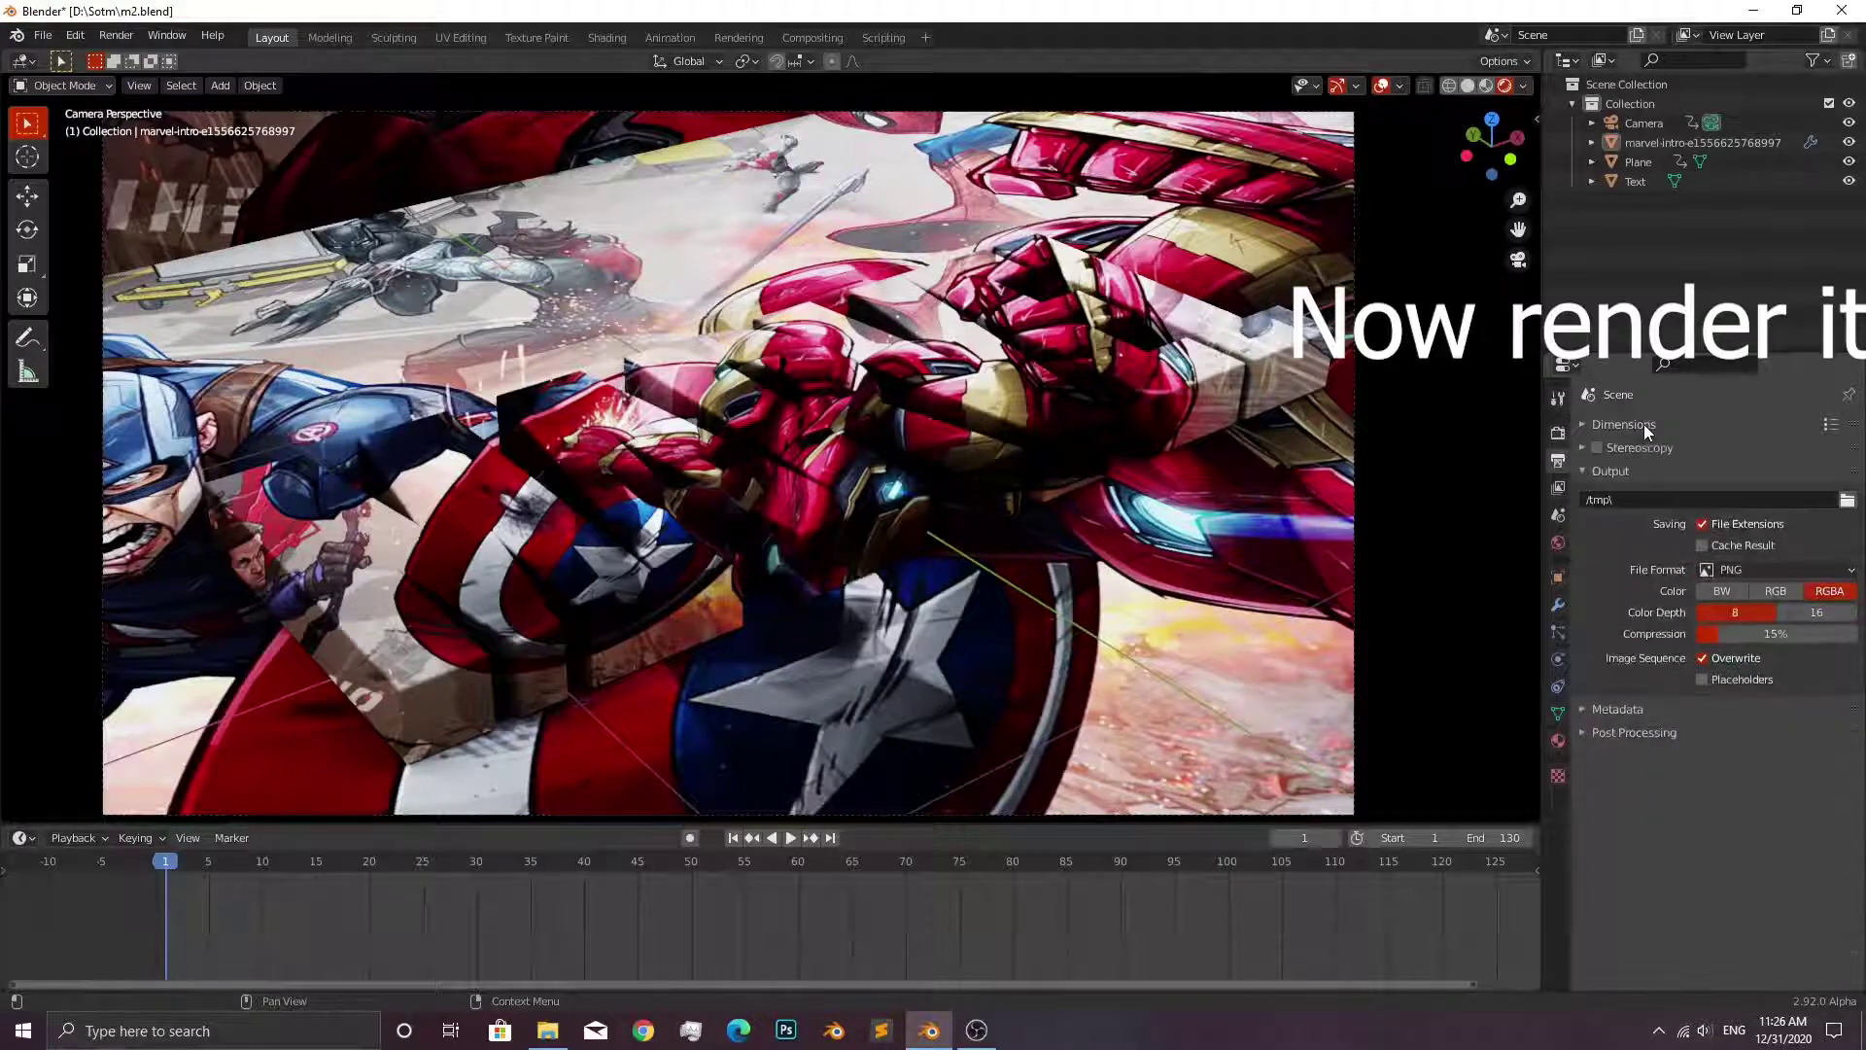
click(1846, 500)
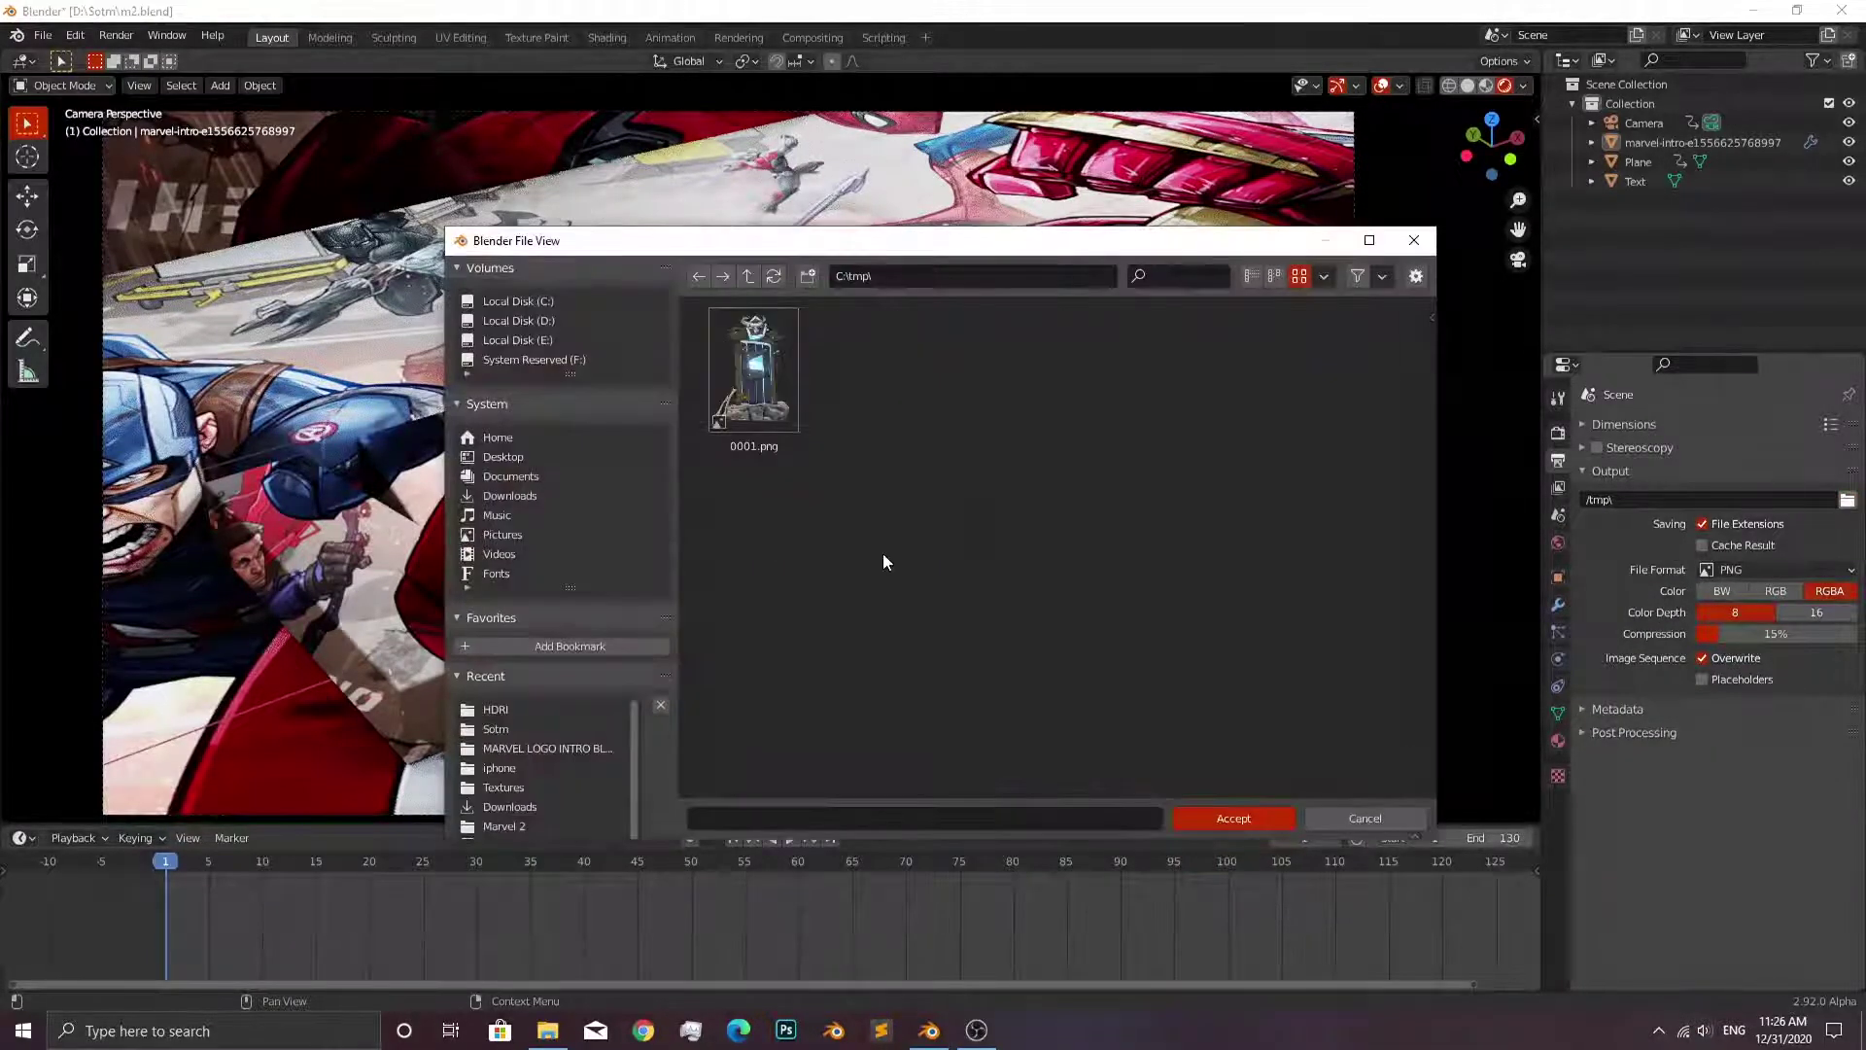
click(521, 455)
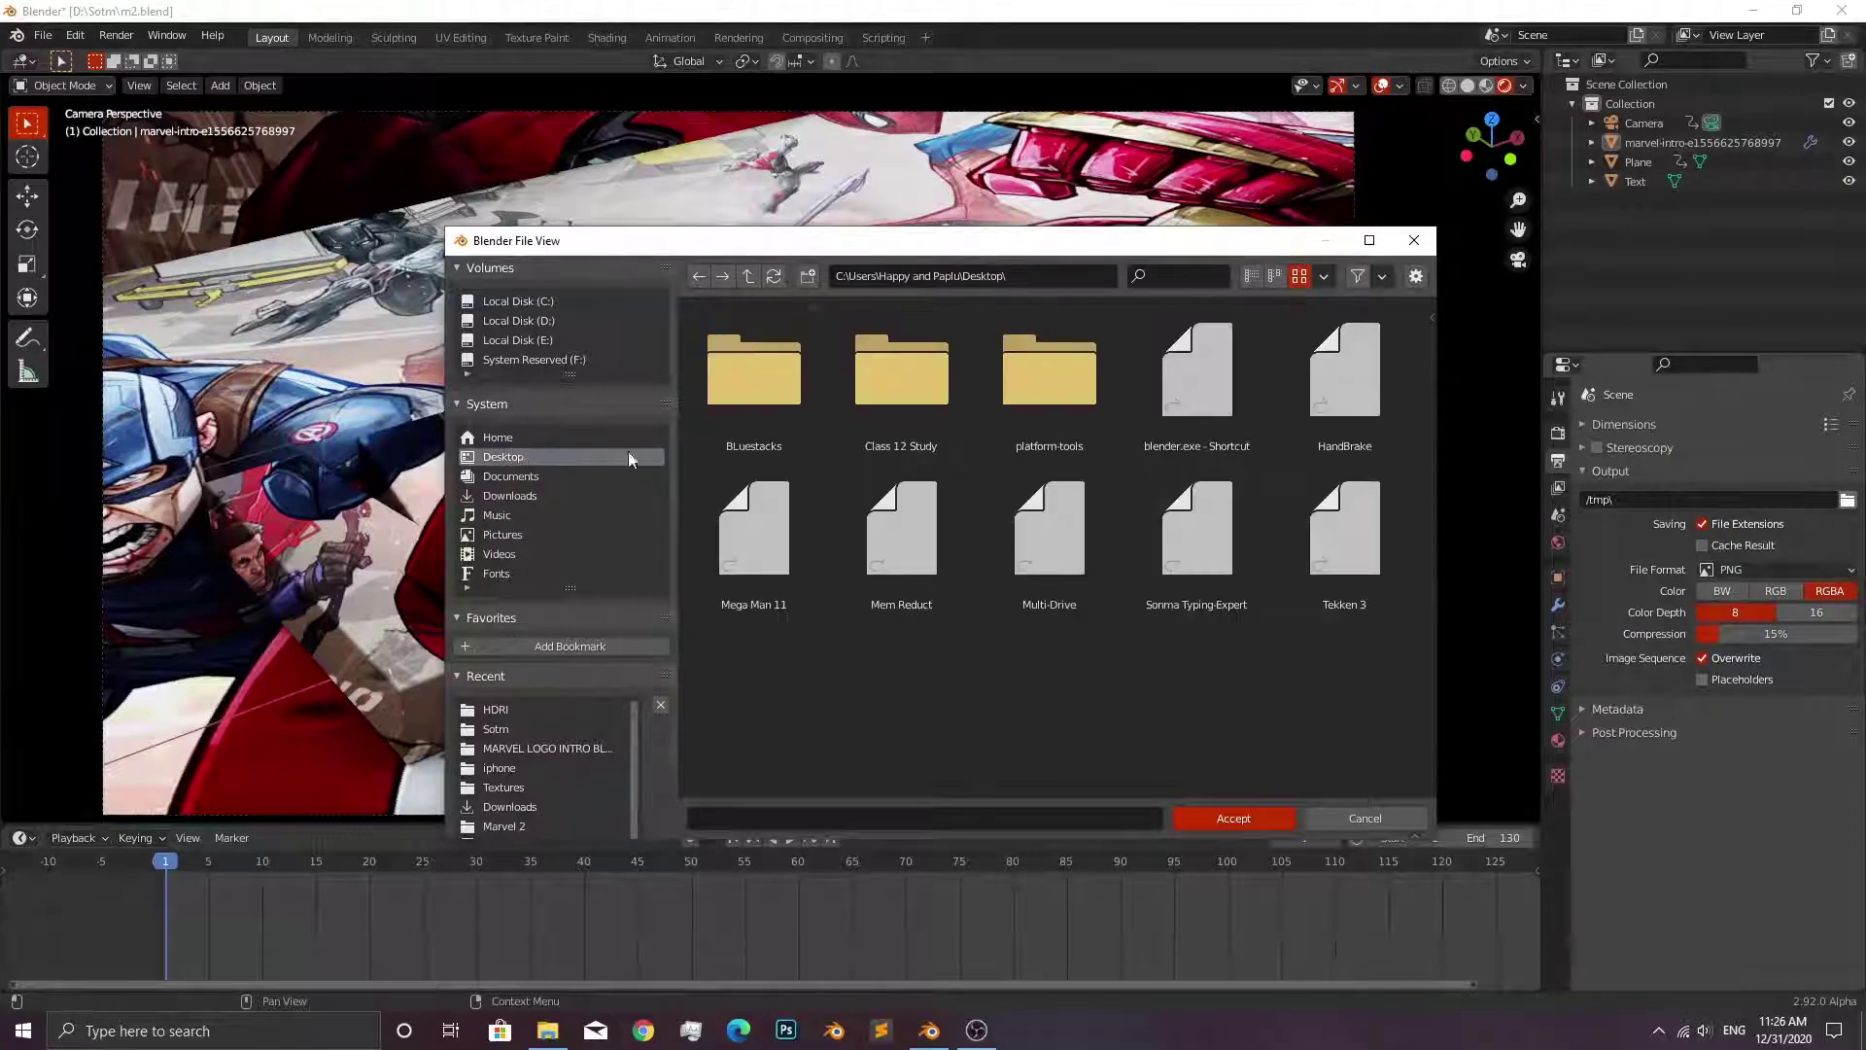
click(1232, 817)
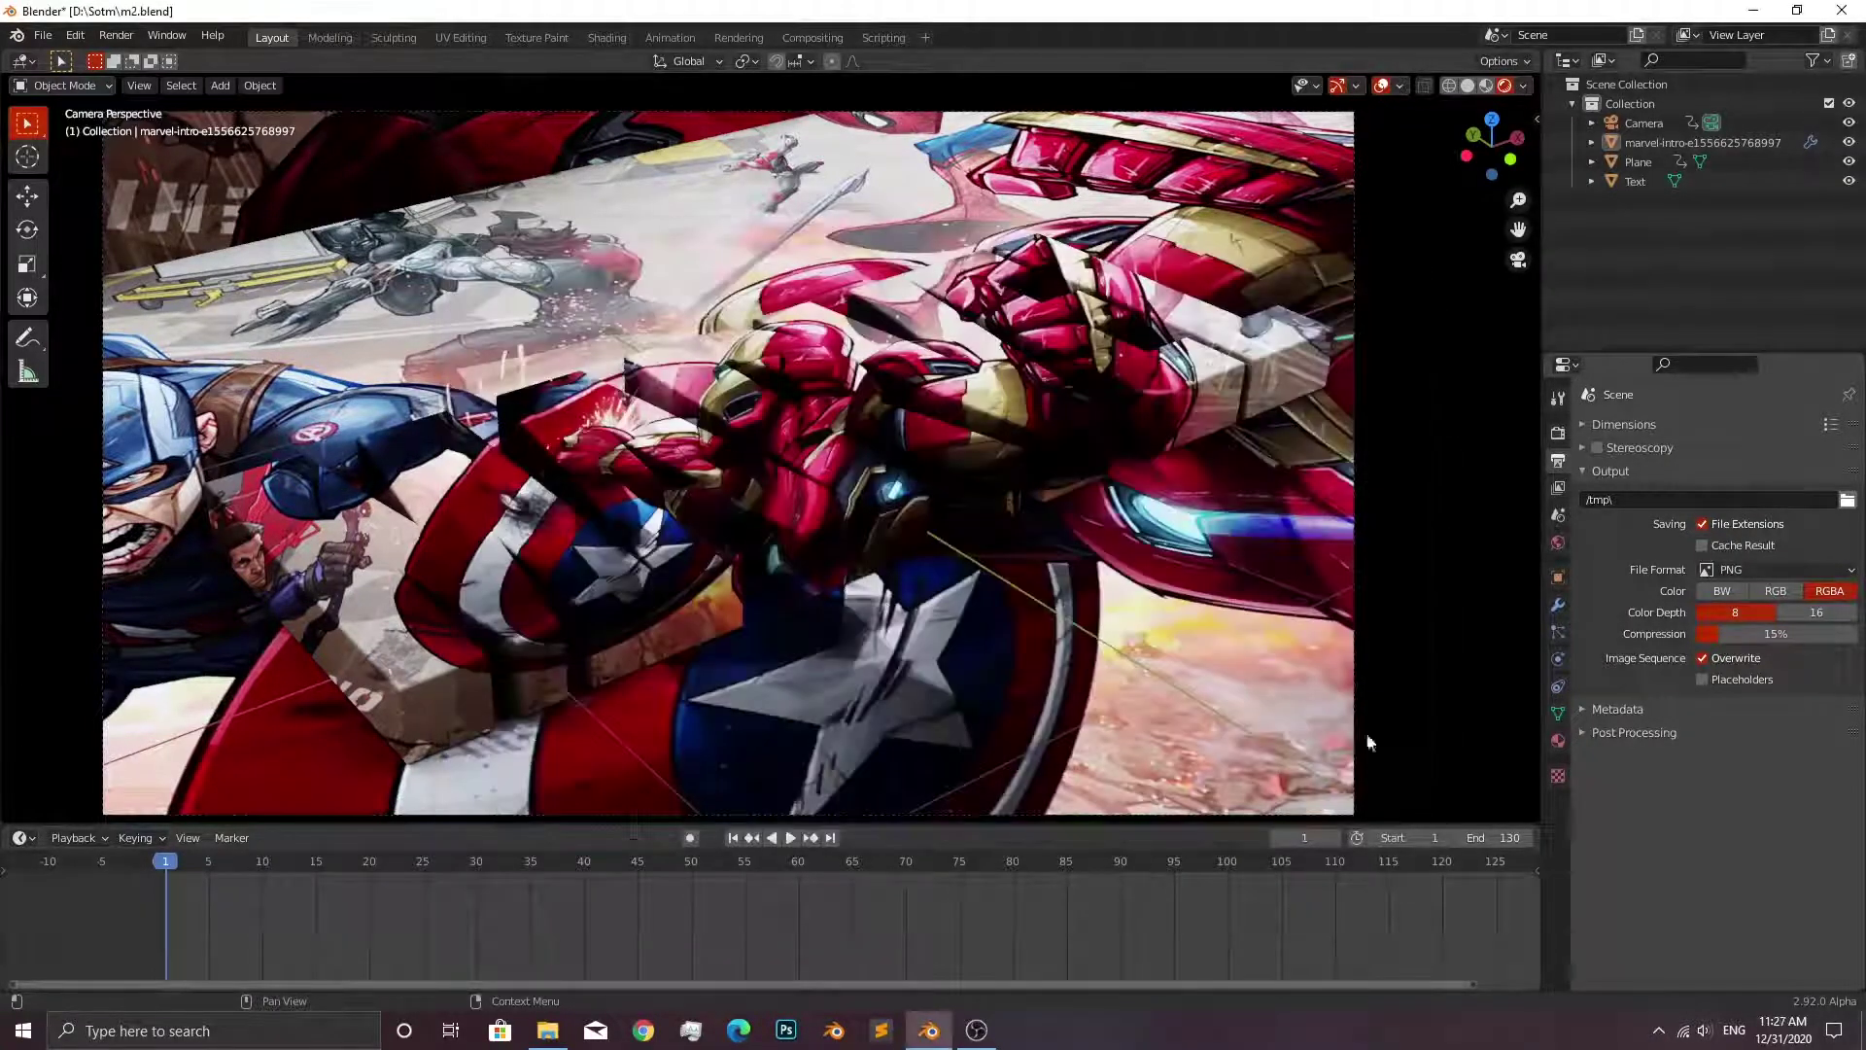
Output FFmpeg Video in an MPEG-4 container at Perceptually Lossless quality, then render the animation.
click(1769, 569)
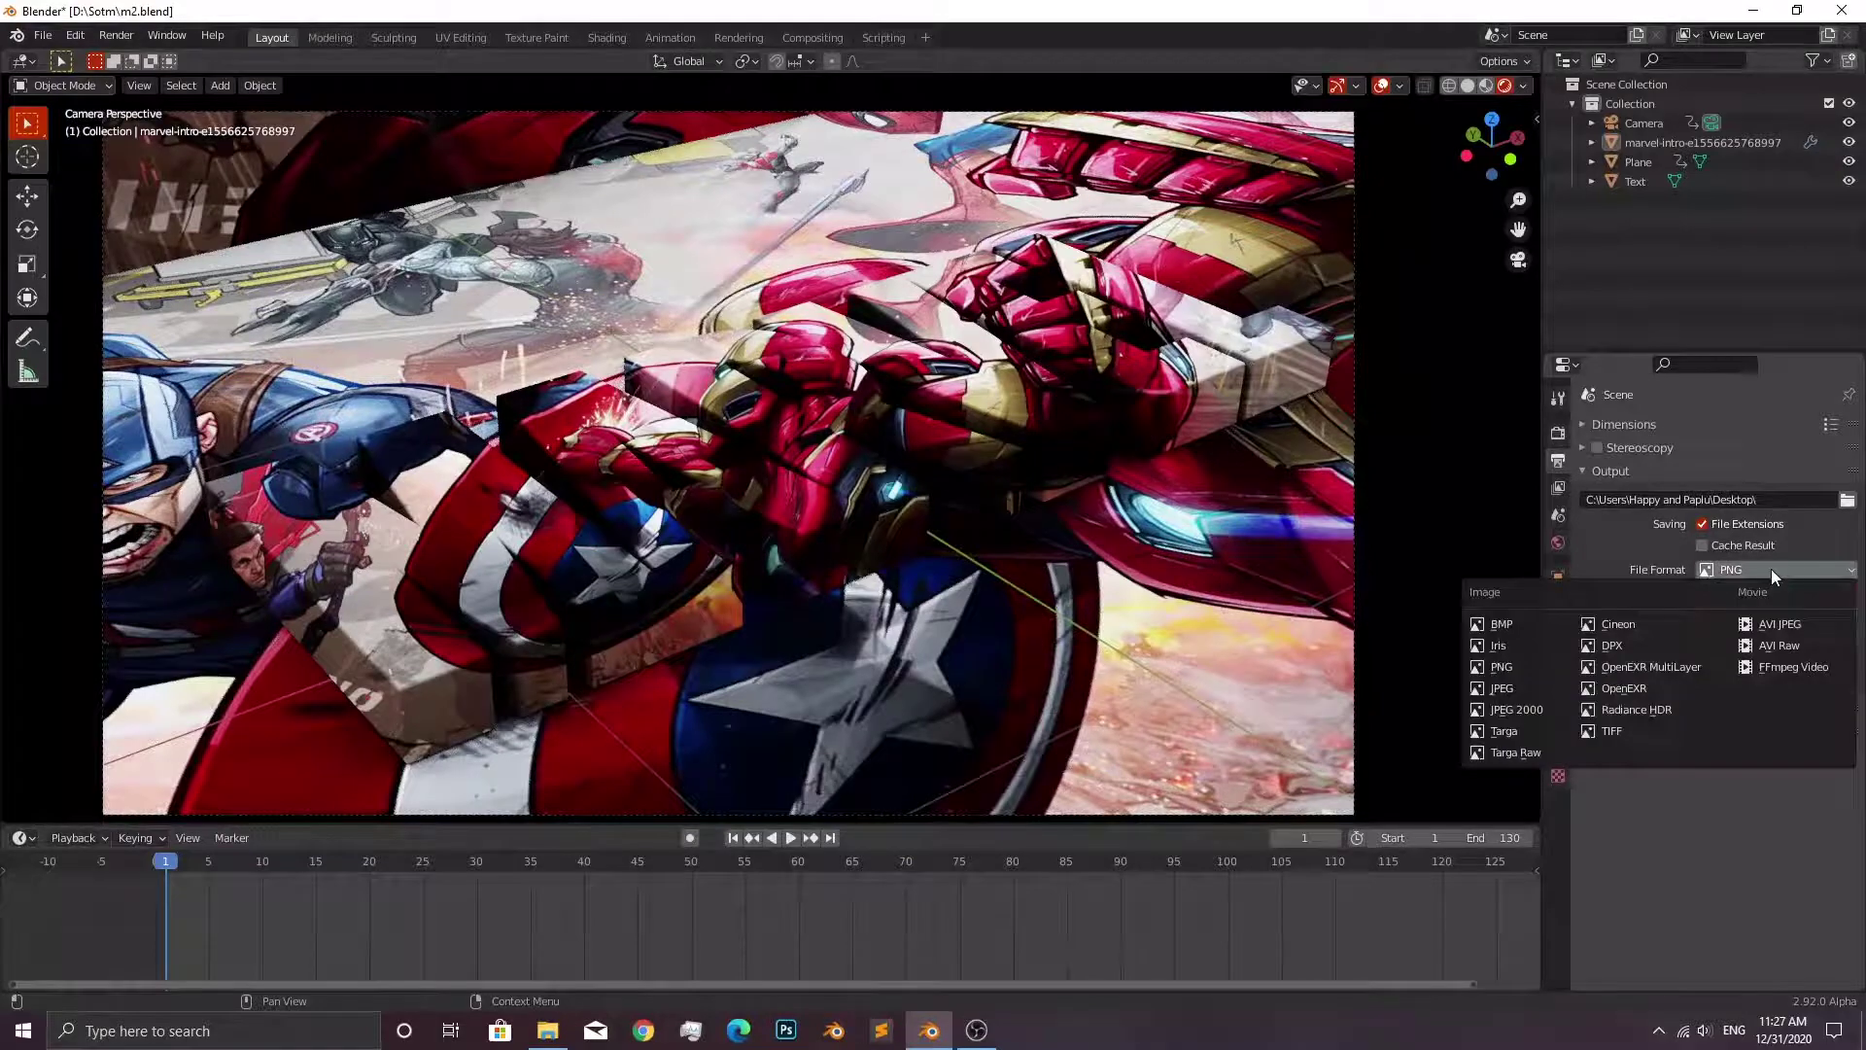
click(1800, 666)
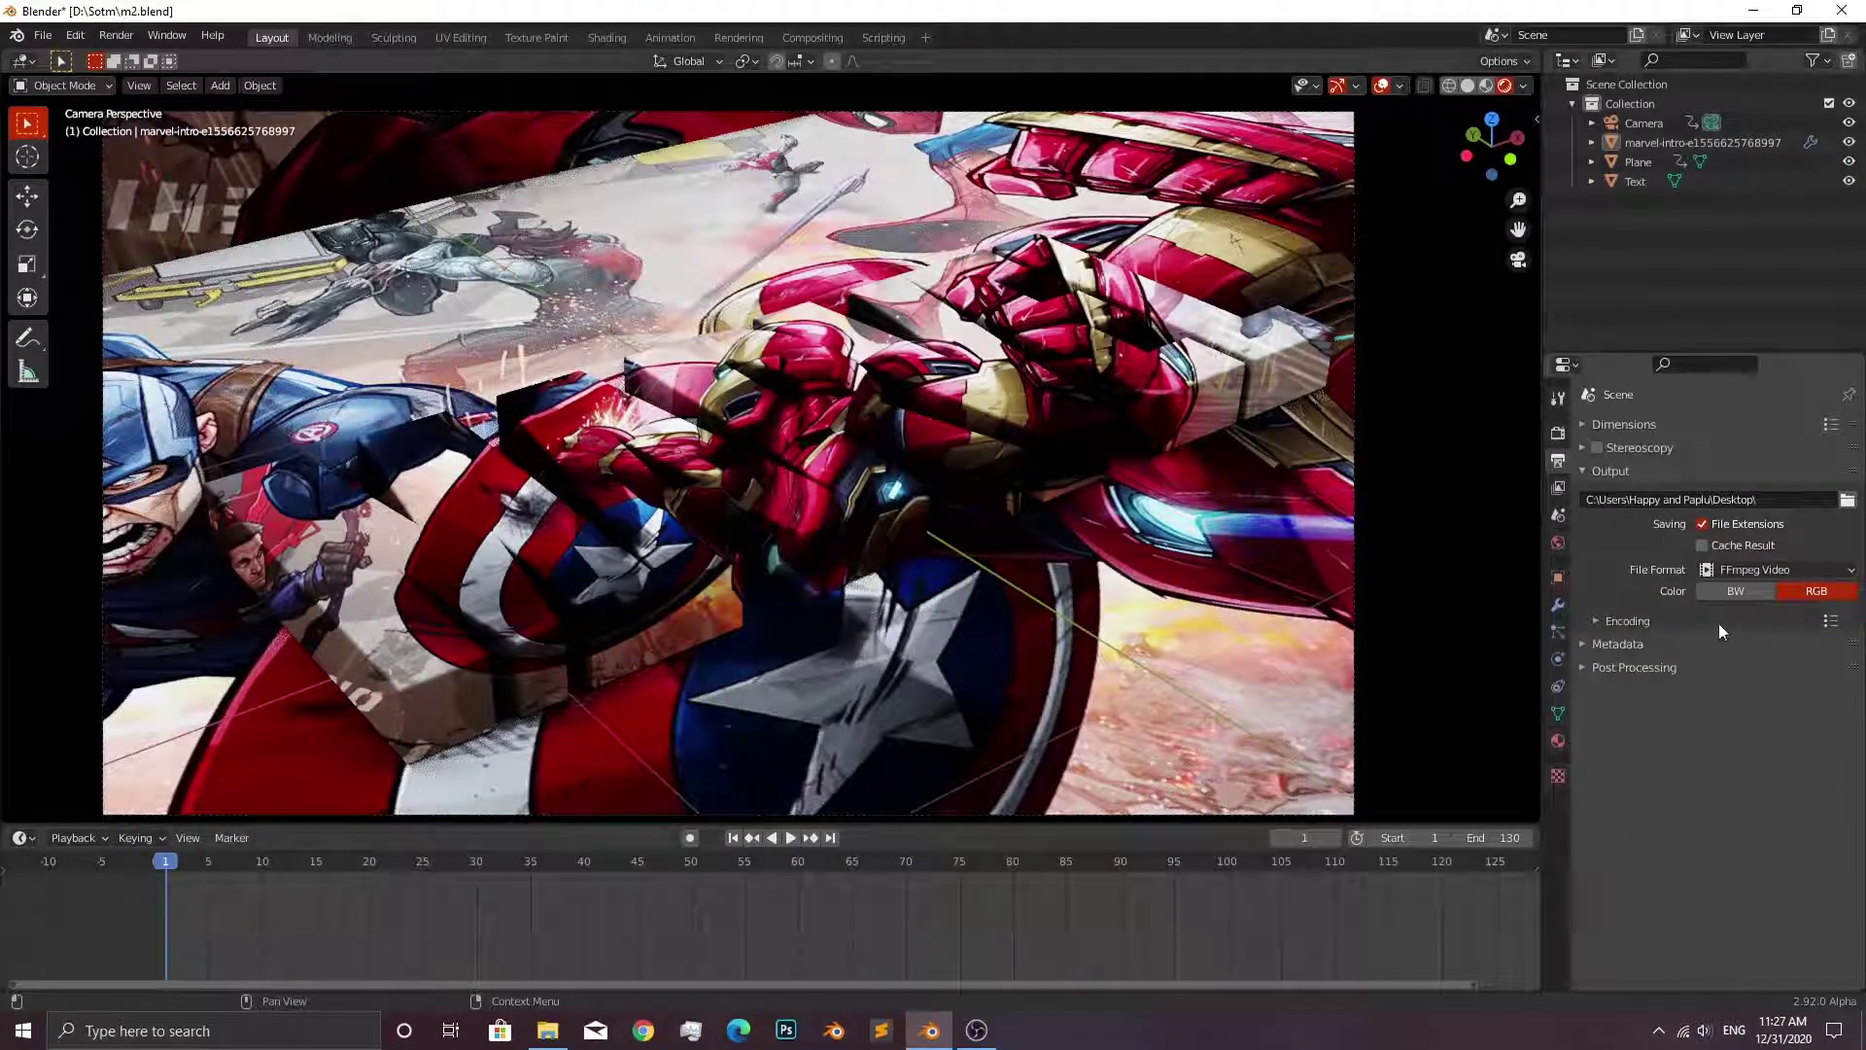
click(1671, 620)
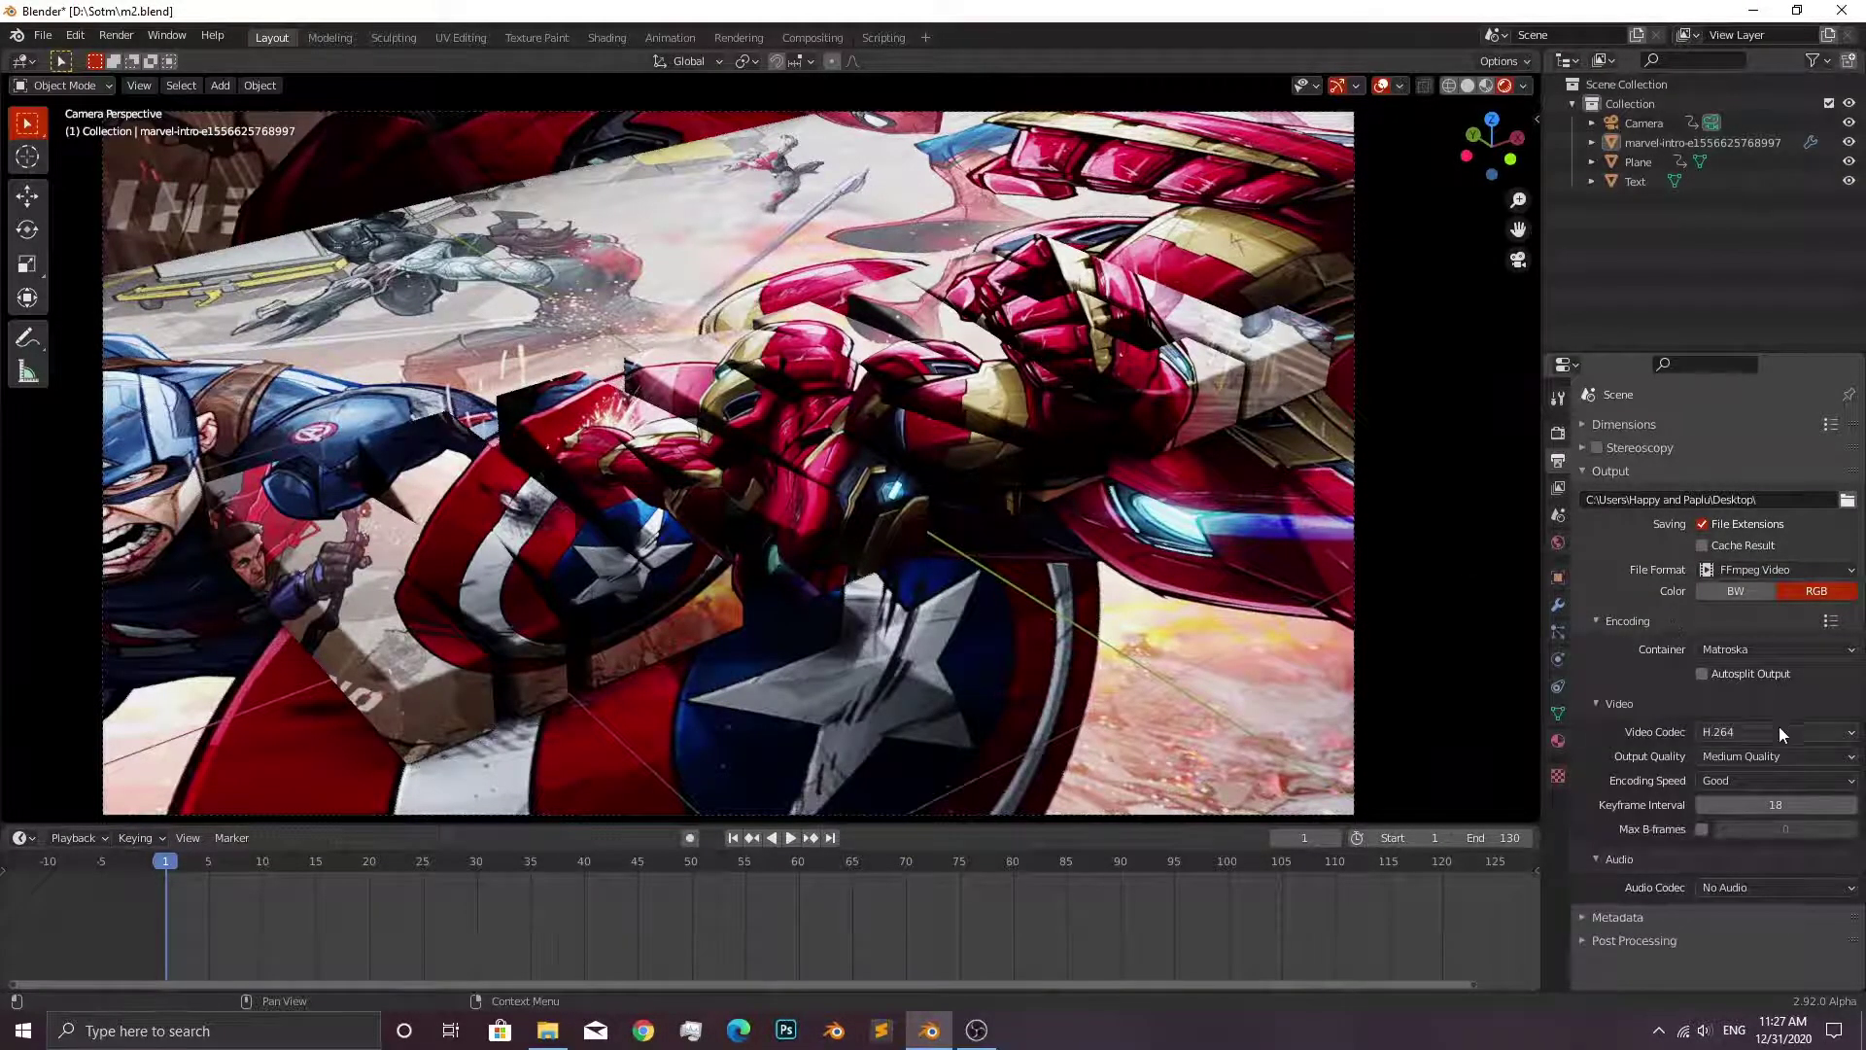
click(1783, 758)
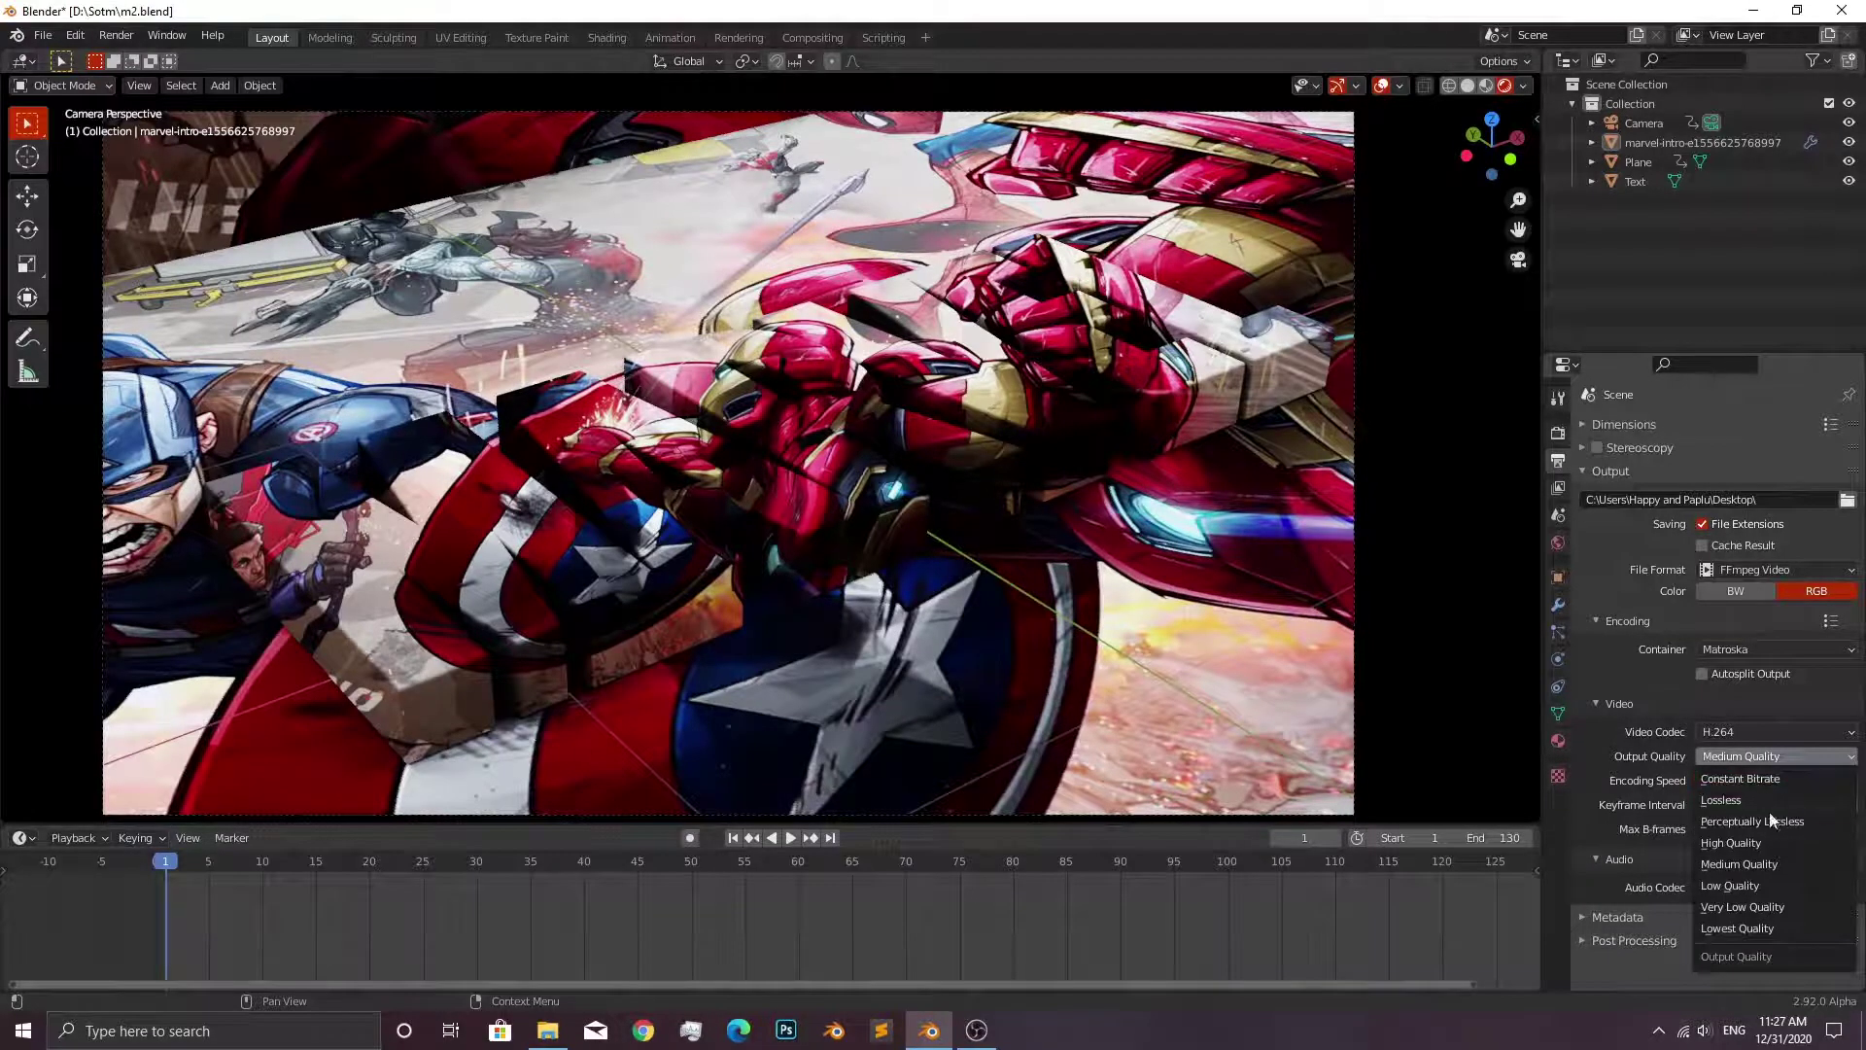
click(1781, 650)
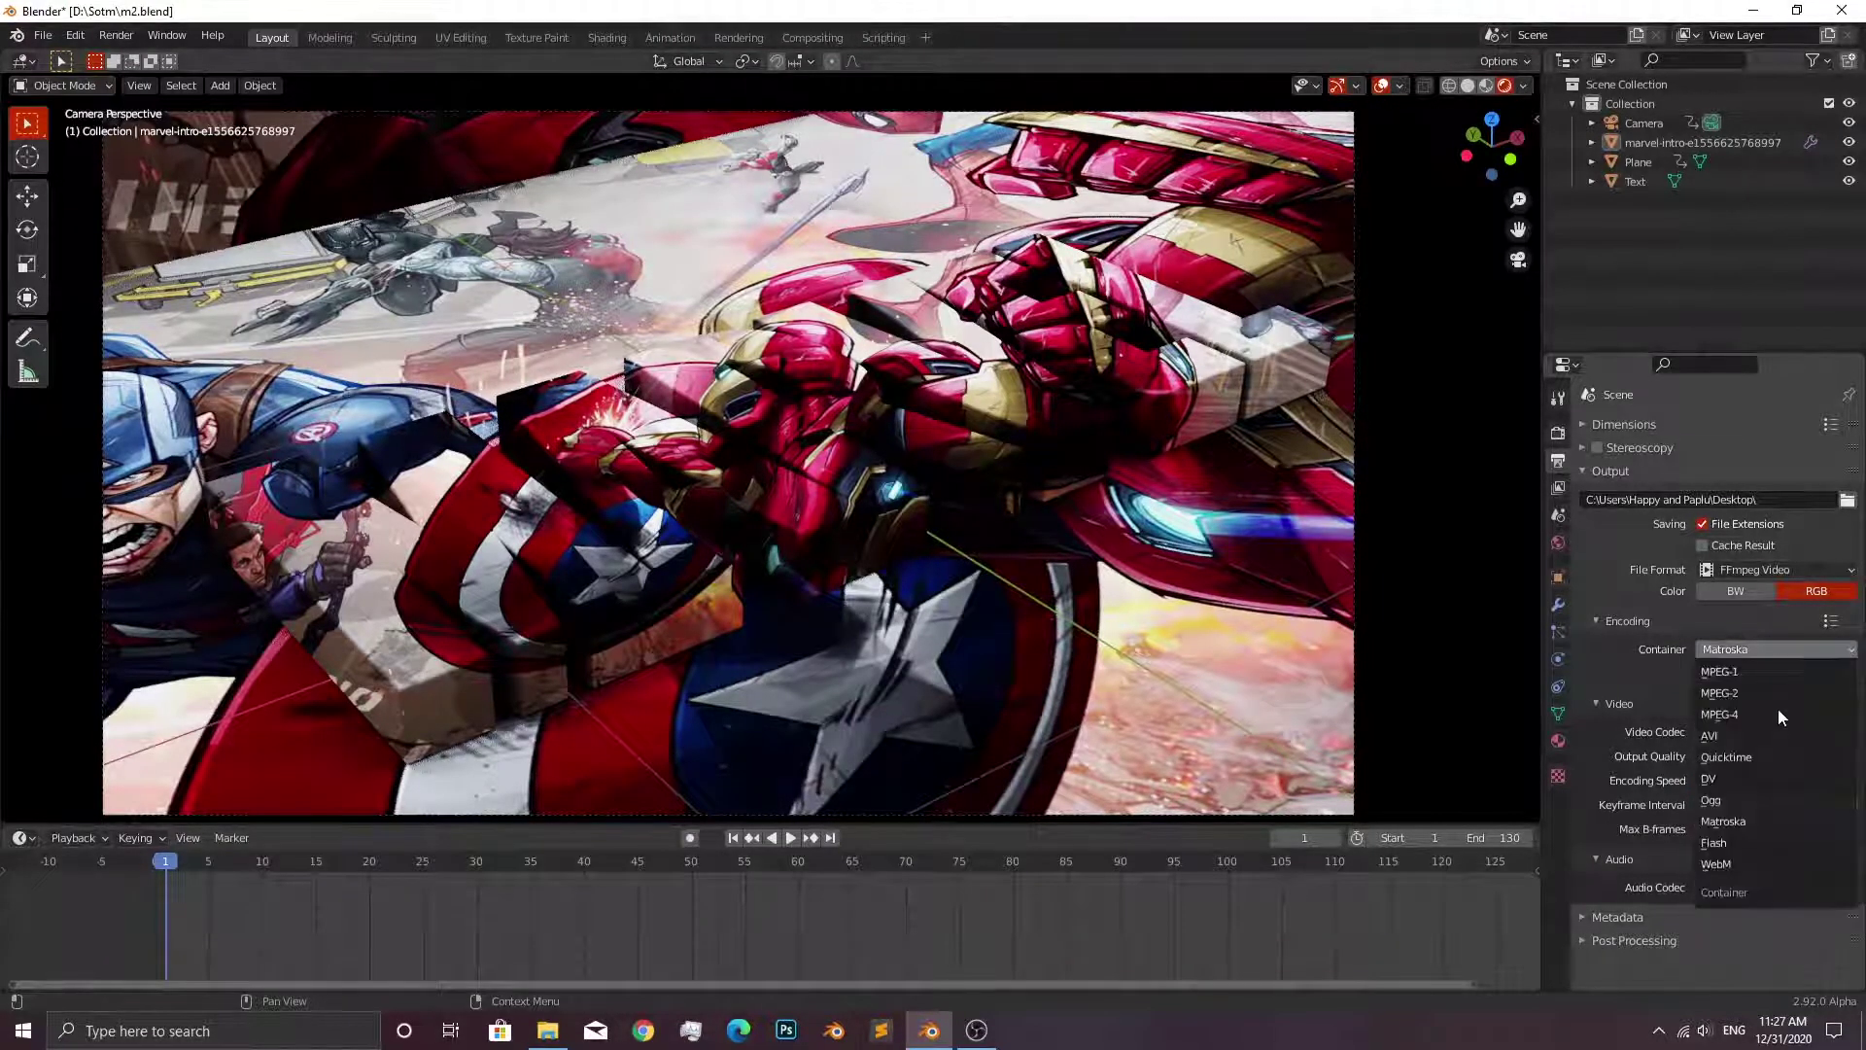
click(1777, 714)
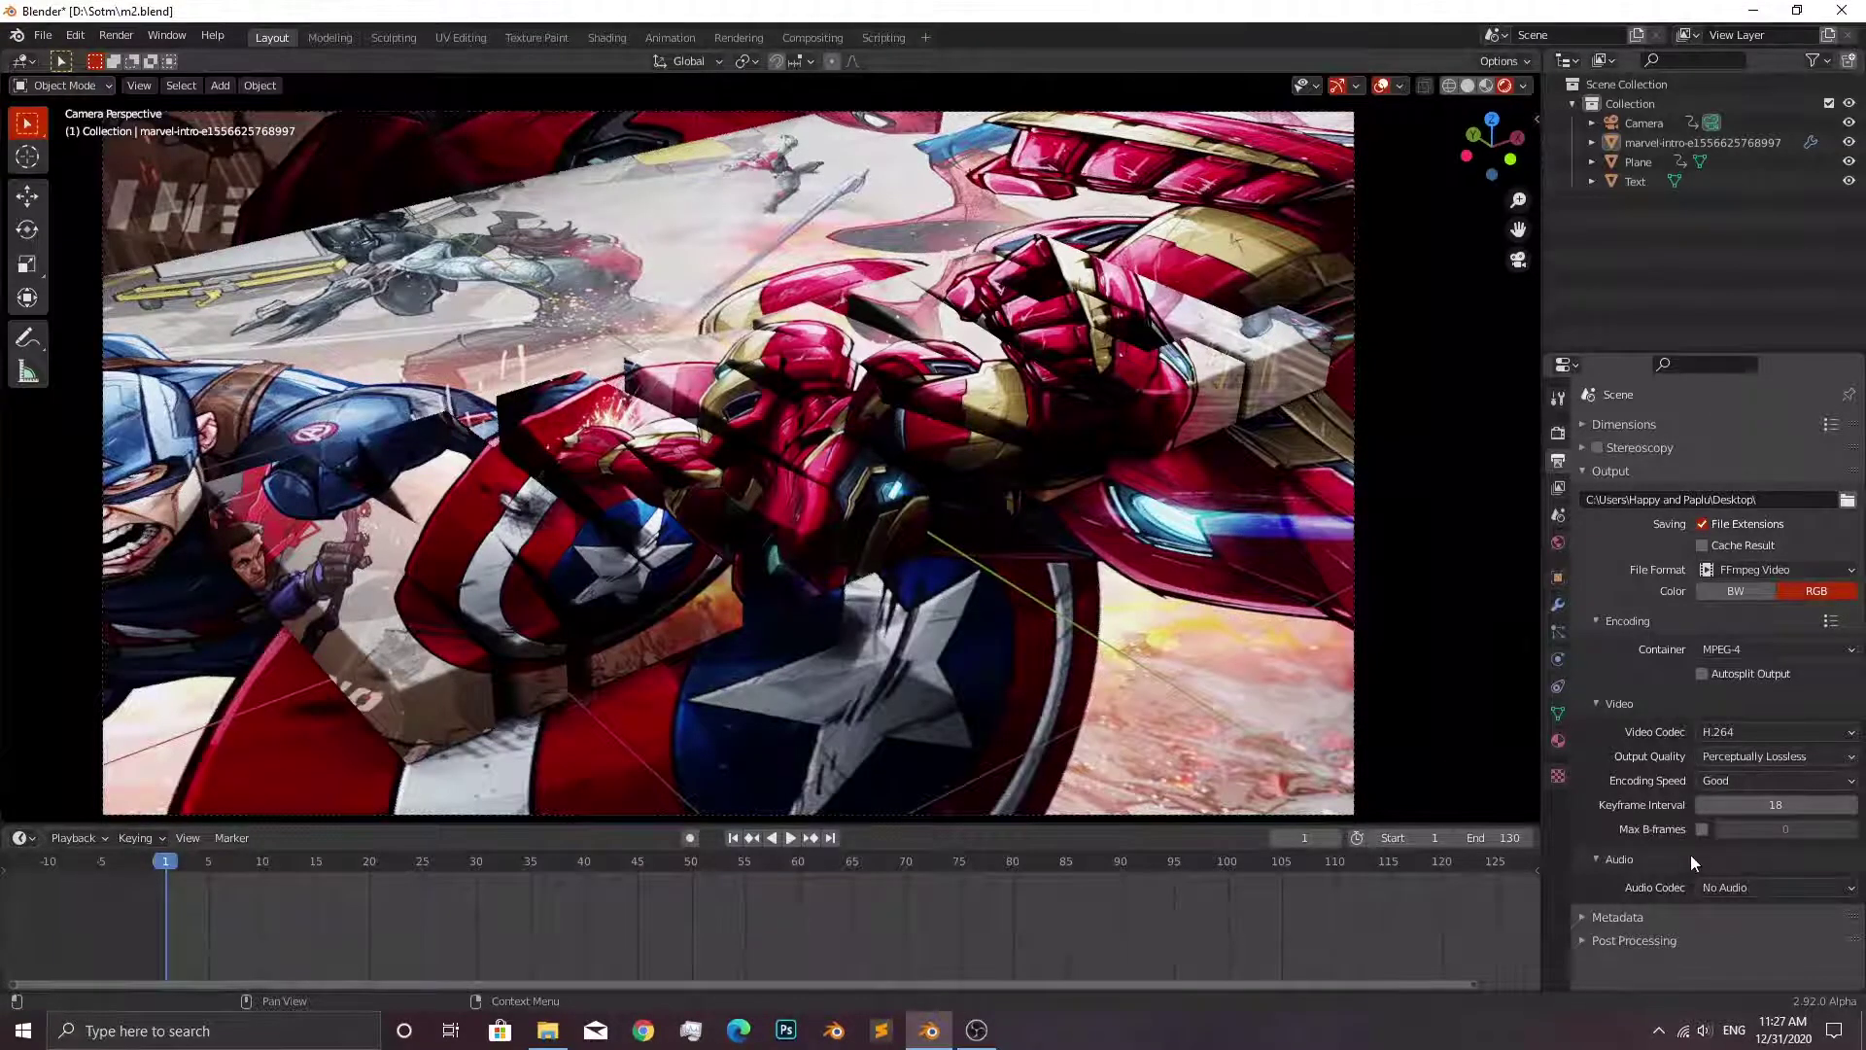
key(ctrl+F12)
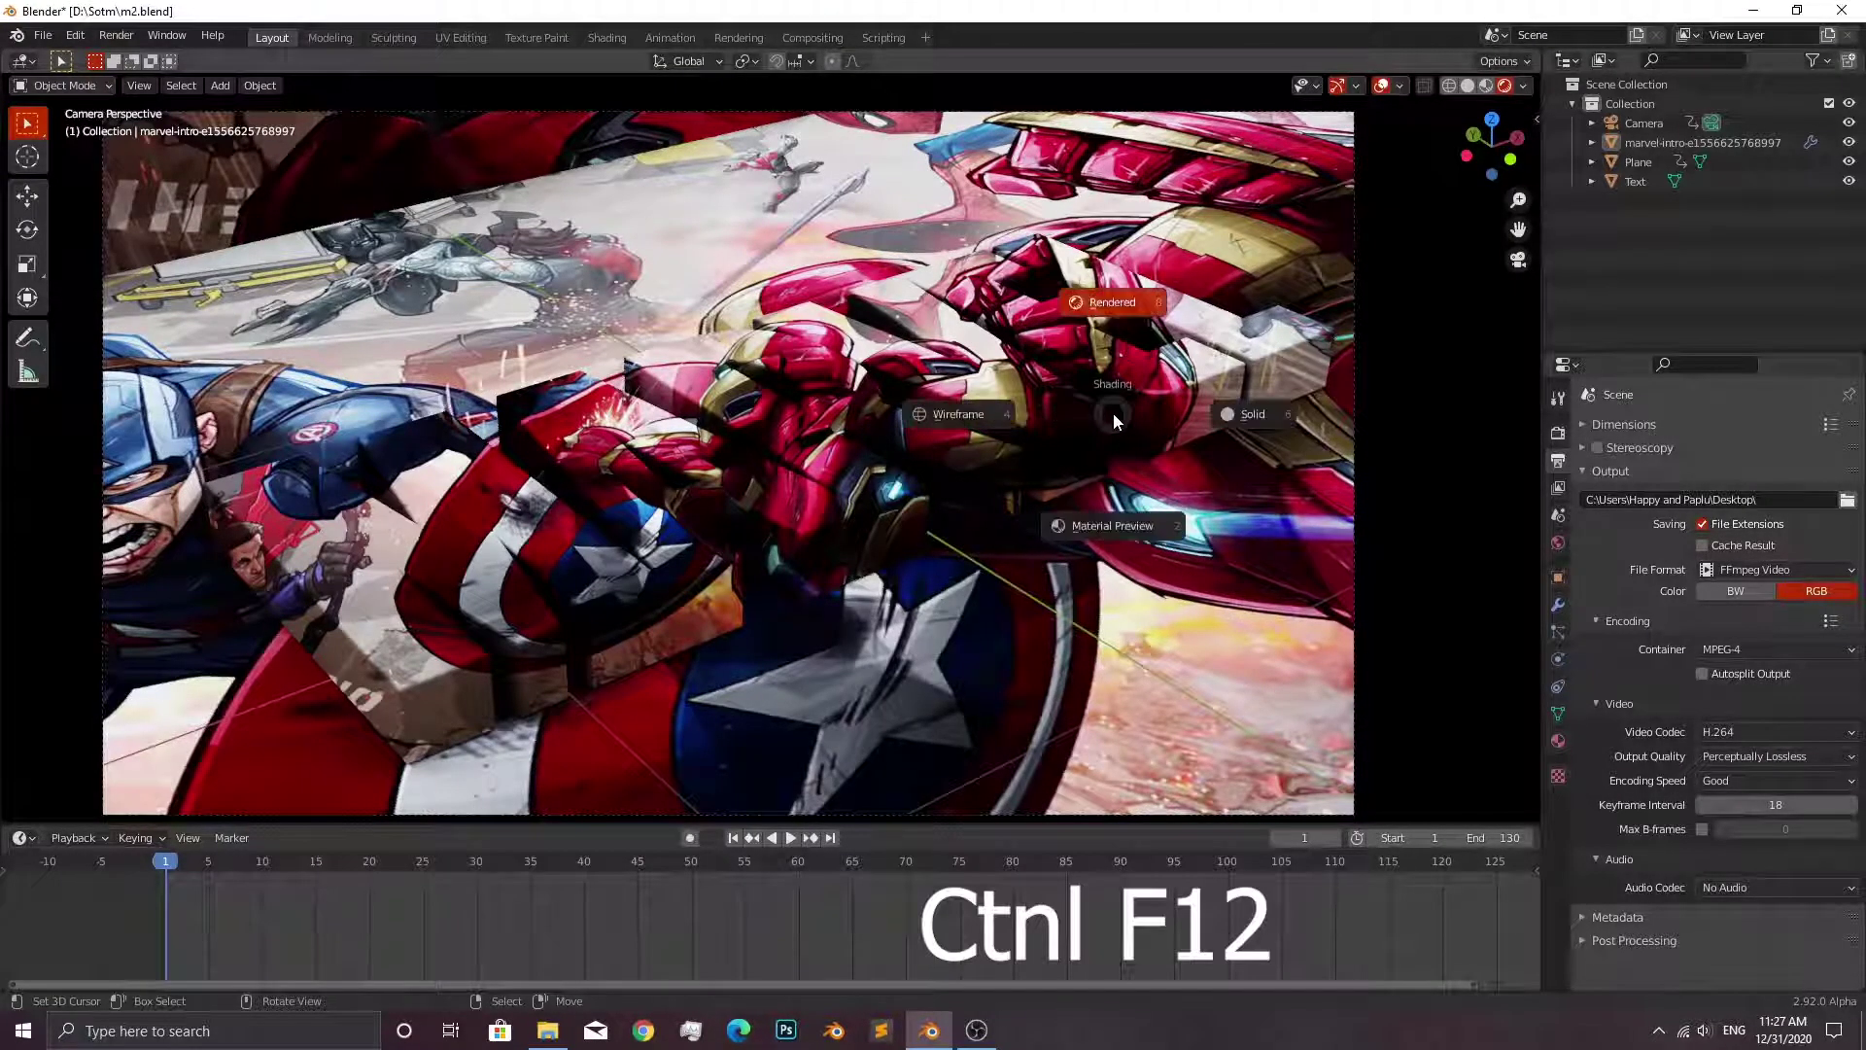